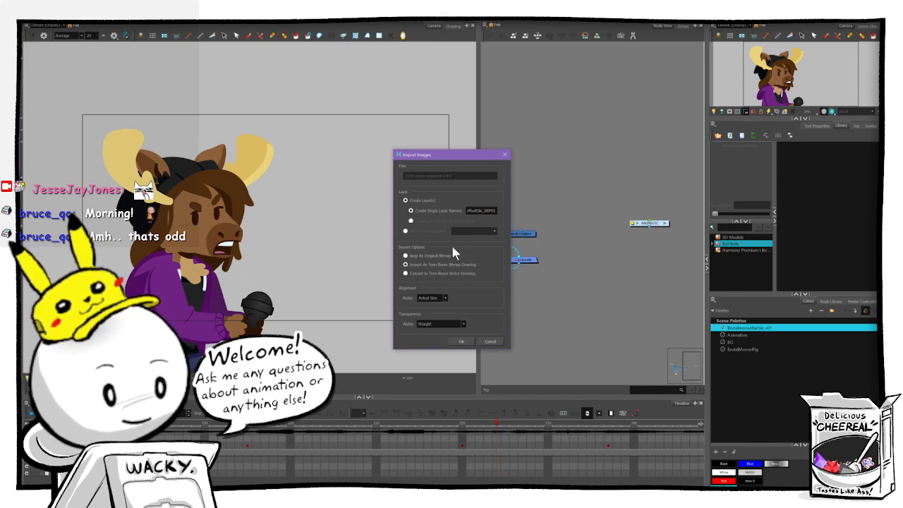
- Import the image sequence as original bitmaps on a single layer named ANIMATIC, aligned to Project Resolution
{"action": "left_click", "coordinate": [434, 256]}
{"action": "left_click_drag", "start_coordinate": [490, 210], "coordinate": [434, 206]}
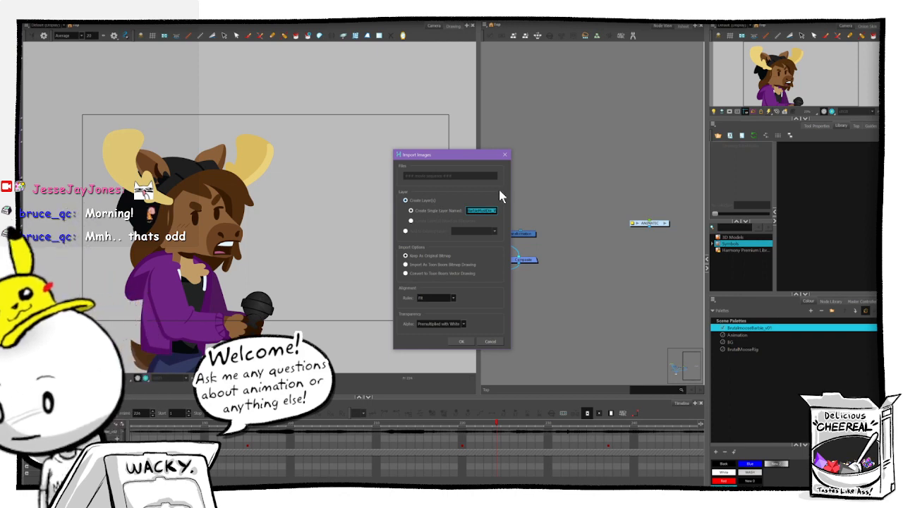
{"action": "type", "text": "ANIM"}
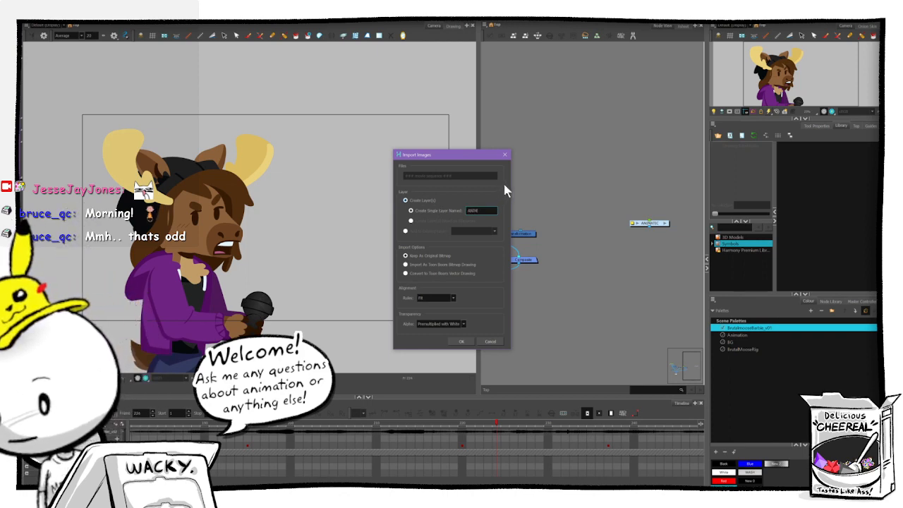
{"action": "type", "text": "ATIC"}
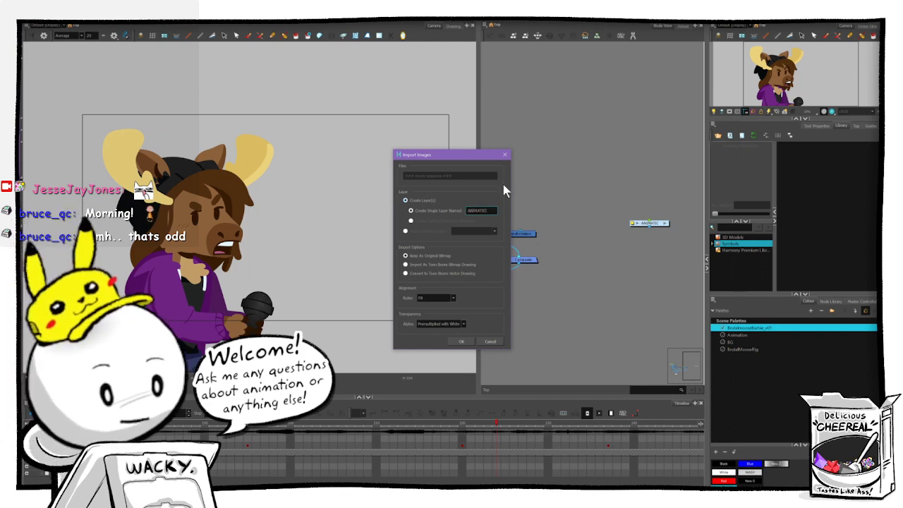
{"action": "left_click", "coordinate": [446, 298]}
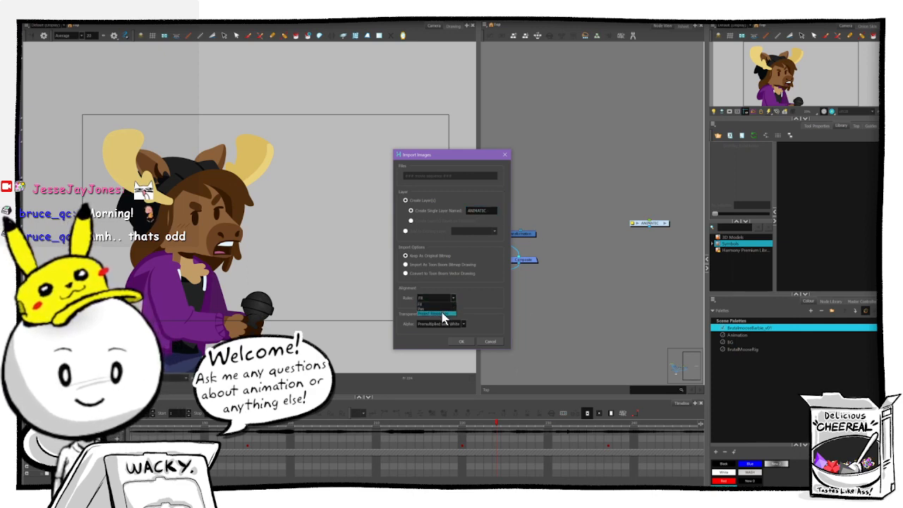
{"action": "left_click", "coordinate": [442, 313]}
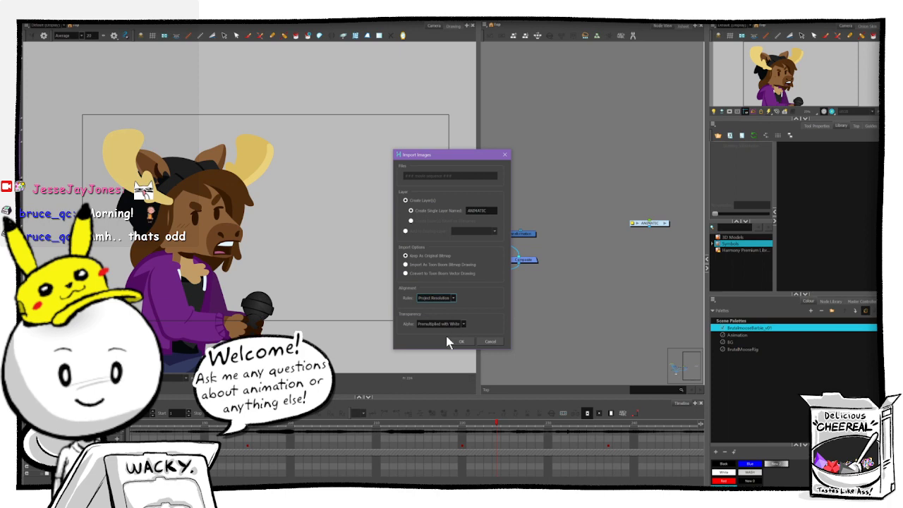
{"action": "left_click", "coordinate": [439, 324]}
{"action": "left_click", "coordinate": [438, 342]}
{"action": "left_click", "coordinate": [462, 342]}
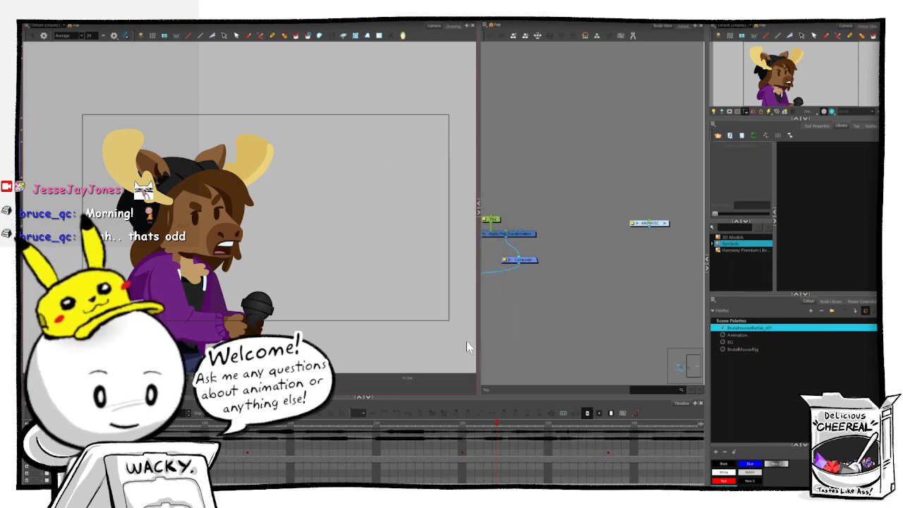
- Place the imported ANIMATIC node beside the peg transformation nodes and connect it to their composite
{"action": "left_click", "coordinate": [605, 296]}
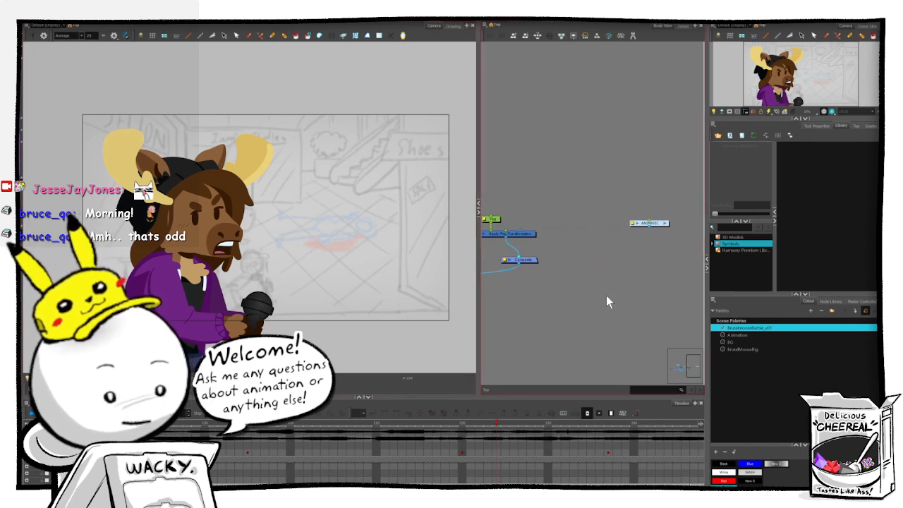
{"action": "left_click_drag", "start_coordinate": [539, 305], "coordinate": [656, 282]}
{"action": "mouse_move", "coordinate": [515, 293]}
{"action": "left_mouse_down"}
{"action": "mouse_move", "coordinate": [557, 304]}
{"action": "mouse_move", "coordinate": [779, 285]}
{"action": "left_mouse_up"}
{"action": "mouse_move", "coordinate": [621, 261]}
{"action": "left_mouse_down"}
{"action": "mouse_move", "coordinate": [786, 243]}
{"action": "mouse_move", "coordinate": [751, 235]}
{"action": "mouse_move", "coordinate": [762, 245]}
{"action": "mouse_move", "coordinate": [686, 267]}
{"action": "mouse_move", "coordinate": [631, 202]}
{"action": "mouse_move", "coordinate": [628, 233]}
{"action": "mouse_move", "coordinate": [576, 252]}
{"action": "left_mouse_up"}
{"action": "mouse_move", "coordinate": [623, 206]}
{"action": "left_mouse_down"}
{"action": "mouse_move", "coordinate": [568, 222]}
{"action": "mouse_move", "coordinate": [580, 235]}
{"action": "left_mouse_up"}
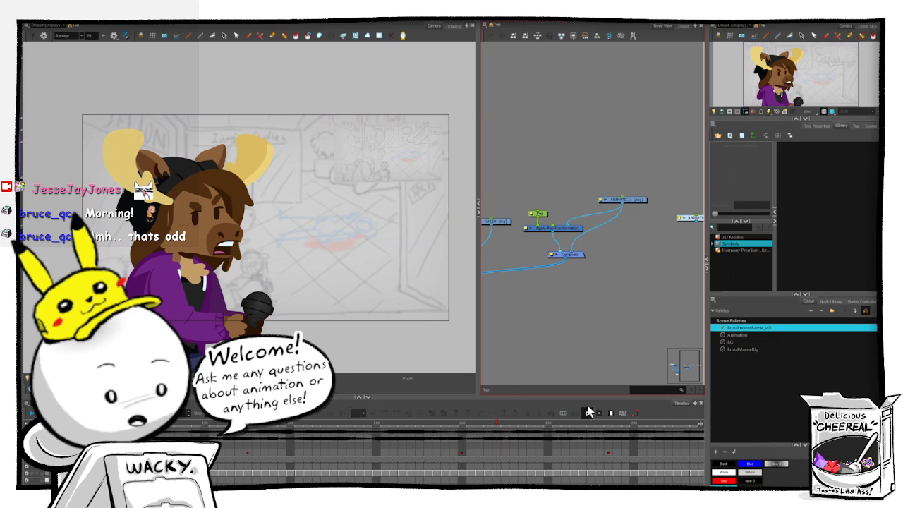
- Scrub the timeline to check the imported animatic against the scene and return to frame 1
{"action": "mouse_move", "coordinate": [492, 425]}
{"action": "left_mouse_down"}
{"action": "mouse_move", "coordinate": [414, 431]}
{"action": "mouse_move", "coordinate": [504, 430]}
{"action": "left_mouse_up"}
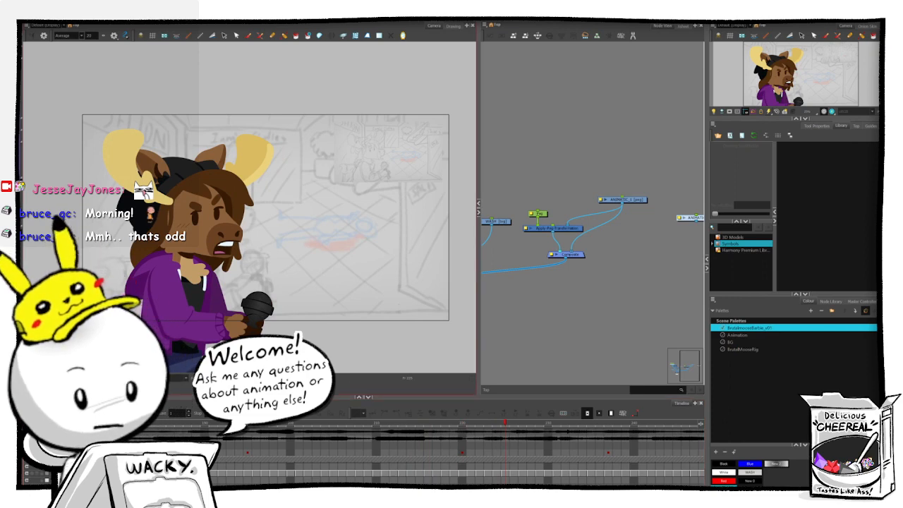
{"action": "left_click_drag", "start_coordinate": [470, 486], "coordinate": [183, 486]}
{"action": "left_click", "coordinate": [139, 433]}
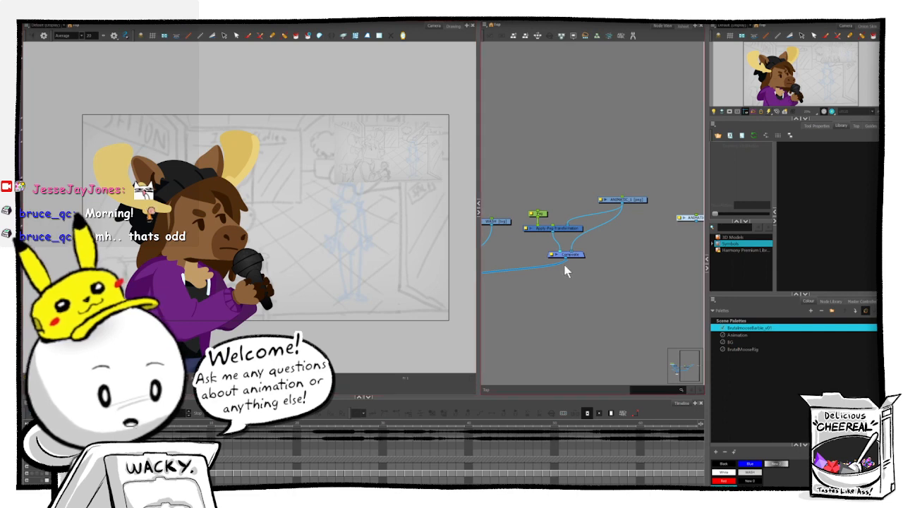
- Connect the Hue-Saturation node's output to the Composite_Final node
{"action": "left_click_drag", "start_coordinate": [569, 270], "coordinate": [678, 256]}
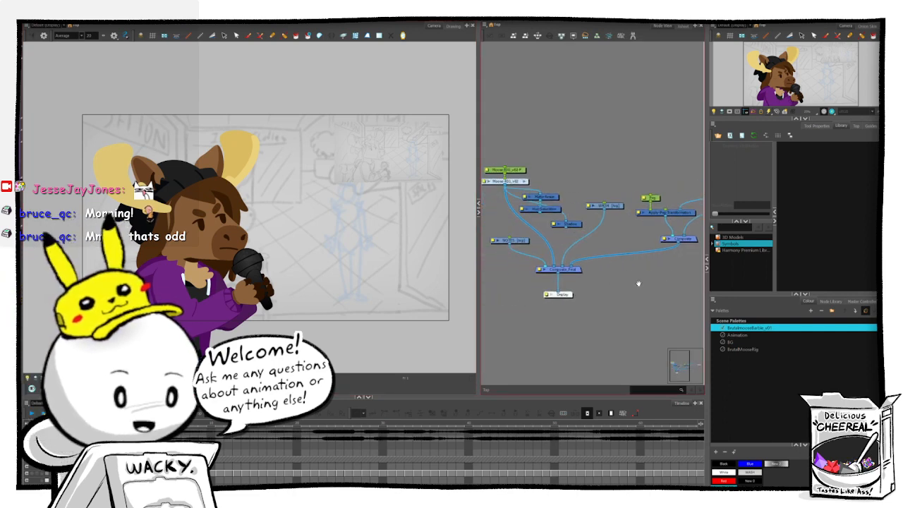
{"action": "left_click_drag", "start_coordinate": [562, 206], "coordinate": [589, 266]}
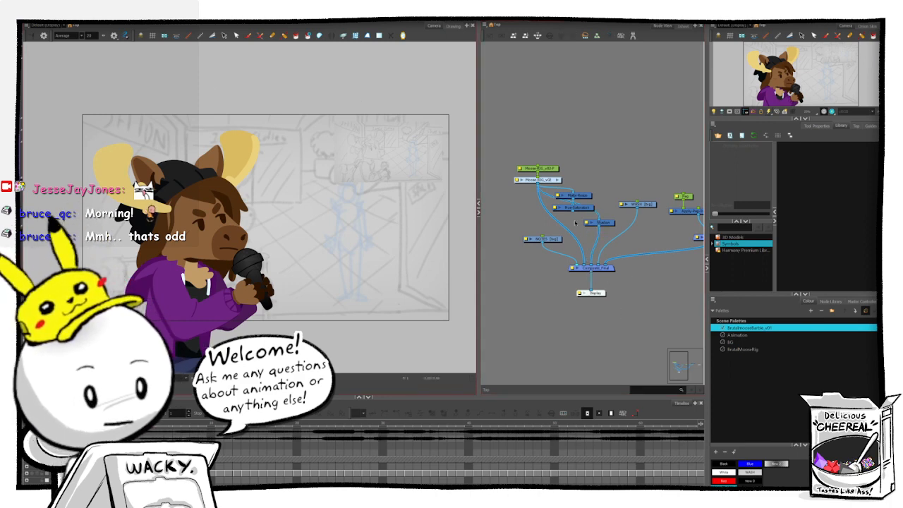
{"action": "left_click_drag", "start_coordinate": [573, 211], "coordinate": [584, 268]}
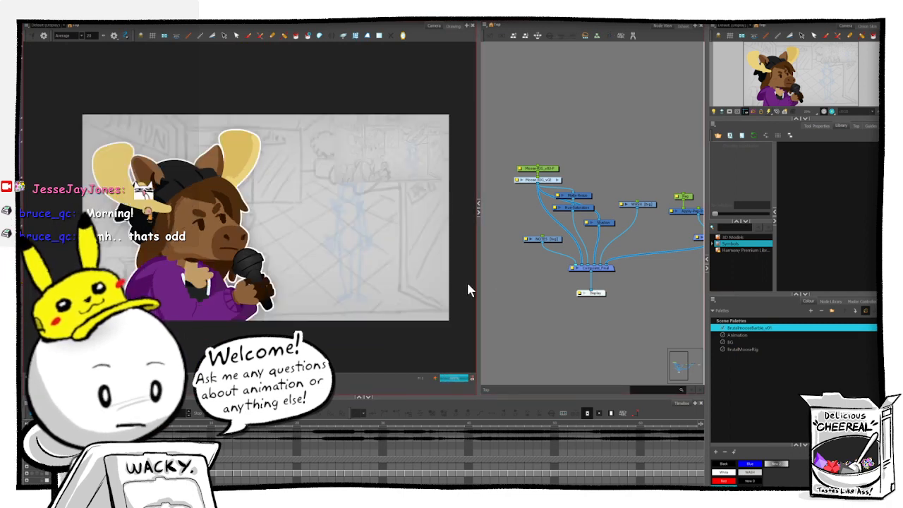
- Examine the moose's white outline up close in the rendered camera view
{"action": "key", "text": "2"}
{"action": "key", "text": "2"}
{"action": "left_click_drag", "start_coordinate": [349, 298], "coordinate": [377, 249]}
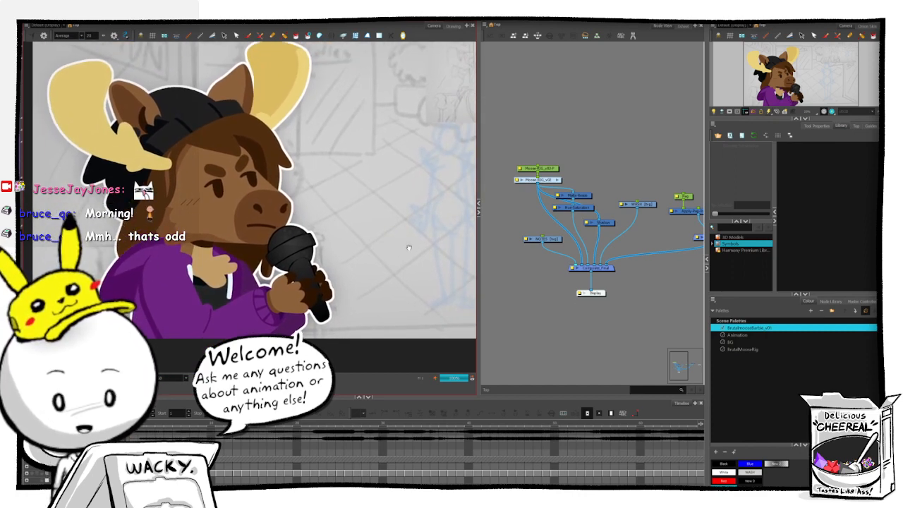
{"action": "scroll", "coordinate": [409, 251], "scroll_direction": "down", "scroll_amount": 2}
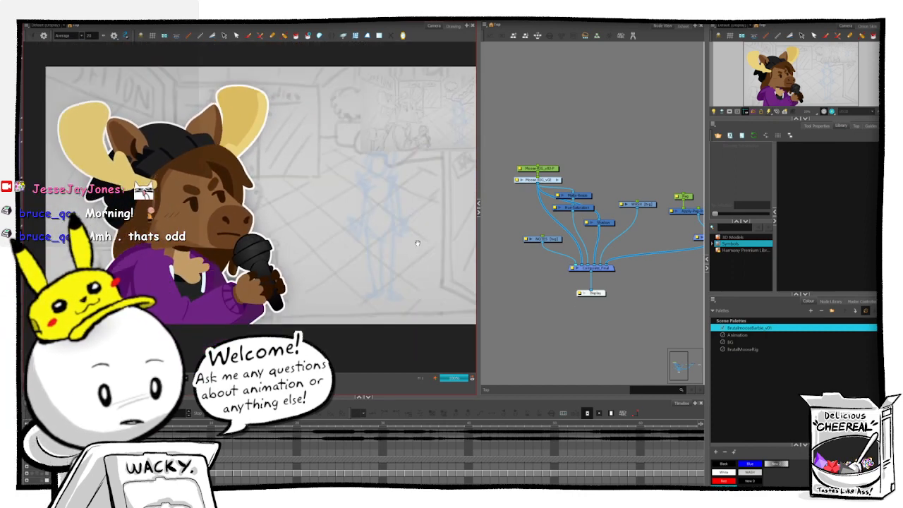
{"action": "mouse_move", "coordinate": [418, 243]}
{"action": "left_mouse_down"}
{"action": "mouse_move", "coordinate": [377, 277]}
{"action": "mouse_move", "coordinate": [397, 274]}
{"action": "left_mouse_up"}
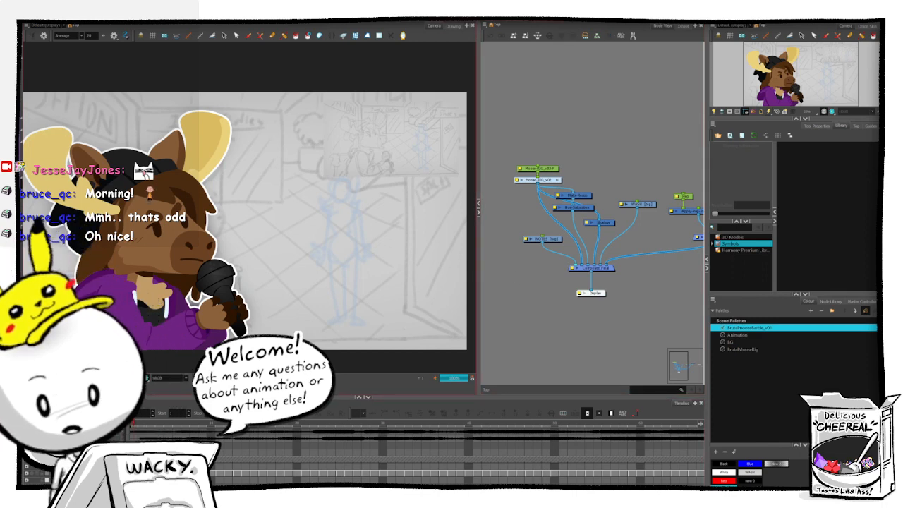
- Toggle the camera's render preview and expand the camera view over the node view to inspect the full frame
{"action": "left_click", "coordinate": [138, 379]}
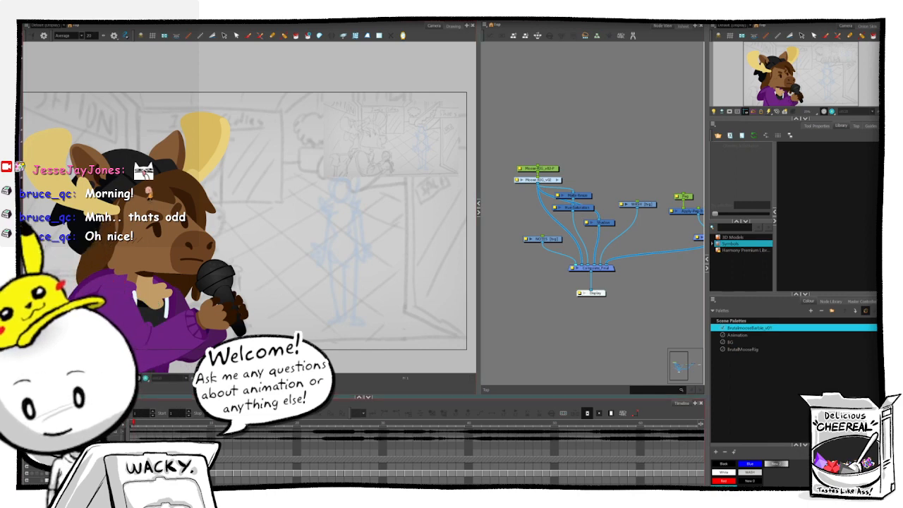
{"action": "left_click", "coordinate": [146, 379]}
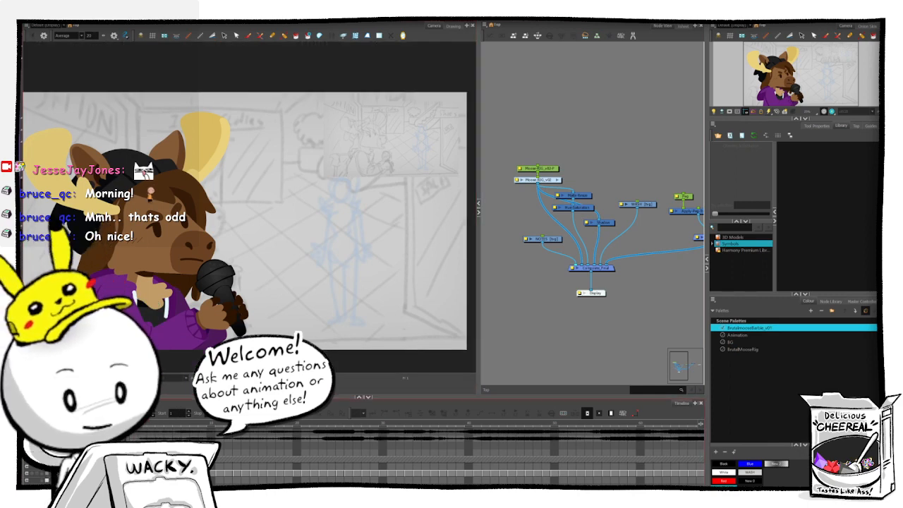
{"action": "left_click_drag", "start_coordinate": [479, 273], "coordinate": [682, 271]}
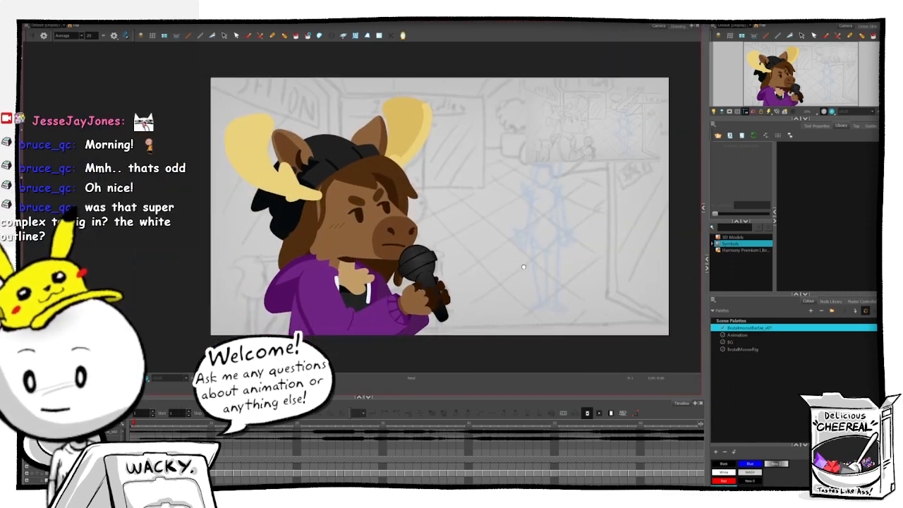
{"action": "left_click_drag", "start_coordinate": [523, 267], "coordinate": [497, 272]}
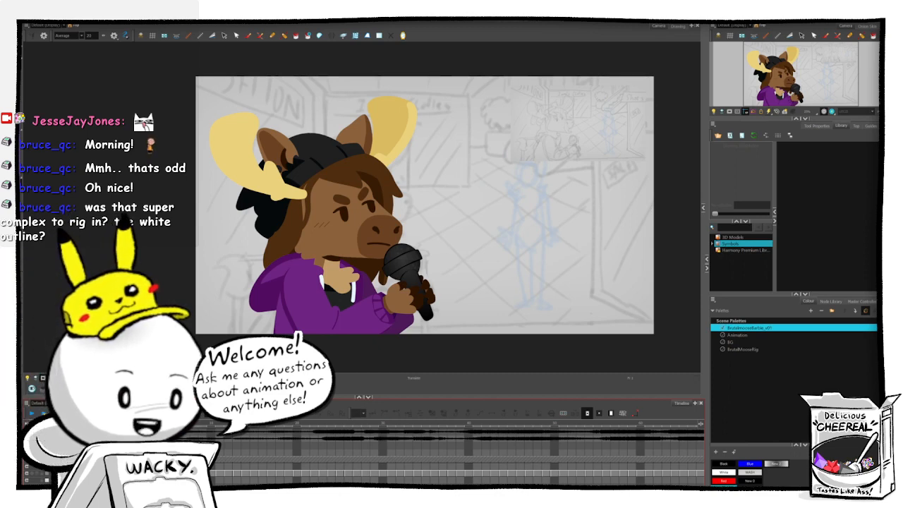
- Restore a wider node view beside the camera and move the Shadow node above the WASH node
{"action": "left_click", "coordinate": [703, 207]}
{"action": "left_click_drag", "start_coordinate": [478, 258], "coordinate": [401, 268]}
{"action": "scroll", "coordinate": [556, 191], "scroll_direction": "up", "scroll_amount": 3}
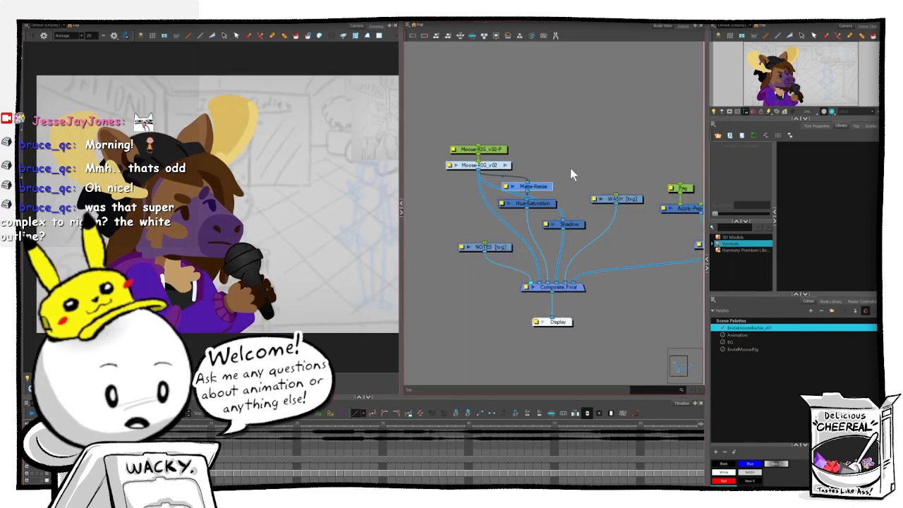
{"action": "left_click", "coordinate": [538, 202]}
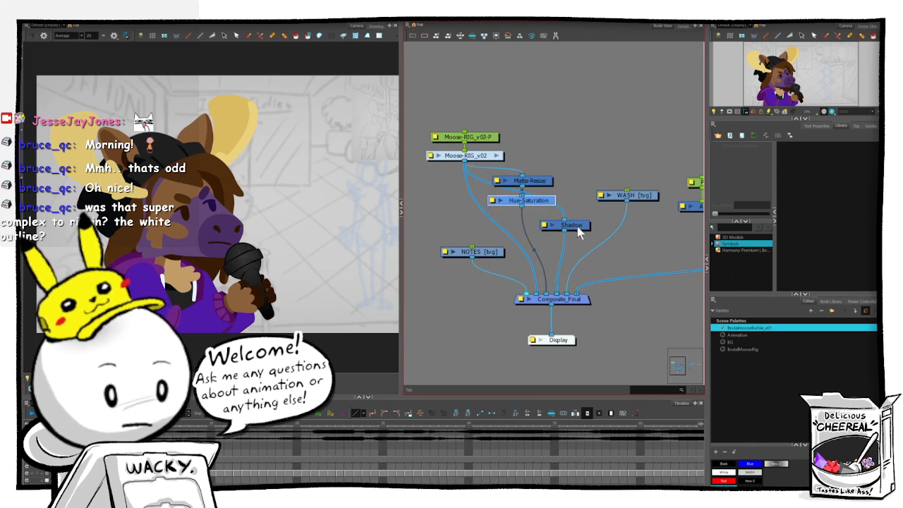
{"action": "mouse_move", "coordinate": [577, 226]}
{"action": "left_mouse_down"}
{"action": "mouse_move", "coordinate": [599, 196]}
{"action": "mouse_move", "coordinate": [605, 139]}
{"action": "left_mouse_up"}
- Examine the Matte-Resize and Hue-Saturation outline nodes, including the Matte-Resize layer properties
{"action": "left_click", "coordinate": [538, 180]}
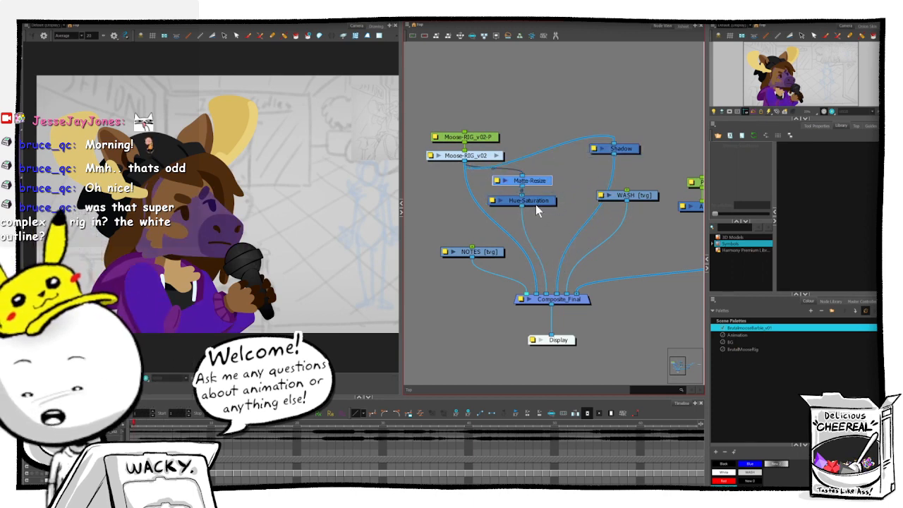
{"action": "left_click", "coordinate": [540, 204]}
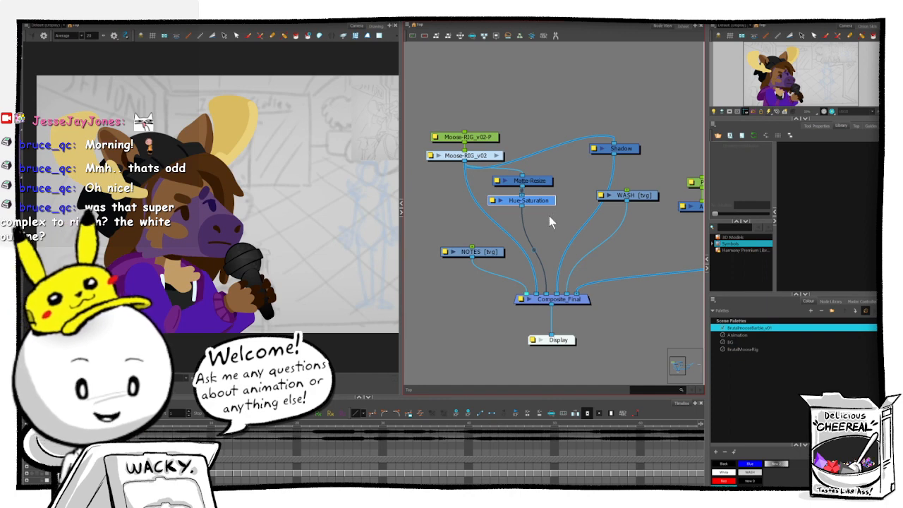
{"action": "left_click", "coordinate": [547, 214]}
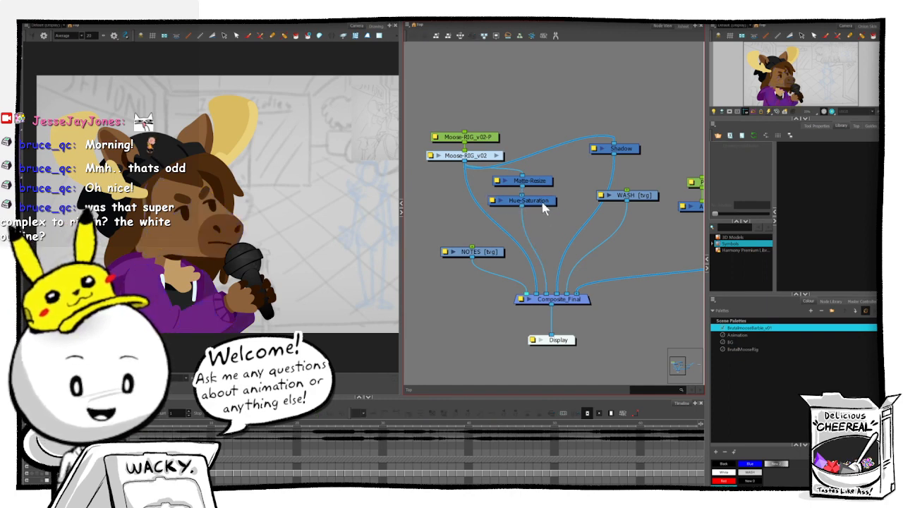
{"action": "left_click", "coordinate": [506, 185]}
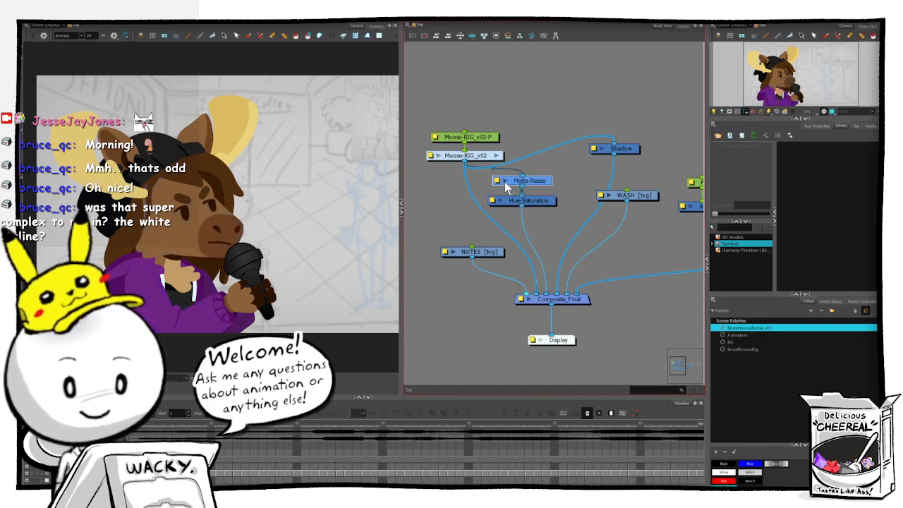
{"action": "left_click", "coordinate": [497, 182]}
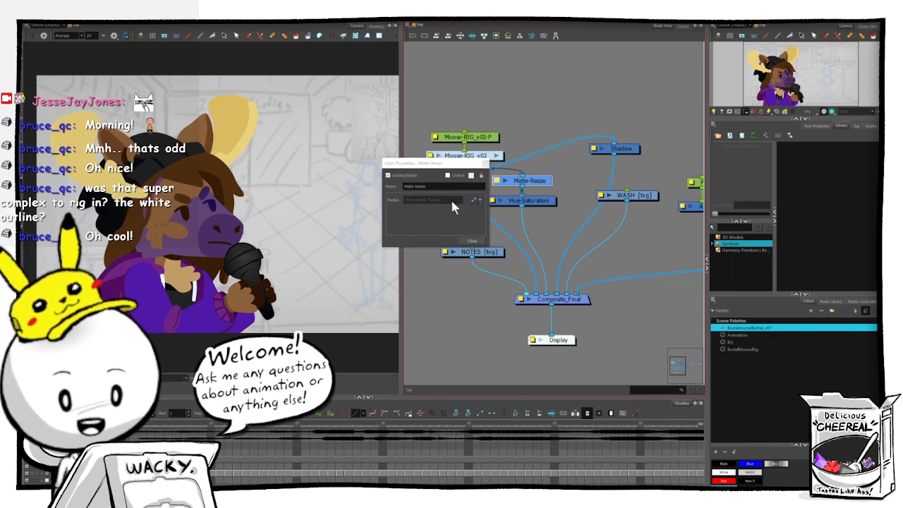
{"action": "left_click", "coordinate": [478, 261]}
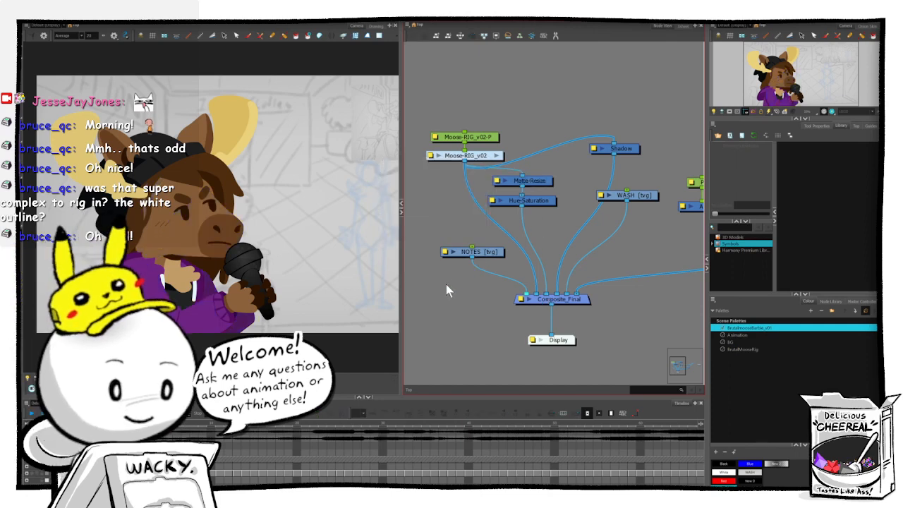
- Collapse the node view and delete the lower of the two audio layers together with its sound file
{"action": "left_click", "coordinate": [401, 211]}
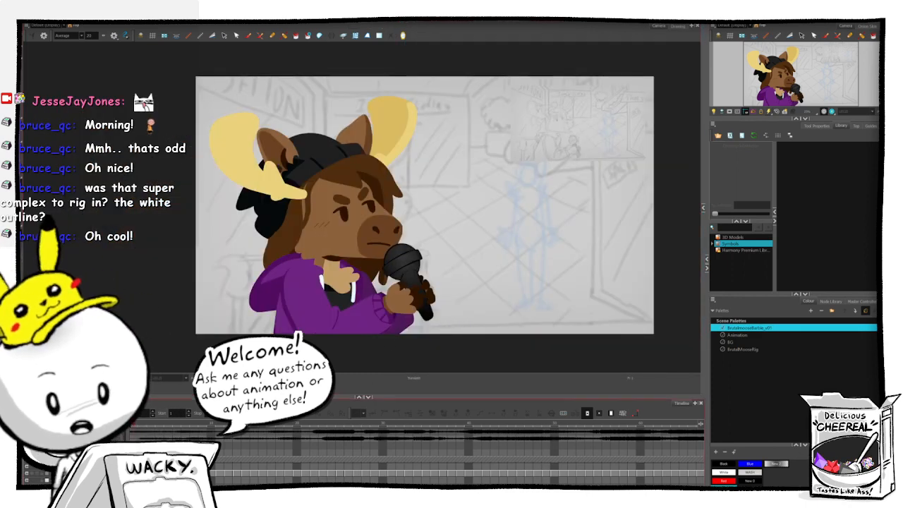
{"action": "left_click", "coordinate": [116, 438]}
{"action": "key", "text": "Delete"}
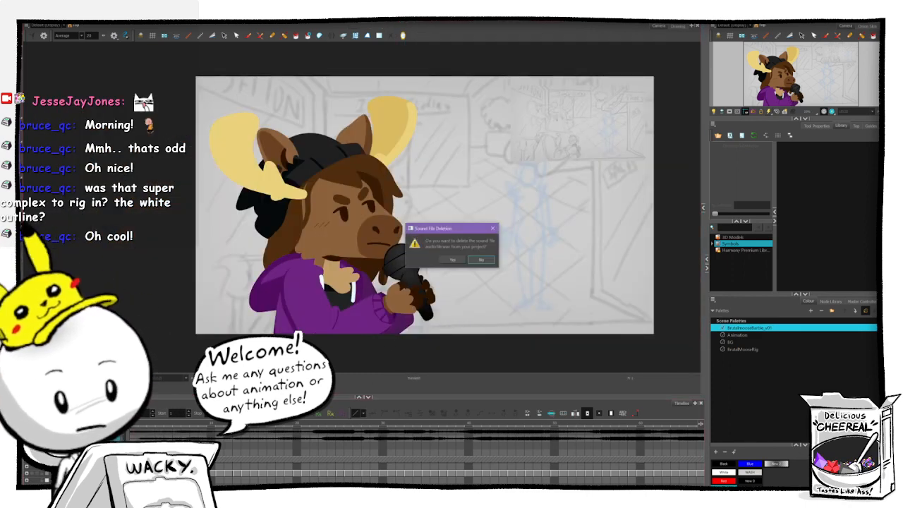
{"action": "left_click", "coordinate": [460, 261]}
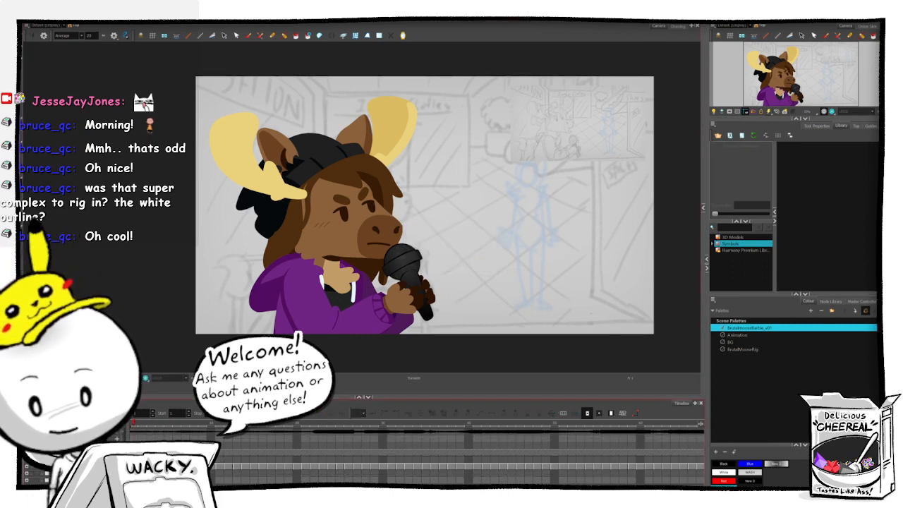
- Play back the scene to review the animation, and move ahead from the first frame in the timeline
{"action": "key", "text": "shift+Return"}
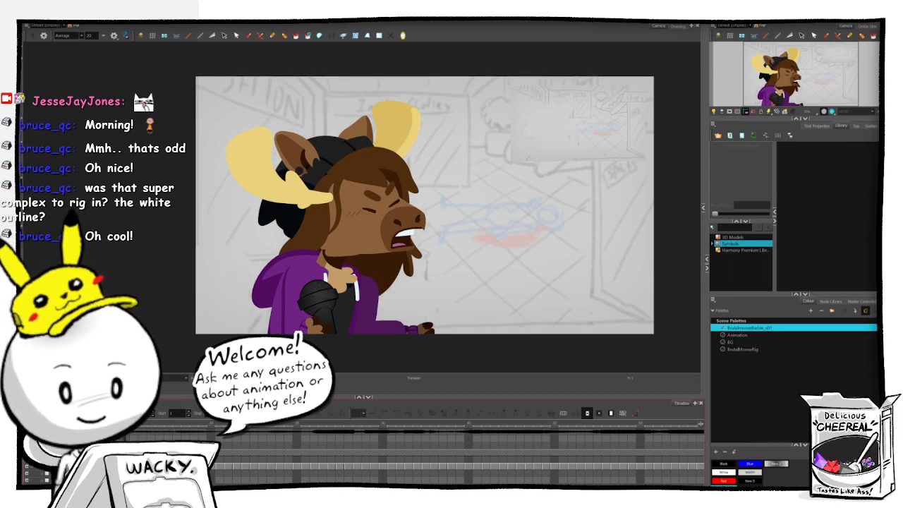
{"action": "left_click", "coordinate": [409, 424]}
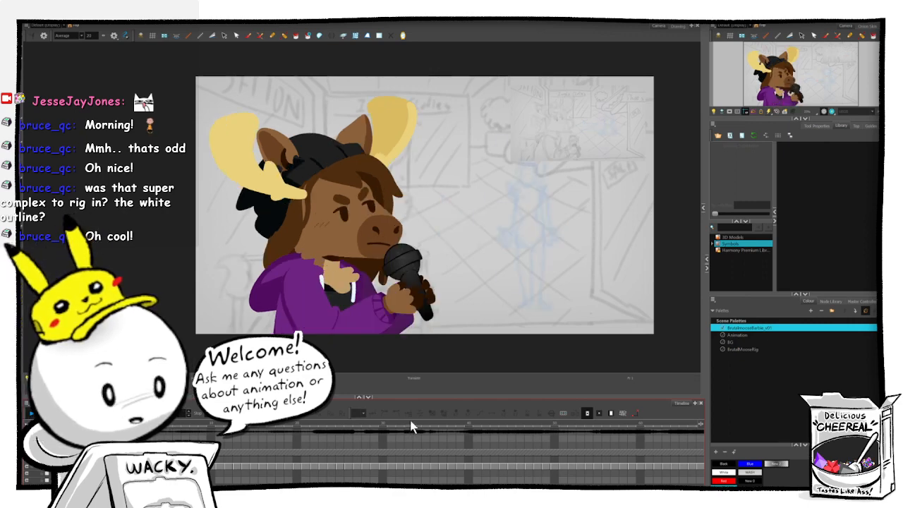
{"action": "scroll", "coordinate": [458, 451], "scroll_direction": "right", "scroll_amount": 20}
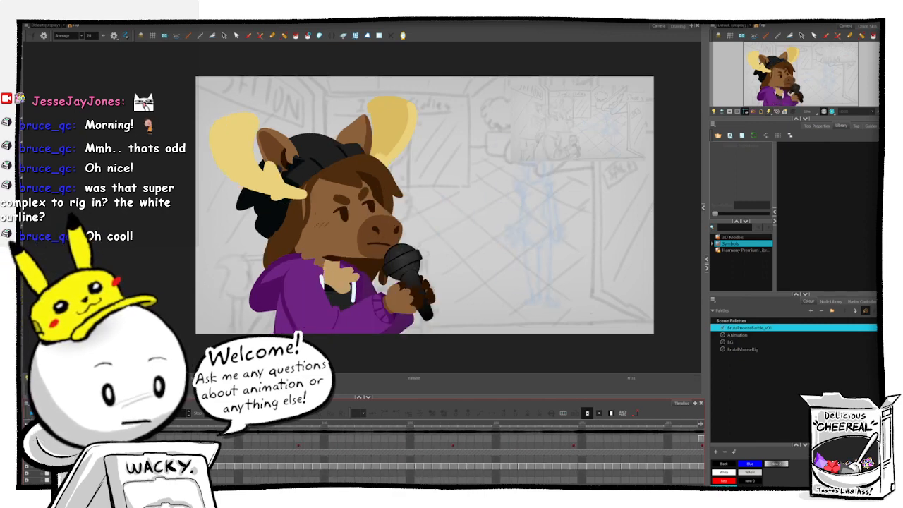
{"action": "scroll", "coordinate": [458, 451], "scroll_direction": "right", "scroll_amount": 15}
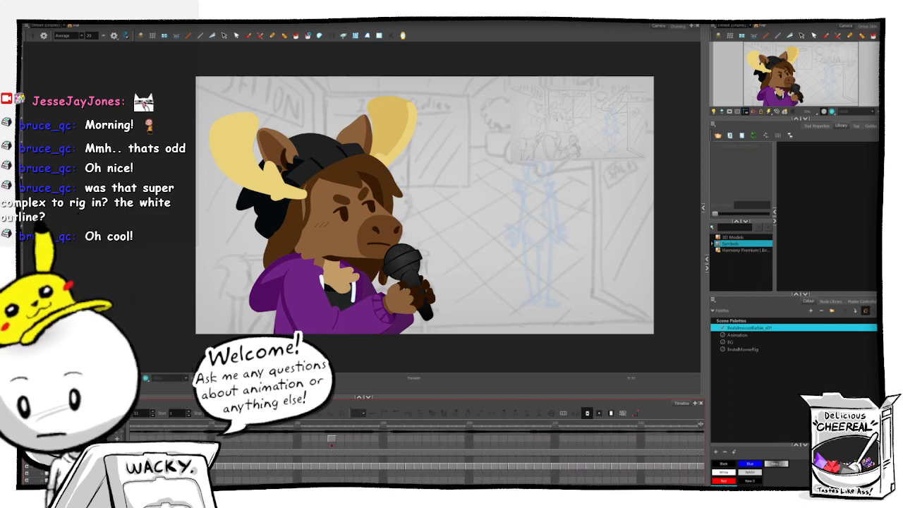
- Compare the pose at the "follow animatic" note with the key pose before it in the timeline
{"action": "left_click", "coordinate": [332, 425]}
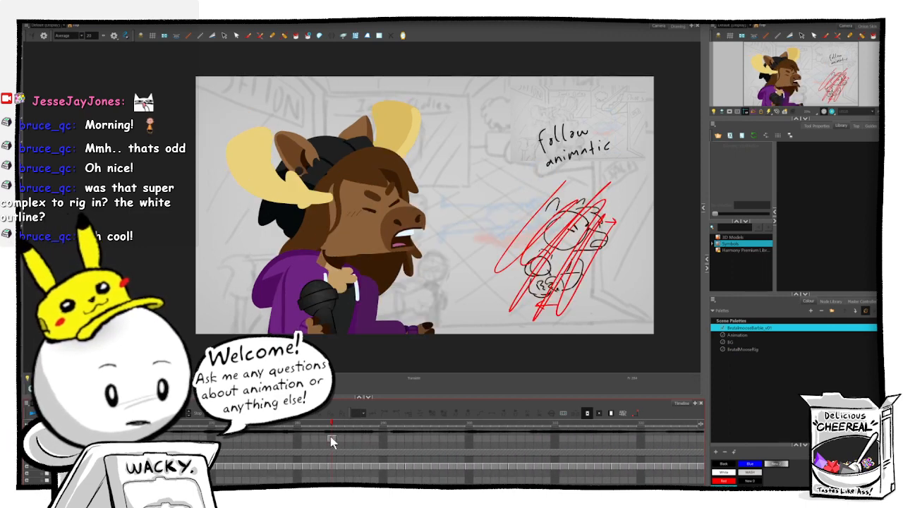
{"action": "left_click", "coordinate": [330, 437]}
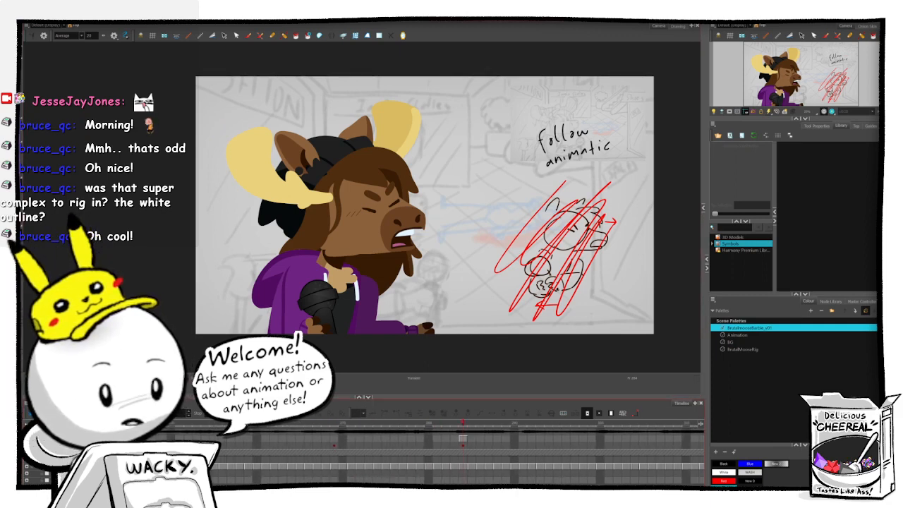
{"action": "left_click", "coordinate": [369, 425]}
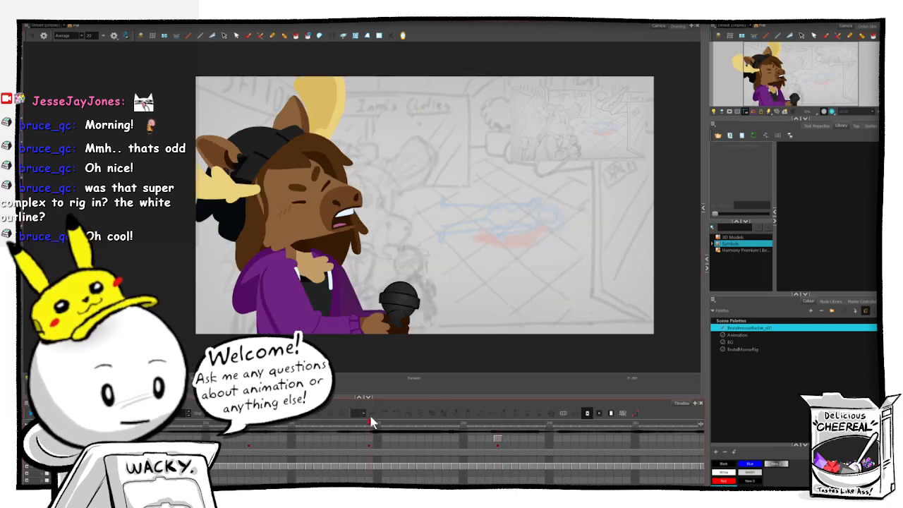
{"action": "mouse_move", "coordinate": [368, 424]}
{"action": "left_mouse_down"}
{"action": "mouse_move", "coordinate": [268, 426]}
{"action": "mouse_move", "coordinate": [388, 426]}
{"action": "mouse_move", "coordinate": [368, 425]}
{"action": "left_mouse_up"}
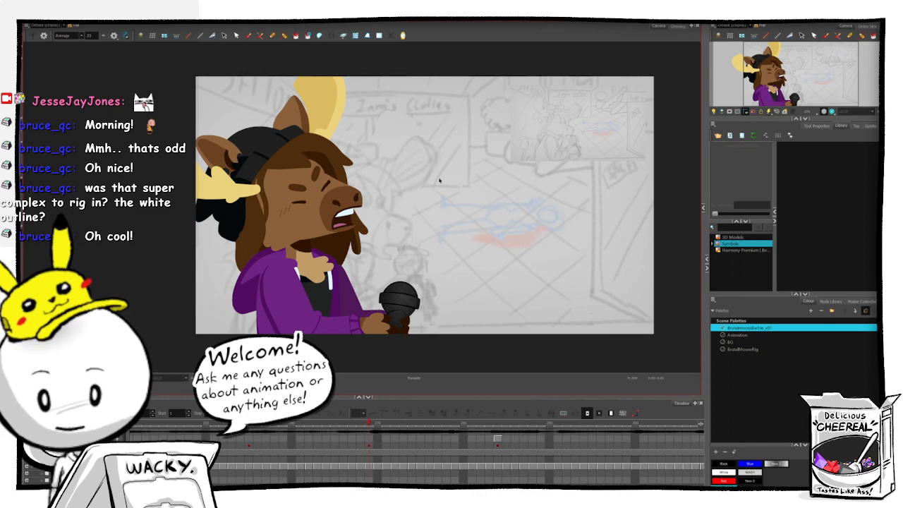
- Remove the "follow animatic" note drawing from the frame of the last key pose
{"action": "left_click", "coordinate": [497, 427]}
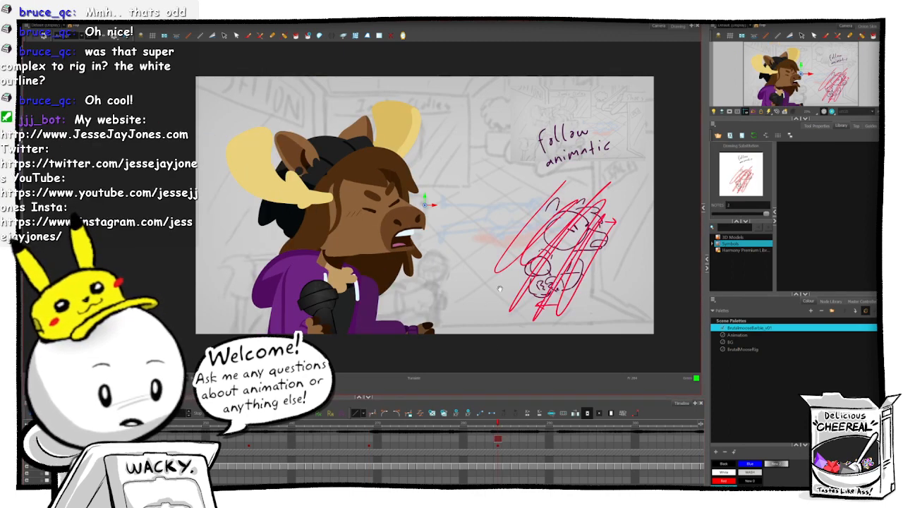
{"action": "left_click_drag", "start_coordinate": [501, 288], "coordinate": [410, 276]}
{"action": "left_click", "coordinate": [58, 378]}
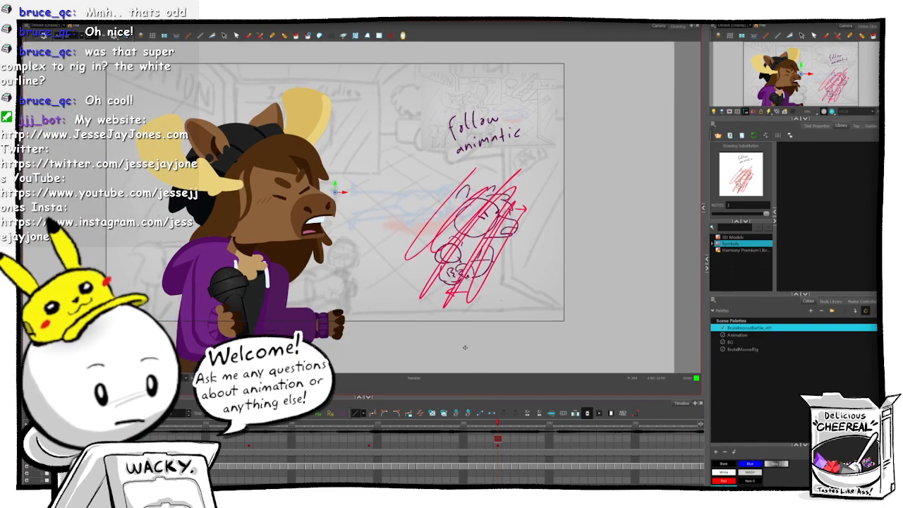
- Select the moose's near forearm together with its hand and microphone at the last key pose
{"action": "left_click", "coordinate": [498, 446]}
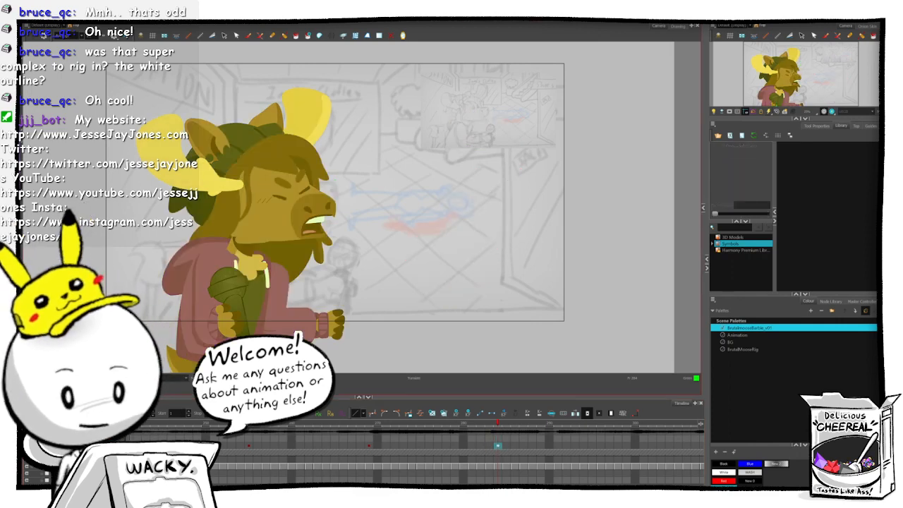
{"action": "key", "text": "shift+2"}
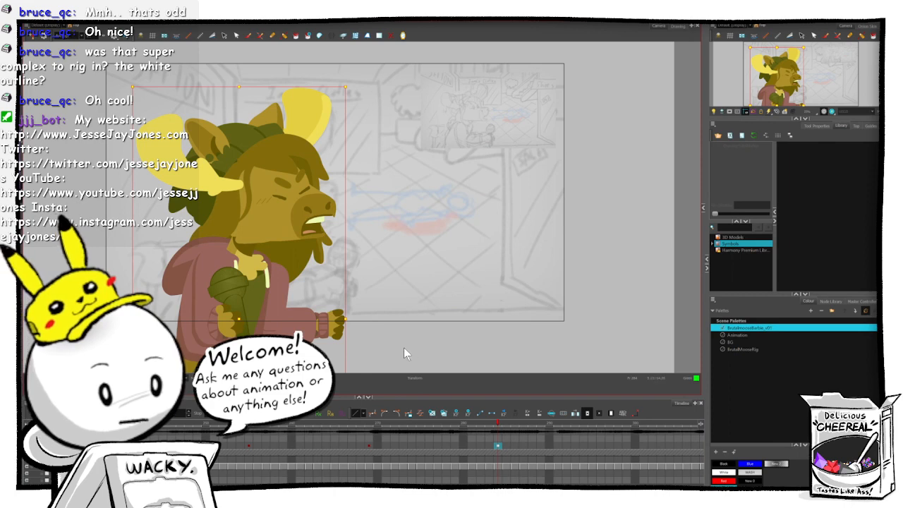
{"action": "left_click", "coordinate": [404, 347]}
{"action": "left_click", "coordinate": [214, 327]}
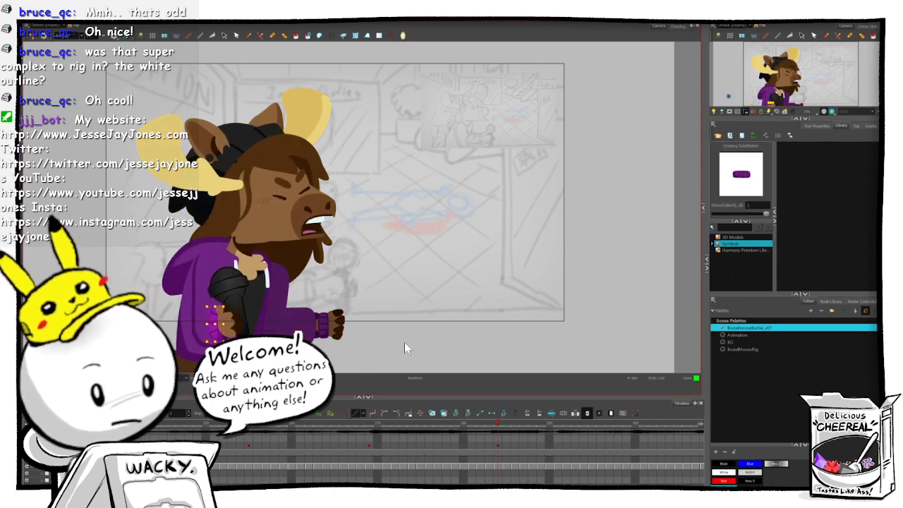
{"action": "left_click", "coordinate": [277, 328]}
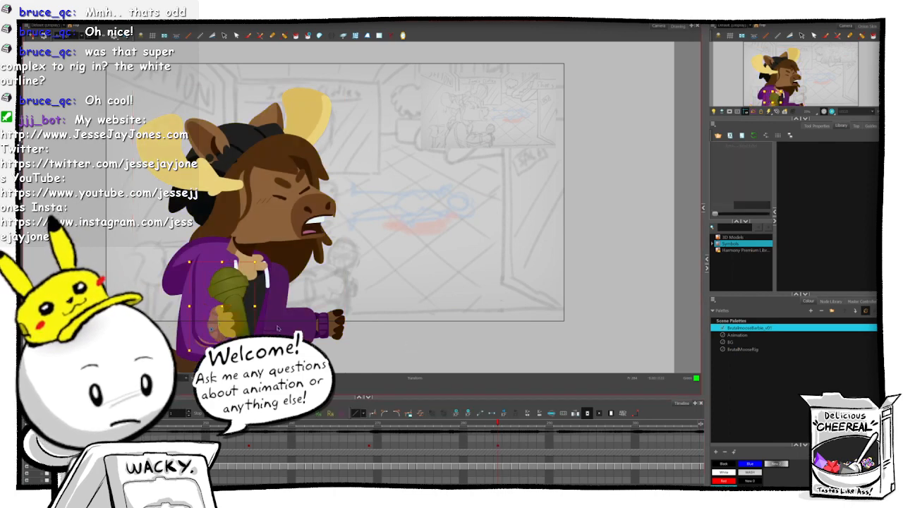
- Rotate the near forearm, hand and microphone forward in front of the chest, using the preceding key pose as reference
{"action": "left_click", "coordinate": [371, 427]}
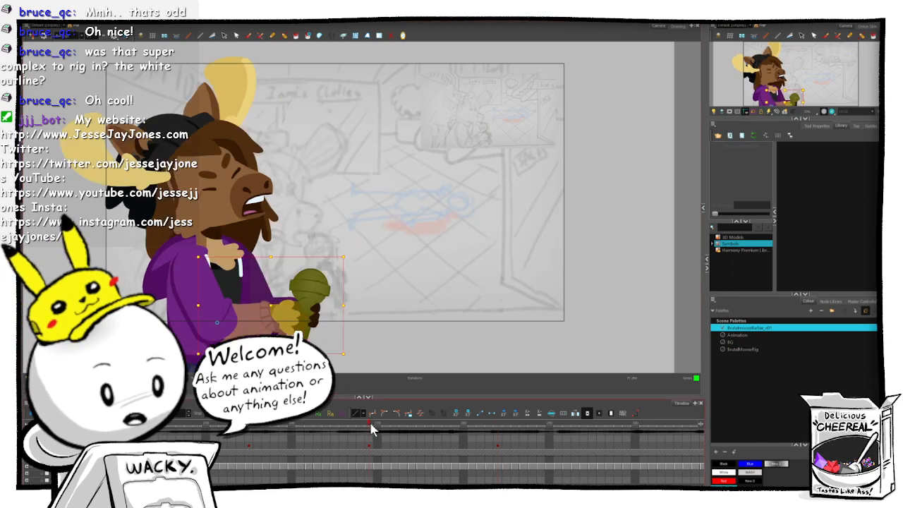
{"action": "left_click", "coordinate": [498, 426]}
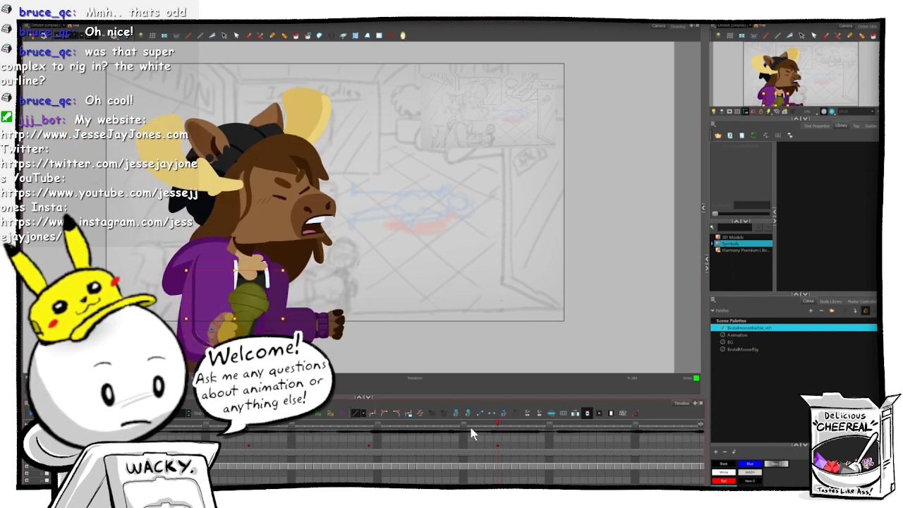
{"action": "left_click", "coordinate": [369, 423]}
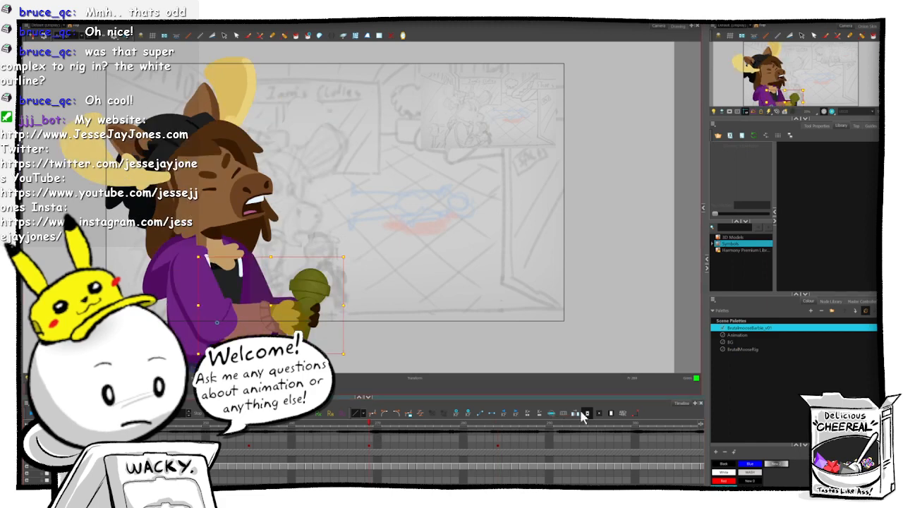
{"action": "left_click", "coordinate": [498, 426]}
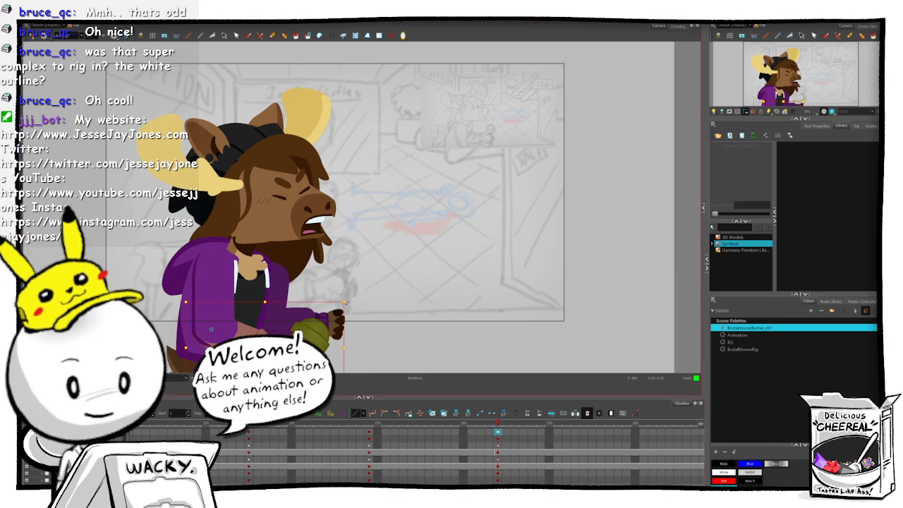
{"action": "left_click_drag", "start_coordinate": [350, 300], "coordinate": [322, 251]}
{"action": "left_click", "coordinate": [448, 293]}
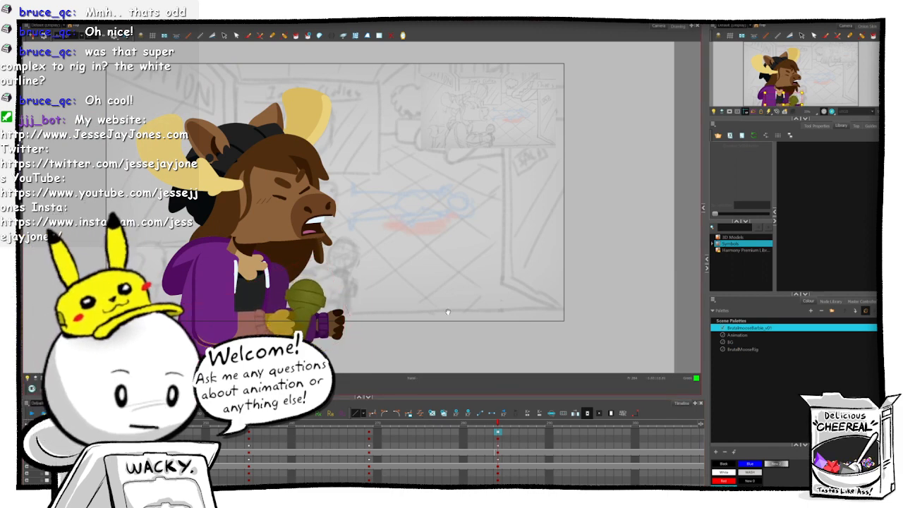
- Shift the near cuff, hand and microphone forward along the arm so they overlap the far hand
{"action": "scroll", "coordinate": [440, 299], "scroll_direction": "up", "scroll_amount": 2}
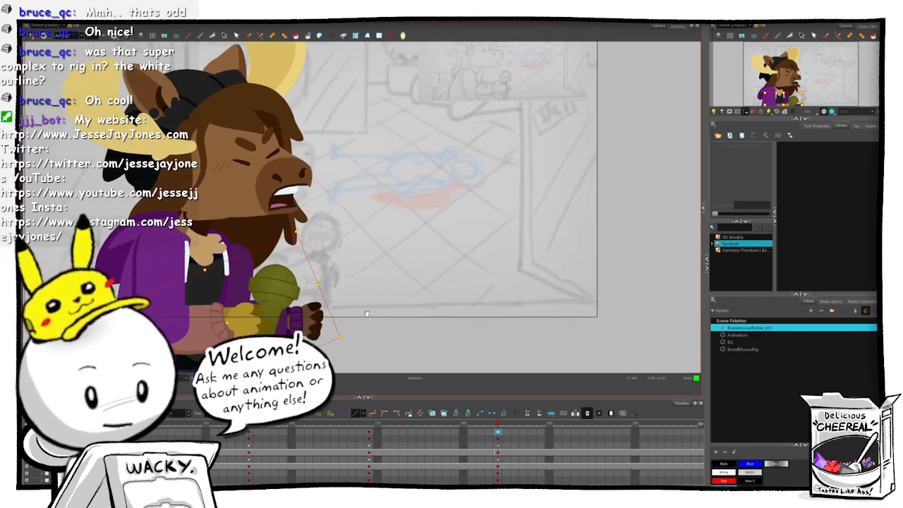
{"action": "scroll", "coordinate": [452, 288], "scroll_direction": "up", "scroll_amount": 4}
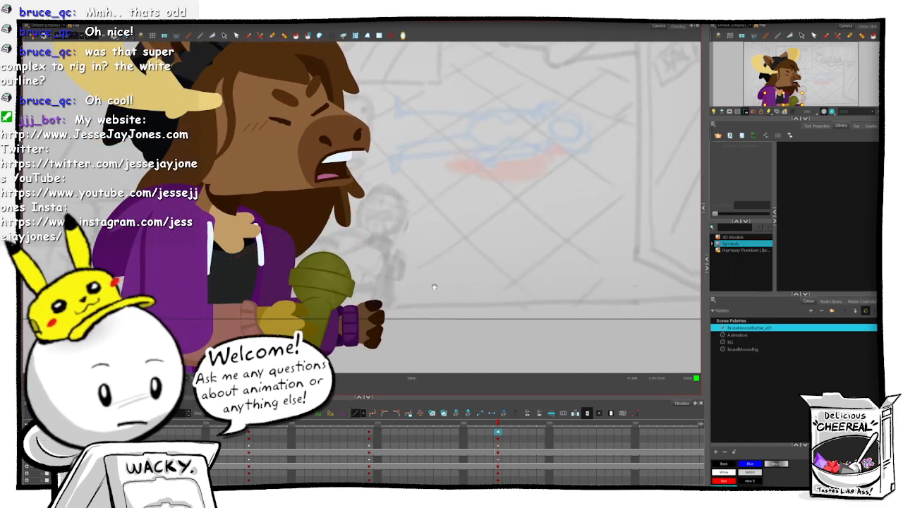
{"action": "left_click_drag", "start_coordinate": [452, 244], "coordinate": [460, 226]}
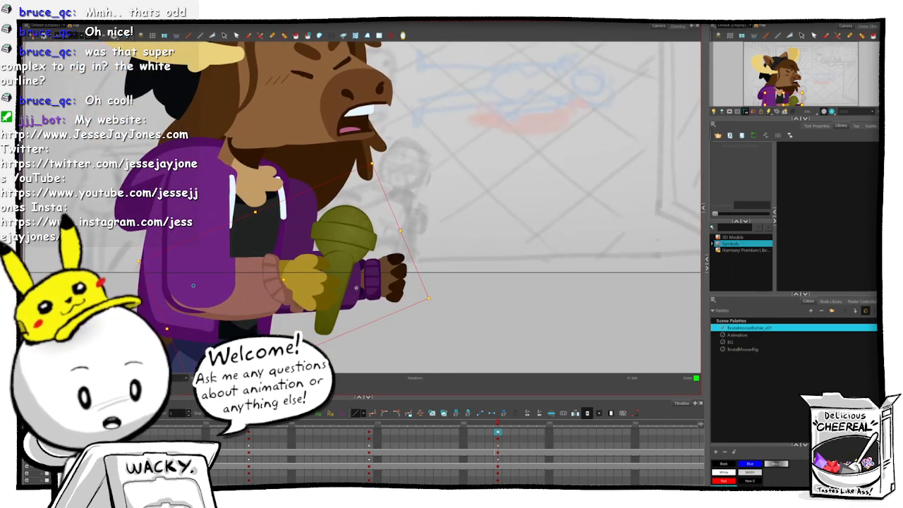
{"action": "left_click", "coordinate": [519, 325]}
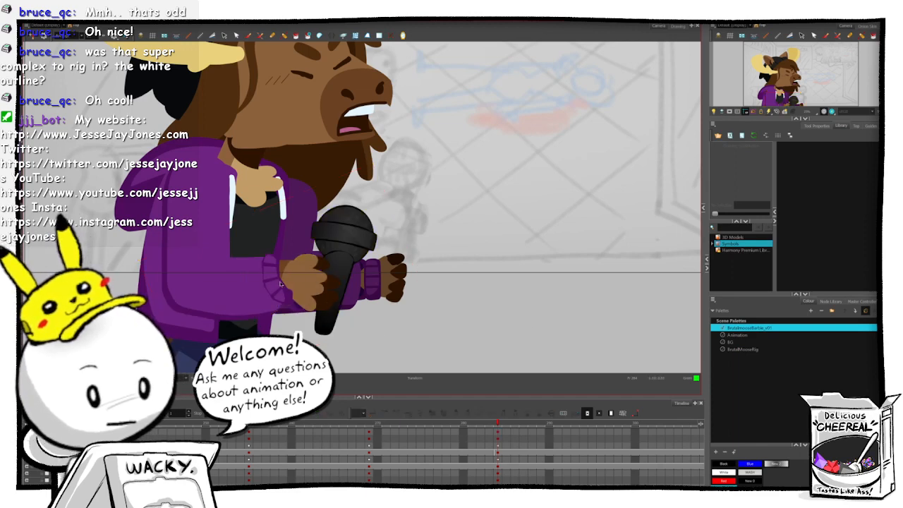
{"action": "left_click", "coordinate": [279, 280]}
{"action": "key", "text": "b"}
{"action": "key", "text": "b"}
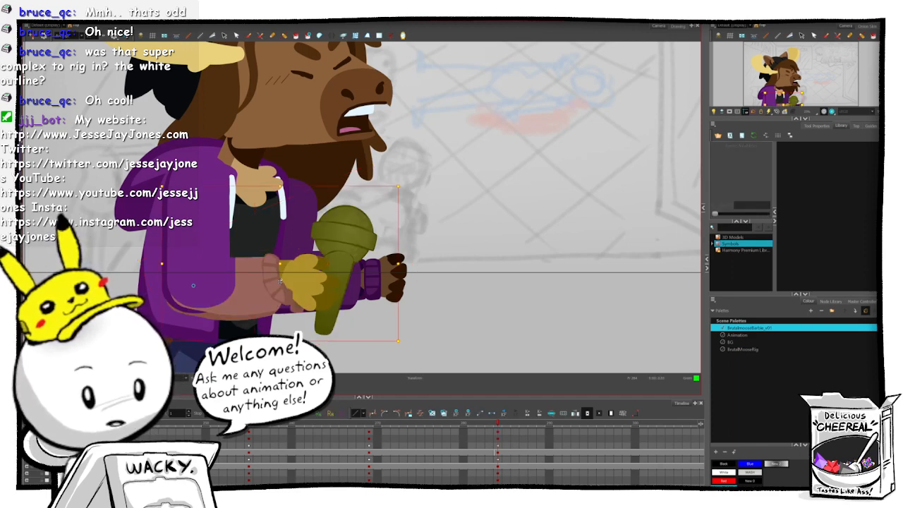
{"action": "key", "text": "shift+b"}
{"action": "left_click_drag", "start_coordinate": [327, 280], "coordinate": [381, 275]}
{"action": "key", "text": "Escape"}
- Move the inner cuff piece left behind on the forearm onto the shifted wrist cuff
{"action": "left_click", "coordinate": [304, 282]}
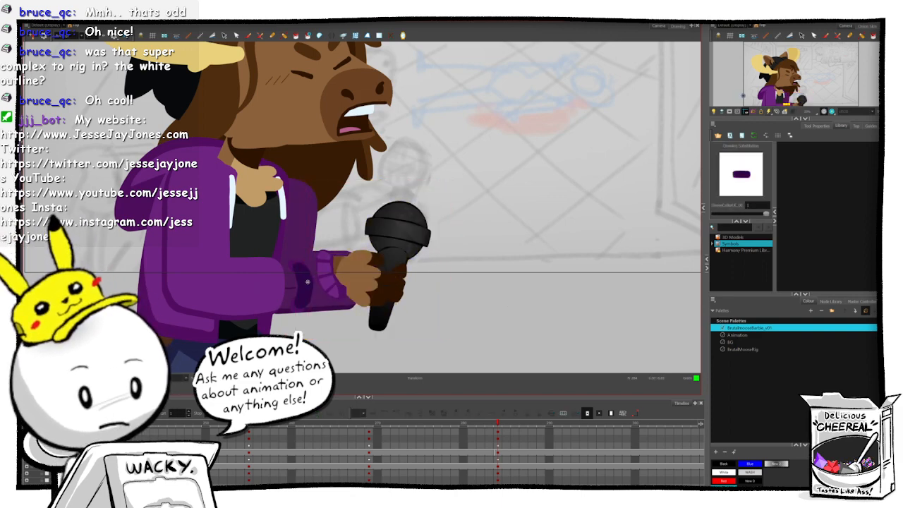
{"action": "key", "text": "Escape"}
{"action": "left_click", "coordinate": [305, 278]}
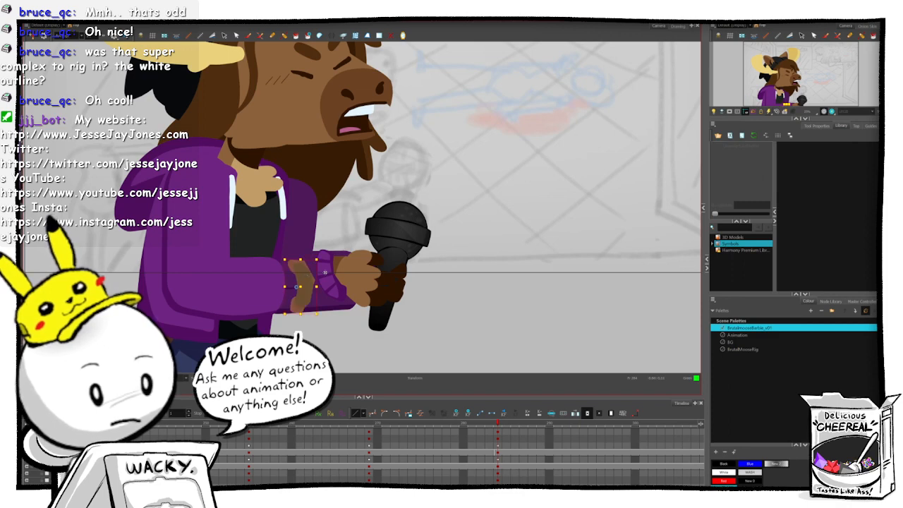
{"action": "left_click_drag", "start_coordinate": [306, 278], "coordinate": [339, 268]}
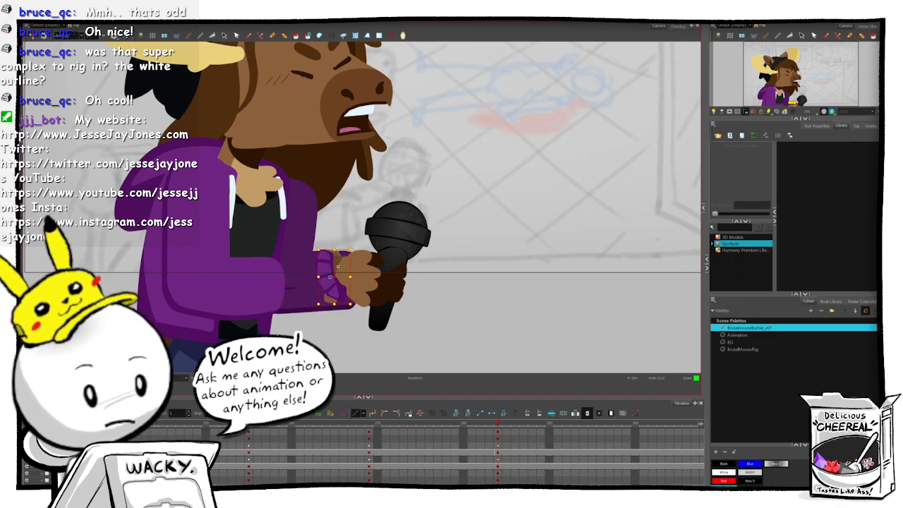
- Show the near forearm's deformer and stretch its front end forward to reach the cuff
{"action": "left_click", "coordinate": [276, 289]}
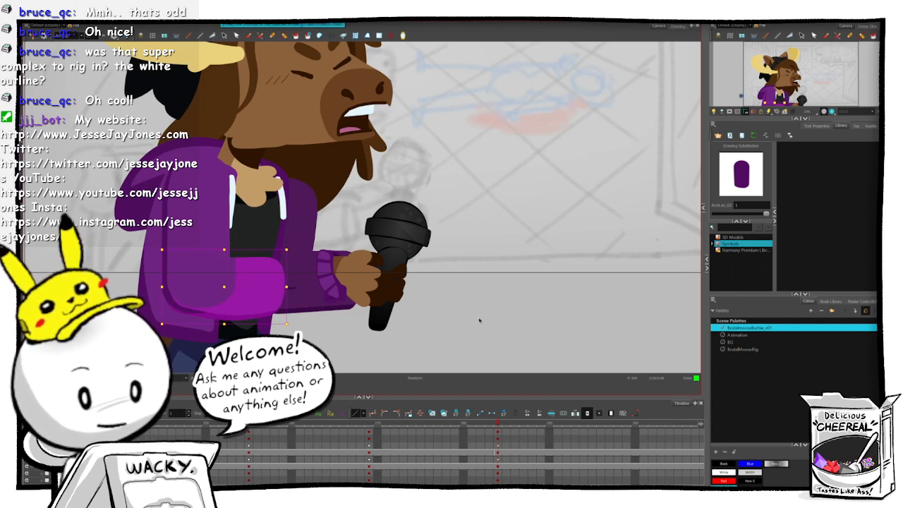
{"action": "key", "text": "shift+F11"}
{"action": "left_click", "coordinate": [277, 332]}
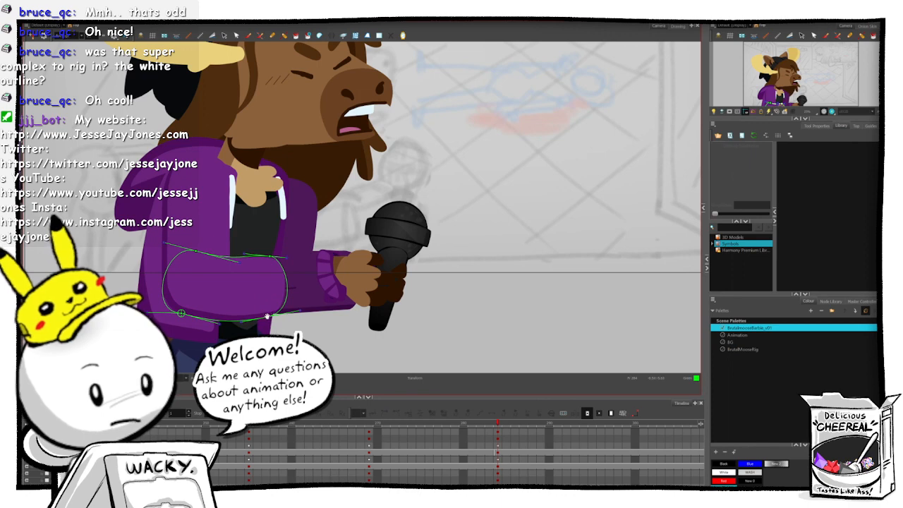
{"action": "left_click", "coordinate": [267, 316]}
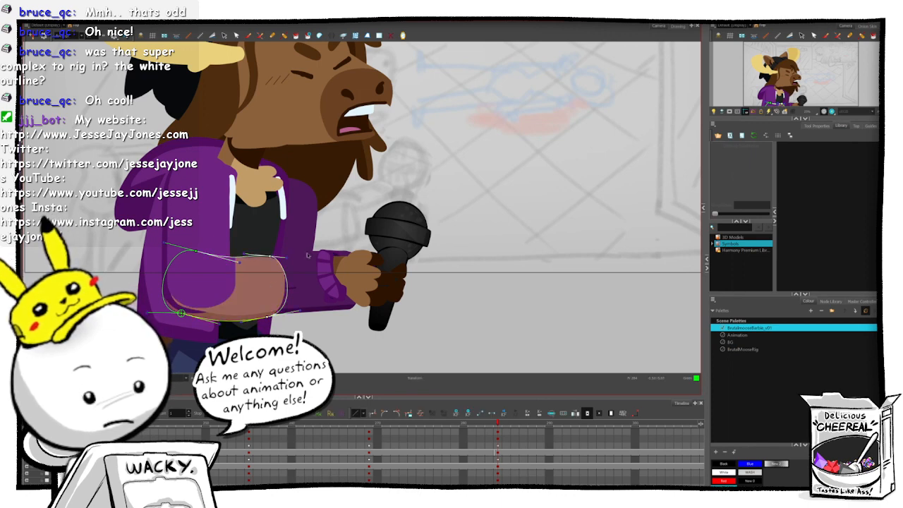
{"action": "left_click_drag", "start_coordinate": [271, 256], "coordinate": [324, 252]}
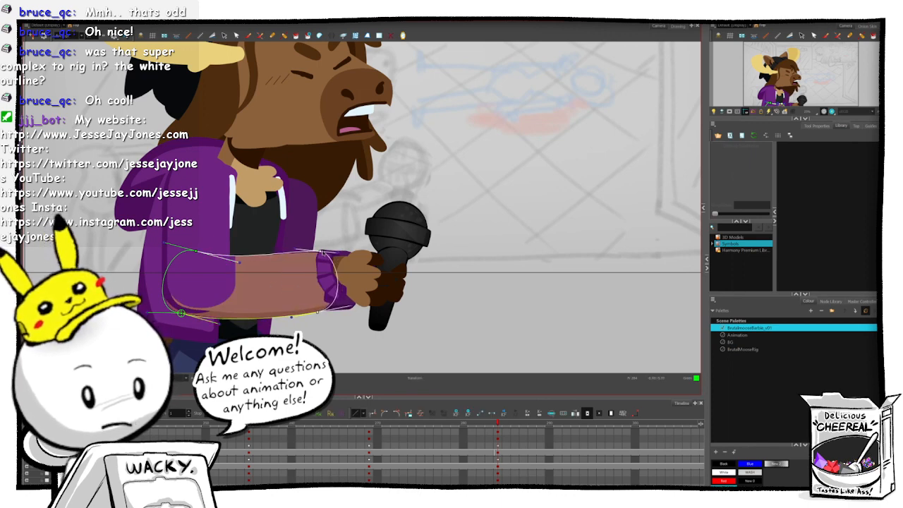
{"action": "left_click", "coordinate": [490, 278]}
- Shorten the near forearm slightly by pulling its front deformer points back from the cuff
{"action": "scroll", "coordinate": [486, 282], "scroll_direction": "down", "scroll_amount": 5}
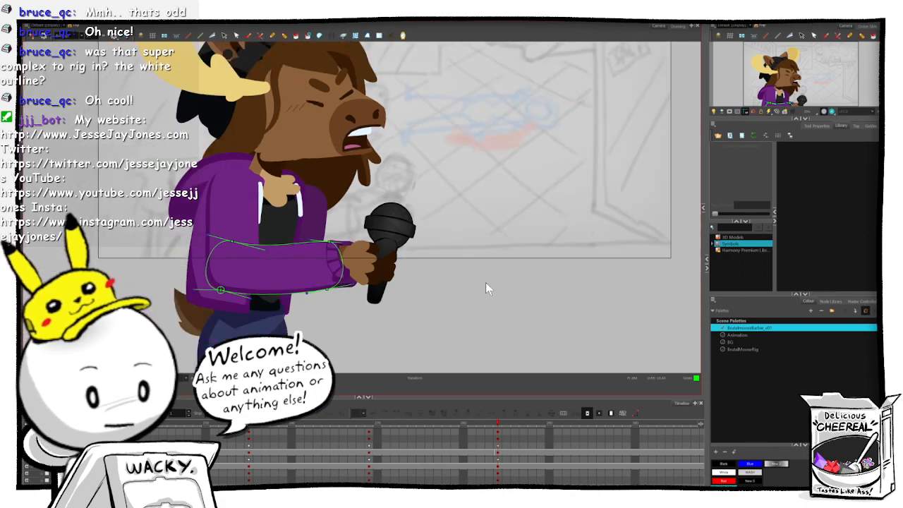
{"action": "scroll", "coordinate": [482, 283], "scroll_direction": "up", "scroll_amount": 1}
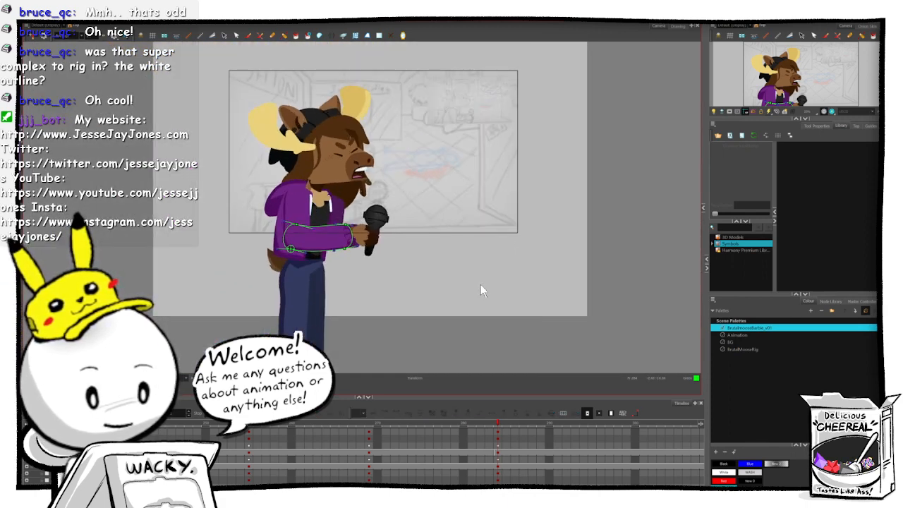
{"action": "scroll", "coordinate": [383, 281], "scroll_direction": "up", "scroll_amount": 4}
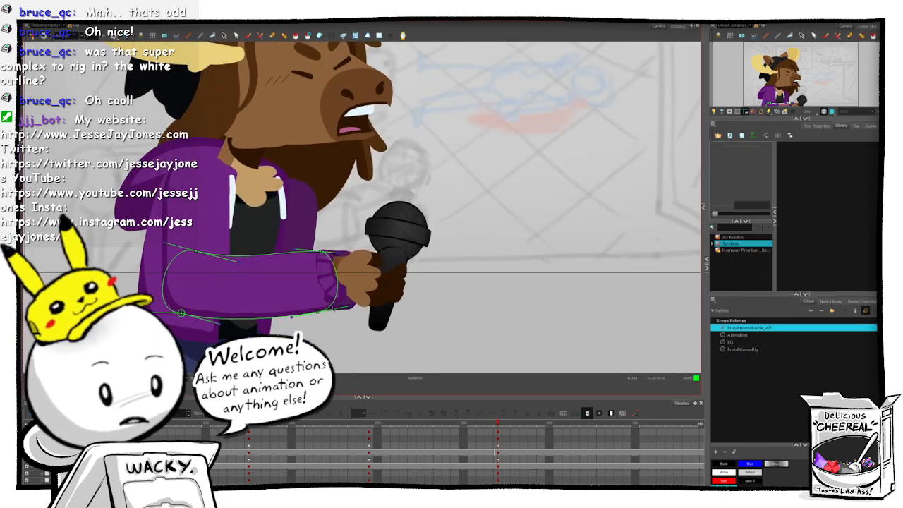
{"action": "left_click", "coordinate": [317, 311]}
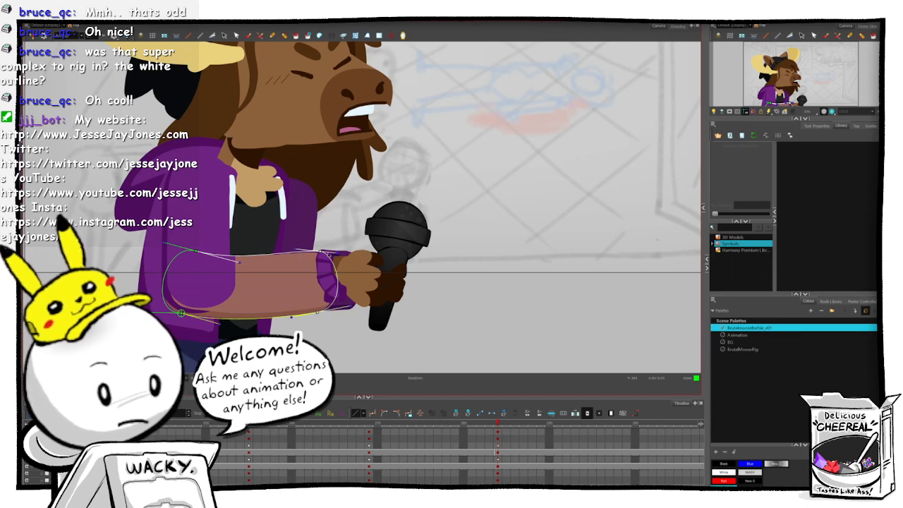
{"action": "left_click_drag", "start_coordinate": [303, 254], "coordinate": [298, 254]}
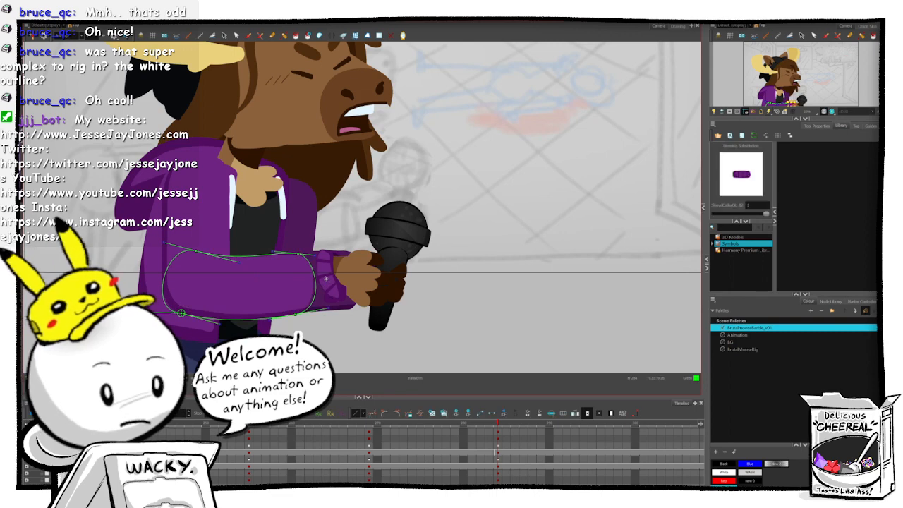
- Move the near cuff, hand and microphone back onto the forearm's end and tilt them slightly forward
{"action": "left_click", "coordinate": [325, 282]}
{"action": "left_click", "coordinate": [333, 289]}
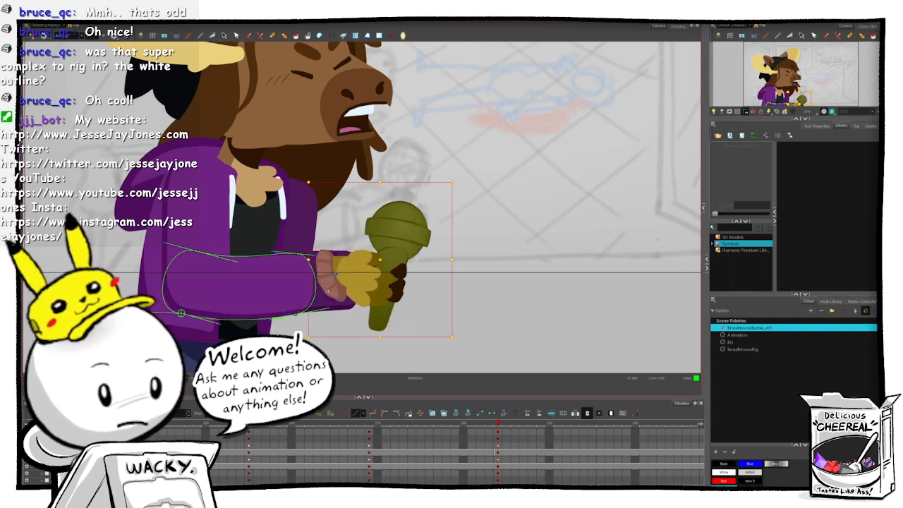
{"action": "left_click_drag", "start_coordinate": [333, 288], "coordinate": [312, 293]}
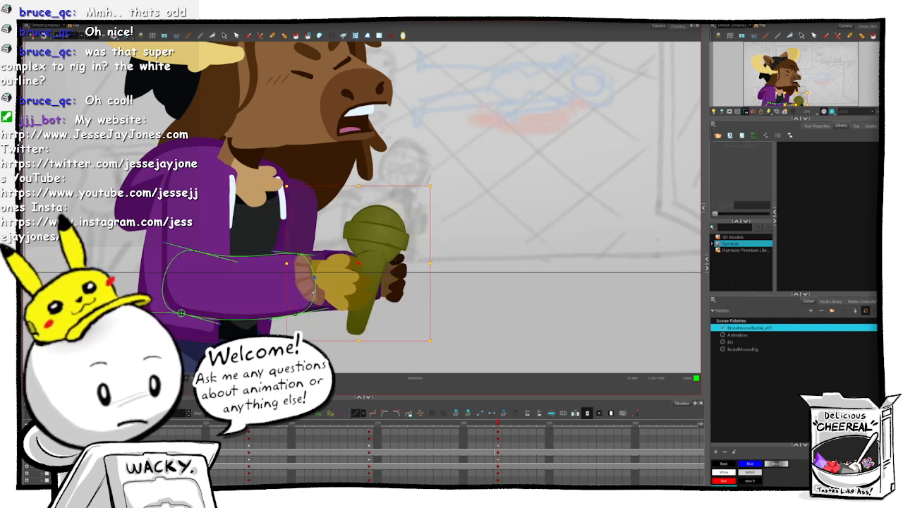
{"action": "left_click_drag", "start_coordinate": [438, 184], "coordinate": [441, 210]}
{"action": "left_click_drag", "start_coordinate": [335, 280], "coordinate": [333, 279]}
{"action": "left_click", "coordinate": [481, 316]}
{"action": "left_click", "coordinate": [323, 269]}
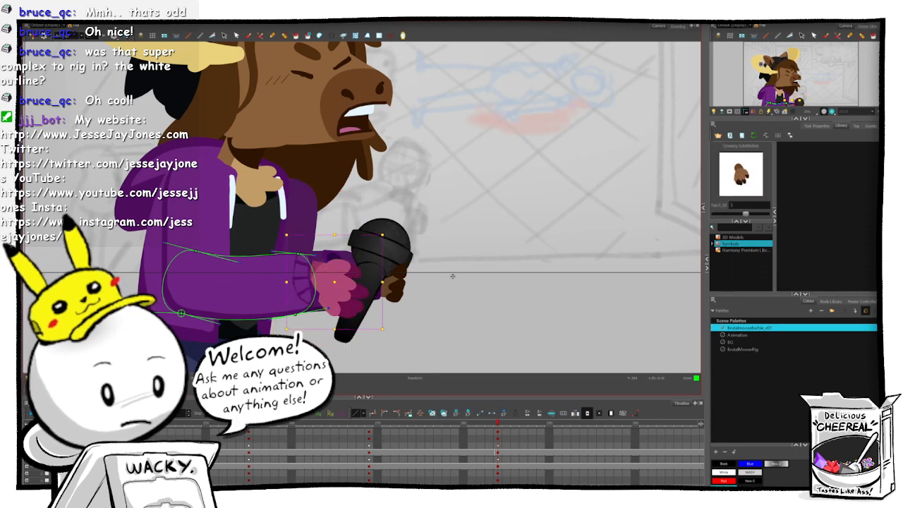
- Rotate the near hand and microphone slightly back toward upright and nudge them up at the wrist
{"action": "key", "text": "b"}
{"action": "key", "text": "b"}
{"action": "key", "text": "shift+b"}
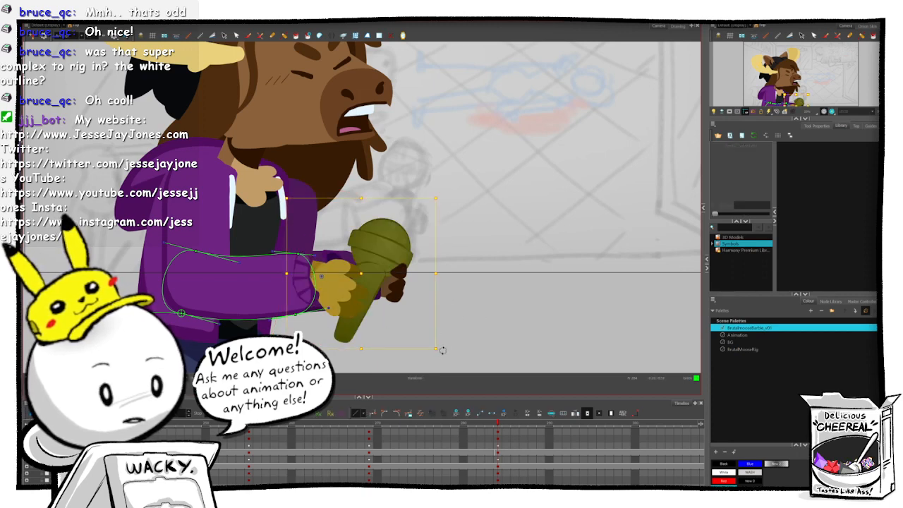
{"action": "left_click_drag", "start_coordinate": [443, 350], "coordinate": [448, 326]}
{"action": "left_click_drag", "start_coordinate": [348, 292], "coordinate": [348, 287]}
{"action": "left_click", "coordinate": [436, 305]}
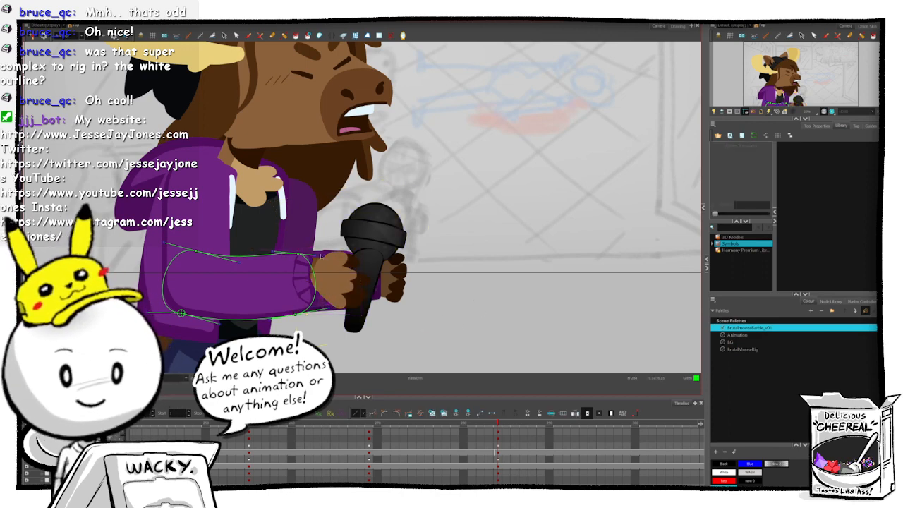
- Move the inner cuff piece from under the near hand back into the sleeve's end
{"action": "left_click", "coordinate": [374, 272]}
{"action": "key", "text": "alt+2"}
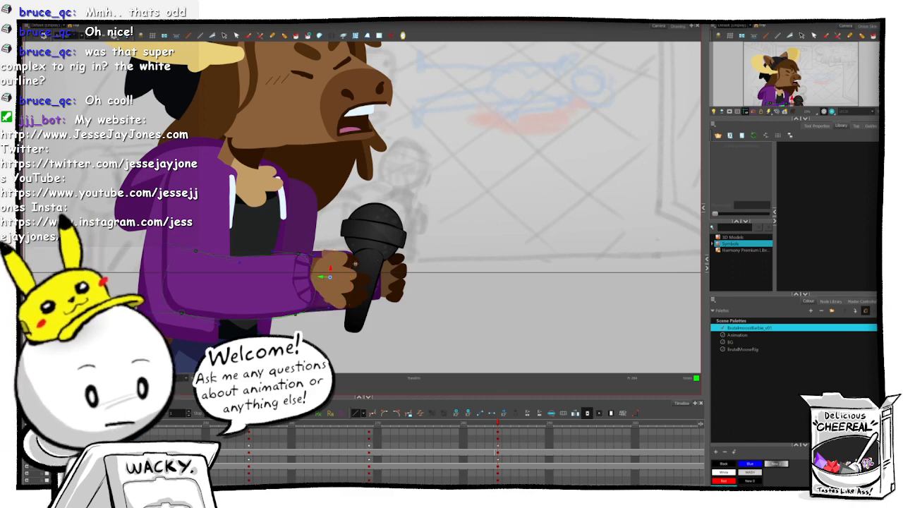
{"action": "left_click_drag", "start_coordinate": [342, 277], "coordinate": [321, 283]}
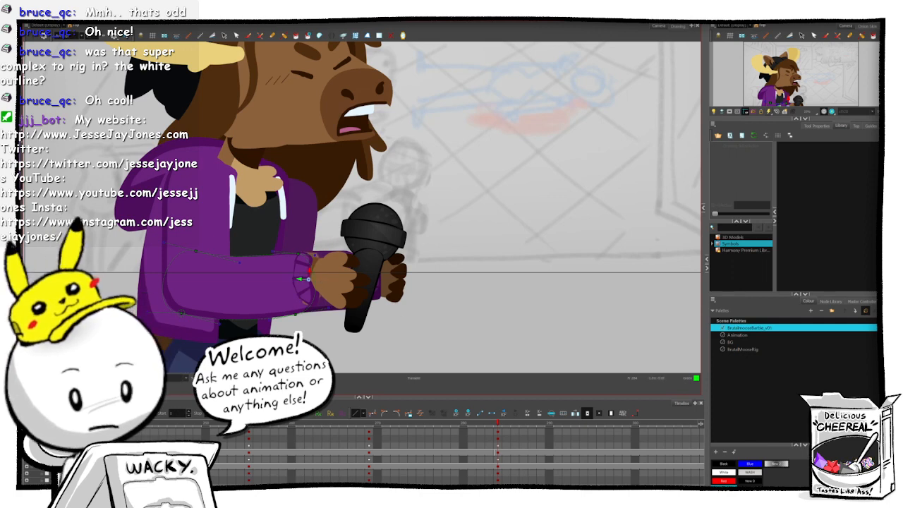
{"action": "key", "text": "shift+2"}
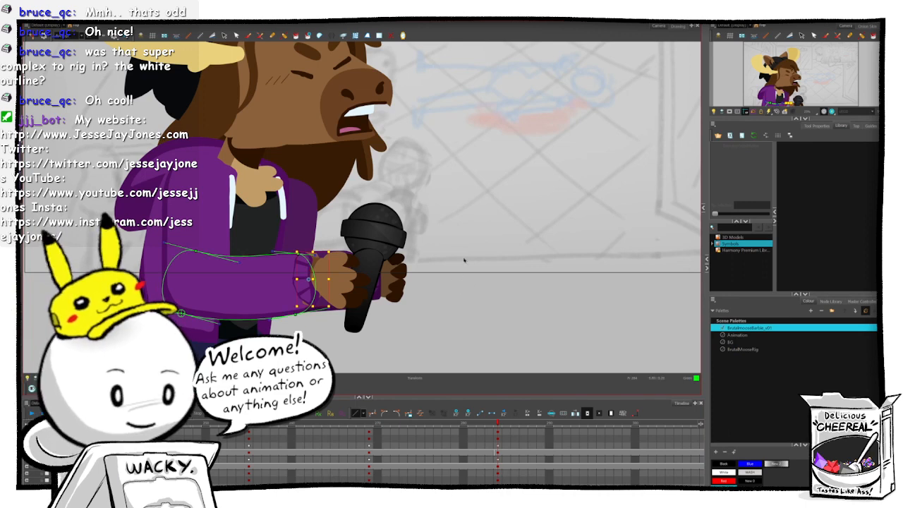
{"action": "left_click", "coordinate": [443, 317]}
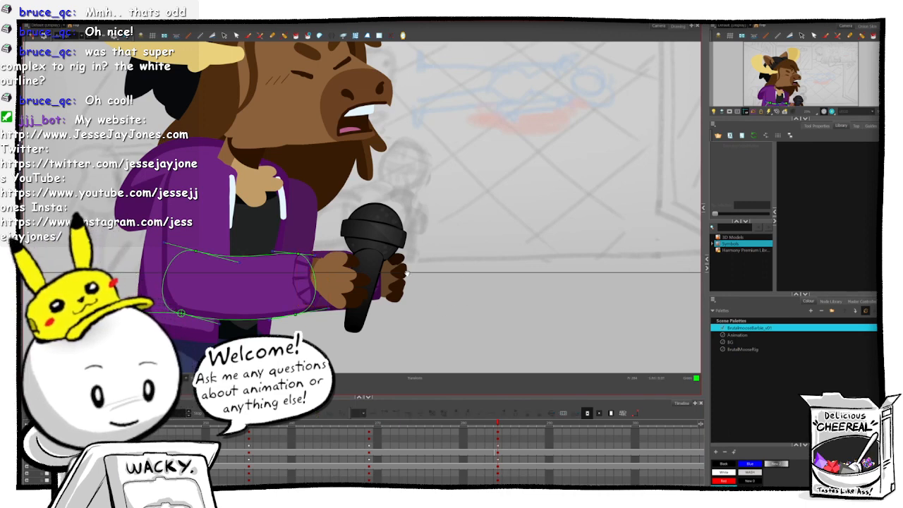
- Rotate the whole near arm with the microphone upward from the shoulder and shift it slightly forward and down
{"action": "key", "text": "space"}
{"action": "left_click_drag", "start_coordinate": [407, 274], "coordinate": [441, 284]}
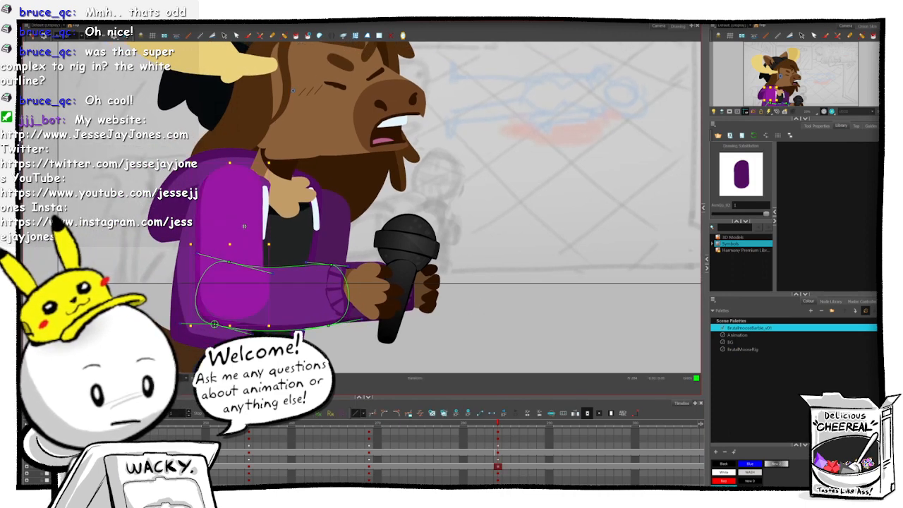
{"action": "left_click", "coordinate": [401, 322]}
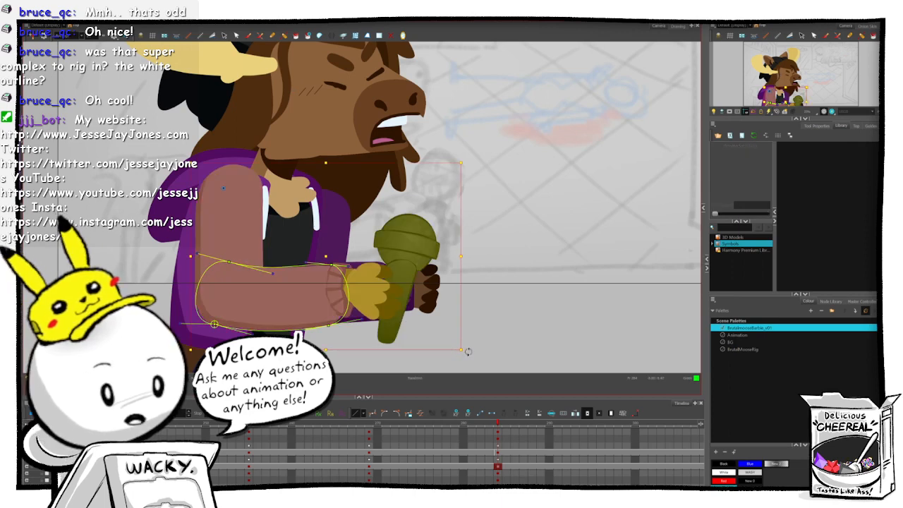
{"action": "left_click_drag", "start_coordinate": [470, 350], "coordinate": [479, 276]}
{"action": "left_click_drag", "start_coordinate": [309, 281], "coordinate": [318, 289]}
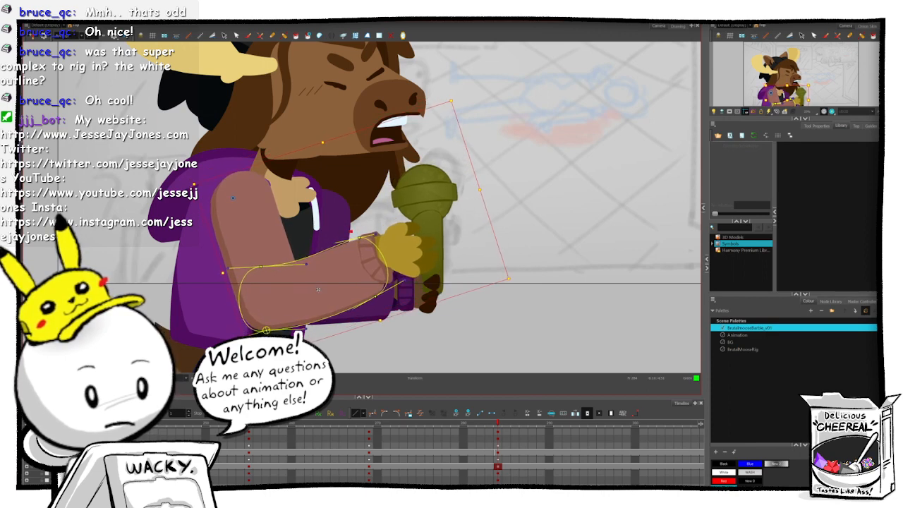
{"action": "left_click", "coordinate": [572, 326]}
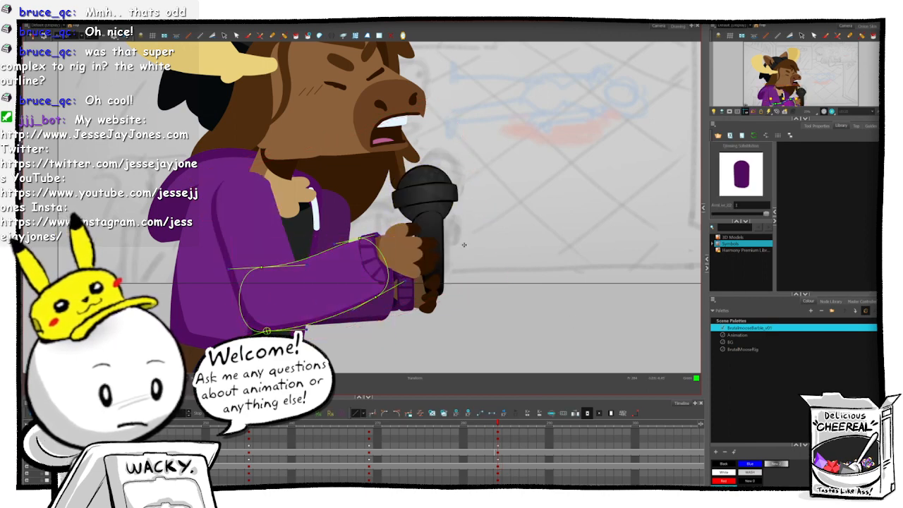
- Rotate the near forearm with its hand and microphone down about the elbow until the forearm is nearly horizontal
{"action": "left_click", "coordinate": [361, 277]}
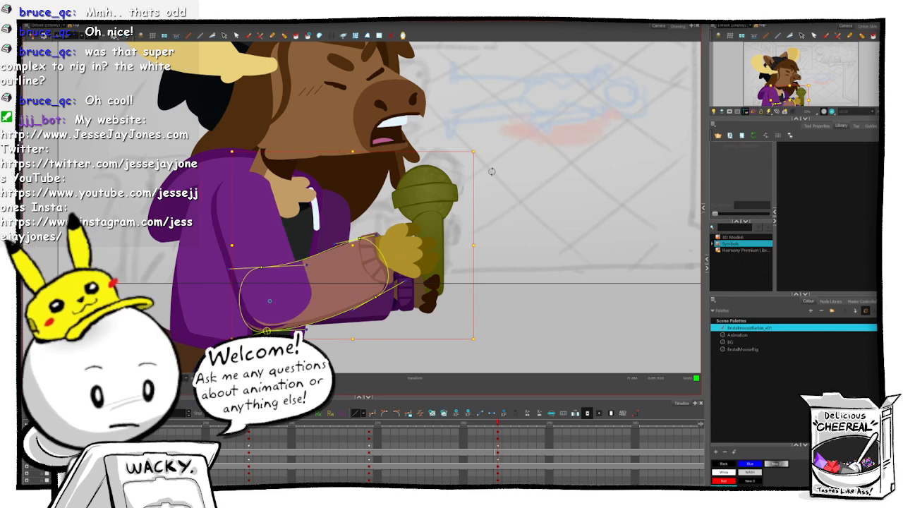
{"action": "mouse_move", "coordinate": [512, 223]}
{"action": "left_mouse_down"}
{"action": "mouse_move", "coordinate": [510, 249]}
{"action": "mouse_move", "coordinate": [513, 232]}
{"action": "left_mouse_up"}
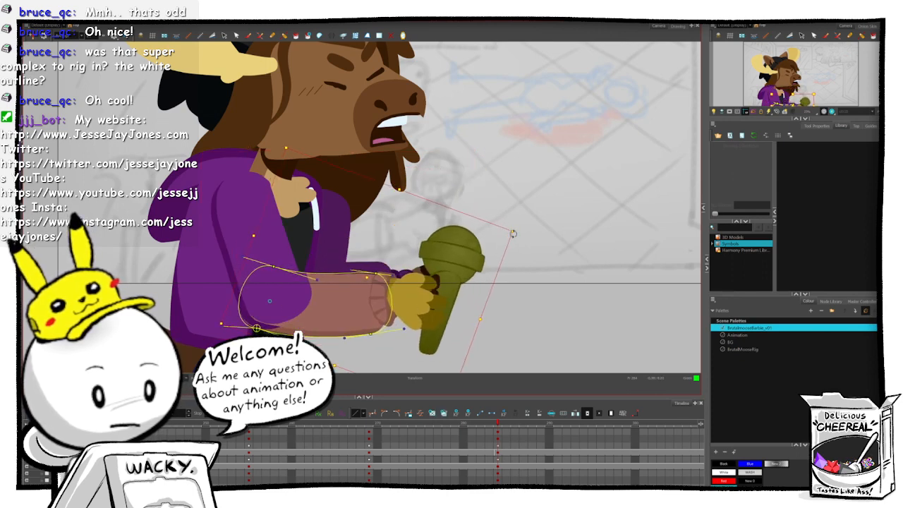
{"action": "left_click", "coordinate": [564, 312]}
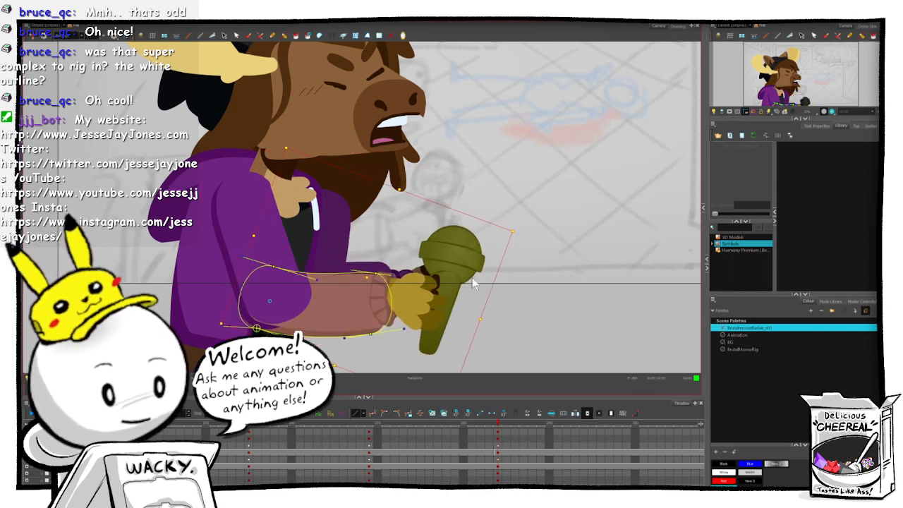
- Try to tilt the near hand and microphone slightly further forward at the wrist
{"action": "left_click", "coordinate": [458, 266]}
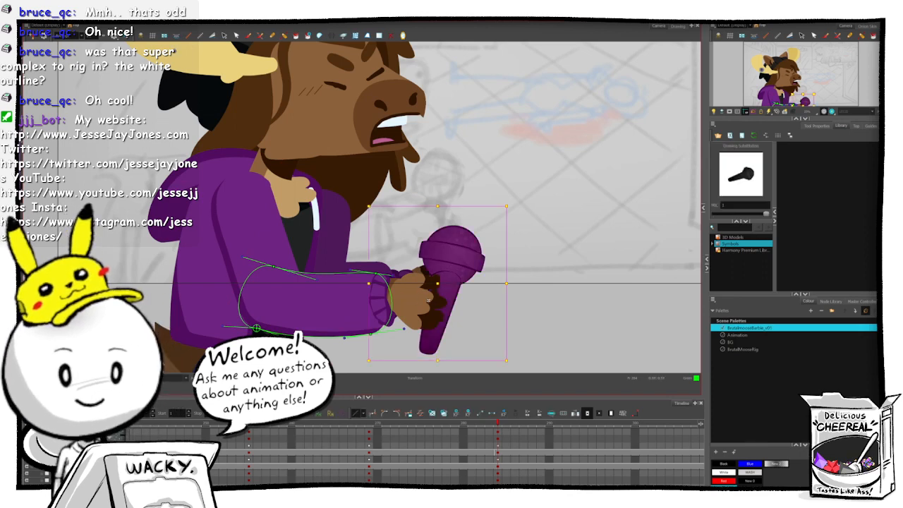
{"action": "key", "text": "b"}
{"action": "key", "text": "b"}
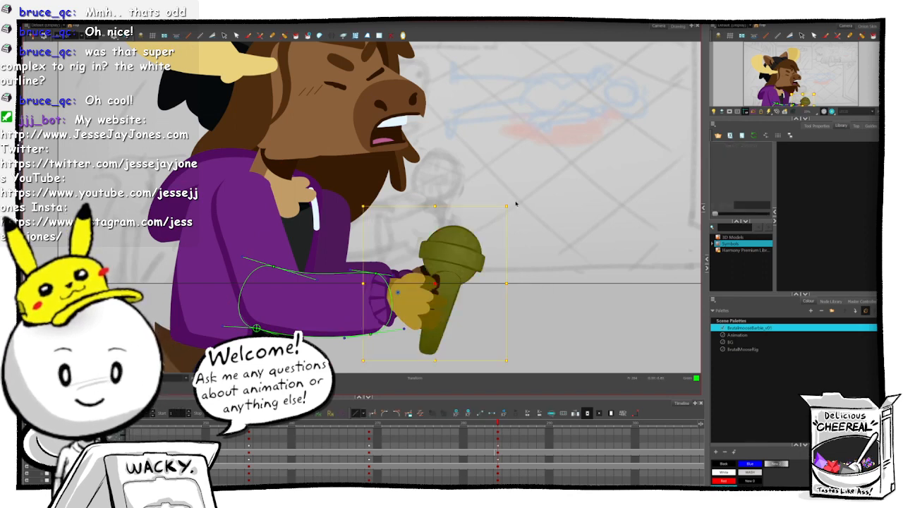
{"action": "left_click_drag", "start_coordinate": [513, 204], "coordinate": [519, 226]}
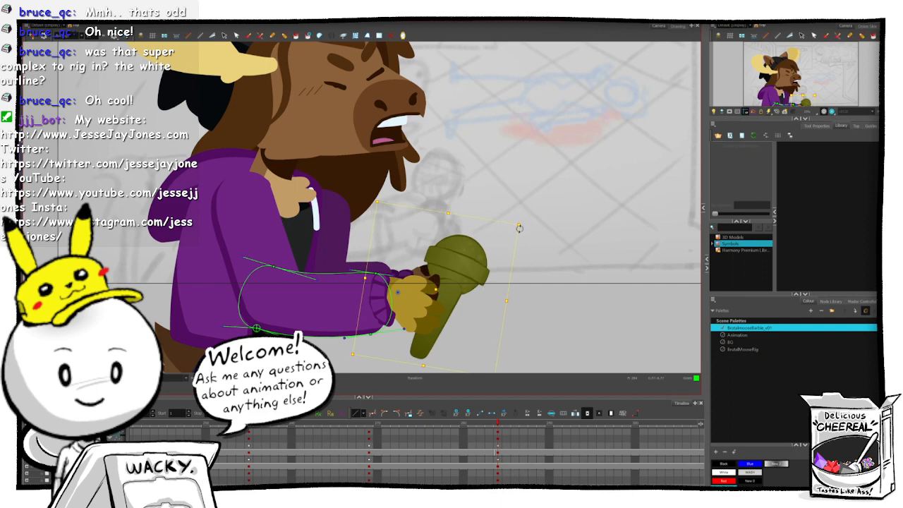
{"action": "key", "text": "ctrl+z"}
{"action": "left_click", "coordinate": [533, 281]}
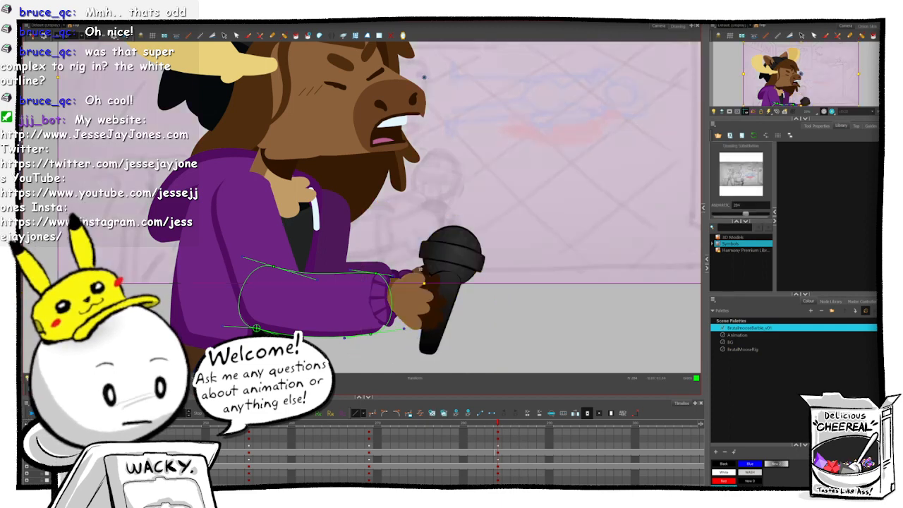
{"action": "left_click", "coordinate": [636, 327]}
- Rotate the whole far arm slightly up and forward from the shoulder toward the microphone
{"action": "scroll", "coordinate": [42, 482], "scroll_direction": "down", "scroll_amount": 5}
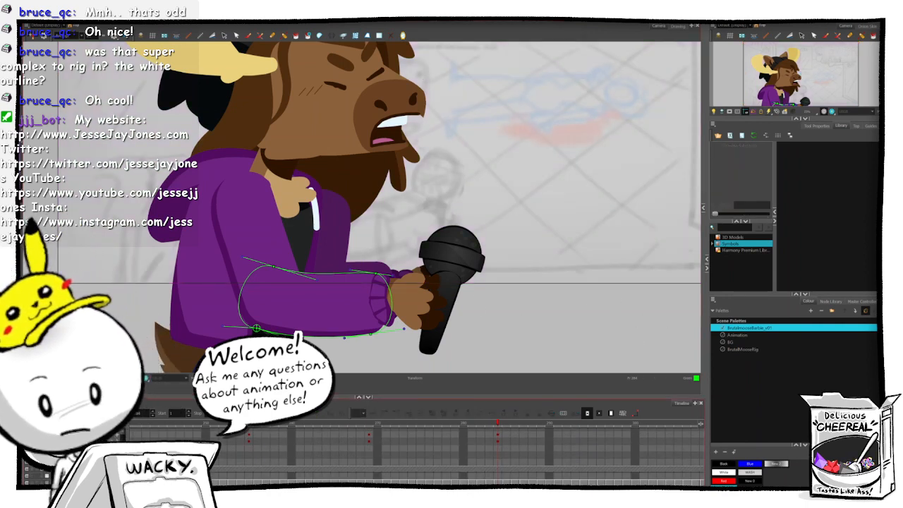
{"action": "scroll", "coordinate": [50, 476], "scroll_direction": "down", "scroll_amount": 3}
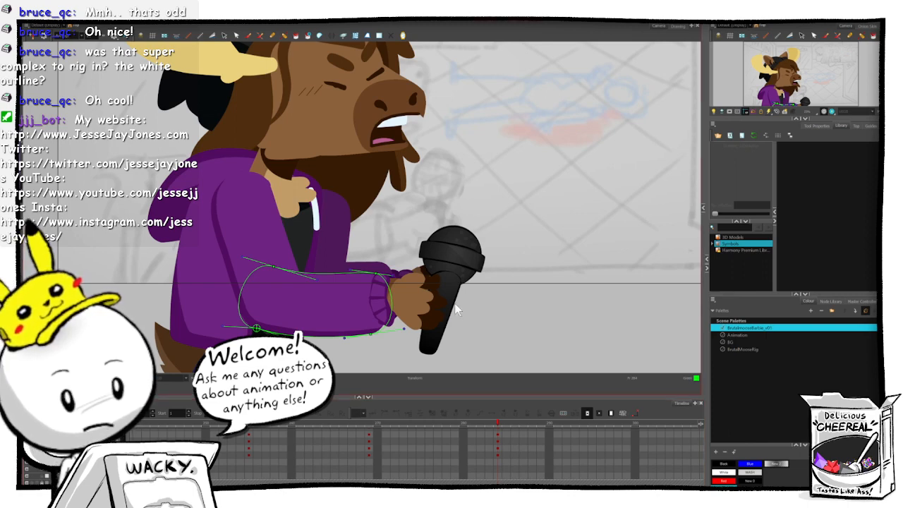
{"action": "left_click", "coordinate": [429, 269]}
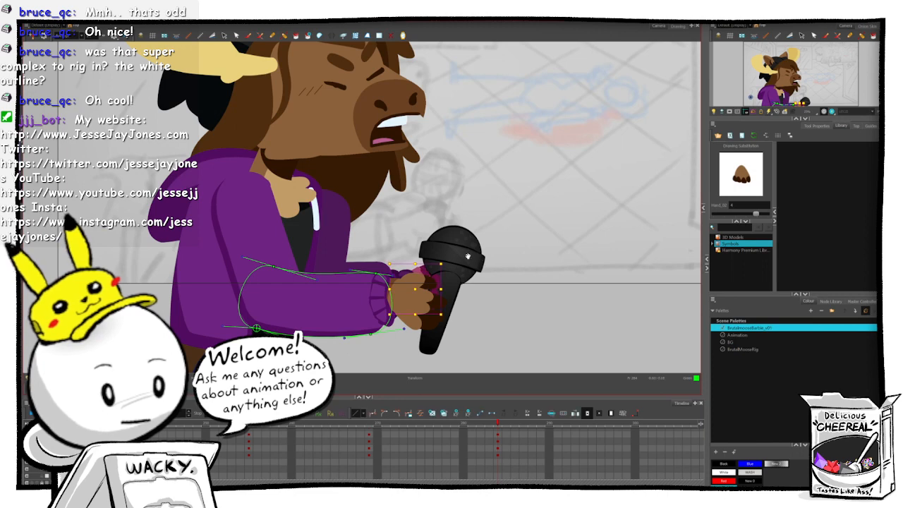
{"action": "left_click", "coordinate": [344, 240]}
{"action": "left_click", "coordinate": [433, 265]}
{"action": "left_click", "coordinate": [433, 265]}
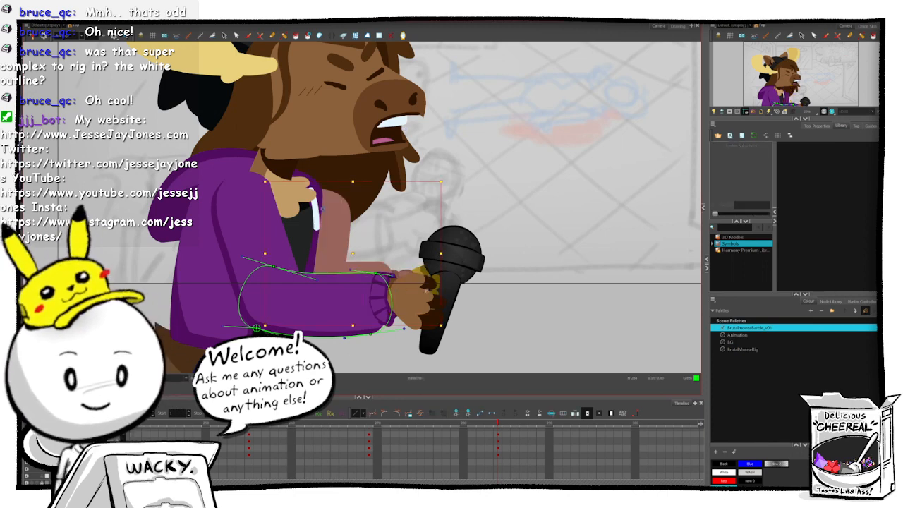
{"action": "left_click_drag", "start_coordinate": [452, 328], "coordinate": [473, 310]}
{"action": "left_click_drag", "start_coordinate": [338, 236], "coordinate": [338, 238]}
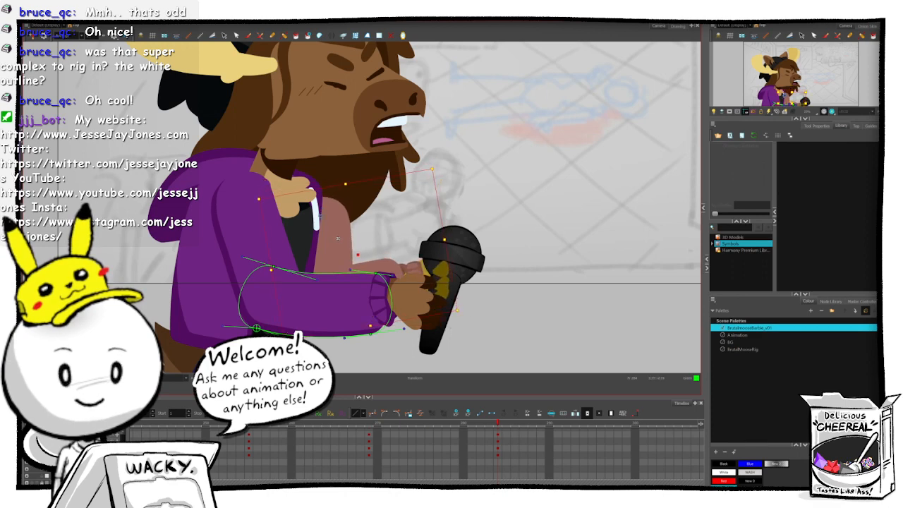
- Rotate the far forearm and hand down and shift them forward so the fingers wrap around the microphone handle
{"action": "left_click", "coordinate": [405, 272]}
{"action": "key", "text": "b"}
{"action": "key", "text": "b"}
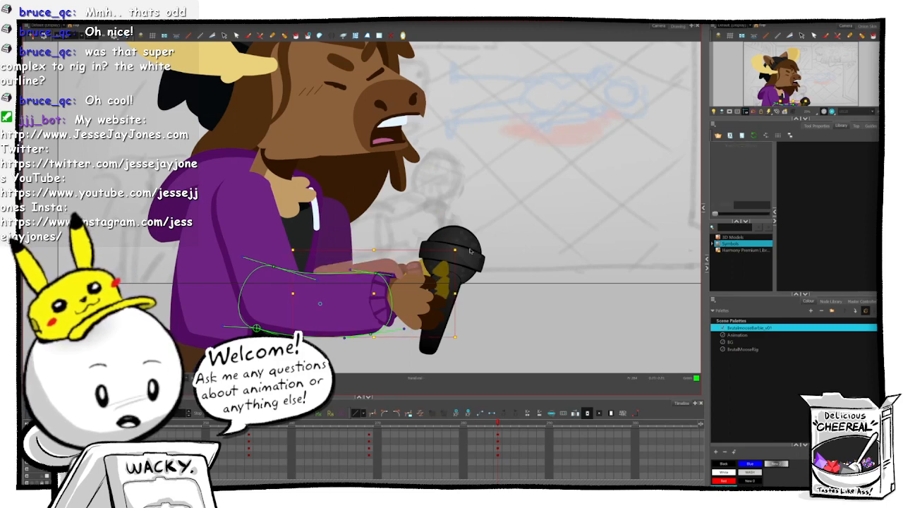
{"action": "left_click_drag", "start_coordinate": [459, 246], "coordinate": [474, 280]}
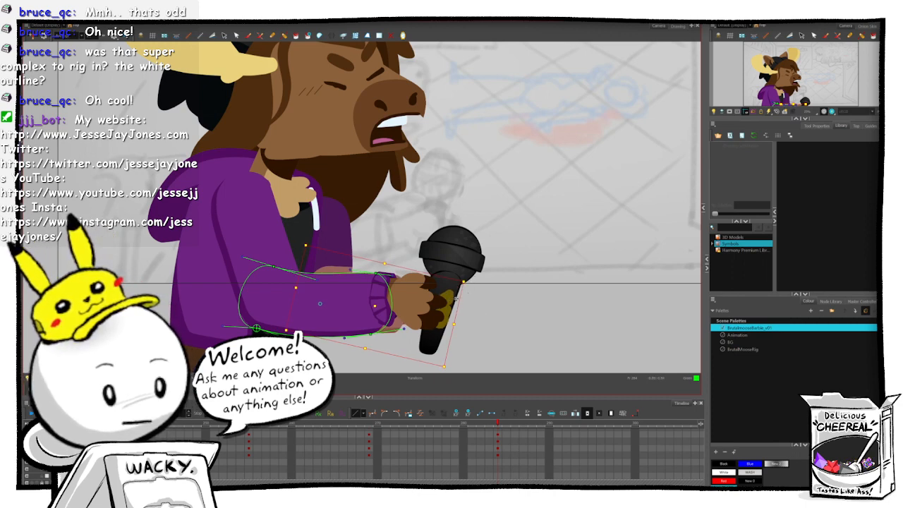
{"action": "left_click_drag", "start_coordinate": [448, 298], "coordinate": [457, 300]}
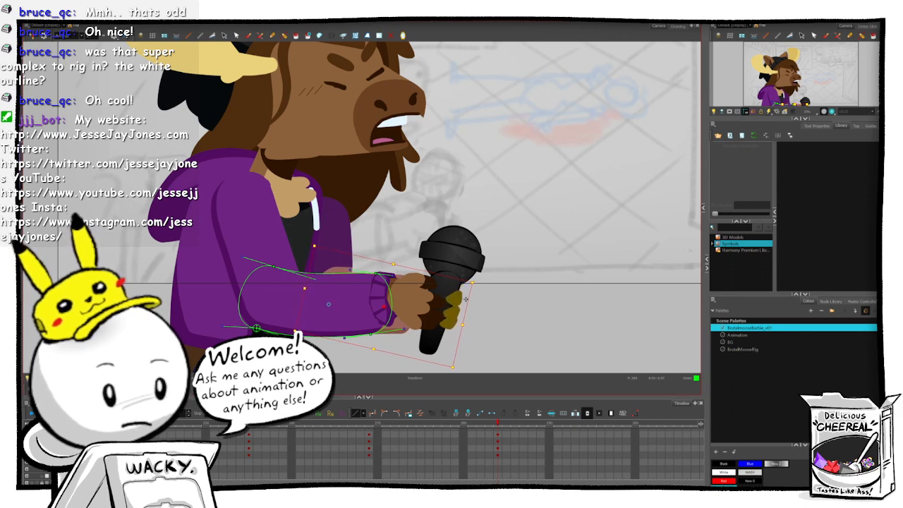
- Show the far forearm's deformer and stretch its rear end back toward the elbow
{"action": "left_click", "coordinate": [152, 35]}
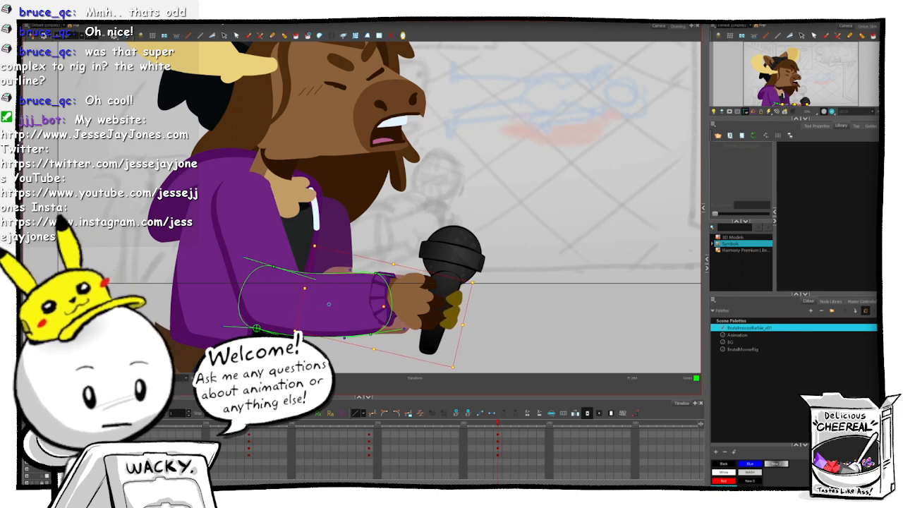
{"action": "left_click", "coordinate": [505, 323]}
{"action": "left_click", "coordinate": [333, 278]}
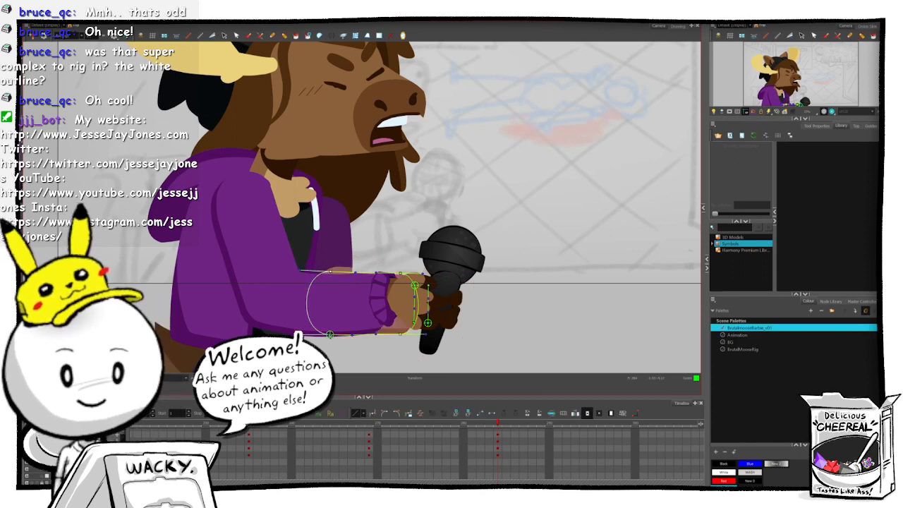
{"action": "left_click_drag", "start_coordinate": [330, 272], "coordinate": [320, 273]}
{"action": "left_click", "coordinate": [502, 315]}
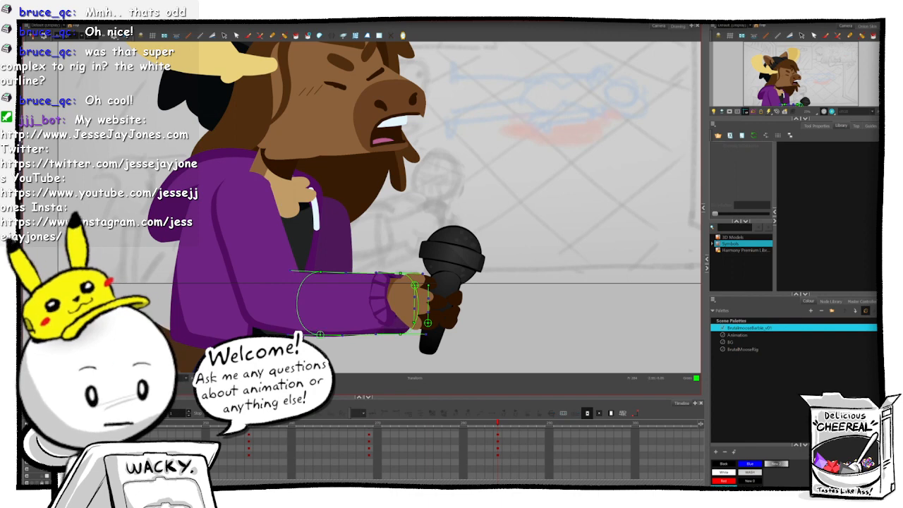
{"action": "left_click", "coordinate": [508, 294]}
- Flip repeatedly between the last two key poses to compare the moose's lean and microphone arm
{"action": "scroll", "coordinate": [494, 294], "scroll_direction": "down", "scroll_amount": 5}
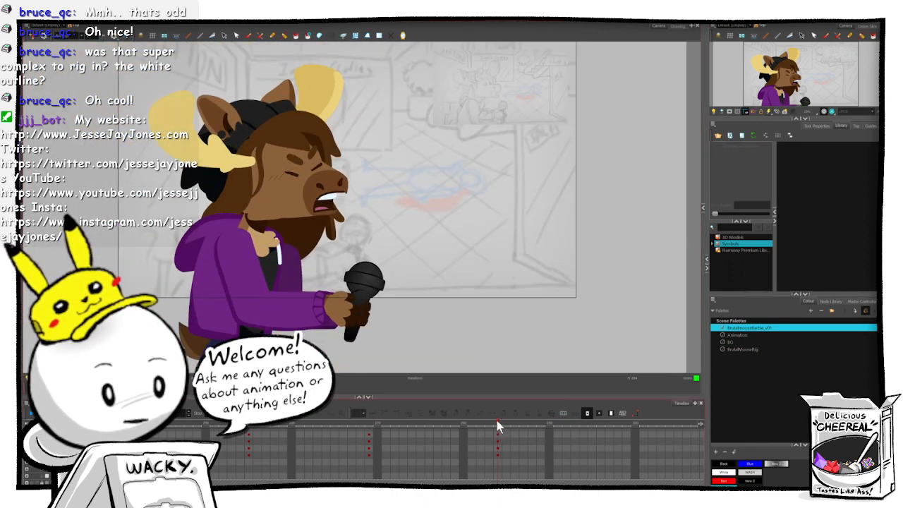
{"action": "left_click", "coordinate": [480, 424]}
{"action": "left_click", "coordinate": [507, 423]}
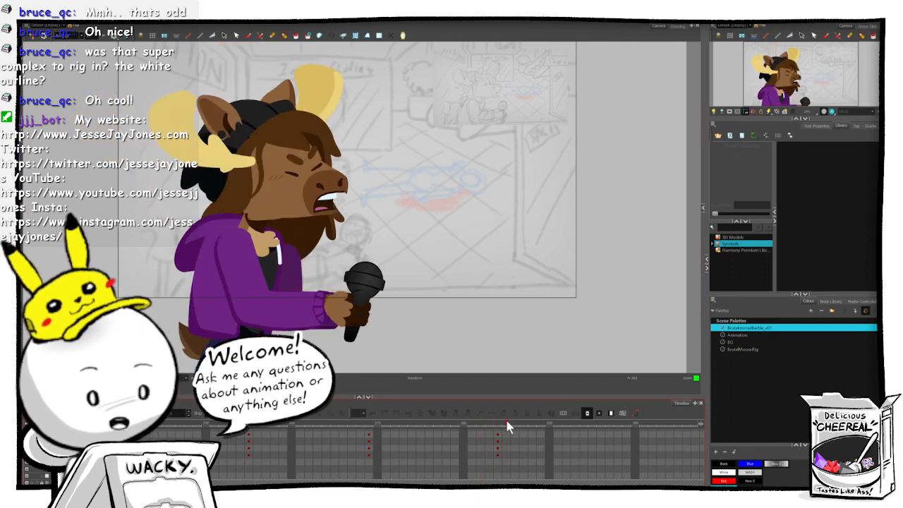
{"action": "left_click", "coordinate": [481, 422]}
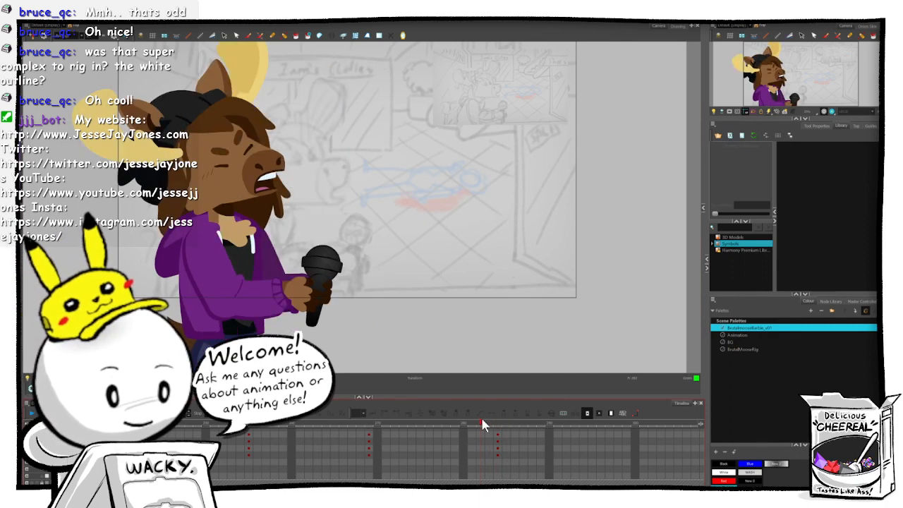
{"action": "left_click_drag", "start_coordinate": [360, 447], "coordinate": [545, 442]}
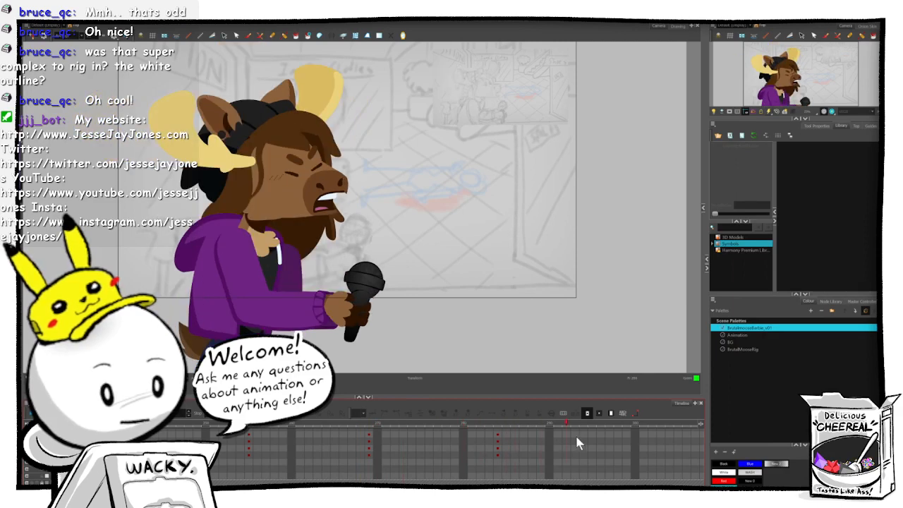
{"action": "left_click", "coordinate": [484, 456]}
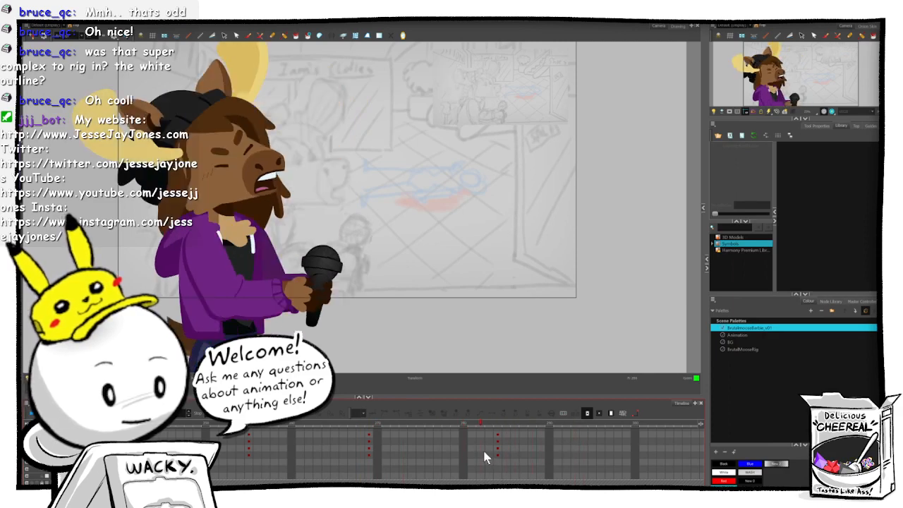
{"action": "left_click_drag", "start_coordinate": [484, 456], "coordinate": [530, 456]}
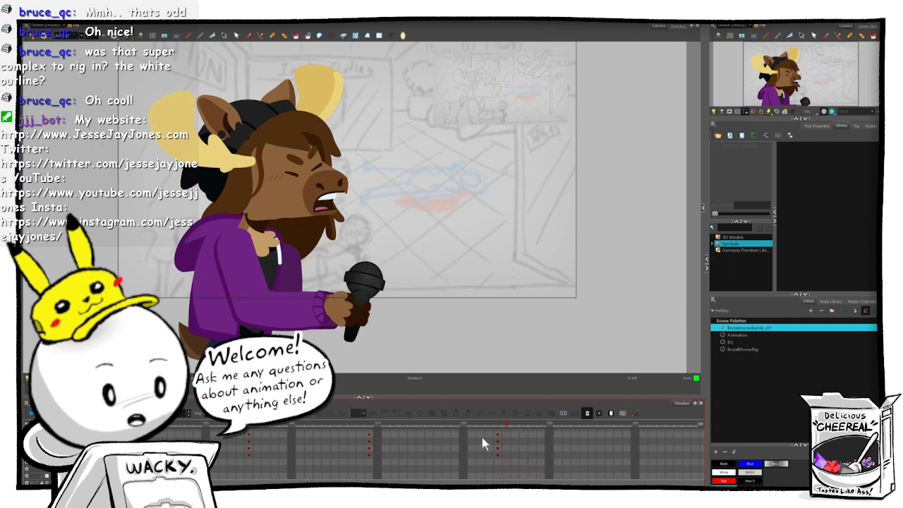
{"action": "left_click", "coordinate": [368, 427]}
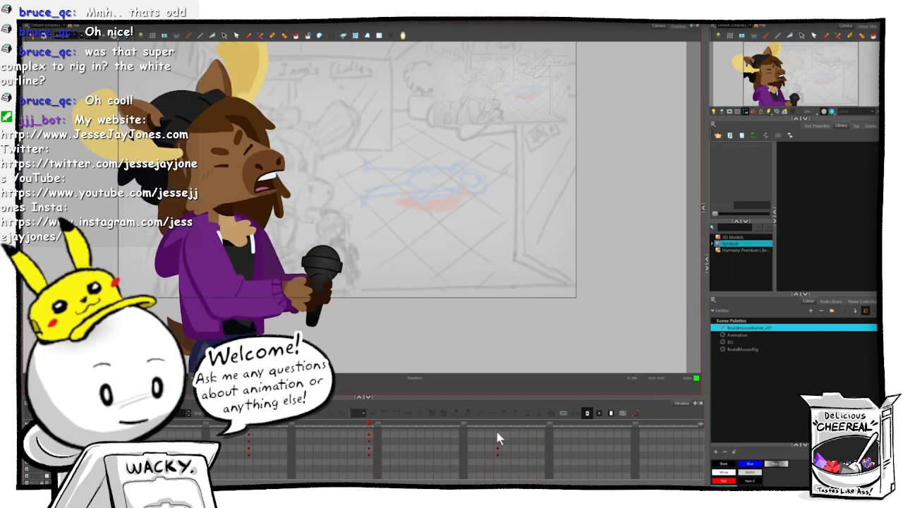
- Collapse the moose rig's timeline layers and insert a keyframe for the whole rig a few frames after the last pose
{"action": "scroll", "coordinate": [122, 438], "scroll_direction": "up", "scroll_amount": 2}
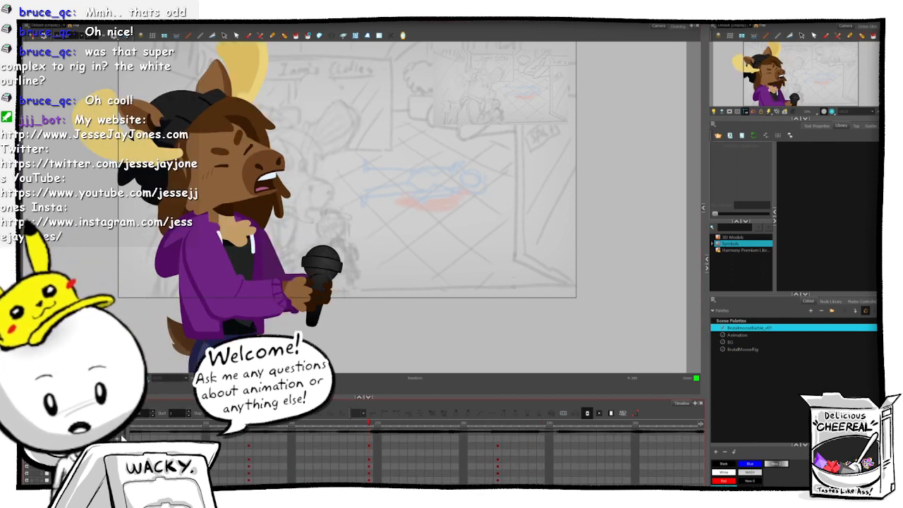
{"action": "left_click", "coordinate": [56, 446]}
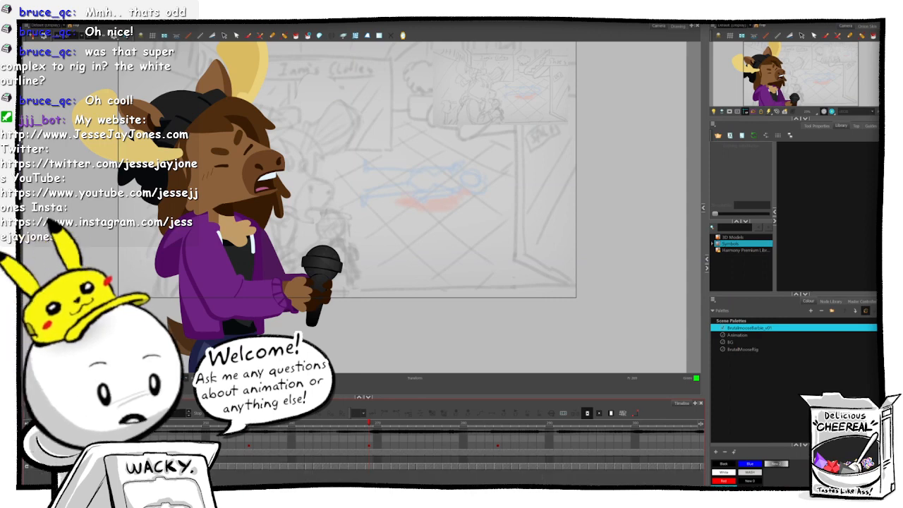
{"action": "left_click", "coordinate": [506, 423]}
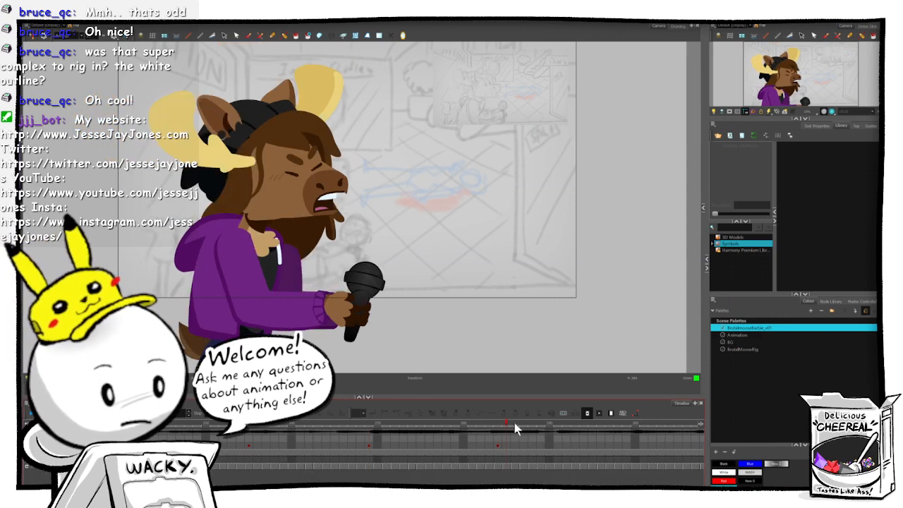
{"action": "left_click", "coordinate": [556, 445]}
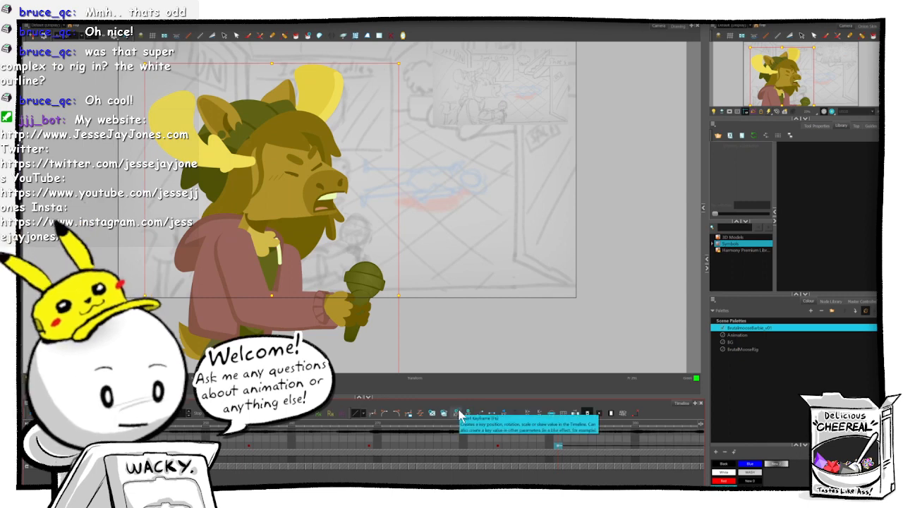
- Return to the last pose's original key and nudge the moose's head slightly forward and down
{"action": "left_click", "coordinate": [498, 446]}
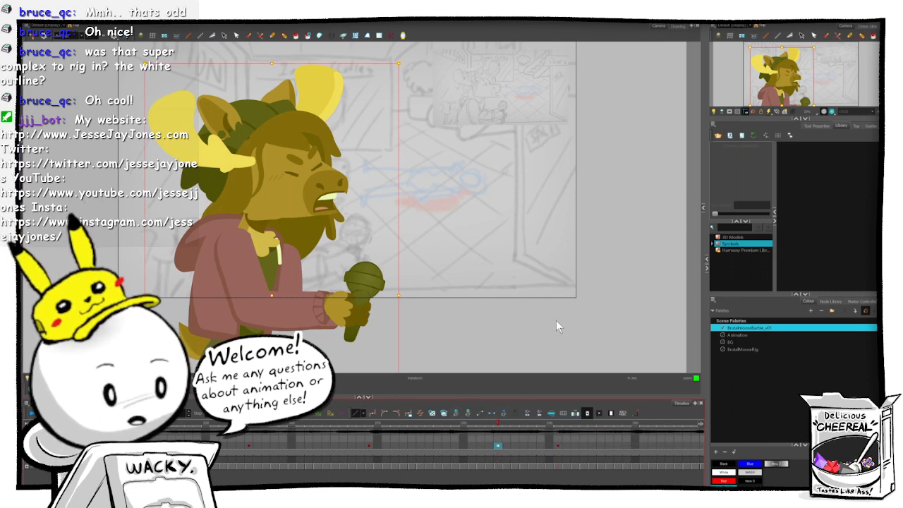
{"action": "key", "text": "1"}
{"action": "key", "text": "1"}
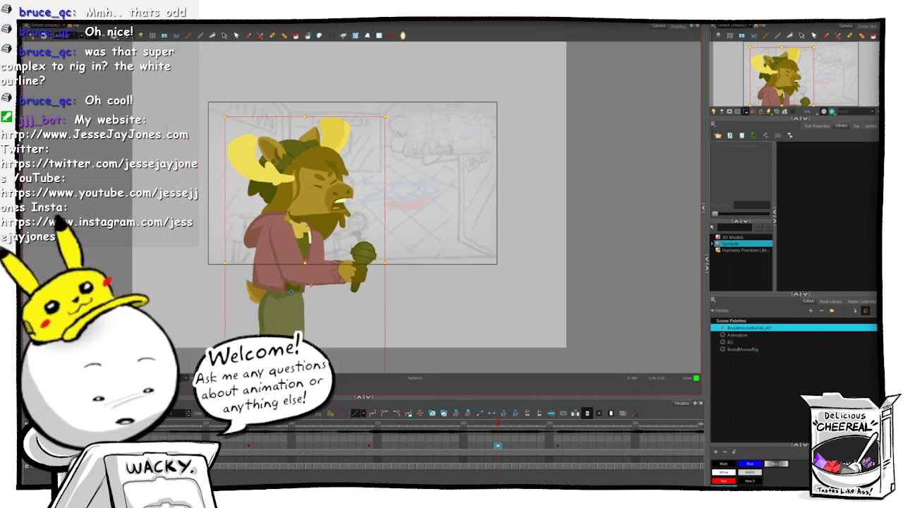
{"action": "key", "text": "1"}
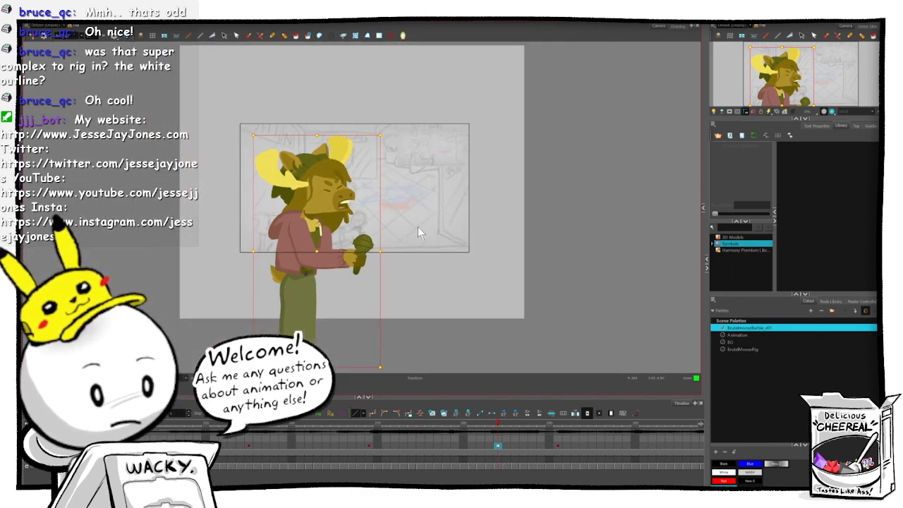
{"action": "key", "text": "2"}
{"action": "key", "text": "2"}
{"action": "key", "text": "2"}
{"action": "left_click", "coordinate": [441, 320]}
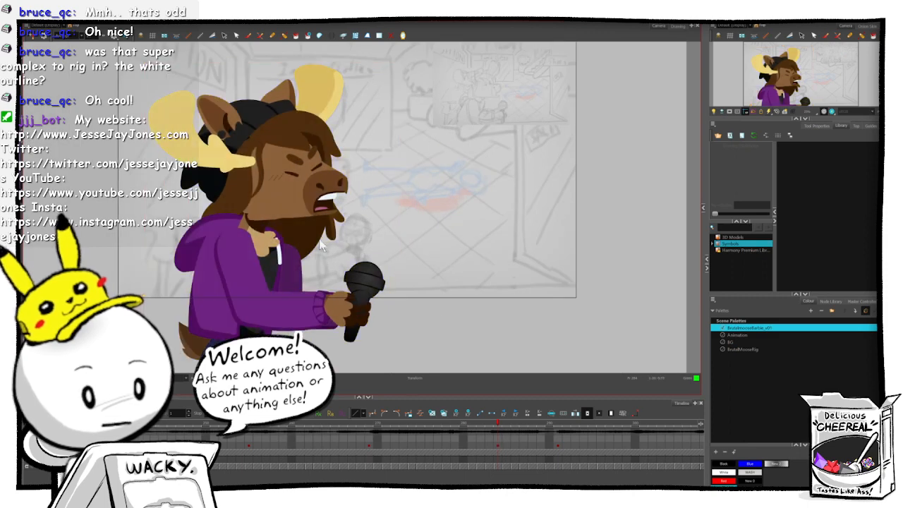
{"action": "left_click", "coordinate": [285, 200]}
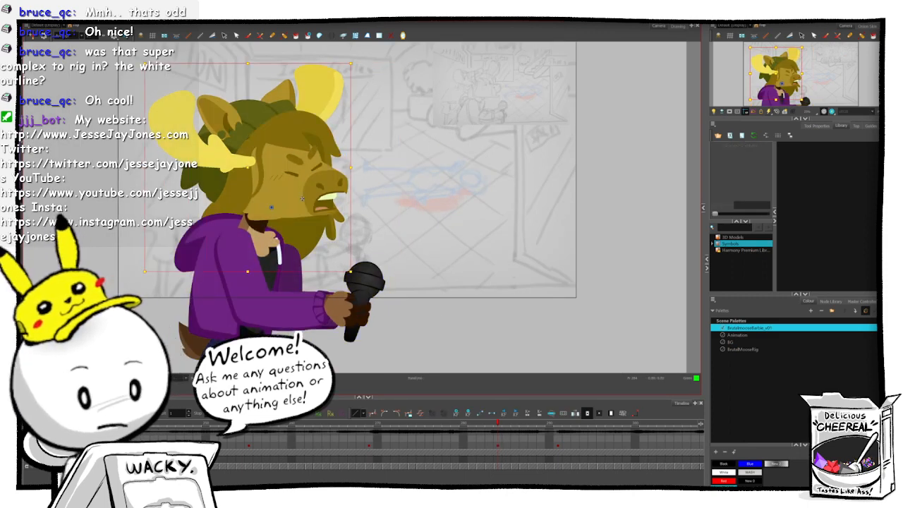
{"action": "left_click_drag", "start_coordinate": [302, 199], "coordinate": [306, 201]}
{"action": "left_click", "coordinate": [415, 288]}
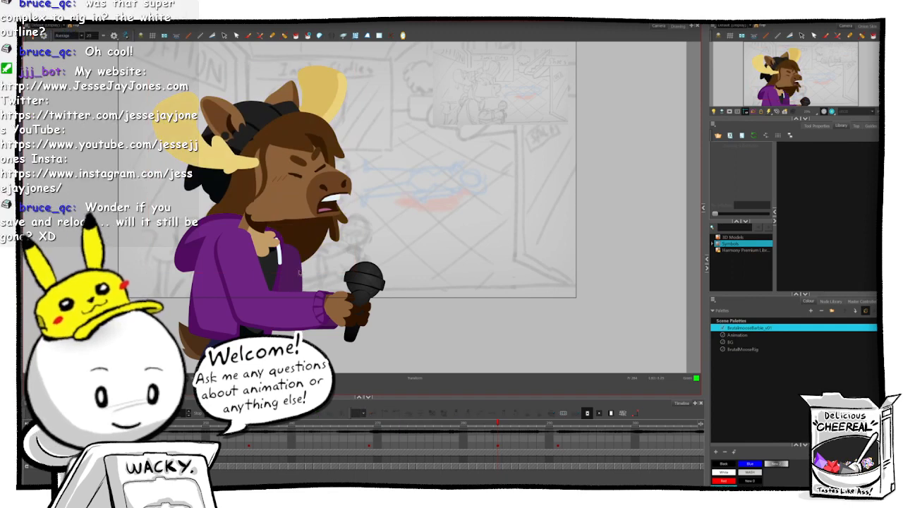
- Rotate the moose's whole upper body slightly forward from the waist
{"action": "left_click", "coordinate": [276, 266]}
{"action": "key", "text": "b"}
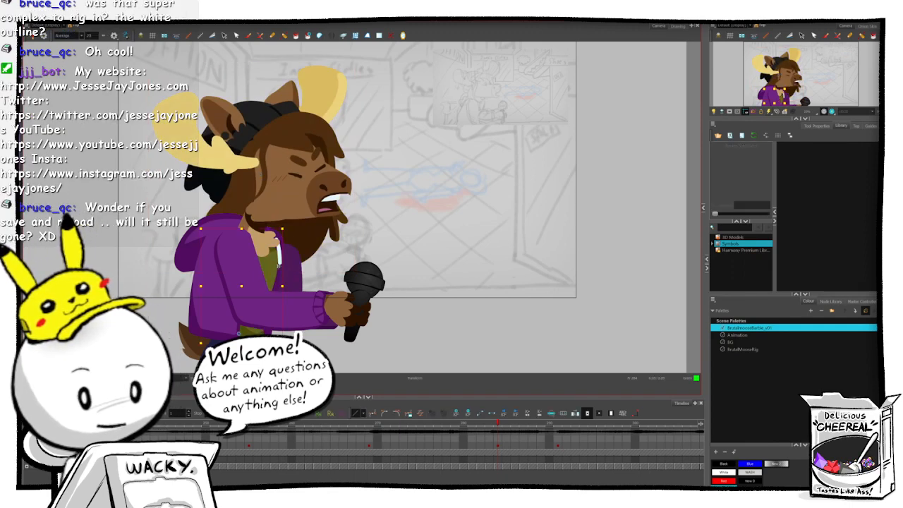
{"action": "key", "text": "b"}
{"action": "left_click_drag", "start_coordinate": [409, 63], "coordinate": [415, 67]}
{"action": "key", "text": "Escape"}
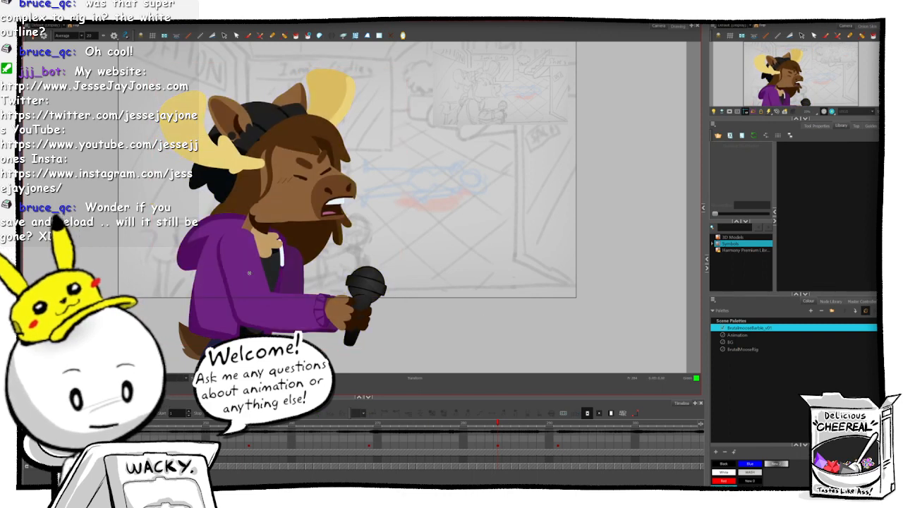
- Rotate the whole near arm with the microphone slightly up and forward from the shoulder
{"action": "left_click", "coordinate": [247, 274]}
{"action": "key", "text": "b"}
{"action": "key", "text": "b"}
{"action": "key", "text": "n"}
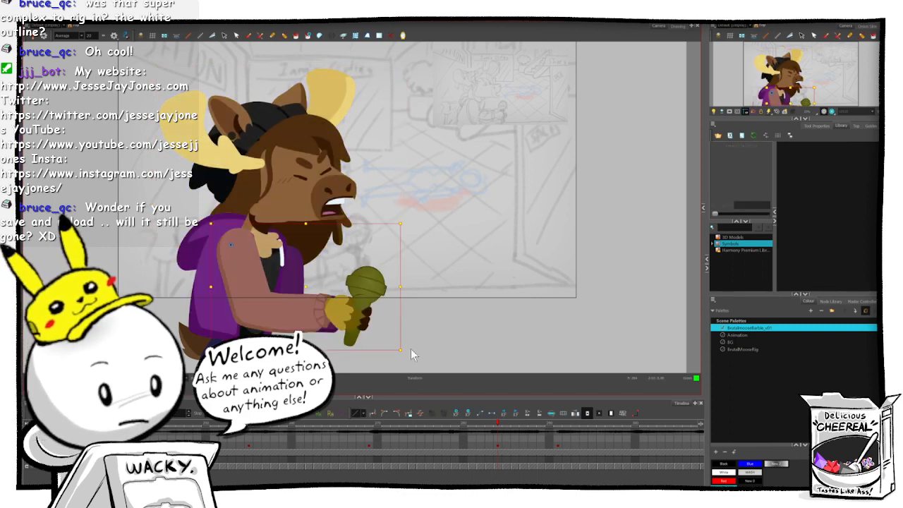
{"action": "left_click_drag", "start_coordinate": [419, 343], "coordinate": [425, 338]}
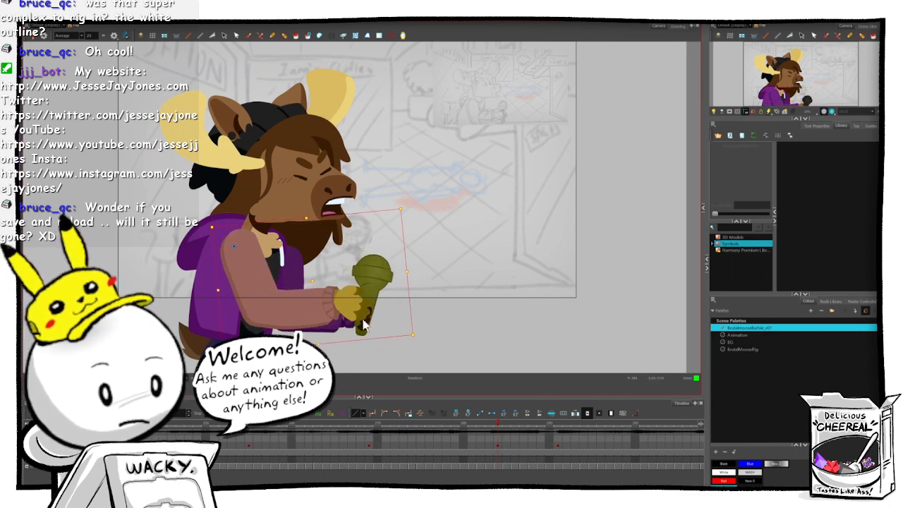
{"action": "key", "text": "Escape"}
- Rotate the near forearm with its hand and microphone slightly down from the elbow
{"action": "left_click", "coordinate": [400, 262]}
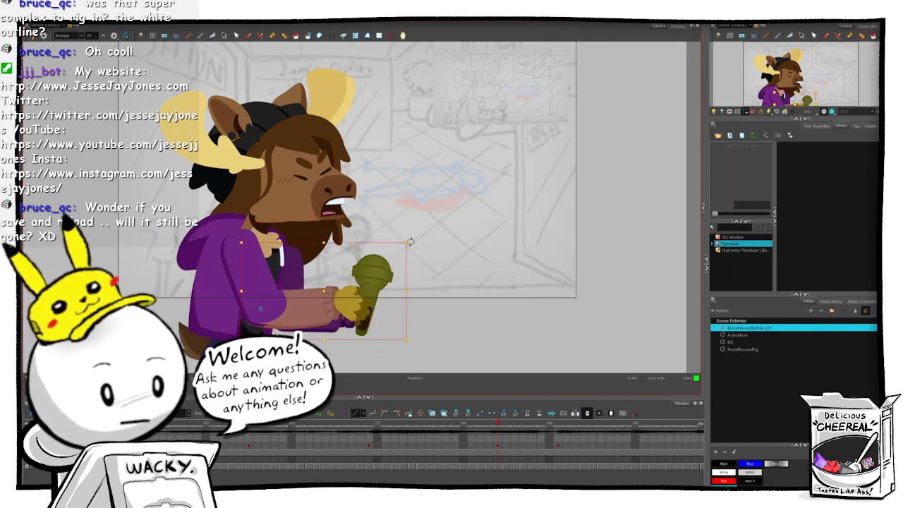
{"action": "left_click_drag", "start_coordinate": [416, 248], "coordinate": [420, 252]}
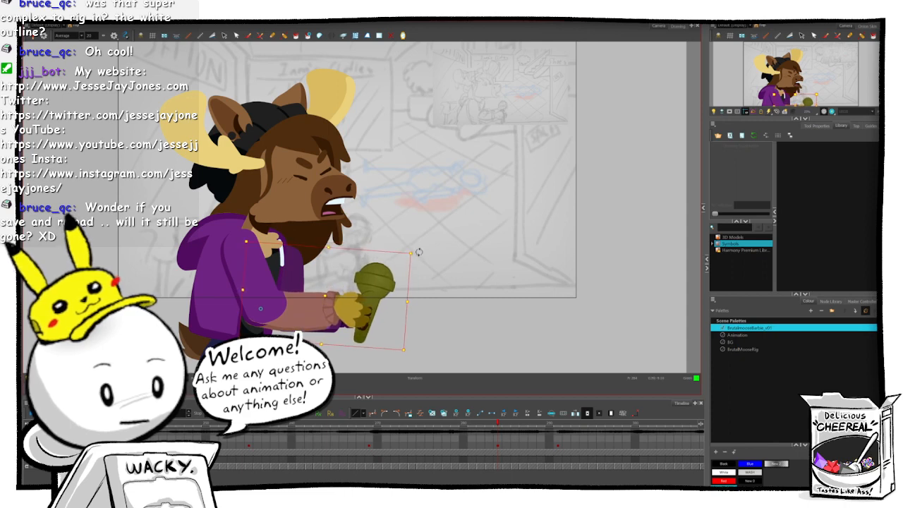
{"action": "key", "text": "Escape"}
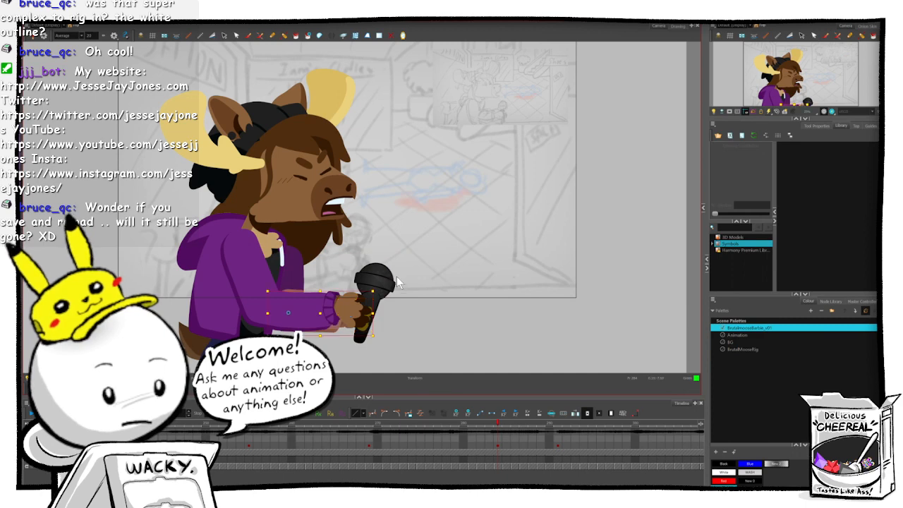
- Rotate the near hand and microphone slightly forward at the wrist so the microphone tilts away from the face
{"action": "left_click", "coordinate": [356, 311]}
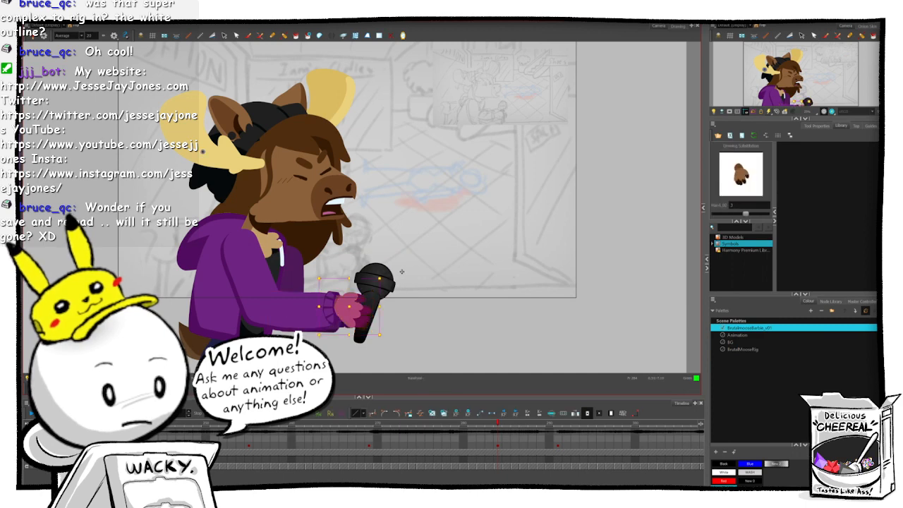
{"action": "left_click", "coordinate": [377, 283]}
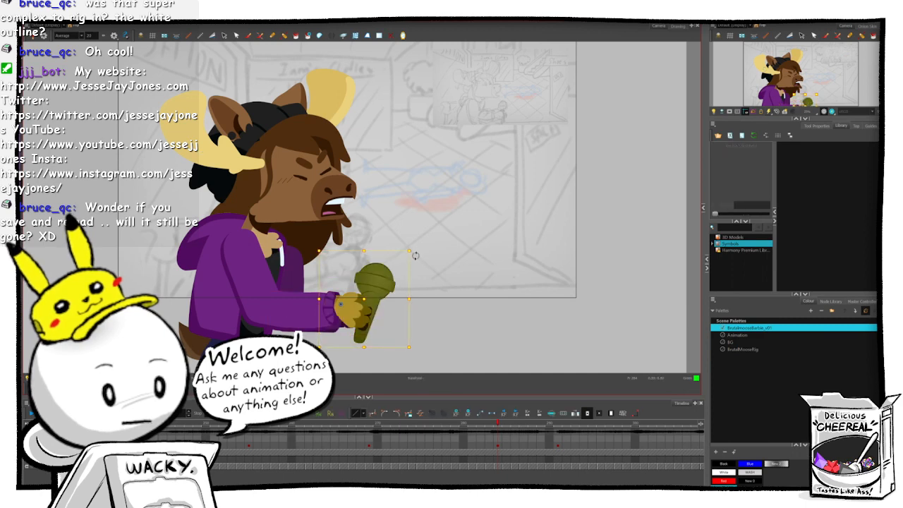
{"action": "left_click_drag", "start_coordinate": [416, 256], "coordinate": [399, 269]}
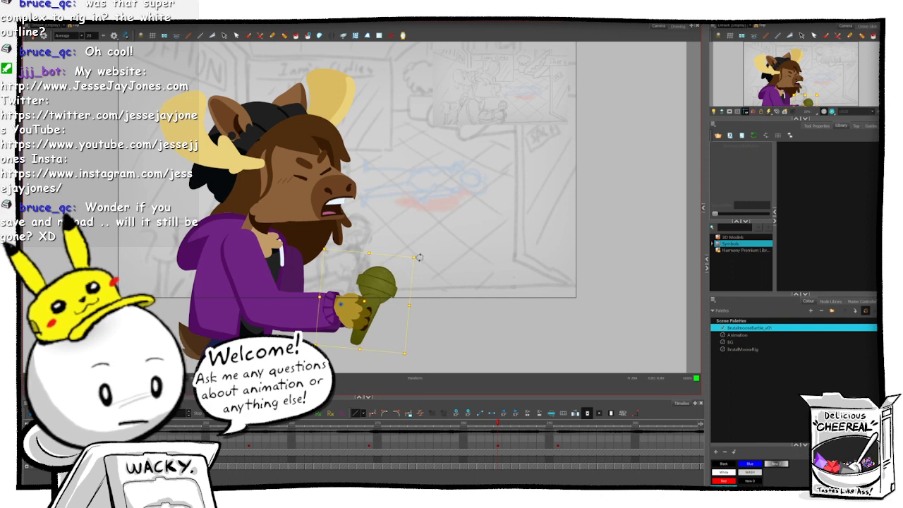
{"action": "left_click", "coordinate": [423, 261]}
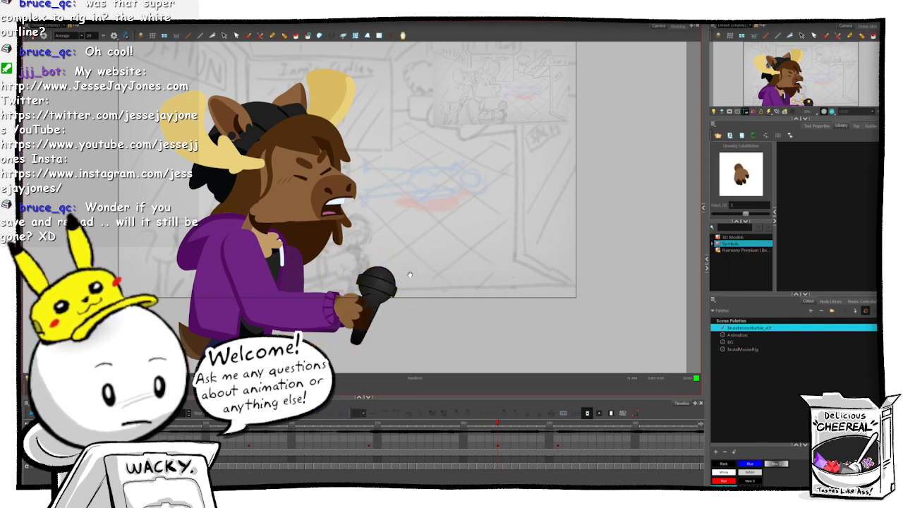
{"action": "key", "text": "b"}
{"action": "left_click_drag", "start_coordinate": [417, 252], "coordinate": [419, 254]}
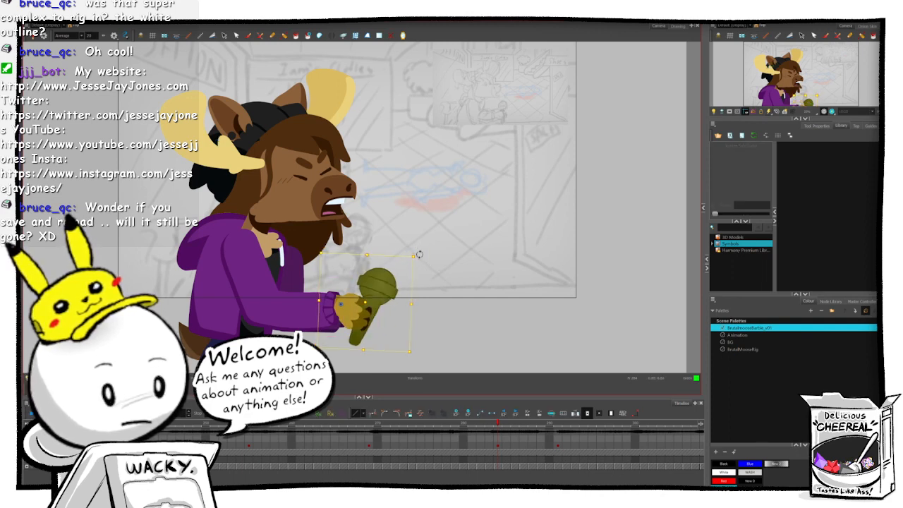
{"action": "left_click_drag", "start_coordinate": [386, 285], "coordinate": [393, 282]}
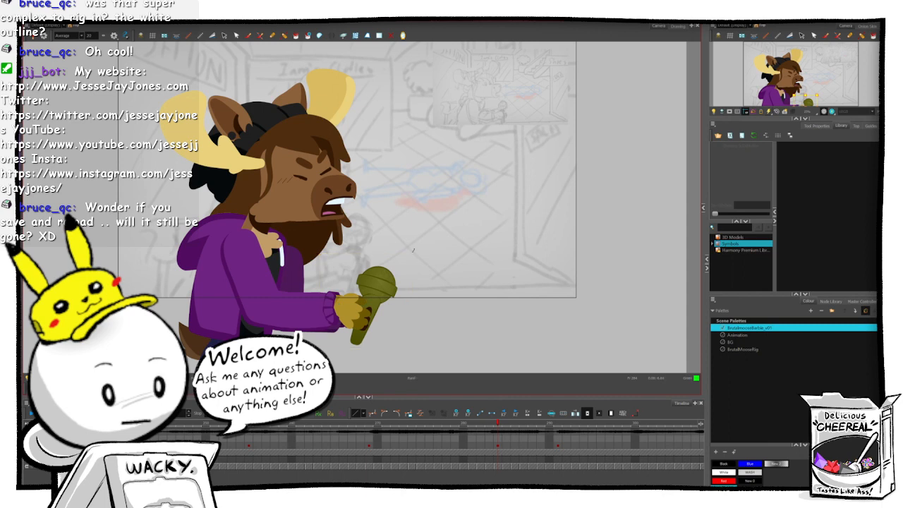
- Rotate the near cuff, hand and microphone together slightly forward and nudge them down
{"action": "key", "text": "b"}
{"action": "left_click_drag", "start_coordinate": [418, 252], "coordinate": [418, 260]}
{"action": "left_click_drag", "start_coordinate": [385, 290], "coordinate": [386, 294]}
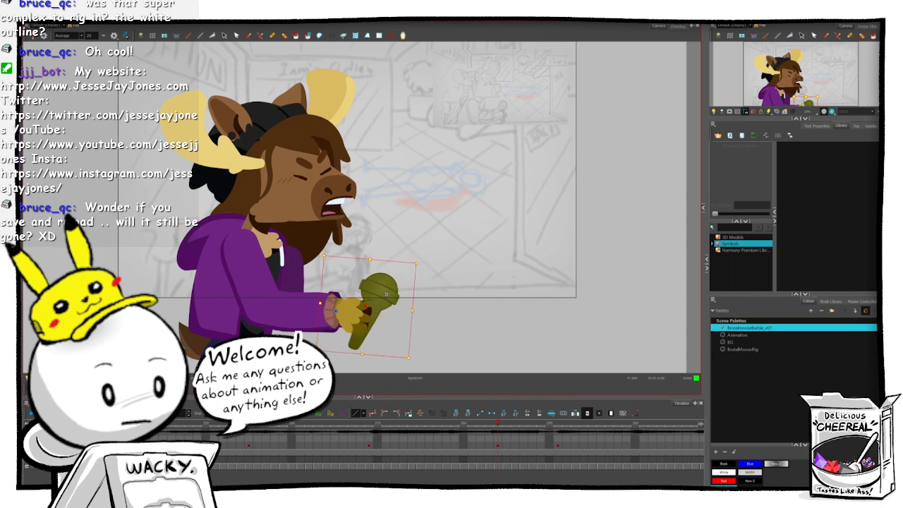
{"action": "left_click", "coordinate": [424, 316]}
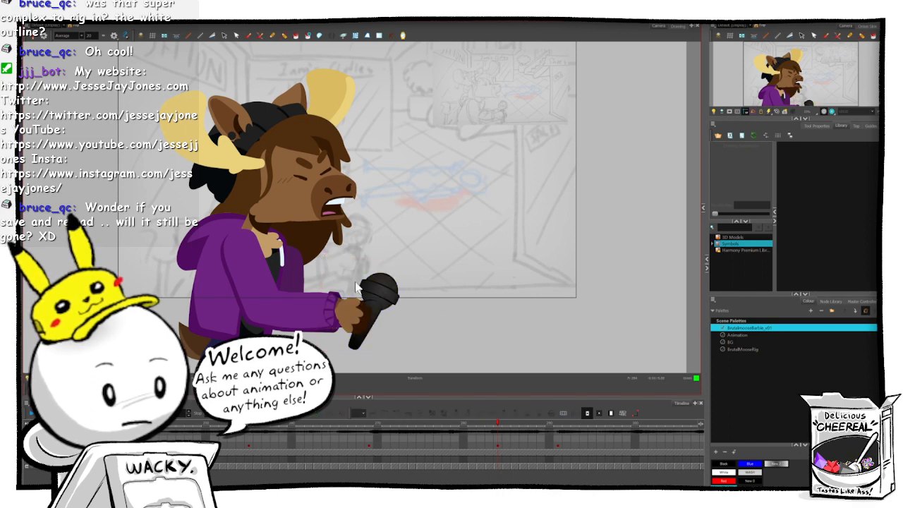
- Select the entire far arm and rotate it slightly up from the shoulder to follow the shifted microphone
{"action": "left_click", "coordinate": [340, 296]}
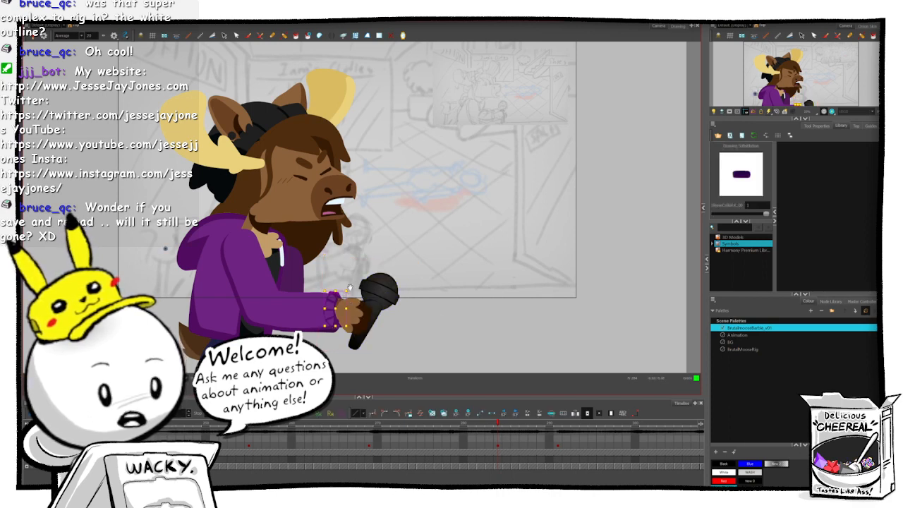
{"action": "key", "text": "b"}
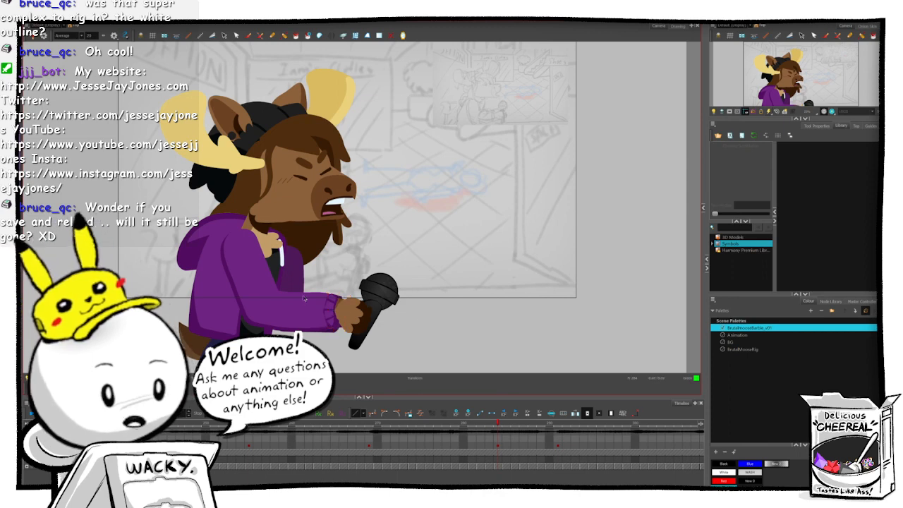
{"action": "key", "text": "b"}
{"action": "key", "text": "b"}
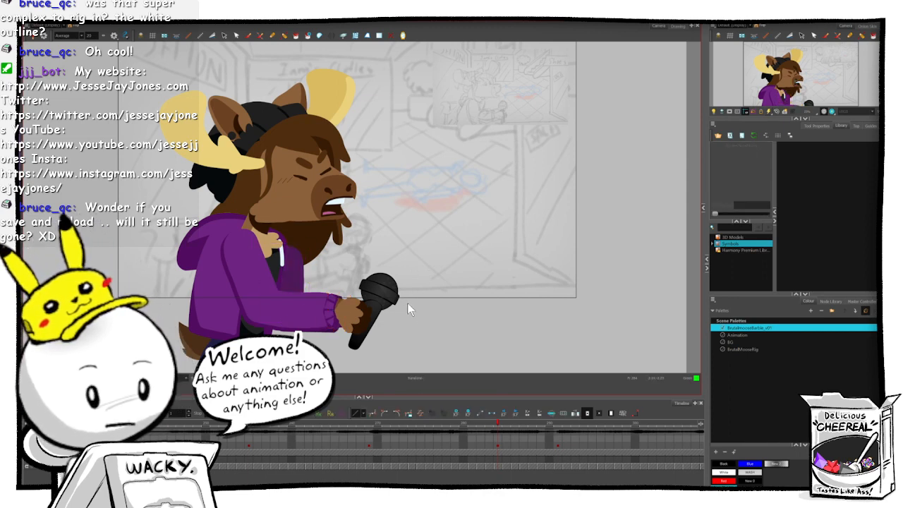
{"action": "left_click_drag", "start_coordinate": [387, 333], "coordinate": [394, 330]}
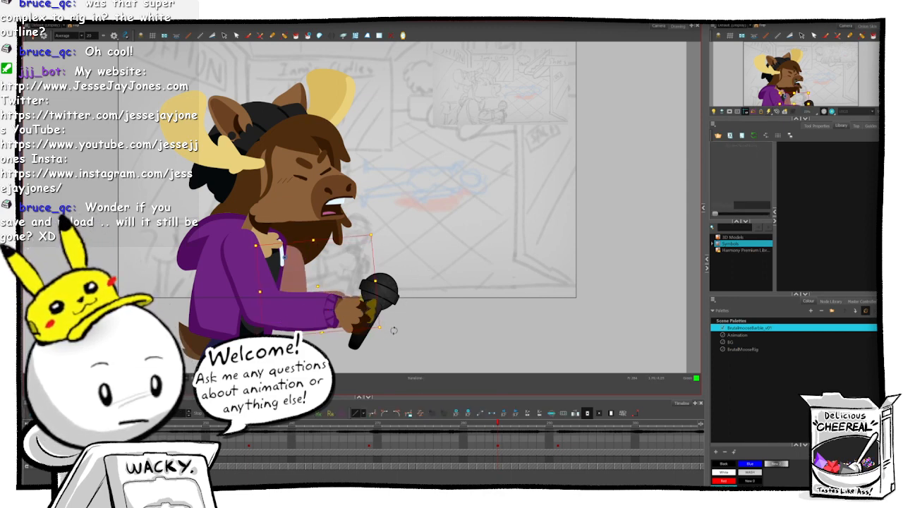
{"action": "left_click", "coordinate": [406, 332]}
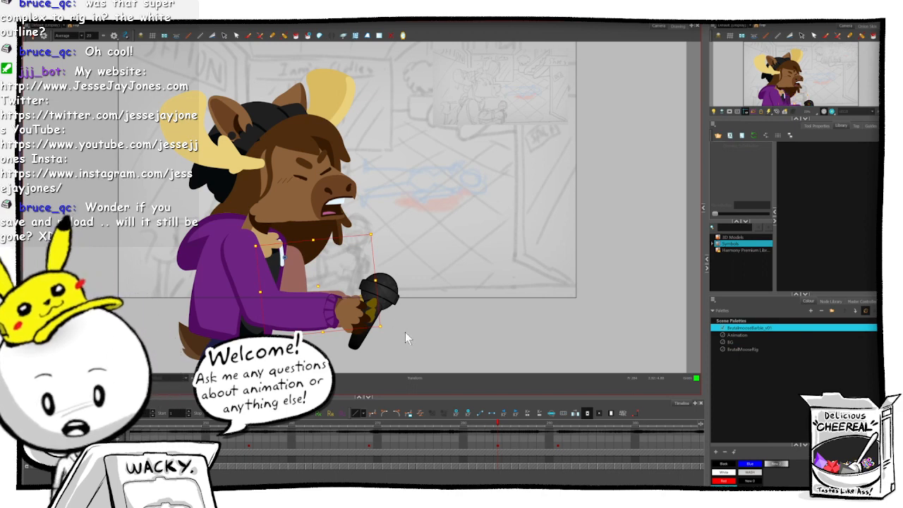
- Rotate the far forearm and hand down and forward so the fingers grip the front of the microphone handle
{"action": "left_click", "coordinate": [345, 296]}
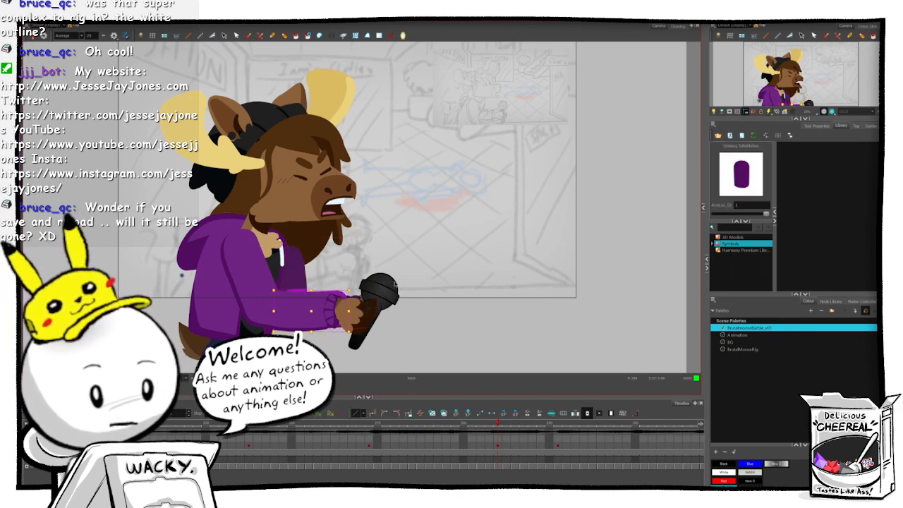
{"action": "key", "text": "b"}
{"action": "left_click_drag", "start_coordinate": [383, 287], "coordinate": [380, 315]}
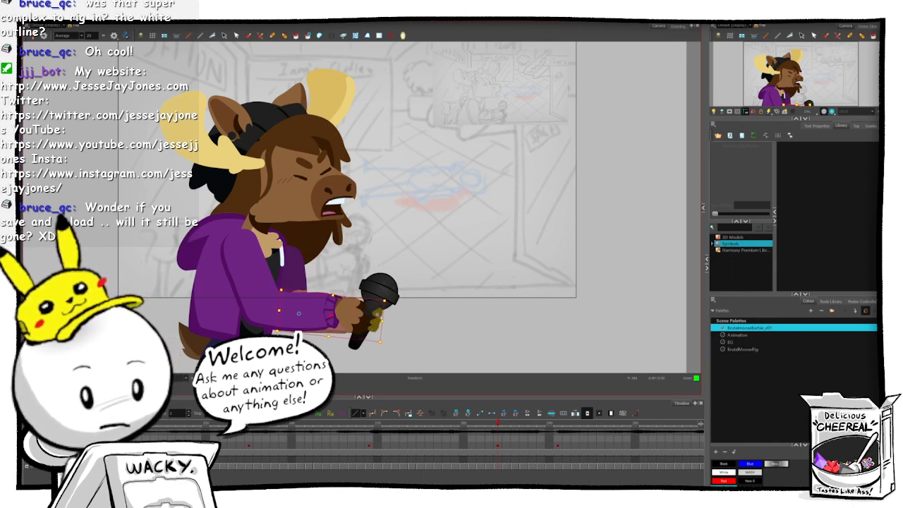
{"action": "left_click", "coordinate": [405, 331]}
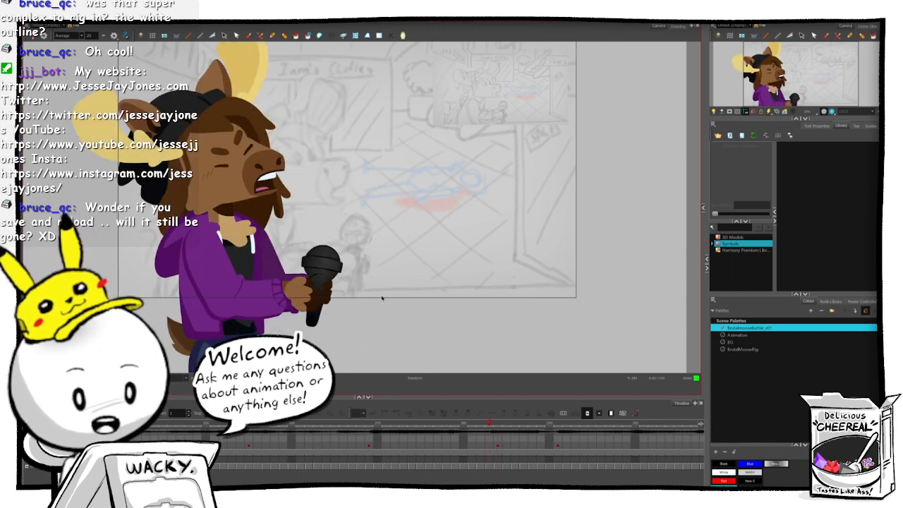
- Flip between the adjusted pose and the previous one, and check the pose at the added keyframe
{"action": "key", "text": "period"}
{"action": "key", "text": "comma"}
{"action": "key", "text": "period"}
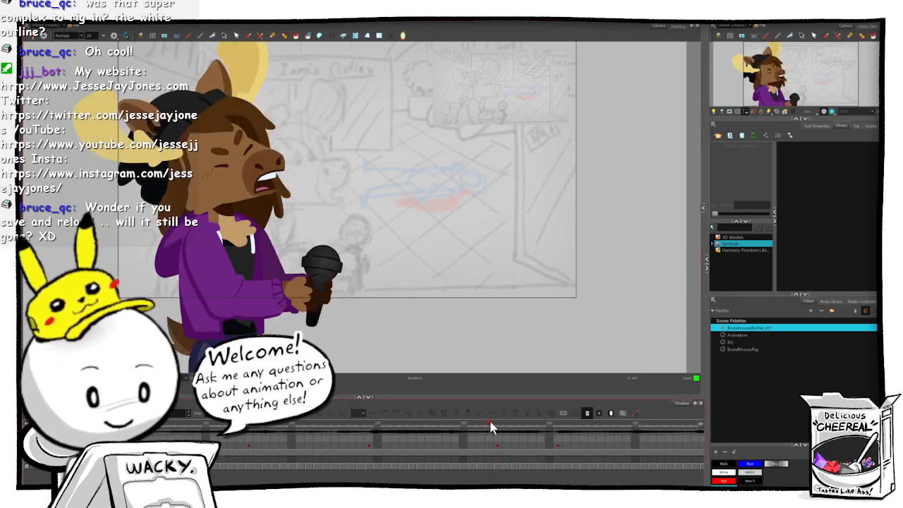
{"action": "left_click", "coordinate": [570, 421]}
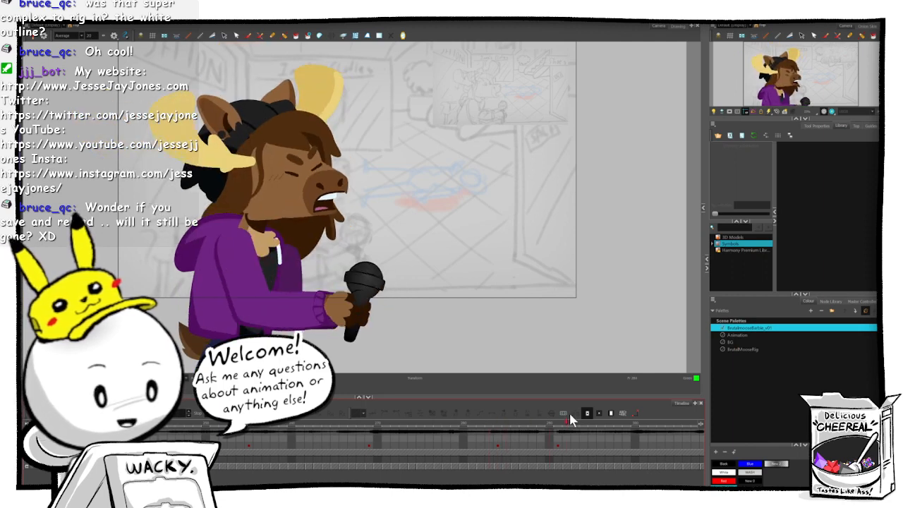
- Select the whole moose rig at the forward-lean key and skew it slightly forward from the feet
{"action": "left_click", "coordinate": [488, 422]}
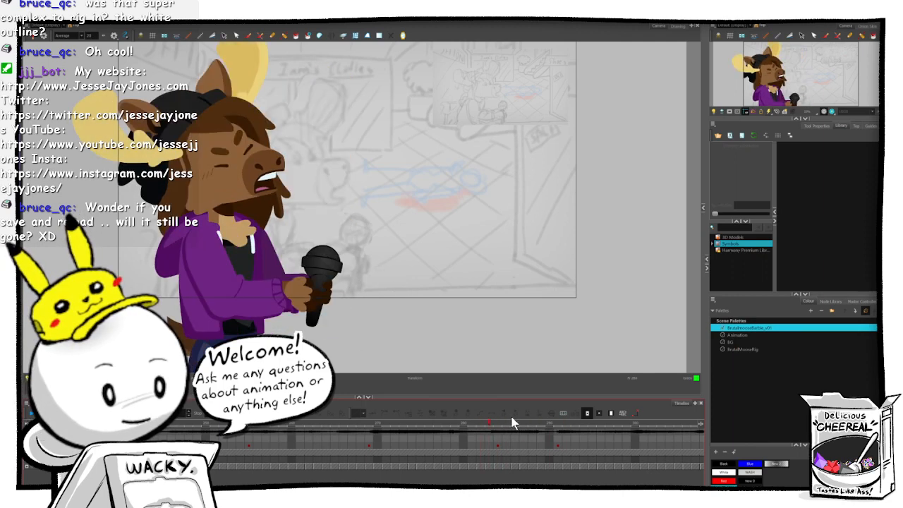
{"action": "left_click", "coordinate": [503, 422]}
{"action": "left_click", "coordinate": [273, 308]}
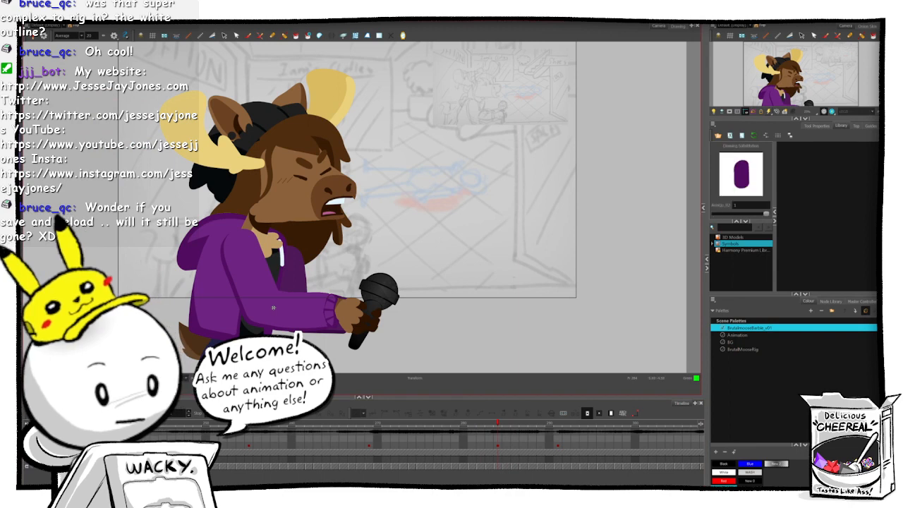
{"action": "key", "text": "b"}
{"action": "key", "text": "b"}
{"action": "key", "text": "b"}
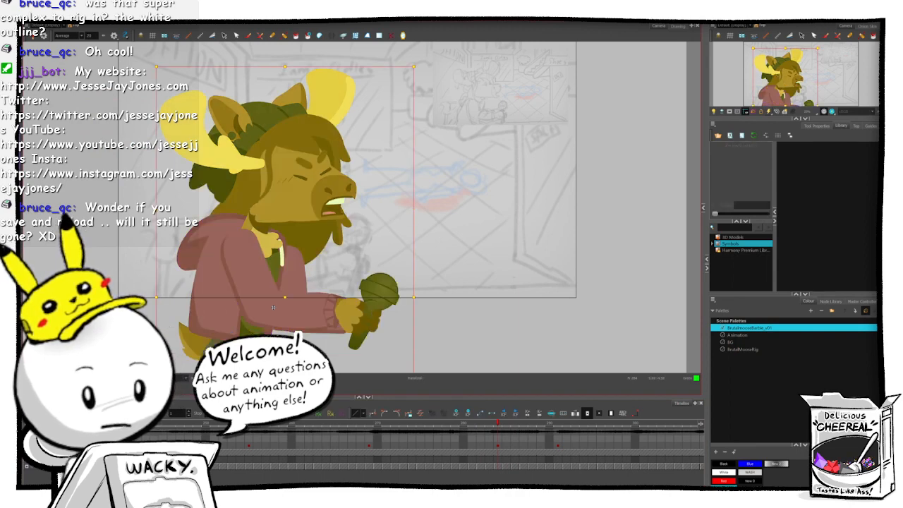
{"action": "key", "text": "1"}
{"action": "key", "text": "1"}
{"action": "key", "text": "1"}
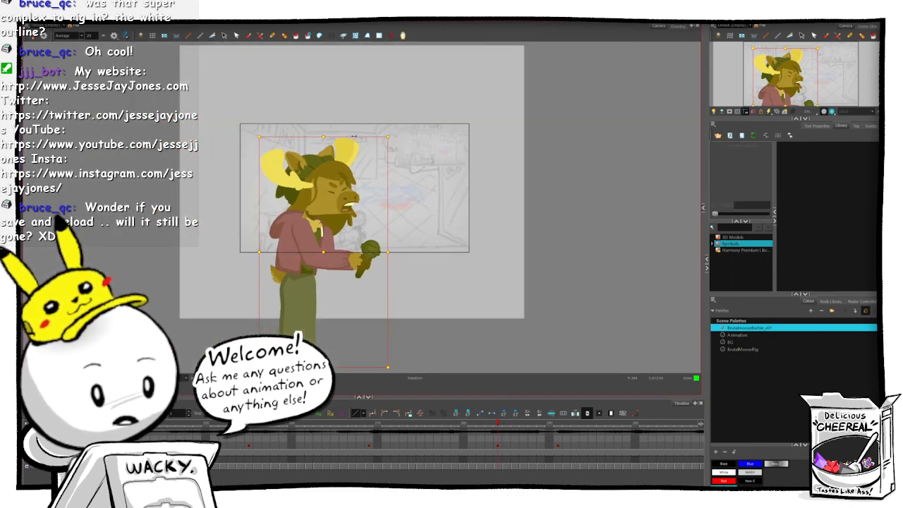
{"action": "left_click_drag", "start_coordinate": [359, 136], "coordinate": [360, 135]}
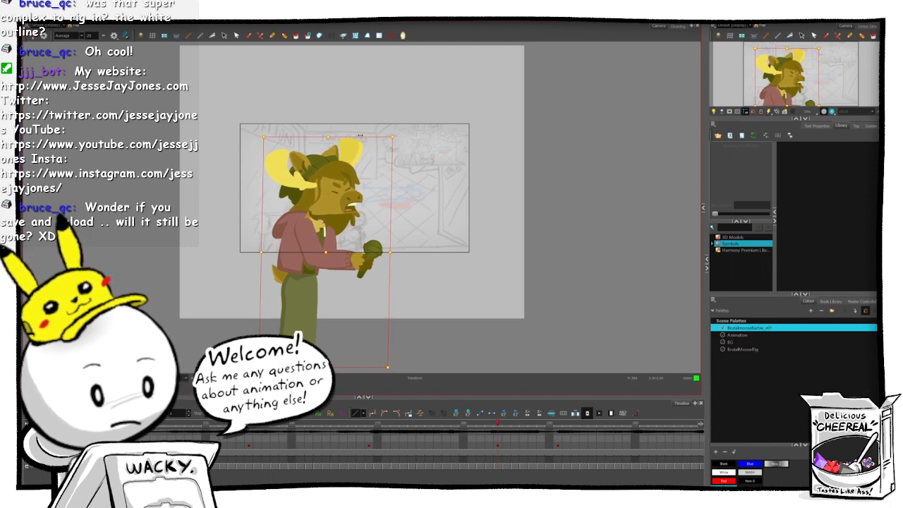
{"action": "left_click", "coordinate": [561, 238]}
- Scrub through the leaned-back, forward and settle poses to check how the motion reads
{"action": "key", "text": "2"}
{"action": "key", "text": "2"}
{"action": "key", "text": "2"}
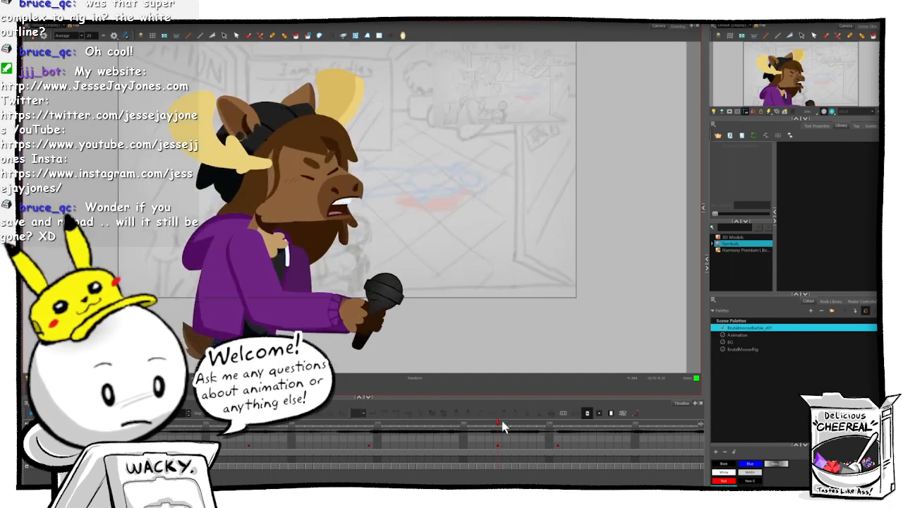
{"action": "left_click", "coordinate": [591, 424]}
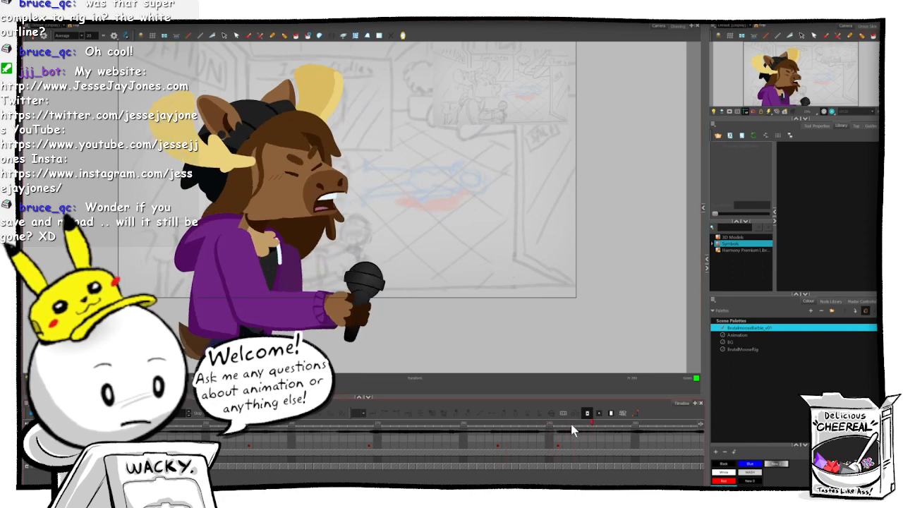
{"action": "left_click_drag", "start_coordinate": [515, 424], "coordinate": [316, 450]}
{"action": "left_click_drag", "start_coordinate": [397, 439], "coordinate": [439, 437]}
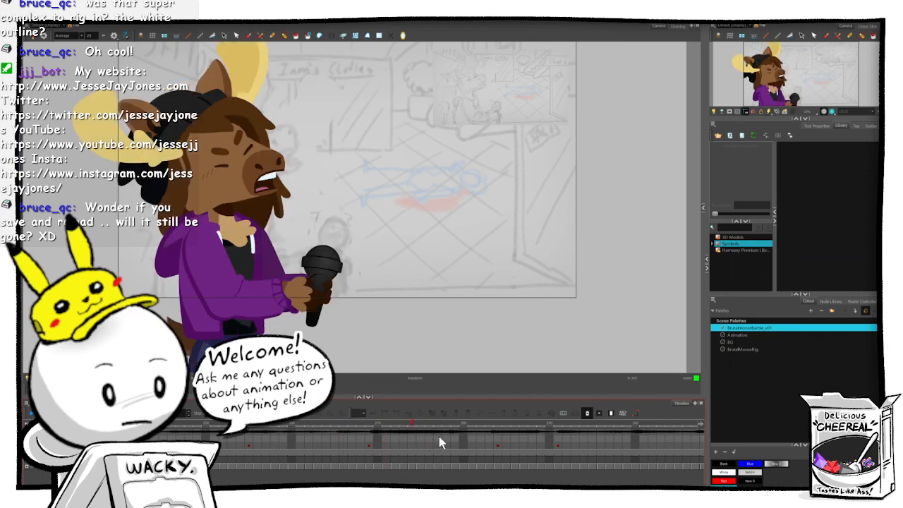
{"action": "left_click_drag", "start_coordinate": [493, 438], "coordinate": [612, 426]}
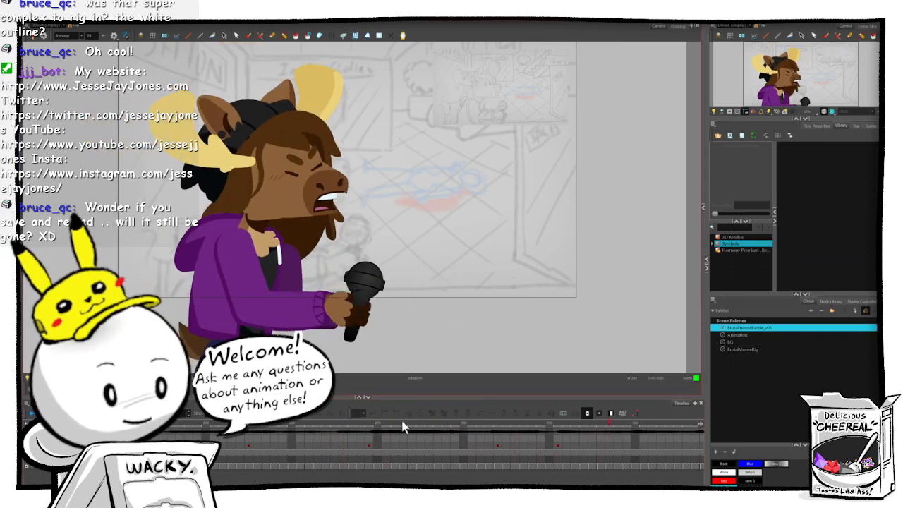
- Duplicate the leaned-back pose's keyframe one frame after the original
{"action": "left_click", "coordinate": [370, 446]}
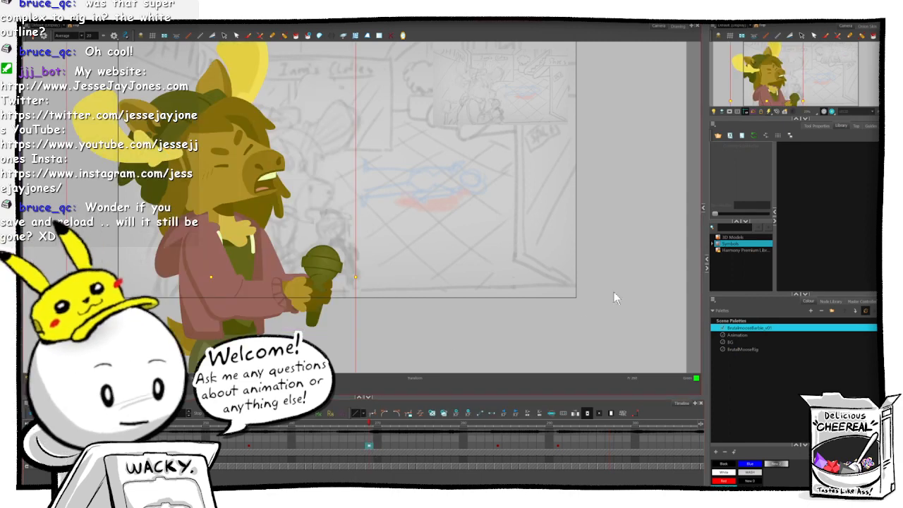
{"action": "left_click", "coordinate": [610, 277]}
{"action": "key", "text": "space"}
{"action": "left_click_drag", "start_coordinate": [329, 190], "coordinate": [427, 226]}
{"action": "left_click", "coordinate": [368, 446]}
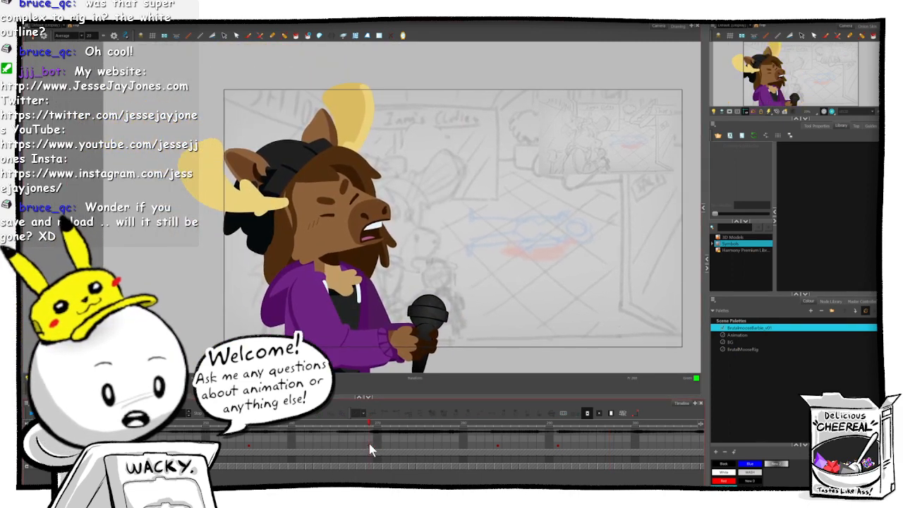
{"action": "left_click", "coordinate": [376, 445]}
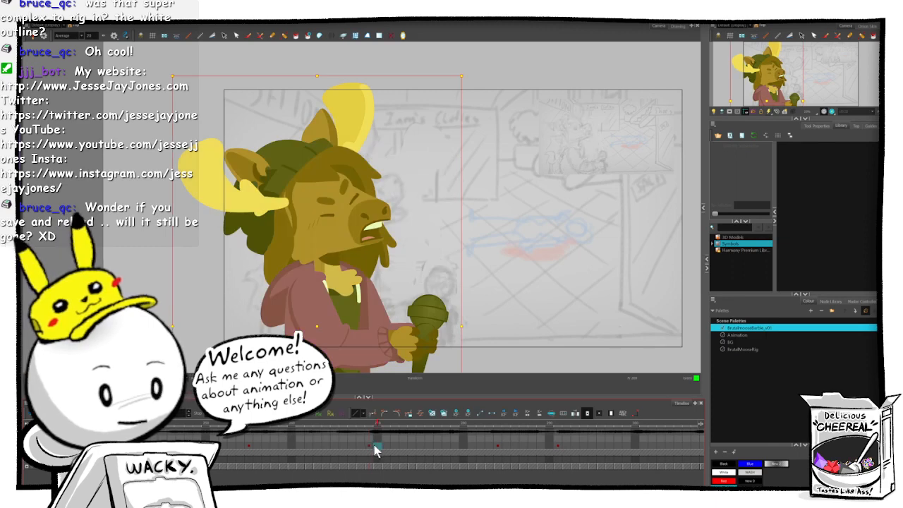
{"action": "left_click", "coordinate": [369, 446]}
{"action": "left_click_drag", "start_coordinate": [370, 446], "coordinate": [379, 446]}
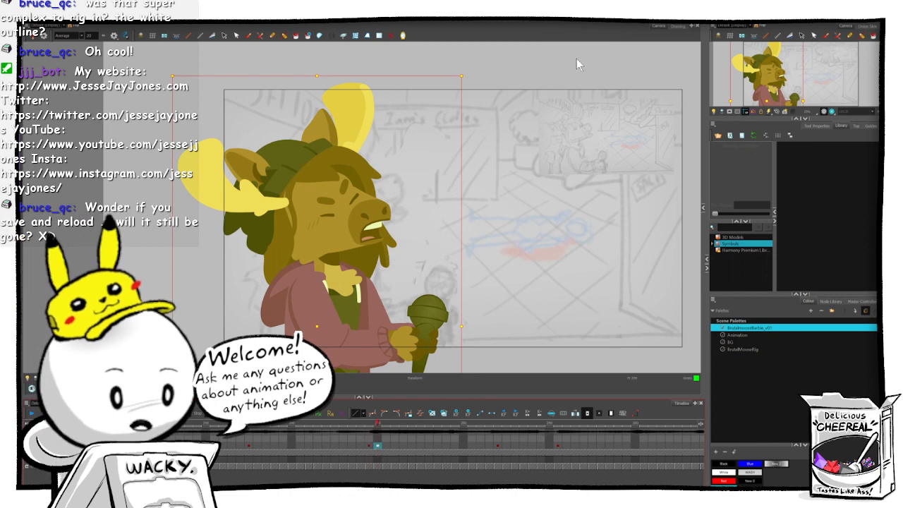
{"action": "left_click", "coordinate": [571, 63]}
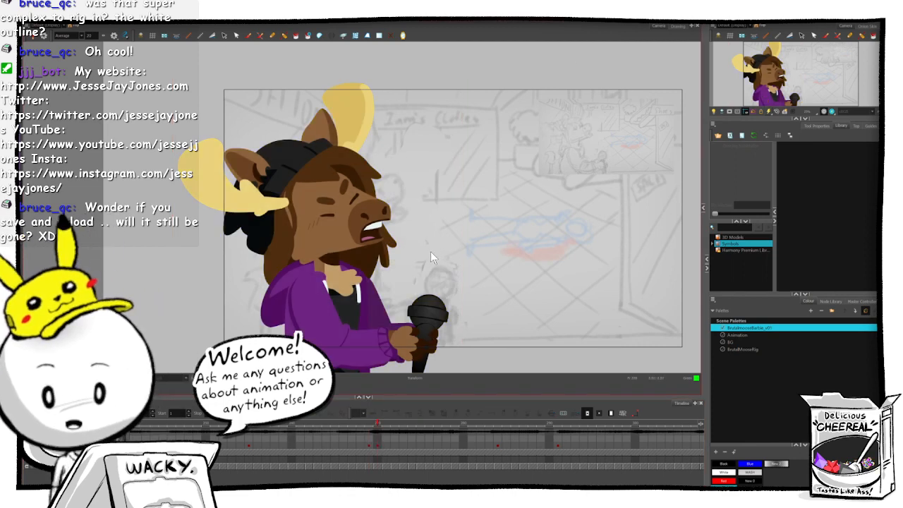
- At the duplicated key, select the entire muzzle with nose and mouth and rotate it upward
{"action": "key", "text": "2"}
{"action": "key", "text": "space"}
{"action": "left_click_drag", "start_coordinate": [500, 258], "coordinate": [534, 234]}
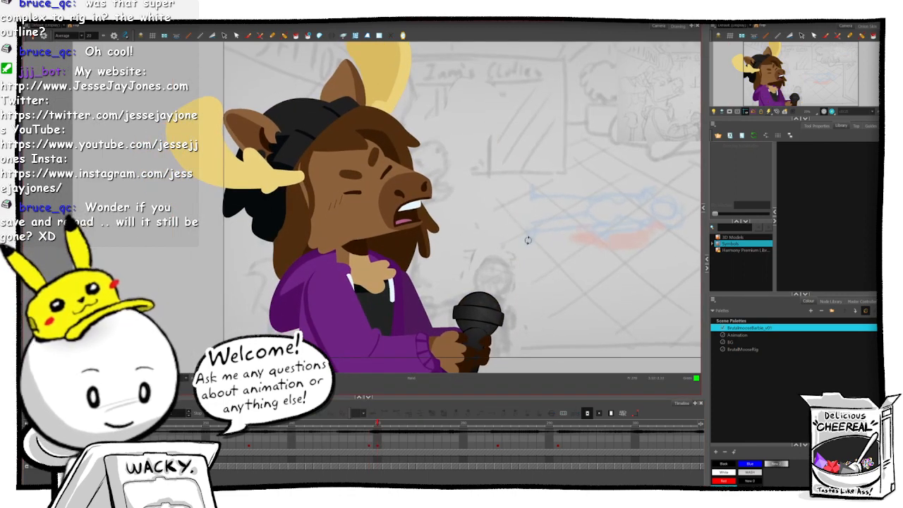
{"action": "left_click_drag", "start_coordinate": [541, 269], "coordinate": [535, 273]}
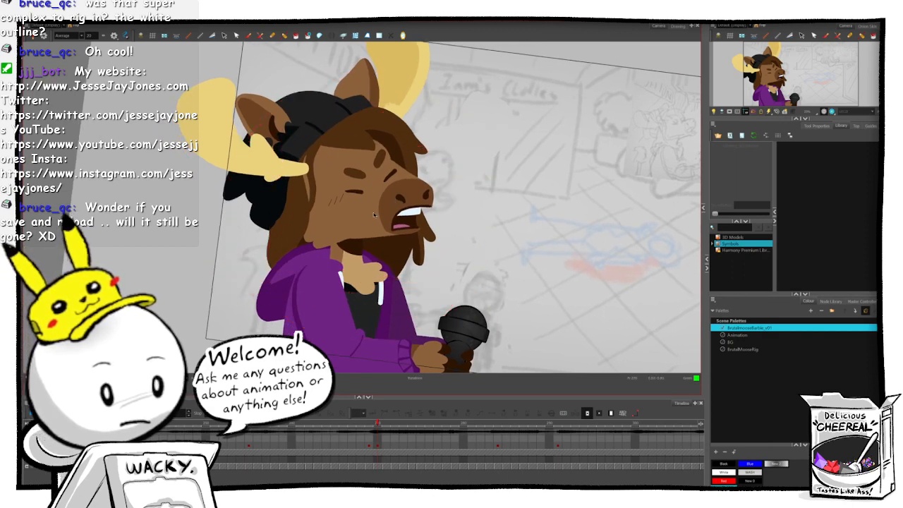
{"action": "left_click", "coordinate": [374, 215]}
{"action": "key", "text": "space"}
{"action": "left_click_drag", "start_coordinate": [535, 185], "coordinate": [502, 234]}
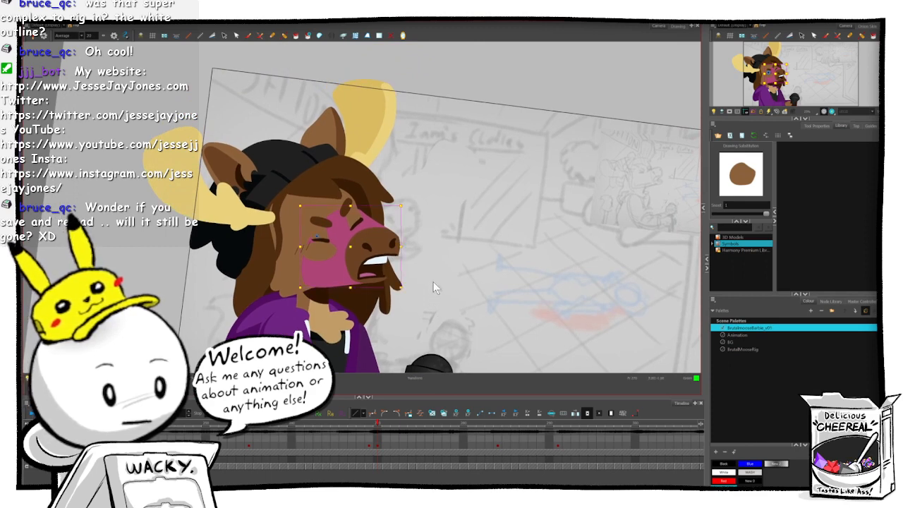
{"action": "left_click", "coordinate": [407, 230]}
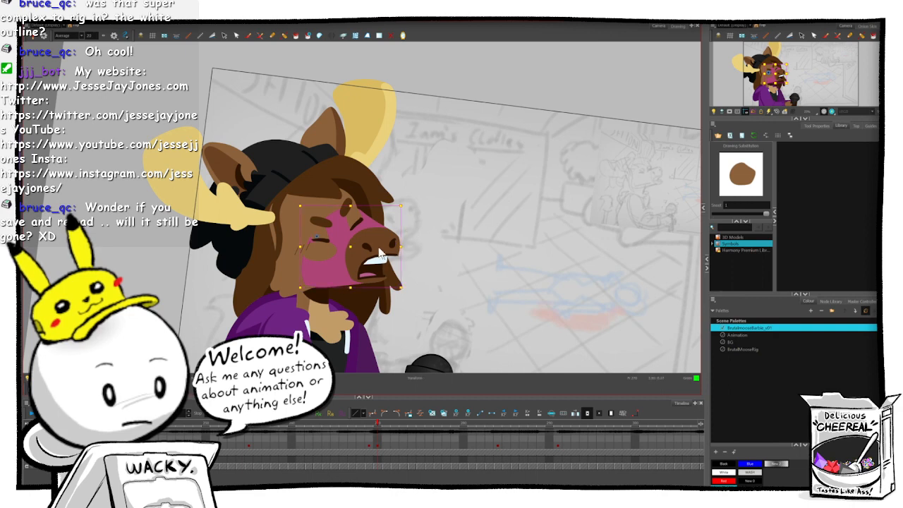
{"action": "left_click", "coordinate": [449, 247]}
{"action": "left_click", "coordinate": [386, 248]}
{"action": "key", "text": "b"}
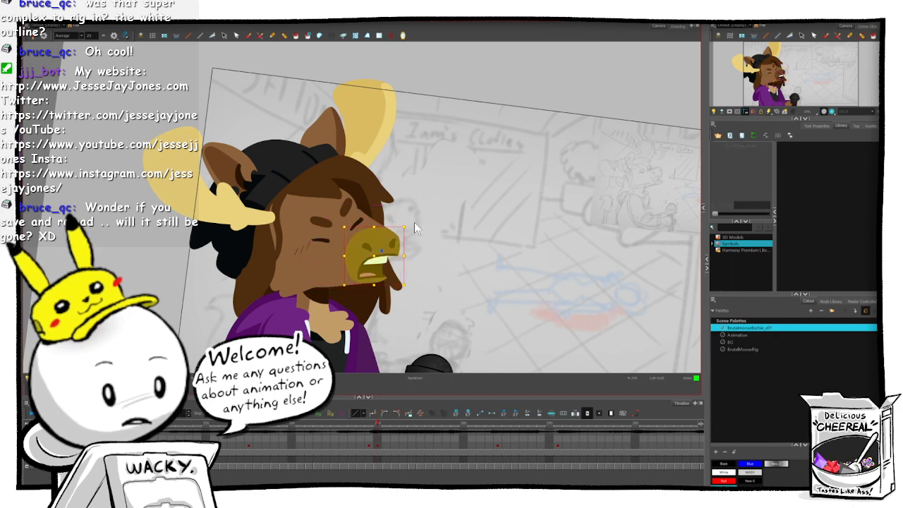
{"action": "mouse_move", "coordinate": [410, 223]}
{"action": "left_mouse_down"}
{"action": "mouse_move", "coordinate": [405, 216]}
{"action": "mouse_move", "coordinate": [380, 230]}
{"action": "left_mouse_up"}
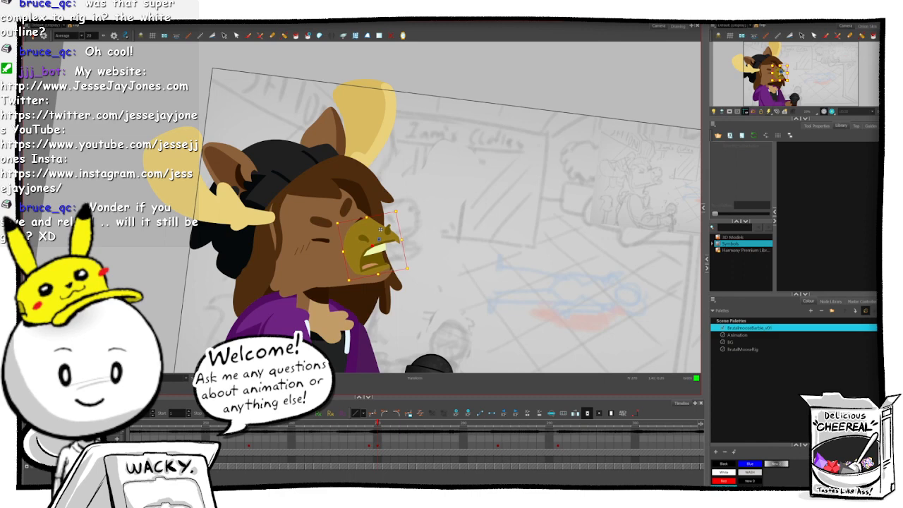
{"action": "left_click", "coordinate": [447, 234]}
- Show the face shape's deformation controls and lower the curve's upper point beneath the brow
{"action": "left_click", "coordinate": [363, 214]}
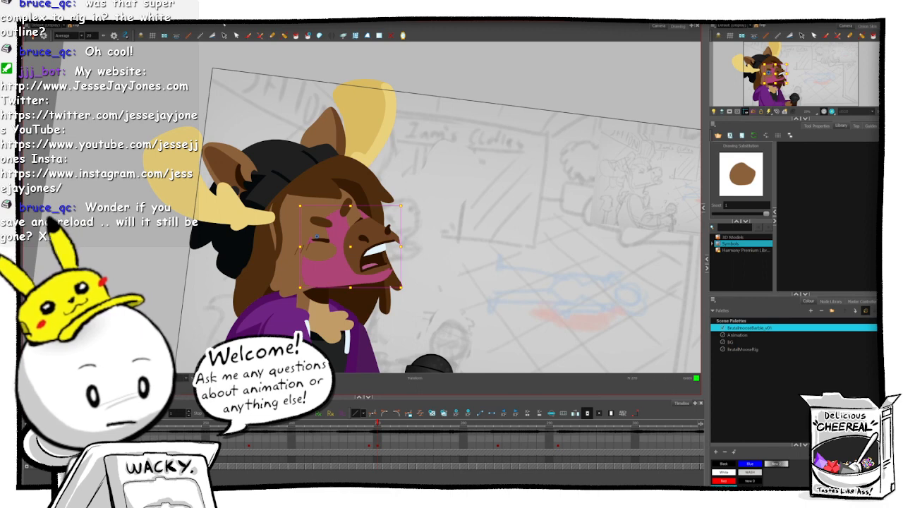
{"action": "left_click", "coordinate": [343, 35]}
{"action": "left_click", "coordinate": [433, 223]}
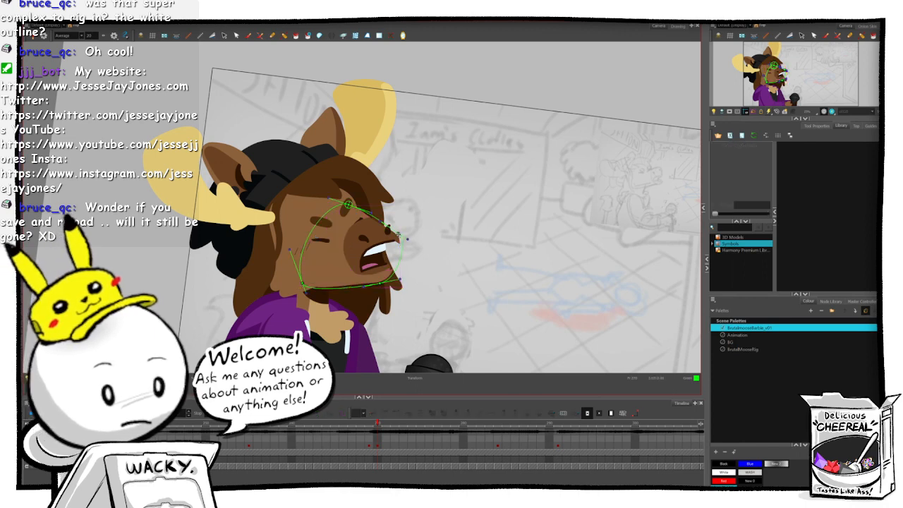
{"action": "left_click", "coordinate": [399, 229]}
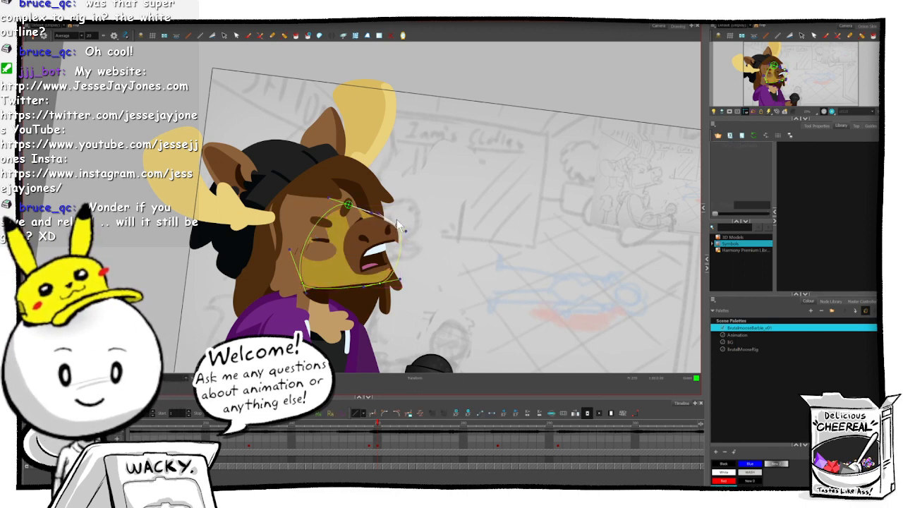
{"action": "left_click", "coordinate": [346, 209]}
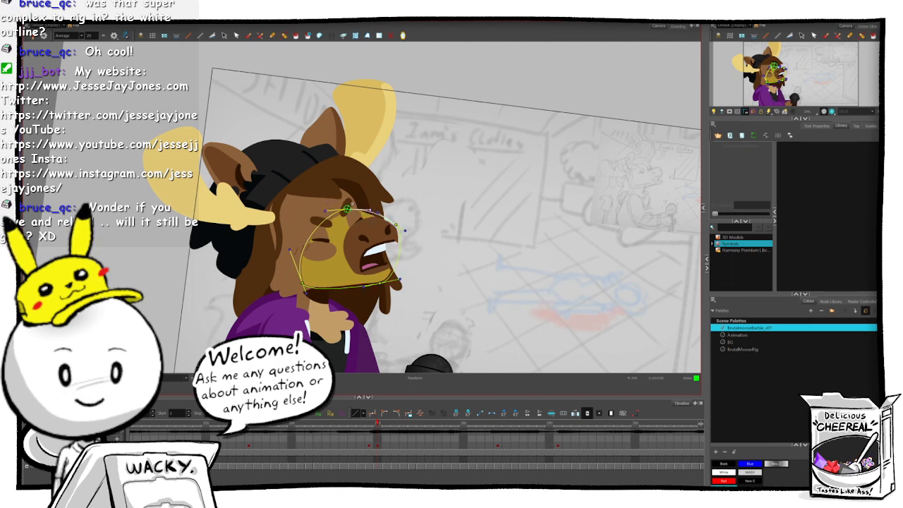
{"action": "left_click_drag", "start_coordinate": [346, 209], "coordinate": [345, 215]}
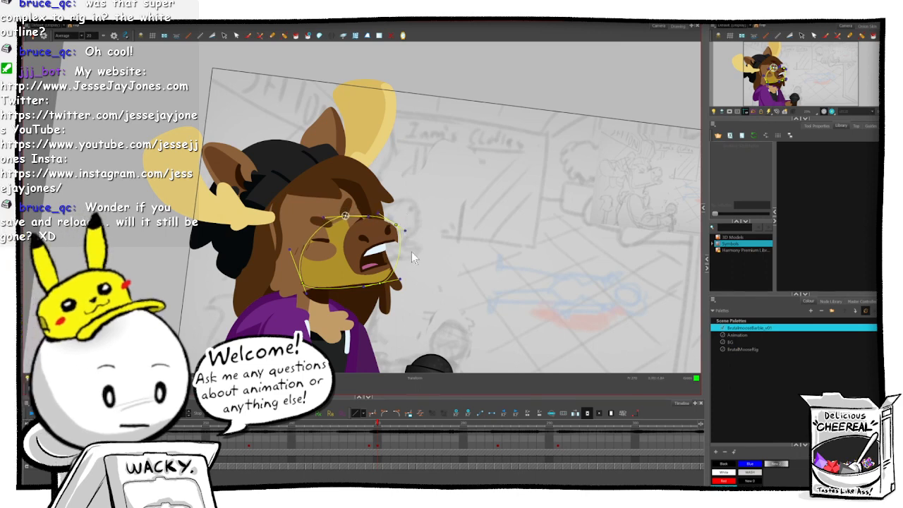
- Raise the front chin point of the face curve slightly and lower the rear jaw corner to follow the tilted muzzle
{"action": "left_click_drag", "start_coordinate": [381, 283], "coordinate": [384, 278]}
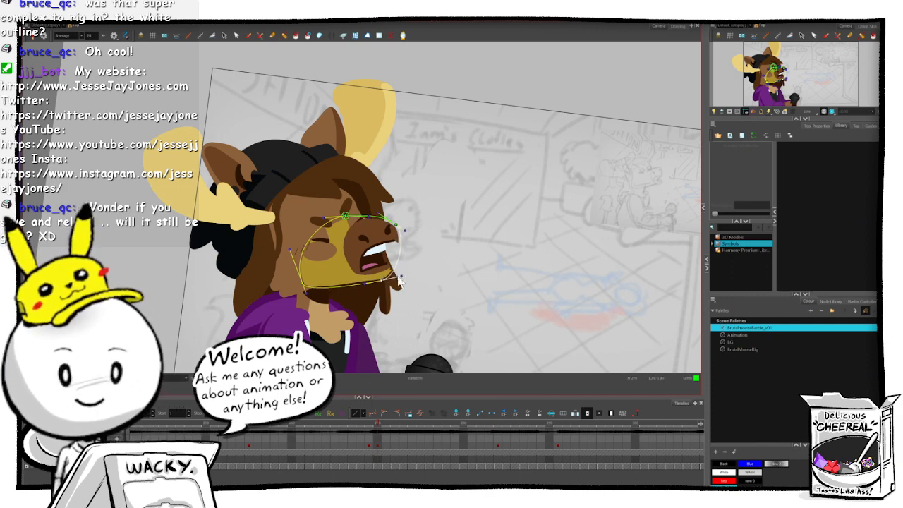
{"action": "left_click_drag", "start_coordinate": [304, 285], "coordinate": [305, 295]}
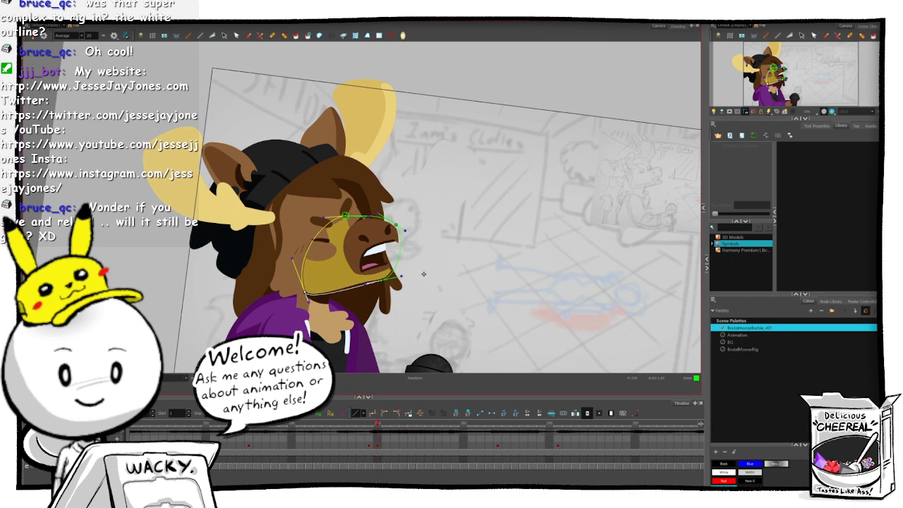
{"action": "left_click_drag", "start_coordinate": [366, 286], "coordinate": [368, 288]}
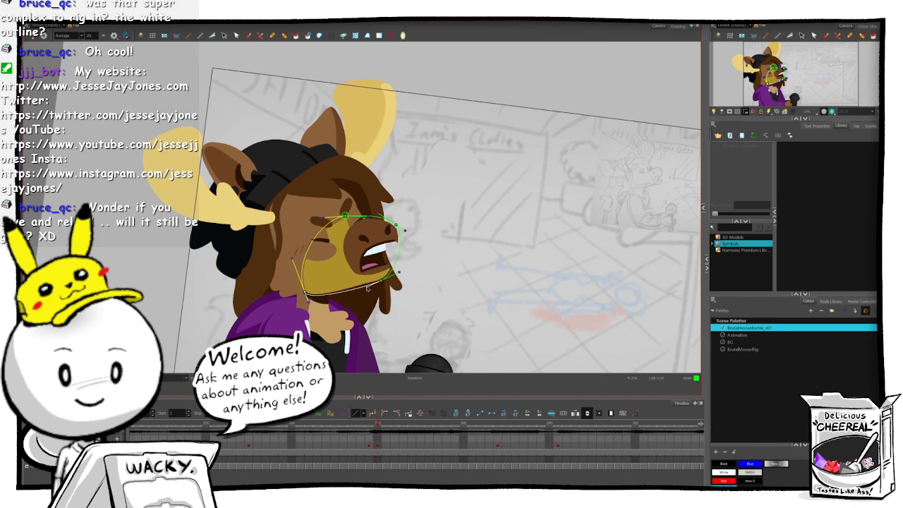
- Select the cheek fur at the back of the jaw and rotate it counterclockwise to match the new jaw line
{"action": "left_click", "coordinate": [283, 296]}
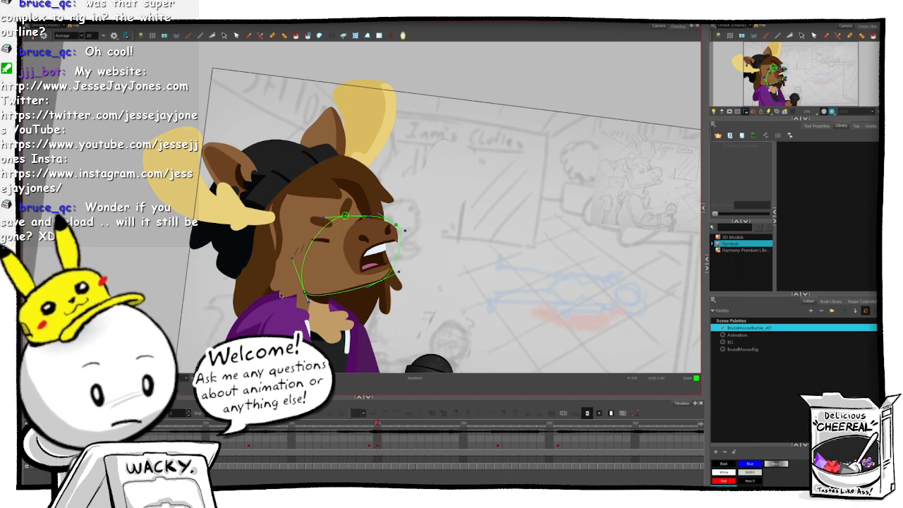
{"action": "key", "text": "b"}
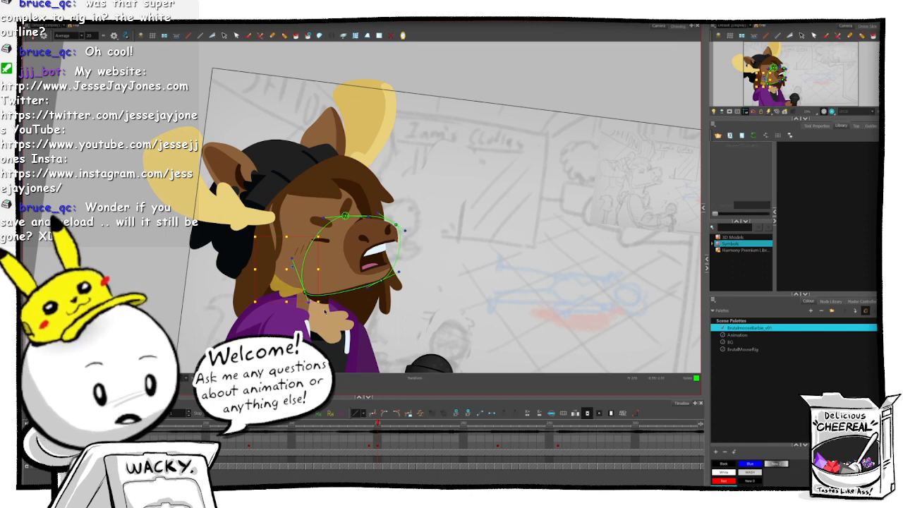
{"action": "left_click_drag", "start_coordinate": [330, 300], "coordinate": [293, 301]}
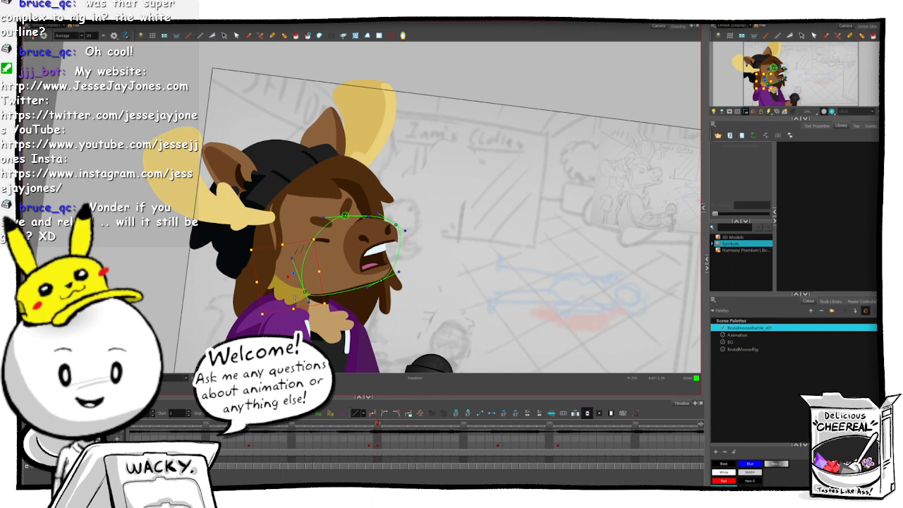
- Select the hat's band and move it slightly down and forward over the hair
{"action": "left_click", "coordinate": [325, 198]}
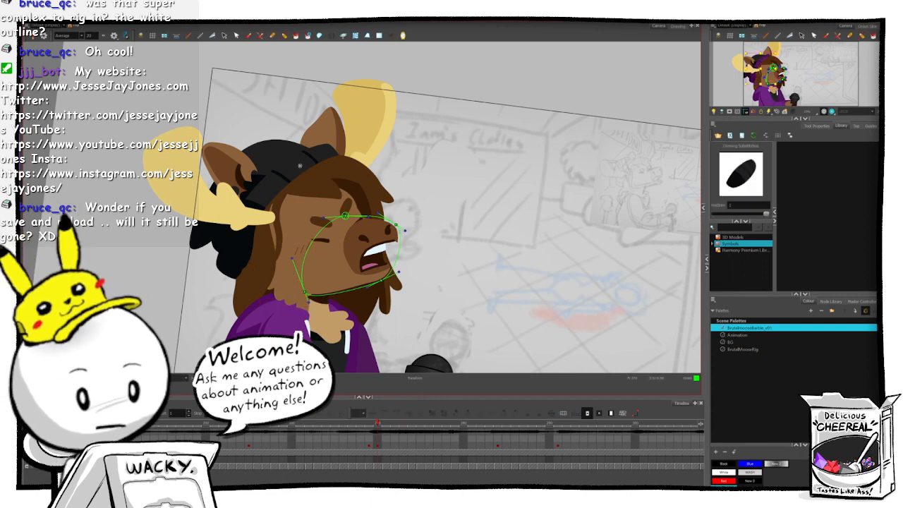
{"action": "left_click", "coordinate": [285, 176]}
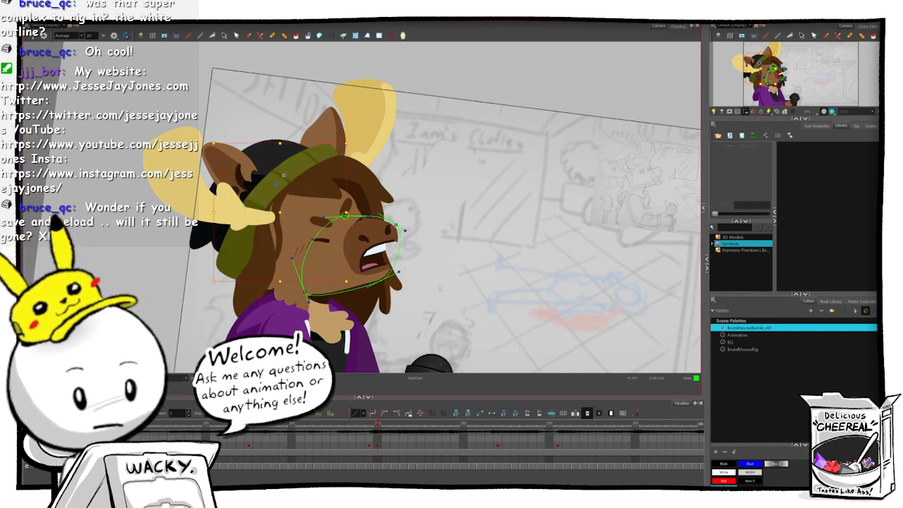
{"action": "left_click_drag", "start_coordinate": [288, 178], "coordinate": [293, 183]}
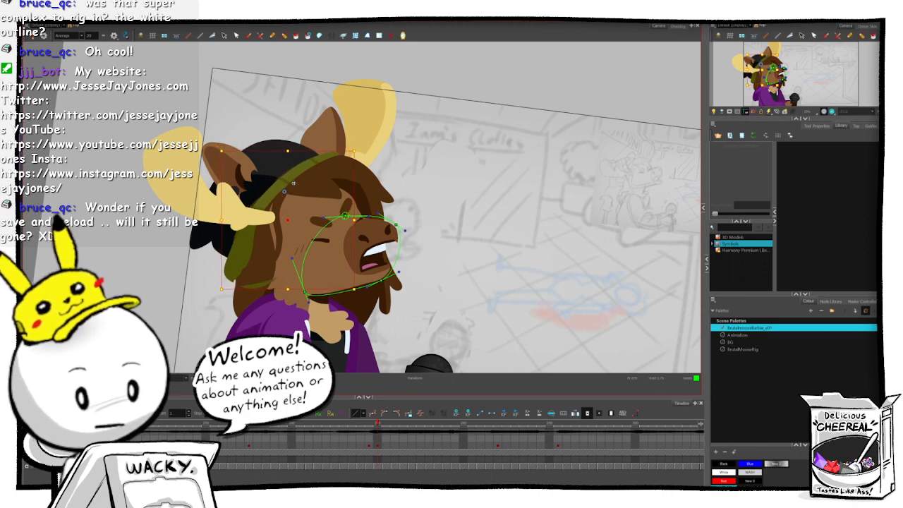
{"action": "left_click", "coordinate": [268, 156]}
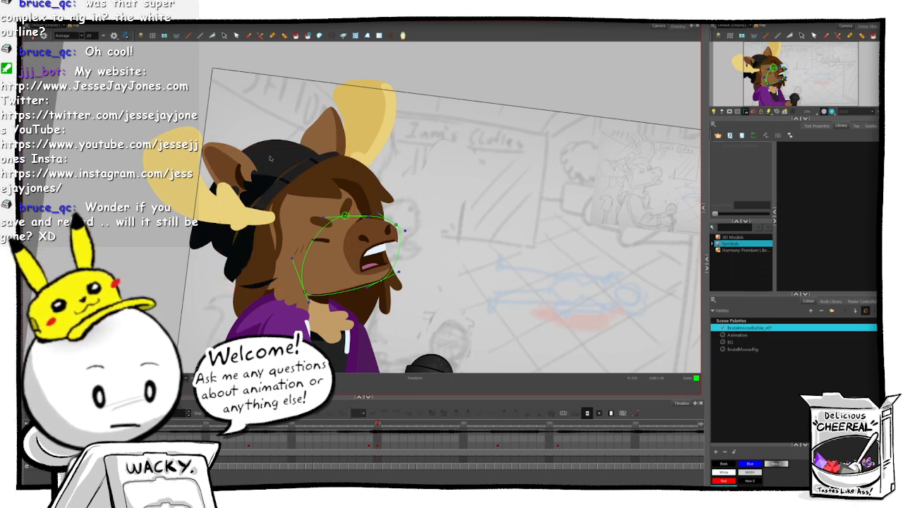
- Show the hat's deformation controls, then shift its front point down and forward and its lower rear point slightly down
{"action": "left_click", "coordinate": [319, 160]}
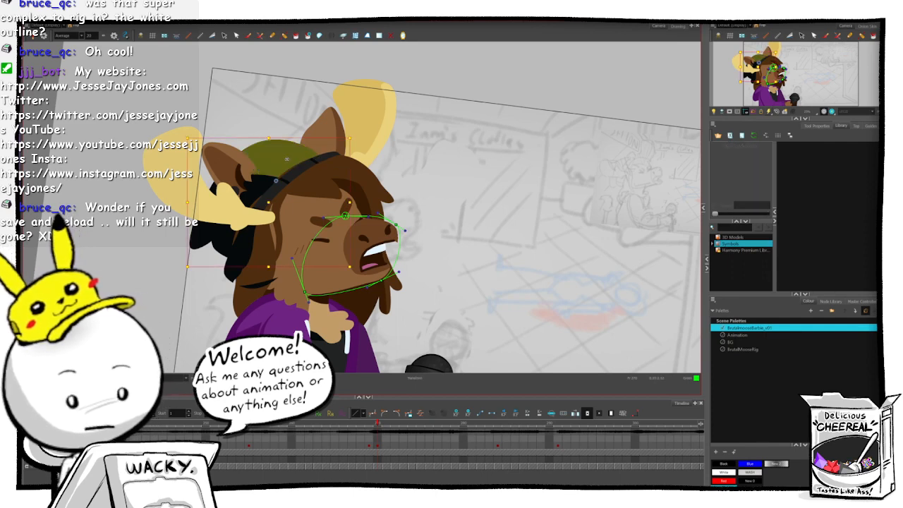
{"action": "left_click", "coordinate": [221, 20]}
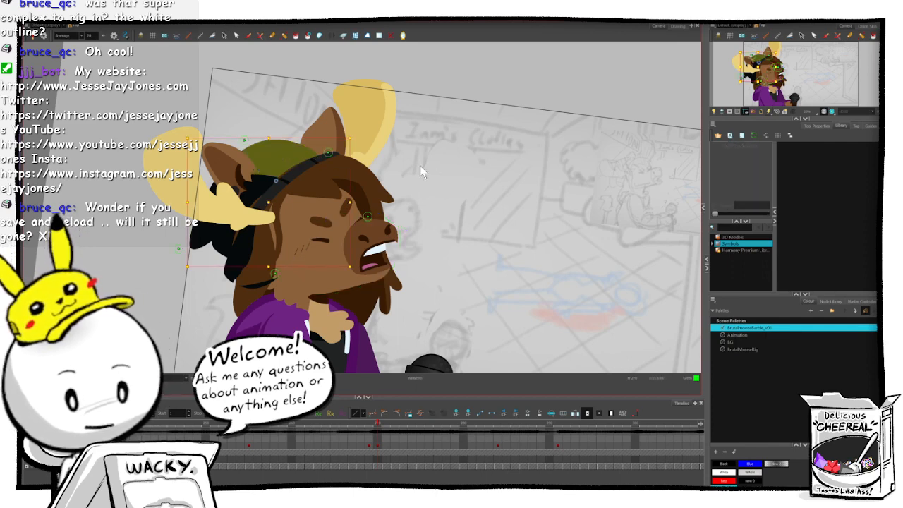
{"action": "left_click", "coordinate": [420, 165]}
{"action": "left_click", "coordinate": [334, 156]}
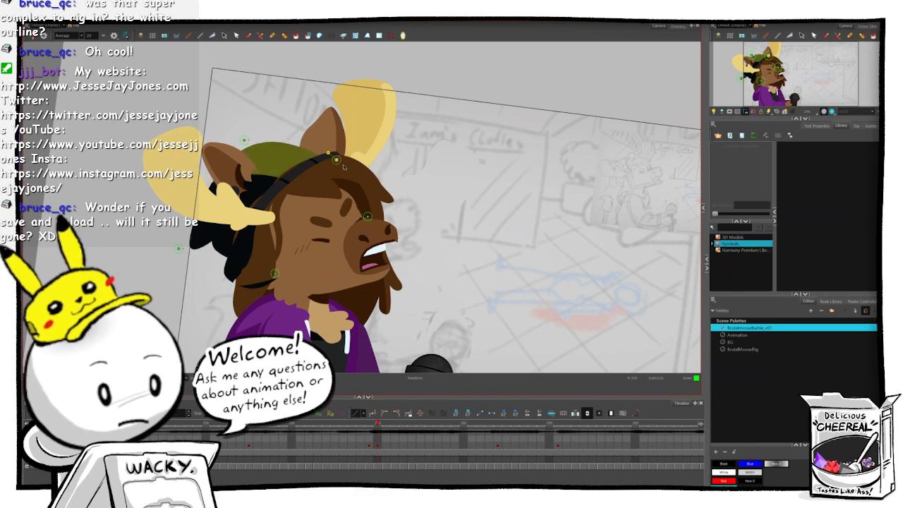
{"action": "left_click", "coordinate": [275, 275]}
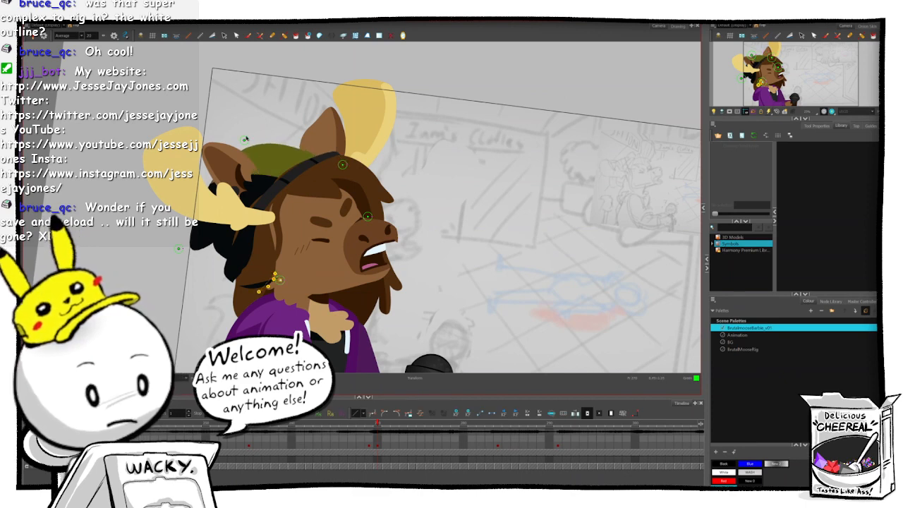
- Pull the two outer curve handles behind the hat inward and down to slim its back contour
{"action": "left_click", "coordinate": [246, 141]}
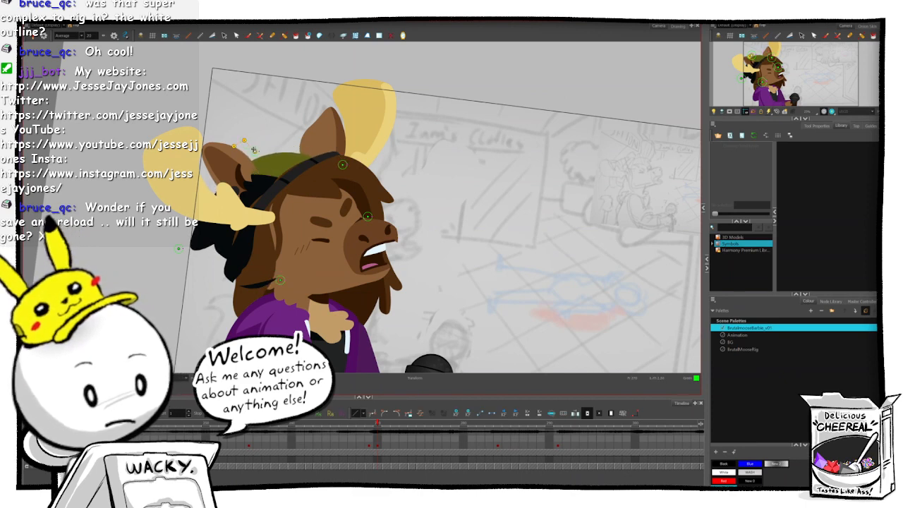
{"action": "left_click_drag", "start_coordinate": [255, 150], "coordinate": [256, 151]}
{"action": "left_click_drag", "start_coordinate": [178, 249], "coordinate": [197, 264]}
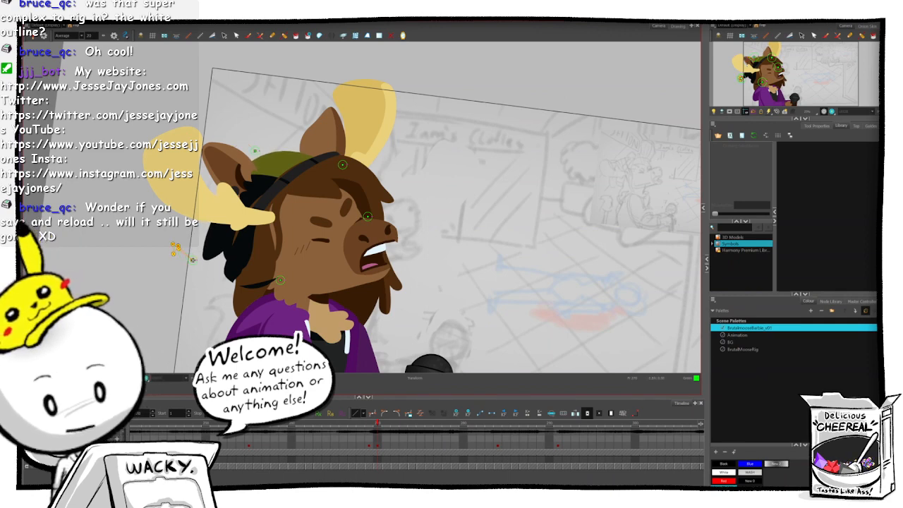
{"action": "left_click", "coordinate": [403, 139]}
- Select the whole near ear, squash and tilt it slightly counterclockwise, and lower it into the hat
{"action": "left_click", "coordinate": [242, 161]}
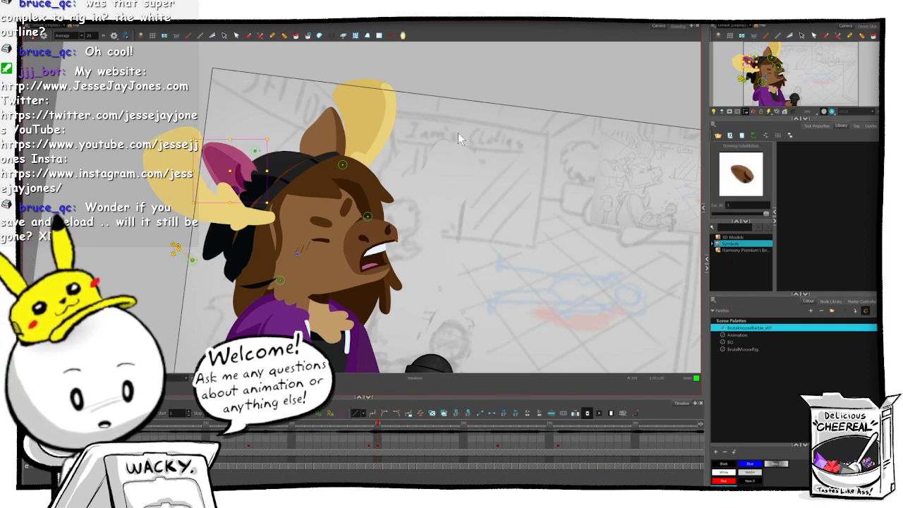
{"action": "left_click", "coordinate": [469, 168]}
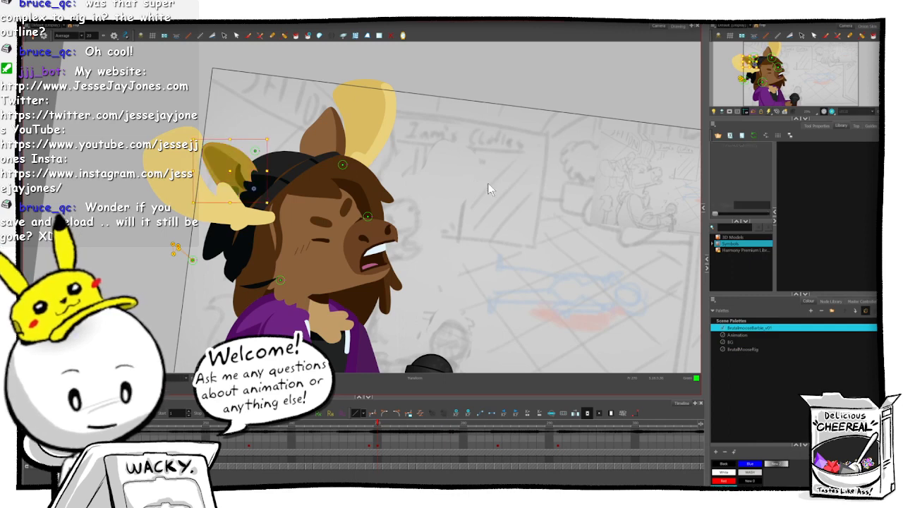
{"action": "left_click_drag", "start_coordinate": [515, 216], "coordinate": [478, 319]}
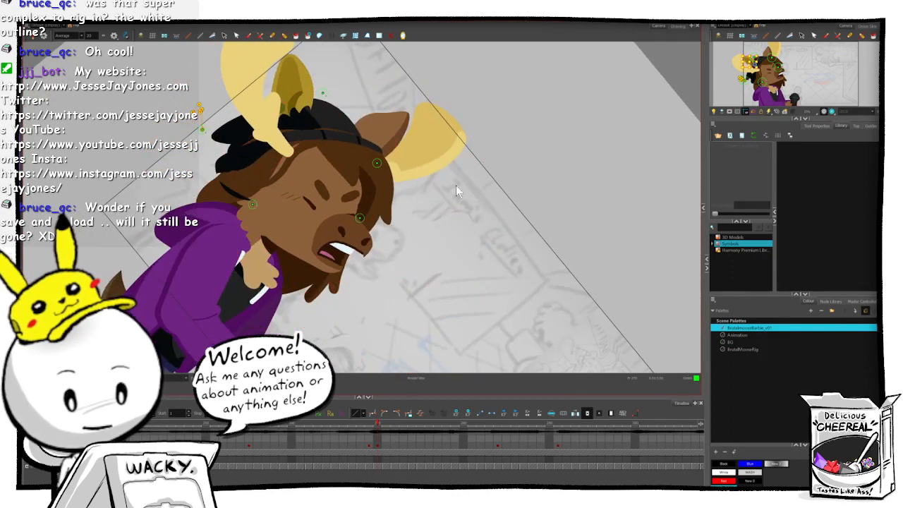
{"action": "left_click", "coordinate": [479, 221]}
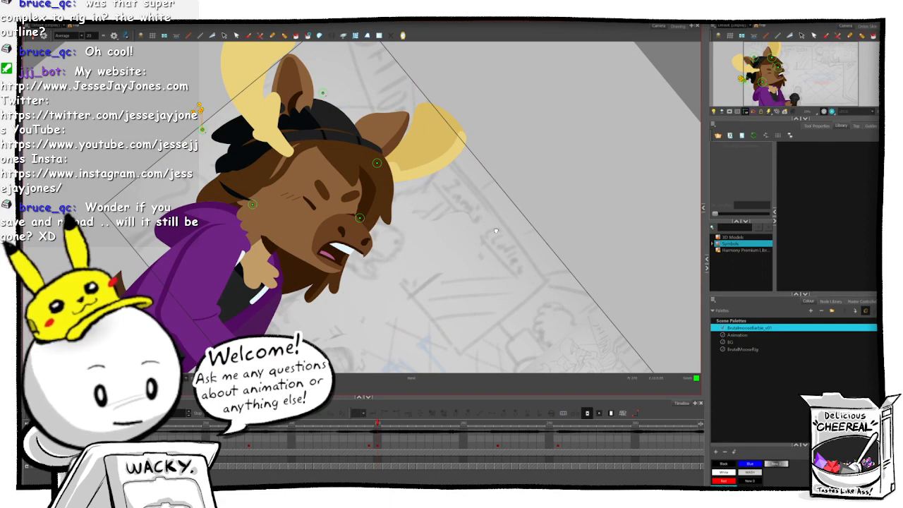
{"action": "left_click_drag", "start_coordinate": [358, 127], "coordinate": [364, 207]}
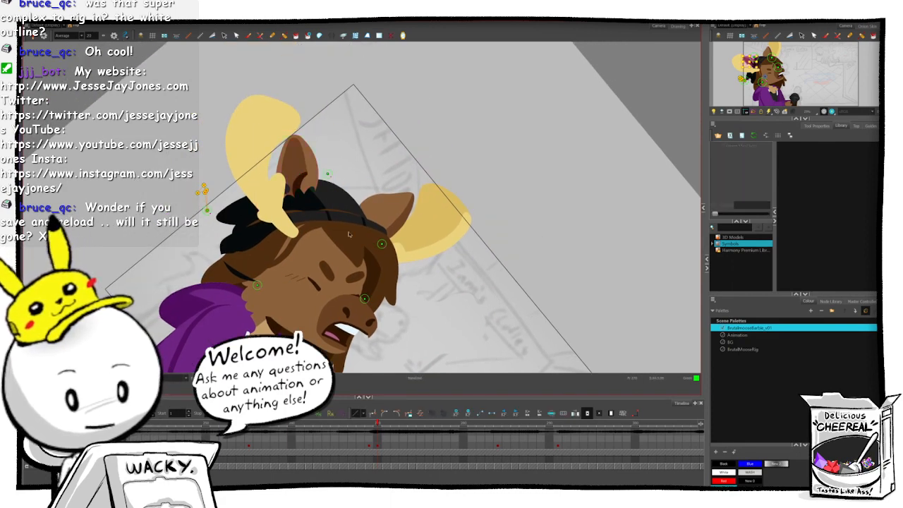
{"action": "left_click", "coordinate": [309, 137]}
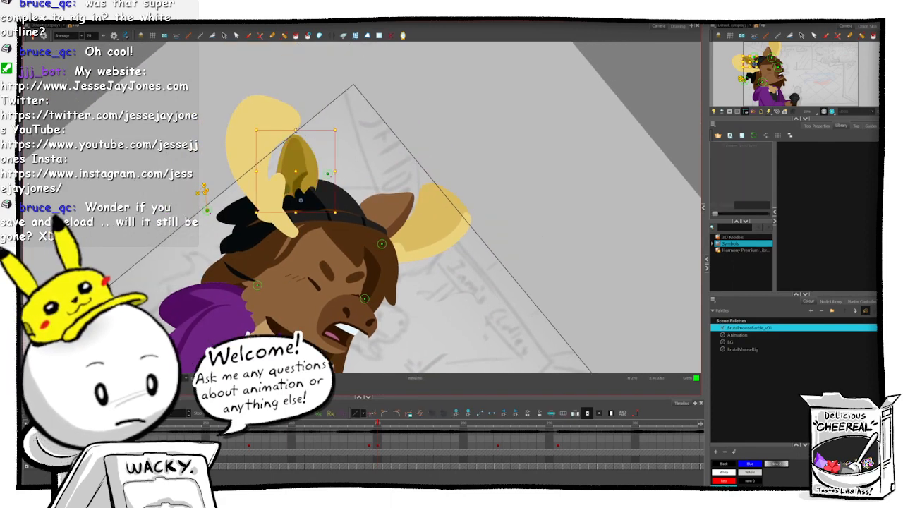
{"action": "mouse_move", "coordinate": [296, 131]}
{"action": "left_mouse_down"}
{"action": "mouse_move", "coordinate": [296, 141]}
{"action": "mouse_move", "coordinate": [332, 134]}
{"action": "left_mouse_up"}
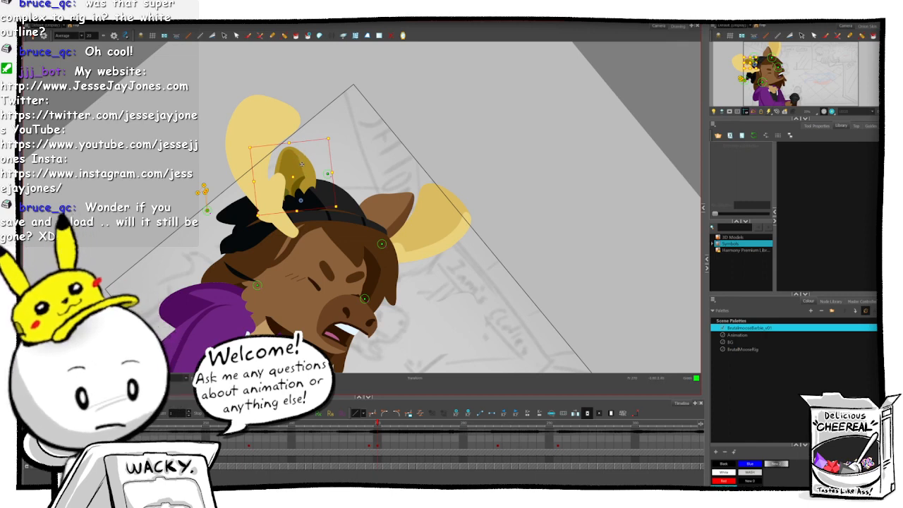
{"action": "left_click_drag", "start_coordinate": [300, 168], "coordinate": [299, 174]}
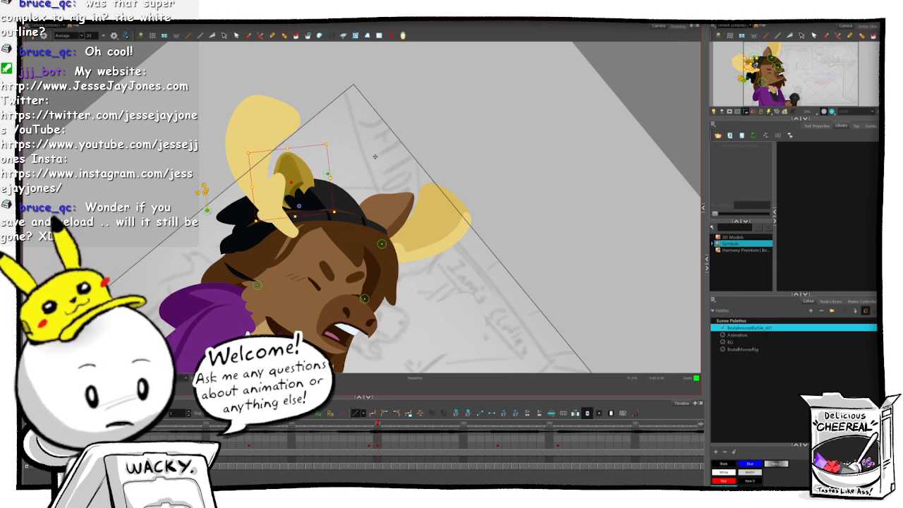
- Select the whole far ear, tilt it slightly counterclockwise and lower it behind the front of the hat
{"action": "left_click", "coordinate": [391, 213]}
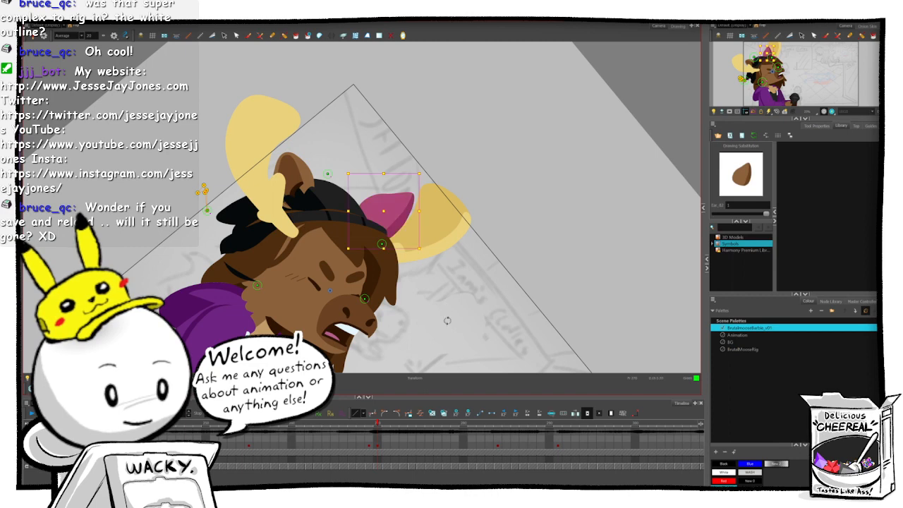
{"action": "mouse_move", "coordinate": [451, 311]}
{"action": "left_mouse_down"}
{"action": "mouse_move", "coordinate": [468, 275]}
{"action": "mouse_move", "coordinate": [524, 248]}
{"action": "left_mouse_up"}
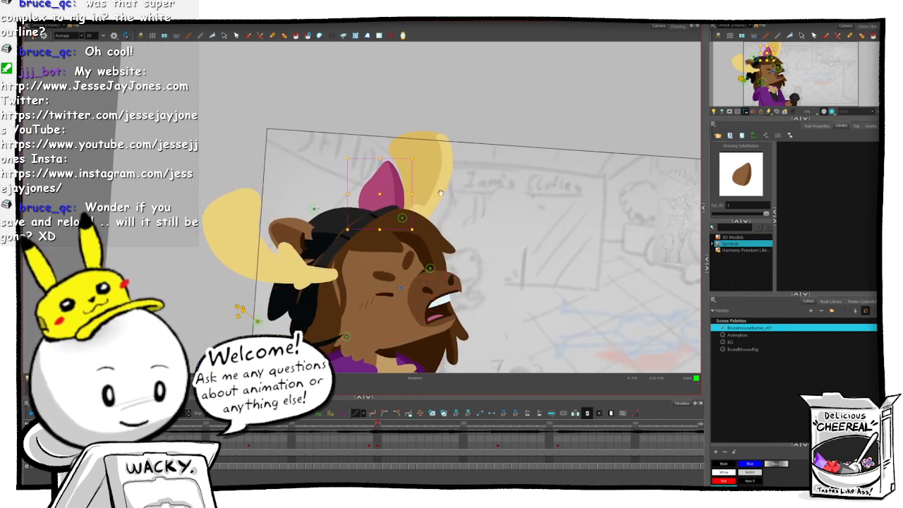
{"action": "key", "text": "b"}
{"action": "key", "text": "b"}
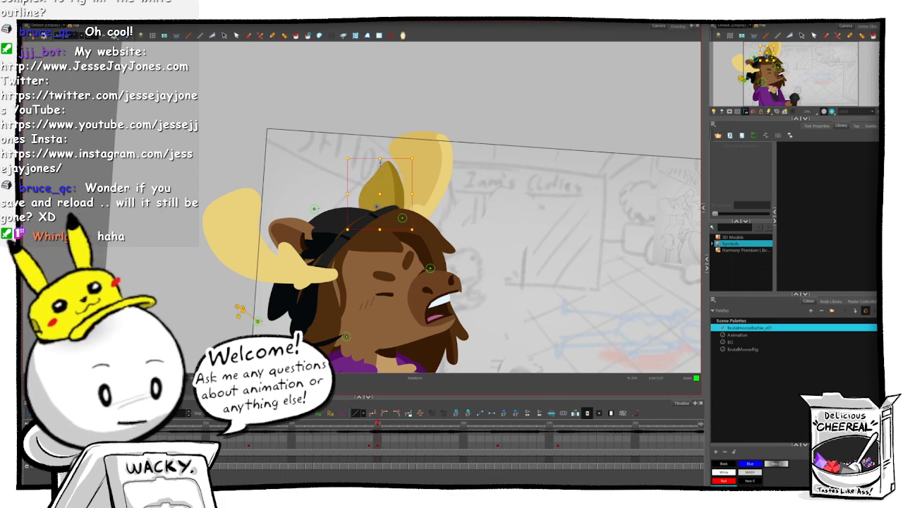
{"action": "mouse_move", "coordinate": [381, 161]}
{"action": "left_mouse_down"}
{"action": "mouse_move", "coordinate": [381, 168]}
{"action": "mouse_move", "coordinate": [405, 161]}
{"action": "mouse_move", "coordinate": [383, 188]}
{"action": "left_mouse_up"}
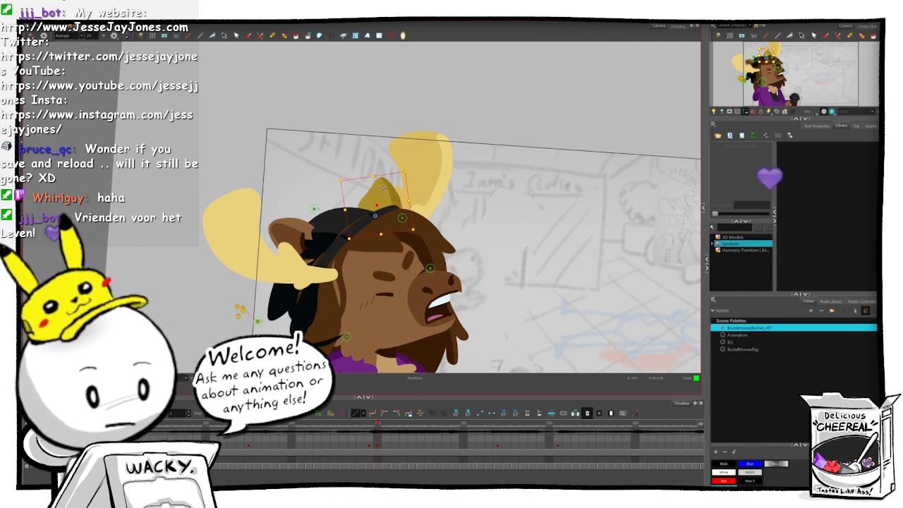
{"action": "left_click", "coordinate": [515, 205]}
{"action": "left_click_drag", "start_coordinate": [511, 259], "coordinate": [502, 207]}
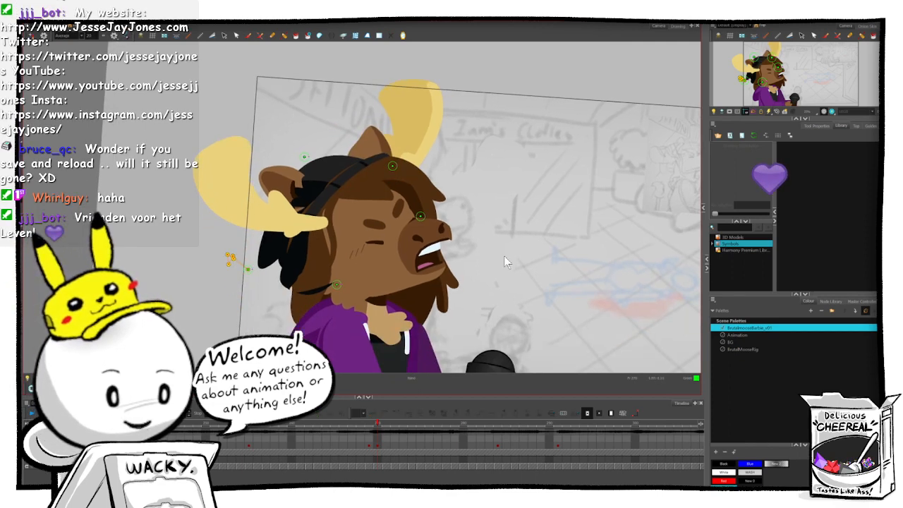
- Copy the leaned-back key to the frame just before it and return to the newest key
{"action": "left_click", "coordinate": [414, 132]}
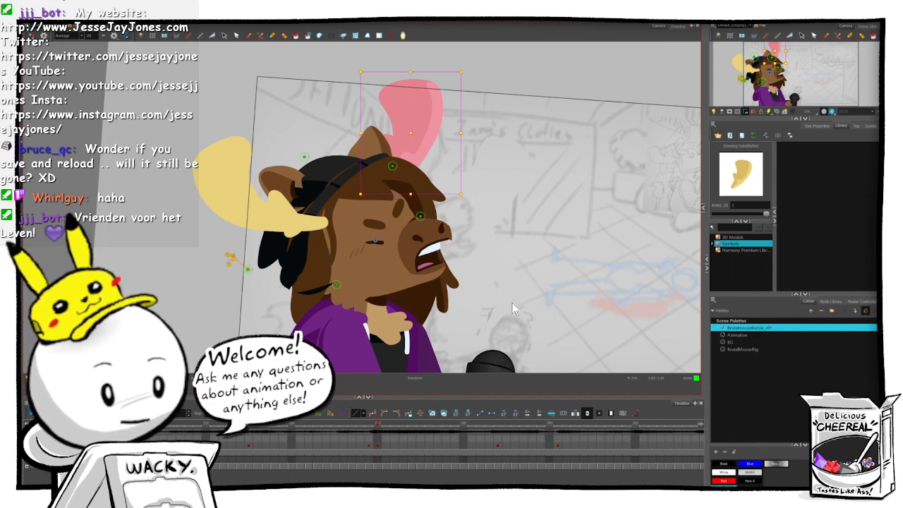
{"action": "left_click", "coordinate": [368, 447]}
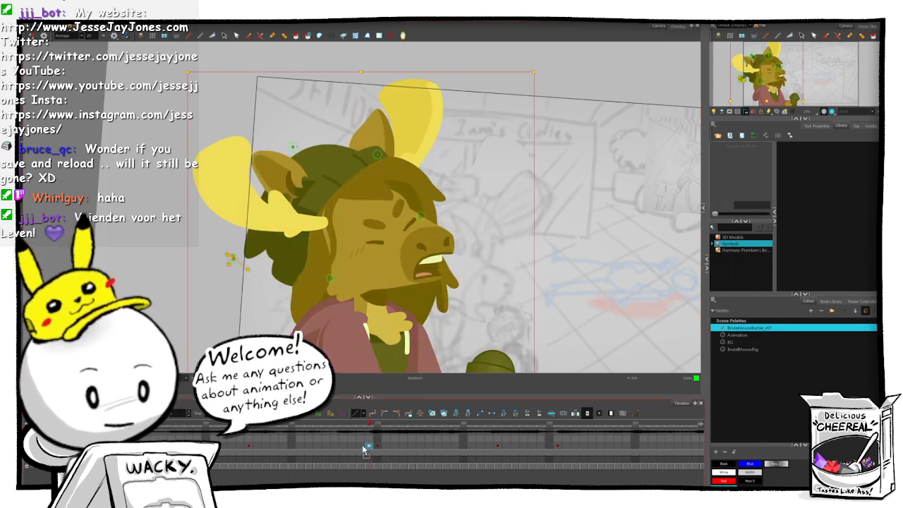
{"action": "left_click", "coordinate": [361, 448]}
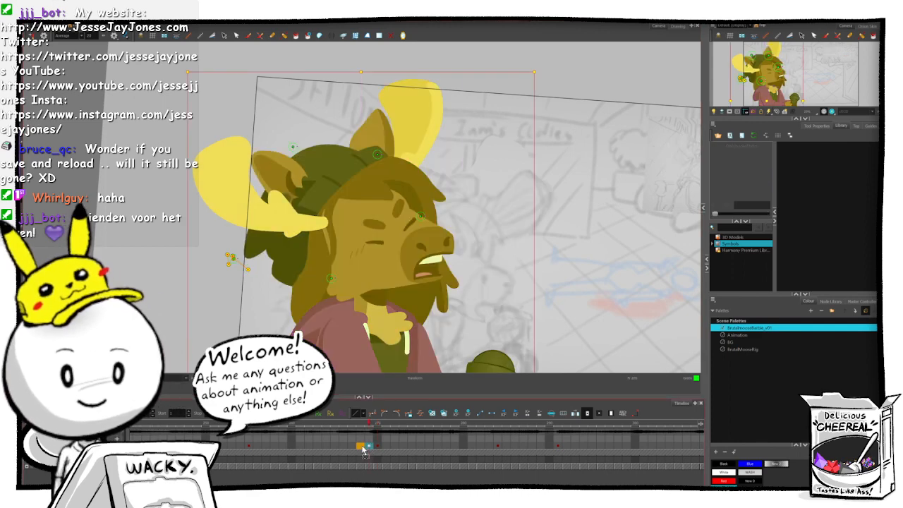
{"action": "left_click", "coordinate": [248, 446]}
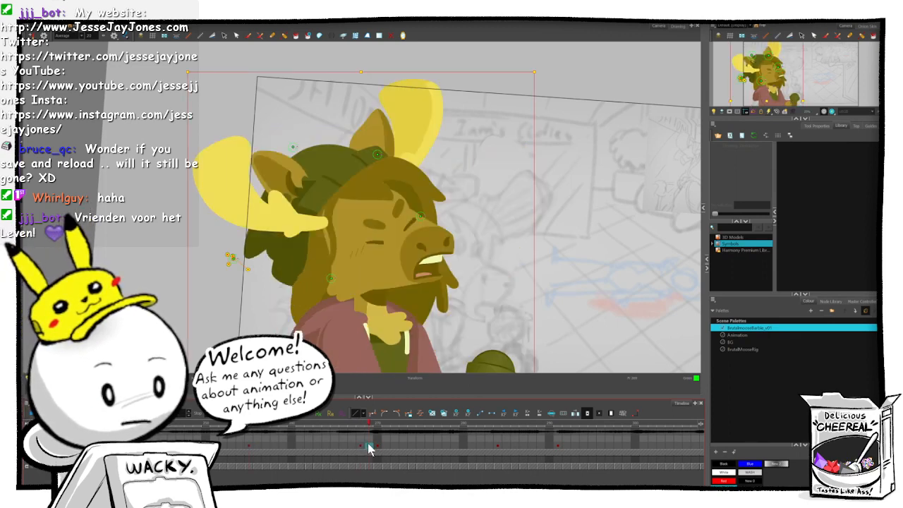
{"action": "left_click", "coordinate": [368, 447]}
{"action": "left_click", "coordinate": [378, 447]}
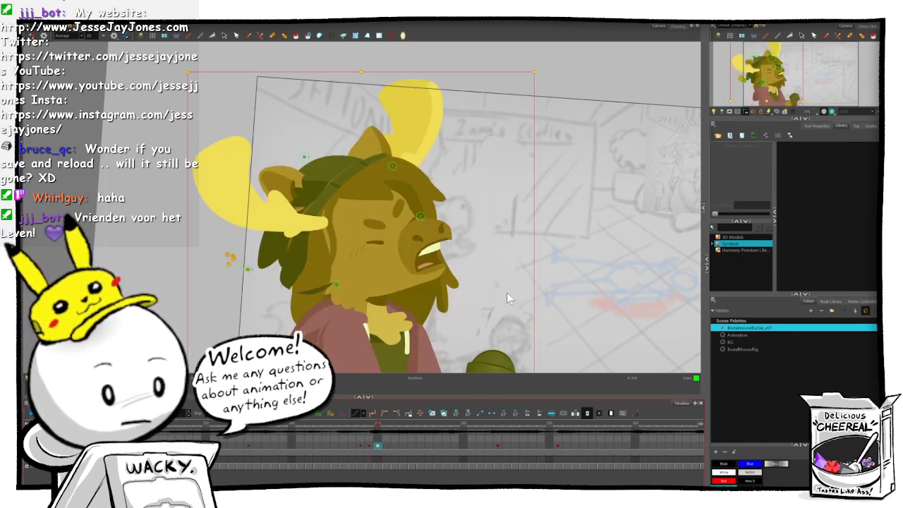
- Select the far eyebrow and switch to the rendered preview of the pose
{"action": "left_click", "coordinate": [399, 209]}
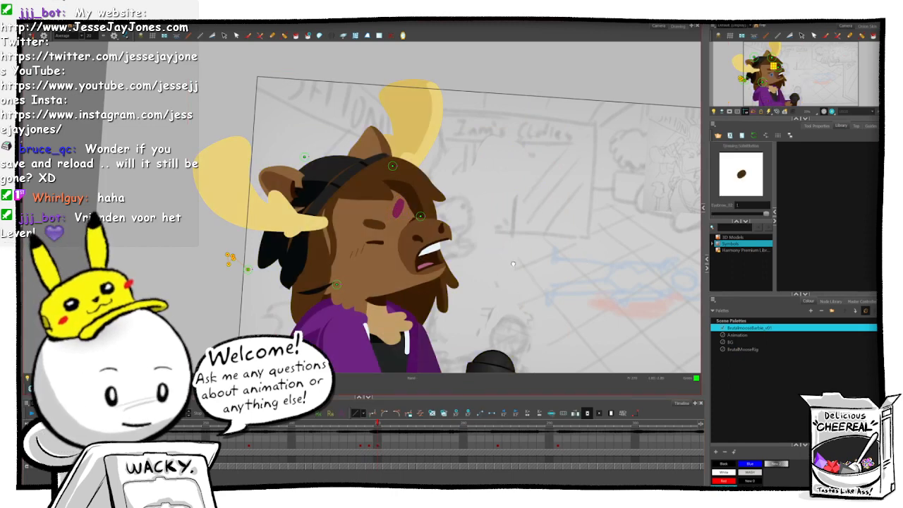
{"action": "mouse_move", "coordinate": [513, 263]}
{"action": "left_mouse_down"}
{"action": "mouse_move", "coordinate": [548, 245]}
{"action": "mouse_move", "coordinate": [530, 215]}
{"action": "mouse_move", "coordinate": [490, 235]}
{"action": "left_mouse_up"}
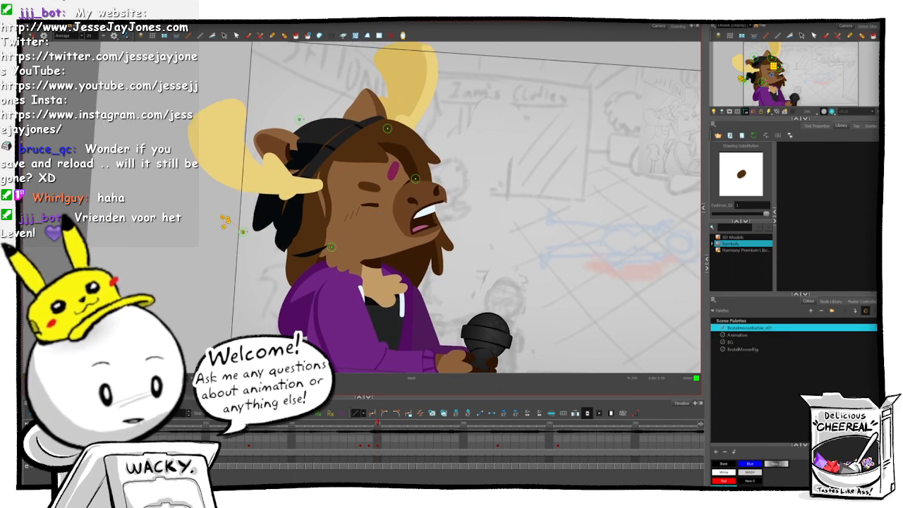
{"action": "left_click", "coordinate": [146, 379]}
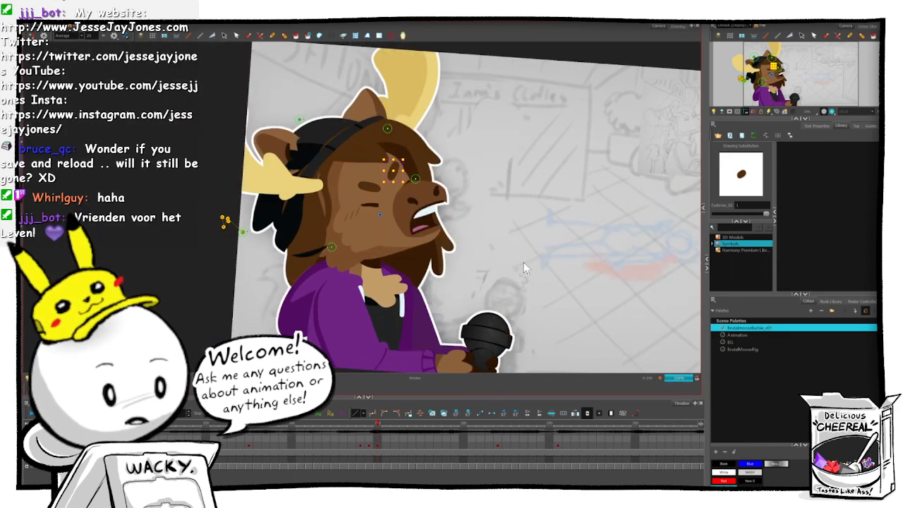
- Show the node network beside the camera, enter the Face-Shading group and select its peg
{"action": "left_click", "coordinate": [703, 209]}
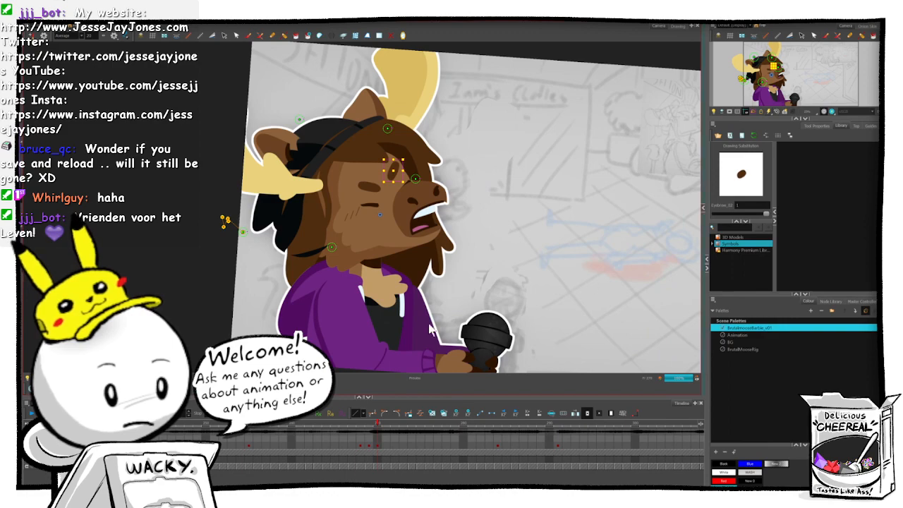
{"action": "left_click", "coordinate": [498, 155]}
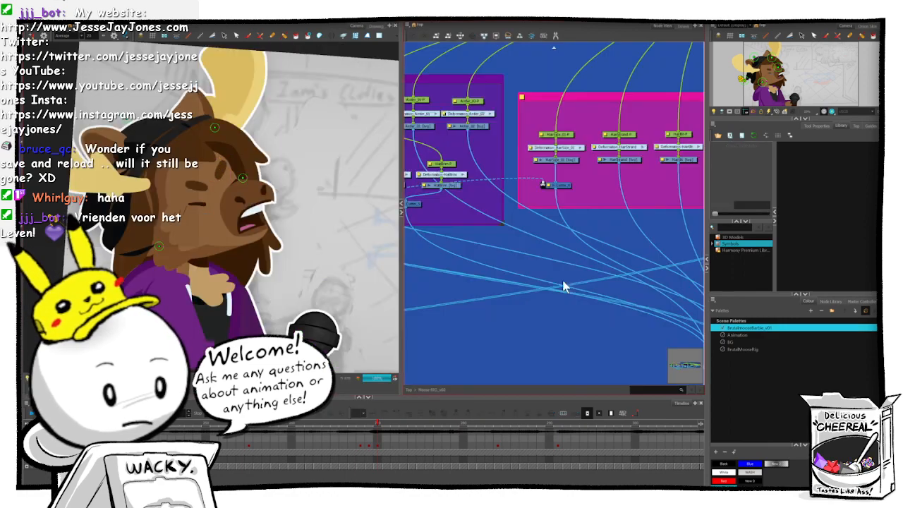
{"action": "left_click_drag", "start_coordinate": [685, 370], "coordinate": [699, 364]}
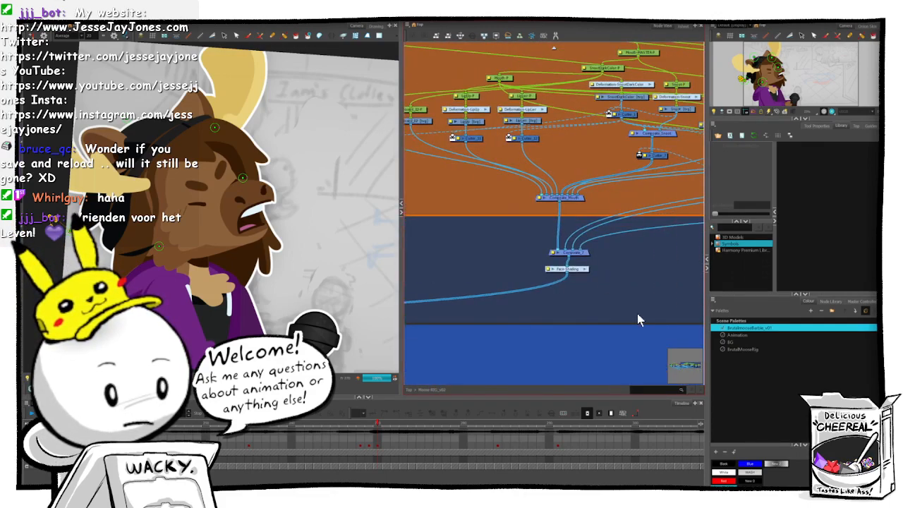
{"action": "left_click", "coordinate": [584, 269]}
{"action": "left_click", "coordinate": [585, 269]}
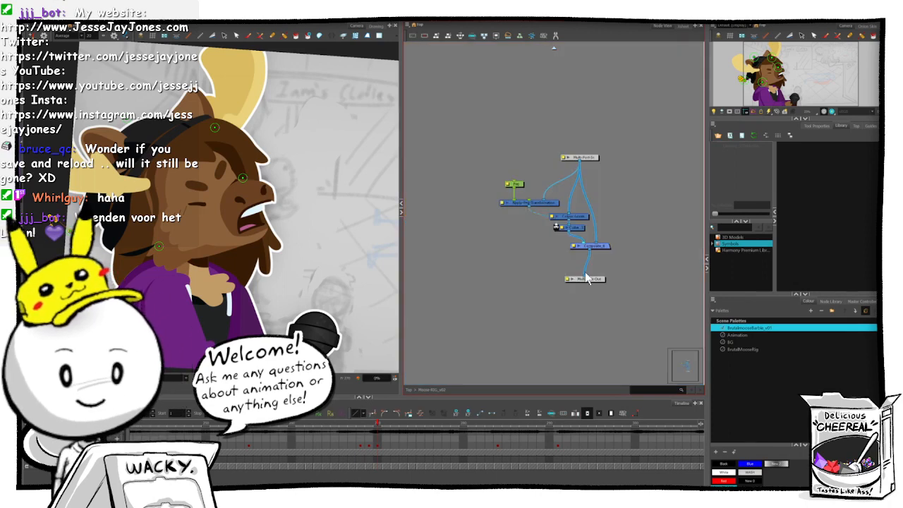
{"action": "left_click", "coordinate": [516, 184]}
- Move the face shading's pivot to the back of the jaw, shift the shading slightly down and back, and rotate it counterclockwise
{"action": "left_click", "coordinate": [255, 242]}
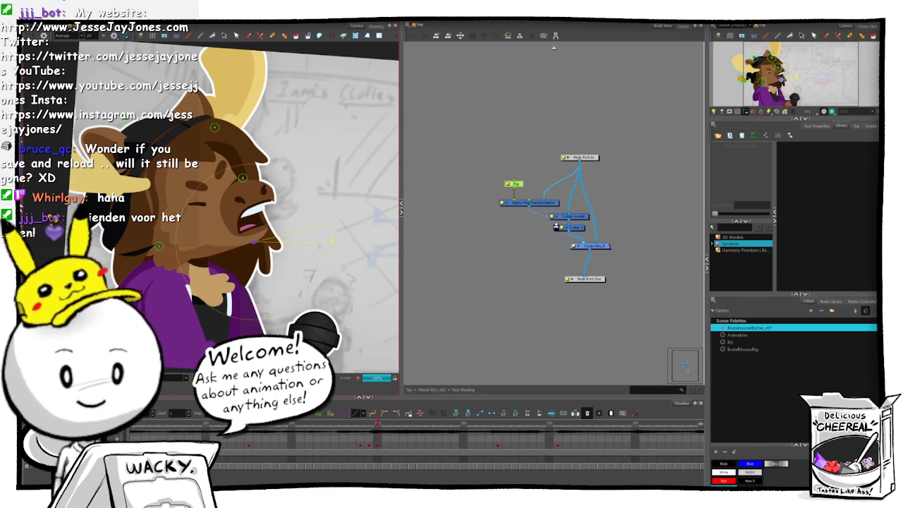
{"action": "left_click", "coordinate": [254, 242]}
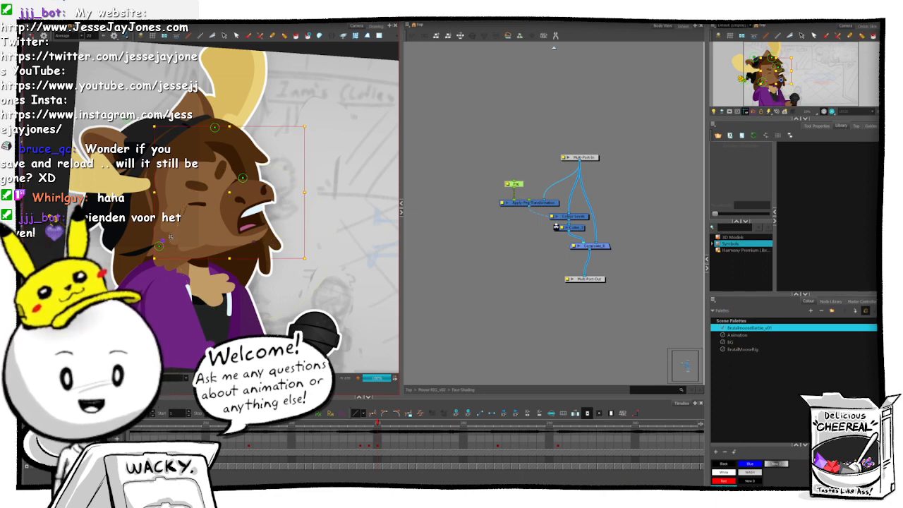
{"action": "left_click_drag", "start_coordinate": [301, 254], "coordinate": [296, 261]}
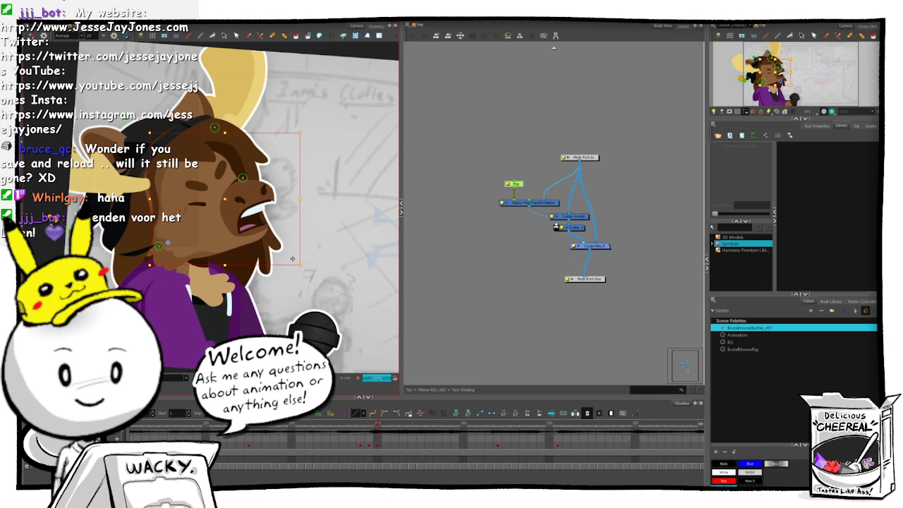
{"action": "left_click_drag", "start_coordinate": [306, 266], "coordinate": [307, 240]}
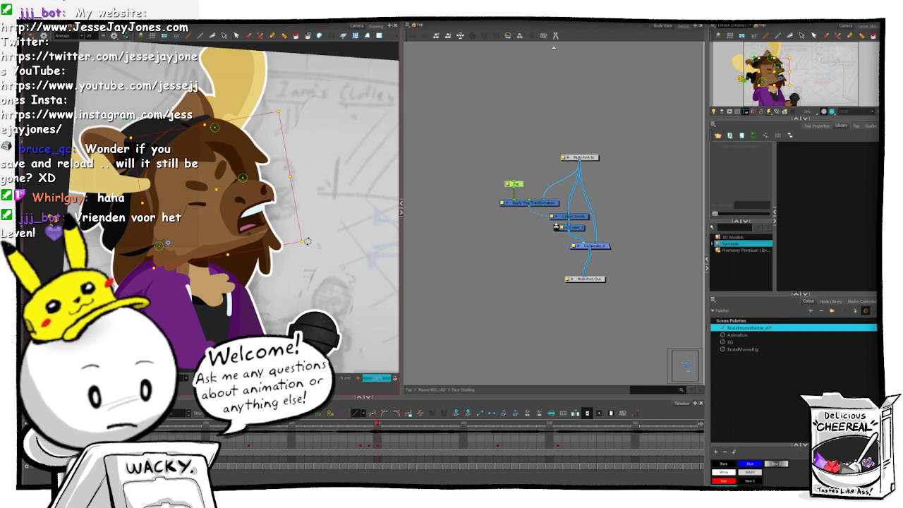
- Rotate the face shading slightly further counterclockwise around the jaw pivot and clear the selection
{"action": "left_click_drag", "start_coordinate": [306, 242], "coordinate": [307, 236]}
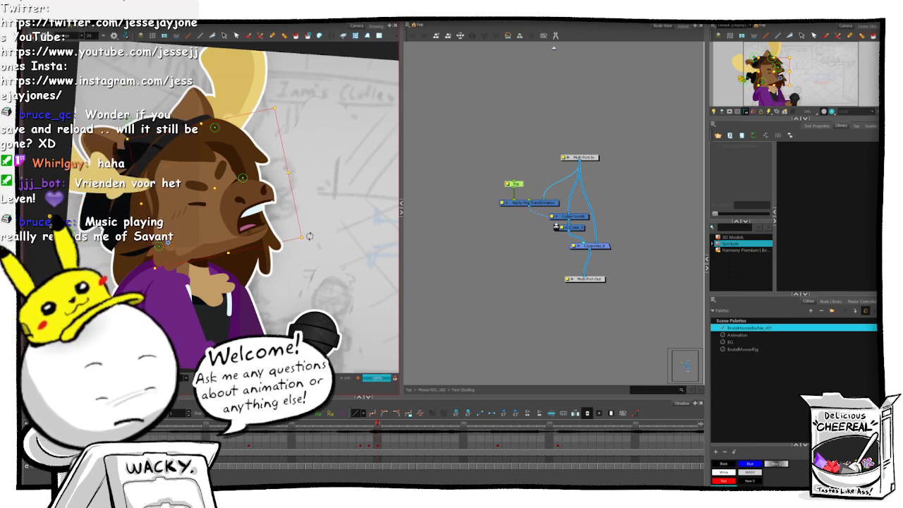
{"action": "left_click", "coordinate": [463, 140]}
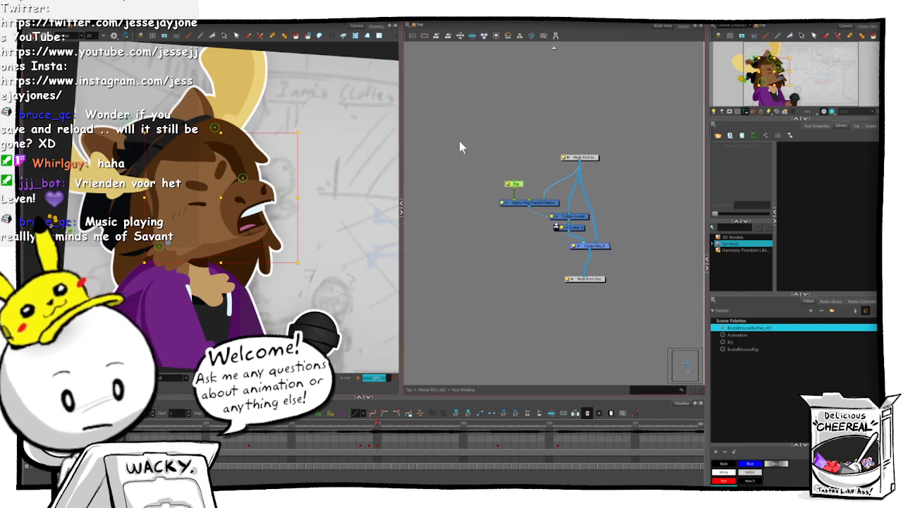
{"action": "left_click", "coordinate": [459, 131]}
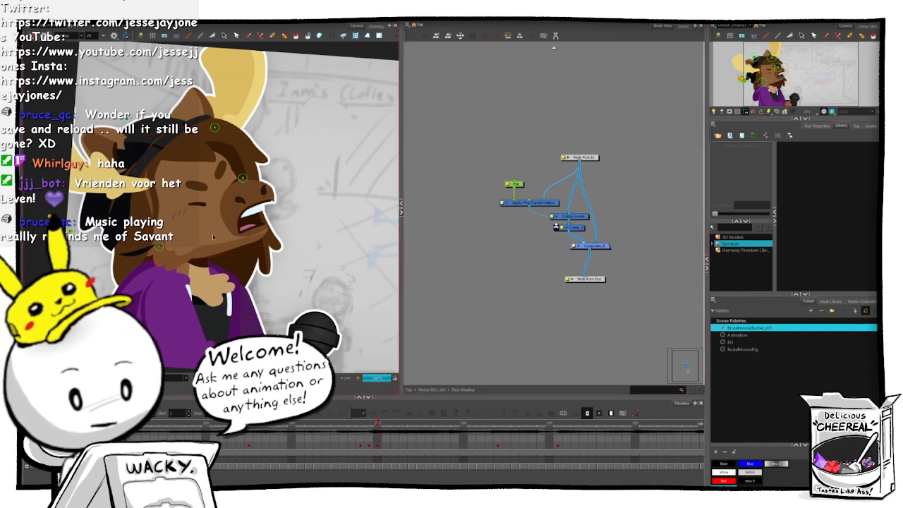
- Show the face drawing's deformation curve and pull its lower back point at the jaw slightly forward and up
{"action": "left_click", "coordinate": [193, 200]}
{"action": "key", "text": "shift+F11"}
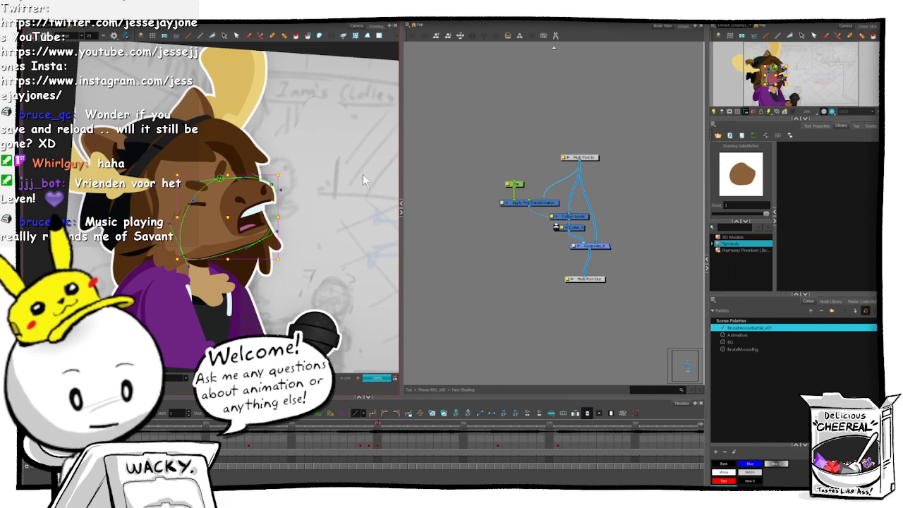
{"action": "left_click", "coordinate": [456, 193]}
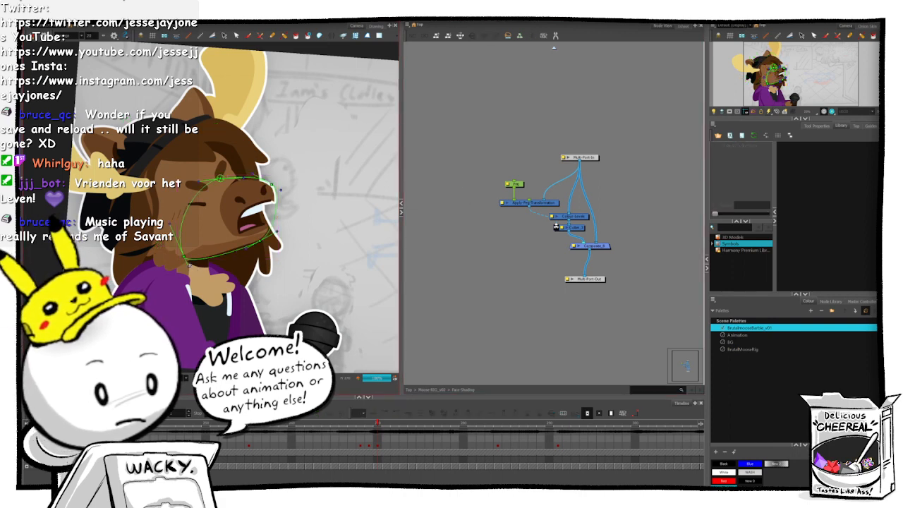
{"action": "left_click_drag", "start_coordinate": [190, 266], "coordinate": [196, 258]}
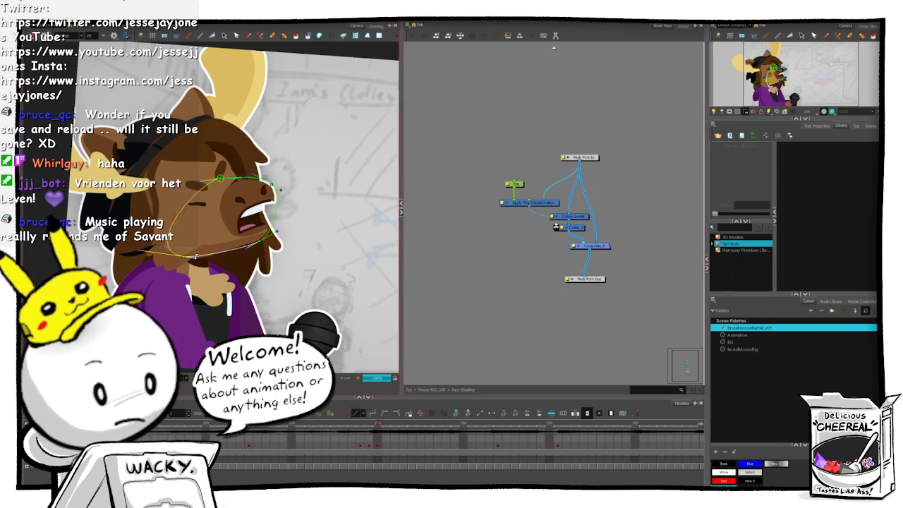
{"action": "left_click", "coordinate": [438, 245]}
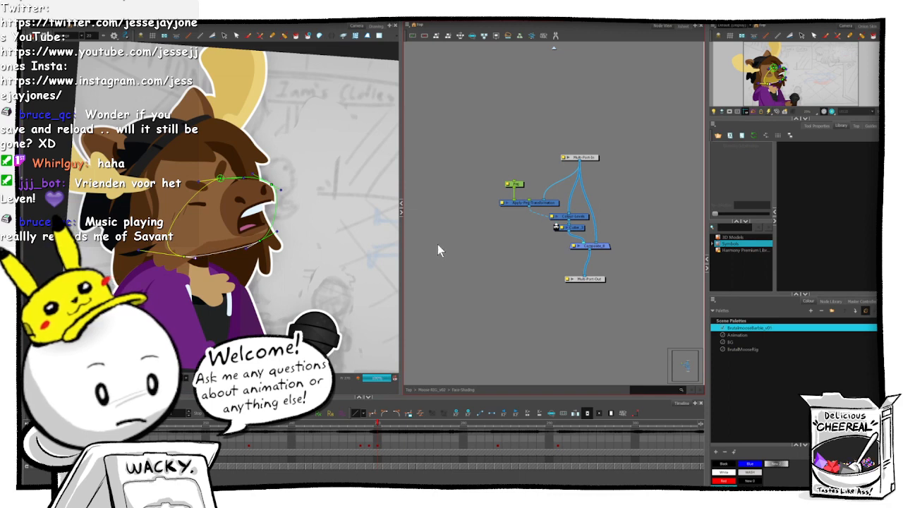
- Select the eye group and squash it slightly in height from its lower edge
{"action": "left_click", "coordinate": [347, 251]}
{"action": "scroll", "coordinate": [327, 207], "scroll_direction": "up", "scroll_amount": 5}
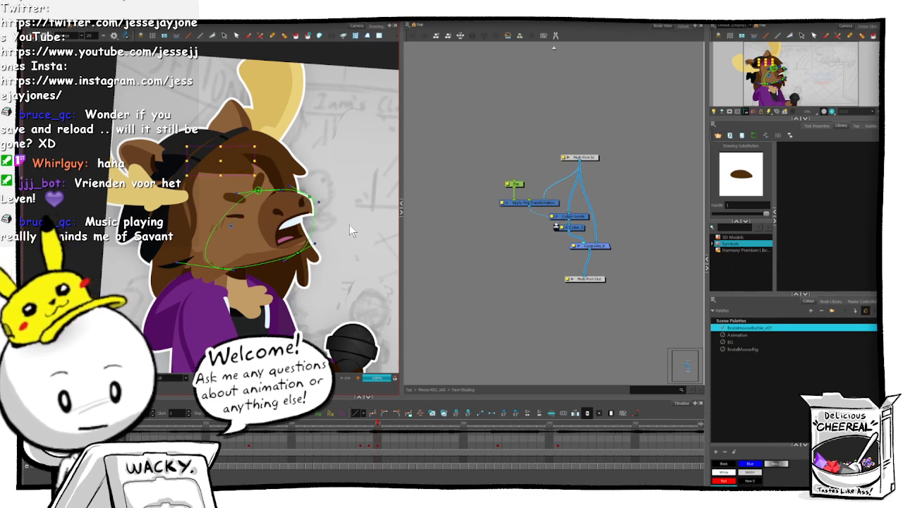
{"action": "key", "text": "ctrl+z"}
{"action": "key", "text": "b"}
{"action": "key", "text": "b"}
{"action": "key", "text": "b"}
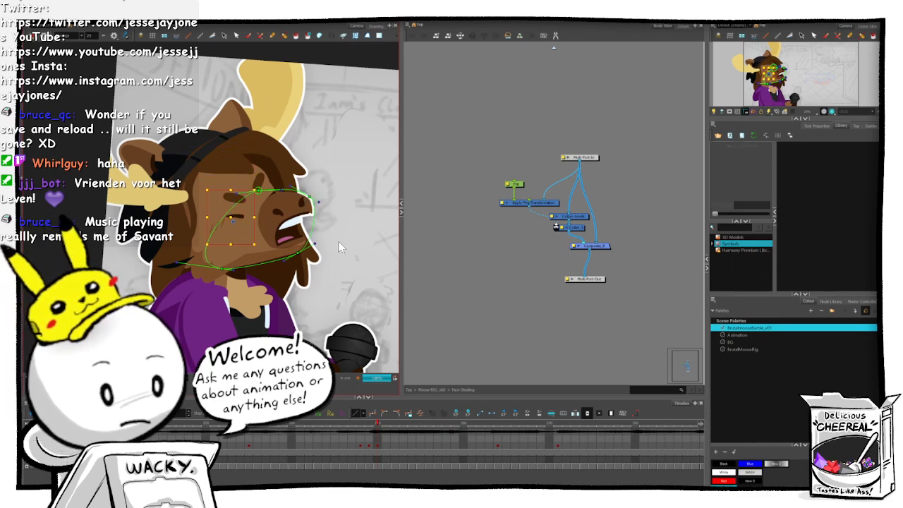
{"action": "left_click_drag", "start_coordinate": [354, 217], "coordinate": [345, 273]}
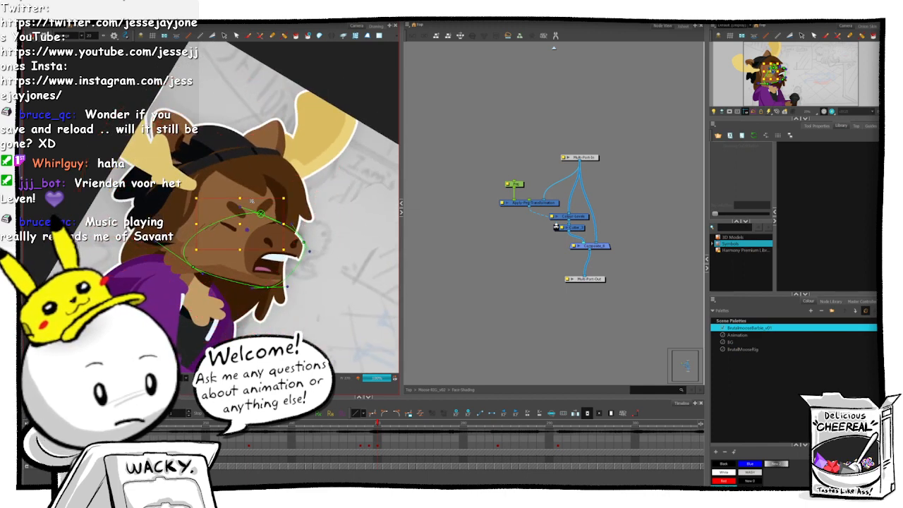
{"action": "left_click_drag", "start_coordinate": [241, 243], "coordinate": [241, 238]}
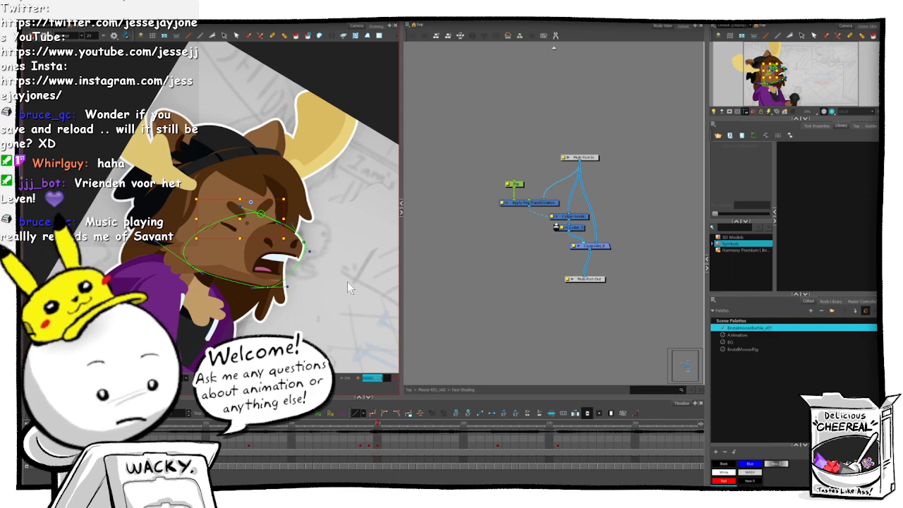
{"action": "left_click", "coordinate": [323, 305]}
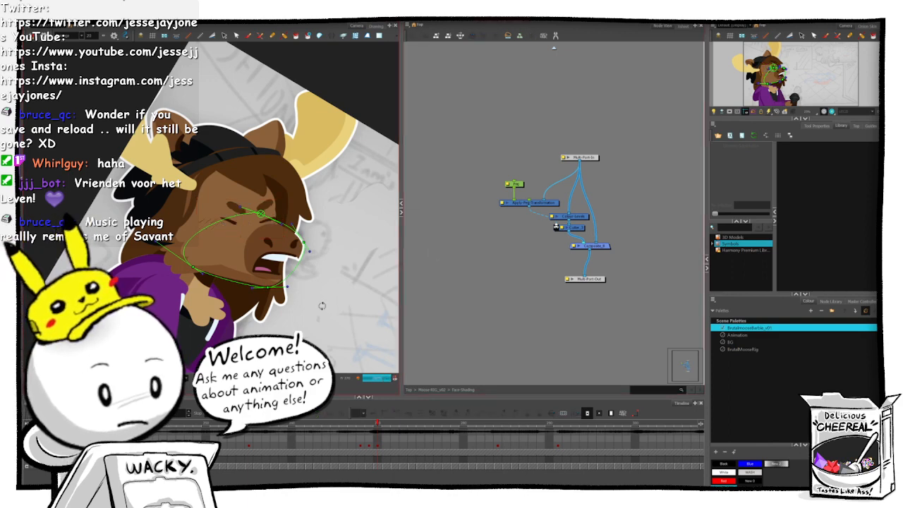
{"action": "left_click_drag", "start_coordinate": [331, 297], "coordinate": [350, 189]}
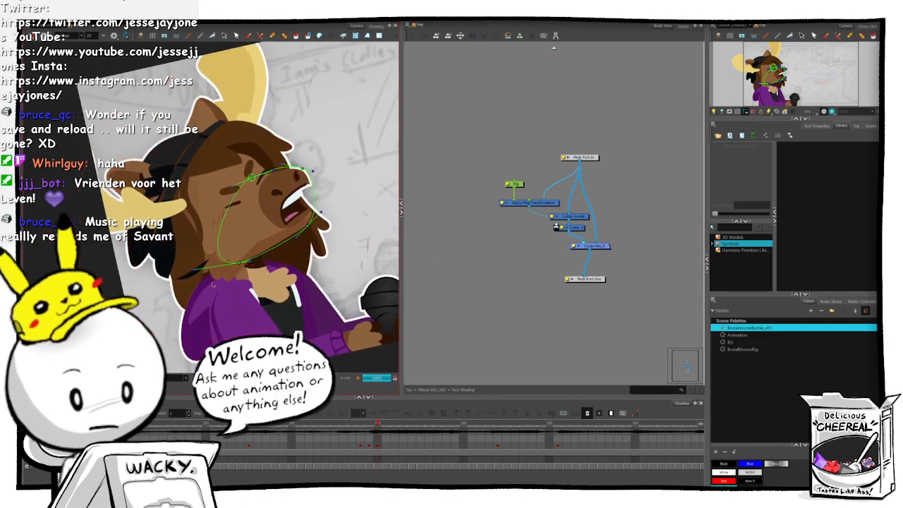
- Select the back hair and widen it slightly toward the back of the head
{"action": "left_click", "coordinate": [186, 253]}
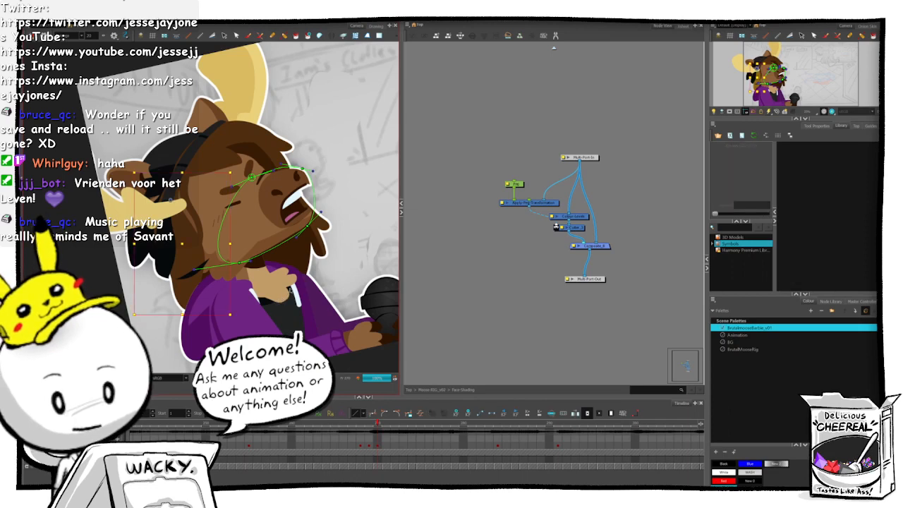
{"action": "left_click_drag", "start_coordinate": [319, 305], "coordinate": [280, 326]}
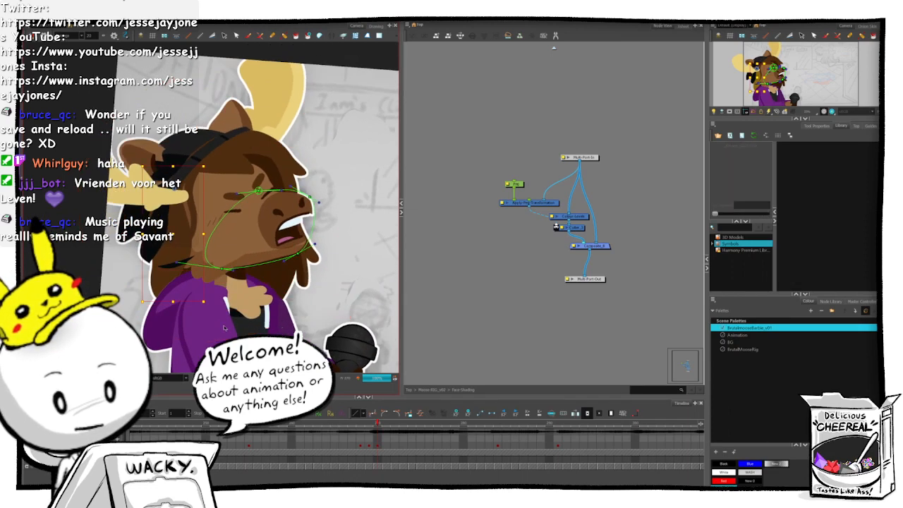
{"action": "left_click", "coordinate": [307, 295]}
{"action": "left_click_drag", "start_coordinate": [307, 295], "coordinate": [301, 302]}
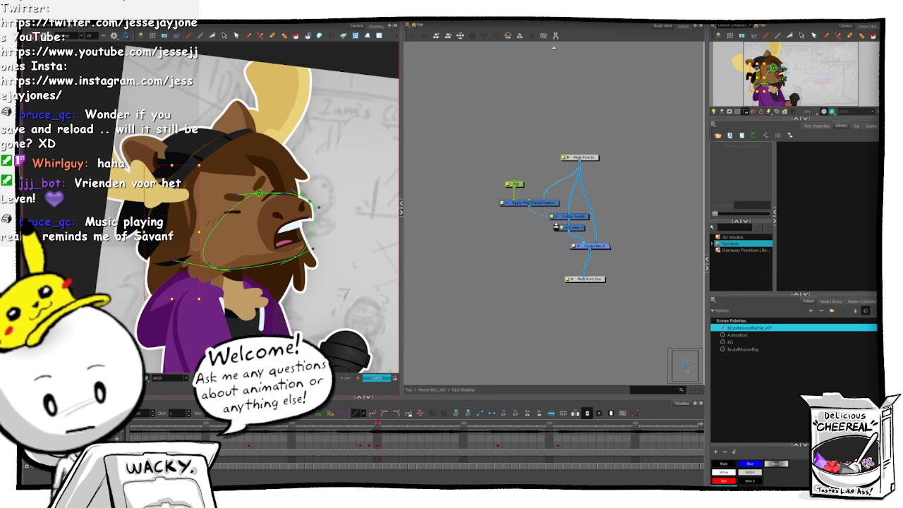
{"action": "left_click_drag", "start_coordinate": [143, 298], "coordinate": [136, 294]}
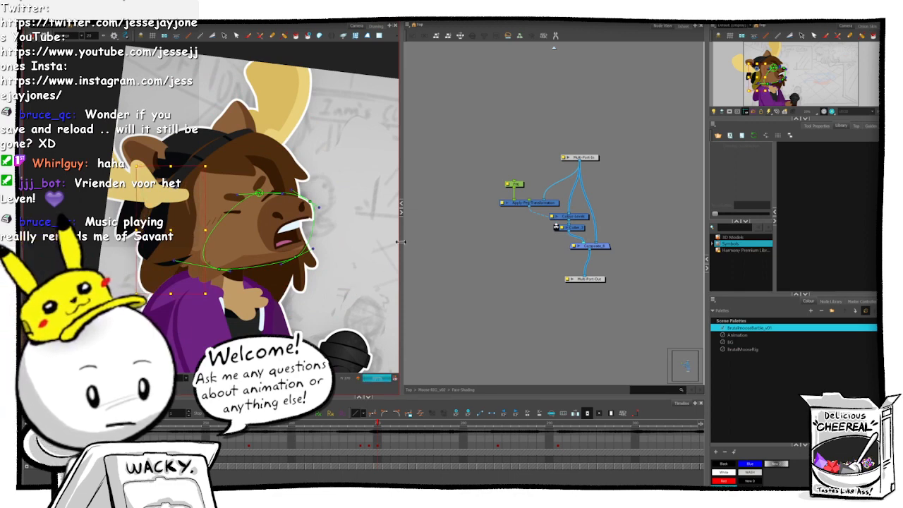
{"action": "left_click", "coordinate": [427, 219]}
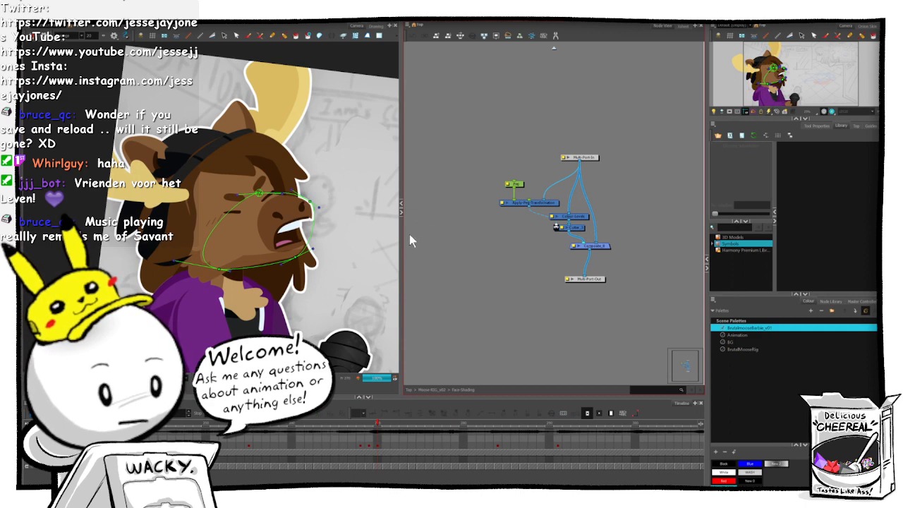
- Compare the leaned-back pose with the previous frame by flipping between the two
{"action": "key", "text": "comma"}
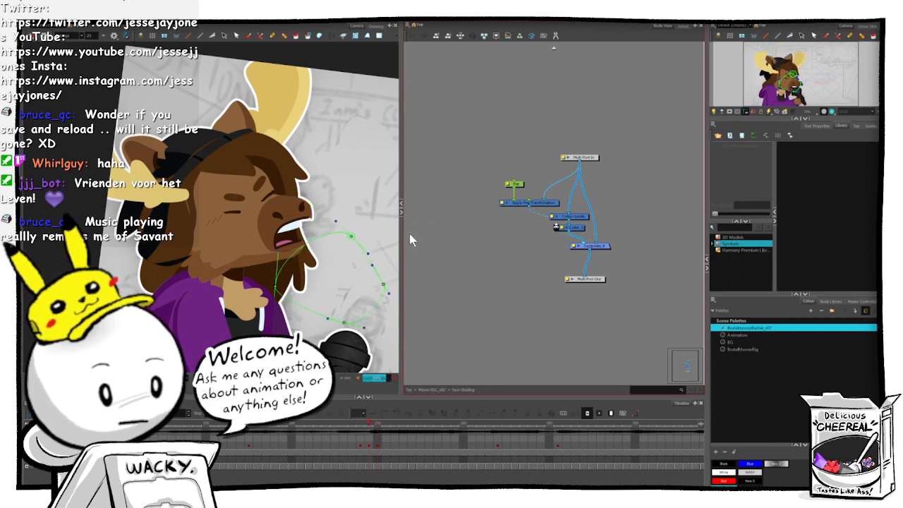
{"action": "key", "text": "period"}
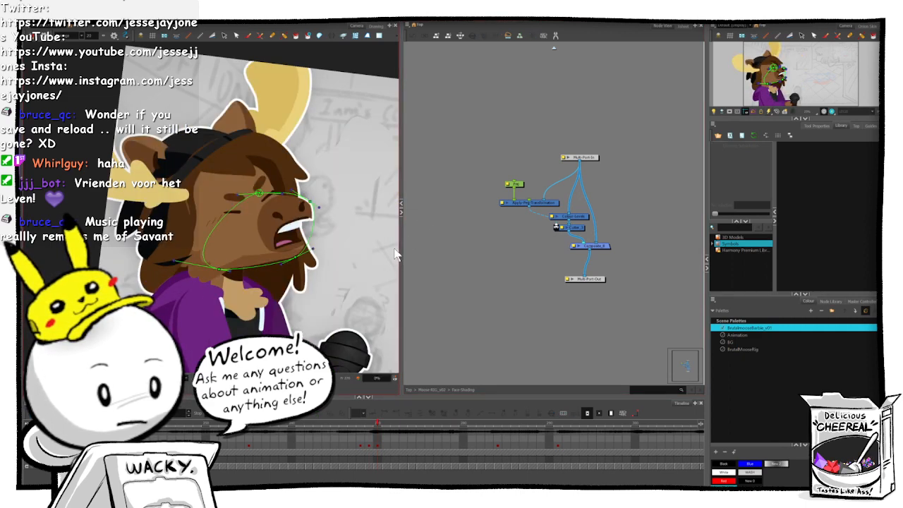
{"action": "key", "text": "comma"}
{"action": "key", "text": "period"}
{"action": "key", "text": "comma"}
{"action": "key", "text": "period"}
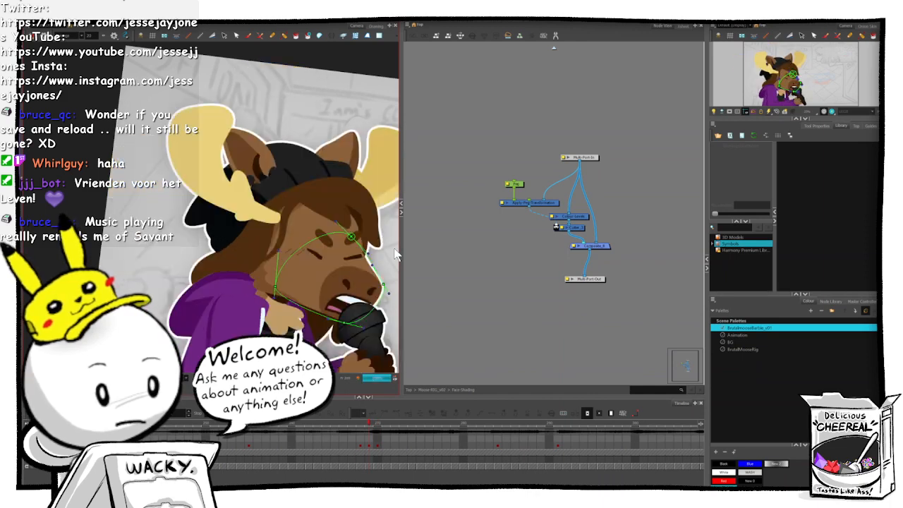
{"action": "key", "text": "comma"}
{"action": "key", "text": "period"}
{"action": "key", "text": "period"}
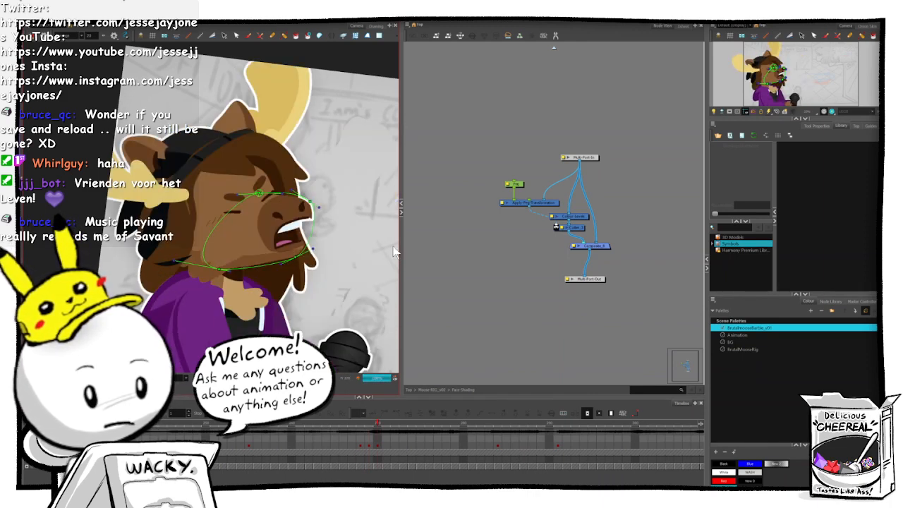
- Show the side hair strand's deformer, pull its lower tip slightly forward toward the face, and compare with the previous frame
{"action": "left_click", "coordinate": [248, 68]}
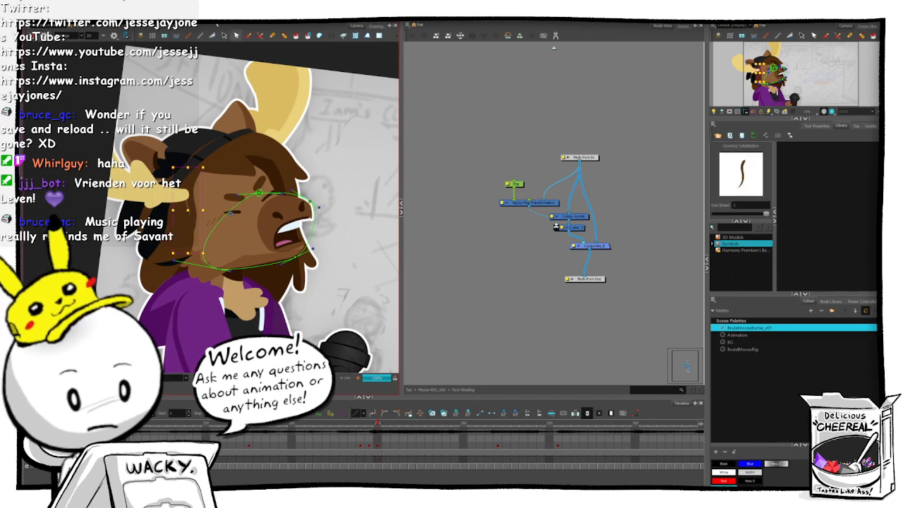
{"action": "key", "text": "shift+c"}
{"action": "key", "text": "shift+F11"}
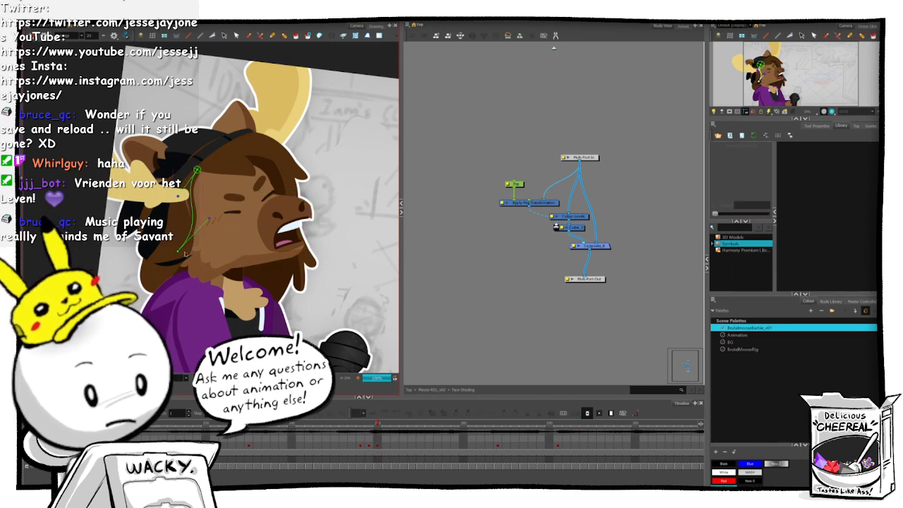
{"action": "left_click_drag", "start_coordinate": [179, 252], "coordinate": [187, 252]}
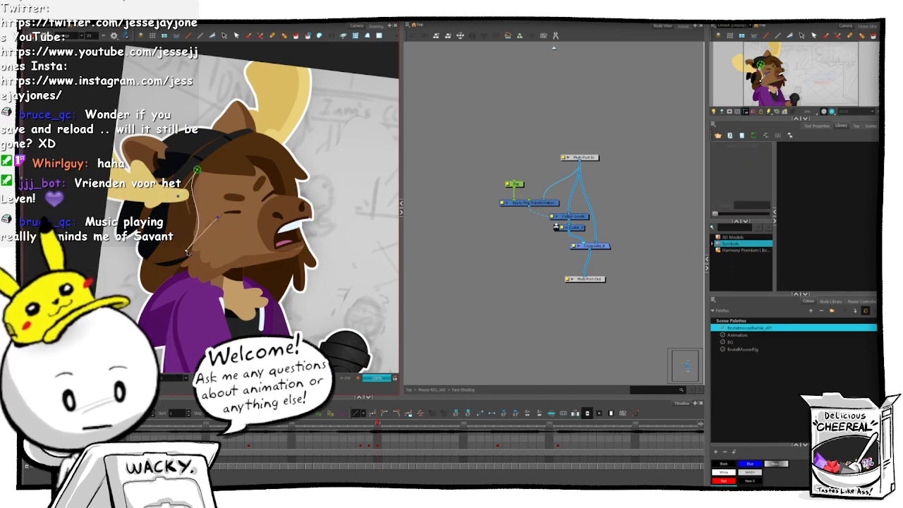
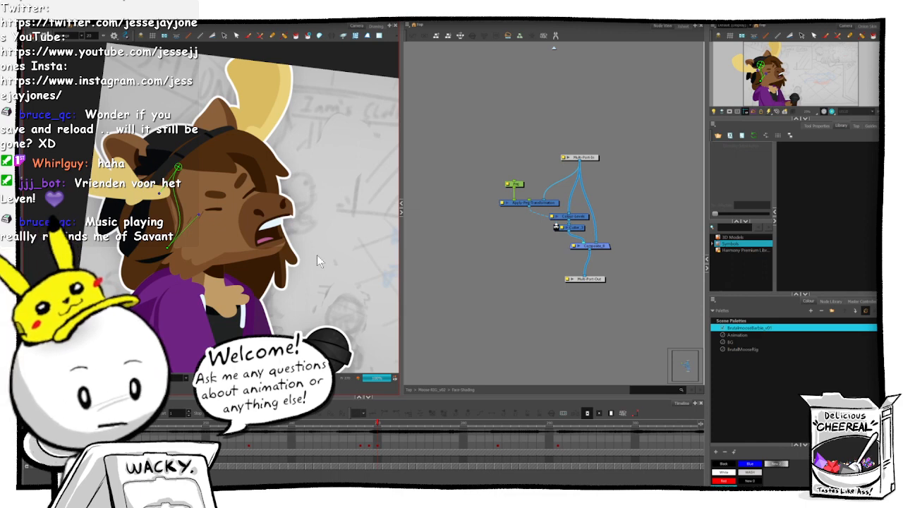
{"action": "key", "text": "comma"}
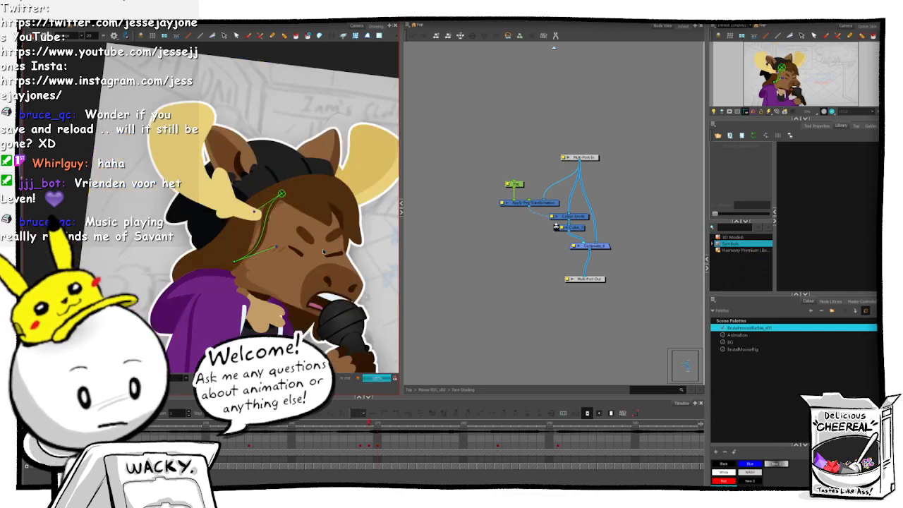
{"action": "key", "text": "period"}
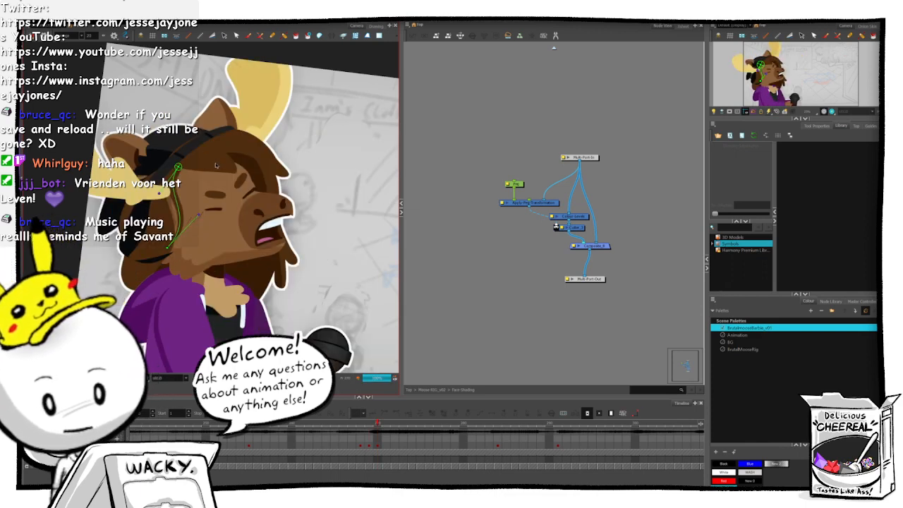
- Select the fringe's parent, rotate the fringe slightly counterclockwise, and compare the pose with the previous frame
{"action": "left_click", "coordinate": [235, 171]}
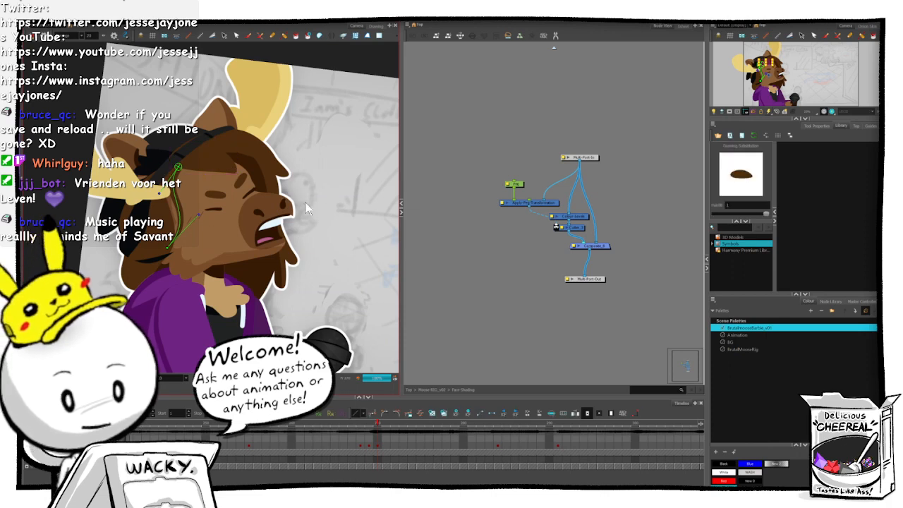
{"action": "key", "text": "b"}
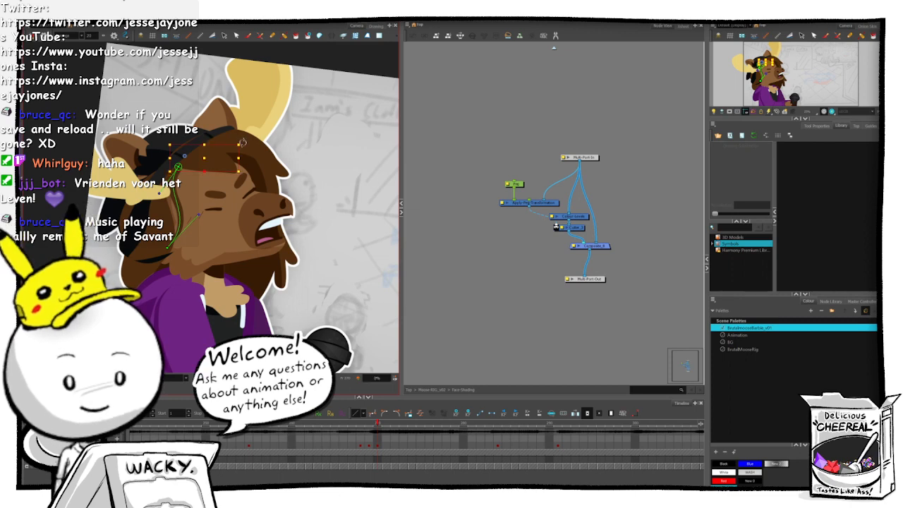
{"action": "mouse_move", "coordinate": [244, 142]}
{"action": "left_mouse_down"}
{"action": "mouse_move", "coordinate": [240, 134]}
{"action": "mouse_move", "coordinate": [211, 160]}
{"action": "left_mouse_up"}
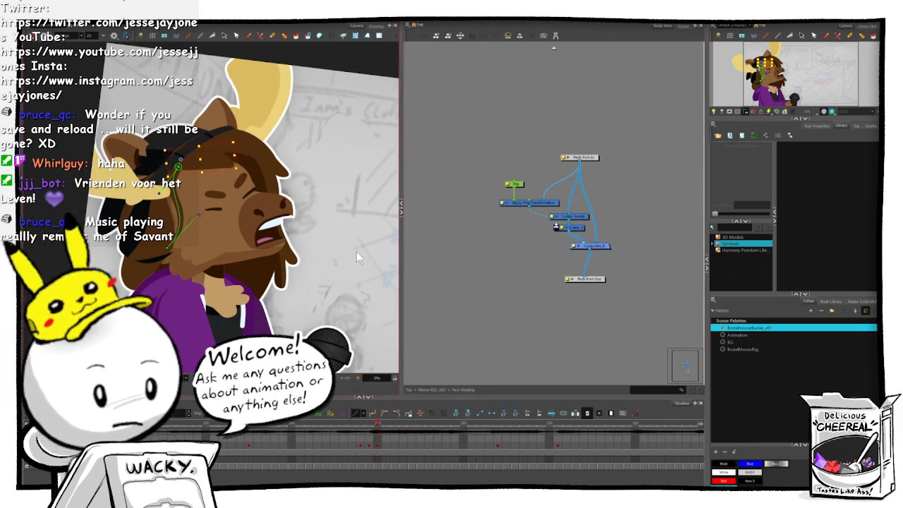
{"action": "key", "text": "comma"}
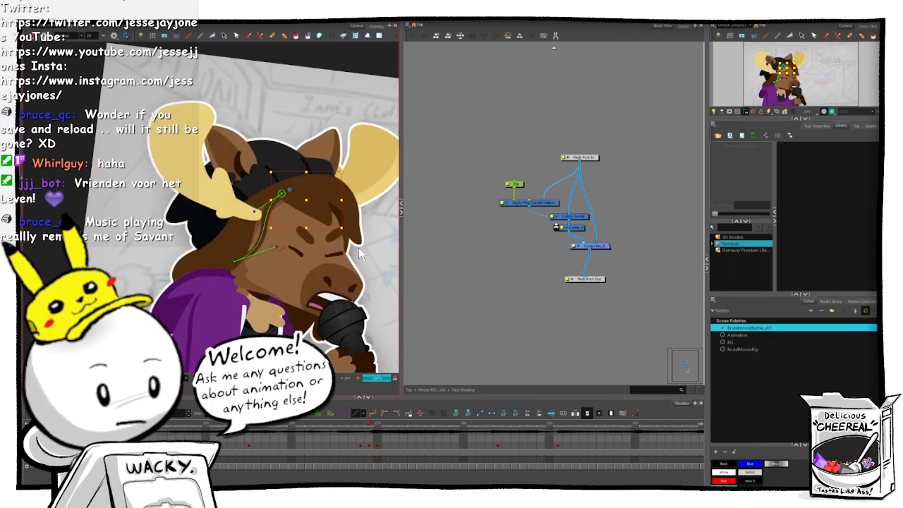
{"action": "key", "text": "period"}
{"action": "key", "text": "comma"}
{"action": "key", "text": "period"}
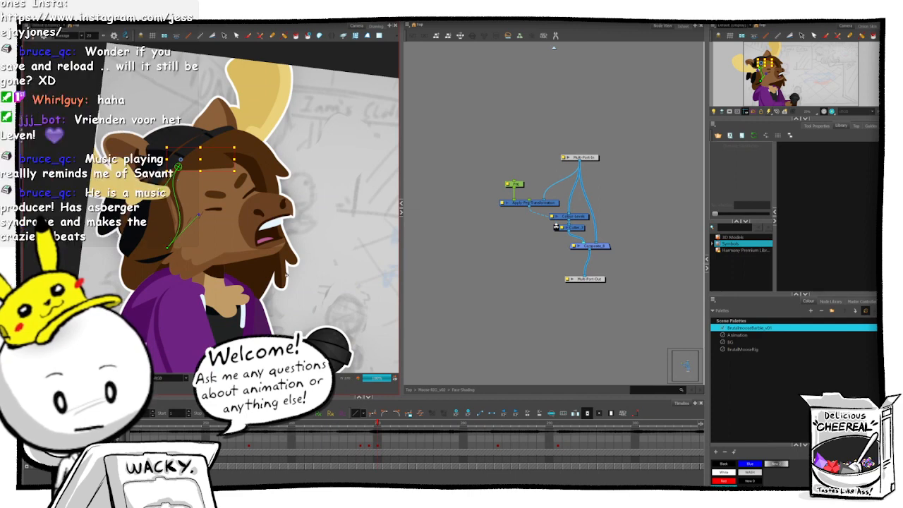
- Move the neck piece beneath the jaw slightly down
{"action": "left_click", "coordinate": [216, 273]}
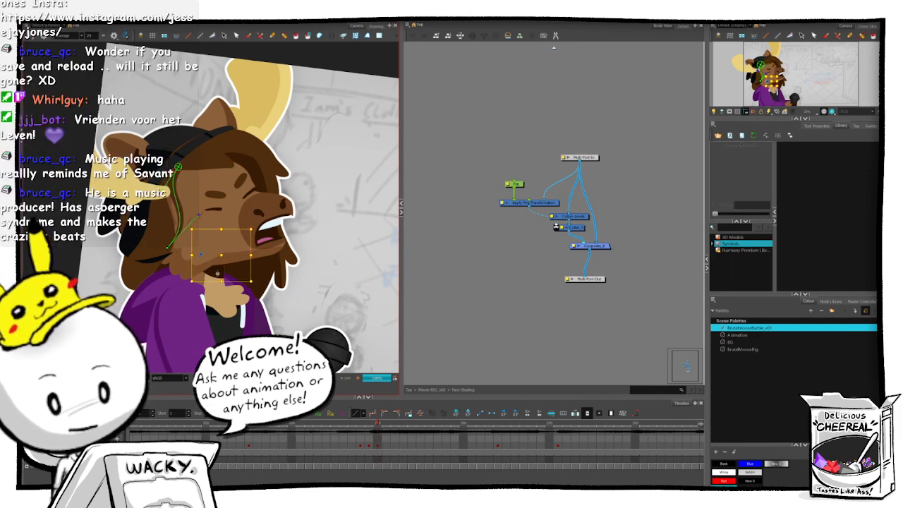
{"action": "left_click_drag", "start_coordinate": [218, 273], "coordinate": [217, 276]}
{"action": "left_click", "coordinate": [445, 268]}
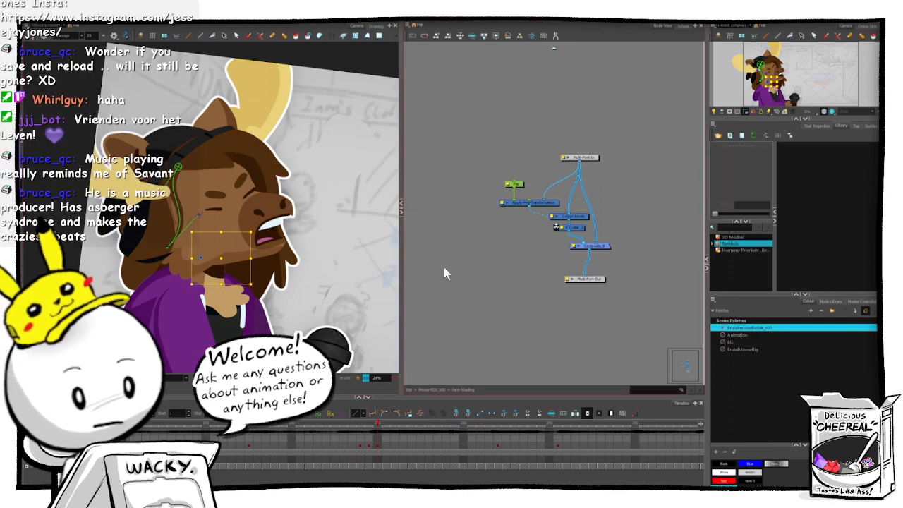
- Clear the neck piece selection and compare the leaned-back pose with the previous frame by flipping between the two
{"action": "left_click", "coordinate": [350, 279]}
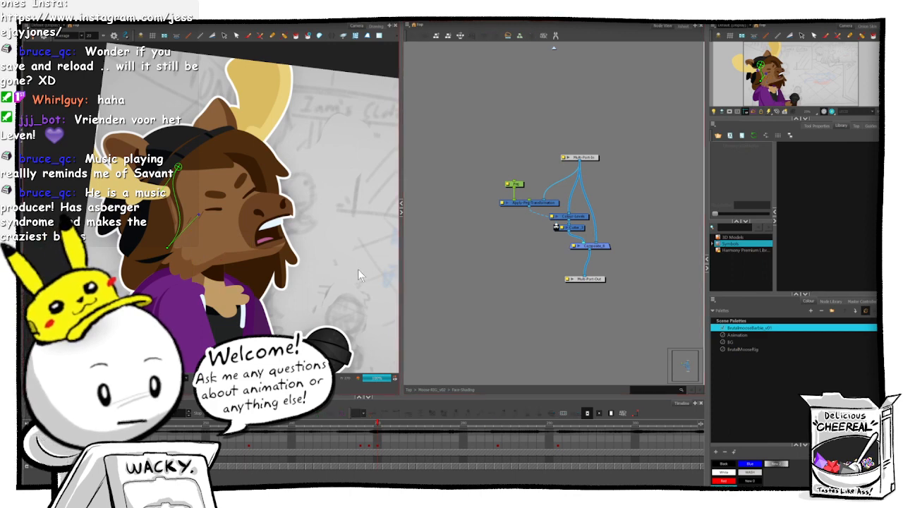
{"action": "key", "text": "comma"}
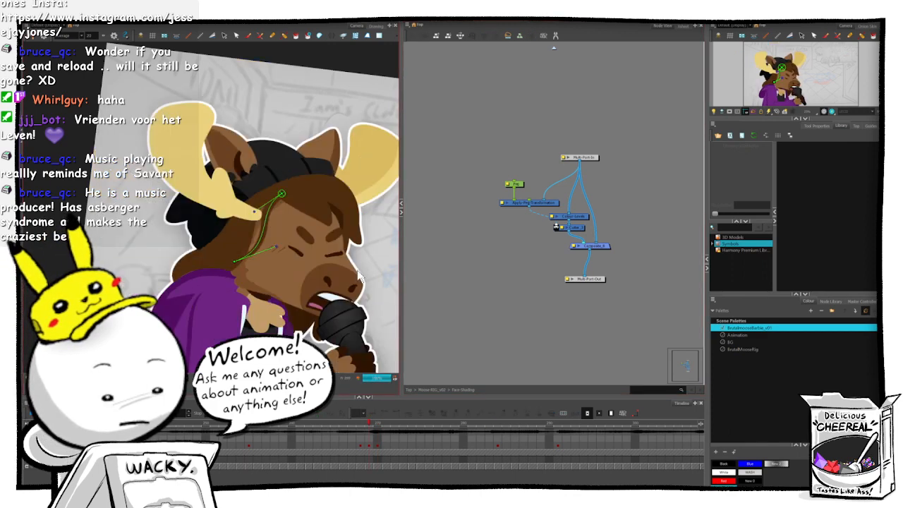
{"action": "key", "text": "period"}
{"action": "key", "text": "comma"}
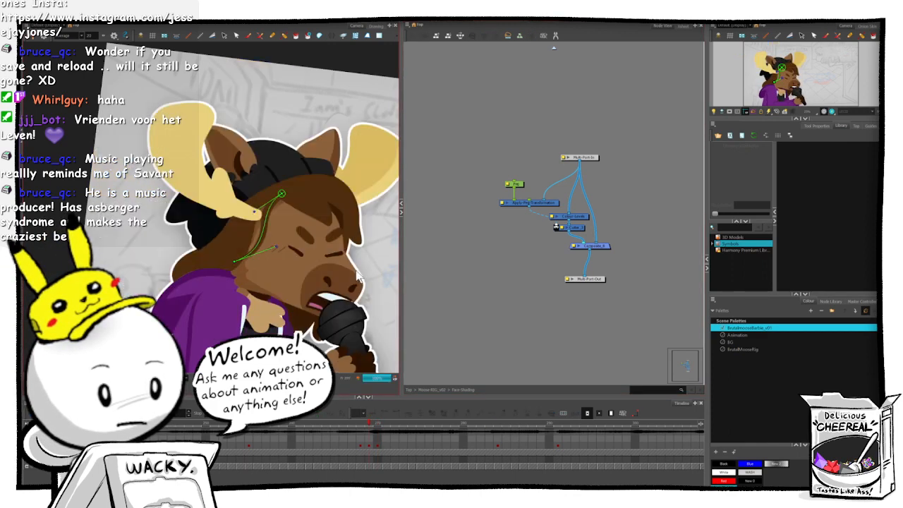
{"action": "key", "text": "period"}
{"action": "key", "text": "comma"}
{"action": "key", "text": "period"}
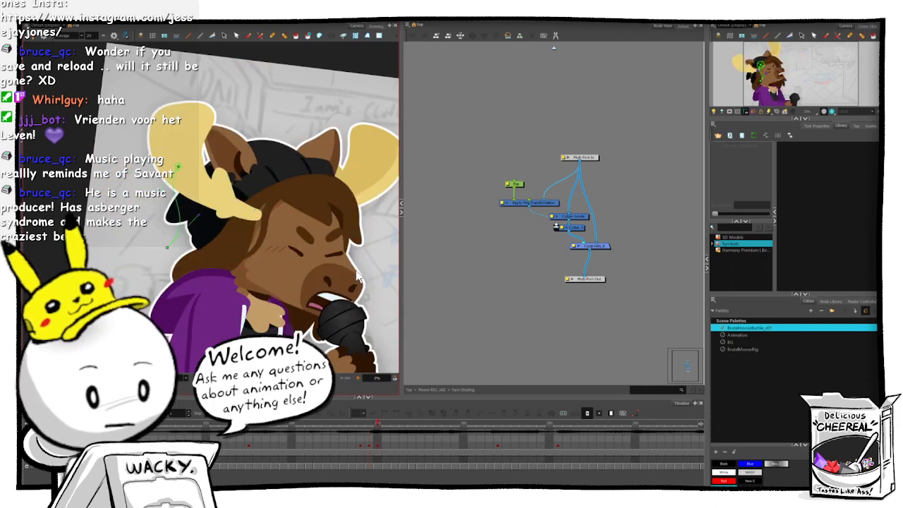
{"action": "key", "text": "comma"}
{"action": "key", "text": "period"}
{"action": "key", "text": "comma"}
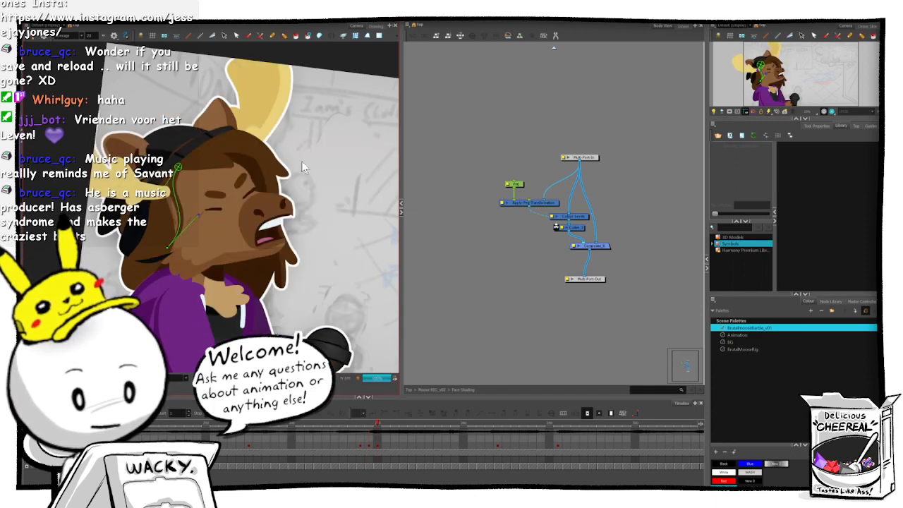
- Adjust the upright antler slightly and save the scene, checking the key against the previous frame
{"action": "left_click", "coordinate": [271, 104]}
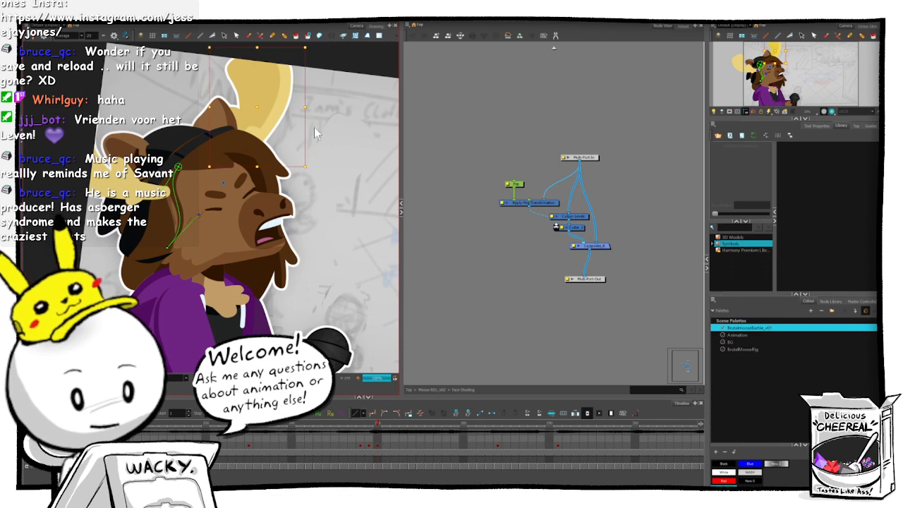
{"action": "mouse_move", "coordinate": [351, 148]}
{"action": "left_mouse_down"}
{"action": "mouse_move", "coordinate": [304, 144]}
{"action": "mouse_move", "coordinate": [344, 151]}
{"action": "left_mouse_up"}
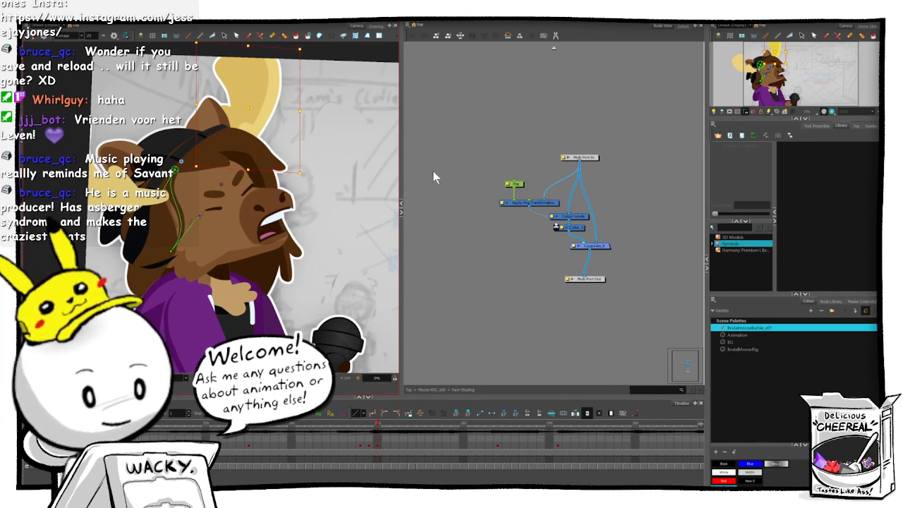
{"action": "left_click", "coordinate": [442, 243]}
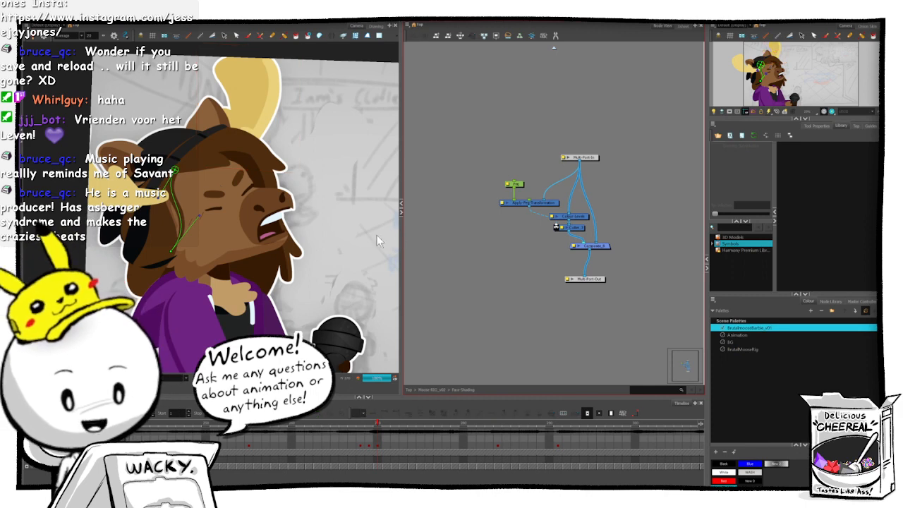
{"action": "key", "text": "ctrl+s"}
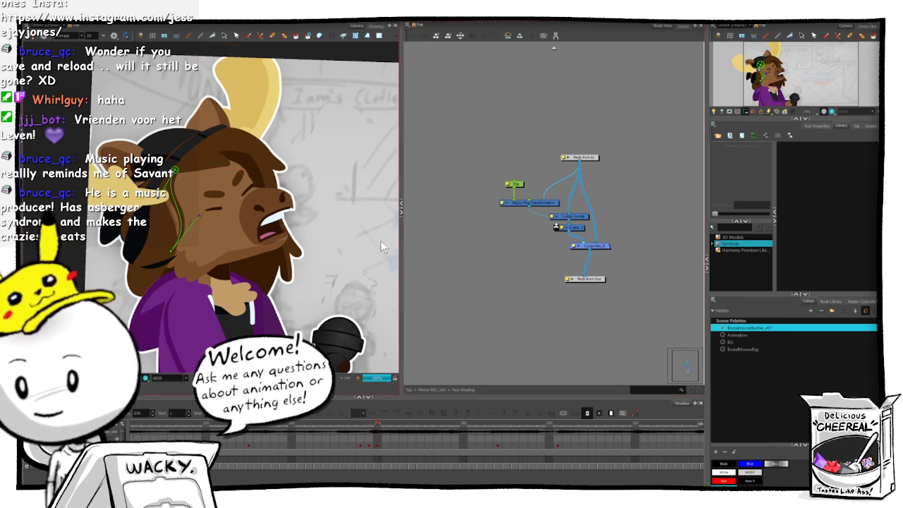
{"action": "key", "text": "comma"}
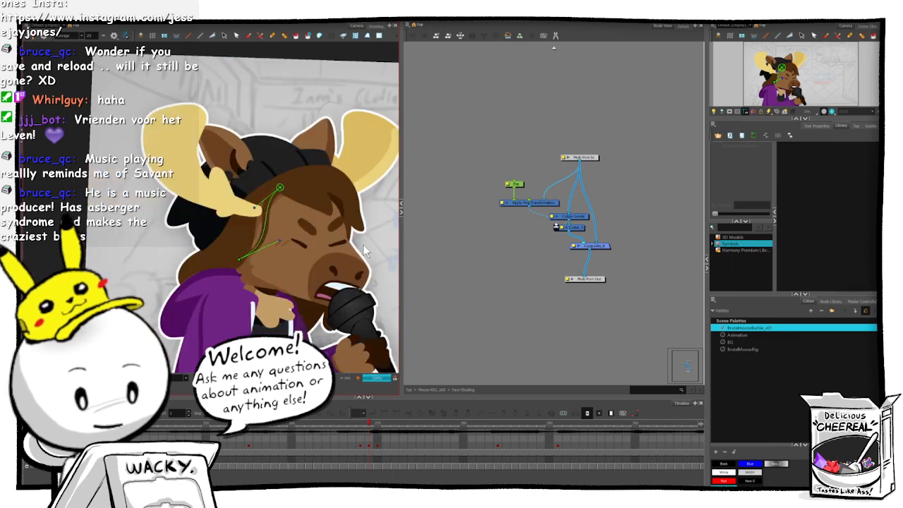
{"action": "key", "text": "period"}
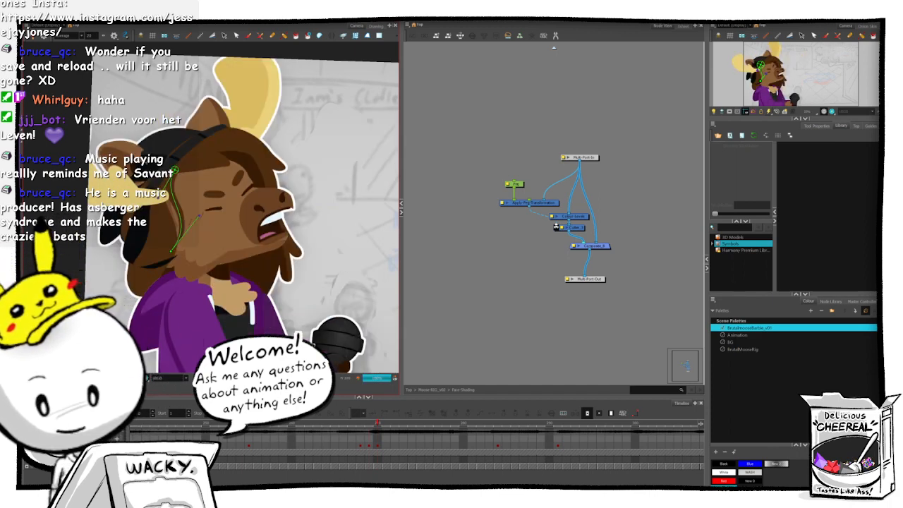
- Locate the hat-back shading's parent in the node network, show the hat's deformer controls, and nudge the upper control point slightly up
{"action": "key", "text": "ctrl+z"}
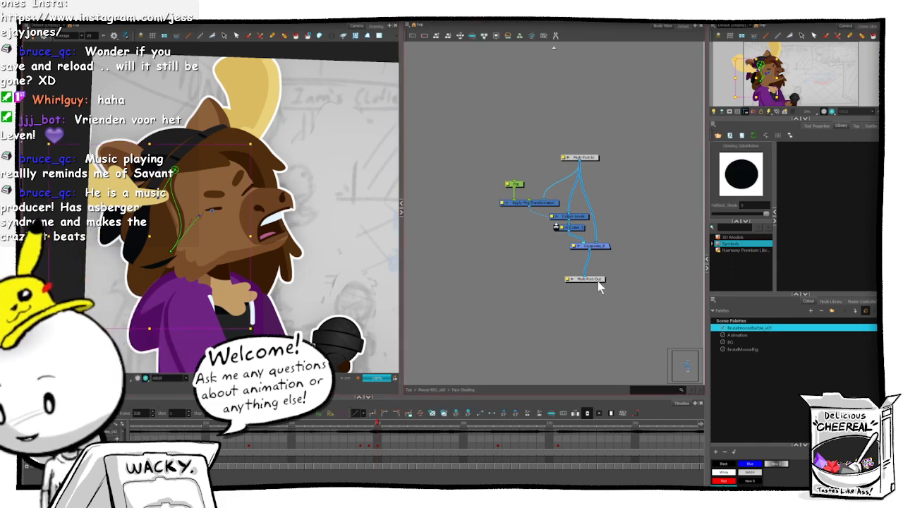
{"action": "key", "text": "ctrl+shift+e"}
{"action": "key", "text": "o"}
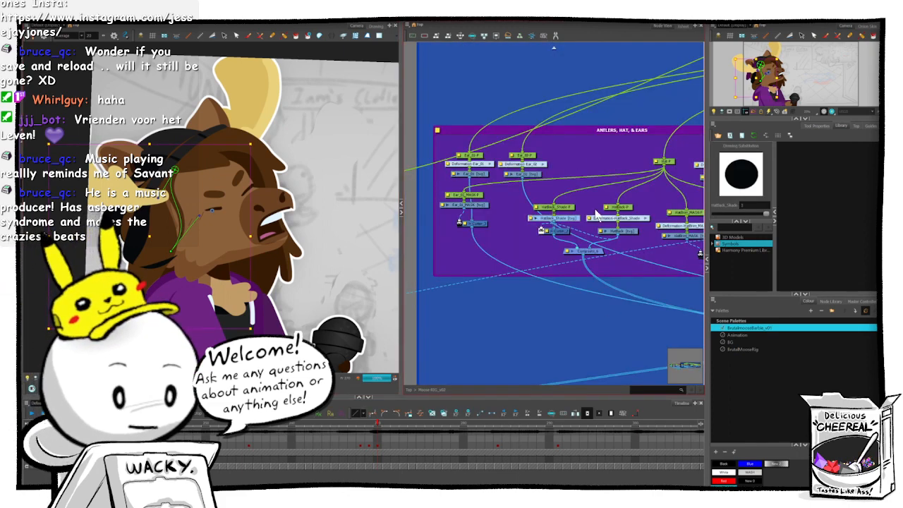
{"action": "left_click", "coordinate": [570, 214]}
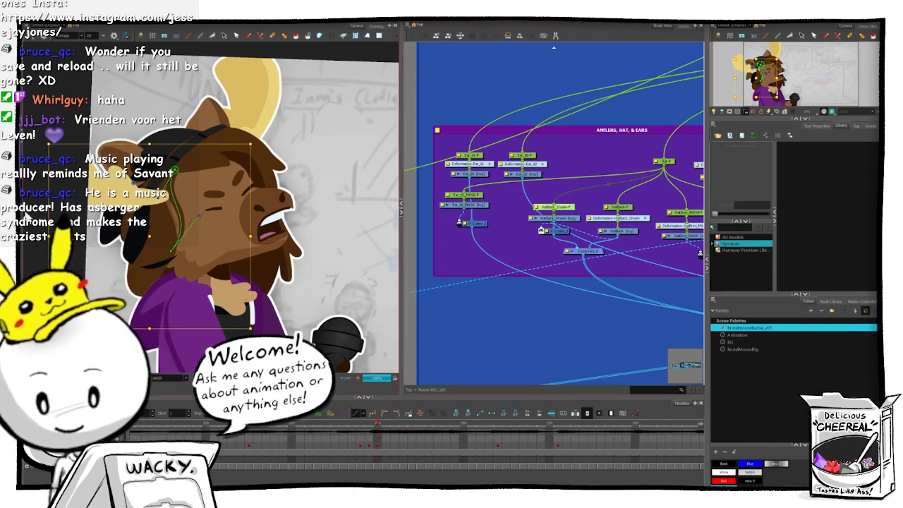
{"action": "left_click", "coordinate": [134, 181]}
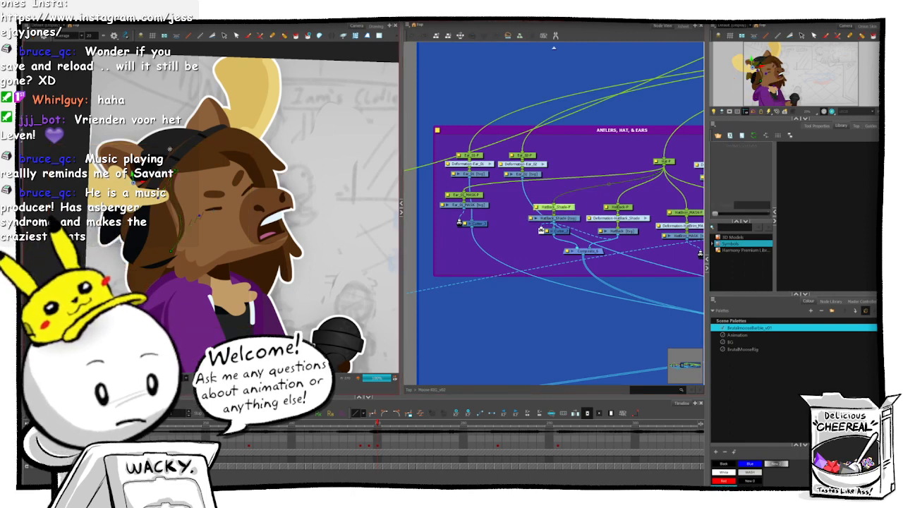
{"action": "left_click_drag", "start_coordinate": [170, 153], "coordinate": [170, 152]}
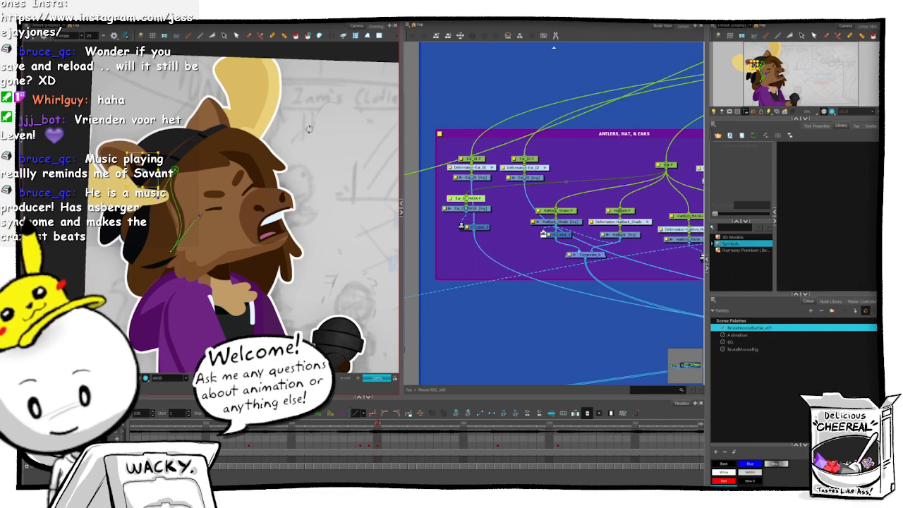
- Stretch the ear mask over the hat very slightly toward the forehead and clear the selection
{"action": "left_click_drag", "start_coordinate": [306, 126], "coordinate": [302, 190]}
{"action": "mouse_move", "coordinate": [294, 120]}
{"action": "left_mouse_down"}
{"action": "mouse_move", "coordinate": [316, 147]}
{"action": "mouse_move", "coordinate": [304, 128]}
{"action": "left_mouse_up"}
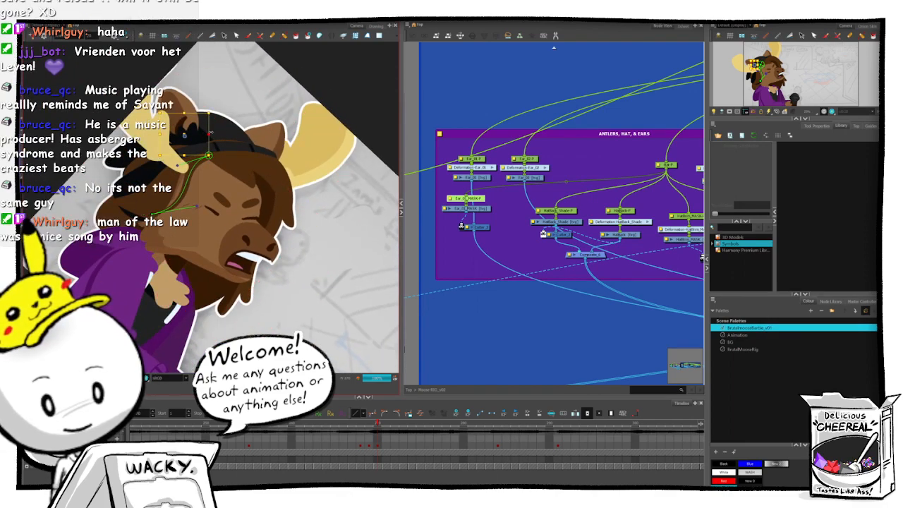
{"action": "left_click_drag", "start_coordinate": [210, 134], "coordinate": [212, 134]}
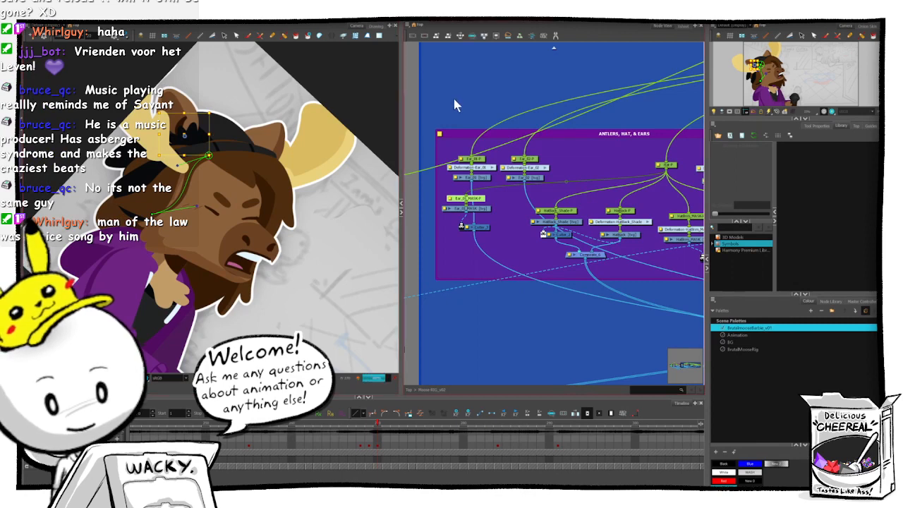
{"action": "left_click", "coordinate": [314, 278]}
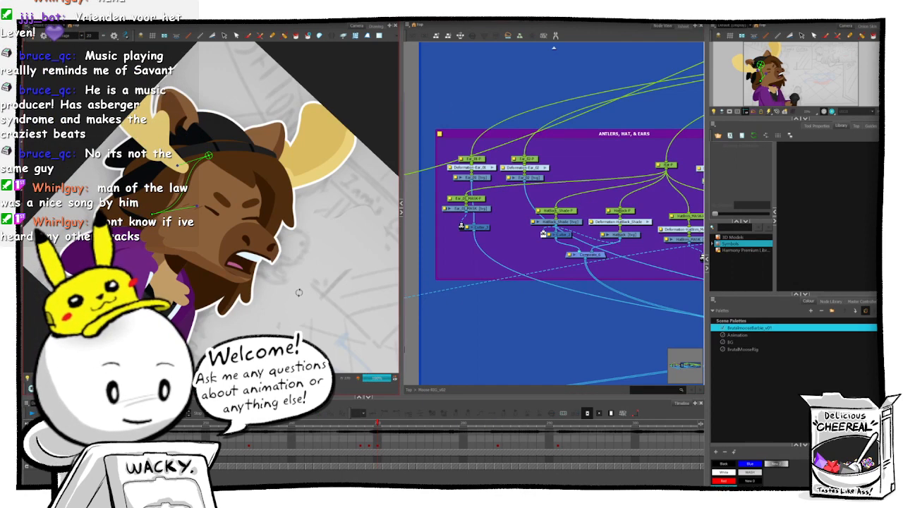
{"action": "left_click_drag", "start_coordinate": [307, 297], "coordinate": [331, 295]}
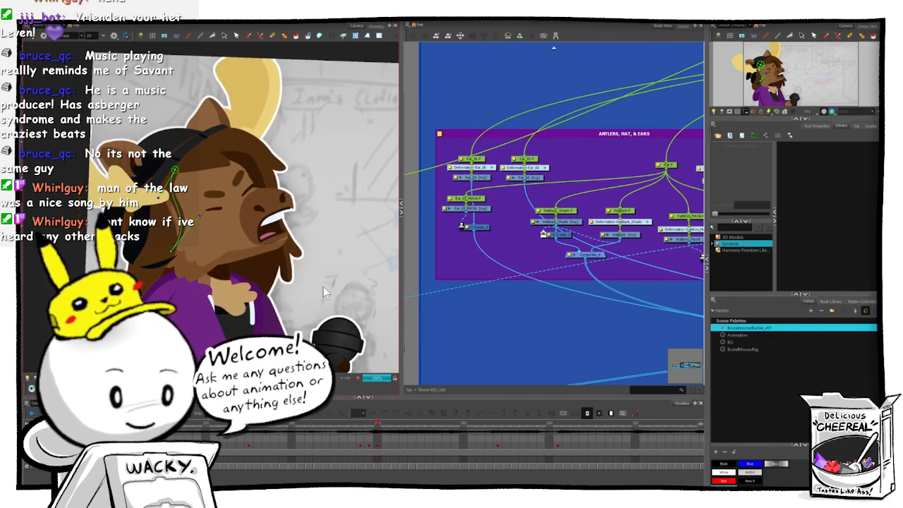
- Check the adjusted hat and ear by flipping between the leaned-back key and the previous frame
{"action": "left_click_drag", "start_coordinate": [326, 296], "coordinate": [319, 280]}
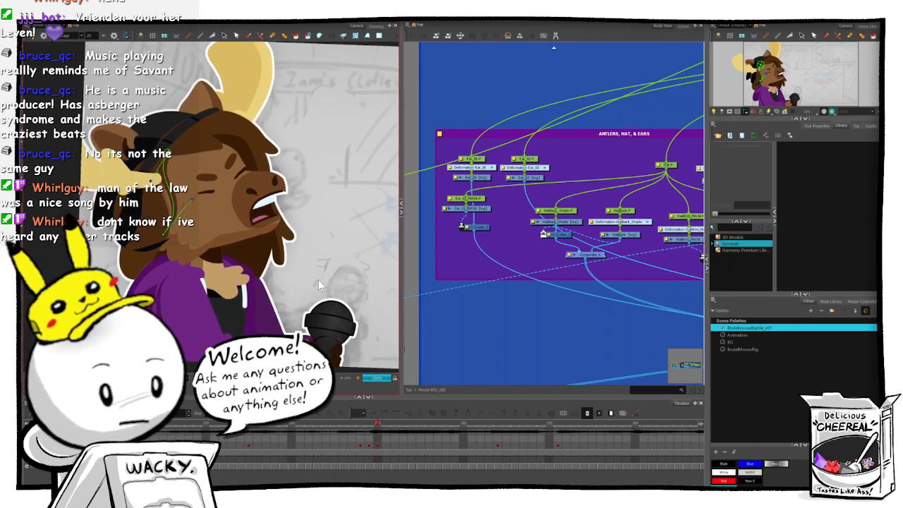
{"action": "key", "text": "comma"}
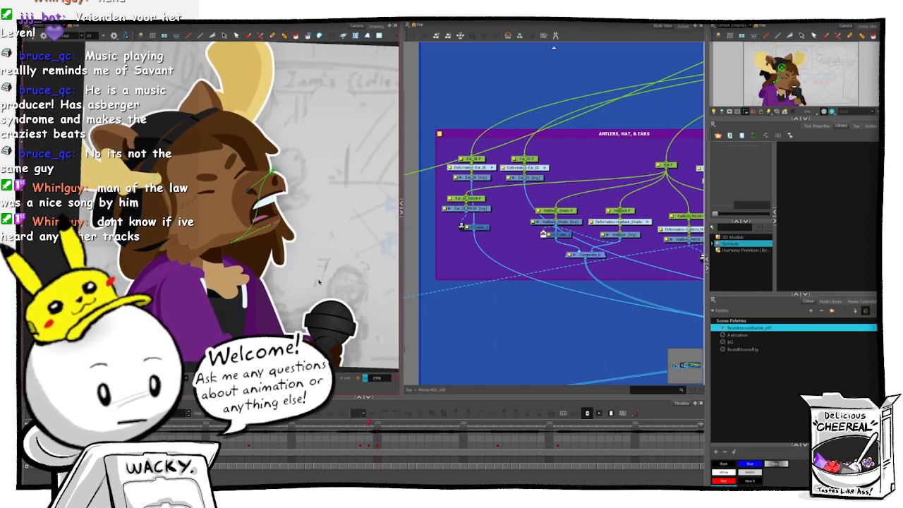
{"action": "key", "text": "period"}
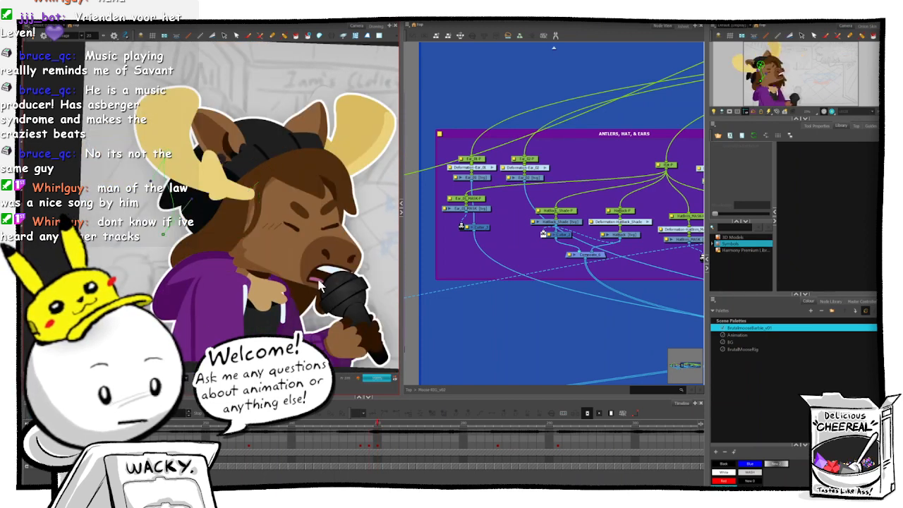
{"action": "key", "text": "comma"}
{"action": "key", "text": "period"}
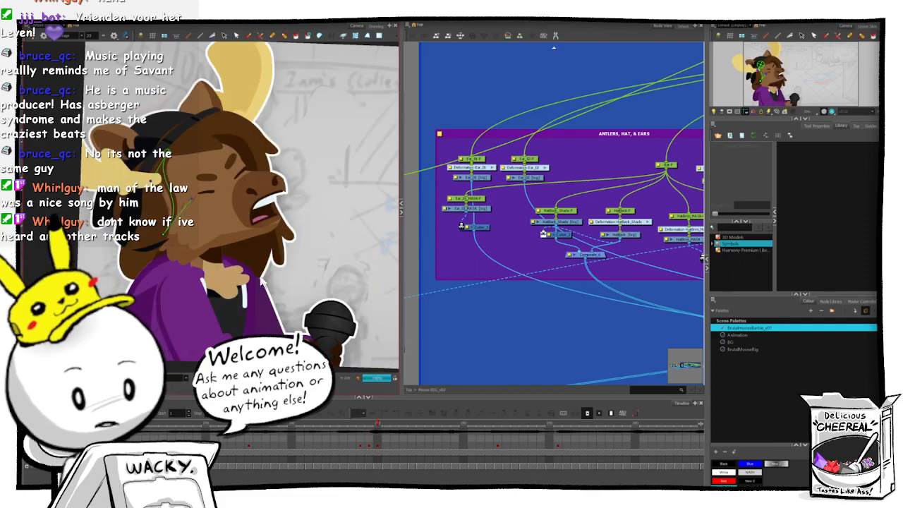
- Rotate the chest fur tuft slightly clockwise and compare the key repeatedly with the previous frame
{"action": "left_click", "coordinate": [252, 302]}
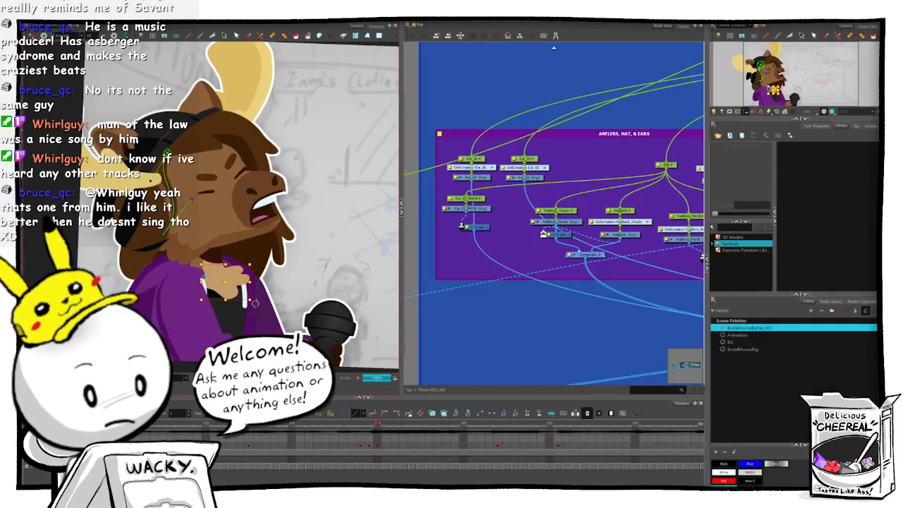
{"action": "left_click_drag", "start_coordinate": [255, 304], "coordinate": [253, 316]}
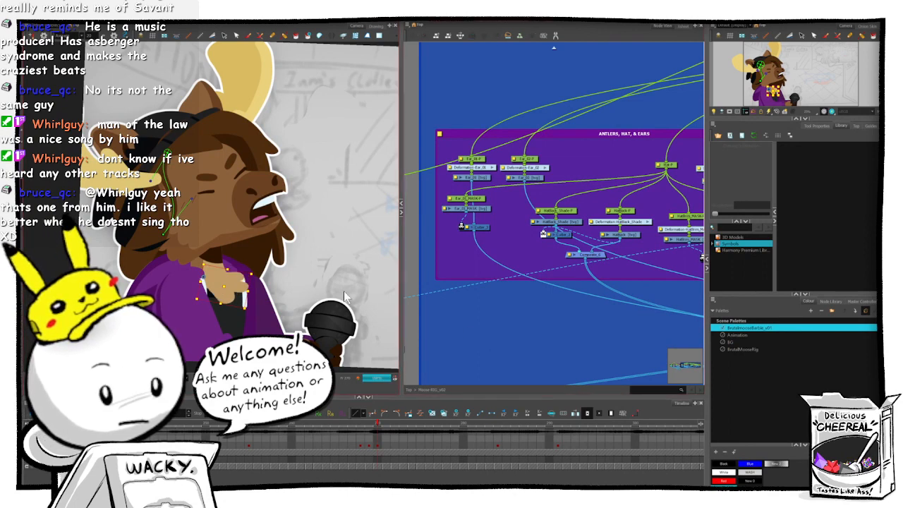
{"action": "key", "text": "comma"}
{"action": "key", "text": "comma"}
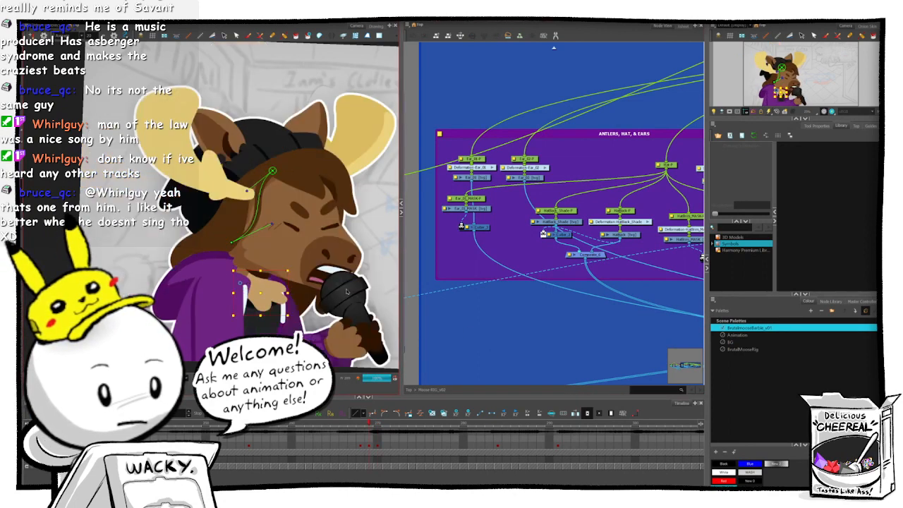
{"action": "key", "text": "period"}
{"action": "key", "text": "period"}
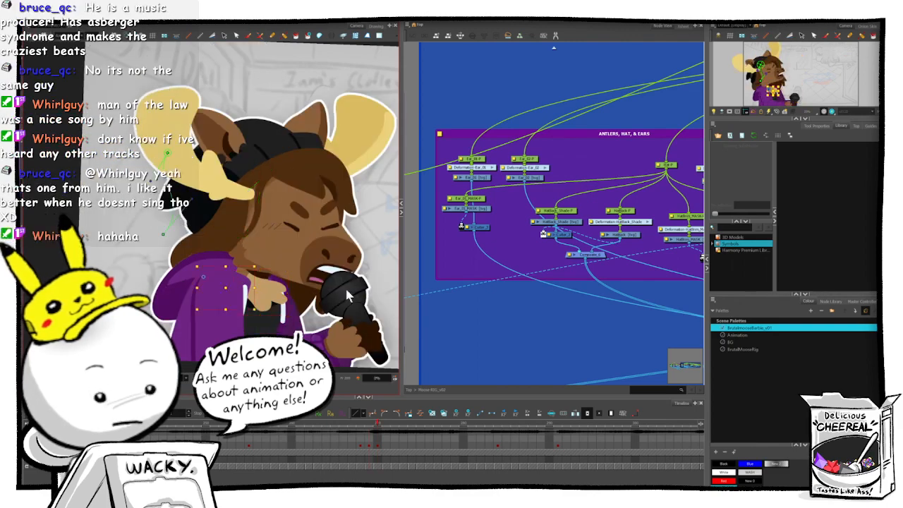
{"action": "key", "text": "comma"}
{"action": "key", "text": "period"}
{"action": "key", "text": "comma"}
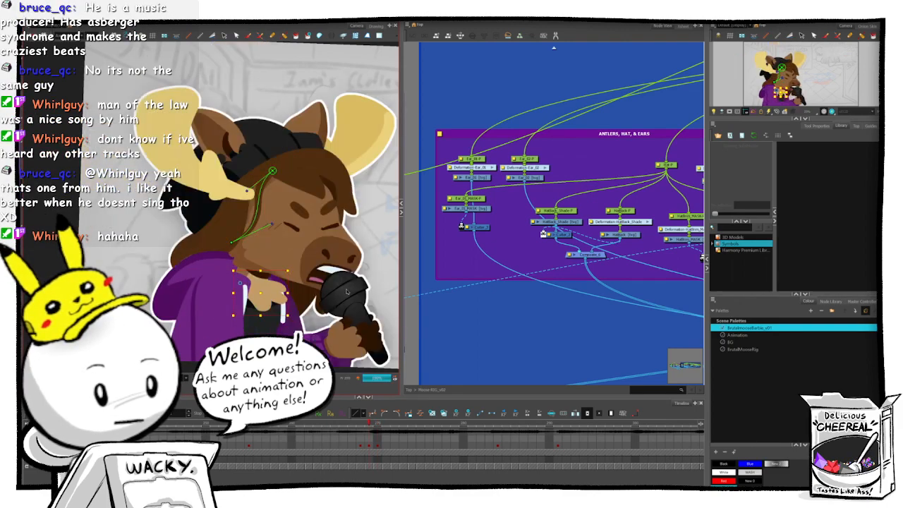
{"action": "key", "text": "period"}
{"action": "key", "text": "comma"}
{"action": "key", "text": "period"}
{"action": "key", "text": "comma"}
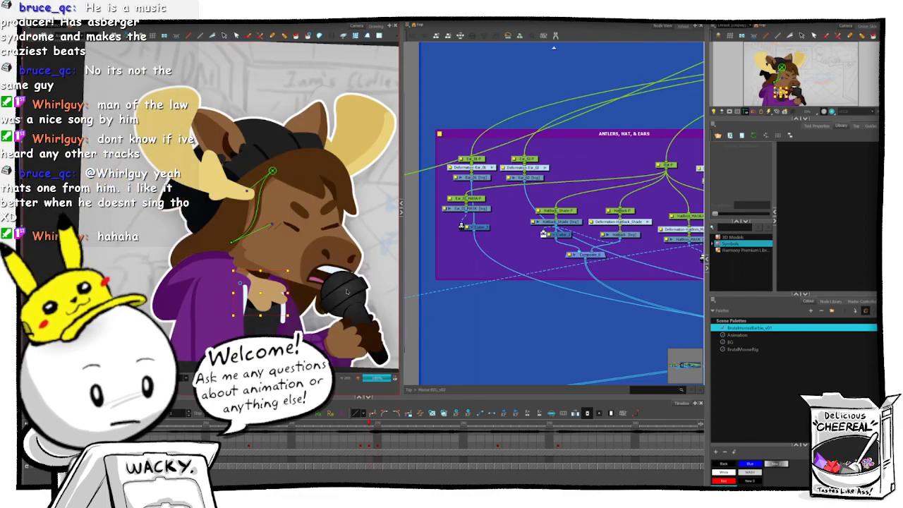
{"action": "key", "text": "period"}
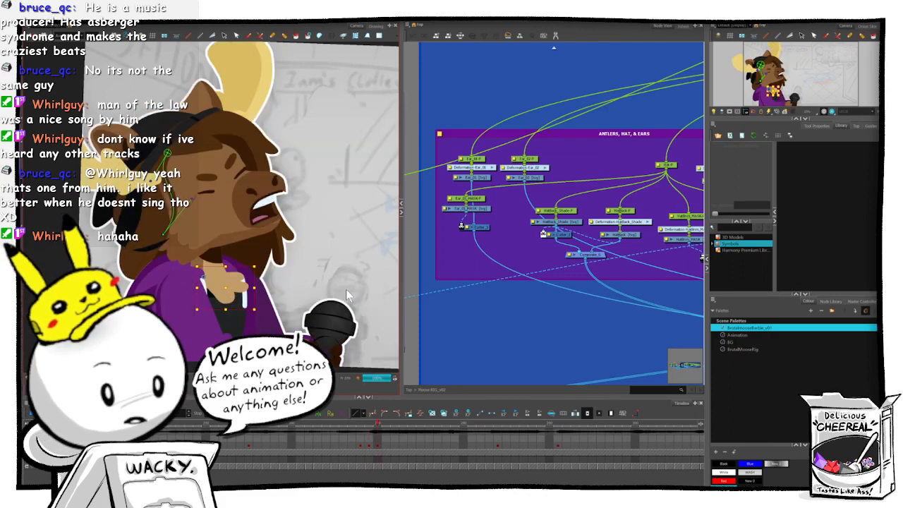
- Compare the current key with the earlier leaned-back key on the timeline, inspect the hat-back shading, and clear the selection
{"action": "left_click", "coordinate": [360, 426]}
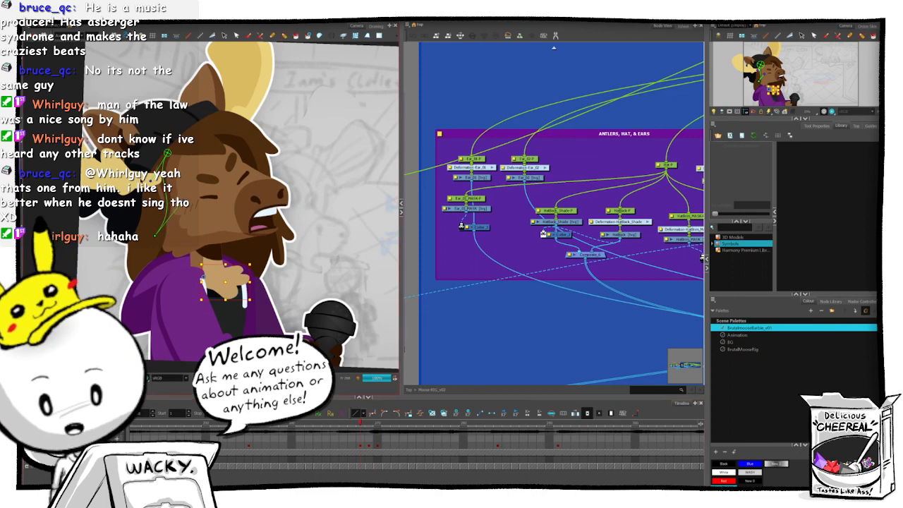
{"action": "left_click", "coordinate": [378, 423]}
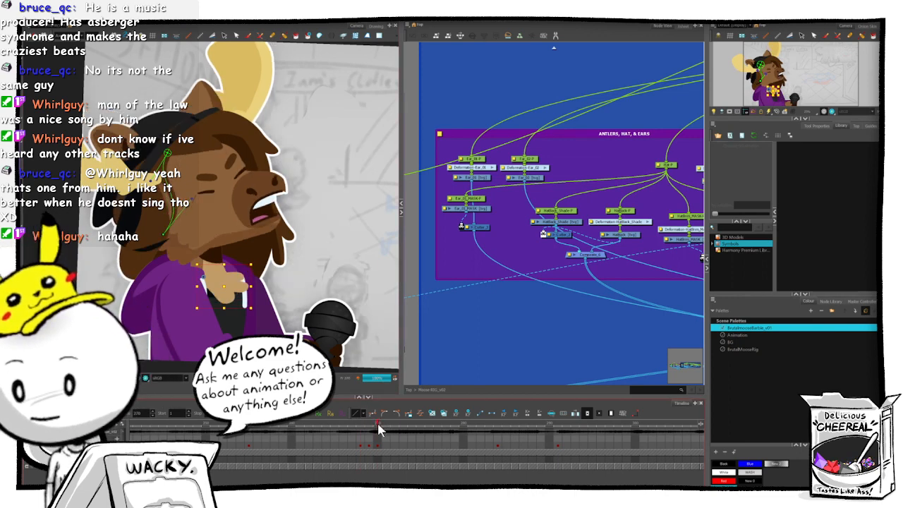
{"action": "left_click", "coordinate": [521, 339]}
{"action": "left_click", "coordinate": [182, 130]}
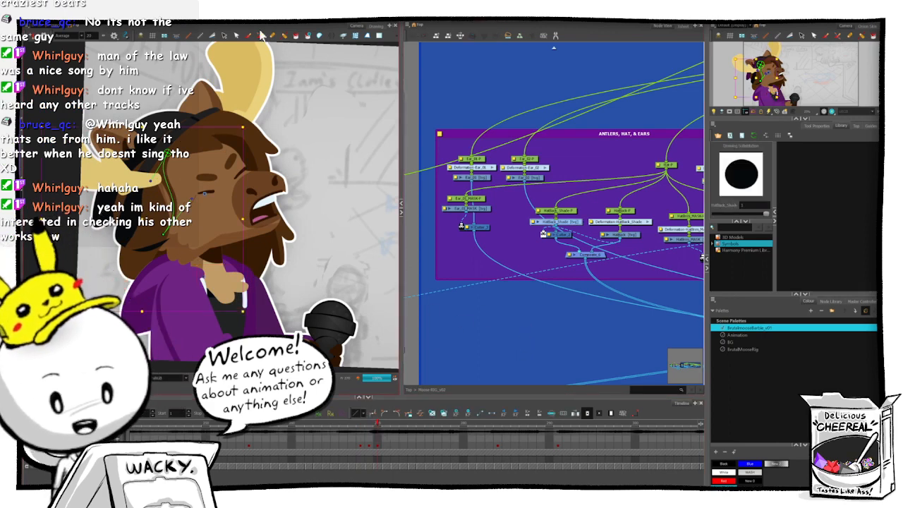
{"action": "left_click", "coordinate": [497, 310]}
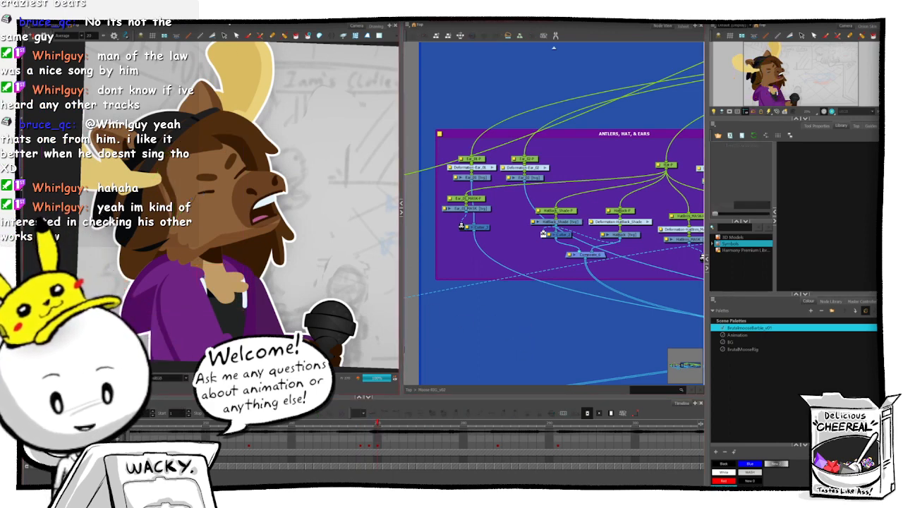
- Show the hat's deformer controls, pull its lower rear point slightly down and outward behind the neck, and clear the selection
{"action": "left_click", "coordinate": [542, 231]}
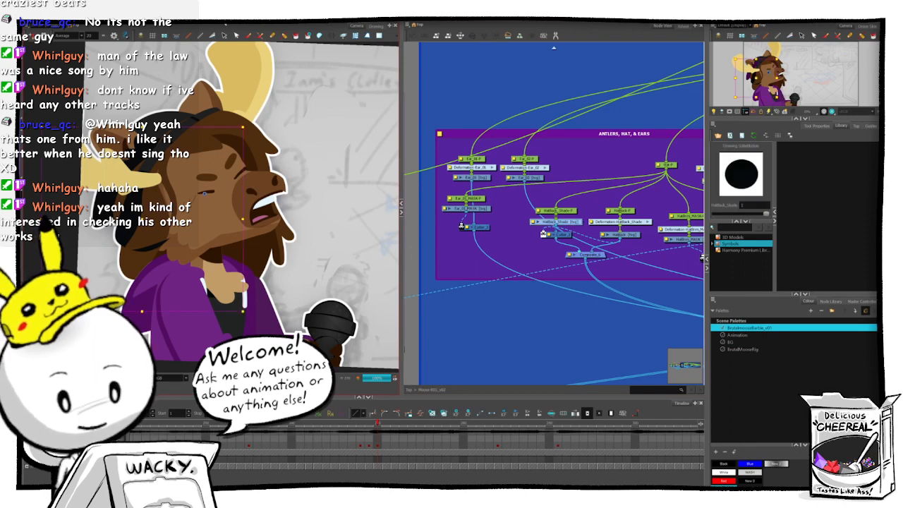
{"action": "left_click", "coordinate": [470, 311]}
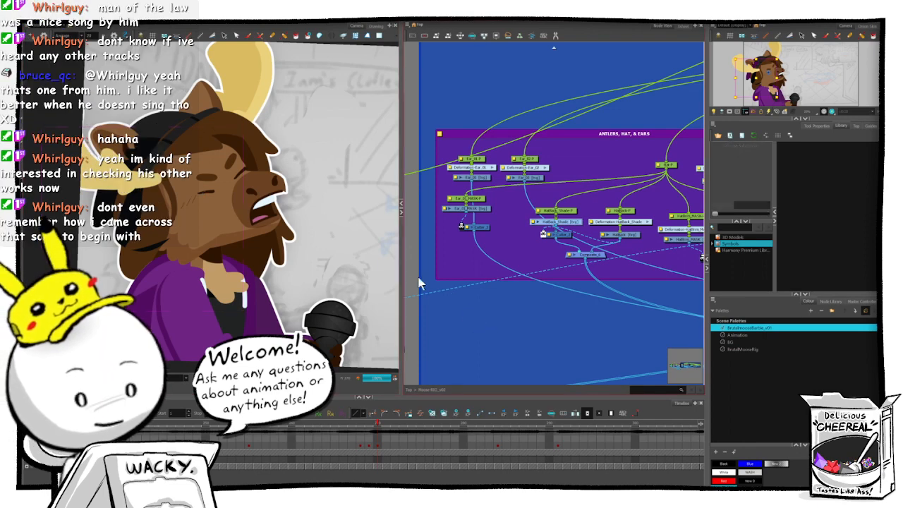
{"action": "left_click", "coordinate": [156, 120]}
{"action": "left_click", "coordinate": [226, 25]}
{"action": "left_click", "coordinate": [166, 248]}
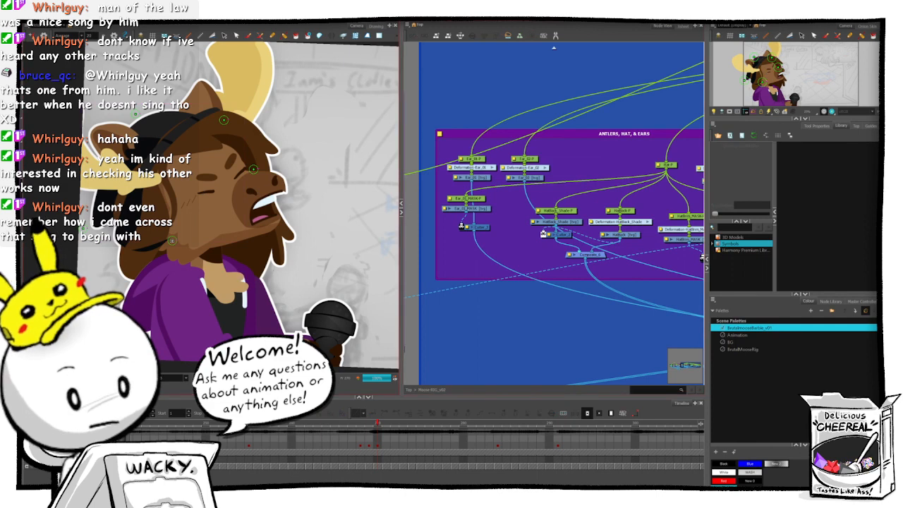
{"action": "left_click_drag", "start_coordinate": [163, 253], "coordinate": [160, 258]}
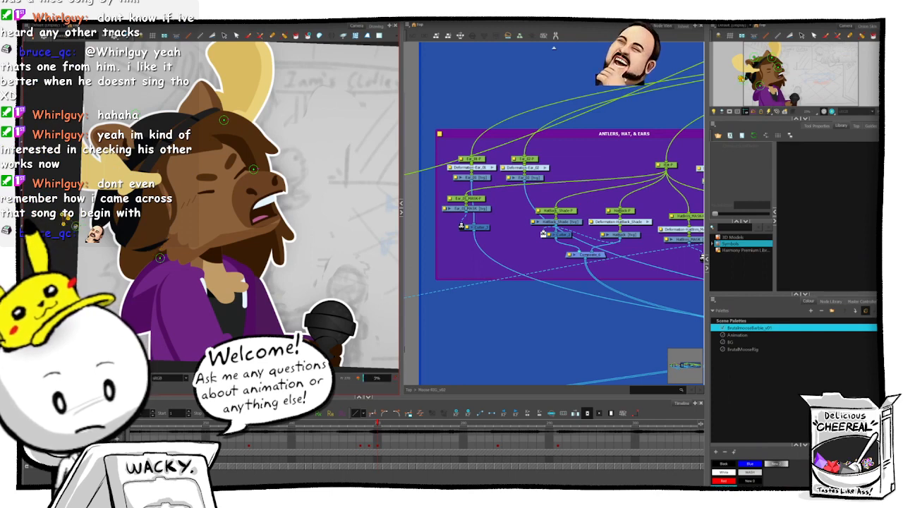
{"action": "left_click", "coordinate": [514, 323]}
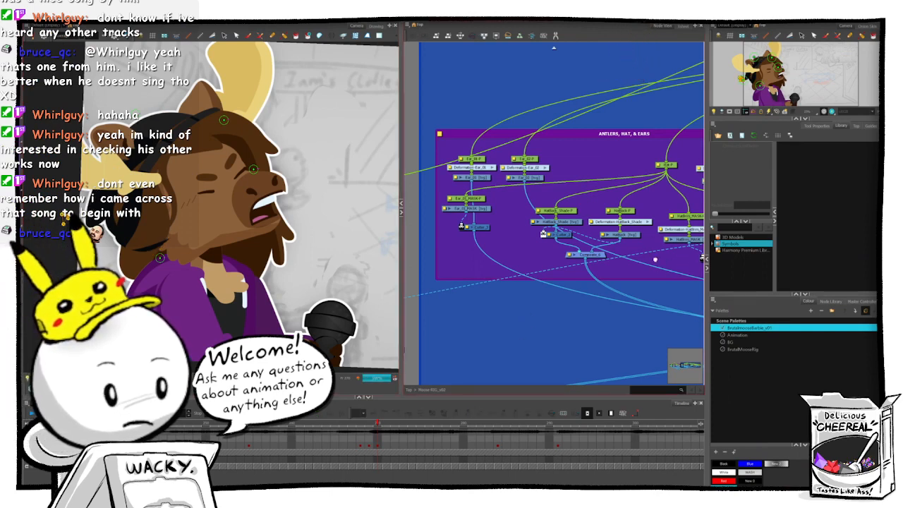
- Reshape the hat brim mask's deformer, shifting its lower rear point slightly outward and nudging the upper point near the antler
{"action": "left_click_drag", "start_coordinate": [655, 260], "coordinate": [577, 265]}
{"action": "left_click", "coordinate": [631, 245]}
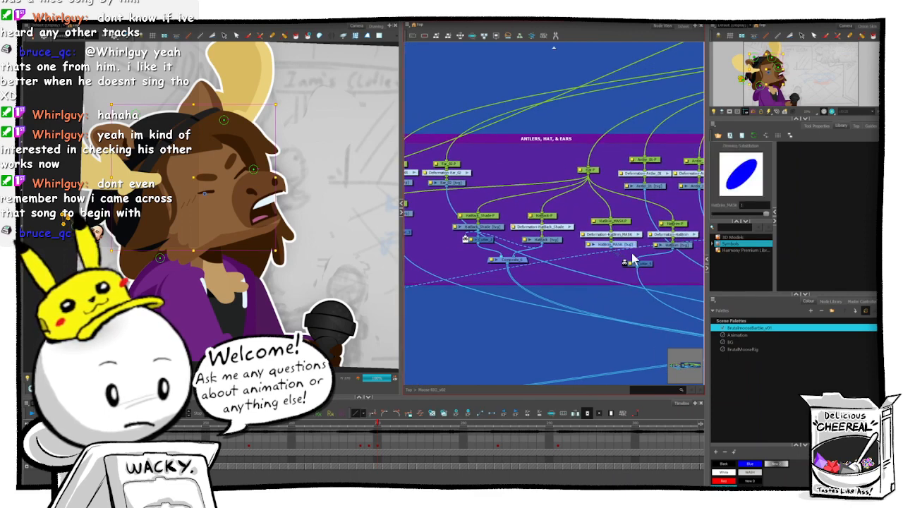
{"action": "left_click", "coordinate": [355, 35]}
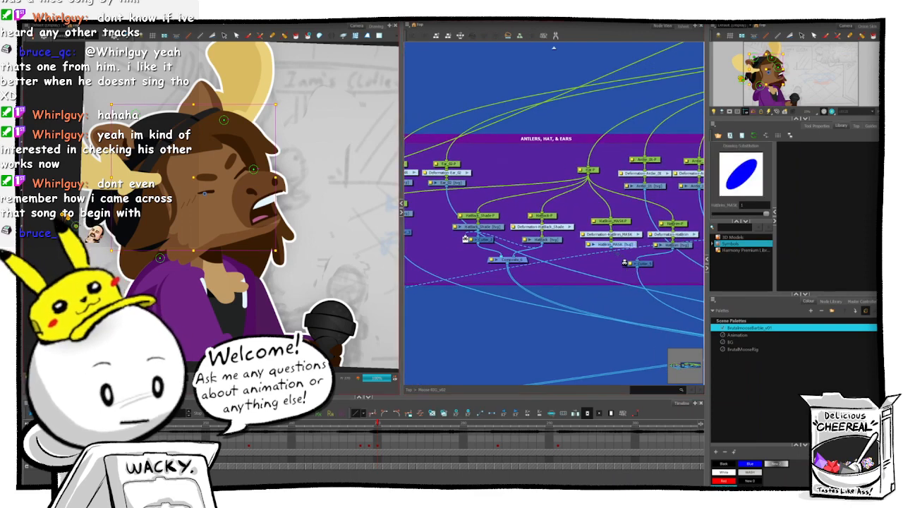
{"action": "left_click", "coordinate": [462, 319]}
{"action": "left_click_drag", "start_coordinate": [337, 264], "coordinate": [377, 252]}
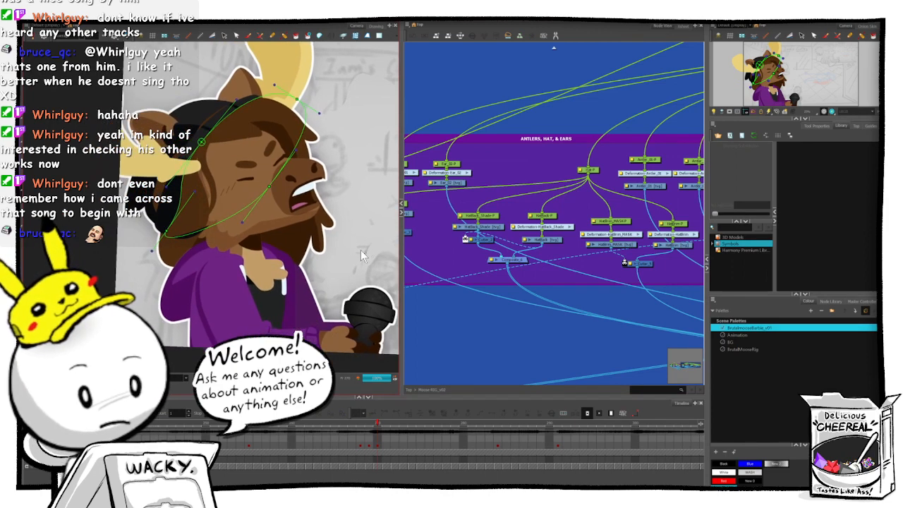
{"action": "left_click_drag", "start_coordinate": [165, 233], "coordinate": [161, 231]}
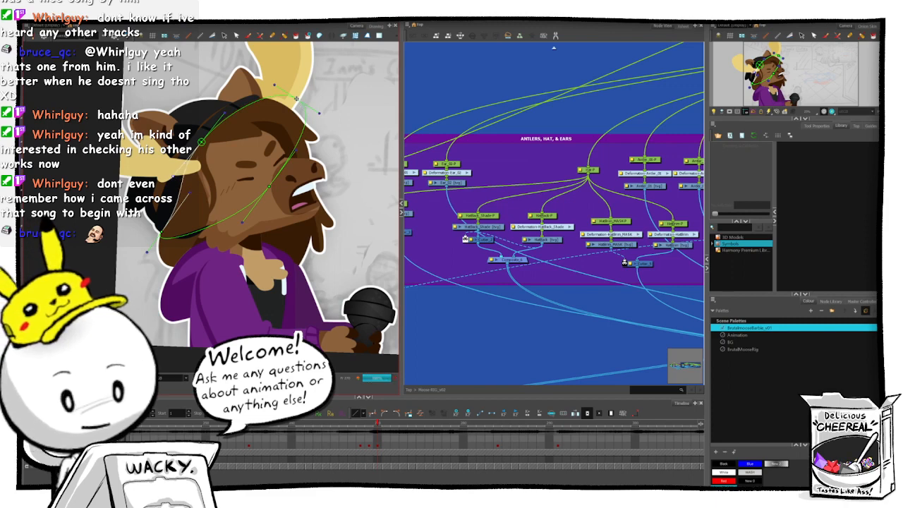
{"action": "left_click_drag", "start_coordinate": [296, 98], "coordinate": [304, 106]}
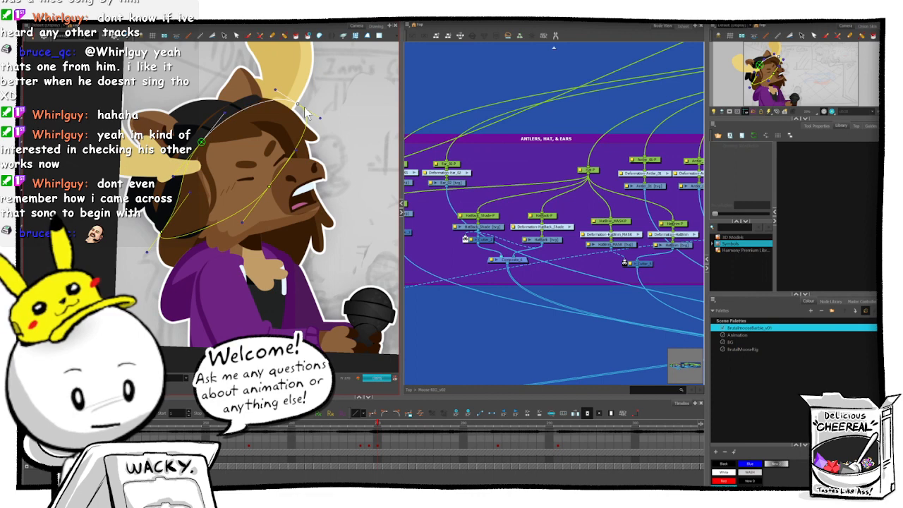
{"action": "left_click_drag", "start_coordinate": [303, 107], "coordinate": [300, 104]}
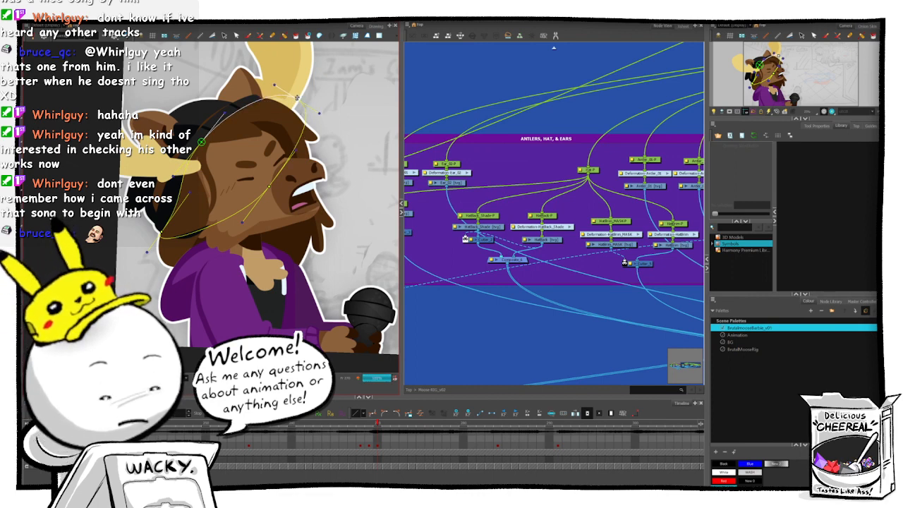
{"action": "left_click_drag", "start_coordinate": [297, 98], "coordinate": [297, 96]}
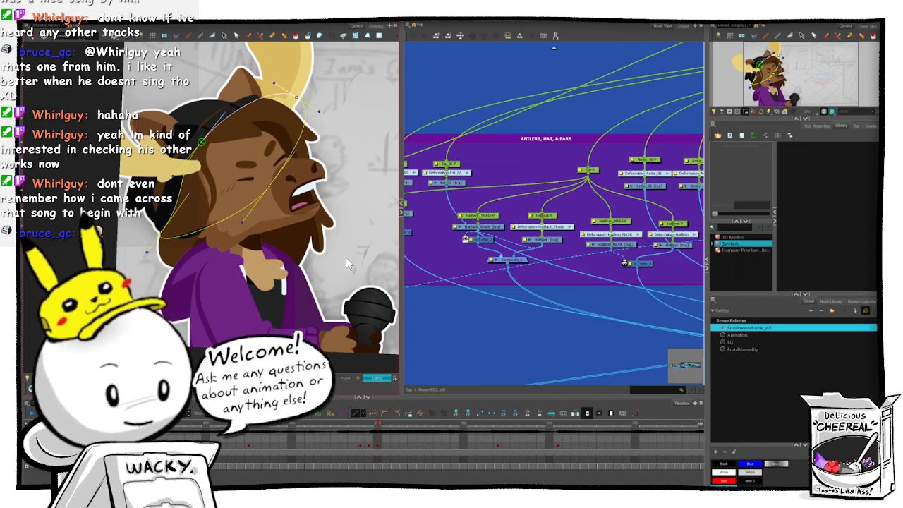
{"action": "left_click", "coordinate": [479, 323]}
- Adjust the curve handles of the hat brim mask's face-side point, extending the lower one down toward the jaw
{"action": "left_click", "coordinate": [192, 210]}
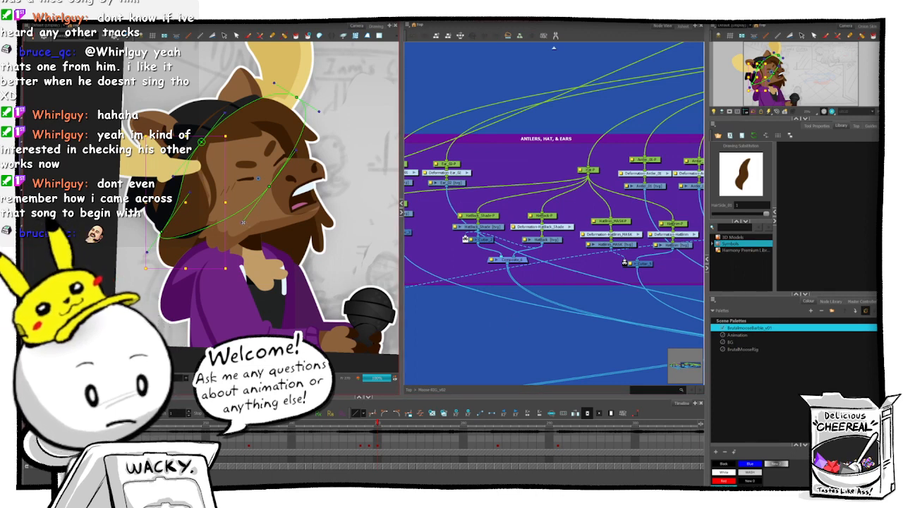
{"action": "left_click_drag", "start_coordinate": [244, 223], "coordinate": [233, 247]}
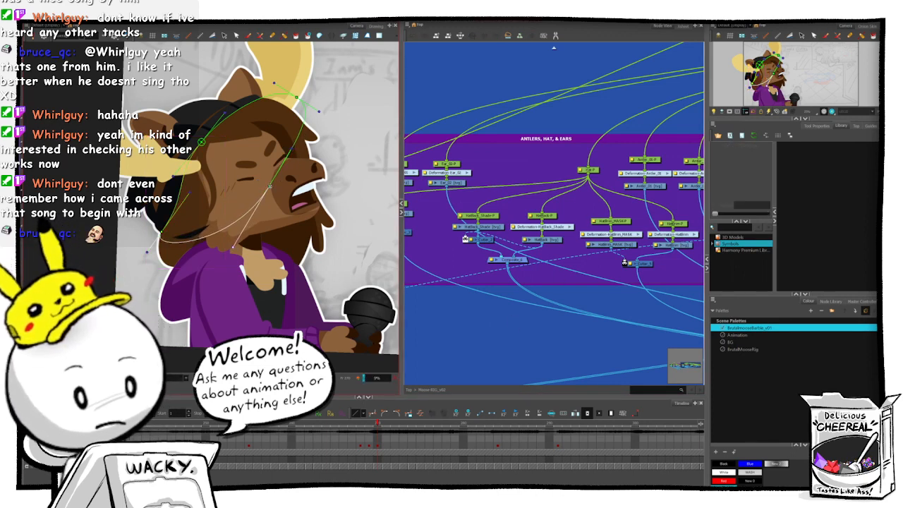
{"action": "left_click_drag", "start_coordinate": [290, 151], "coordinate": [294, 150]}
{"action": "left_click", "coordinate": [524, 323]}
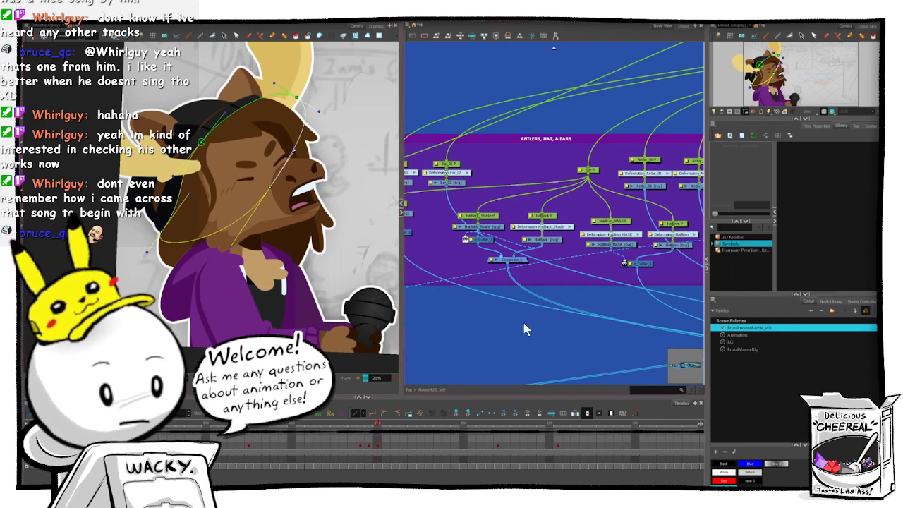
- Reshape the side hair's outer contour by lowering its middle point and pulling the adjoining curve handles inward toward the face
{"action": "left_click", "coordinate": [192, 213]}
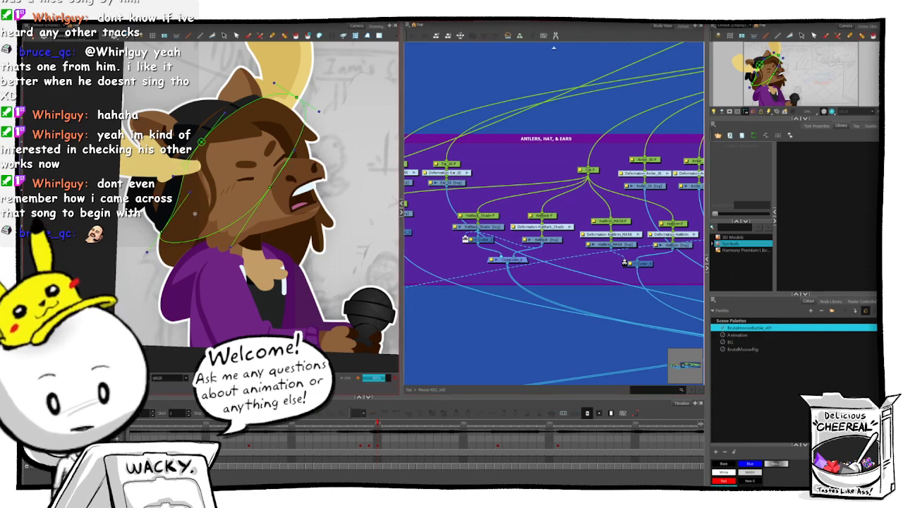
{"action": "left_click", "coordinate": [221, 24]}
{"action": "scroll", "coordinate": [193, 213], "scroll_direction": "up", "scroll_amount": 3}
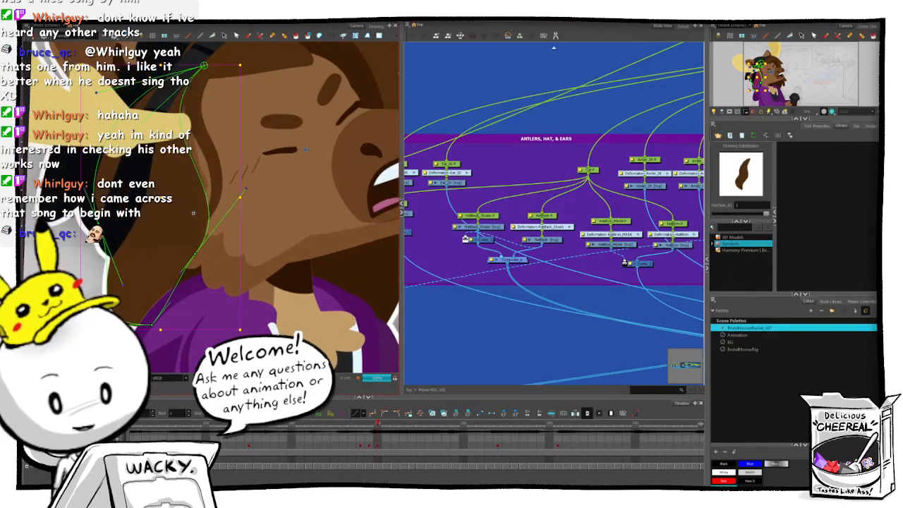
{"action": "left_click", "coordinate": [503, 342]}
{"action": "left_click_drag", "start_coordinate": [175, 183], "coordinate": [234, 204]}
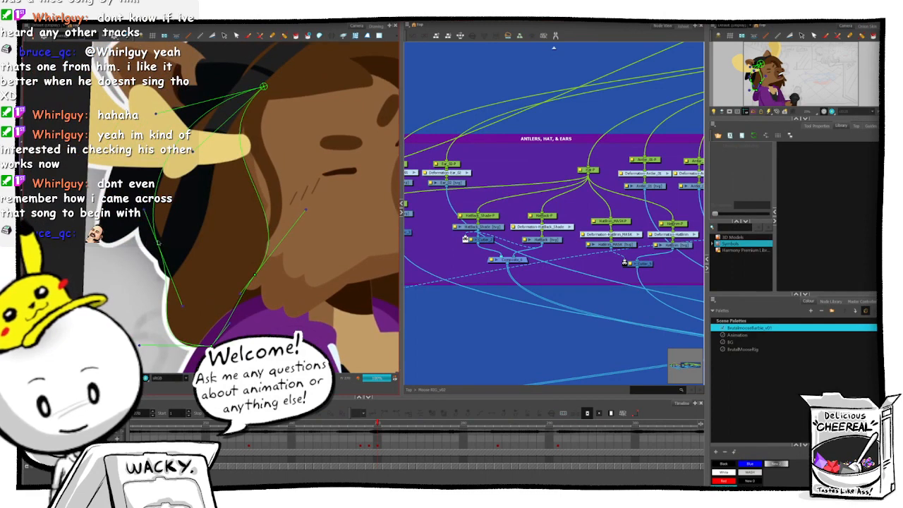
{"action": "left_click_drag", "start_coordinate": [158, 244], "coordinate": [164, 255]}
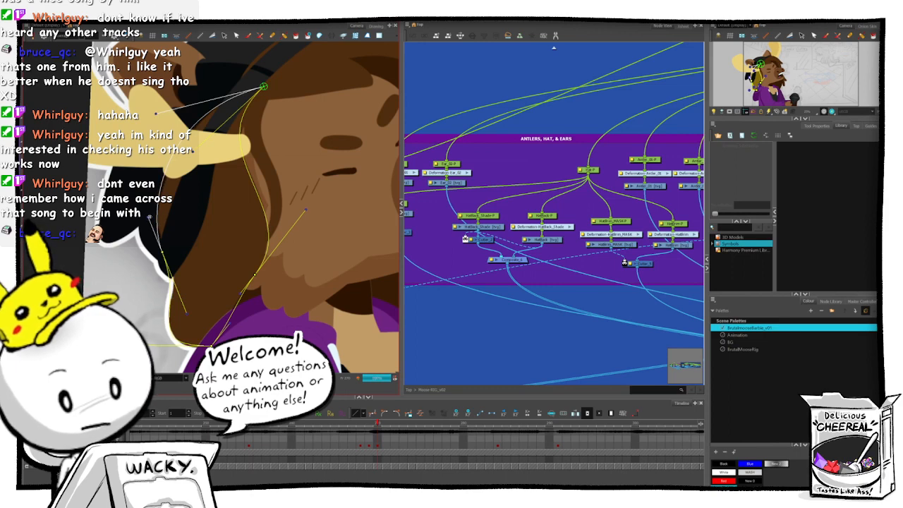
{"action": "left_click_drag", "start_coordinate": [146, 216], "coordinate": [182, 216]}
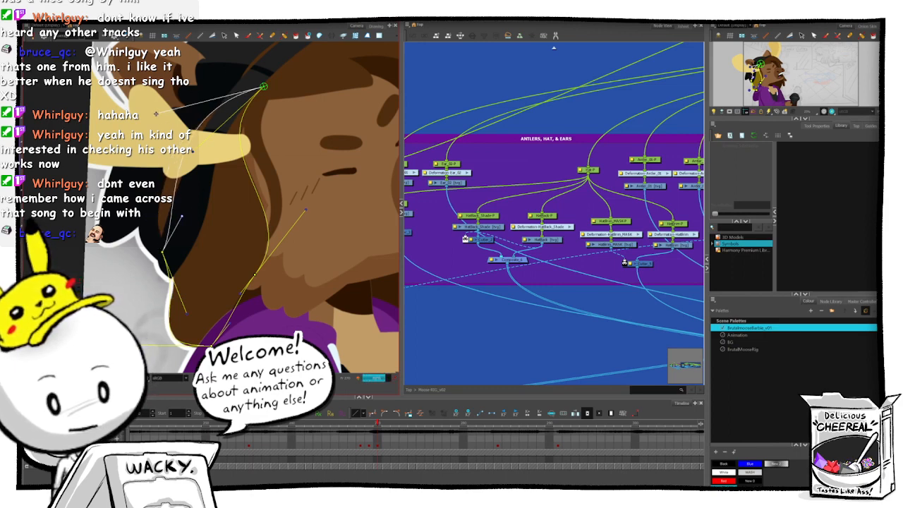
{"action": "left_click_drag", "start_coordinate": [156, 113], "coordinate": [202, 101]}
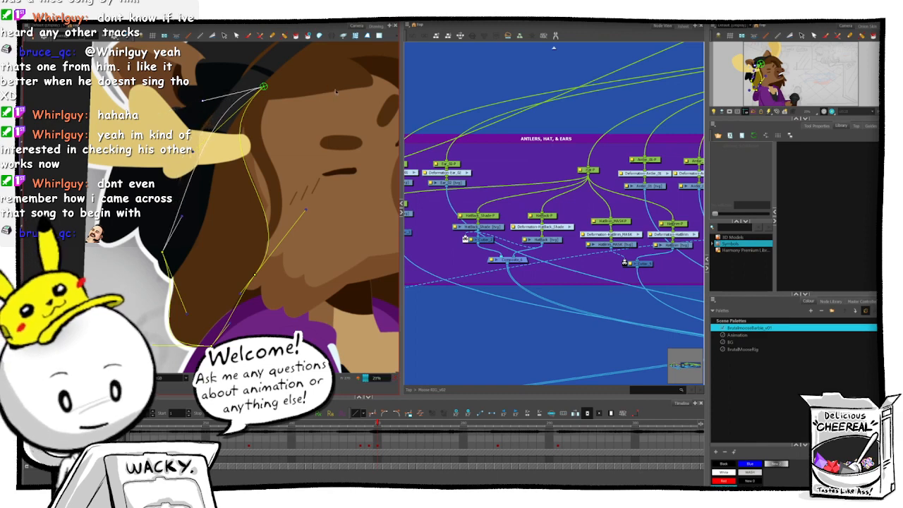
{"action": "mouse_move", "coordinate": [340, 75]}
{"action": "left_mouse_down"}
{"action": "mouse_move", "coordinate": [327, 148]}
{"action": "mouse_move", "coordinate": [297, 210]}
{"action": "left_mouse_up"}
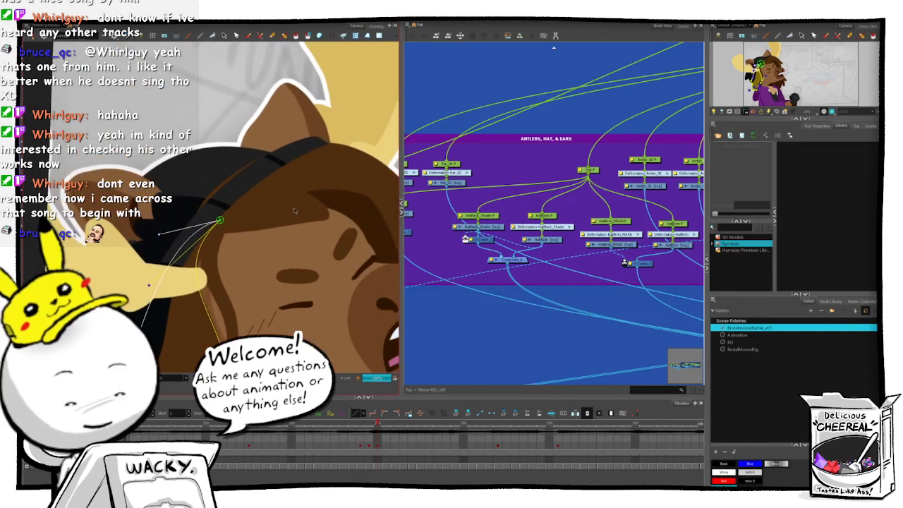
{"action": "left_click", "coordinate": [296, 210]}
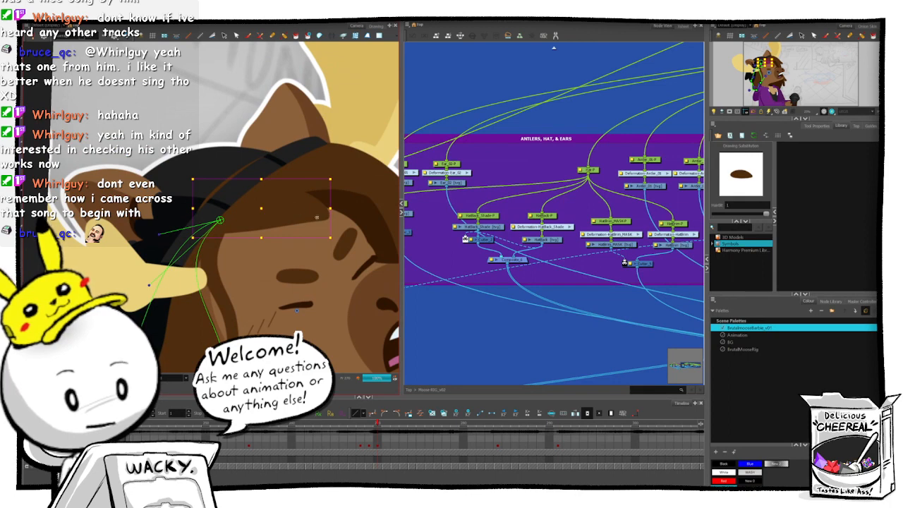
{"action": "key", "text": "ctrl+z"}
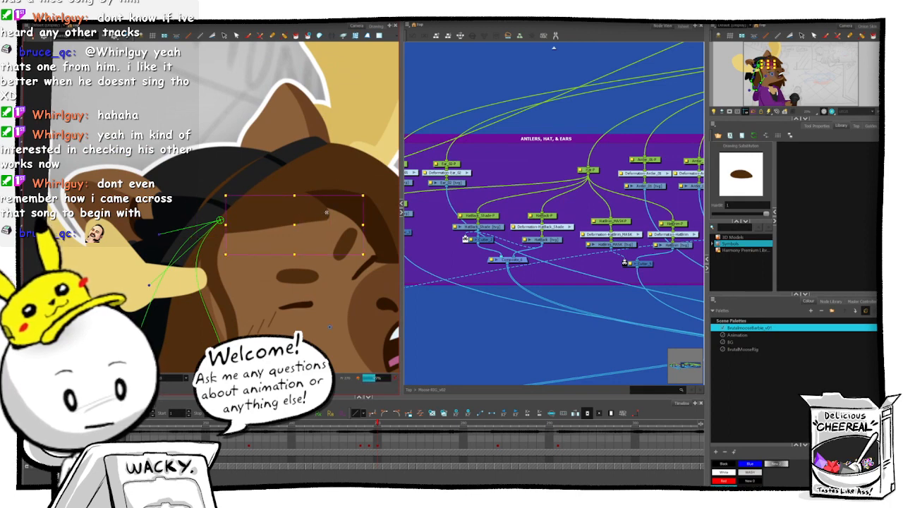
{"action": "key", "text": "ctrl+z"}
- Move the main hair's rear deformer point slightly in from the hat brim and swing its upper handle toward the forehead
{"action": "left_click", "coordinate": [312, 162]}
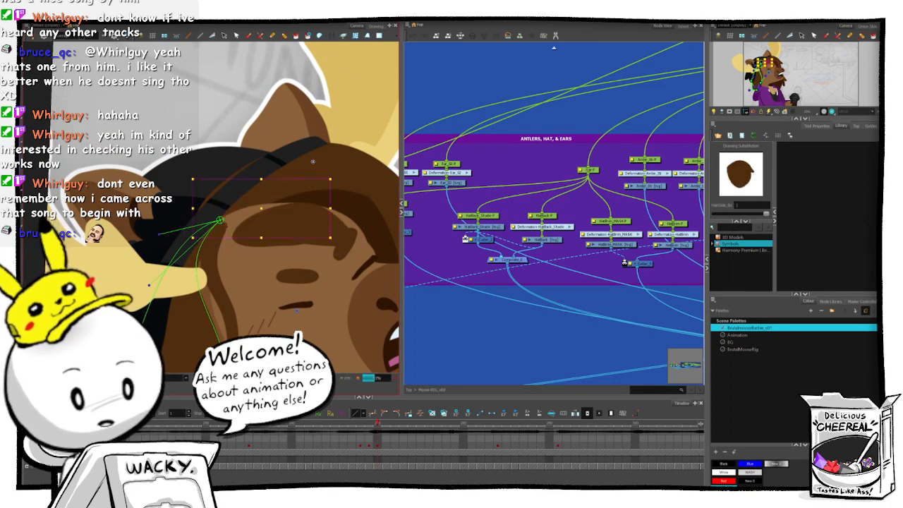
{"action": "left_click", "coordinate": [213, 36]}
{"action": "left_click", "coordinate": [470, 115]}
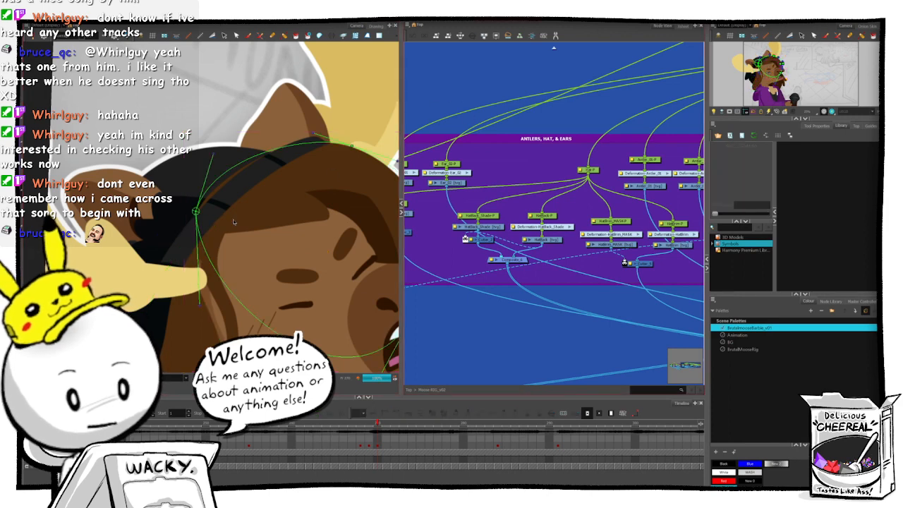
{"action": "left_click", "coordinate": [197, 213]}
{"action": "left_click_drag", "start_coordinate": [197, 213], "coordinate": [201, 216]}
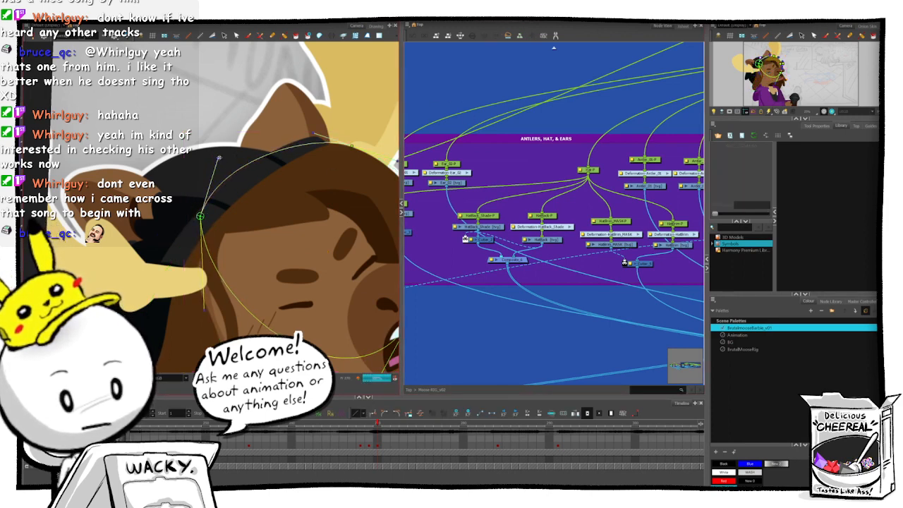
{"action": "left_click_drag", "start_coordinate": [218, 157], "coordinate": [252, 156]}
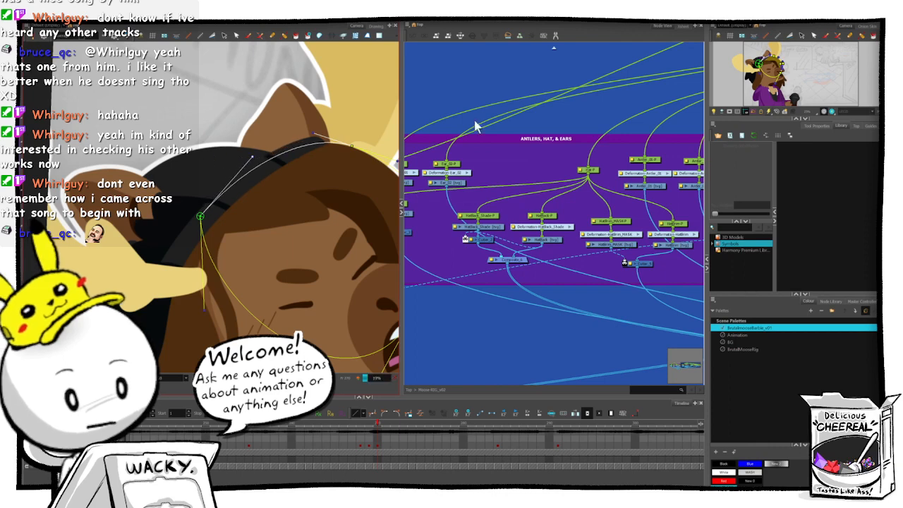
{"action": "left_click", "coordinate": [454, 78]}
- Compare the reshaped hat and hair on the current key with the previous frame by flipping between them repeatedly
{"action": "scroll", "coordinate": [284, 266], "scroll_direction": "down", "scroll_amount": 1}
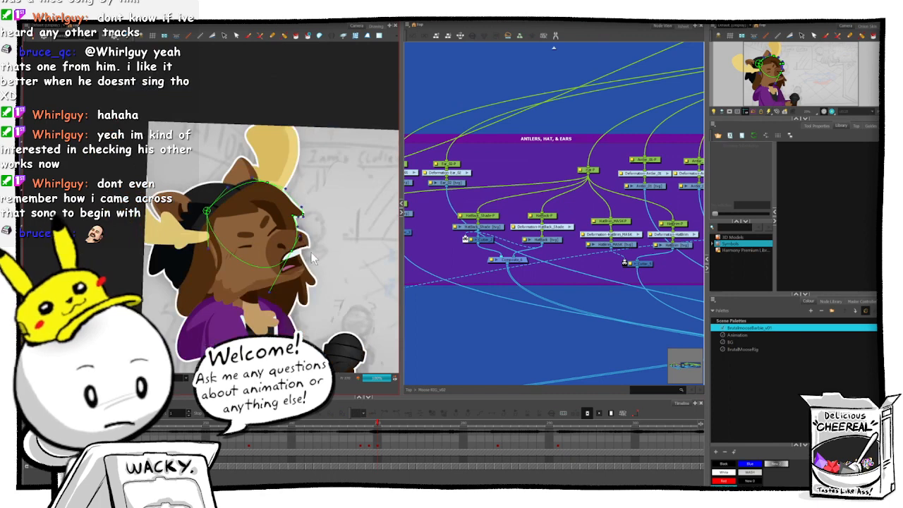
{"action": "left_click_drag", "start_coordinate": [342, 269], "coordinate": [261, 256]}
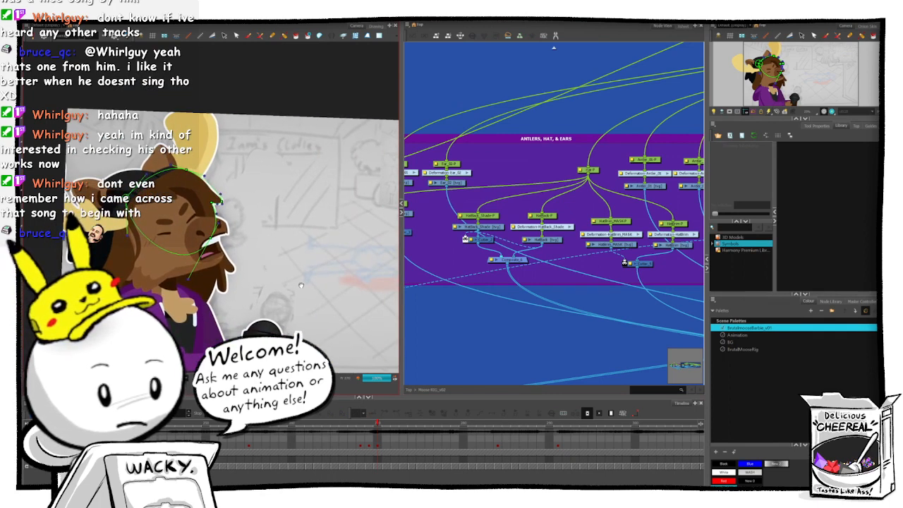
{"action": "scroll", "coordinate": [302, 291], "scroll_direction": "up", "scroll_amount": 1}
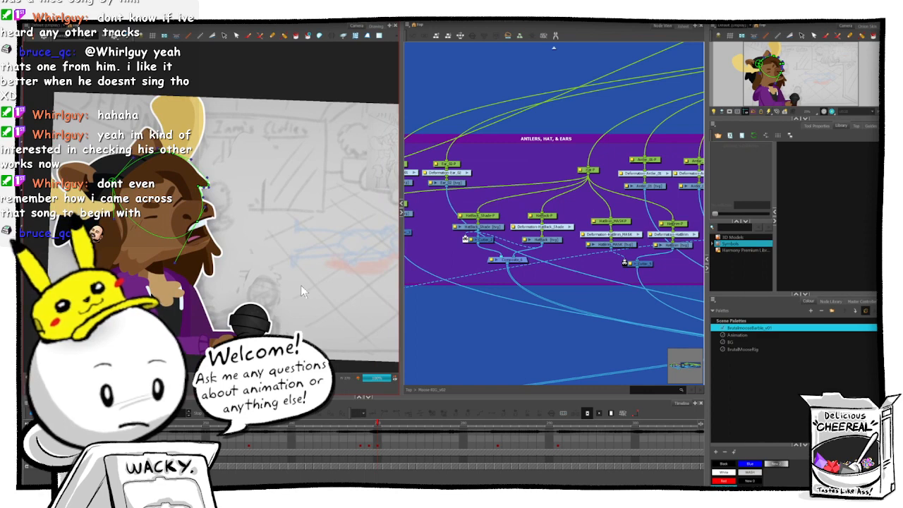
{"action": "key", "text": "comma"}
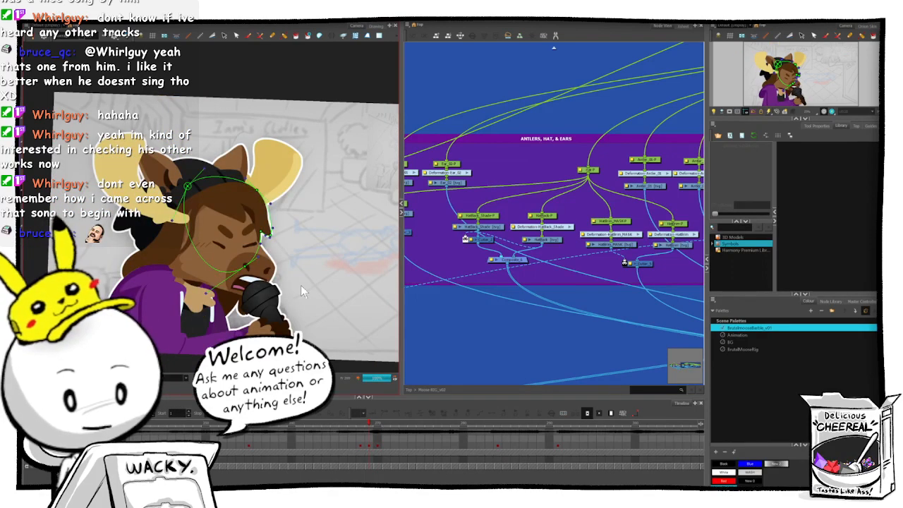
{"action": "key", "text": "period"}
{"action": "key", "text": "comma"}
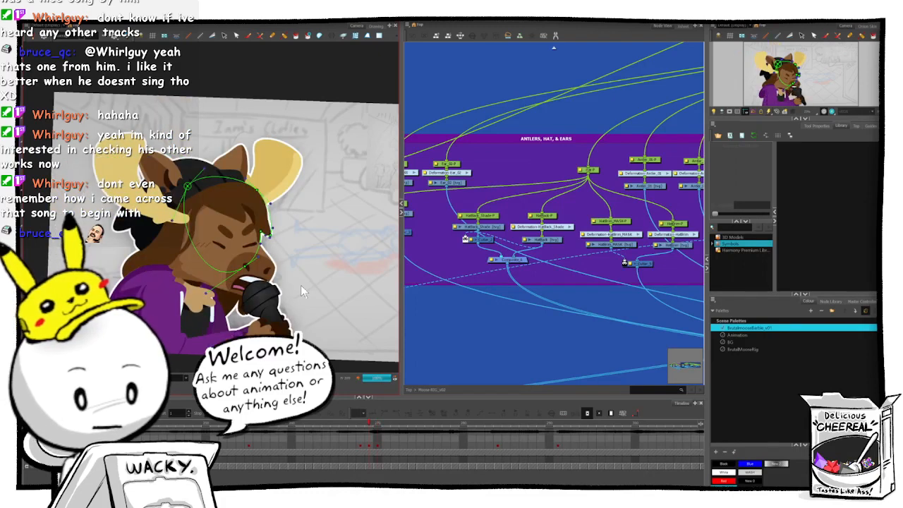
{"action": "key", "text": "period"}
{"action": "key", "text": "comma"}
{"action": "key", "text": "period"}
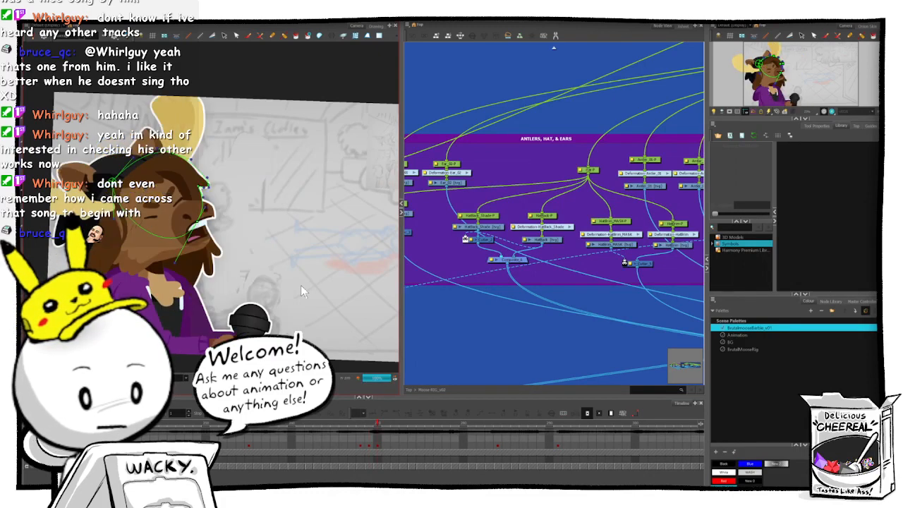
{"action": "key", "text": "comma"}
{"action": "key", "text": "period"}
{"action": "key", "text": "comma"}
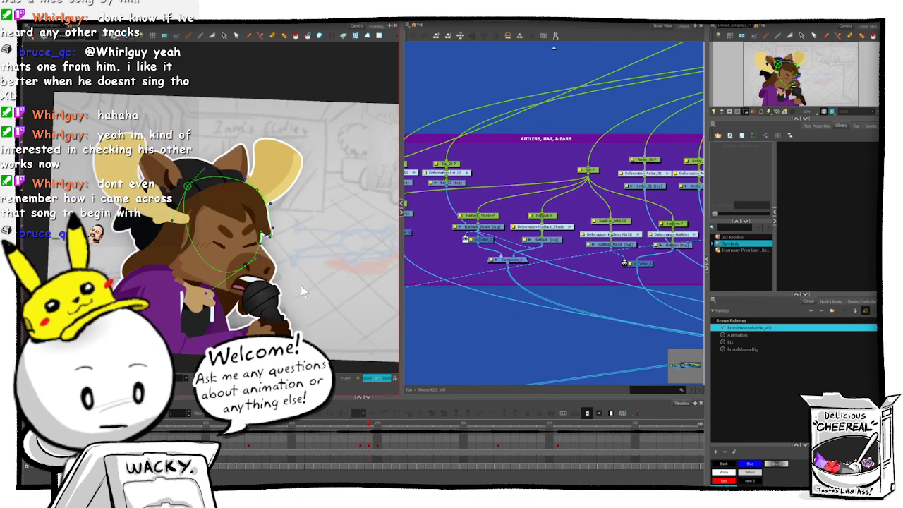
- Flip back and forth between the forward singing pose and the leaned-back key to check the transition
{"action": "key", "text": "period"}
{"action": "key", "text": "comma"}
{"action": "key", "text": "period"}
{"action": "key", "text": "comma"}
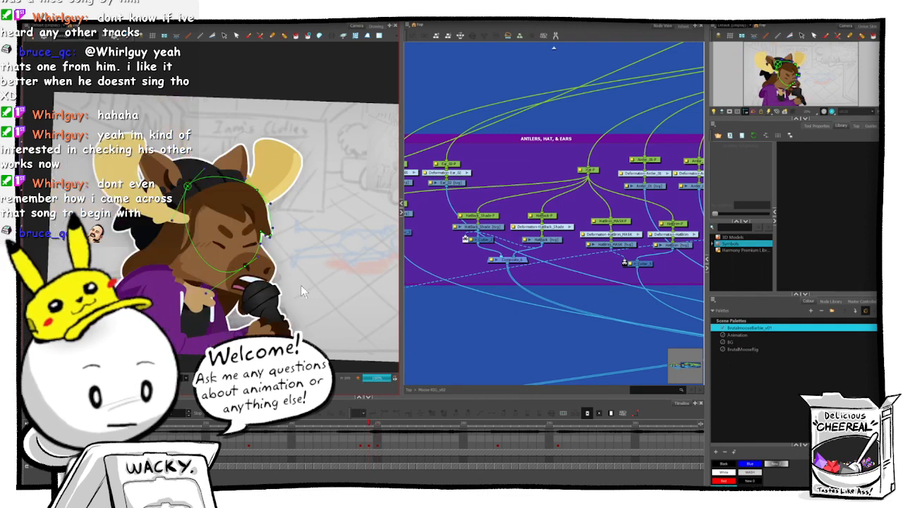
{"action": "key", "text": "period"}
{"action": "key", "text": "comma"}
{"action": "key", "text": "period"}
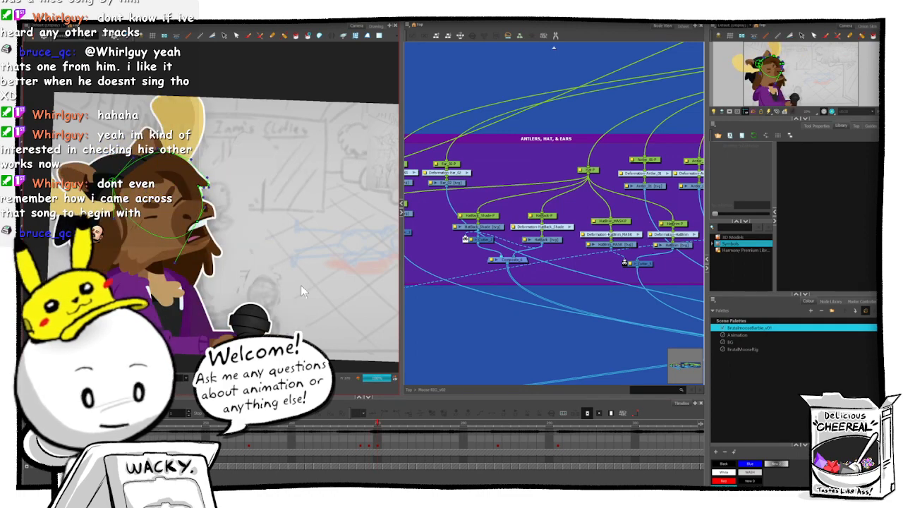
- Delete the keyframes on the two frames immediately before the leaned-back pose's key, leaving that key in place
{"action": "left_click", "coordinate": [370, 446]}
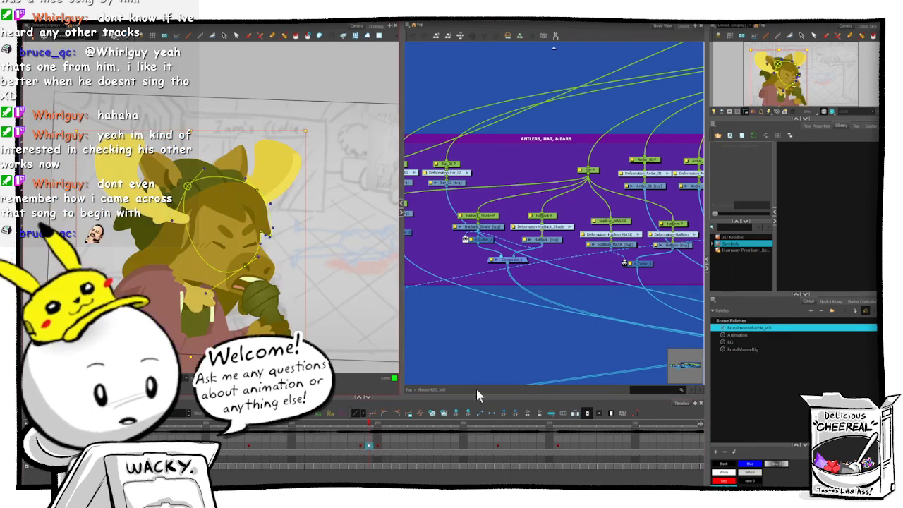
{"action": "left_click", "coordinate": [377, 452]}
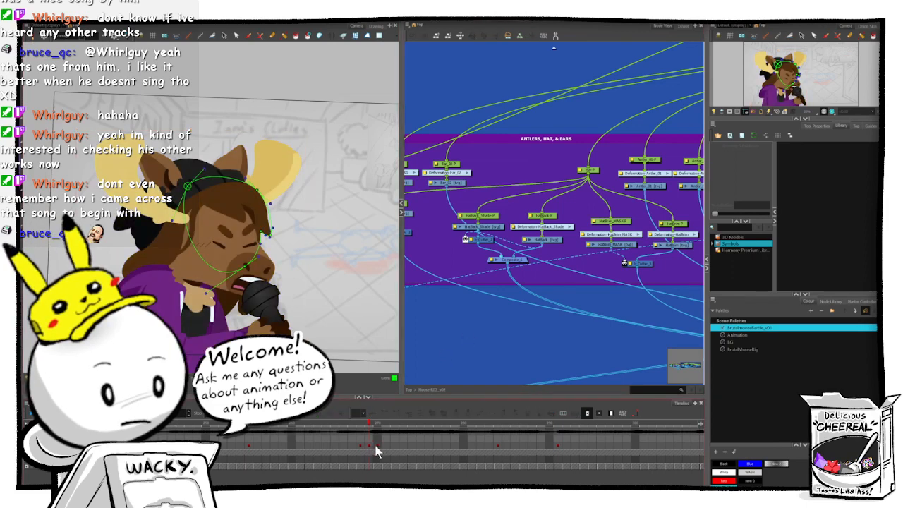
{"action": "left_click", "coordinate": [377, 446]}
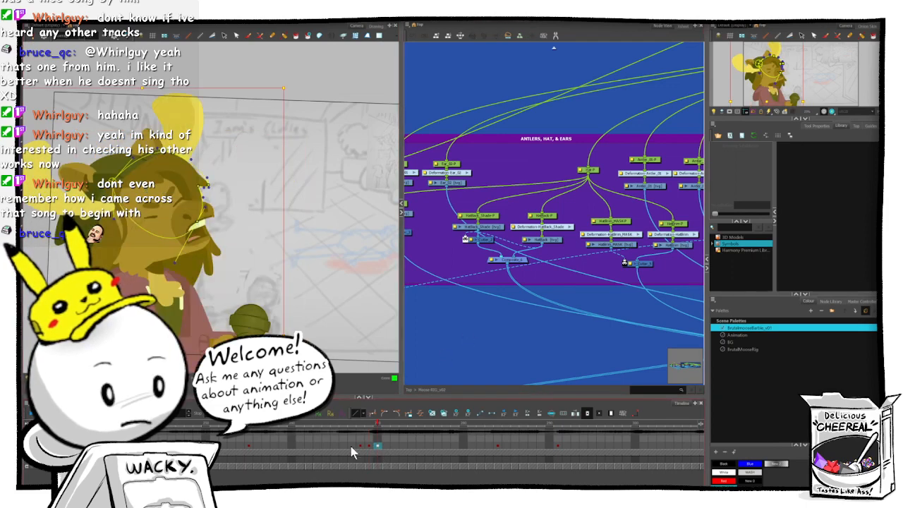
{"action": "left_click_drag", "start_coordinate": [360, 446], "coordinate": [368, 446]}
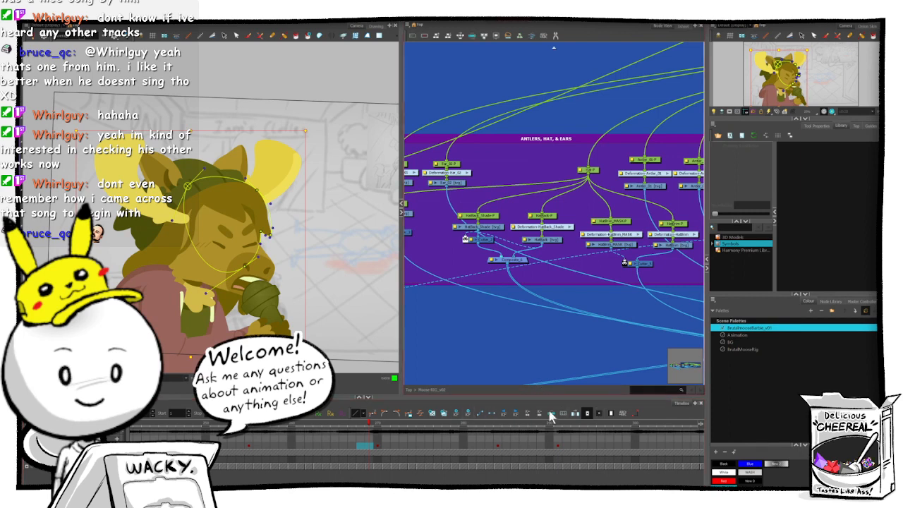
{"action": "left_click", "coordinate": [377, 440]}
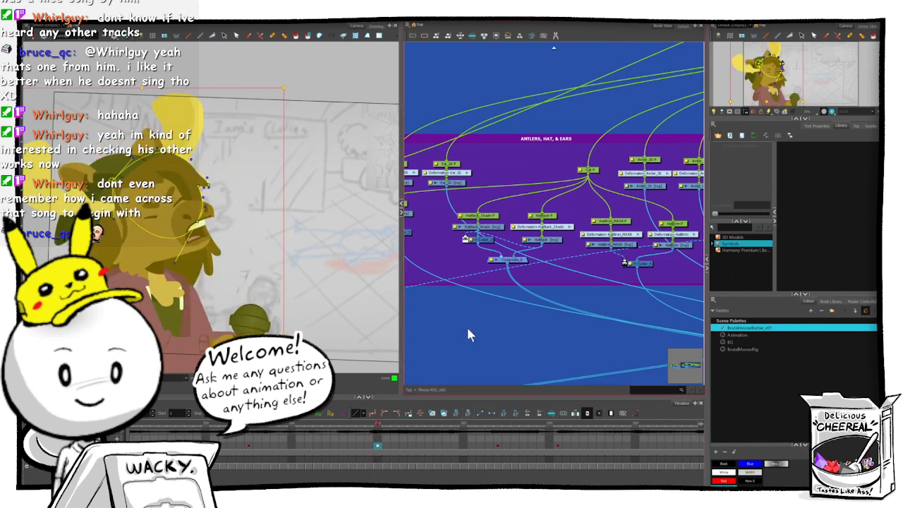
{"action": "left_click", "coordinate": [468, 330]}
- Scrub ahead through the remaining keys and examine the moose's following poses against the animatic thumbnail
{"action": "left_click_drag", "start_coordinate": [374, 423], "coordinate": [396, 422]}
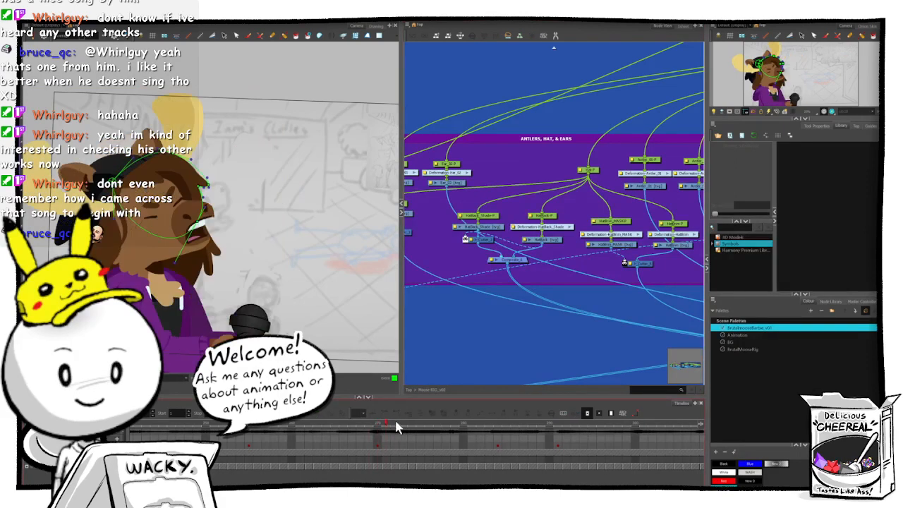
{"action": "left_click_drag", "start_coordinate": [487, 425], "coordinate": [641, 428]}
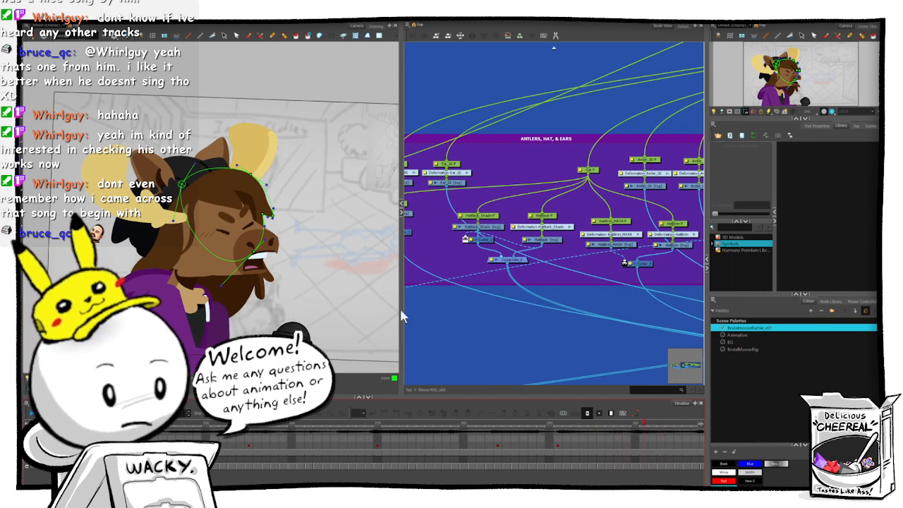
{"action": "left_click_drag", "start_coordinate": [231, 290], "coordinate": [201, 287]}
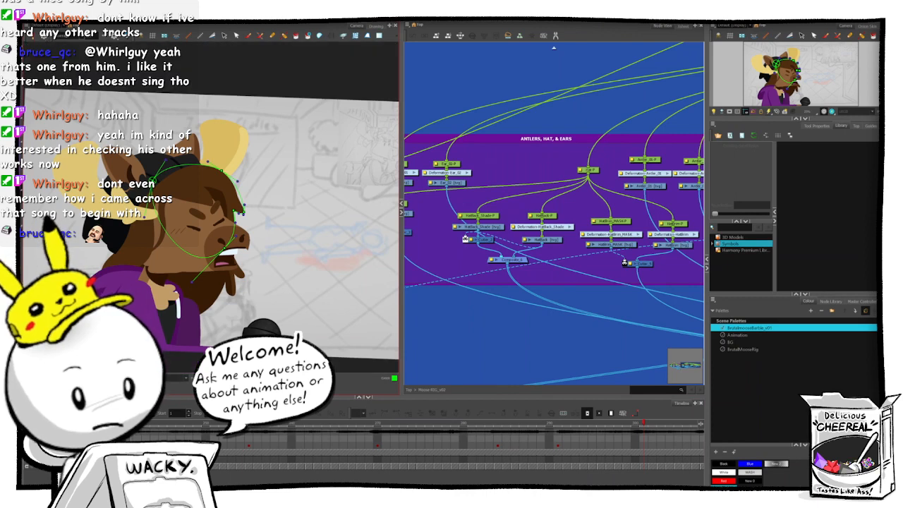
{"action": "key", "text": "shift+m"}
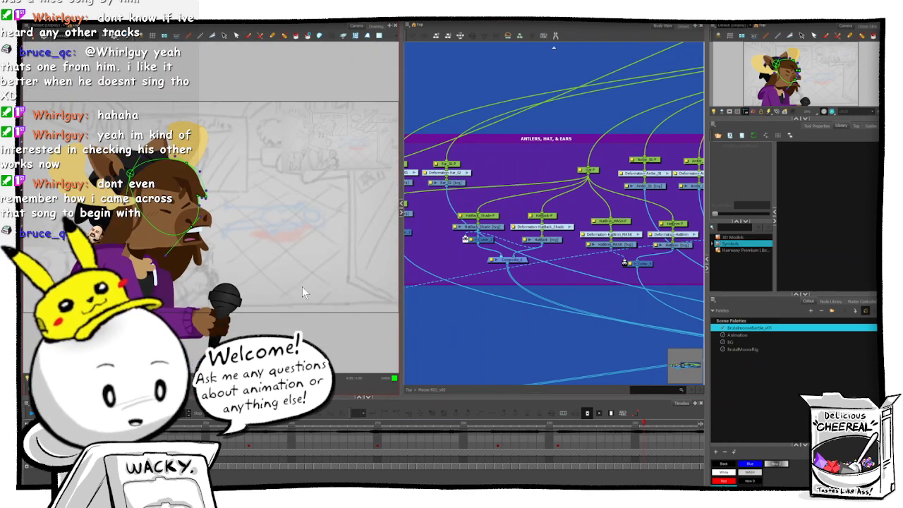
{"action": "left_click_drag", "start_coordinate": [499, 431], "coordinate": [432, 431]}
{"action": "left_click", "coordinate": [431, 423]}
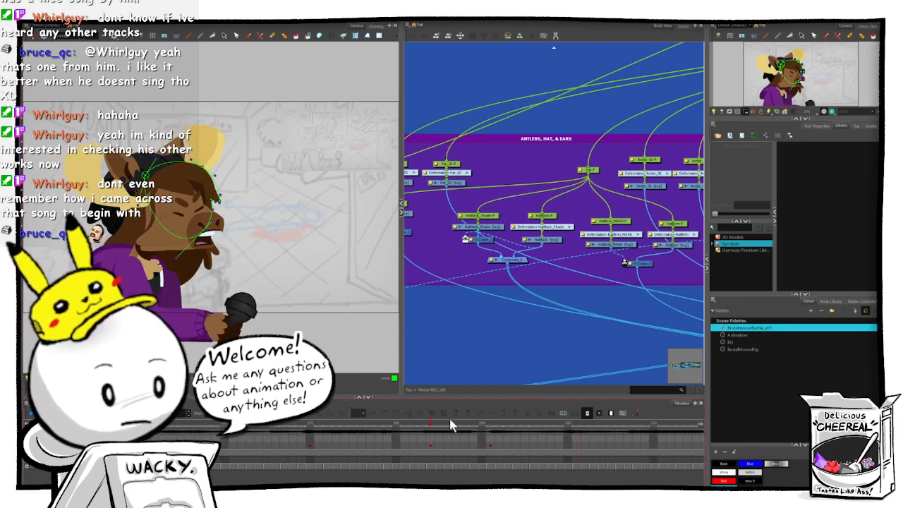
{"action": "left_click", "coordinate": [499, 424]}
{"action": "left_click", "coordinate": [567, 430]}
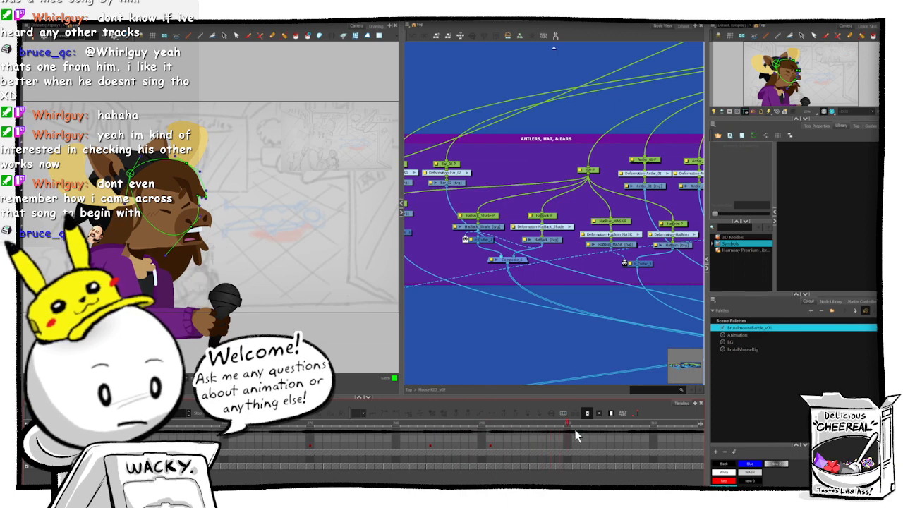
- Select the animatic reference's peg at the scene's top level and move the thumbnail above the camera frame, over the moose
{"action": "left_click", "coordinate": [554, 48]}
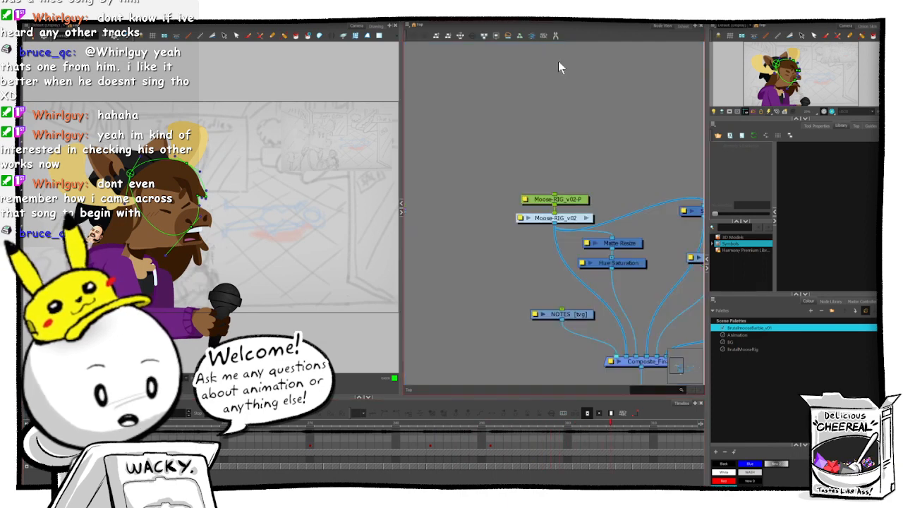
{"action": "left_click_drag", "start_coordinate": [664, 224], "coordinate": [592, 200]}
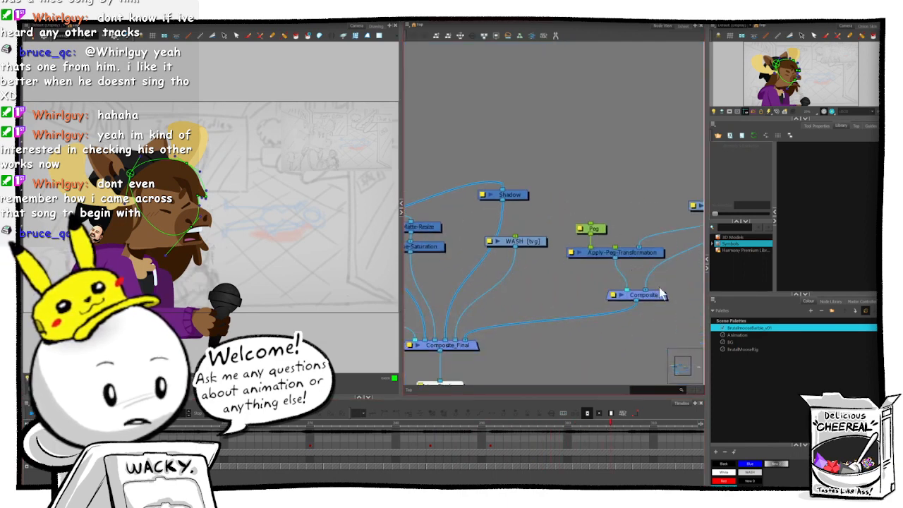
{"action": "left_click", "coordinate": [594, 230]}
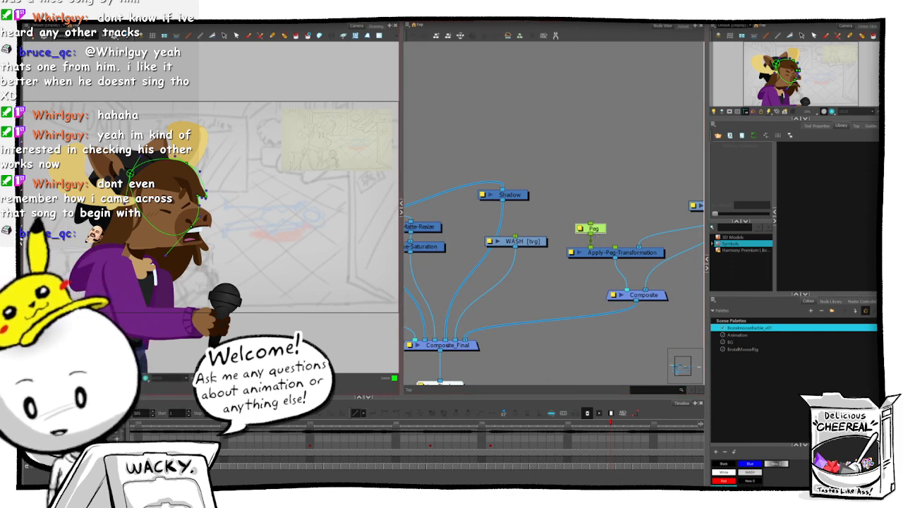
{"action": "key", "text": "shift+c"}
{"action": "left_click", "coordinate": [366, 141]}
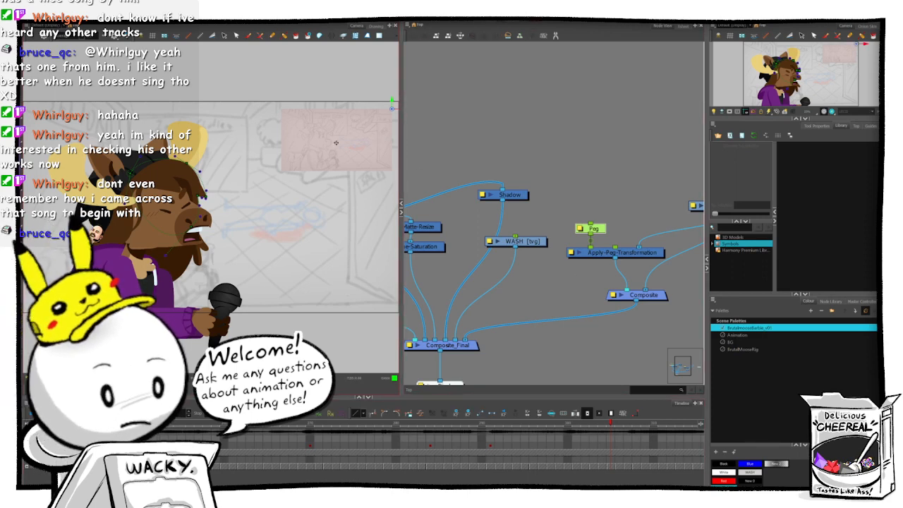
{"action": "mouse_move", "coordinate": [367, 141]}
{"action": "left_mouse_down"}
{"action": "mouse_move", "coordinate": [258, 111]}
{"action": "mouse_move", "coordinate": [185, 74]}
{"action": "left_mouse_up"}
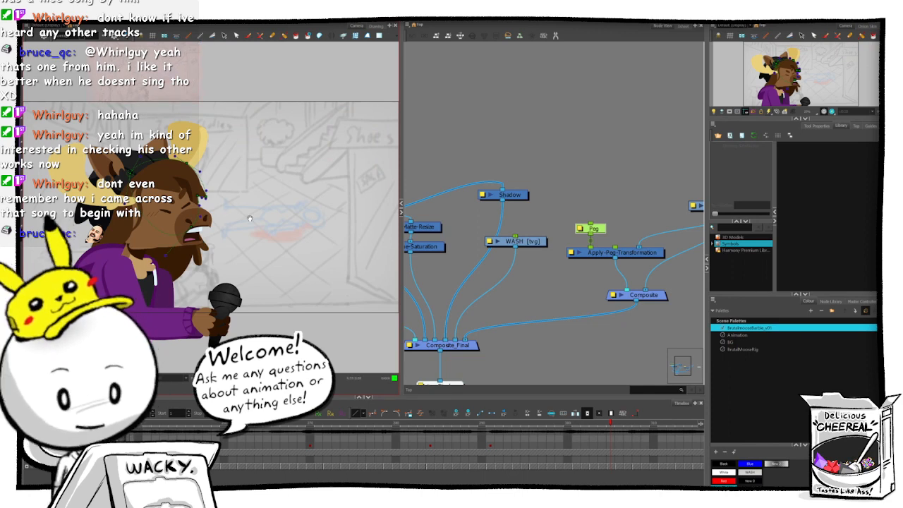
{"action": "left_click_drag", "start_coordinate": [250, 218], "coordinate": [373, 224]}
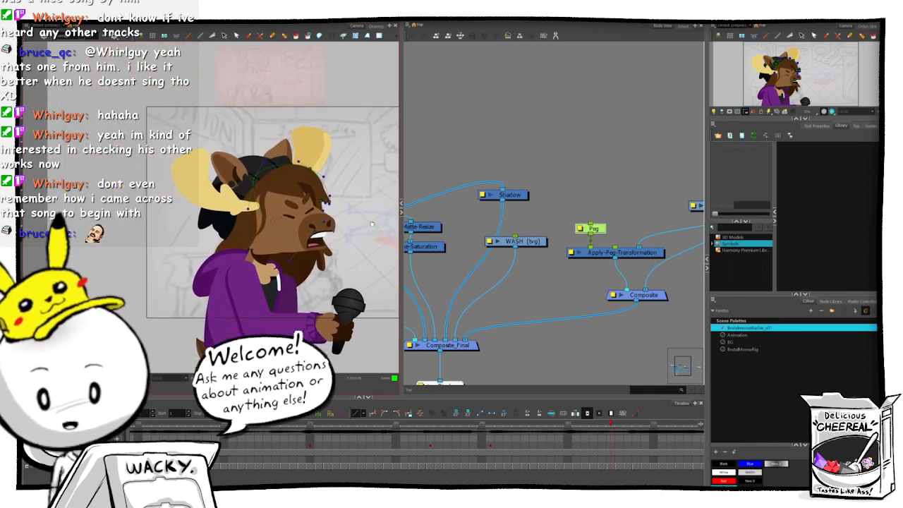
{"action": "left_click", "coordinate": [498, 134]}
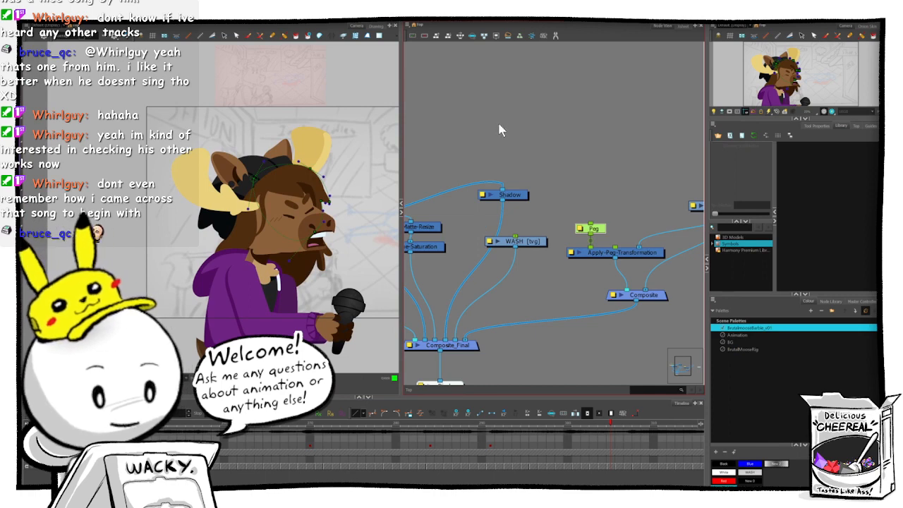
{"action": "left_click", "coordinate": [498, 123]}
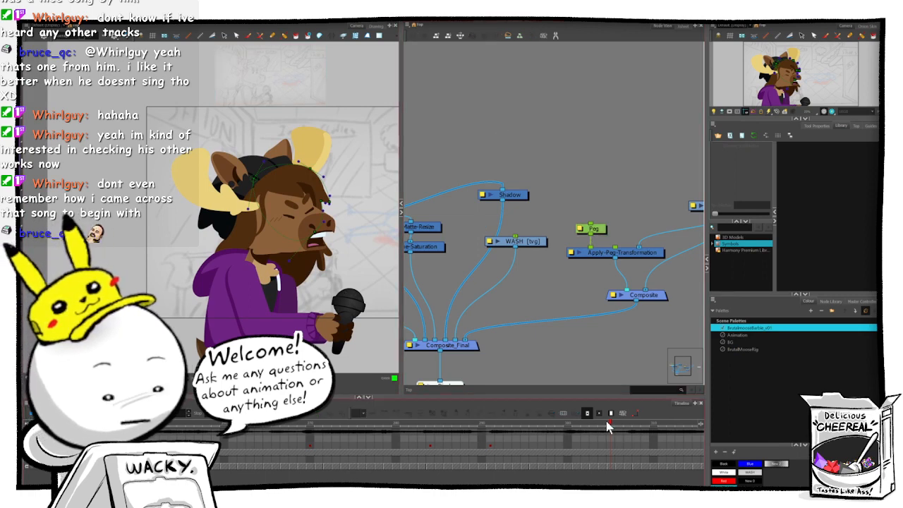
- Scrub back to the earlier poses and compare the moose with the repositioned animatic thumbnail
{"action": "mouse_move", "coordinate": [599, 427]}
{"action": "left_mouse_down"}
{"action": "mouse_move", "coordinate": [592, 429]}
{"action": "mouse_move", "coordinate": [616, 421]}
{"action": "left_mouse_up"}
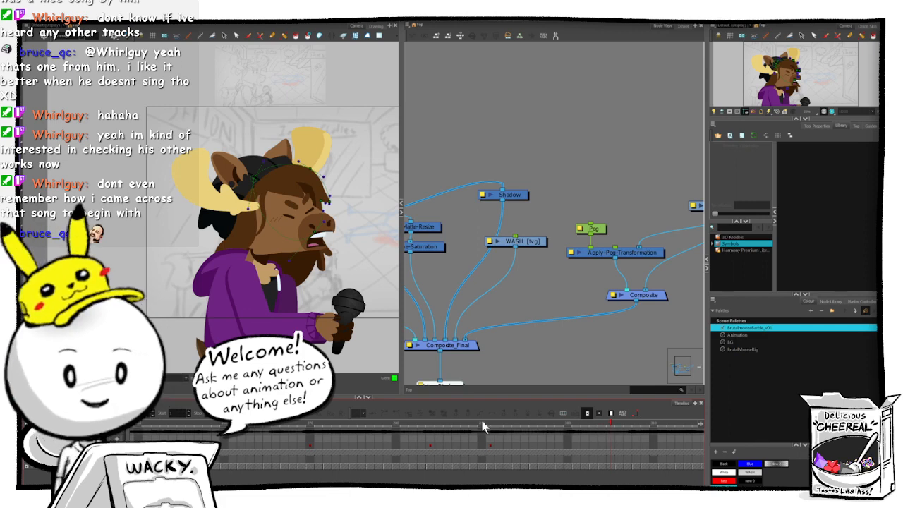
{"action": "left_click_drag", "start_coordinate": [482, 423], "coordinate": [238, 435]}
{"action": "left_click_drag", "start_coordinate": [161, 435], "coordinate": [153, 435]}
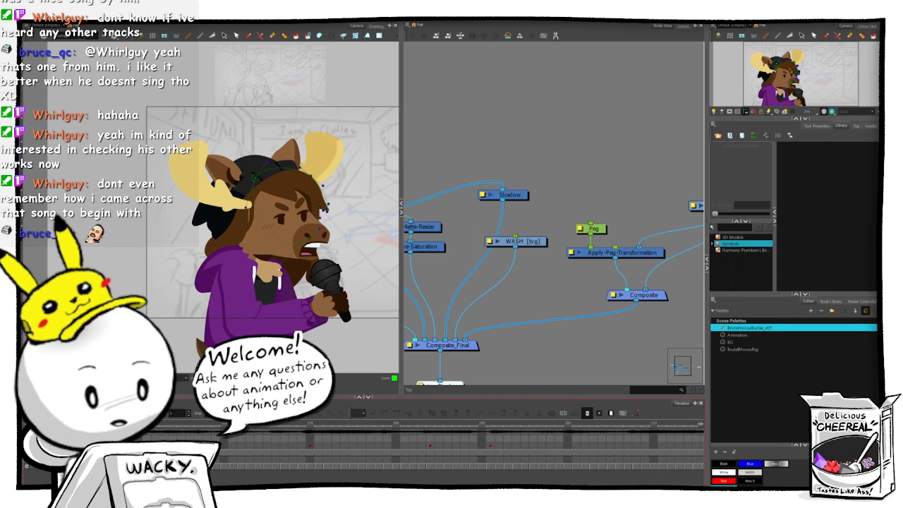
- Copy the character's open-eyed angry pose keyframe and paste it on a frame shortly after the closed-eyes pose
{"action": "left_click_drag", "start_coordinate": [59, 433], "coordinate": [346, 430]}
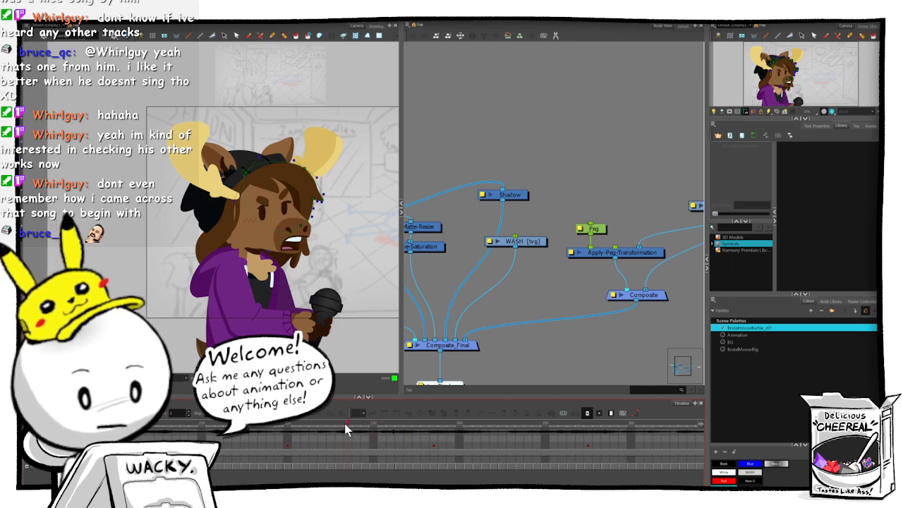
{"action": "left_click", "coordinate": [286, 444]}
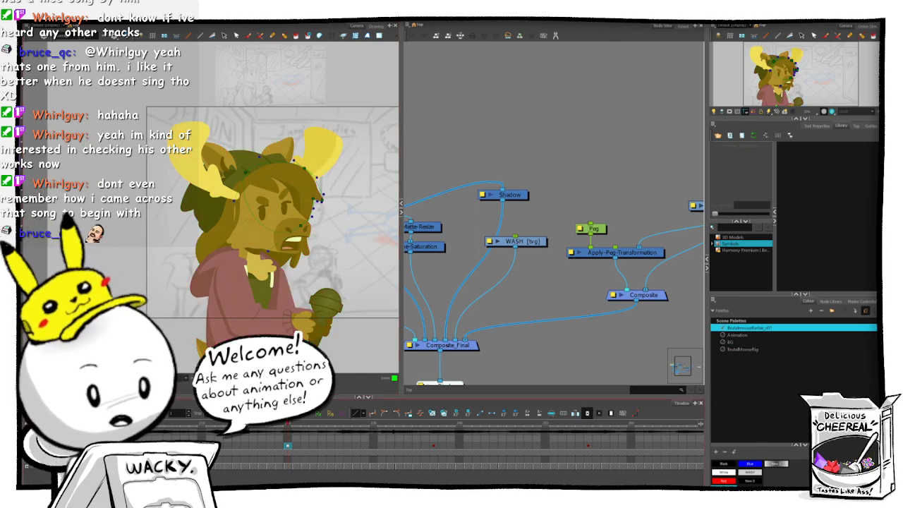
{"action": "scroll", "coordinate": [451, 445], "scroll_direction": "right", "scroll_amount": 10}
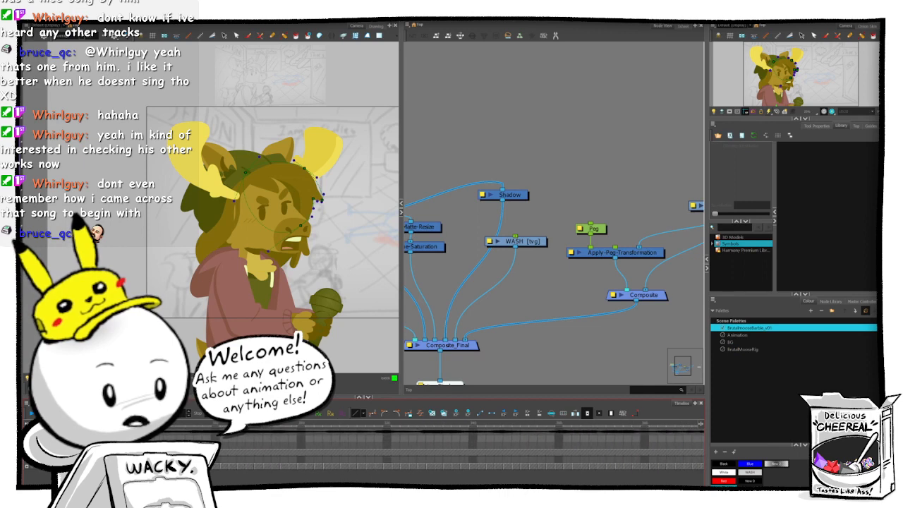
{"action": "left_click", "coordinate": [274, 427]}
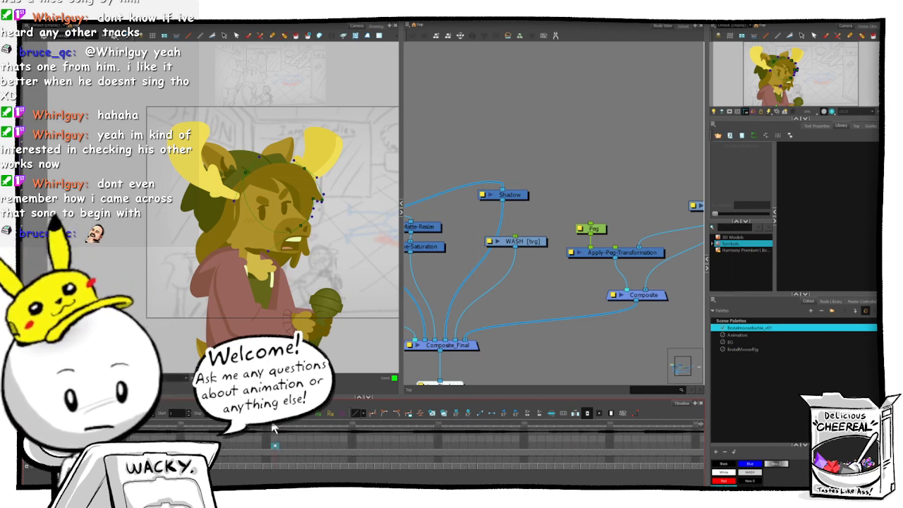
{"action": "left_click", "coordinate": [286, 424]}
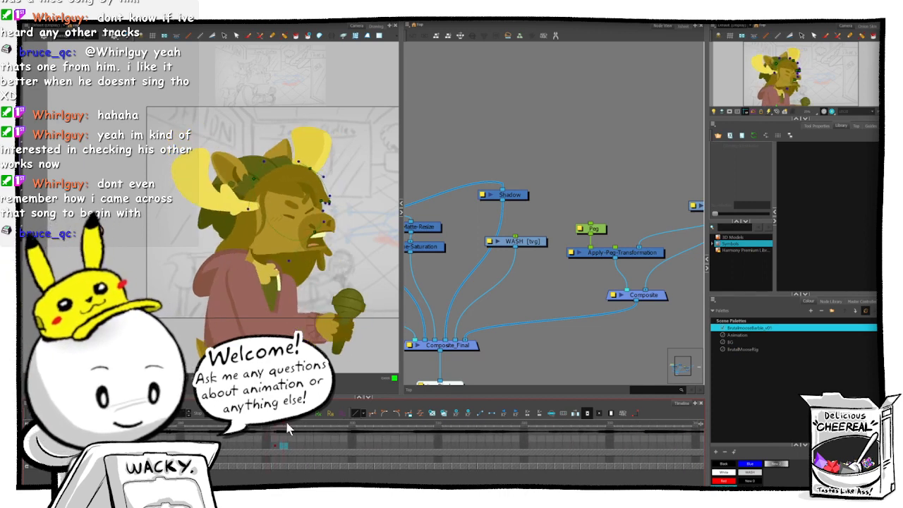
{"action": "mouse_move", "coordinate": [340, 422]}
{"action": "left_mouse_down"}
{"action": "mouse_move", "coordinate": [360, 421]}
{"action": "mouse_move", "coordinate": [334, 422]}
{"action": "mouse_move", "coordinate": [353, 419]}
{"action": "left_mouse_up"}
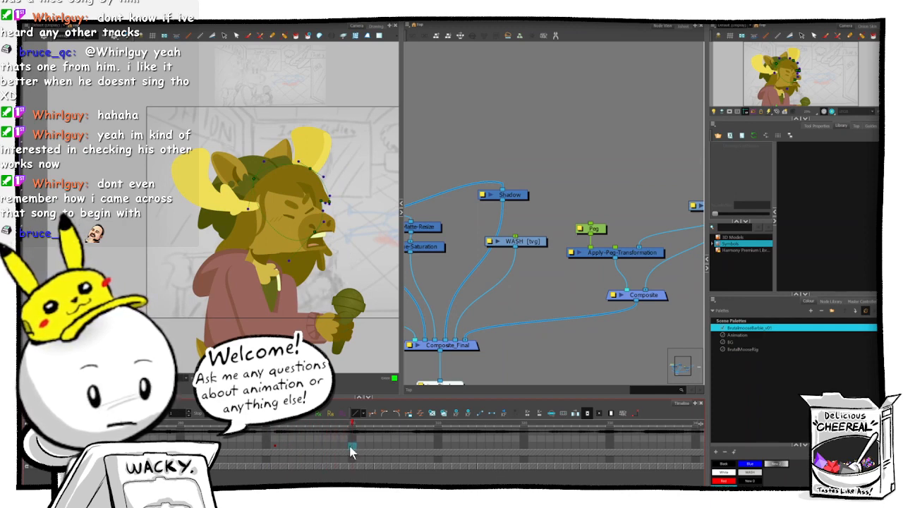
{"action": "key", "text": "ctrl+v"}
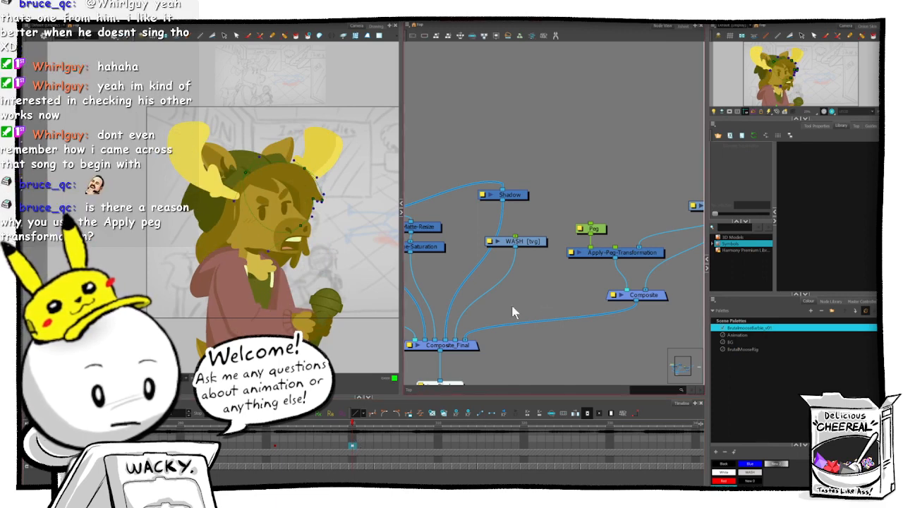
- Turn the hold between the closed-eyes keyframe and the pasted pose into a motion tween
{"action": "left_click", "coordinate": [300, 445]}
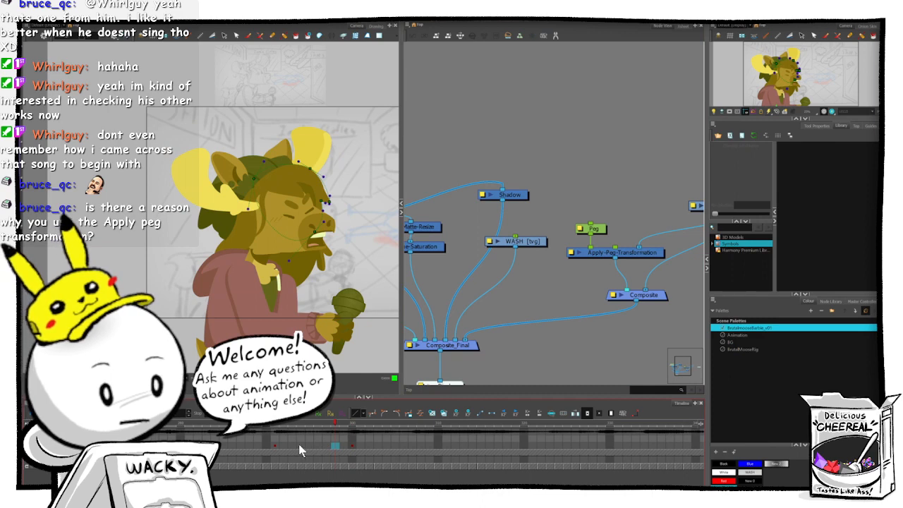
{"action": "left_click", "coordinate": [480, 409]}
{"action": "left_click", "coordinate": [531, 347]}
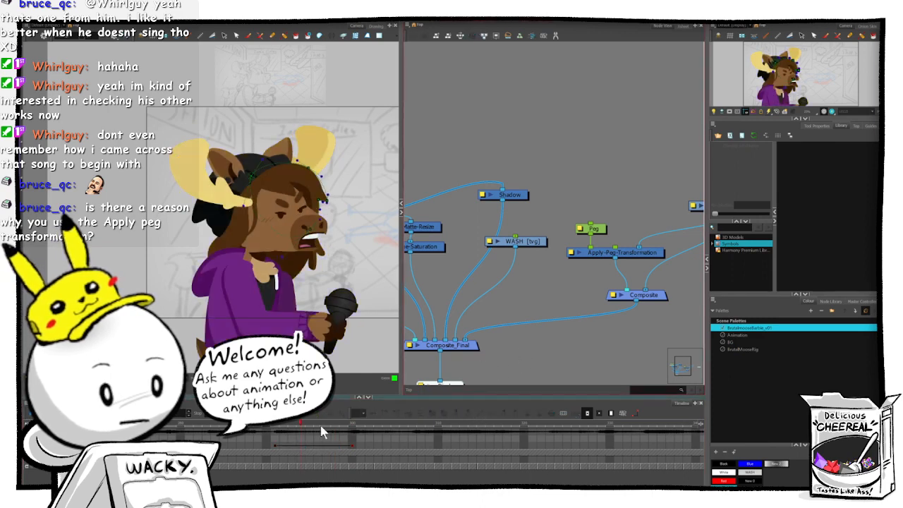
- Add an in-between keyframe for the whole character a few frames before the pasted pose
{"action": "left_click_drag", "start_coordinate": [299, 424], "coordinate": [328, 424]}
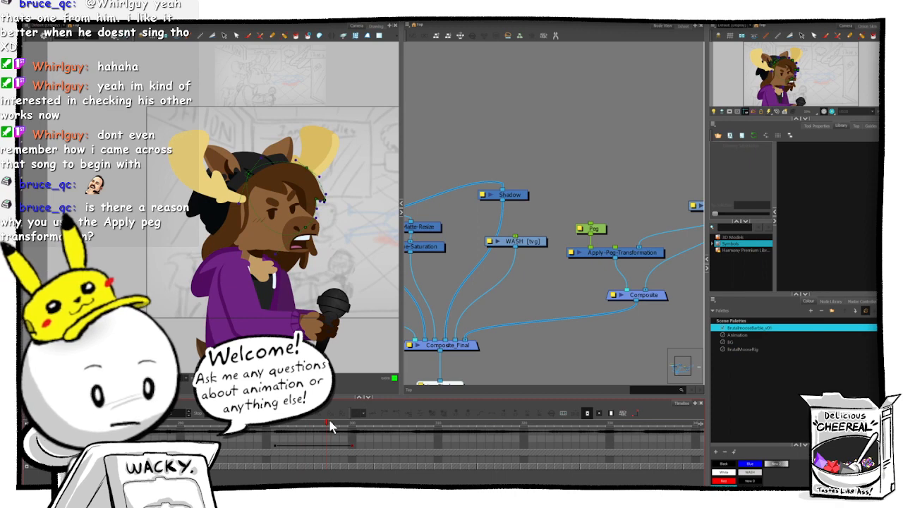
{"action": "left_click", "coordinate": [327, 445]}
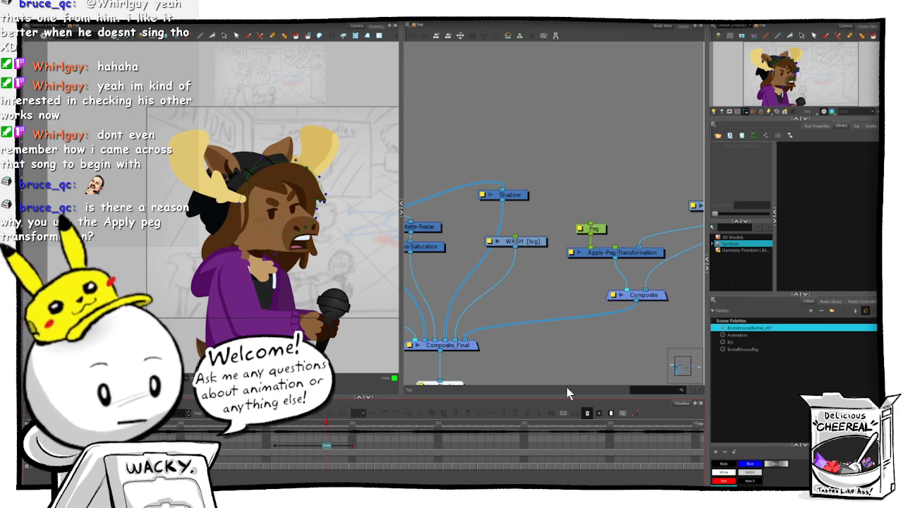
{"action": "left_click", "coordinate": [462, 408]}
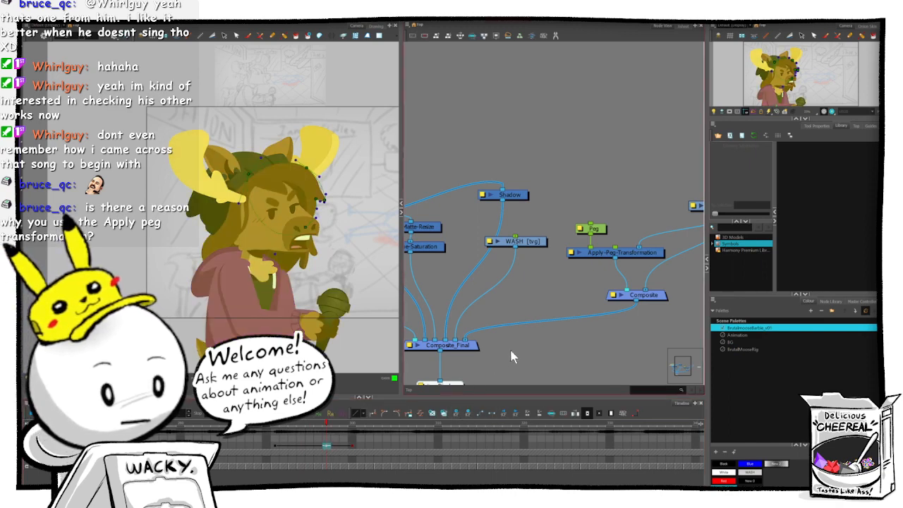
{"action": "left_click", "coordinate": [509, 348]}
- Select the character's eye group and locate its layer in the timeline to examine the keyframes around the in-between pose
{"action": "left_click", "coordinate": [353, 443]}
{"action": "left_click", "coordinate": [263, 210]}
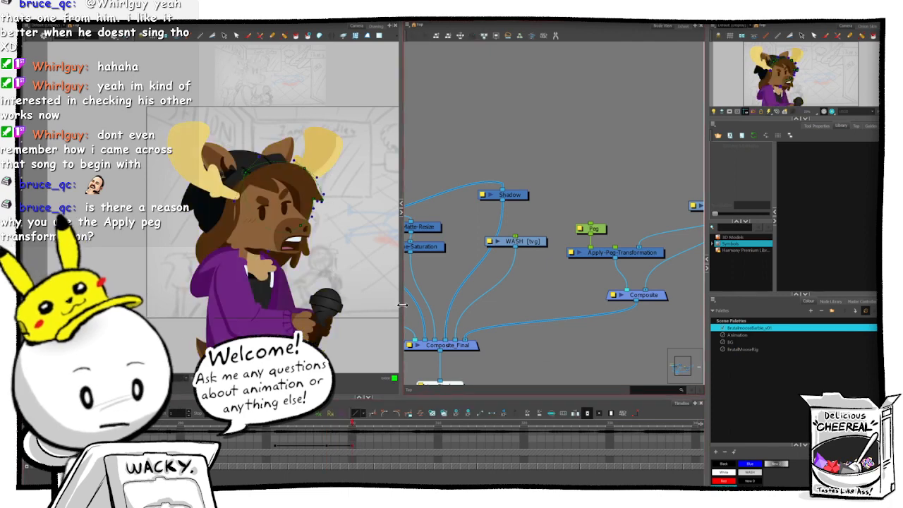
{"action": "key", "text": "b"}
{"action": "key", "text": "b"}
{"action": "key", "text": "b"}
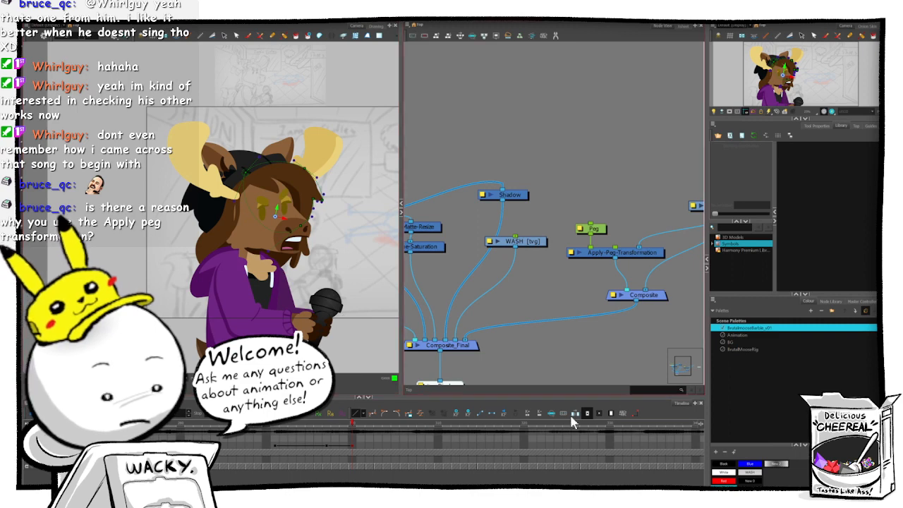
{"action": "key", "text": "o"}
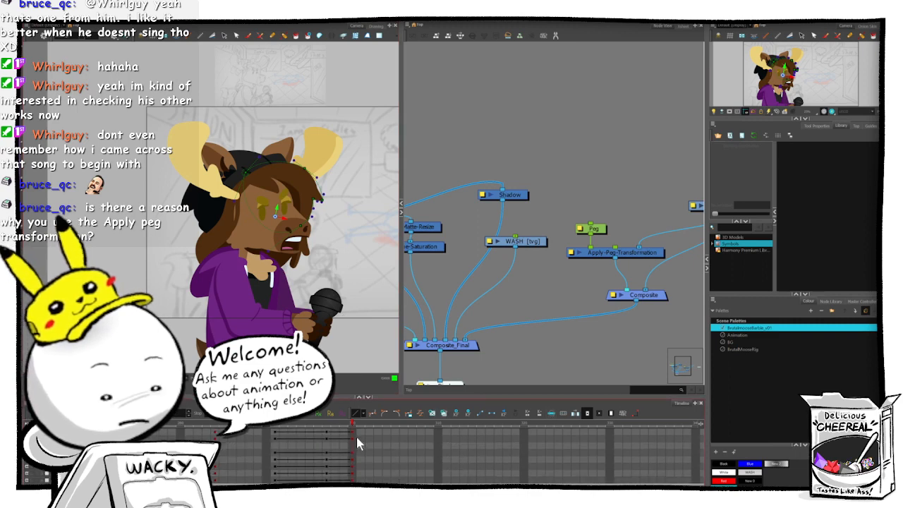
{"action": "left_click", "coordinate": [327, 427]}
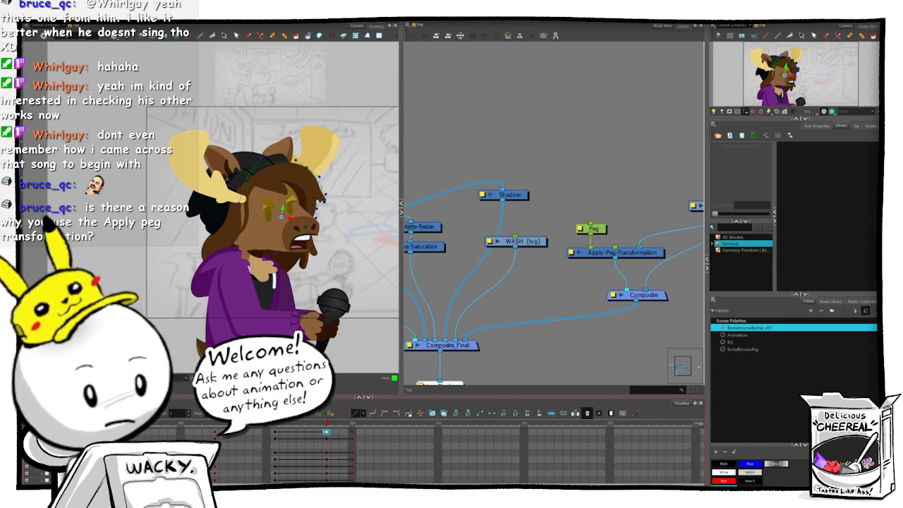
{"action": "scroll", "coordinate": [459, 455], "scroll_direction": "up", "scroll_amount": 5}
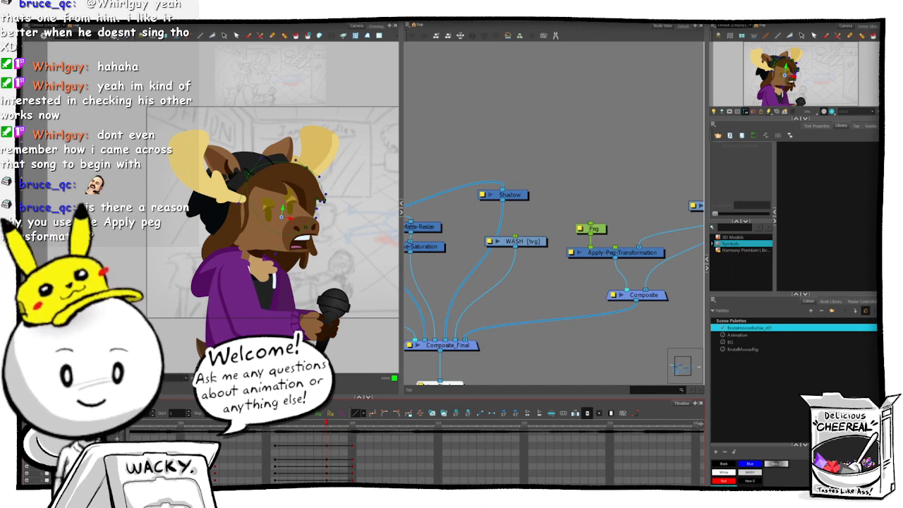
{"action": "scroll", "coordinate": [321, 441], "scroll_direction": "down", "scroll_amount": 3}
- Move the in-between keyframe onto the pasted pose's frame, replacing that pose
{"action": "left_click", "coordinate": [327, 445]}
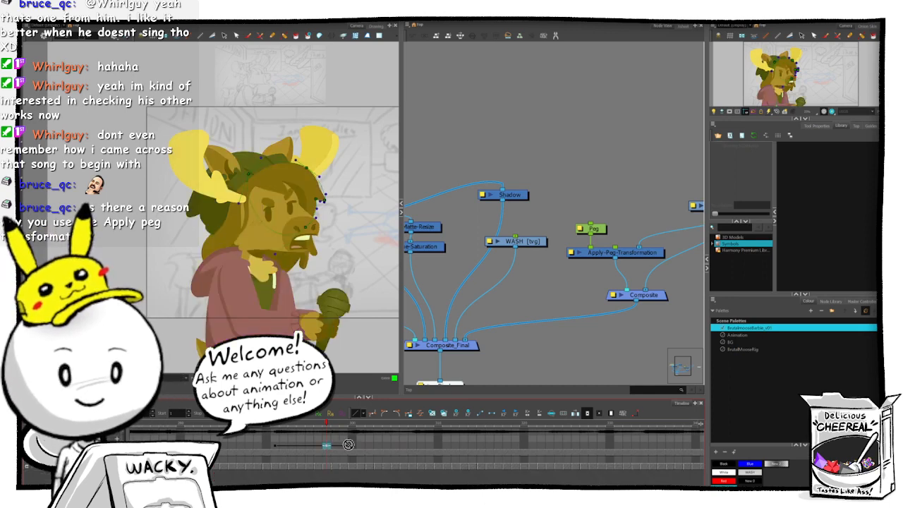
{"action": "left_click_drag", "start_coordinate": [360, 446], "coordinate": [360, 446]}
{"action": "left_click", "coordinate": [353, 446]}
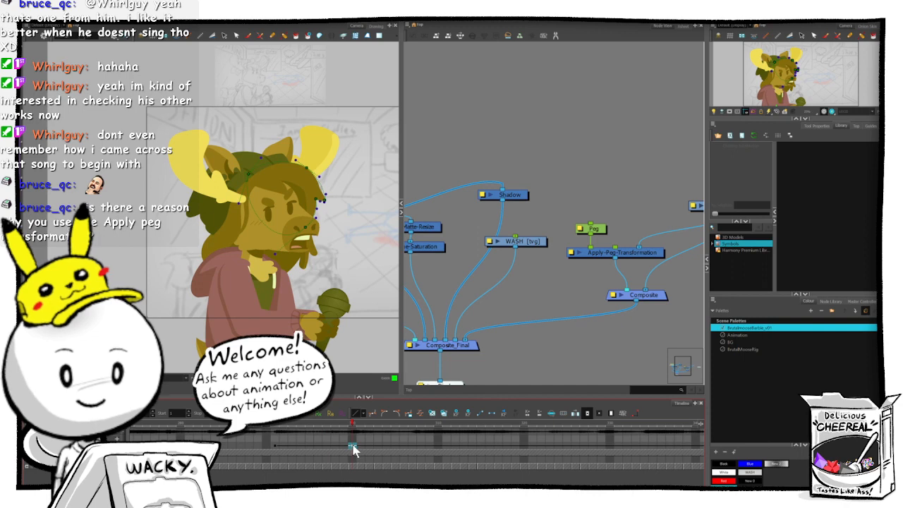
- Convert the first and last keyframes of the tween to stop-motion keyframes
{"action": "left_click", "coordinate": [493, 412]}
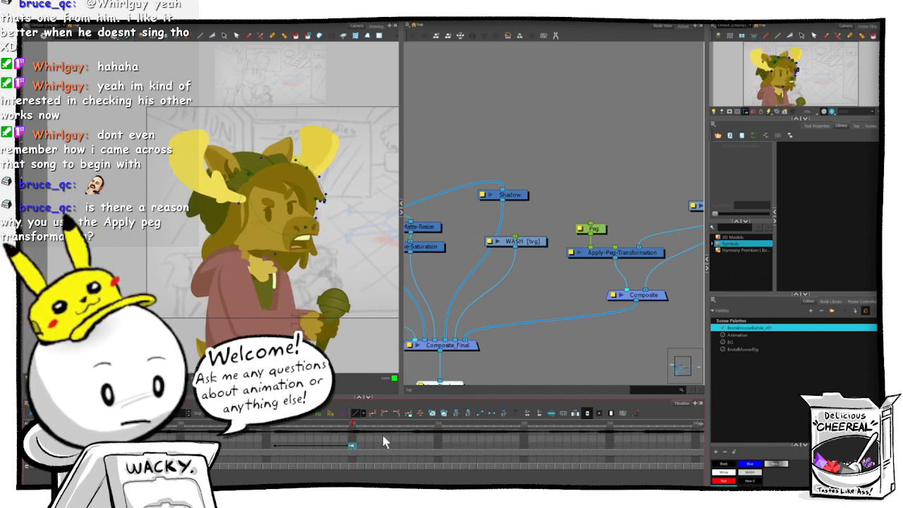
{"action": "left_click", "coordinate": [276, 446]}
{"action": "left_click", "coordinate": [494, 414]}
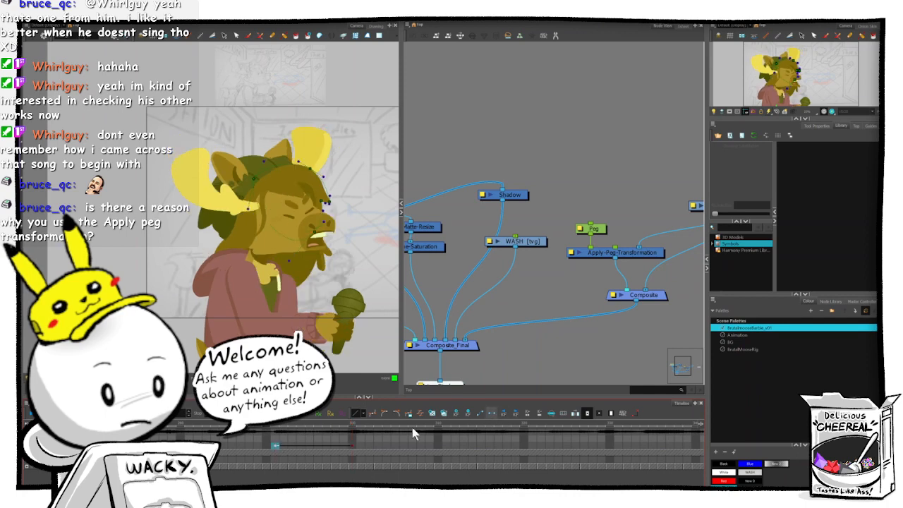
- Rotate the whole character slightly backward on the last keyframe, compare it with the previous frame, and nudge it a little further left
{"action": "left_click", "coordinate": [353, 445]}
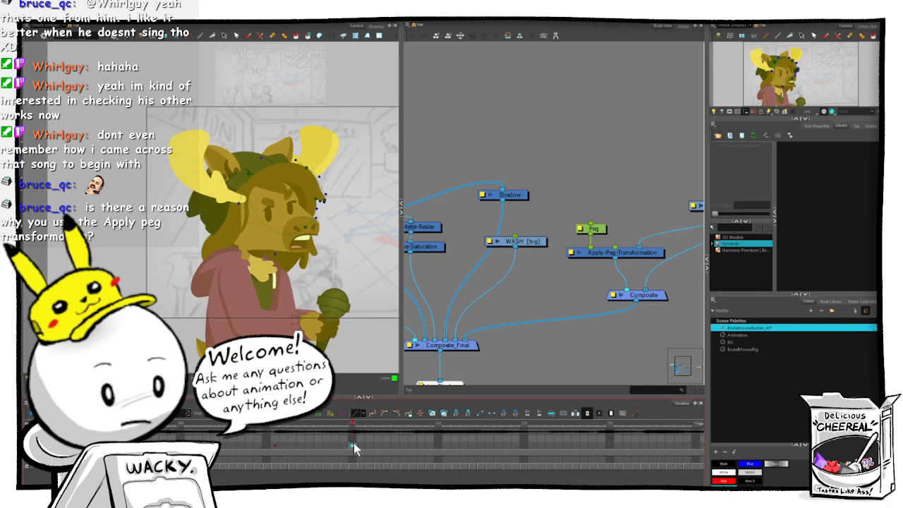
{"action": "left_click", "coordinate": [498, 368]}
{"action": "left_click", "coordinate": [263, 294]}
{"action": "key", "text": "b"}
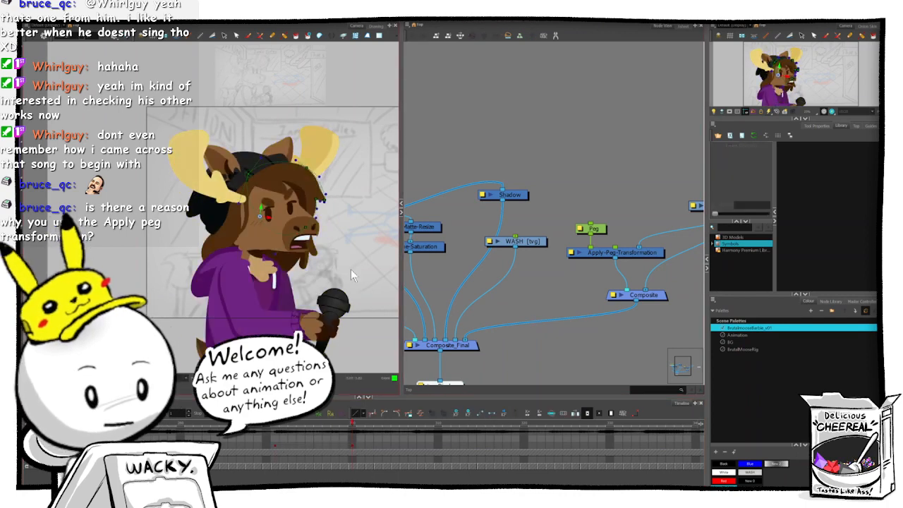
{"action": "key", "text": "b"}
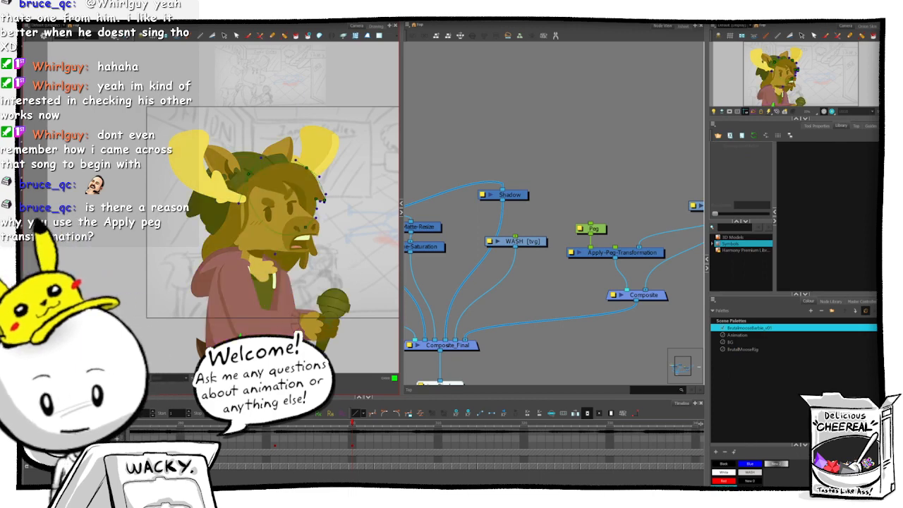
{"action": "left_click_drag", "start_coordinate": [358, 202], "coordinate": [347, 191]}
{"action": "left_click_drag", "start_coordinate": [481, 270], "coordinate": [479, 282]}
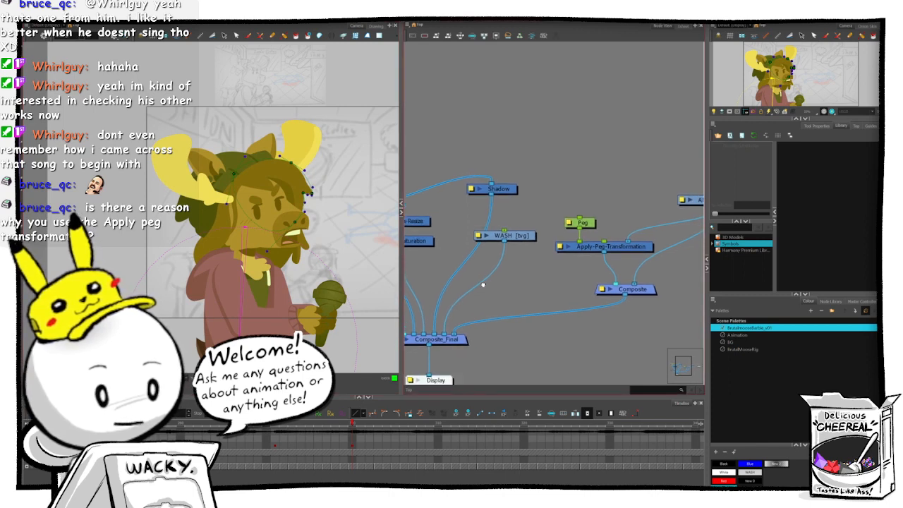
{"action": "left_click", "coordinate": [335, 426]}
{"action": "left_click", "coordinate": [352, 426]}
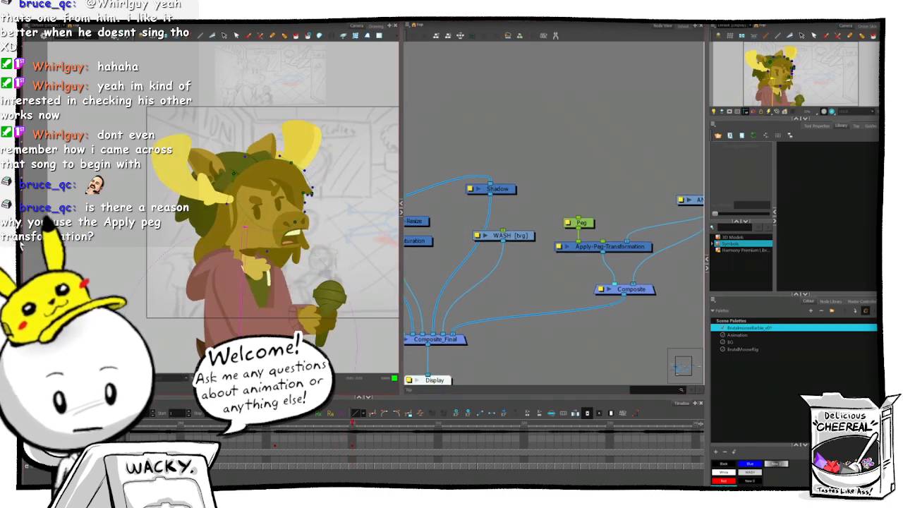
{"action": "left_click_drag", "start_coordinate": [278, 326], "coordinate": [272, 324]}
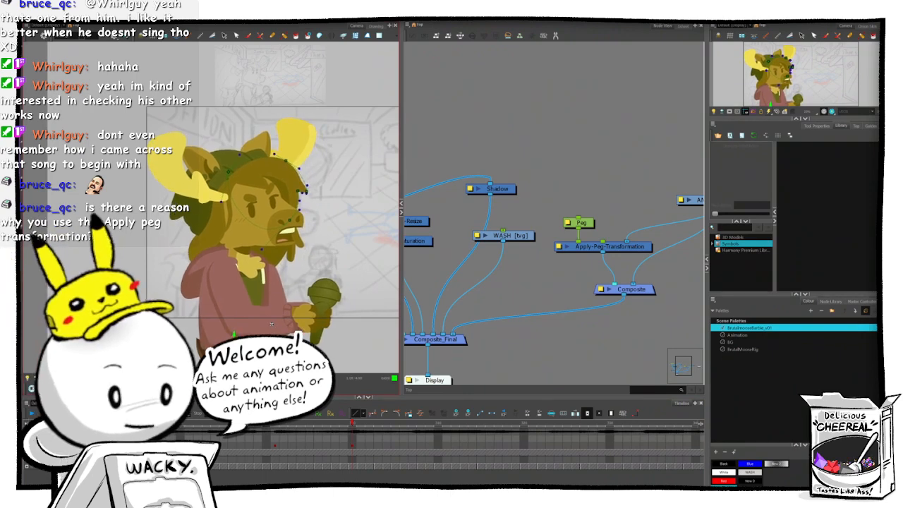
{"action": "left_click", "coordinate": [528, 334]}
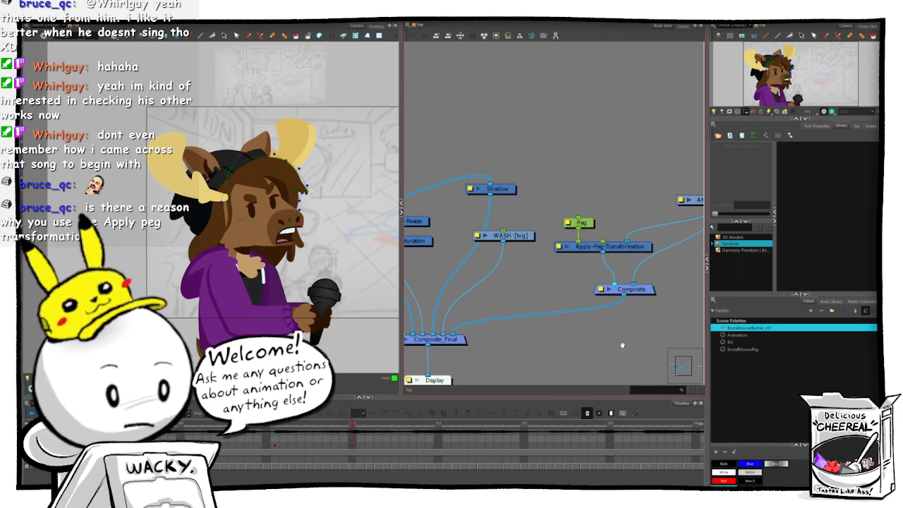
- Examine how the Peg, Apply-Peg-Transformation and ANIMATIC_1 nodes feed the Composite, and compare the small and full-size animatics in the camera view
{"action": "left_click_drag", "start_coordinate": [648, 327], "coordinate": [534, 330]}
{"action": "left_click_drag", "start_coordinate": [534, 297], "coordinate": [583, 299]}
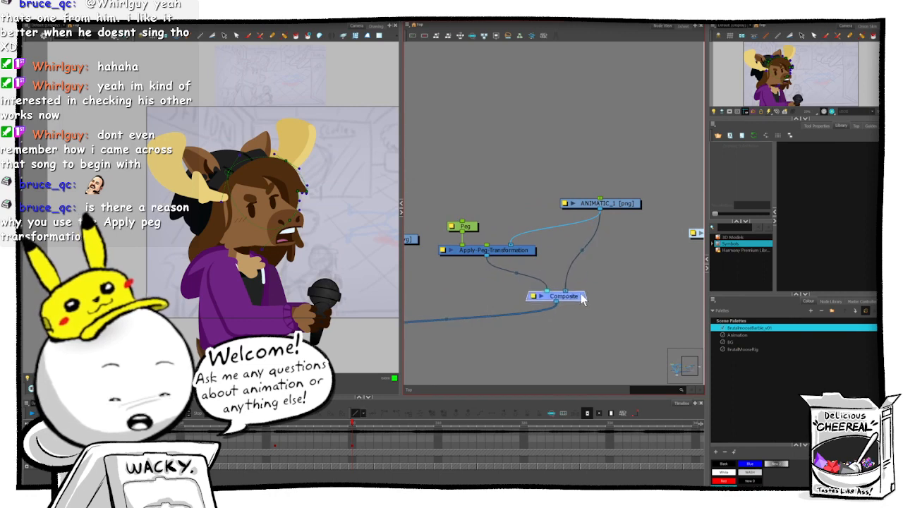
{"action": "left_click", "coordinate": [635, 228]}
{"action": "left_click_drag", "start_coordinate": [619, 226], "coordinate": [605, 228]}
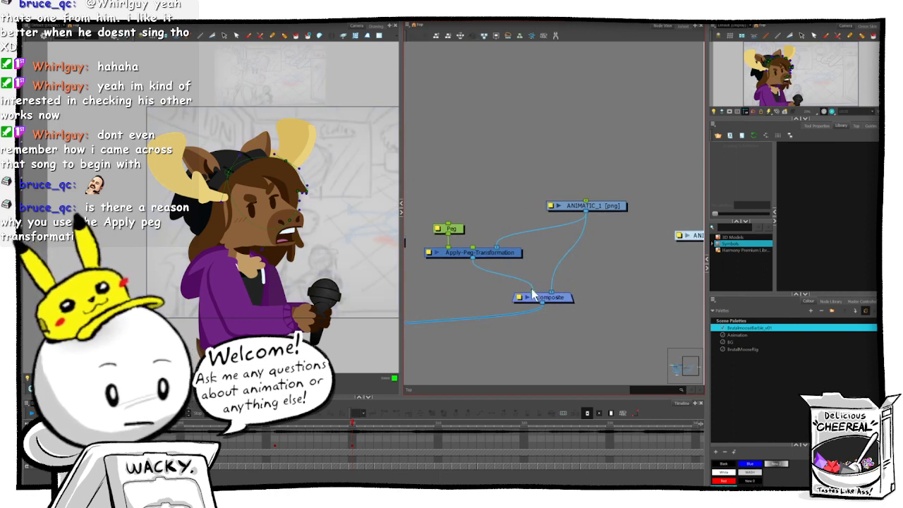
{"action": "left_click", "coordinate": [531, 286]}
{"action": "left_click", "coordinate": [450, 263]}
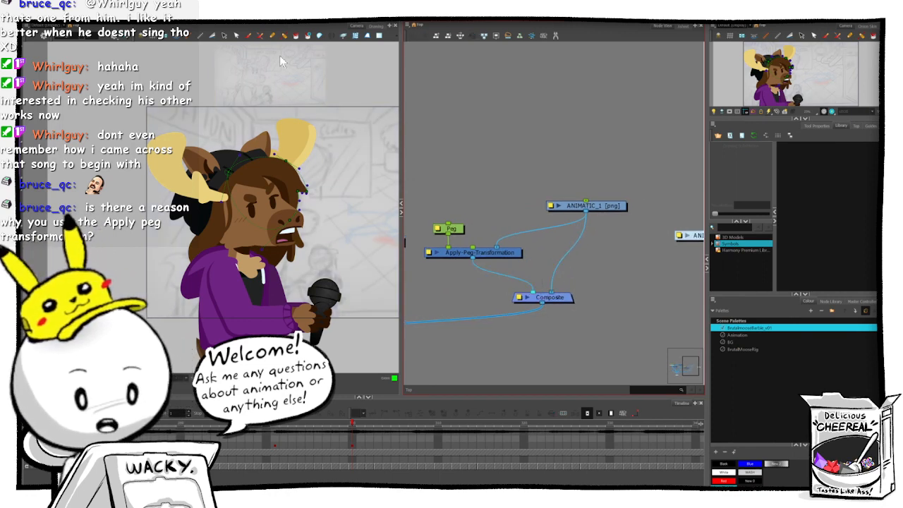
{"action": "left_click_drag", "start_coordinate": [295, 199], "coordinate": [201, 223]}
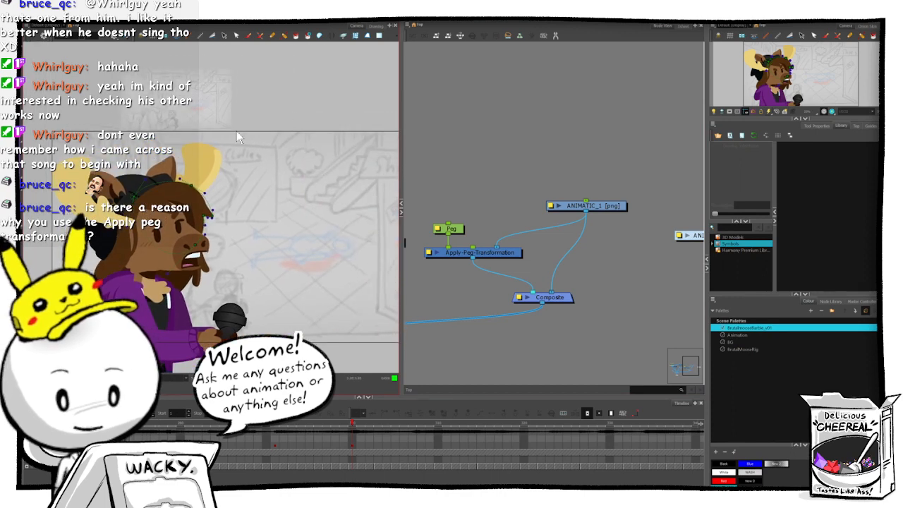
{"action": "left_click_drag", "start_coordinate": [304, 241], "coordinate": [331, 235]}
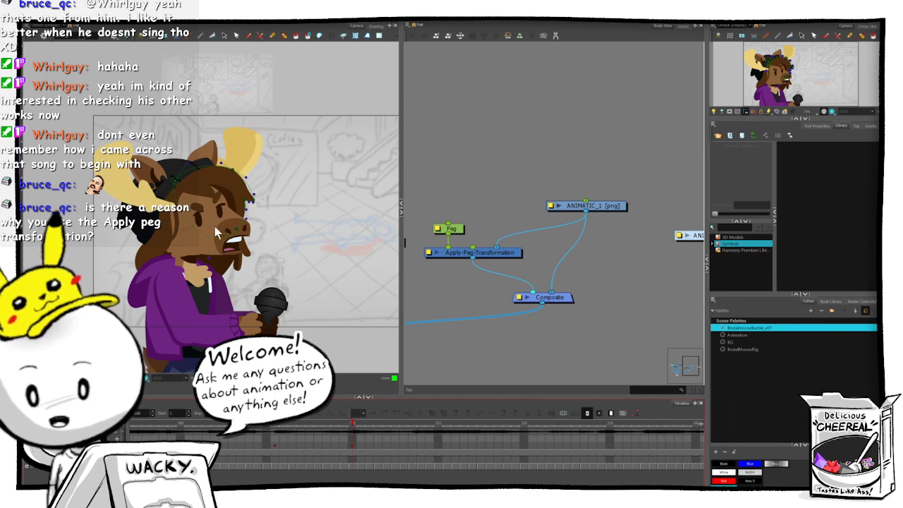
{"action": "left_click", "coordinate": [450, 230]}
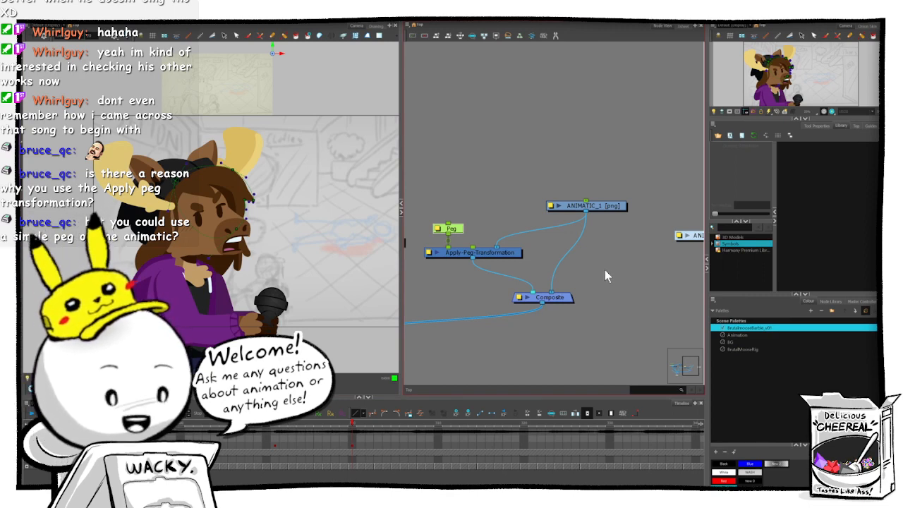
{"action": "left_click", "coordinate": [508, 263]}
{"action": "left_click_drag", "start_coordinate": [264, 265], "coordinate": [234, 268]}
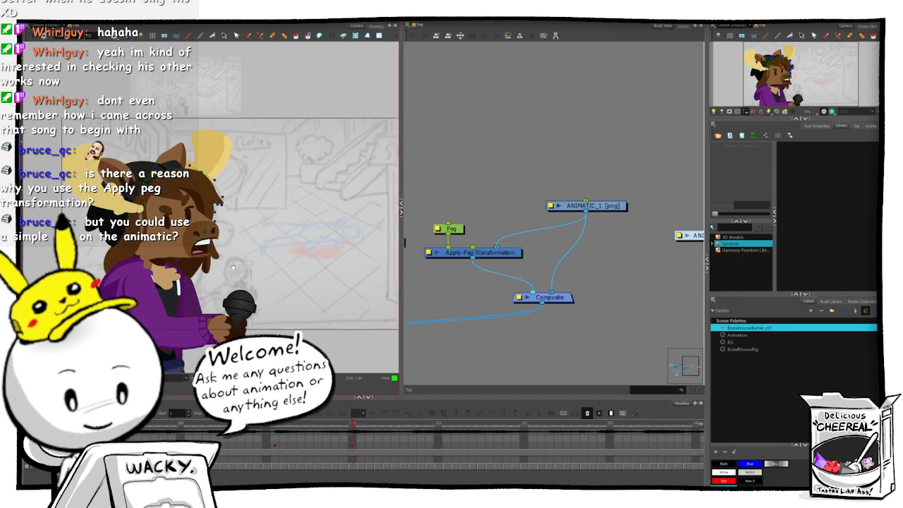
{"action": "scroll", "coordinate": [234, 267], "scroll_direction": "down", "scroll_amount": 2}
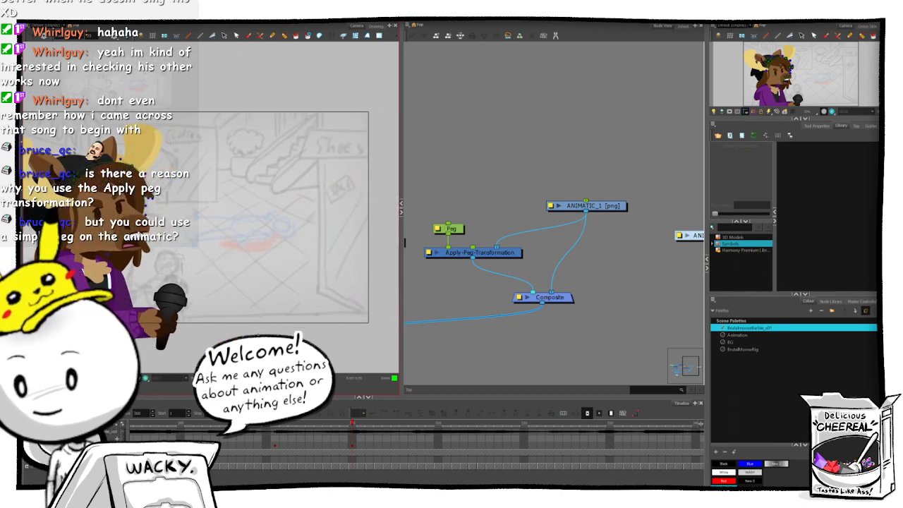
{"action": "left_click_drag", "start_coordinate": [207, 289], "coordinate": [254, 280]}
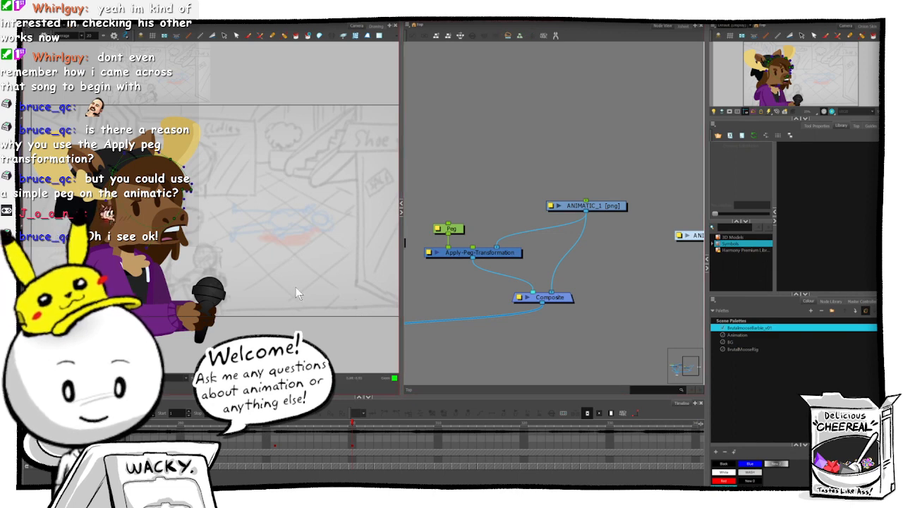
{"action": "left_click_drag", "start_coordinate": [274, 291], "coordinate": [313, 285]}
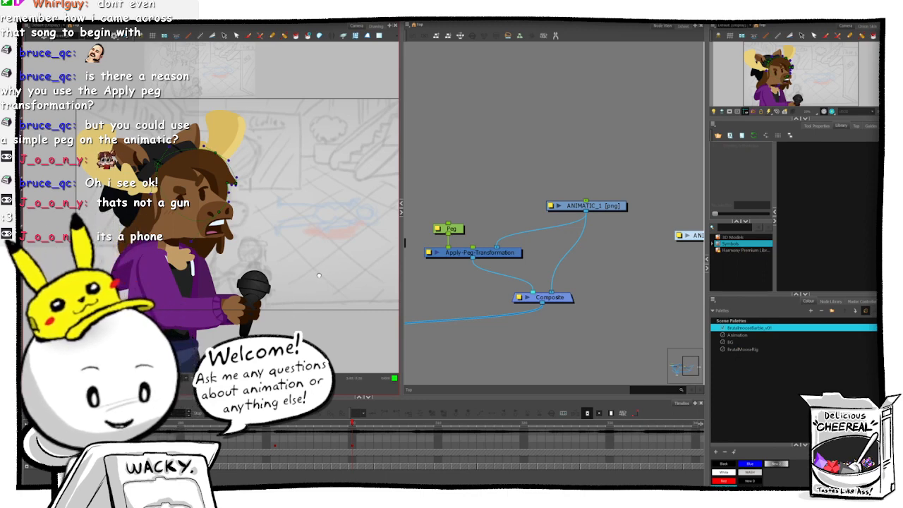
{"action": "left_click_drag", "start_coordinate": [315, 280], "coordinate": [319, 287]}
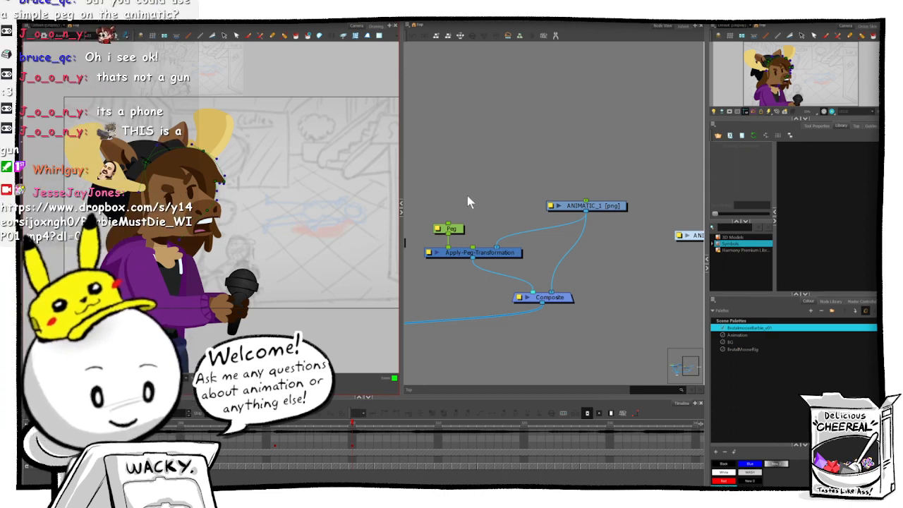
{"action": "left_click_drag", "start_coordinate": [318, 293], "coordinate": [274, 294]}
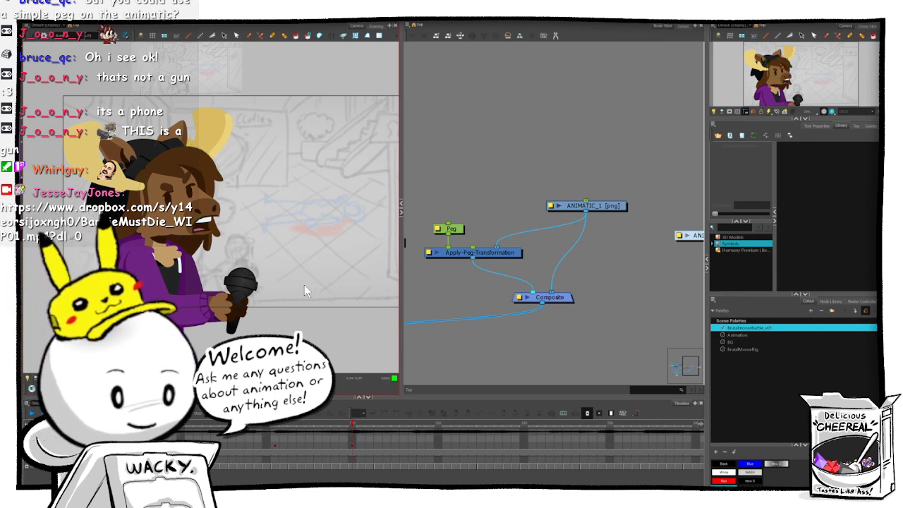
{"action": "left_click_drag", "start_coordinate": [297, 280], "coordinate": [306, 280]}
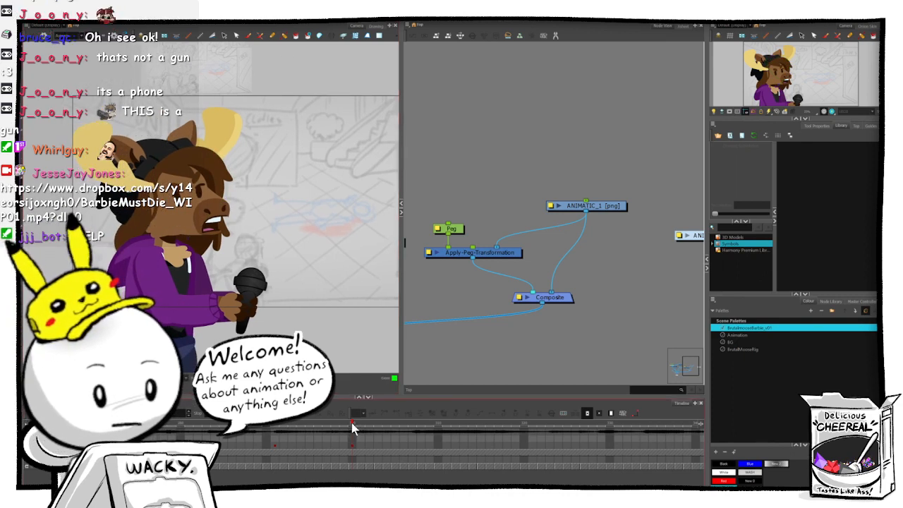
{"action": "mouse_move", "coordinate": [342, 424]}
{"action": "left_mouse_down"}
{"action": "mouse_move", "coordinate": [648, 433]}
{"action": "mouse_move", "coordinate": [297, 429]}
{"action": "mouse_move", "coordinate": [289, 418]}
{"action": "mouse_move", "coordinate": [368, 427]}
{"action": "mouse_move", "coordinate": [351, 424]}
{"action": "left_mouse_up"}
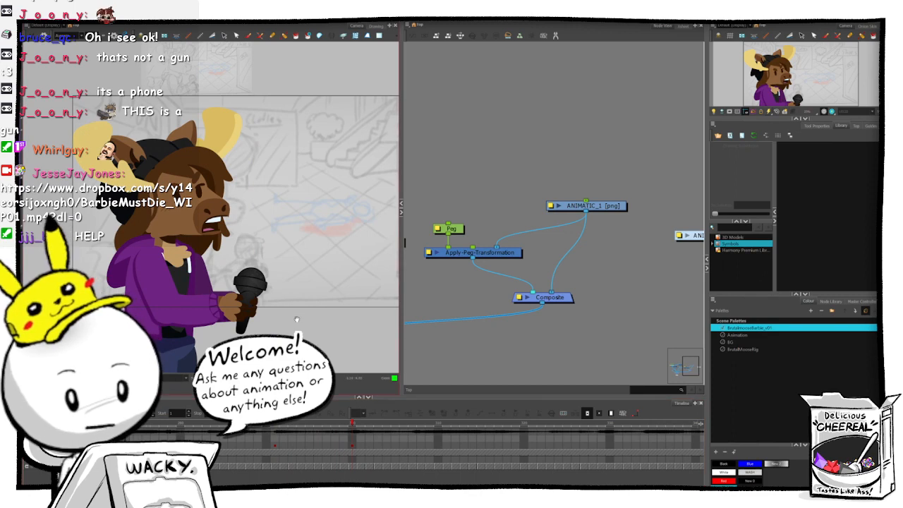
- Select the group holding the character's legs and tail, and skew it slightly to the left at the waist
{"action": "left_click", "coordinate": [259, 207]}
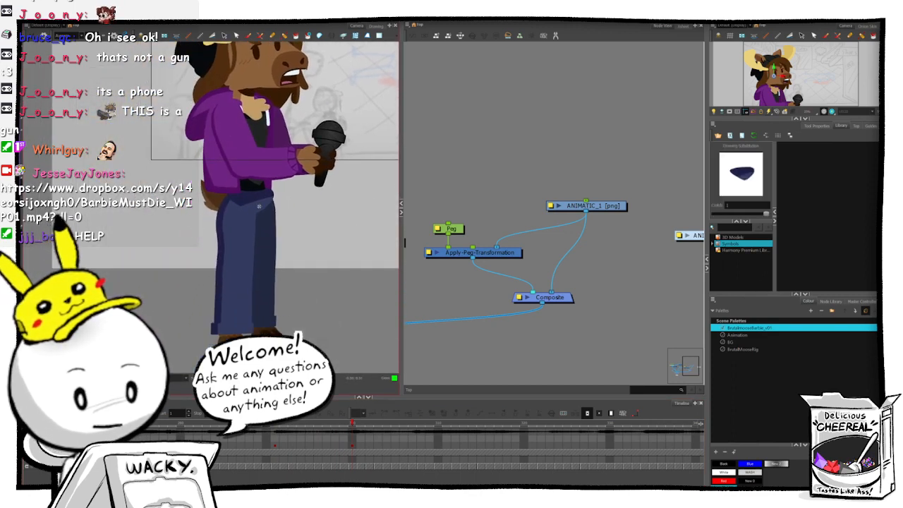
{"action": "key", "text": "b"}
{"action": "key", "text": "b"}
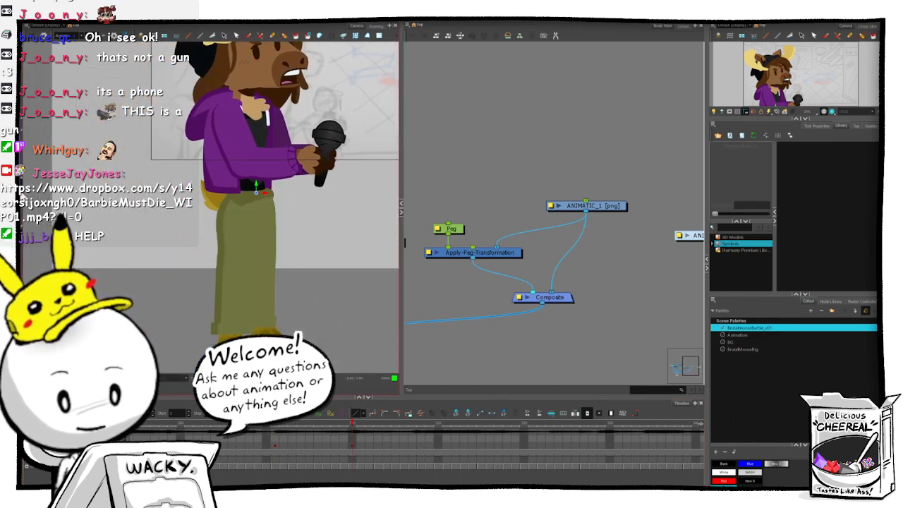
{"action": "key", "text": "b"}
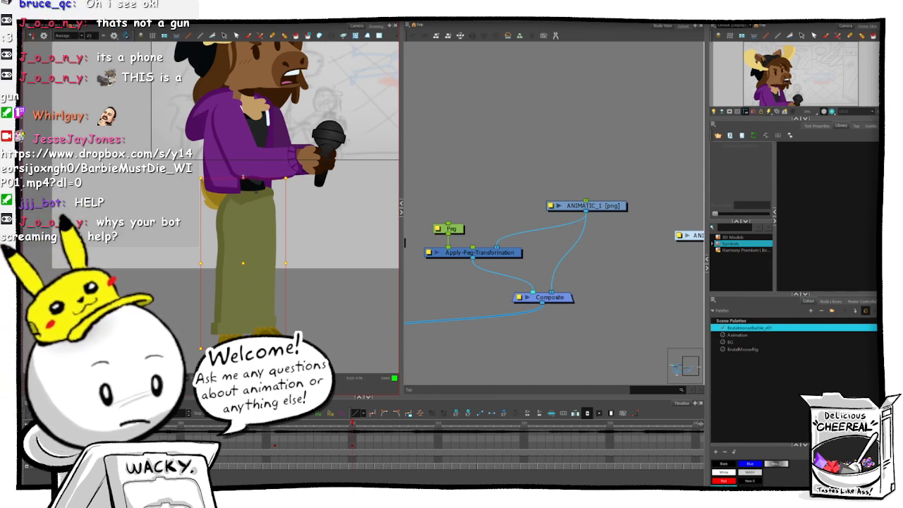
{"action": "left_click_drag", "start_coordinate": [257, 177], "coordinate": [251, 175]}
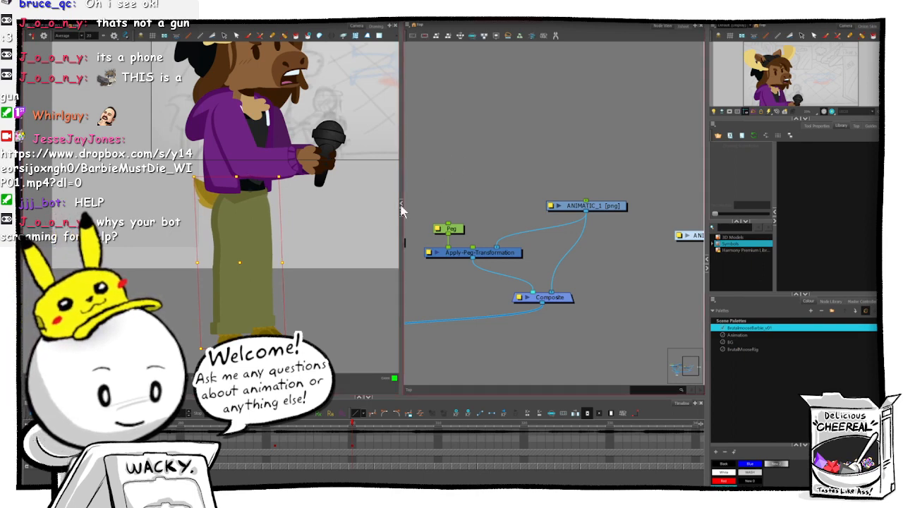
{"action": "key", "text": "Delete"}
{"action": "mouse_move", "coordinate": [367, 219]}
{"action": "left_mouse_down"}
{"action": "mouse_move", "coordinate": [264, 293]}
{"action": "mouse_move", "coordinate": [273, 311]}
{"action": "left_mouse_up"}
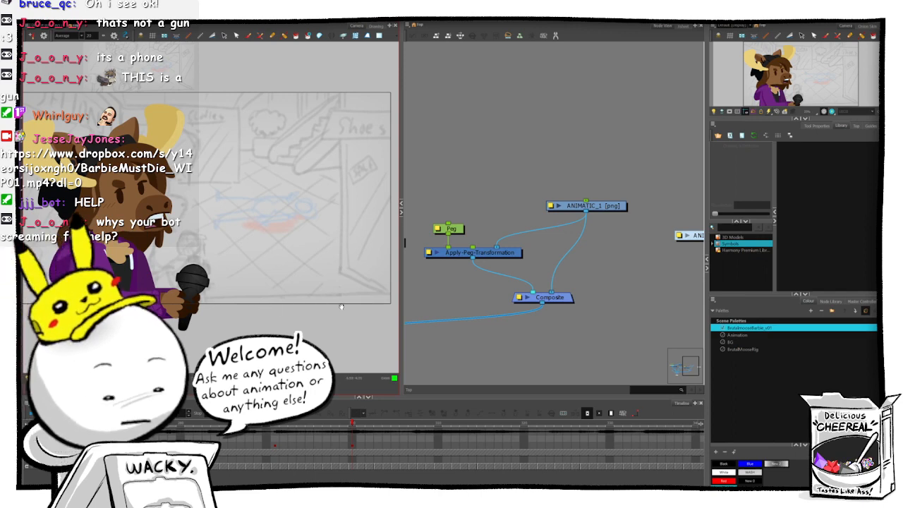
- Scrub forward to the end of the held pose and add a stop-motion keyframe there for the whole character
{"action": "left_click_drag", "start_coordinate": [356, 422], "coordinate": [446, 424]}
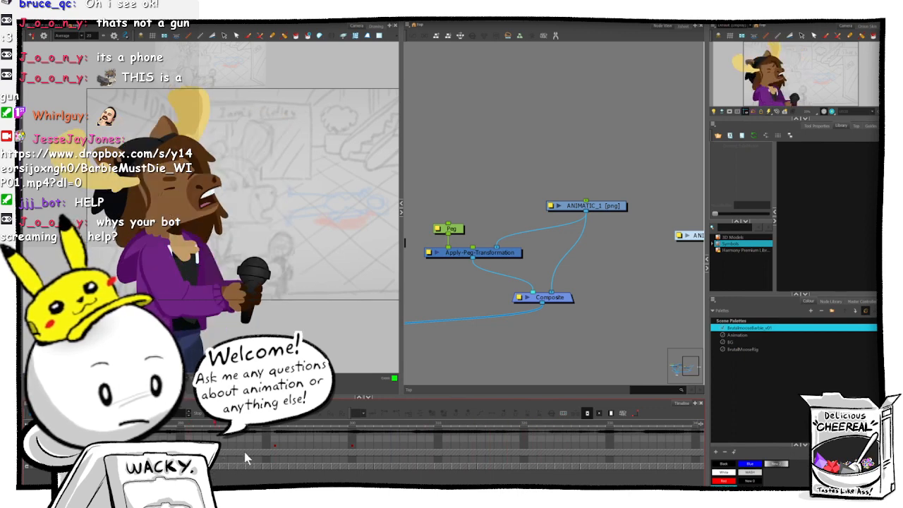
{"action": "left_click", "coordinate": [400, 443]}
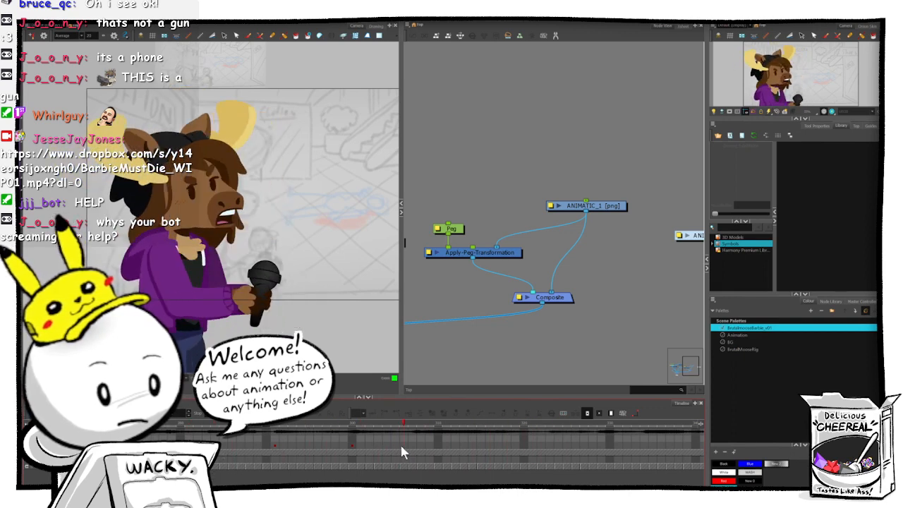
{"action": "left_click", "coordinate": [551, 442]}
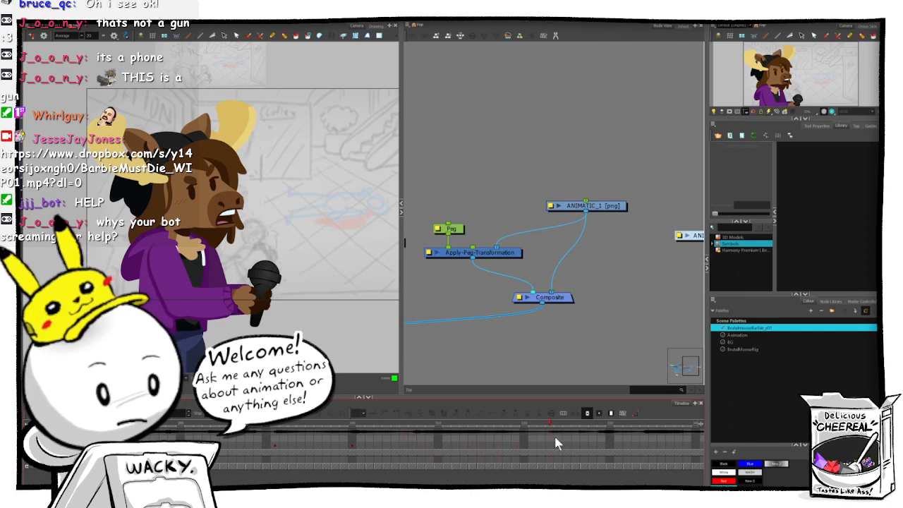
{"action": "left_click", "coordinate": [611, 441]}
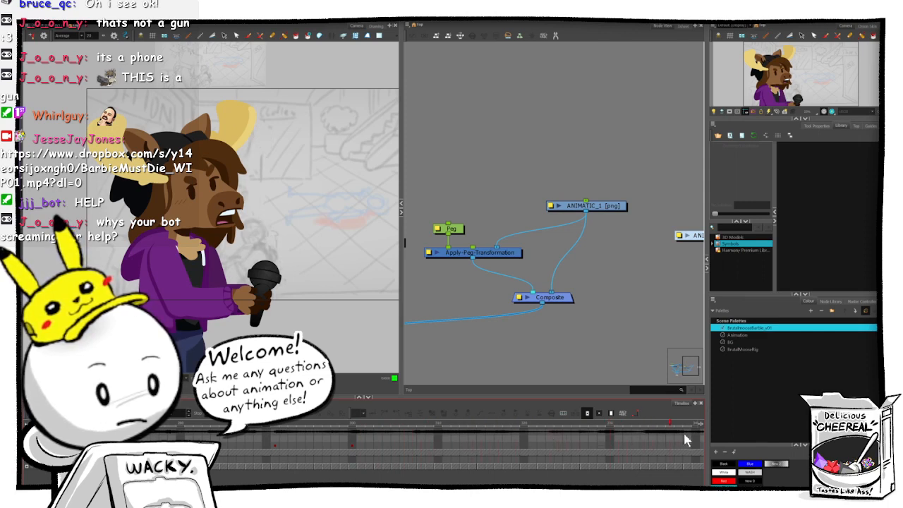
{"action": "mouse_move", "coordinate": [707, 434]}
{"action": "left_mouse_down"}
{"action": "mouse_move", "coordinate": [715, 432]}
{"action": "mouse_move", "coordinate": [681, 434]}
{"action": "left_mouse_up"}
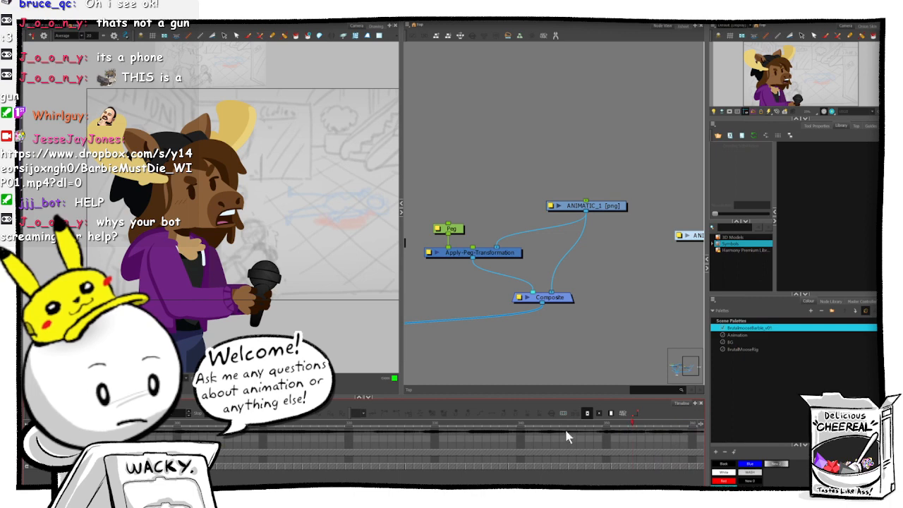
{"action": "left_click", "coordinate": [648, 445]}
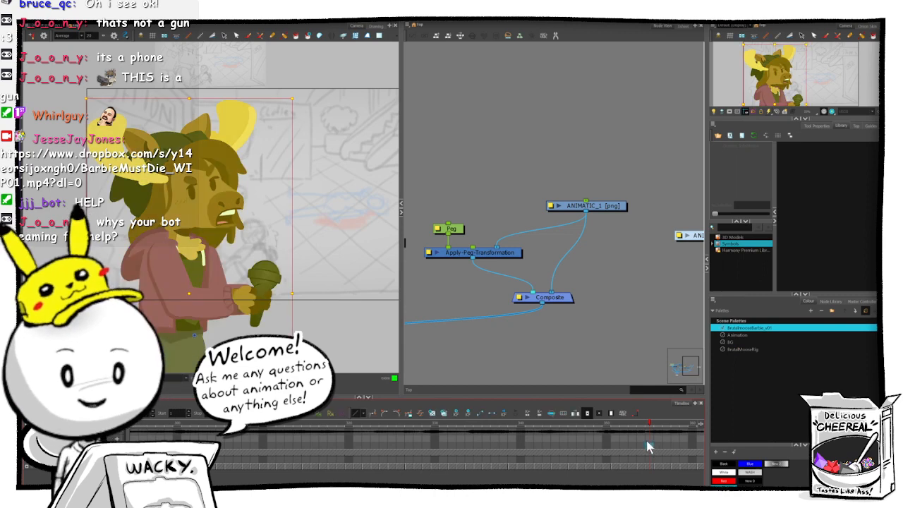
{"action": "left_click", "coordinate": [455, 413]}
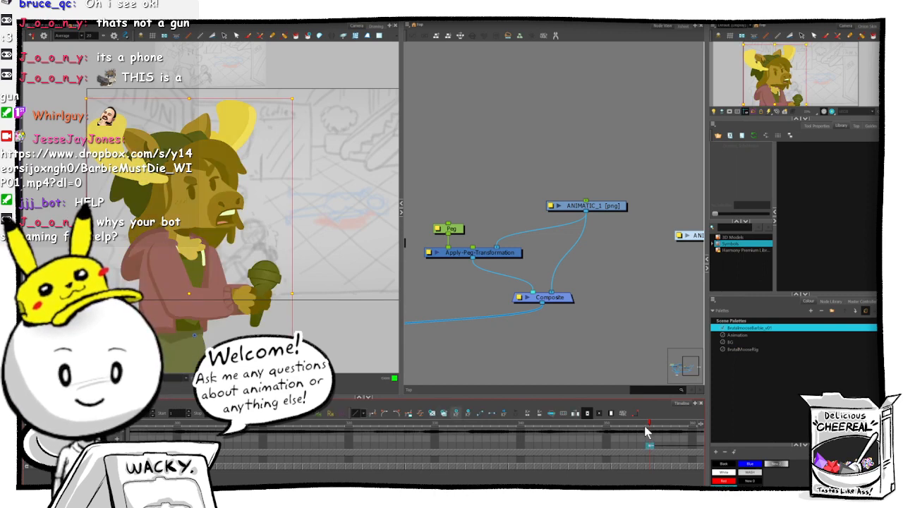
{"action": "left_click", "coordinate": [491, 415]}
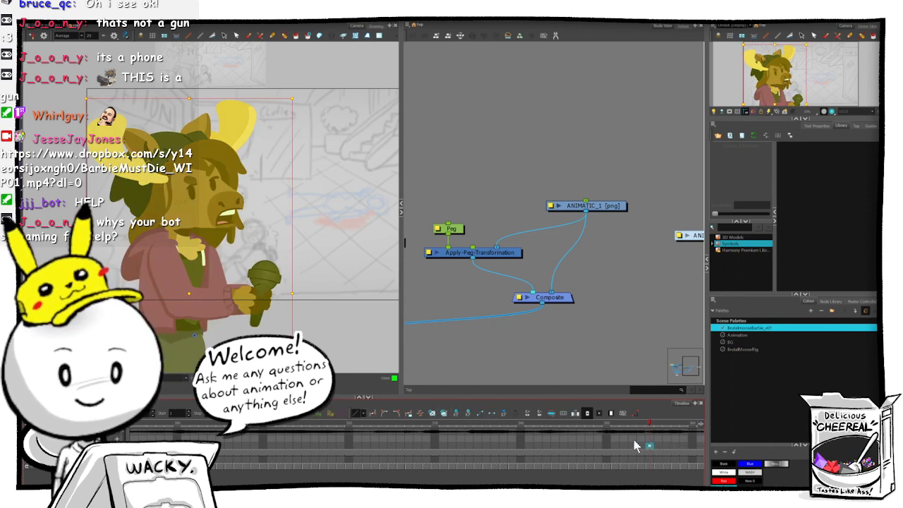
- Key the whole character on an earlier frame of the hold and shift the near pupil toward the snout, nudging it slightly back
{"action": "left_click_drag", "start_coordinate": [444, 424], "coordinate": [339, 424]}
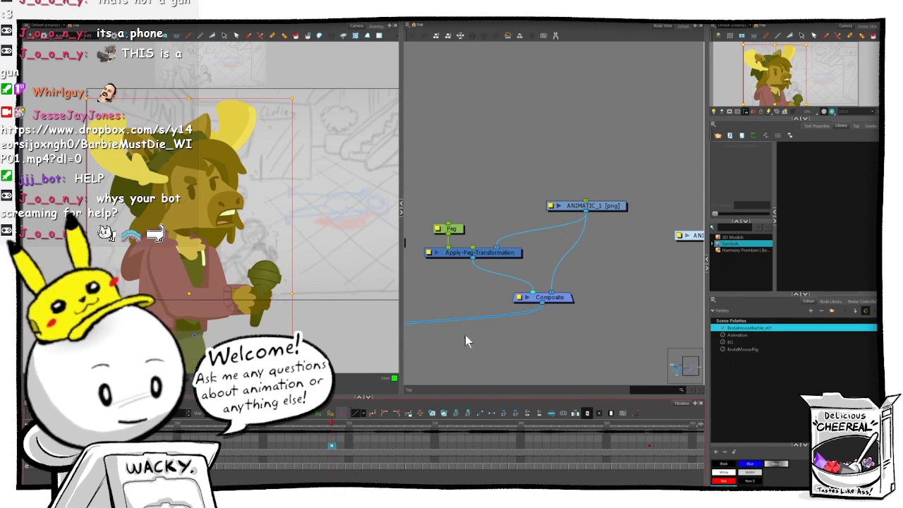
{"action": "left_click", "coordinate": [448, 316]}
{"action": "scroll", "coordinate": [210, 171], "scroll_direction": "up", "scroll_amount": 3}
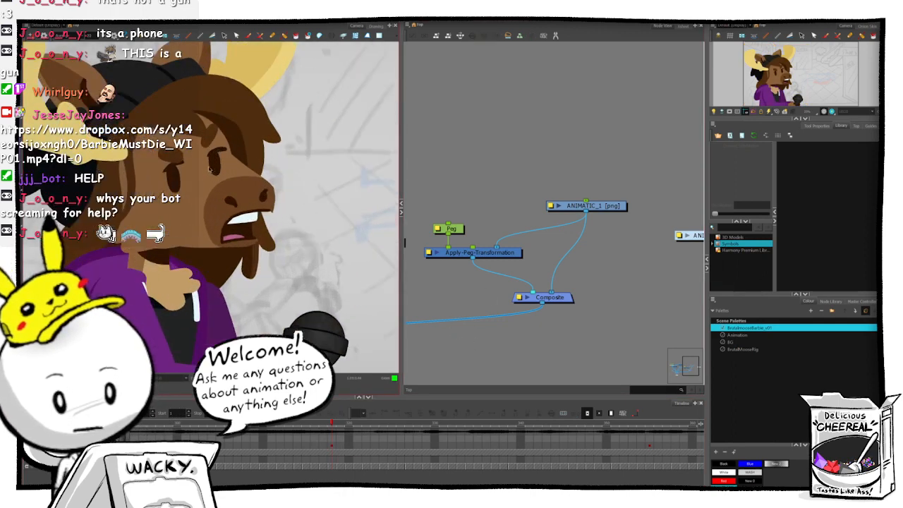
{"action": "scroll", "coordinate": [210, 170], "scroll_direction": "up", "scroll_amount": 2}
{"action": "left_click", "coordinate": [155, 165]}
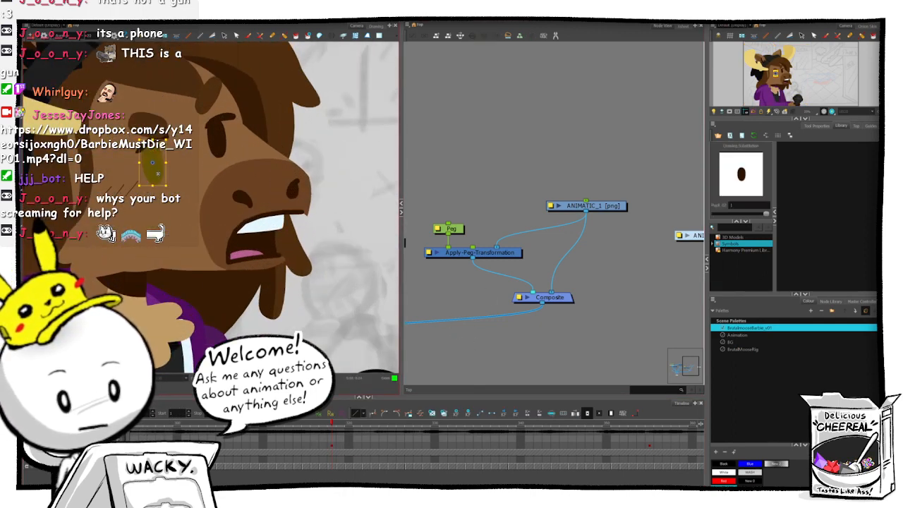
{"action": "key", "text": "b"}
{"action": "left_click_drag", "start_coordinate": [156, 173], "coordinate": [167, 169]}
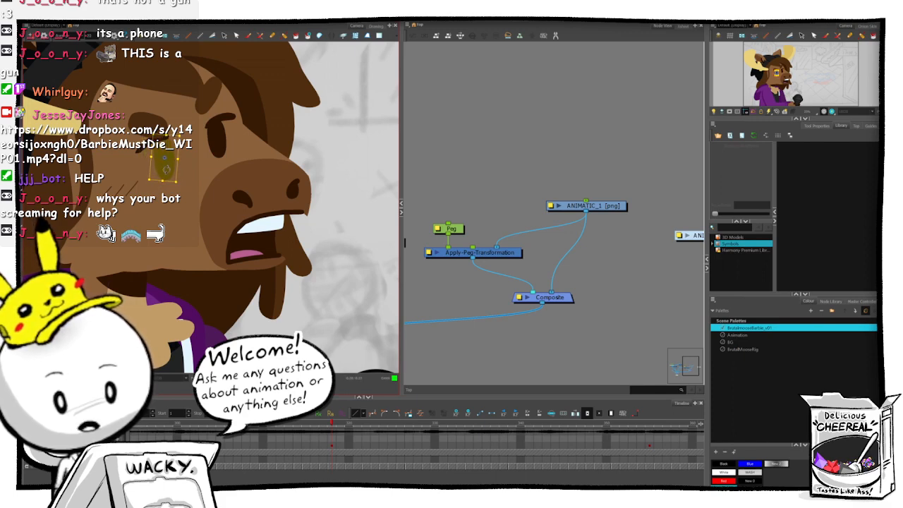
{"action": "key", "text": "Left"}
{"action": "key", "text": "Left"}
{"action": "key", "text": "Left"}
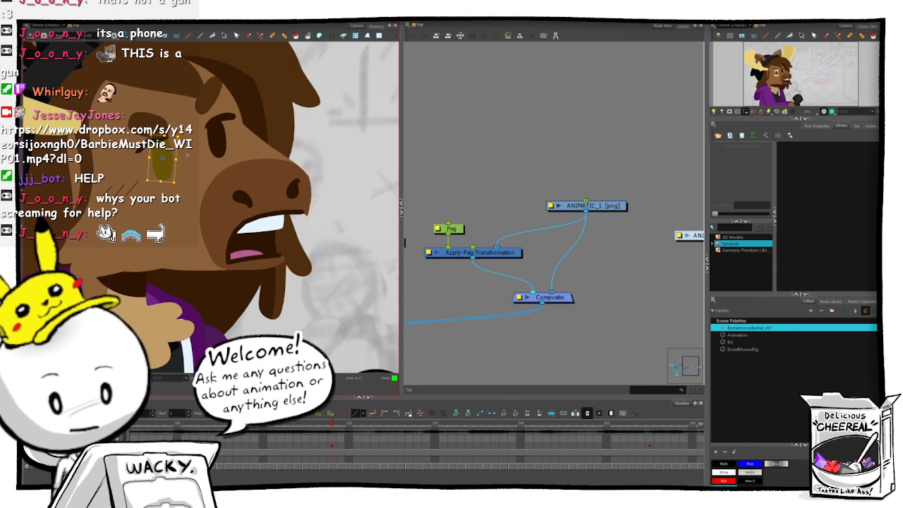
- Shift the far pupil toward the snout on the same keyframe to match the near one
{"action": "left_click", "coordinate": [226, 146]}
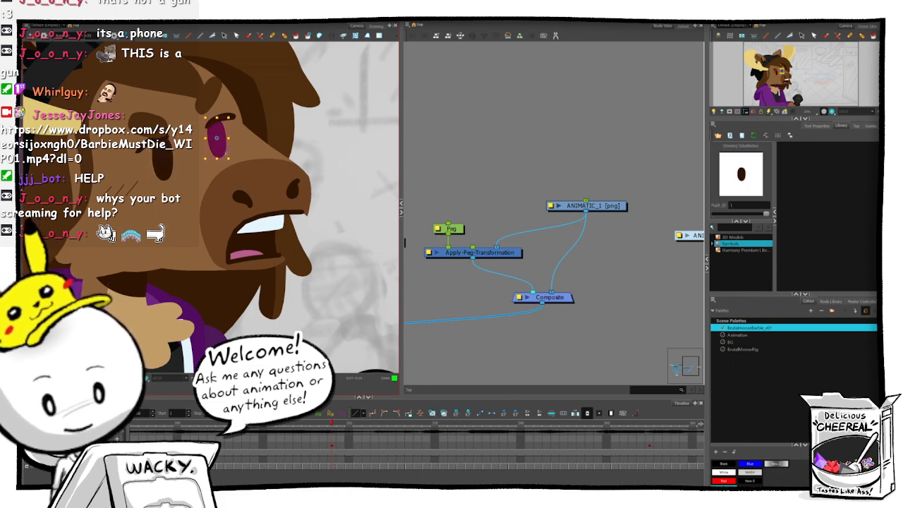
{"action": "key", "text": "b"}
{"action": "left_click_drag", "start_coordinate": [231, 163], "coordinate": [227, 146]}
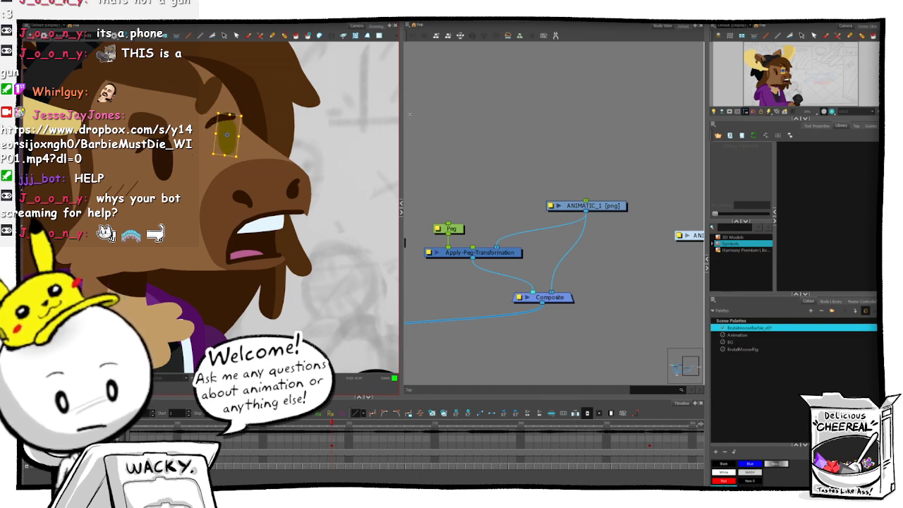
{"action": "scroll", "coordinate": [315, 235], "scroll_direction": "down", "scroll_amount": 5}
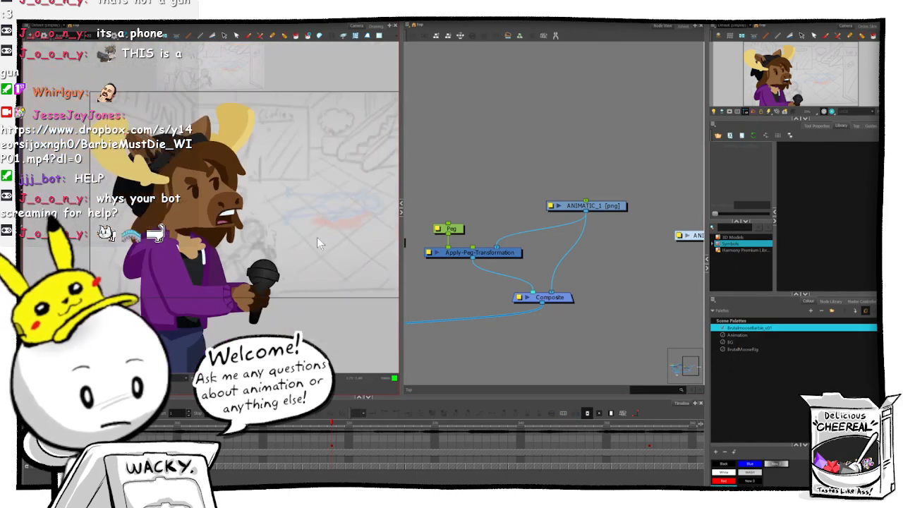
{"action": "scroll", "coordinate": [310, 247], "scroll_direction": "down", "scroll_amount": 2}
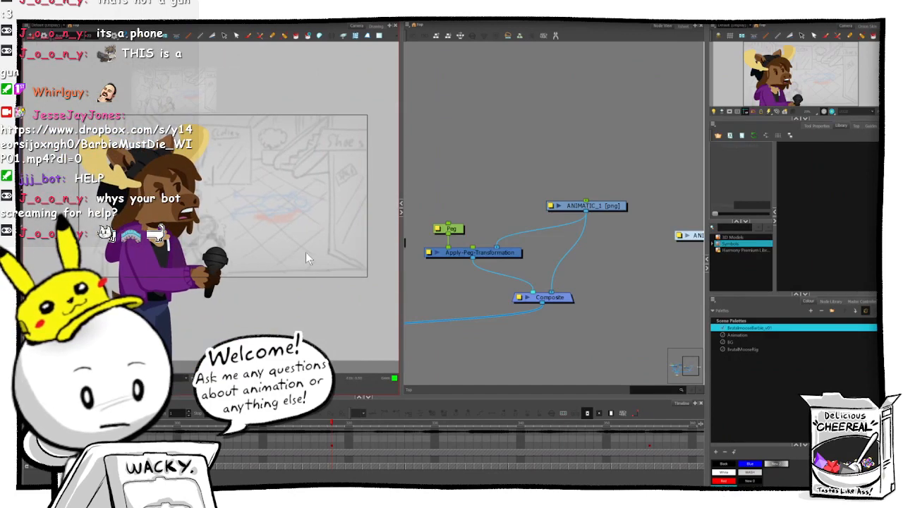
{"action": "scroll", "coordinate": [306, 252], "scroll_direction": "up", "scroll_amount": 2}
- On the first frame of the open-eyed pose, tilt the character's whole upper body slightly forward from the waist and nudge it right
{"action": "left_click", "coordinate": [322, 425]}
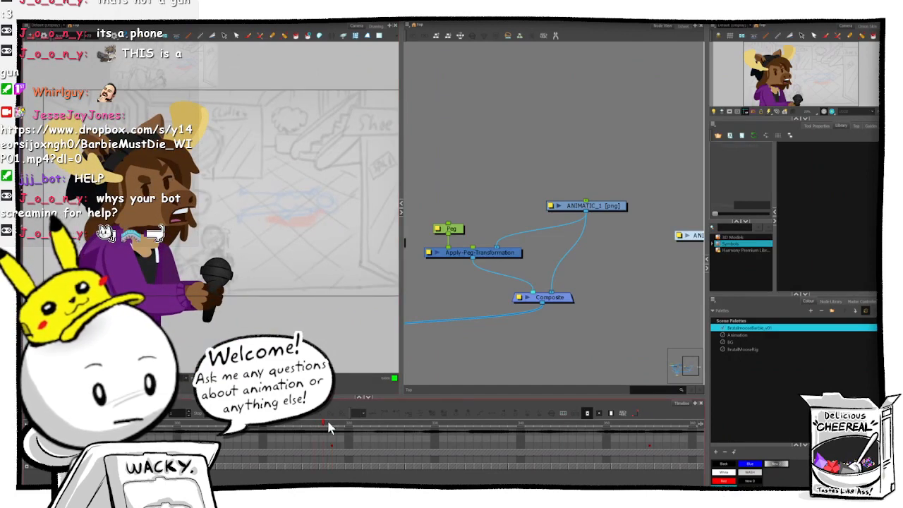
{"action": "left_click_drag", "start_coordinate": [326, 423], "coordinate": [362, 425]}
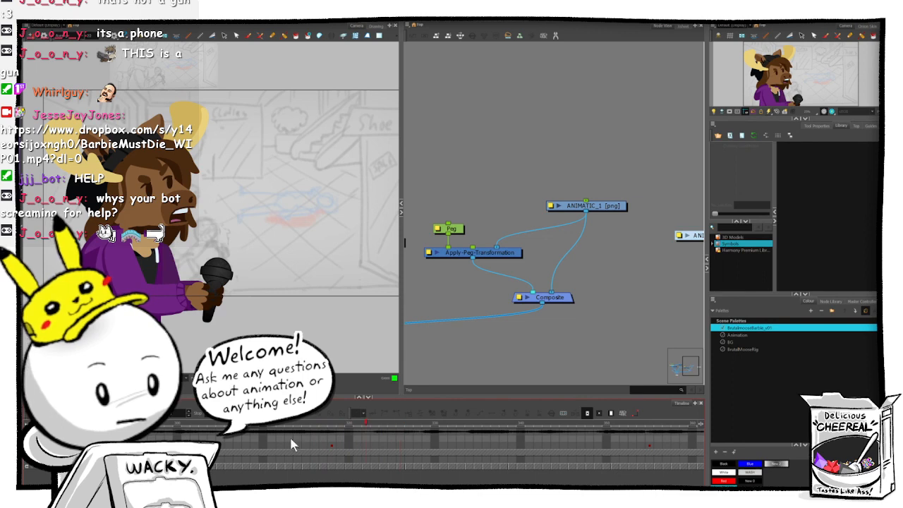
{"action": "left_click", "coordinate": [185, 423]}
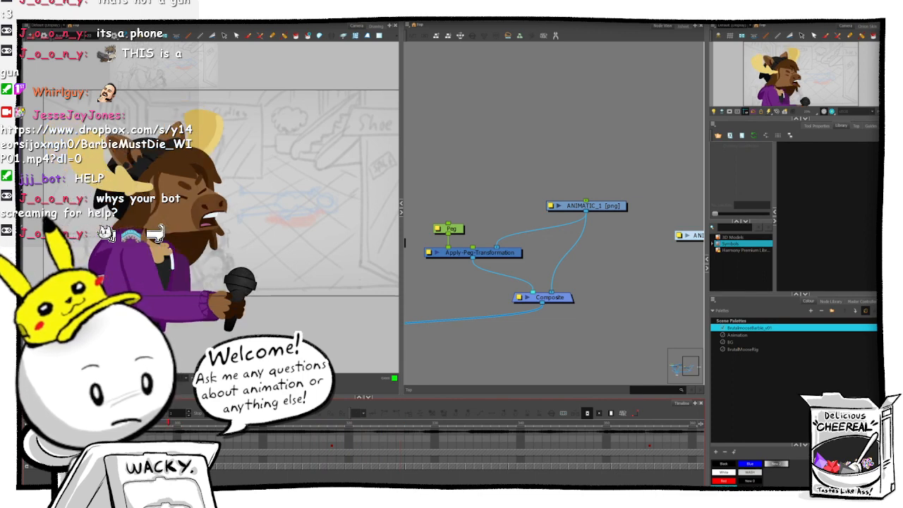
{"action": "key", "text": "."}
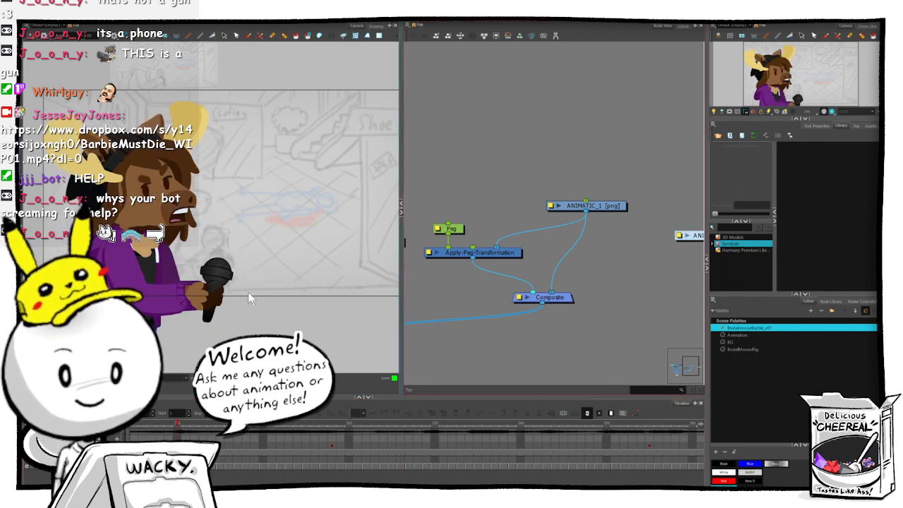
{"action": "scroll", "coordinate": [223, 255], "scroll_direction": "up", "scroll_amount": 2}
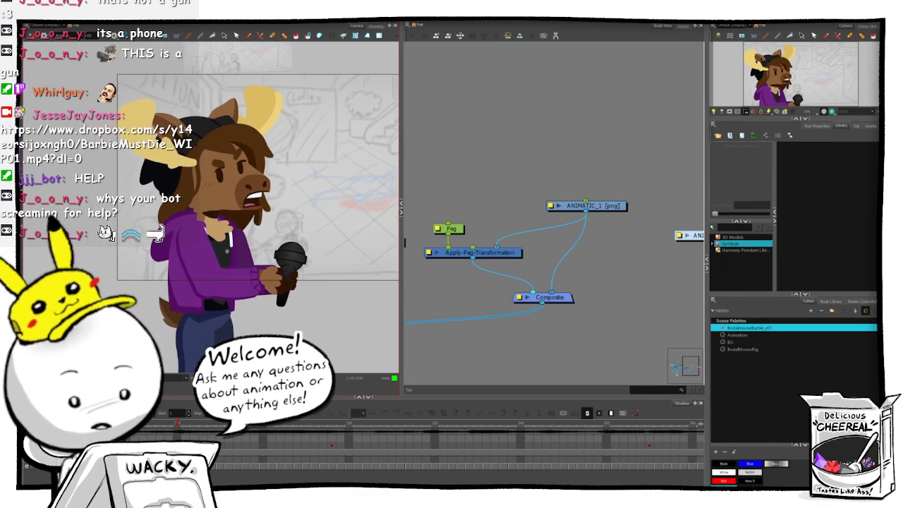
{"action": "left_click", "coordinate": [227, 251]}
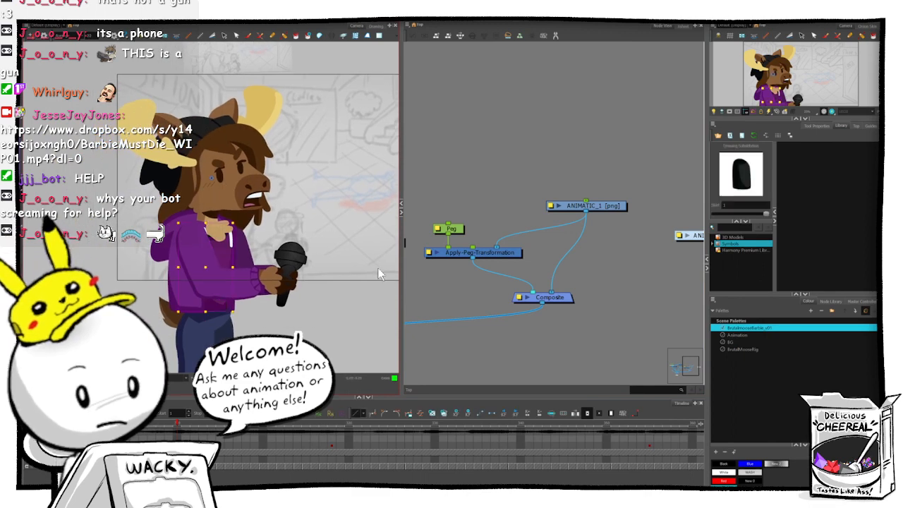
{"action": "key", "text": "b"}
{"action": "key", "text": "b"}
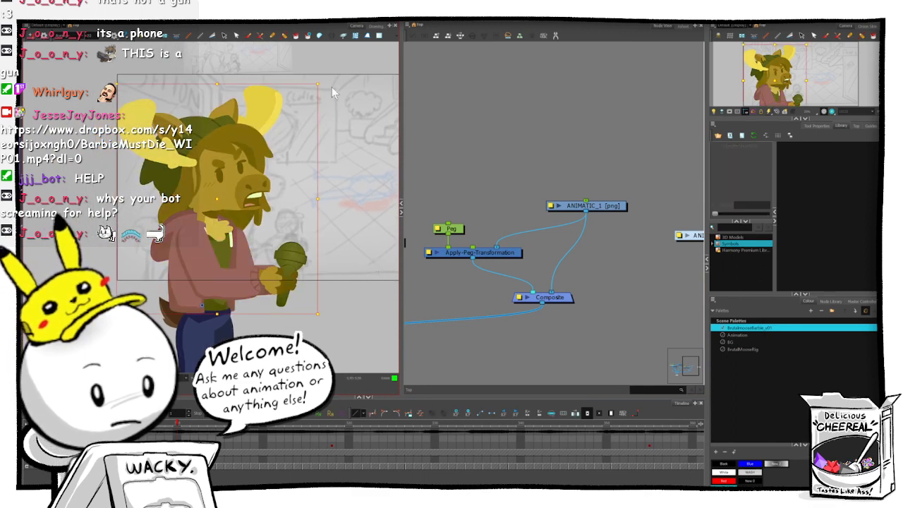
{"action": "left_click_drag", "start_coordinate": [324, 81], "coordinate": [333, 88]}
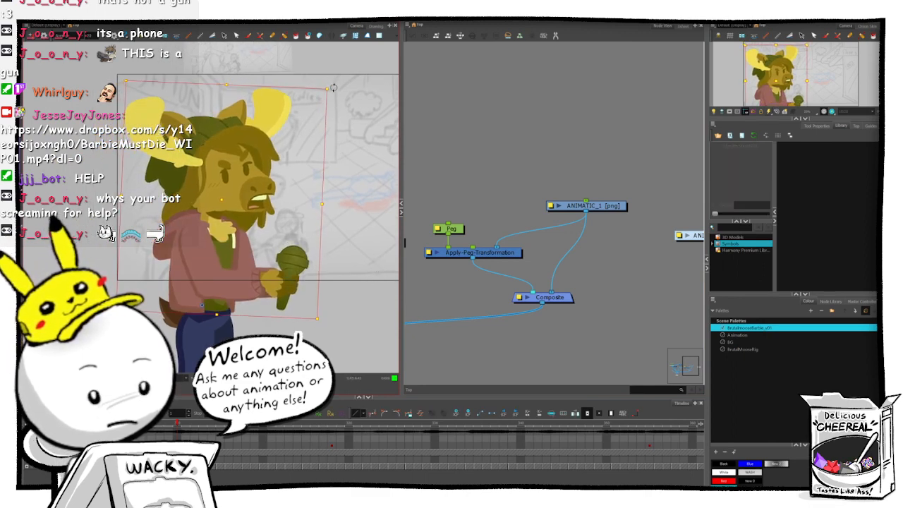
{"action": "key", "text": "Right"}
{"action": "key", "text": "Right"}
{"action": "key", "text": "Right"}
{"action": "key", "text": "Right"}
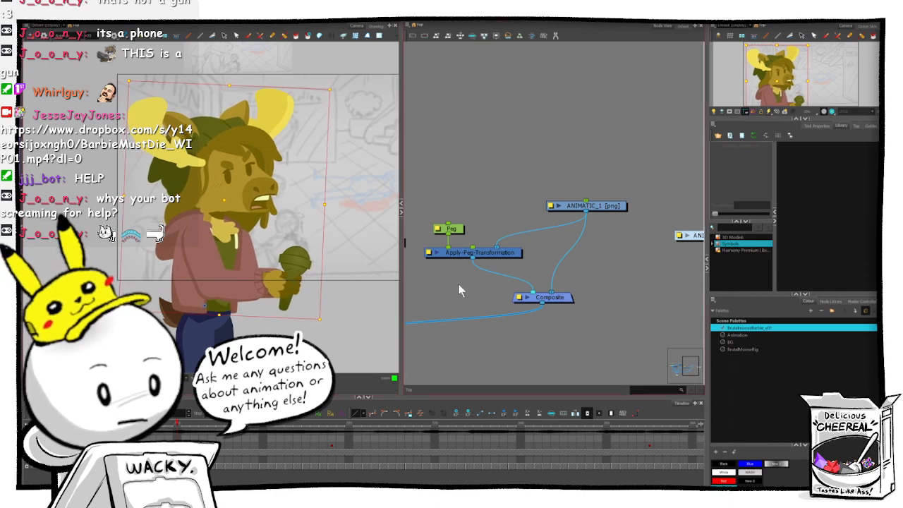
- Select the whole head group, including antlers and hair, and rotate it slightly clockwise at the neck
{"action": "left_click", "coordinate": [240, 177]}
{"action": "key", "text": "b"}
{"action": "key", "text": "b"}
{"action": "key", "text": "b"}
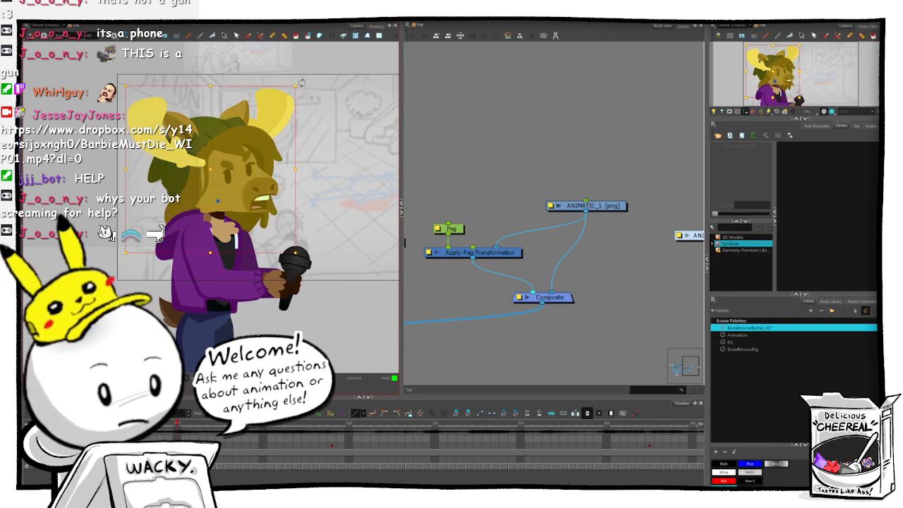
{"action": "left_click_drag", "start_coordinate": [301, 83], "coordinate": [309, 91]}
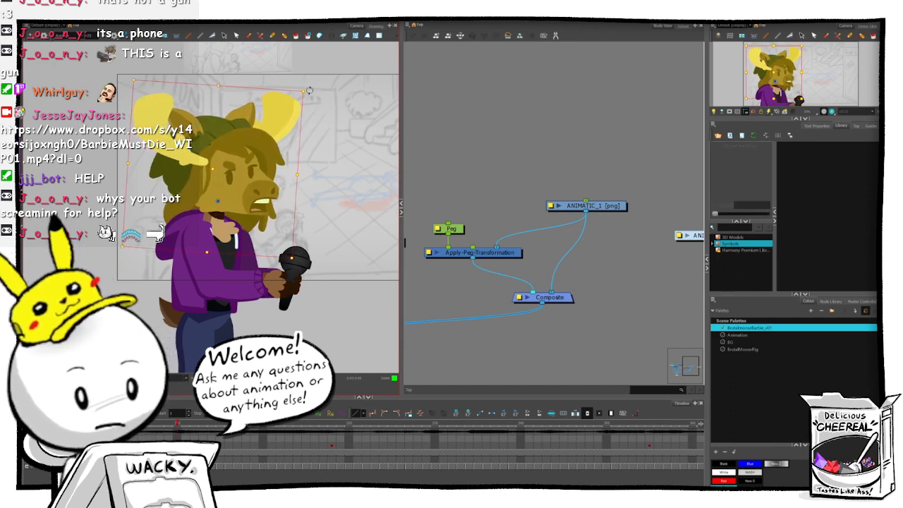
{"action": "left_click", "coordinate": [421, 162]}
- Rotate the group holding the face and snout very slightly clockwise so the face dips forward
{"action": "left_click", "coordinate": [243, 186]}
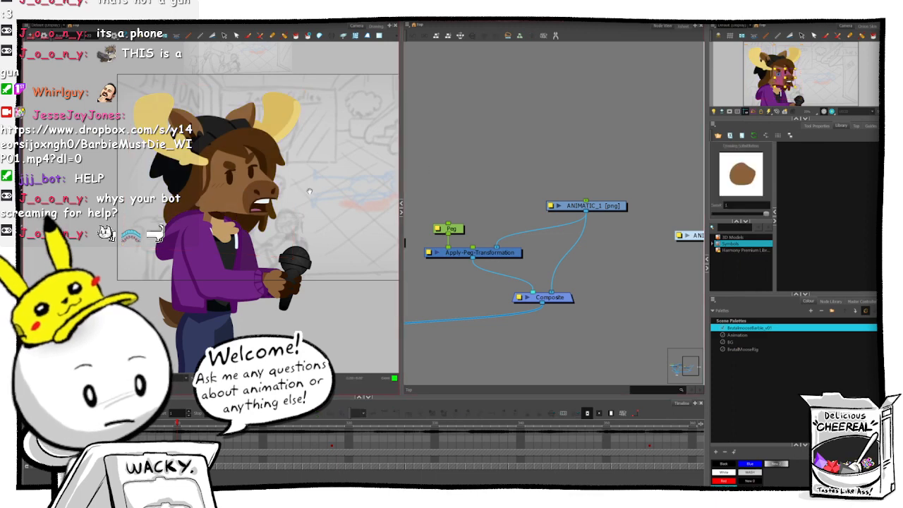
{"action": "key", "text": "b"}
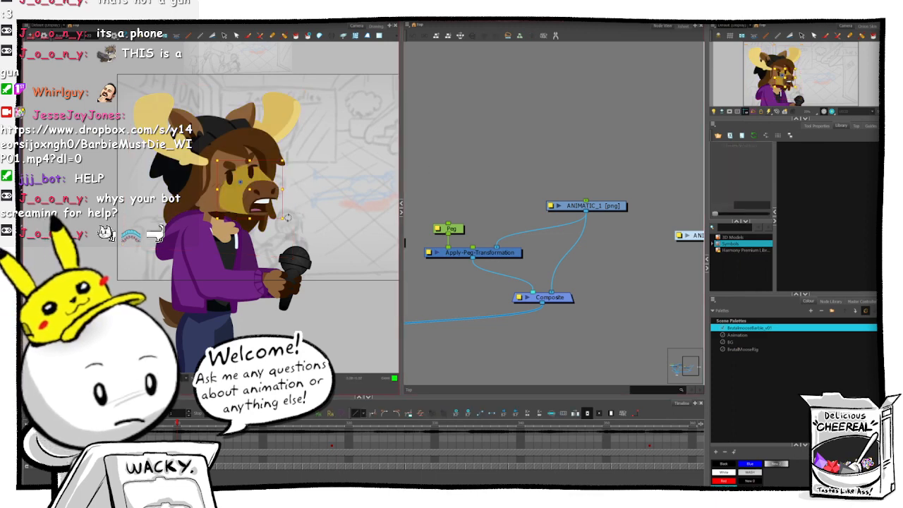
{"action": "key", "text": "b"}
{"action": "left_click_drag", "start_coordinate": [288, 224], "coordinate": [288, 227]}
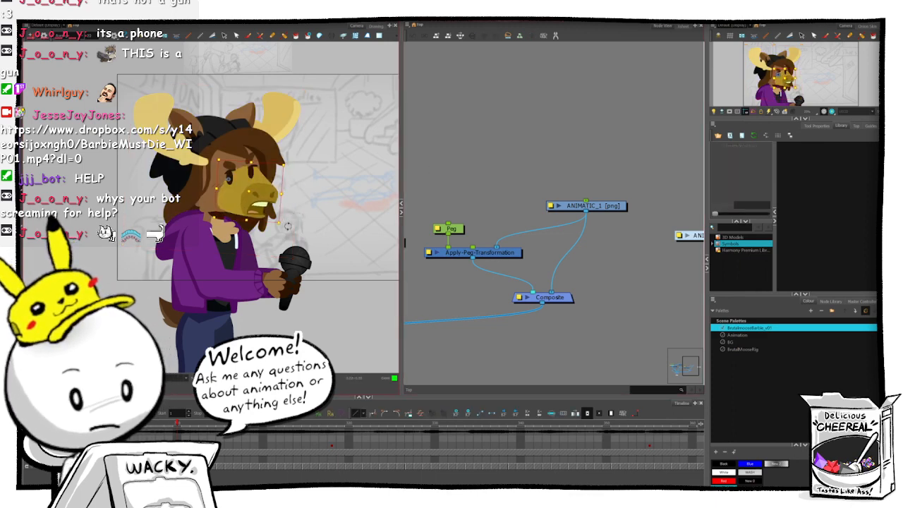
{"action": "left_click", "coordinate": [484, 154]}
- Select only the snout and mouth group and rotate it very slightly clockwise
{"action": "left_click", "coordinate": [260, 204]}
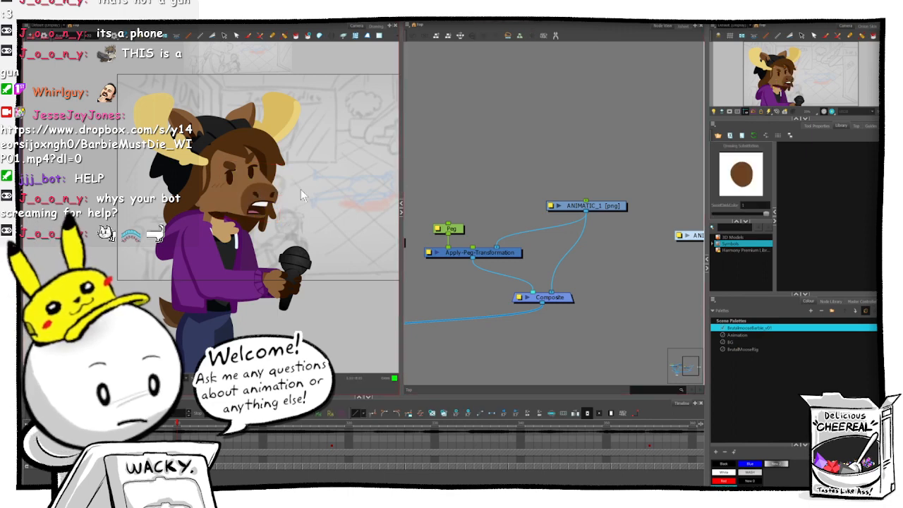
{"action": "key", "text": "b"}
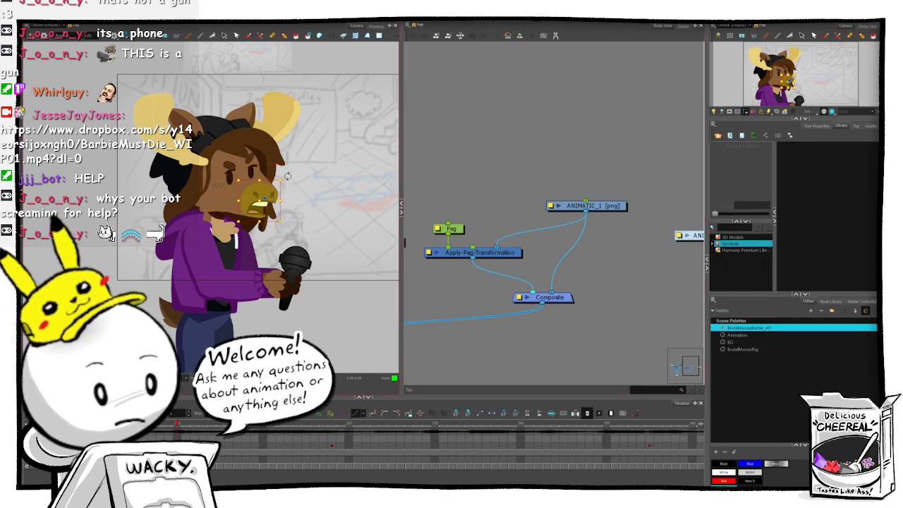
{"action": "left_click_drag", "start_coordinate": [288, 176], "coordinate": [291, 178]}
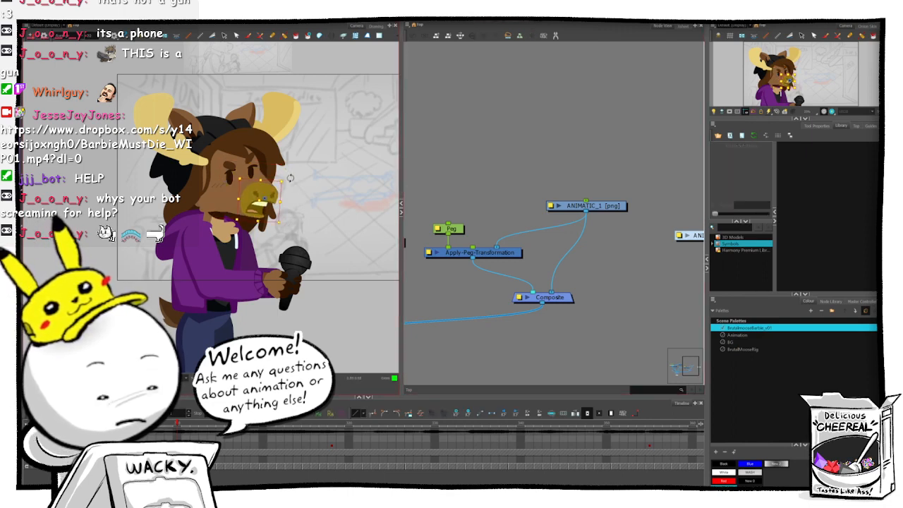
{"action": "left_click", "coordinate": [467, 149]}
- Select the group holding both eyes and brows and rotate it slightly clockwise to follow the head tilt
{"action": "left_click", "coordinate": [251, 172]}
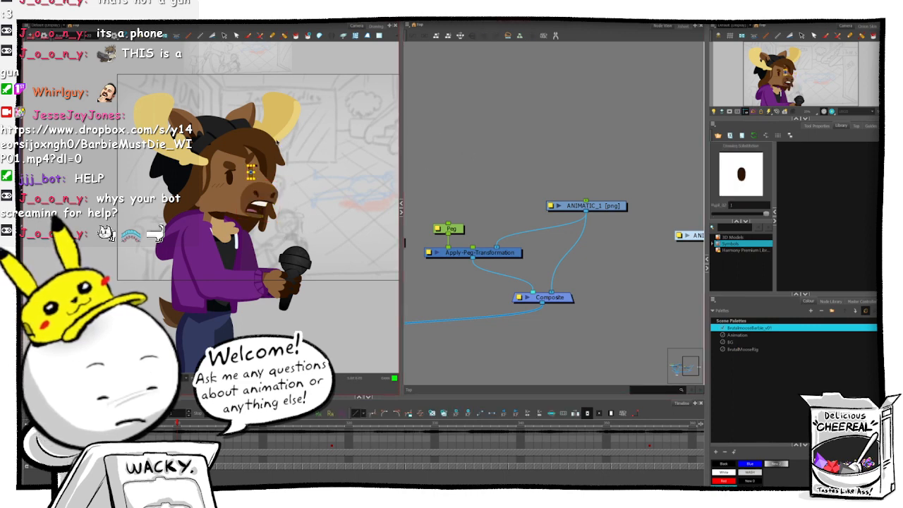
{"action": "key", "text": "b"}
{"action": "key", "text": "b"}
{"action": "key", "text": "b"}
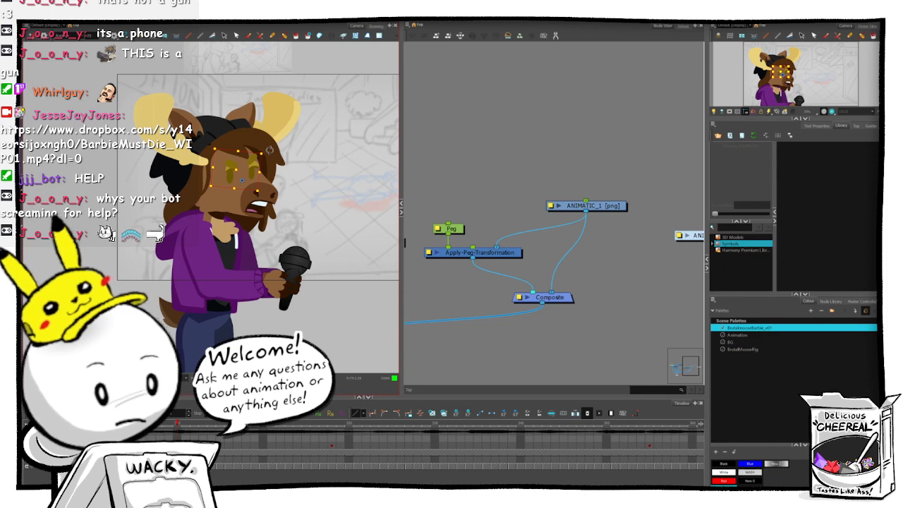
{"action": "left_click", "coordinate": [466, 151]}
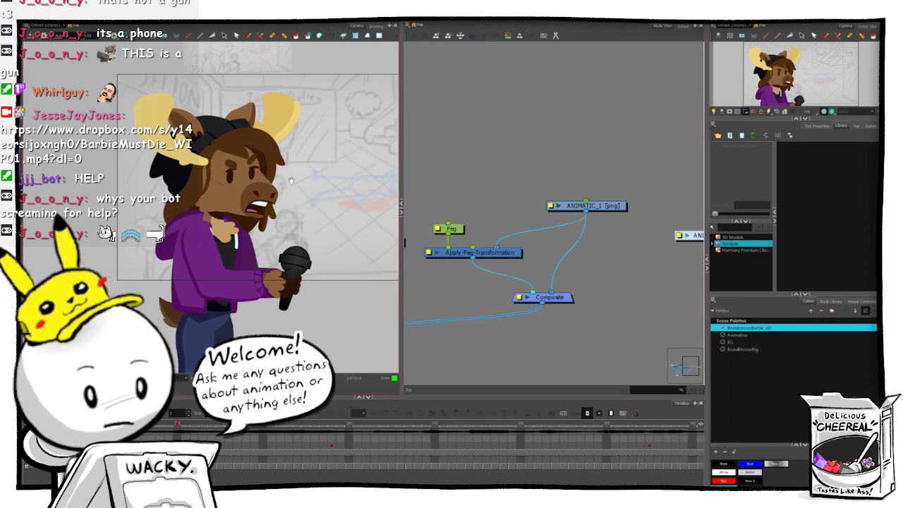
- Select the near eye on its own and rotate it clockwise so that it slants with the tilted head
{"action": "left_click_drag", "start_coordinate": [292, 175], "coordinate": [310, 195]}
{"action": "key", "text": "2"}
{"action": "key", "text": "2"}
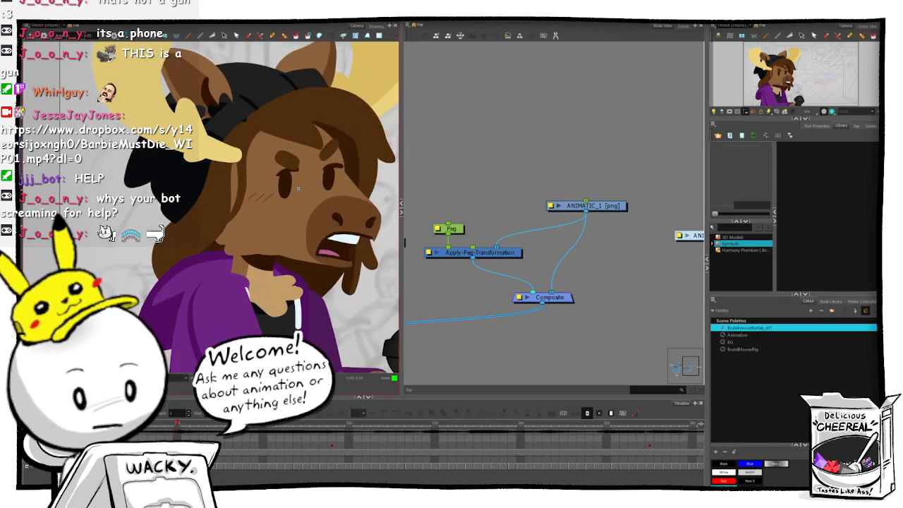
{"action": "left_click", "coordinate": [287, 187]}
{"action": "key", "text": "b"}
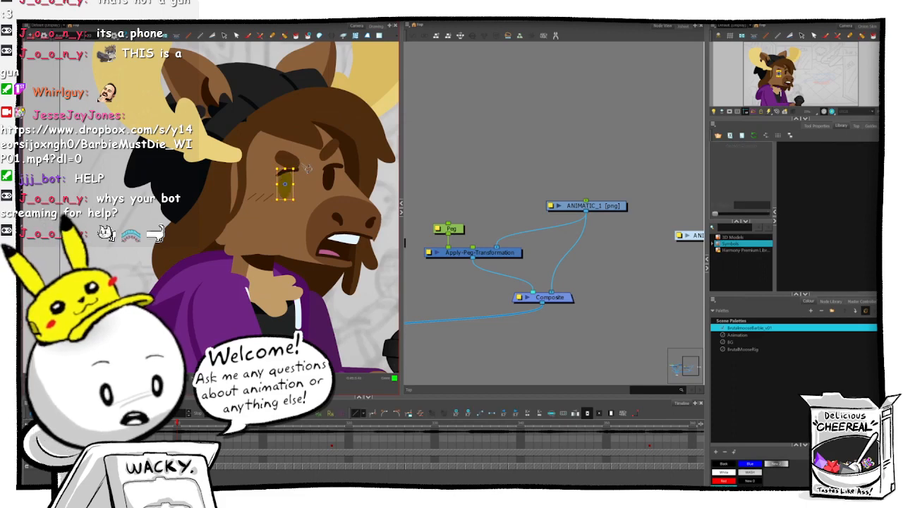
{"action": "key", "text": "b"}
{"action": "left_click", "coordinate": [431, 171]}
{"action": "left_click", "coordinate": [285, 185]}
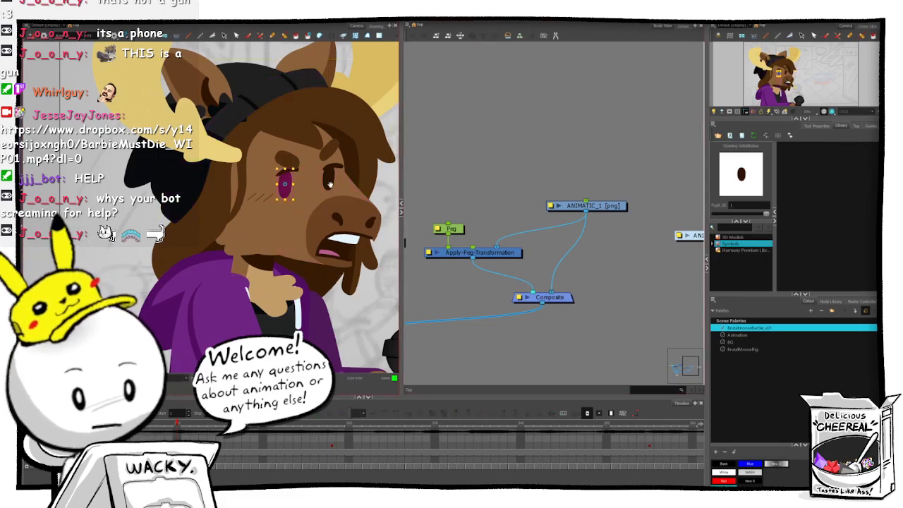
{"action": "left_click_drag", "start_coordinate": [327, 191], "coordinate": [204, 144]}
{"action": "left_click", "coordinate": [204, 134]}
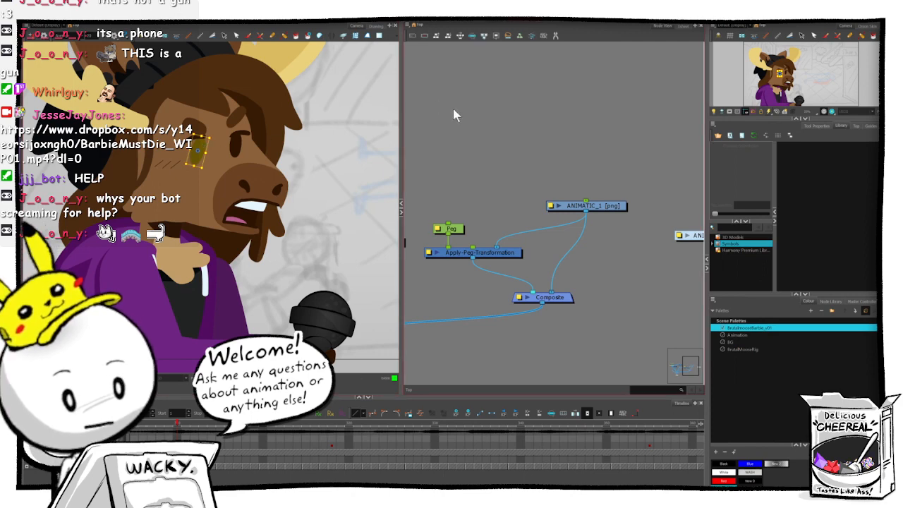
- Rotate the far eye clockwise to match the near one, undo the excess shift, and nudge it slightly toward the snout
{"action": "left_click", "coordinate": [240, 143]}
{"action": "key", "text": "b"}
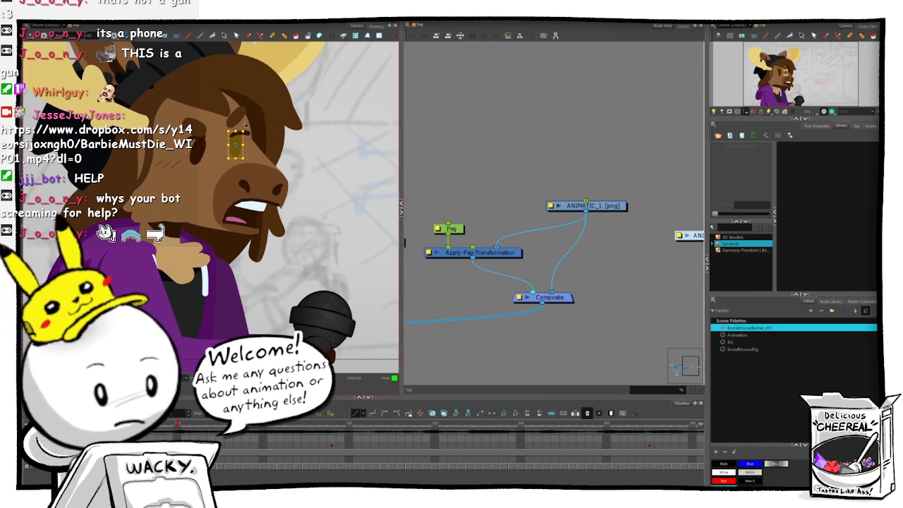
{"action": "left_click_drag", "start_coordinate": [253, 128], "coordinate": [245, 140]}
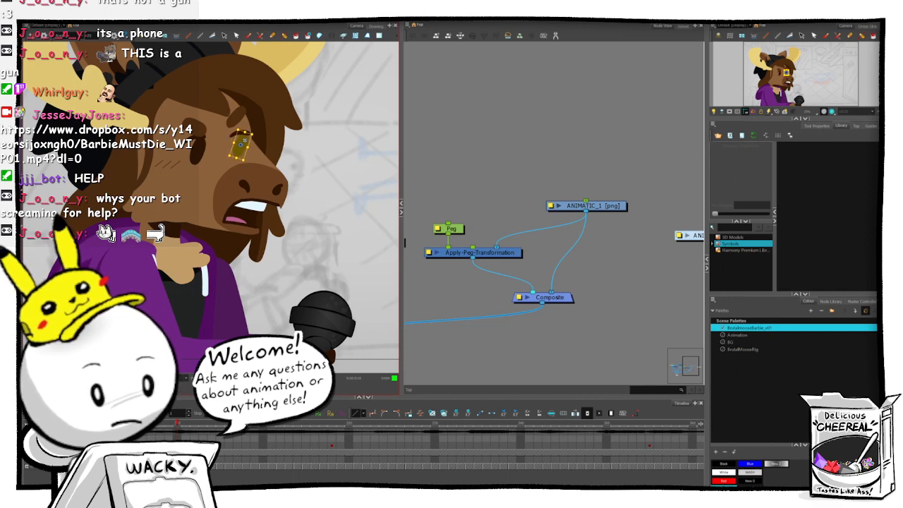
{"action": "key", "text": "ctrl+z"}
{"action": "key", "text": "ctrl+z"}
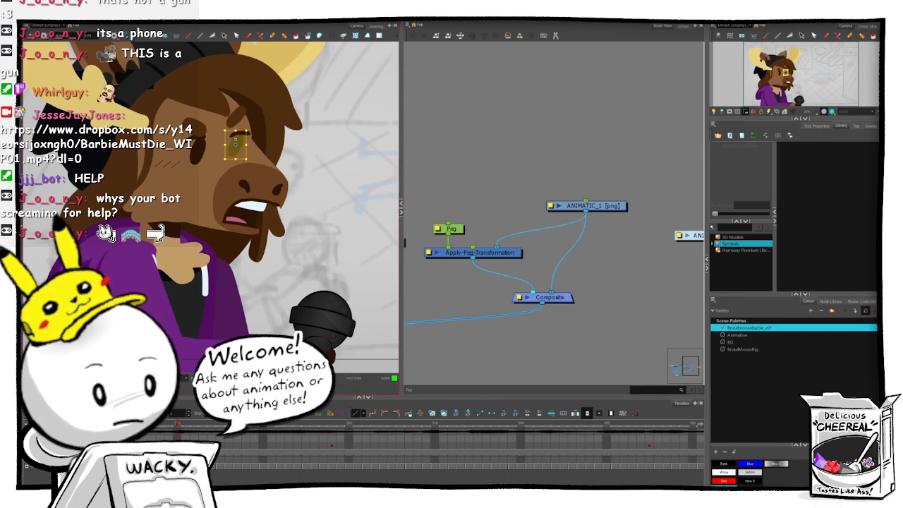
{"action": "left_click_drag", "start_coordinate": [242, 141], "coordinate": [243, 142]}
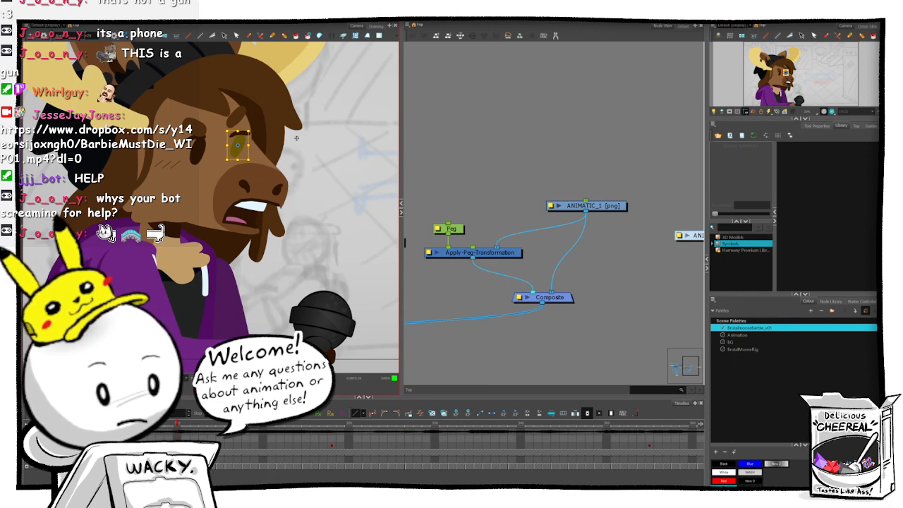
{"action": "left_click", "coordinate": [437, 146]}
- Select the whole near arm with the microphone and rotate it slightly upward around the shoulder
{"action": "key", "text": "1"}
{"action": "key", "text": "1"}
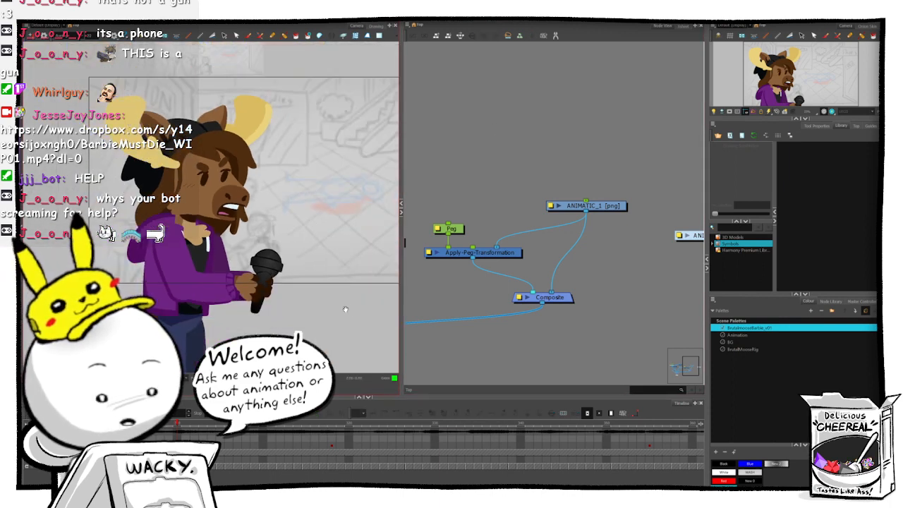
{"action": "left_click_drag", "start_coordinate": [346, 309], "coordinate": [317, 282]}
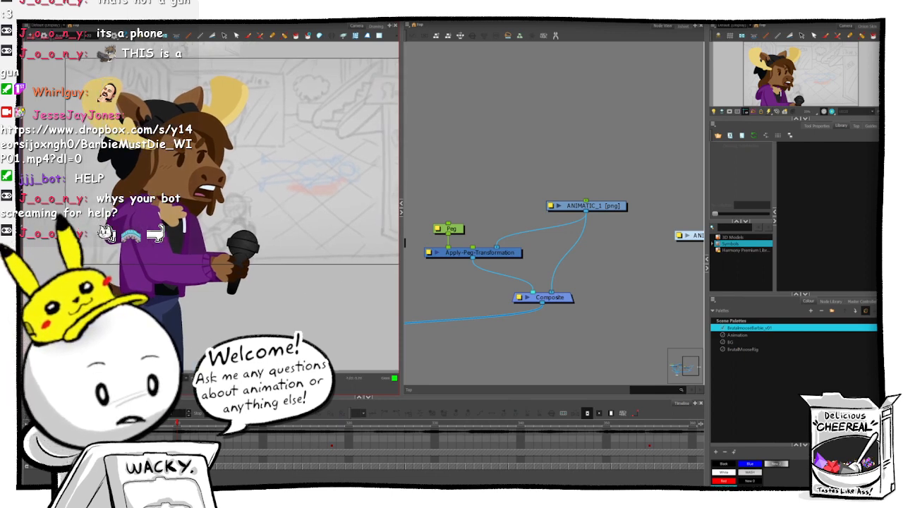
{"action": "left_click", "coordinate": [157, 240]}
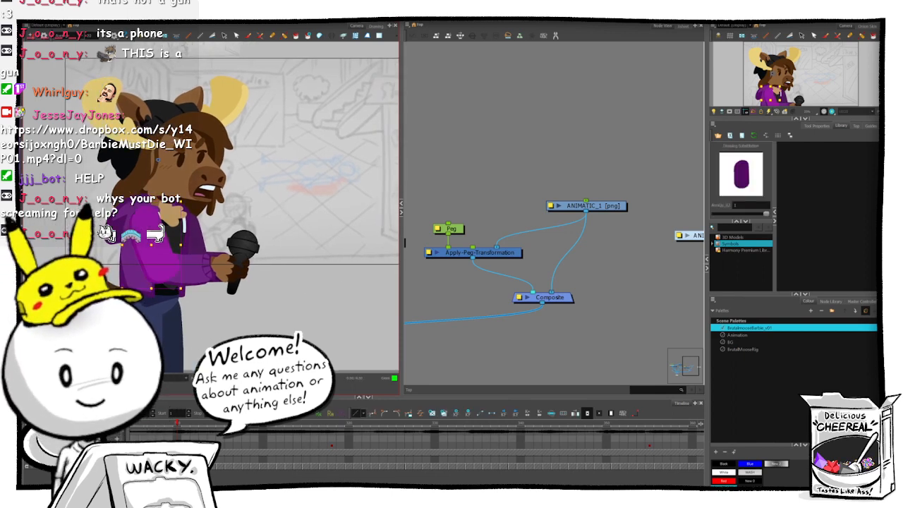
{"action": "key", "text": "b"}
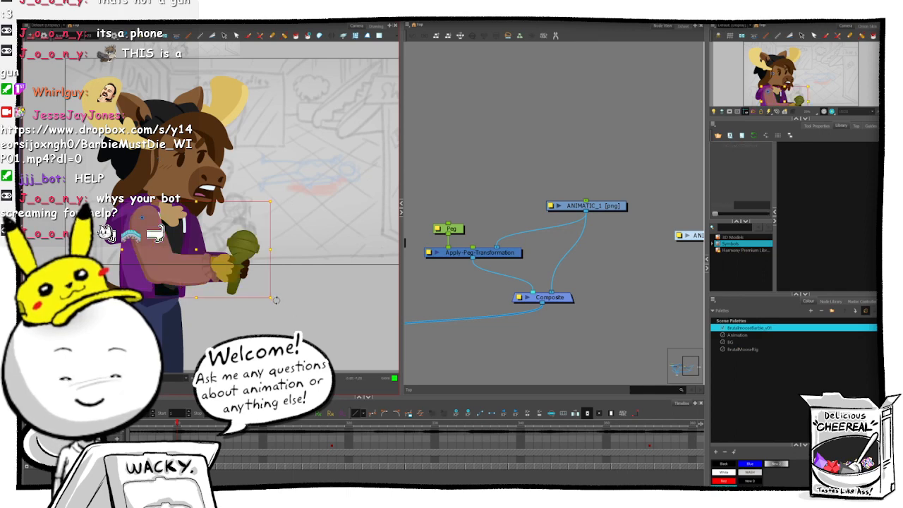
{"action": "left_click_drag", "start_coordinate": [275, 300], "coordinate": [286, 290]}
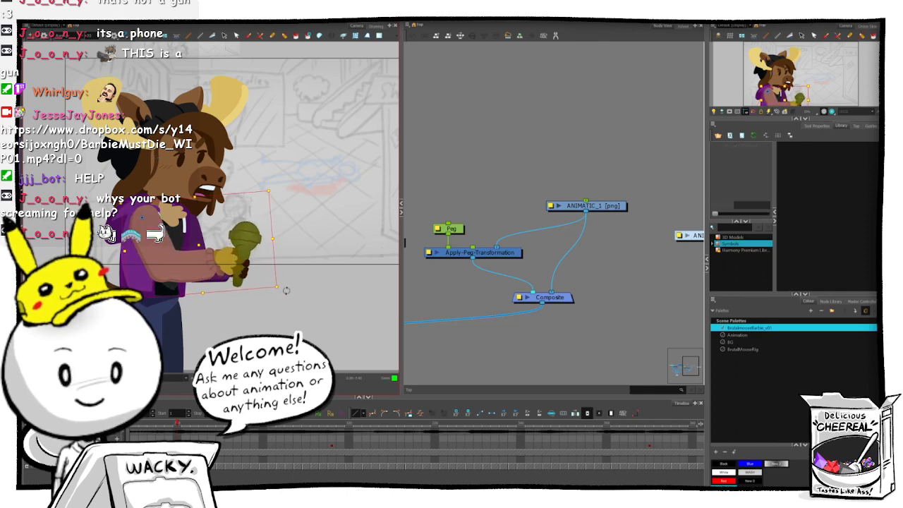
{"action": "left_click", "coordinate": [299, 299]}
- Select the near forearm together with the hand and microphone and rotate it slightly upward around the elbow
{"action": "left_click", "coordinate": [168, 265]}
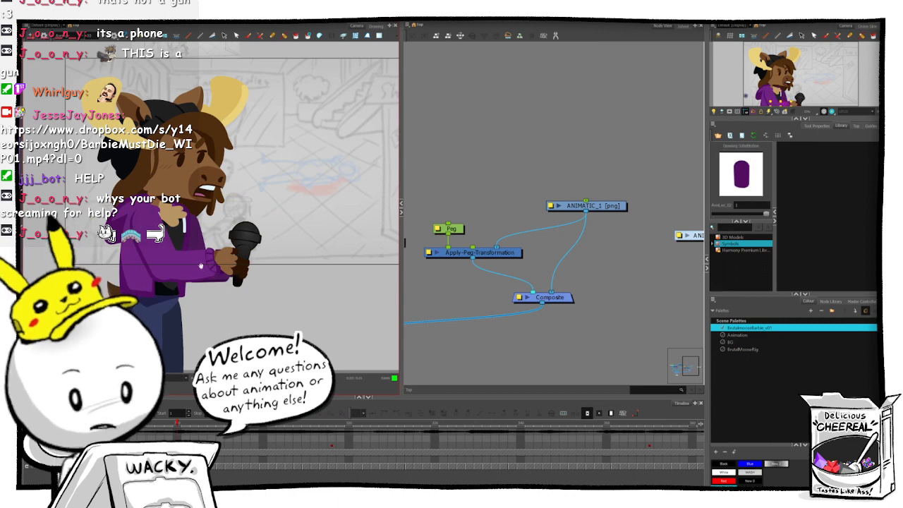
{"action": "key", "text": "b"}
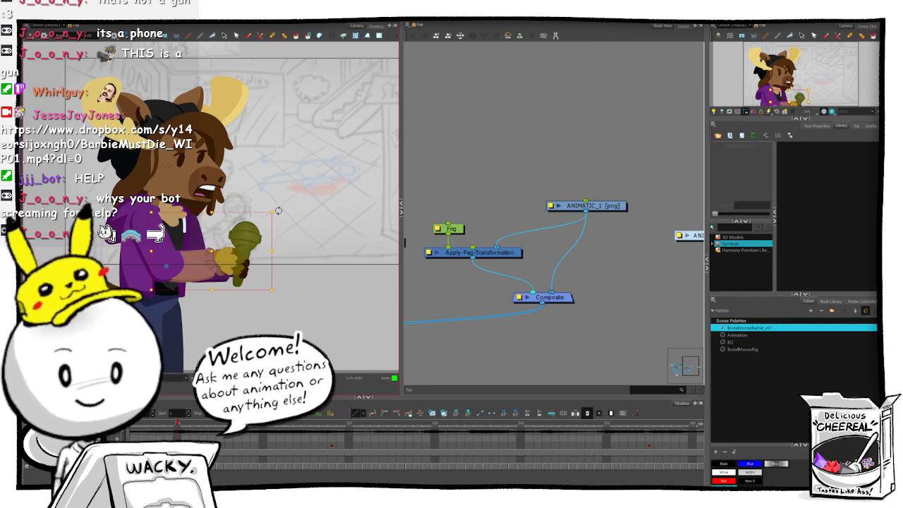
{"action": "left_click_drag", "start_coordinate": [279, 210], "coordinate": [277, 199]}
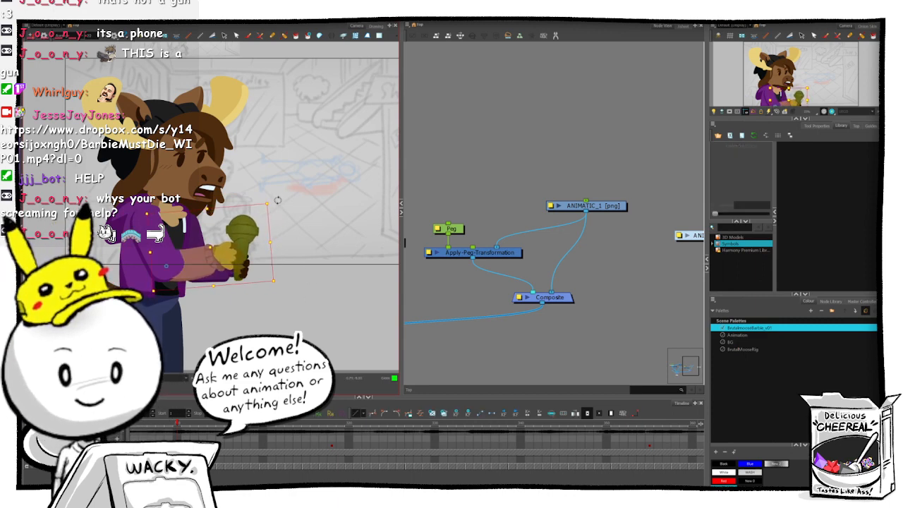
{"action": "left_click", "coordinate": [300, 315]}
- Select the hand holding the microphone, rotate it slightly counterclockwise, and nudge it a little upward
{"action": "left_click", "coordinate": [228, 257]}
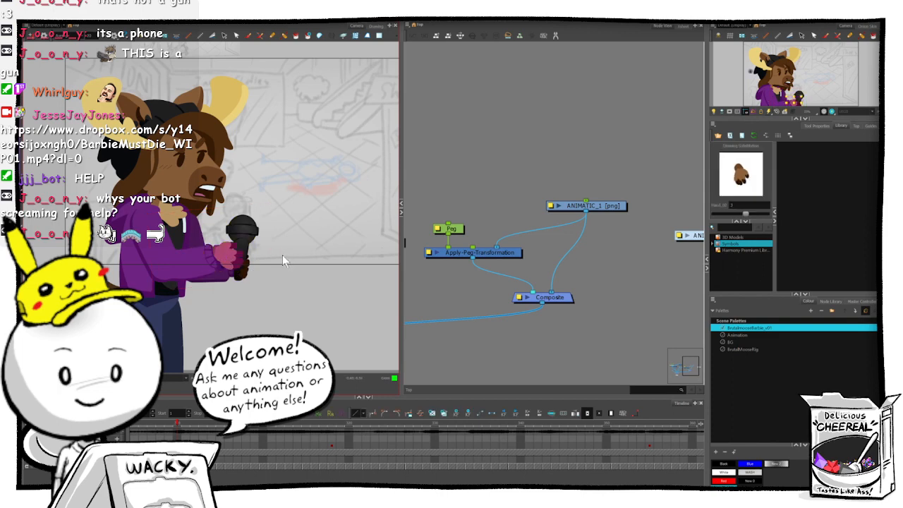
{"action": "key", "text": "b"}
{"action": "key", "text": "b"}
{"action": "key", "text": "shift+b"}
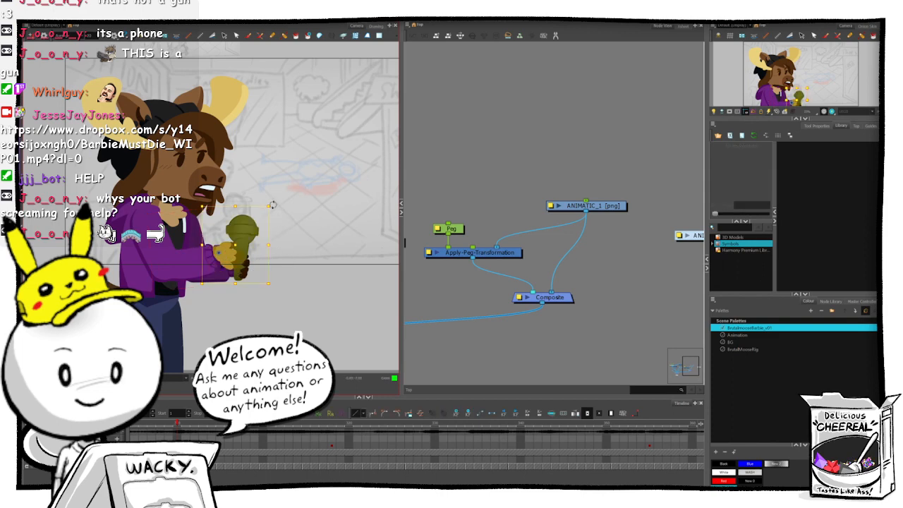
{"action": "left_click_drag", "start_coordinate": [273, 204], "coordinate": [269, 195]}
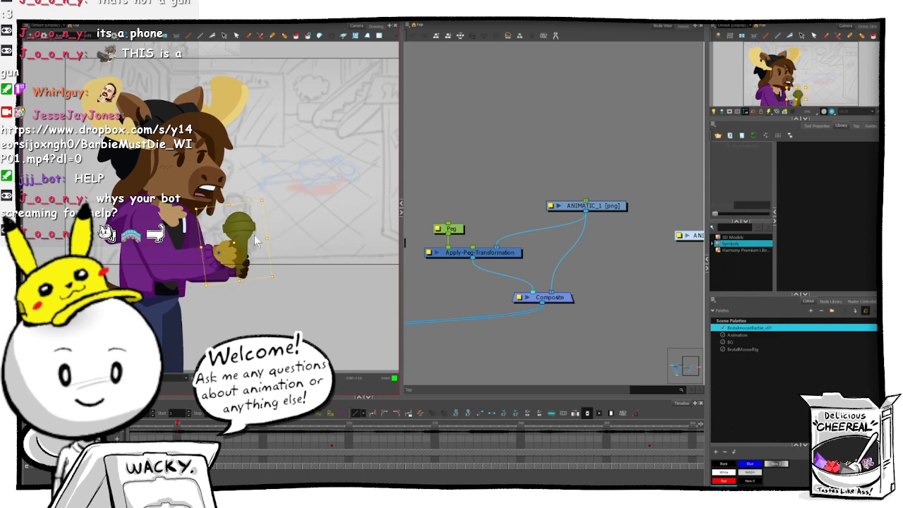
{"action": "left_click_drag", "start_coordinate": [233, 243], "coordinate": [232, 242]}
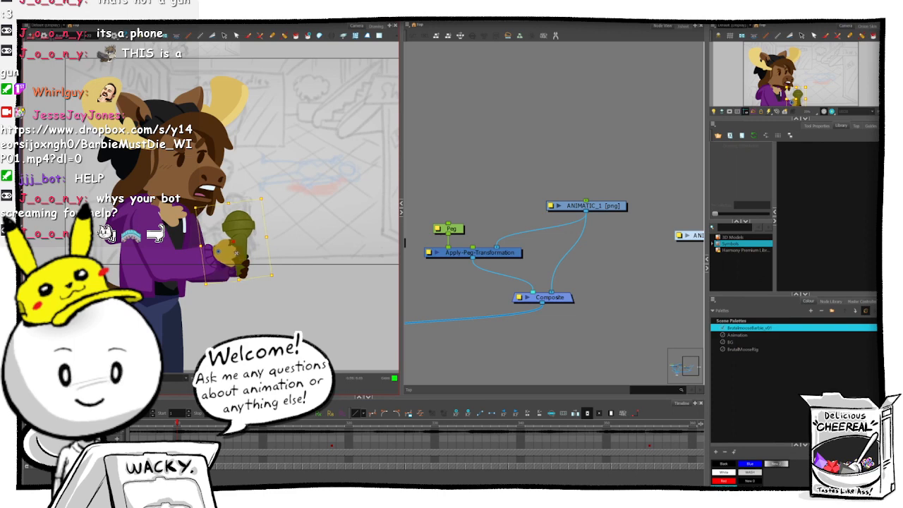
- Undo the last change to the hand and microphone and rotate them slightly further counterclockwise around the wrist
{"action": "left_click", "coordinate": [295, 262]}
{"action": "key", "text": "ctrl+z"}
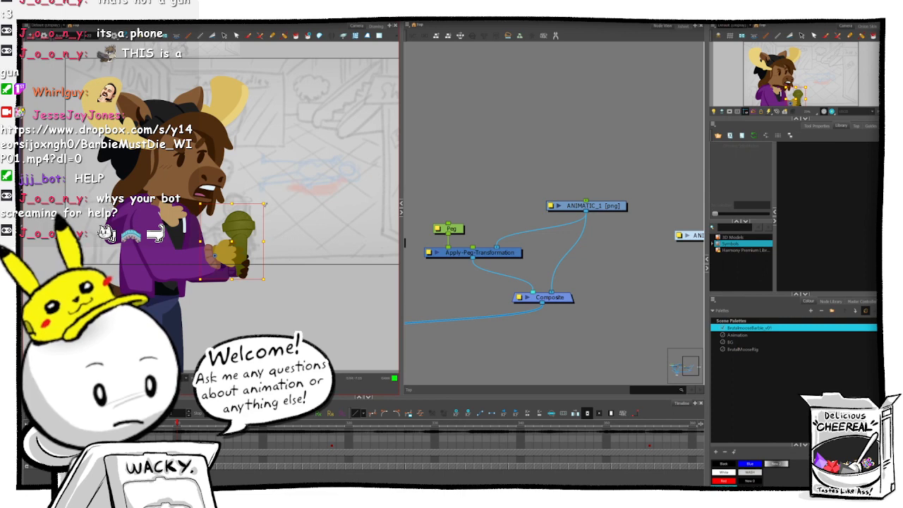
{"action": "left_click_drag", "start_coordinate": [267, 199], "coordinate": [265, 196]}
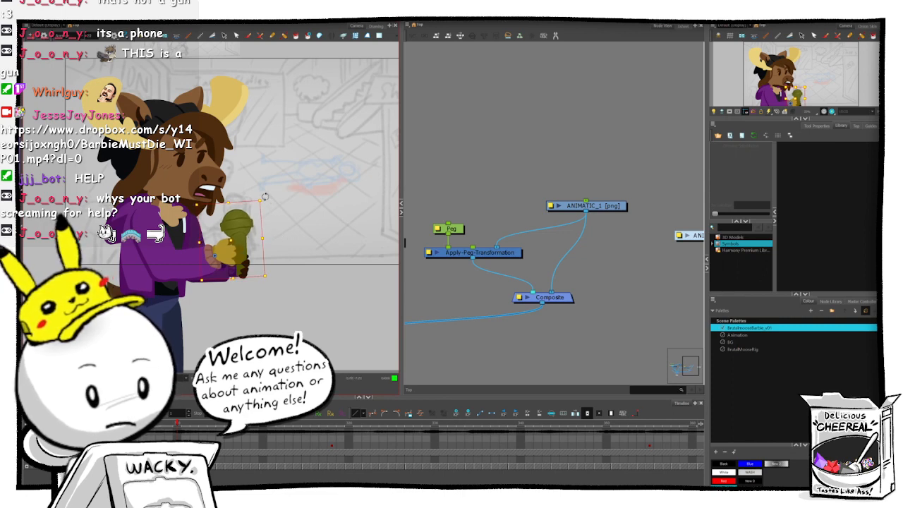
- Select the near sleeve's forearm piece and raise its cuff end so that it meets the repositioned hand
{"action": "left_click", "coordinate": [278, 272]}
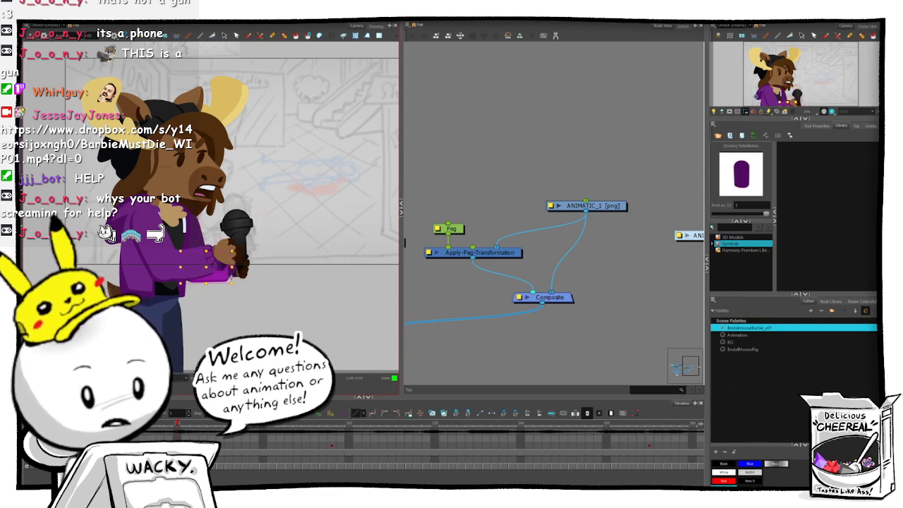
{"action": "left_click", "coordinate": [253, 240]}
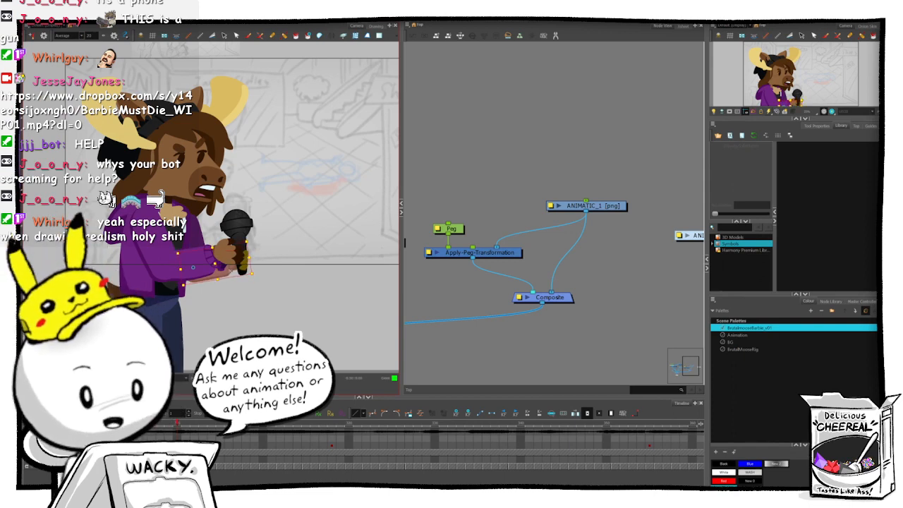
{"action": "mouse_move", "coordinate": [244, 264]}
{"action": "left_mouse_down"}
{"action": "mouse_move", "coordinate": [251, 230]}
{"action": "mouse_move", "coordinate": [245, 257]}
{"action": "left_mouse_up"}
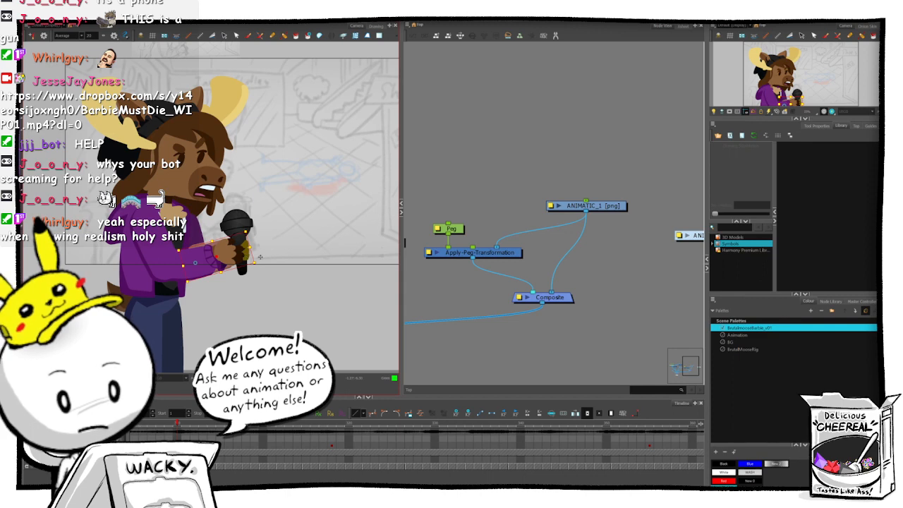
{"action": "left_click", "coordinate": [492, 156]}
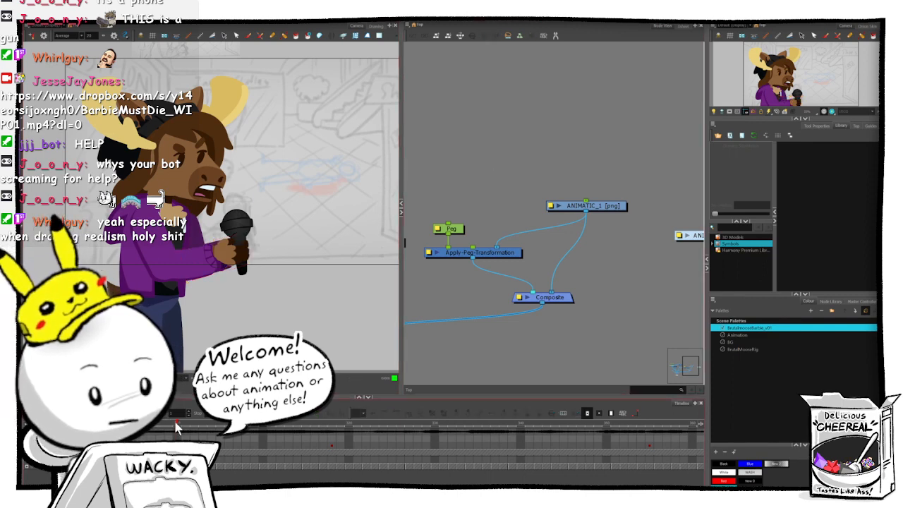
- Scrub between the posed frame and the following frames to compare the poses, checking the torso and neck fur layers
{"action": "left_click_drag", "start_coordinate": [177, 425], "coordinate": [180, 423]}
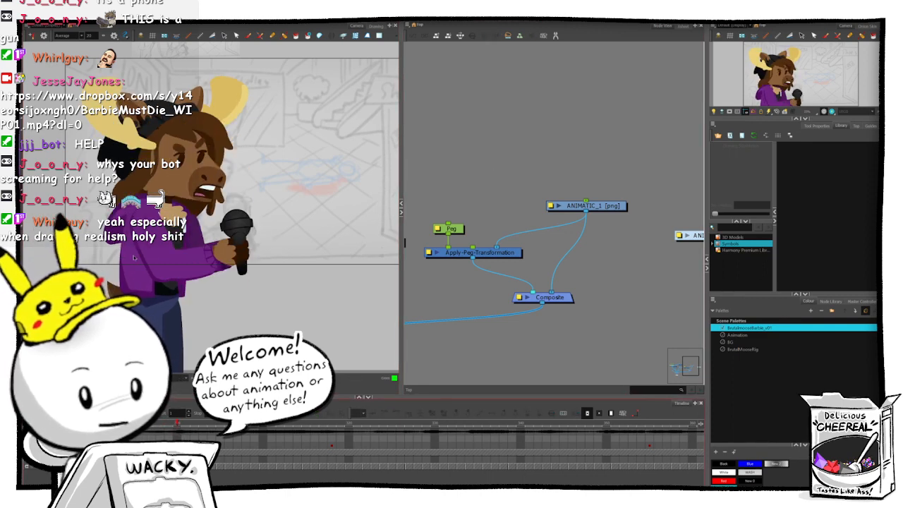
{"action": "left_click", "coordinate": [181, 224]}
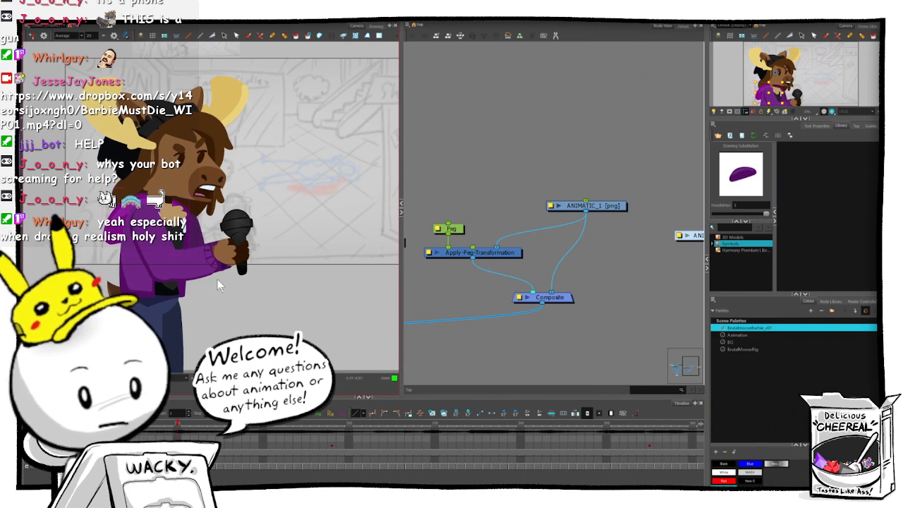
{"action": "key", "text": "b"}
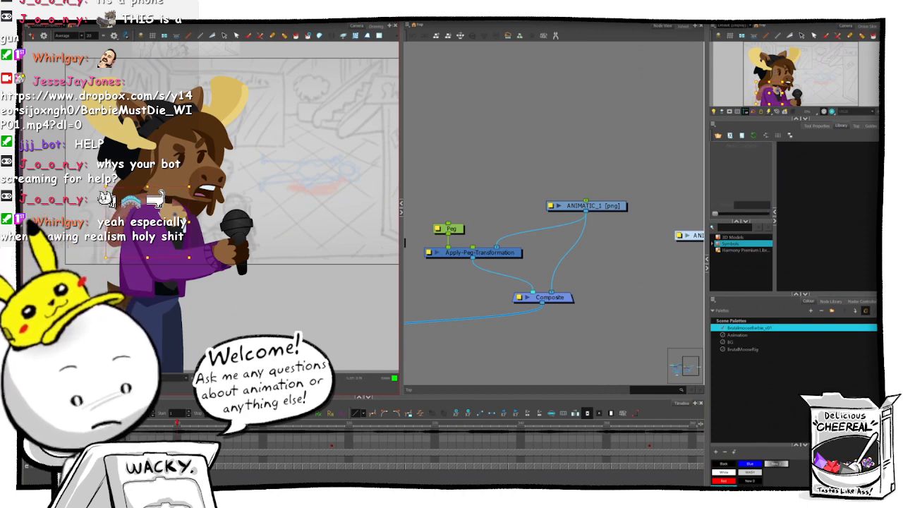
{"action": "left_click", "coordinate": [488, 134]}
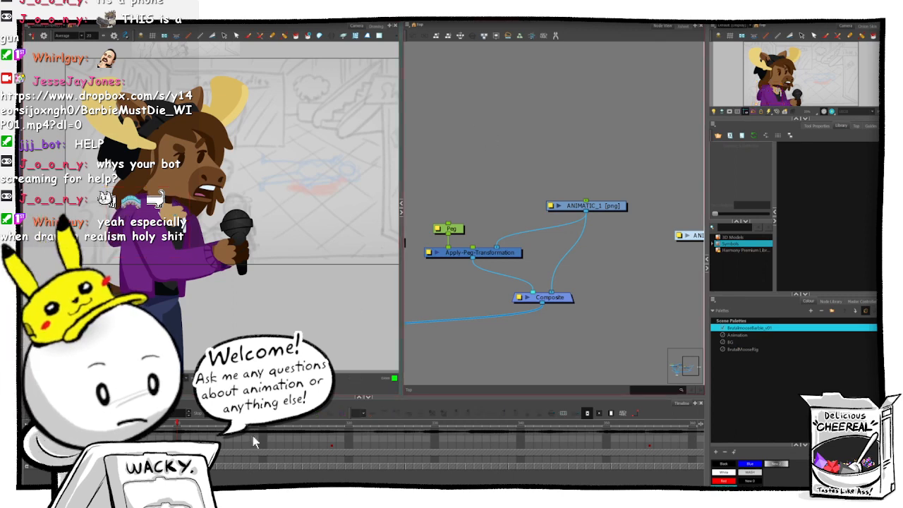
{"action": "left_click", "coordinate": [185, 423]}
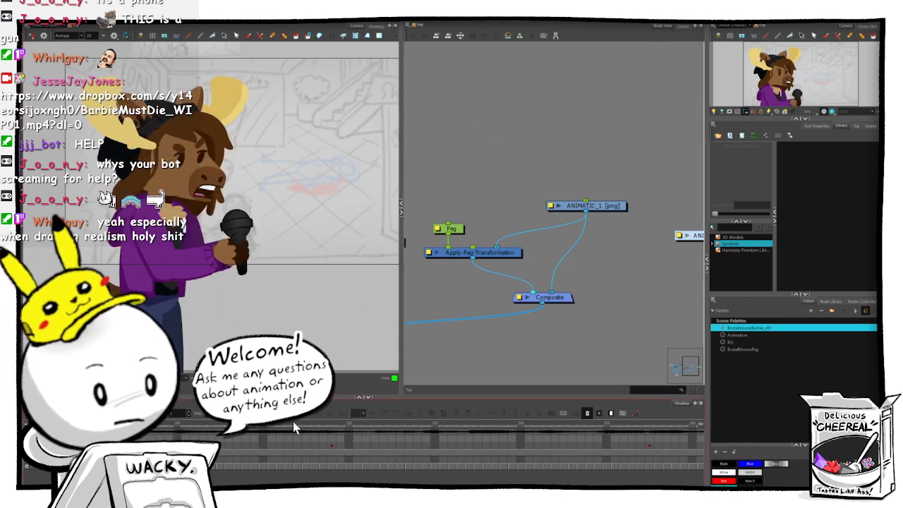
{"action": "mouse_move", "coordinate": [346, 424]}
{"action": "left_mouse_down"}
{"action": "mouse_move", "coordinate": [363, 426]}
{"action": "mouse_move", "coordinate": [163, 429]}
{"action": "mouse_move", "coordinate": [179, 431]}
{"action": "left_mouse_up"}
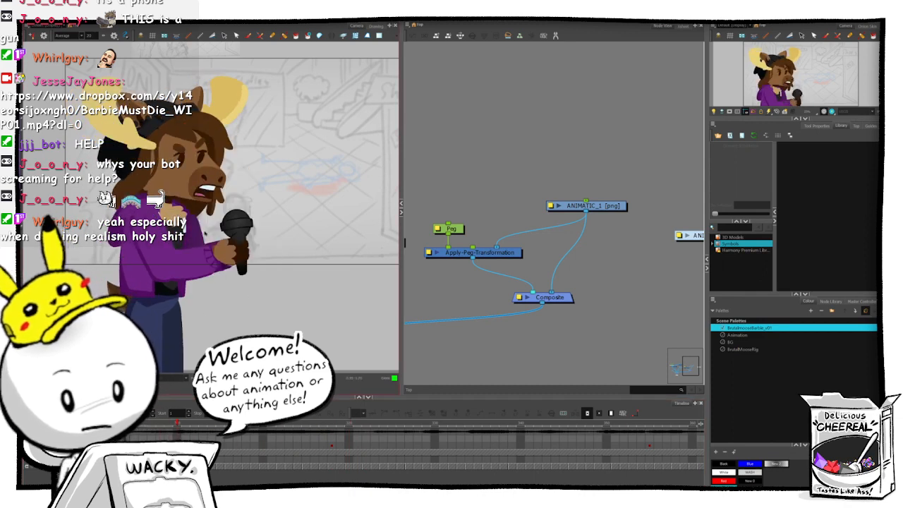
{"action": "left_click", "coordinate": [169, 211]}
{"action": "key", "text": "b"}
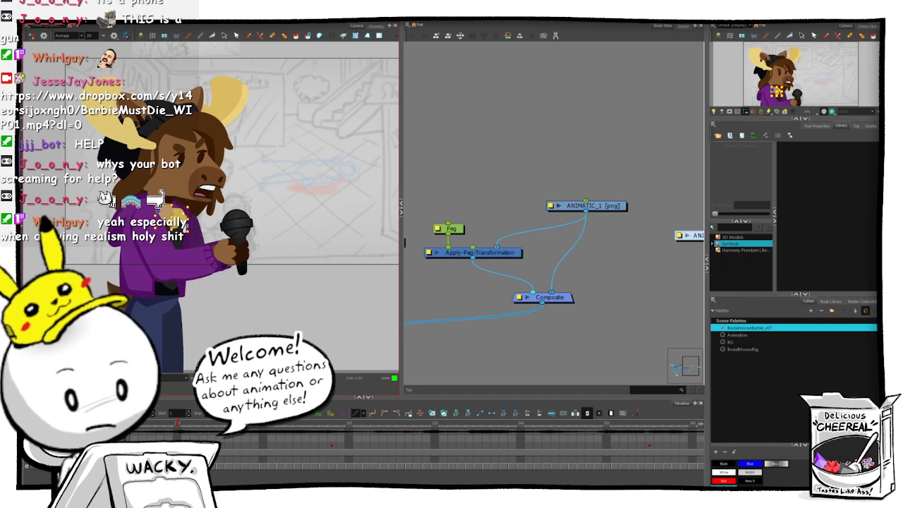
{"action": "left_click", "coordinate": [481, 149]}
{"action": "mouse_move", "coordinate": [177, 424]}
{"action": "left_mouse_down"}
{"action": "mouse_move", "coordinate": [165, 422]}
{"action": "mouse_move", "coordinate": [181, 423]}
{"action": "left_mouse_up"}
{"action": "left_click", "coordinate": [400, 424]}
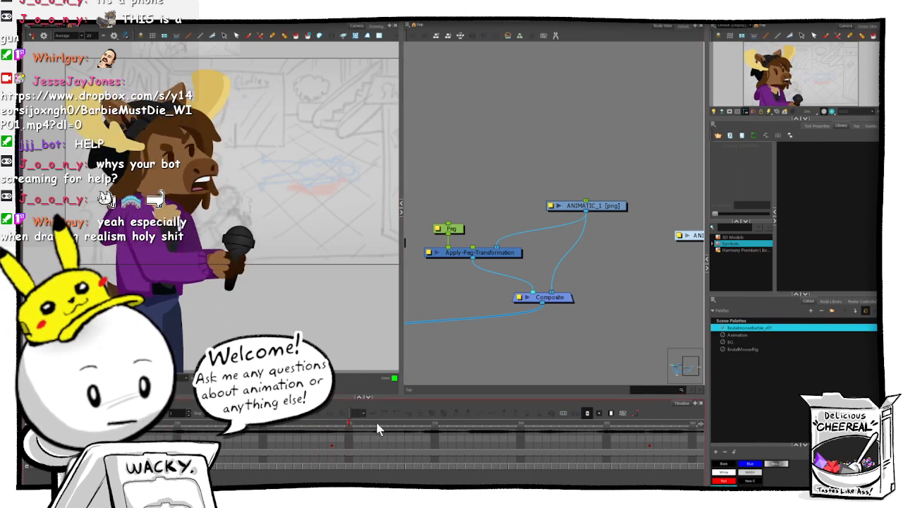
{"action": "left_click", "coordinate": [175, 424]}
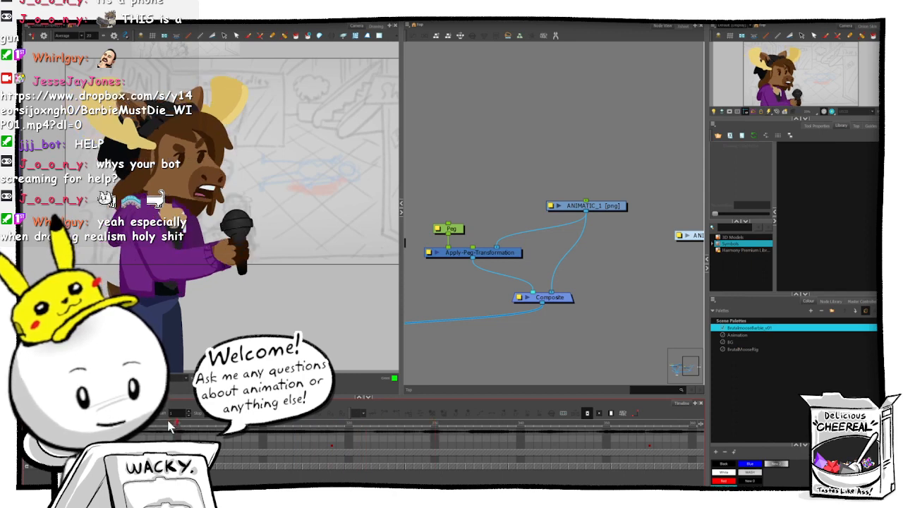
{"action": "left_click_drag", "start_coordinate": [171, 423], "coordinate": [666, 441]}
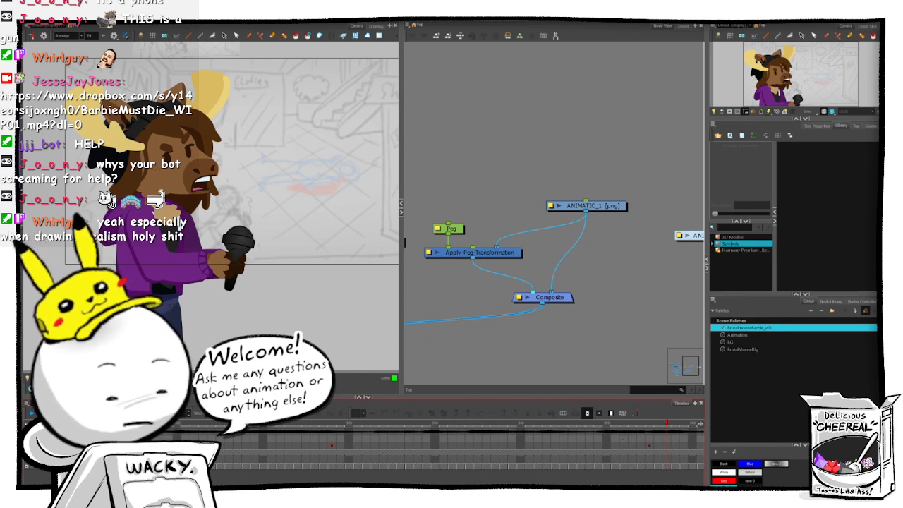
- Find the frame for the next pose change further along the timeline and set a keyframe there on the moose rig
{"action": "left_click_drag", "start_coordinate": [494, 485], "coordinate": [569, 485]}
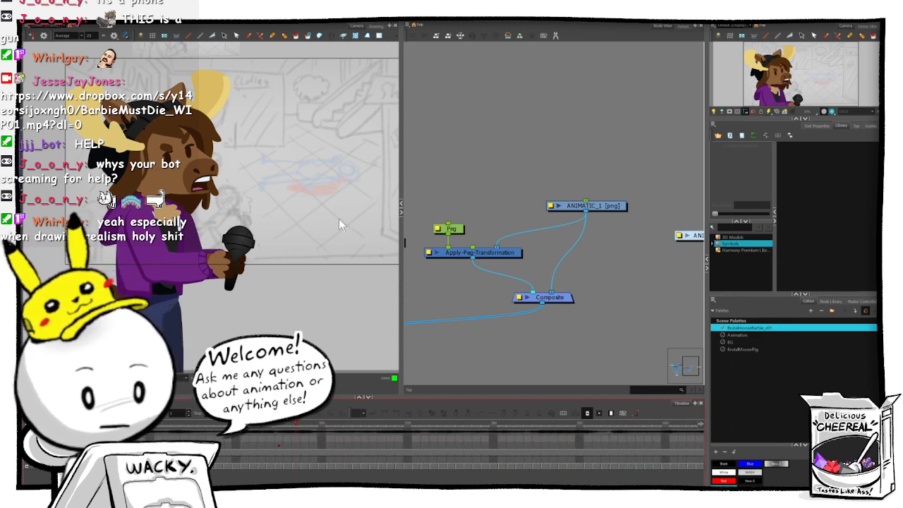
{"action": "left_click_drag", "start_coordinate": [336, 234], "coordinate": [321, 298]}
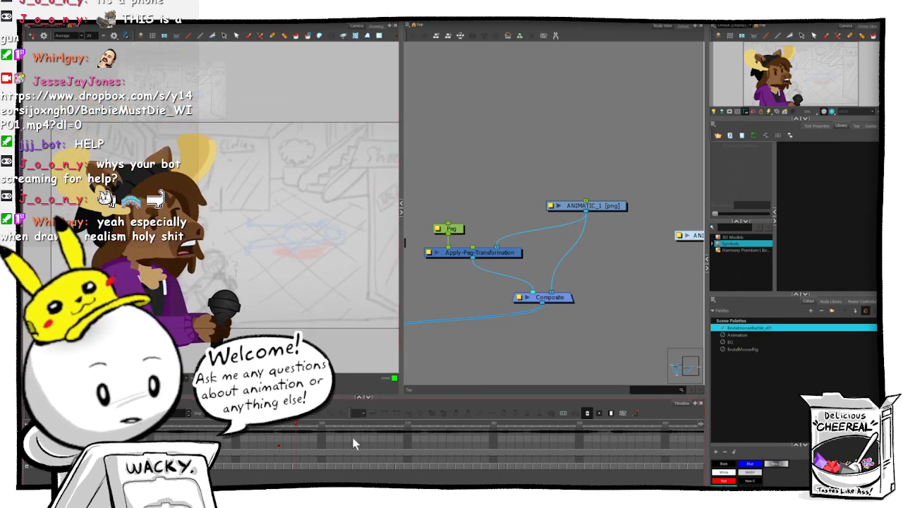
{"action": "left_click_drag", "start_coordinate": [313, 421], "coordinate": [350, 422]}
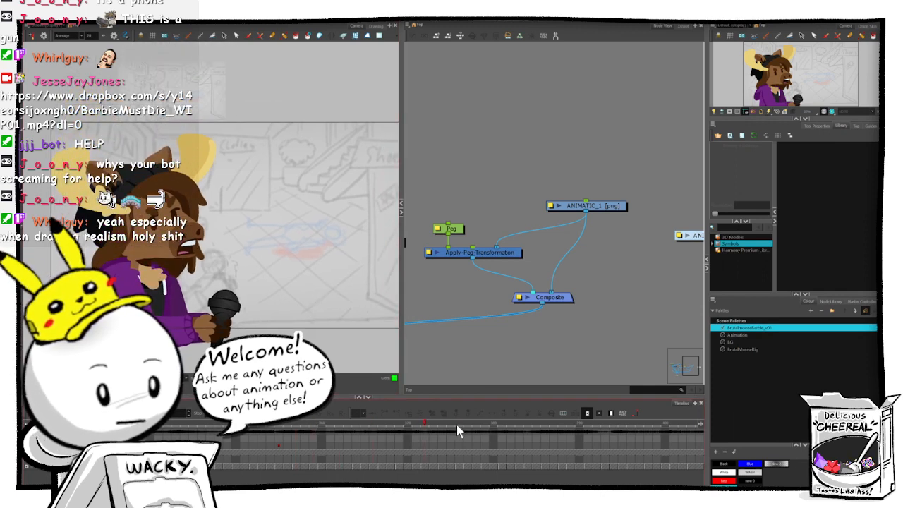
{"action": "left_click", "coordinate": [562, 424]}
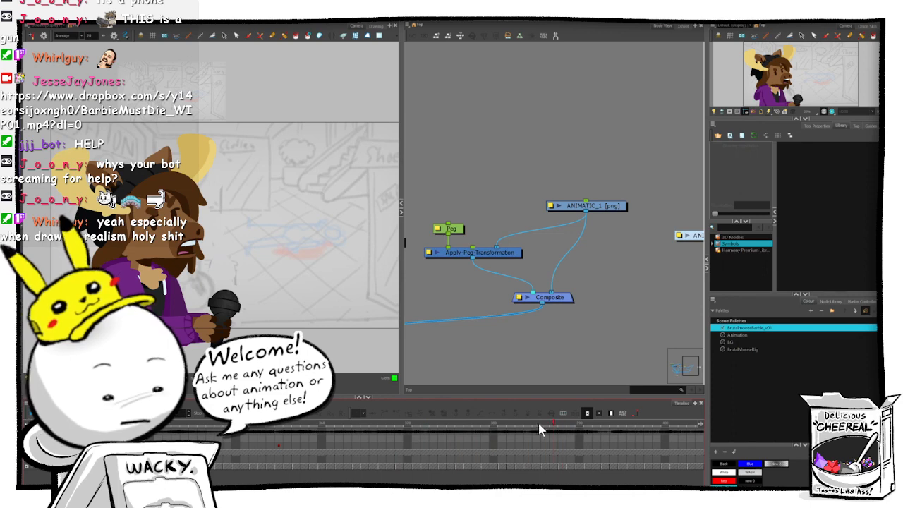
{"action": "left_click", "coordinate": [491, 425]}
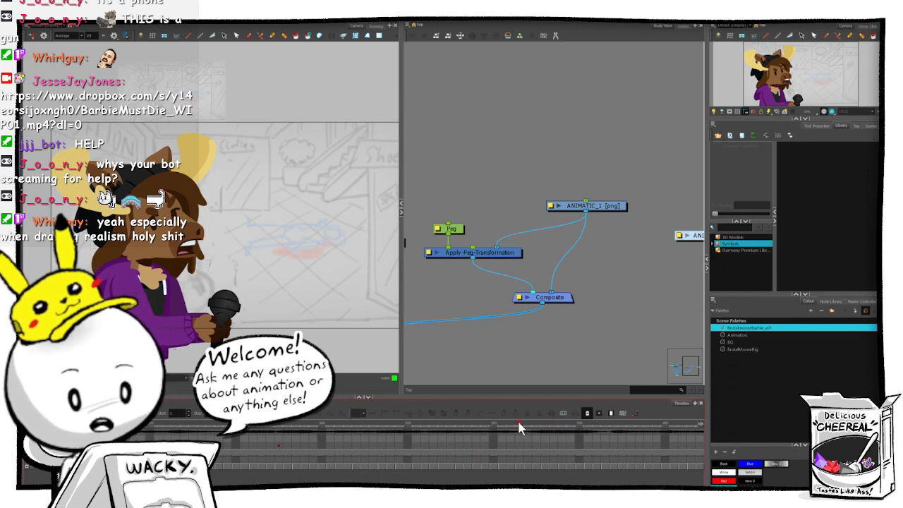
{"action": "left_click", "coordinate": [500, 423]}
{"action": "left_click_drag", "start_coordinate": [514, 423], "coordinate": [518, 424]}
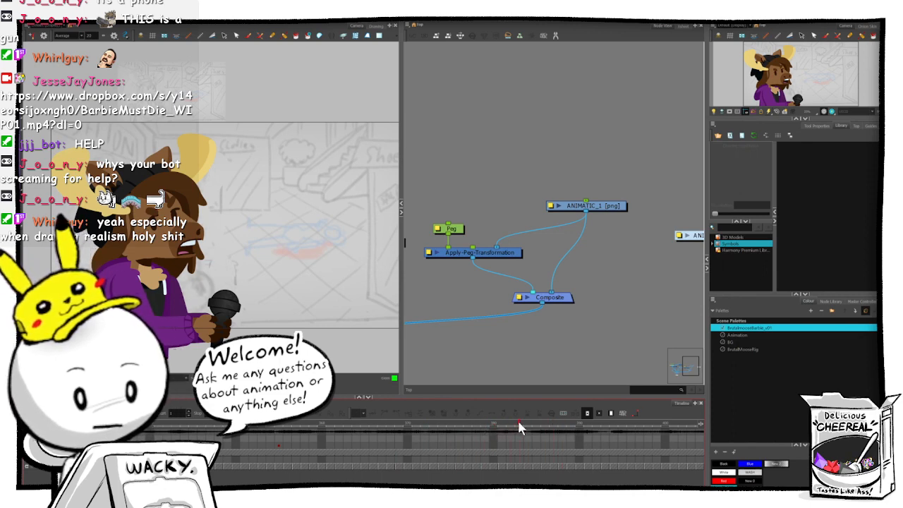
{"action": "left_click", "coordinate": [519, 447]}
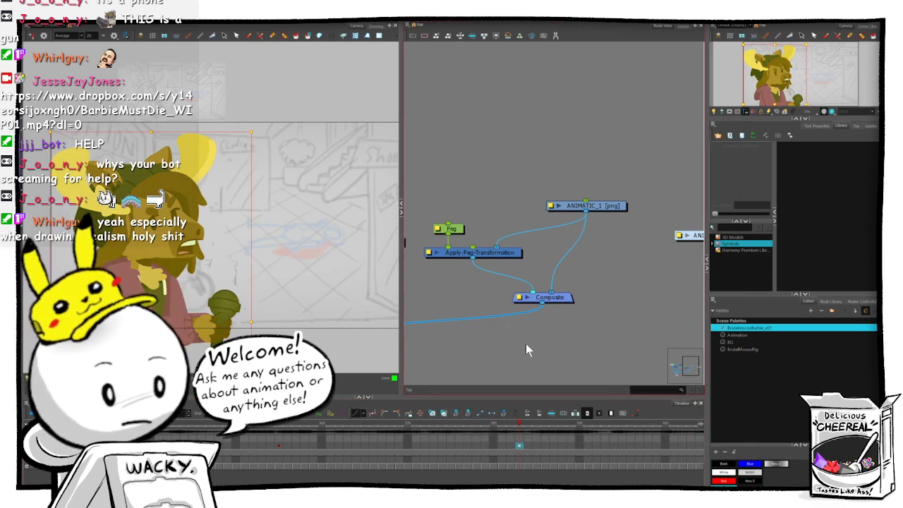
- Display the rig's Head Rotation master controller (mc_HeadRotation) over the scene
{"action": "left_click", "coordinate": [862, 302]}
{"action": "left_click", "coordinate": [781, 430]}
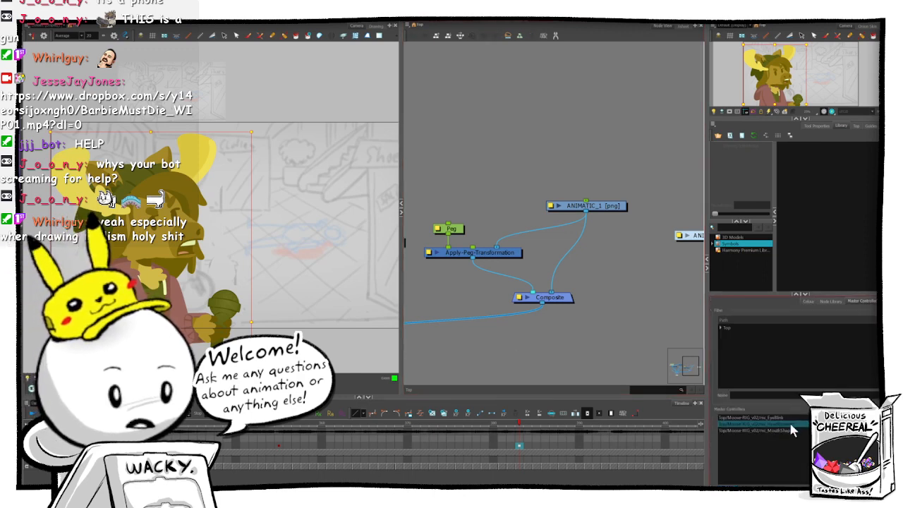
{"action": "left_click", "coordinate": [794, 424]}
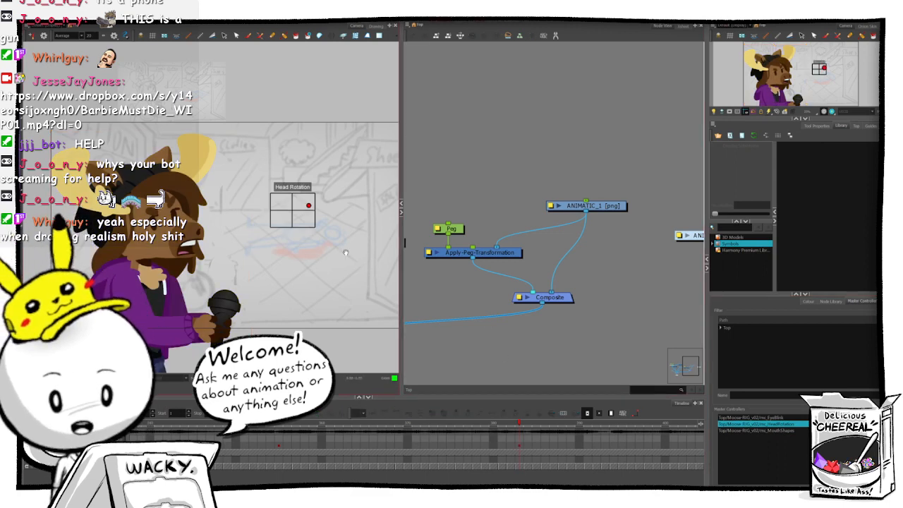
- Enlarge the camera view and turn the moose's head more toward the viewer and slightly down with the Head Rotation control
{"action": "left_click_drag", "start_coordinate": [401, 253], "coordinate": [576, 253]}
{"action": "left_click_drag", "start_coordinate": [403, 256], "coordinate": [478, 247]}
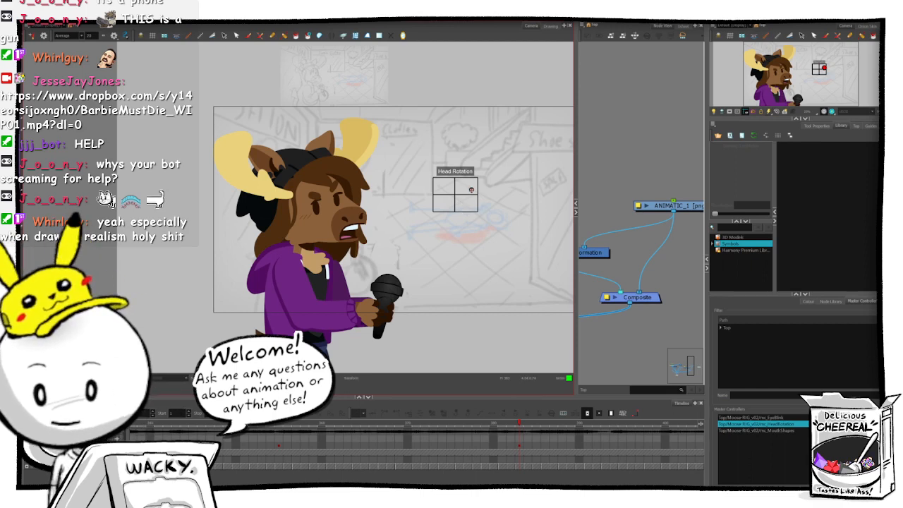
{"action": "left_click", "coordinate": [472, 190]}
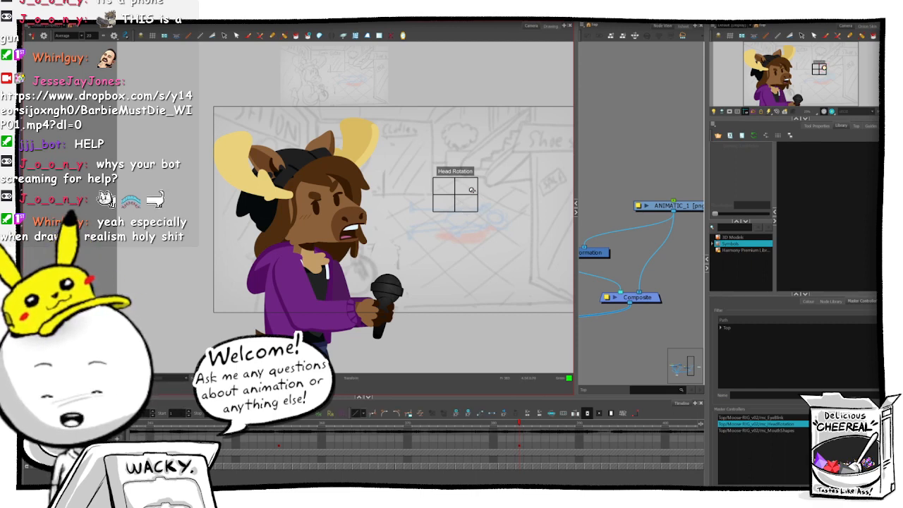
{"action": "mouse_move", "coordinate": [472, 190]}
{"action": "left_mouse_down"}
{"action": "mouse_move", "coordinate": [472, 204]}
{"action": "mouse_move", "coordinate": [449, 200]}
{"action": "mouse_move", "coordinate": [466, 201]}
{"action": "mouse_move", "coordinate": [445, 185]}
{"action": "mouse_move", "coordinate": [467, 209]}
{"action": "mouse_move", "coordinate": [433, 180]}
{"action": "mouse_move", "coordinate": [481, 175]}
{"action": "mouse_move", "coordinate": [449, 179]}
{"action": "mouse_move", "coordinate": [445, 195]}
{"action": "mouse_move", "coordinate": [473, 203]}
{"action": "mouse_move", "coordinate": [443, 199]}
{"action": "mouse_move", "coordinate": [470, 188]}
{"action": "mouse_move", "coordinate": [461, 199]}
{"action": "left_mouse_up"}
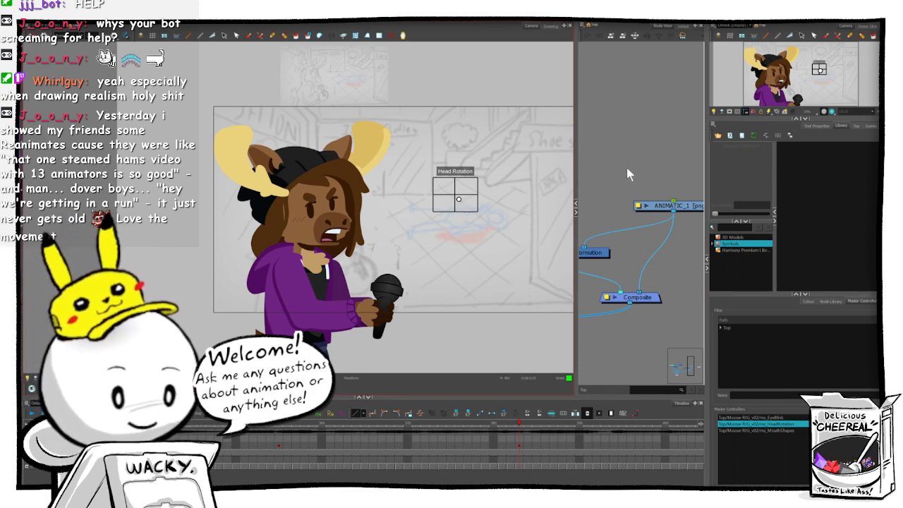
- Enlarge the moose's head in the camera view and inspect the face drawing and its deformation controls
{"action": "key", "text": "space"}
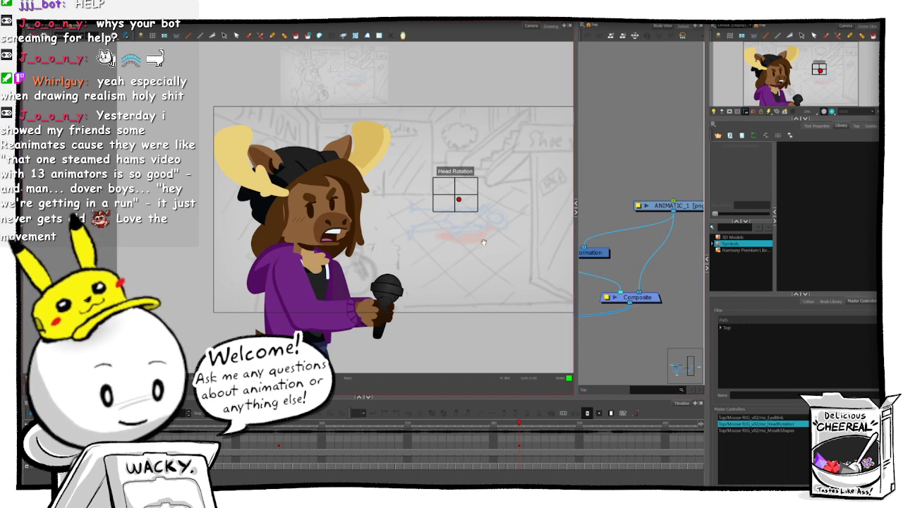
{"action": "left_click_drag", "start_coordinate": [497, 258], "coordinate": [458, 252]}
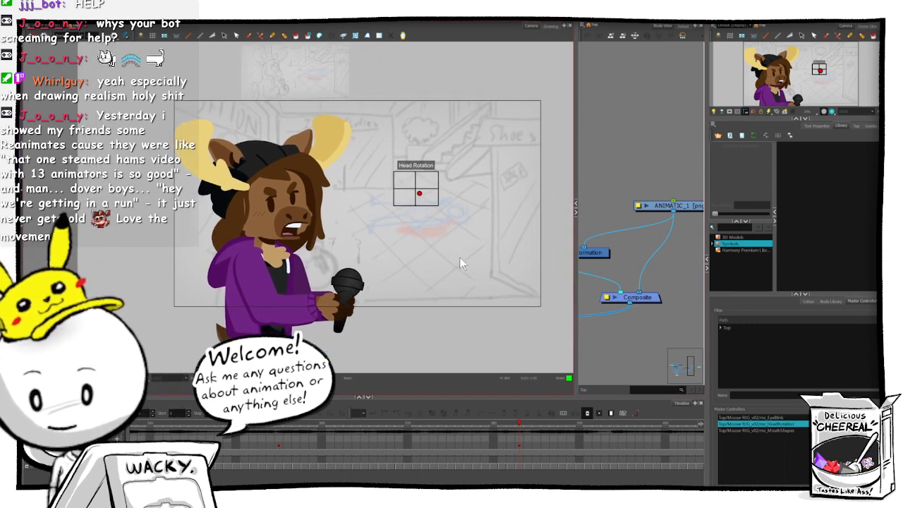
{"action": "key", "text": "2"}
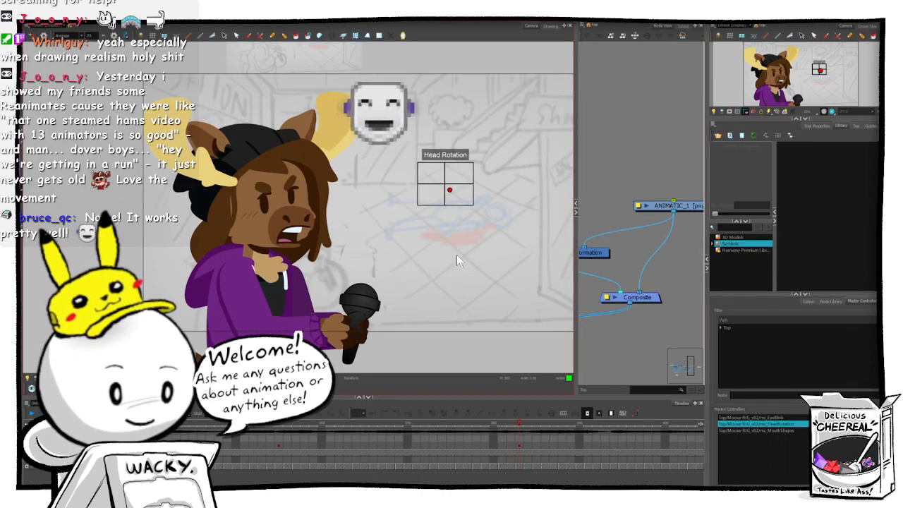
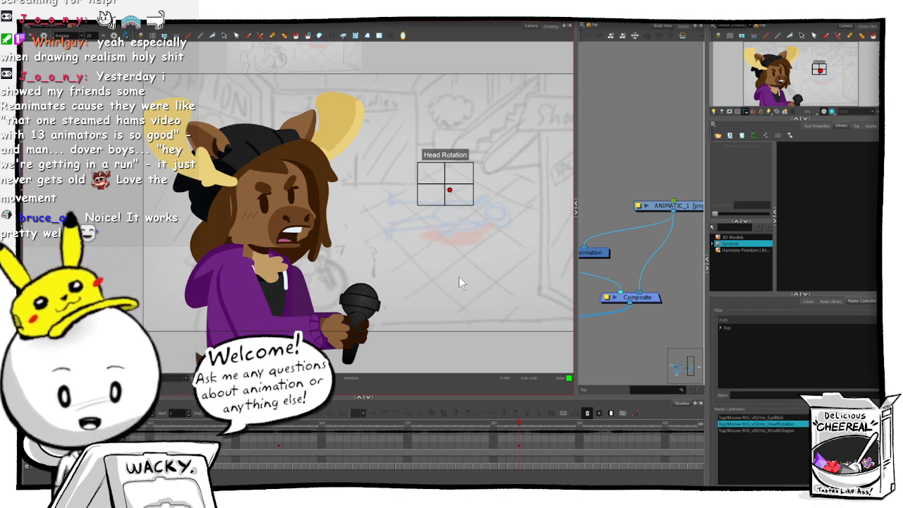
{"action": "left_click", "coordinate": [305, 194]}
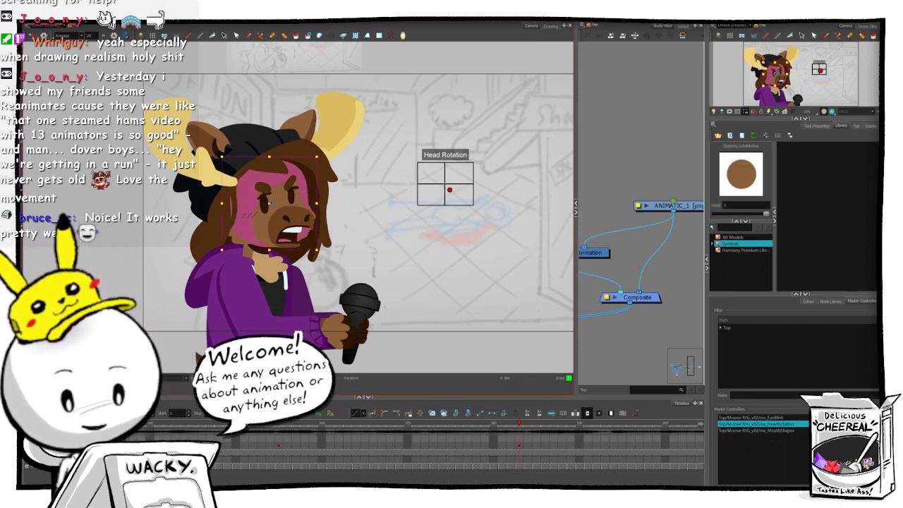
{"action": "left_click", "coordinate": [644, 147]}
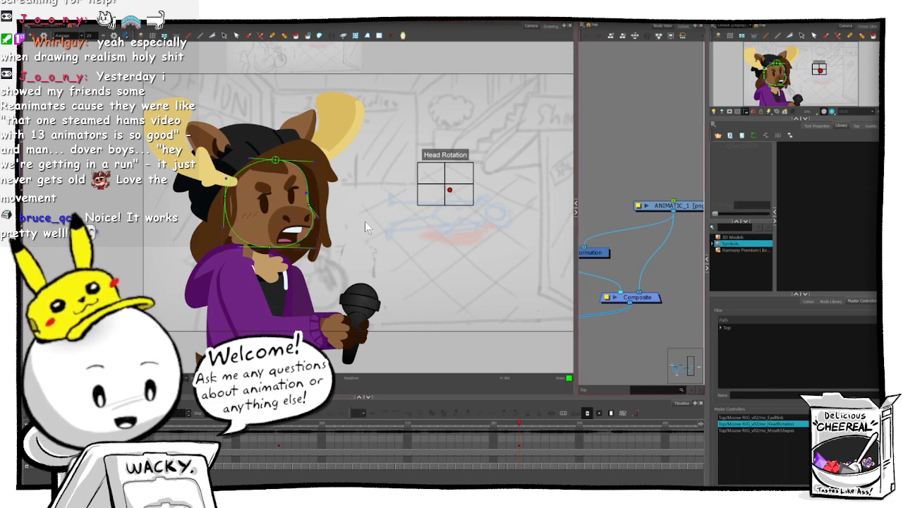
{"action": "left_click", "coordinate": [309, 204]}
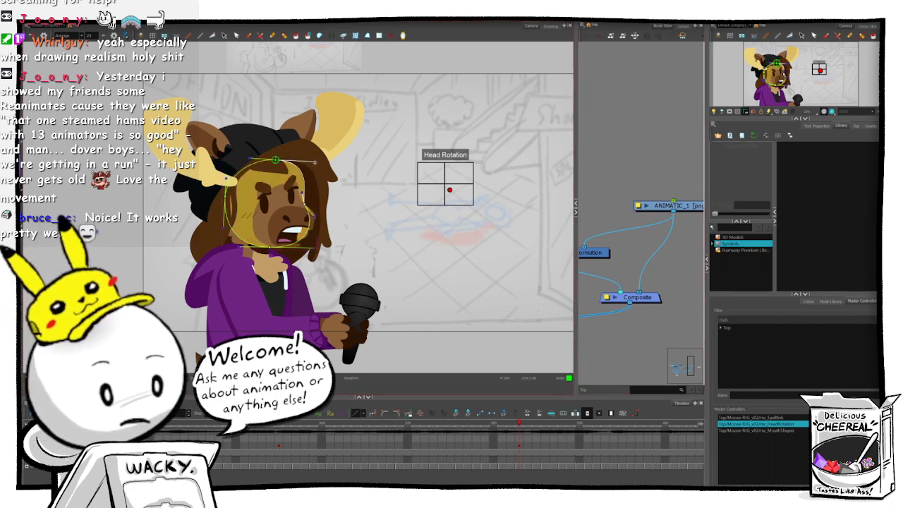
{"action": "left_click", "coordinate": [638, 151]}
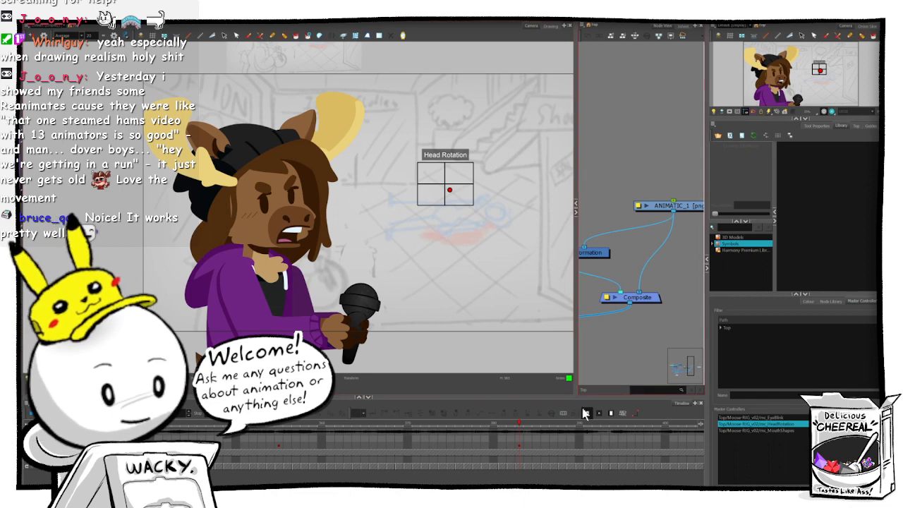
{"action": "left_click", "coordinate": [512, 427]}
{"action": "mouse_move", "coordinate": [519, 423]}
{"action": "left_mouse_down"}
{"action": "mouse_move", "coordinate": [508, 424]}
{"action": "mouse_move", "coordinate": [518, 424]}
{"action": "left_mouse_up"}
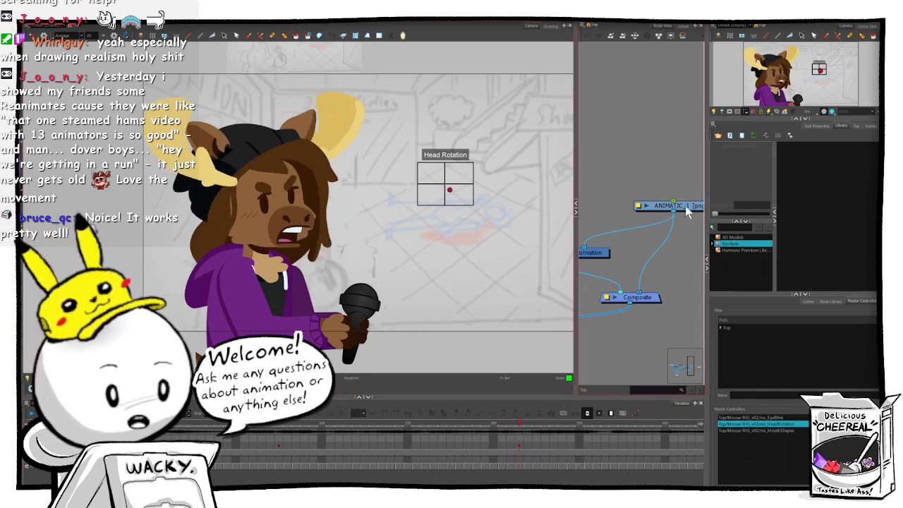
- Rotate the moose's hat slightly counterclockwise and shift it slightly back on the head to suit the new head angle
{"action": "left_click", "coordinate": [278, 137]}
{"action": "key", "text": "ctrl+z"}
{"action": "key", "text": "ctrl+z"}
{"action": "key", "text": "ctrl+z"}
{"action": "key", "text": "ctrl+z"}
{"action": "key", "text": "ctrl+z"}
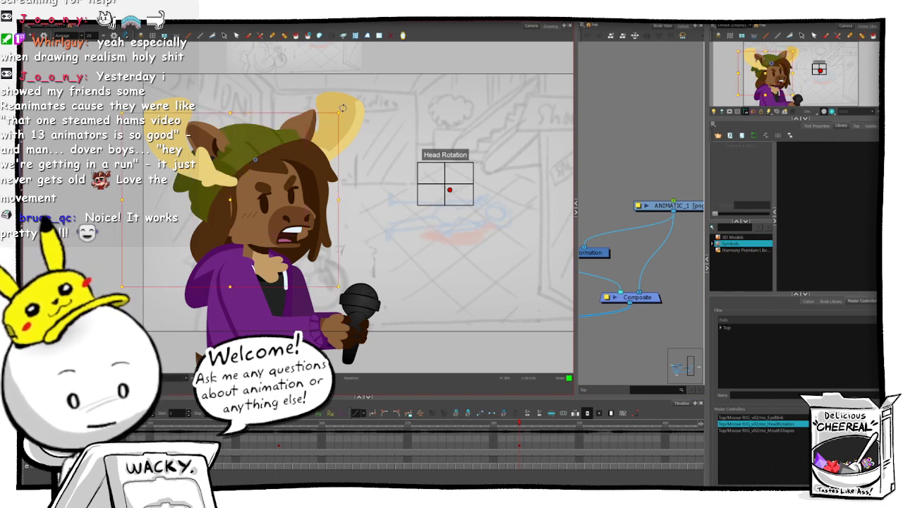
{"action": "left_click_drag", "start_coordinate": [343, 108], "coordinate": [337, 104]}
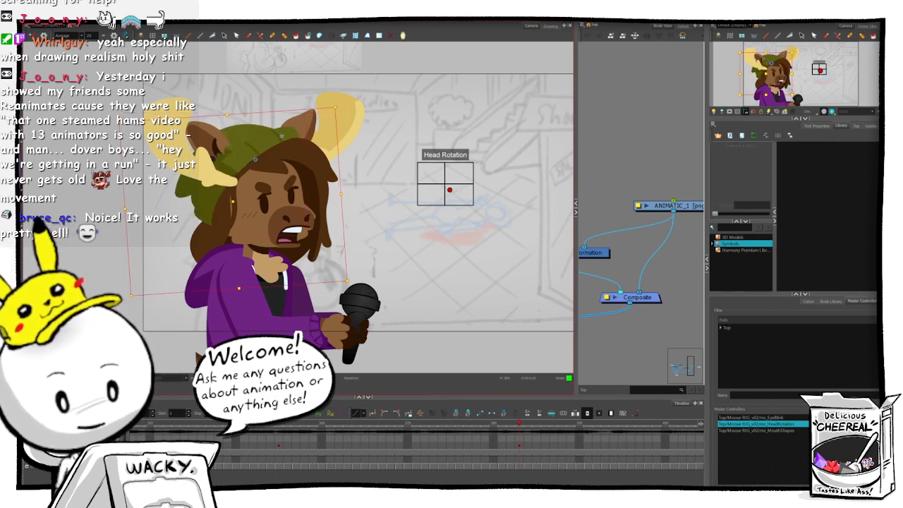
{"action": "left_click_drag", "start_coordinate": [282, 135], "coordinate": [276, 137]}
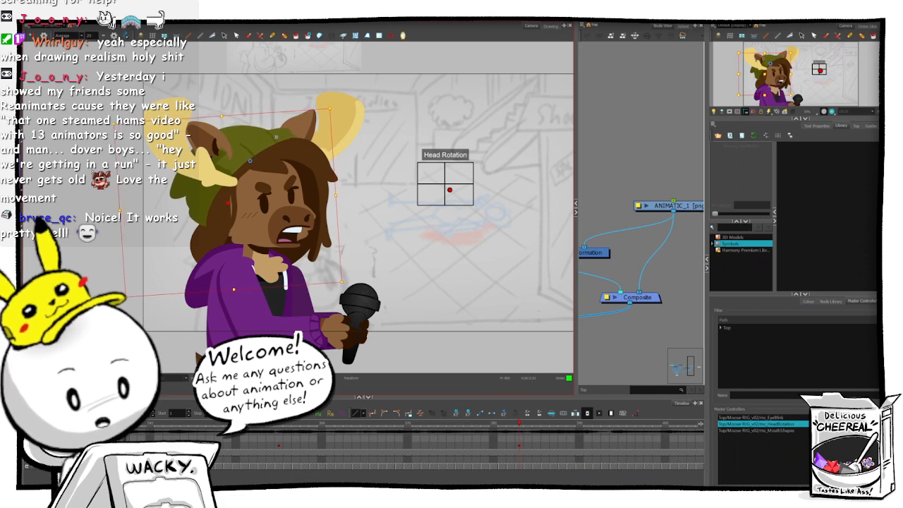
{"action": "left_click", "coordinate": [650, 146]}
- Open the Moose-RIG_v02 group and display the Deformation-HatBrim_MASK controls over the moose's head
{"action": "left_click_drag", "start_coordinate": [672, 201], "coordinate": [700, 203]}
{"action": "mouse_move", "coordinate": [638, 218]}
{"action": "left_mouse_down"}
{"action": "mouse_move", "coordinate": [660, 217]}
{"action": "mouse_move", "coordinate": [636, 198]}
{"action": "left_mouse_up"}
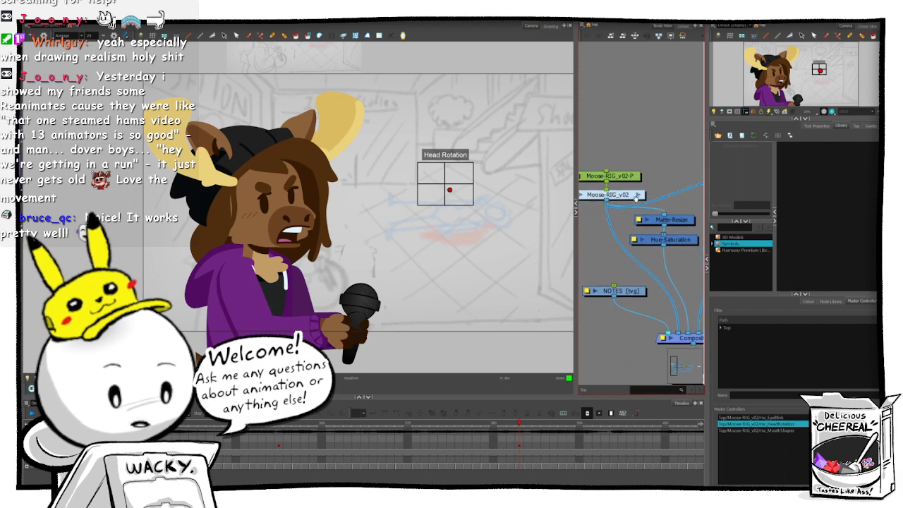
{"action": "left_click", "coordinate": [638, 196]}
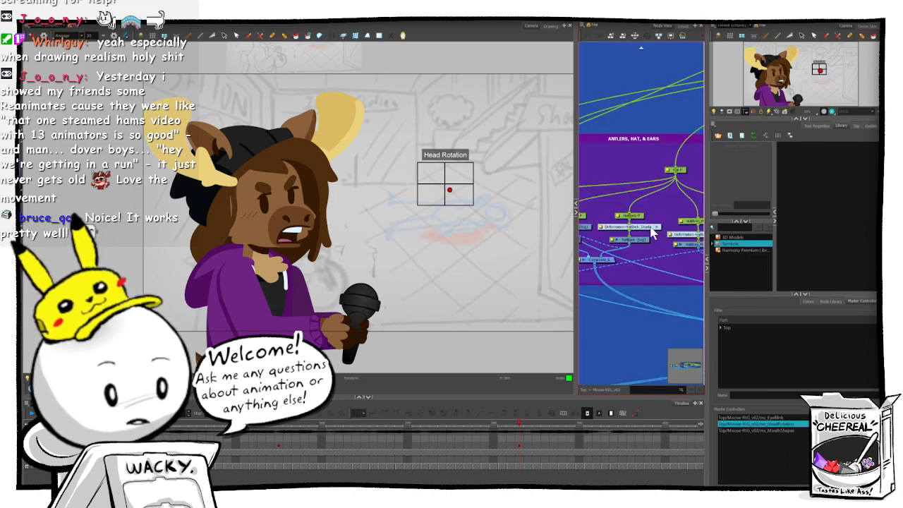
{"action": "left_click", "coordinate": [651, 228]}
{"action": "left_click_drag", "start_coordinate": [633, 229], "coordinate": [604, 225]}
{"action": "left_click", "coordinate": [684, 233]}
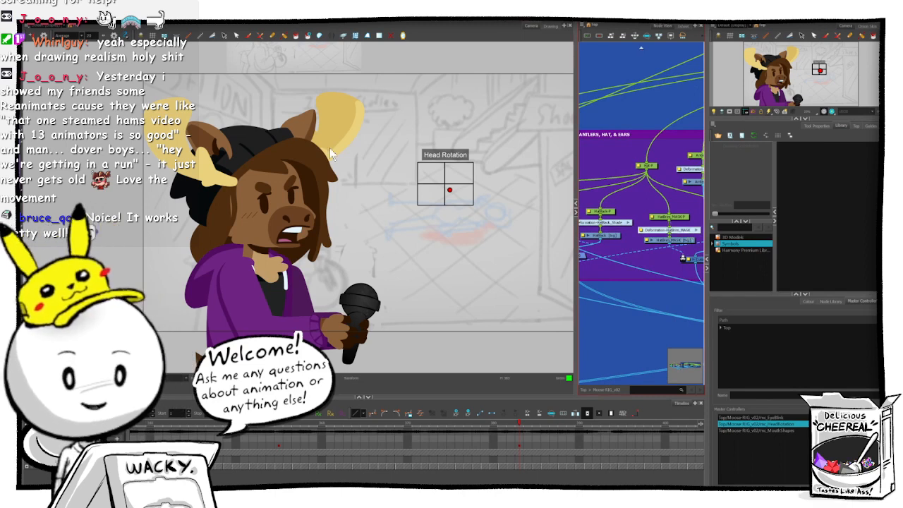
{"action": "left_click", "coordinate": [221, 24]}
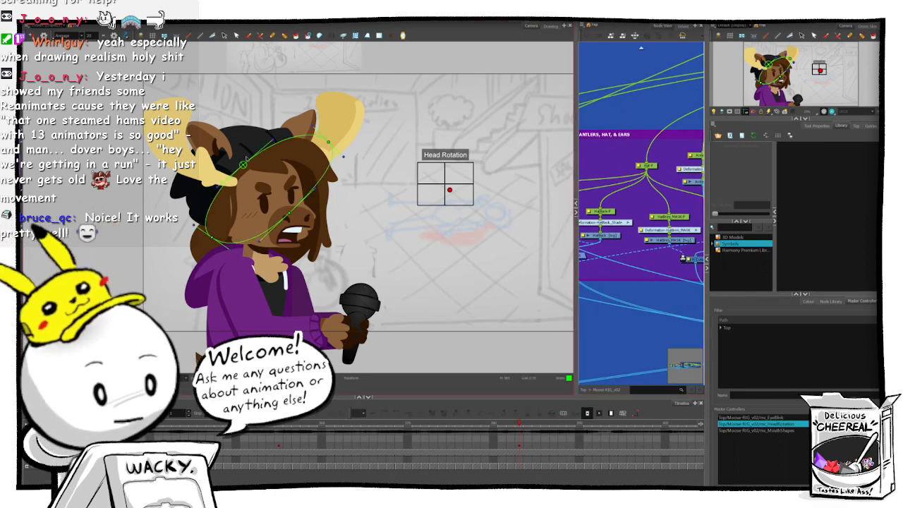
- Reshape the hat brim mask by shifting its front point and both end points slightly to fit the turned head
{"action": "left_click_drag", "start_coordinate": [243, 164], "coordinate": [238, 163]}
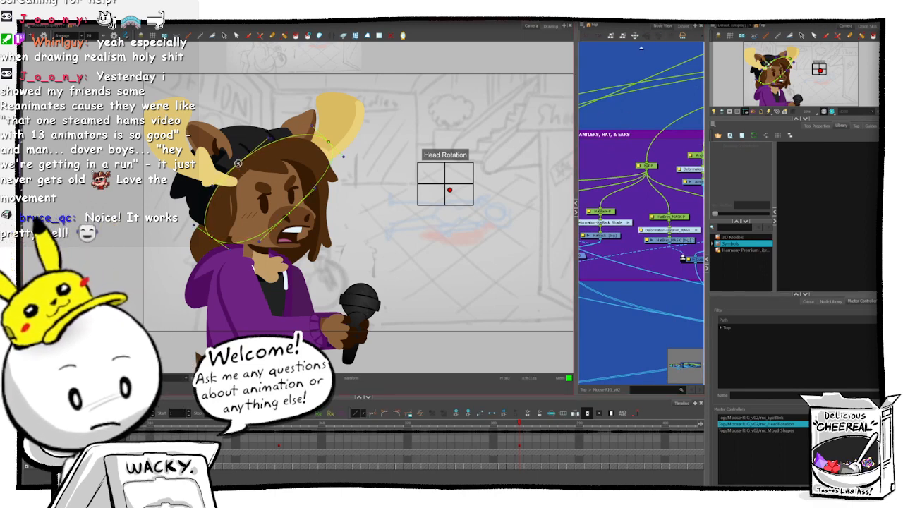
{"action": "left_click_drag", "start_coordinate": [326, 144], "coordinate": [315, 150]}
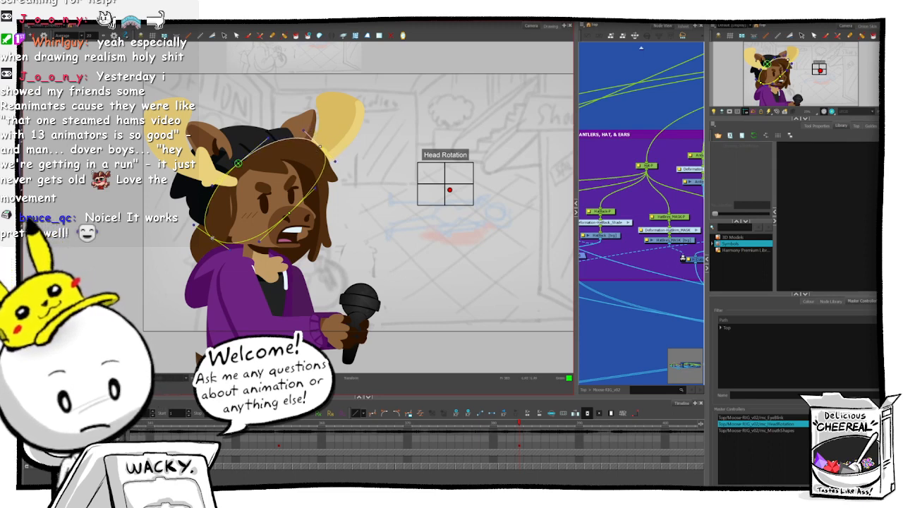
{"action": "left_click_drag", "start_coordinate": [213, 238], "coordinate": [207, 237]}
{"action": "left_click", "coordinate": [638, 112]}
{"action": "left_click", "coordinate": [410, 175]}
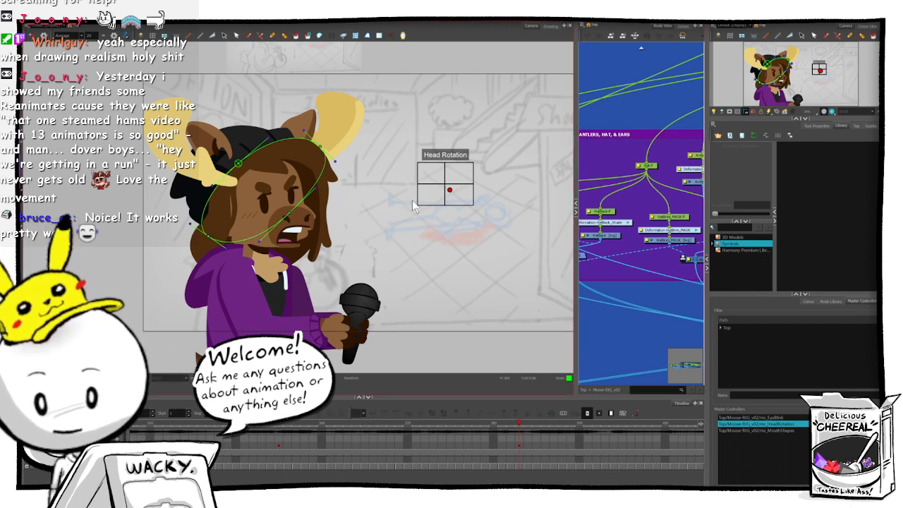
- Flip repeatedly between the new head pose and the preceding frame to compare the hat and hairline
{"action": "key", "text": "comma"}
{"action": "key", "text": "period"}
{"action": "key", "text": "comma"}
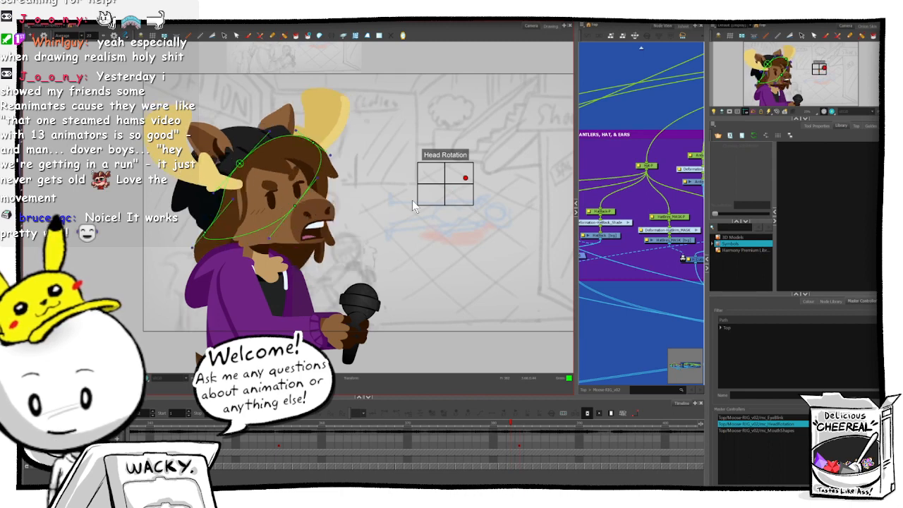
{"action": "key", "text": "period"}
{"action": "key", "text": "comma"}
{"action": "key", "text": "period"}
{"action": "key", "text": "comma"}
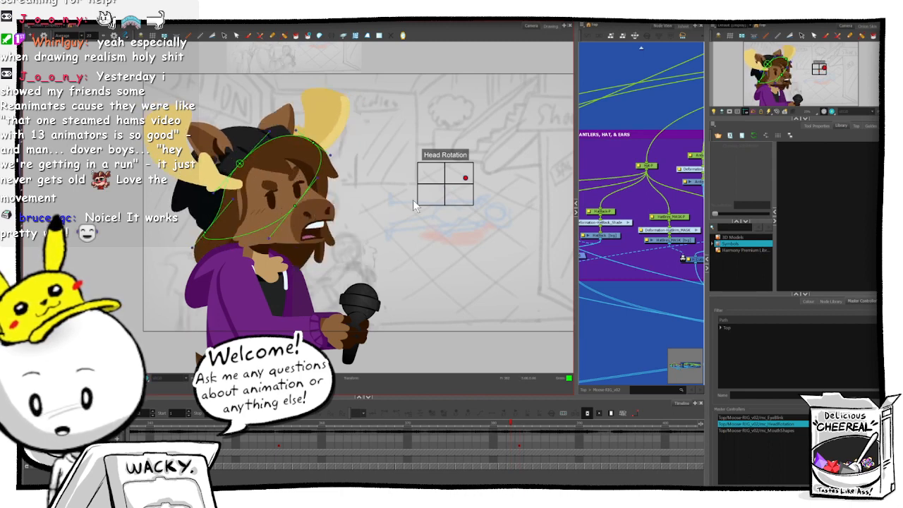
{"action": "key", "text": "period"}
{"action": "key", "text": "comma"}
{"action": "key", "text": "period"}
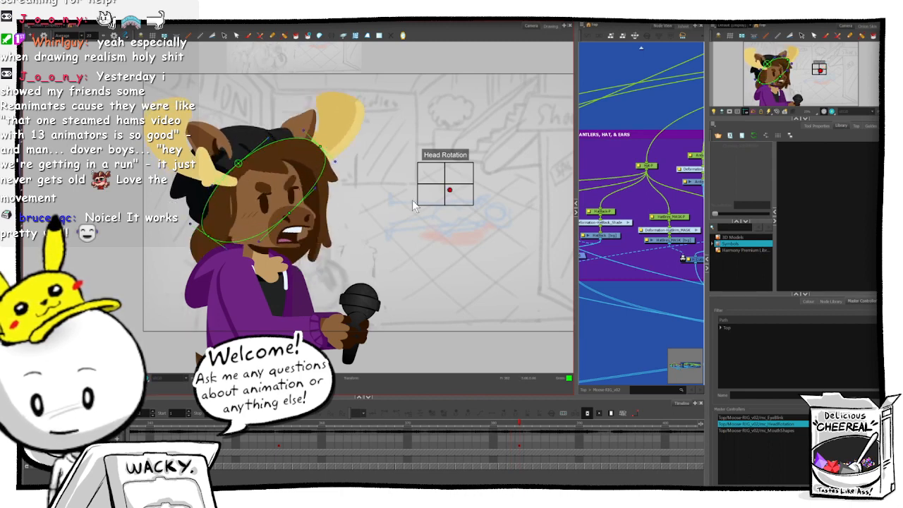
{"action": "key", "text": "comma"}
{"action": "key", "text": "period"}
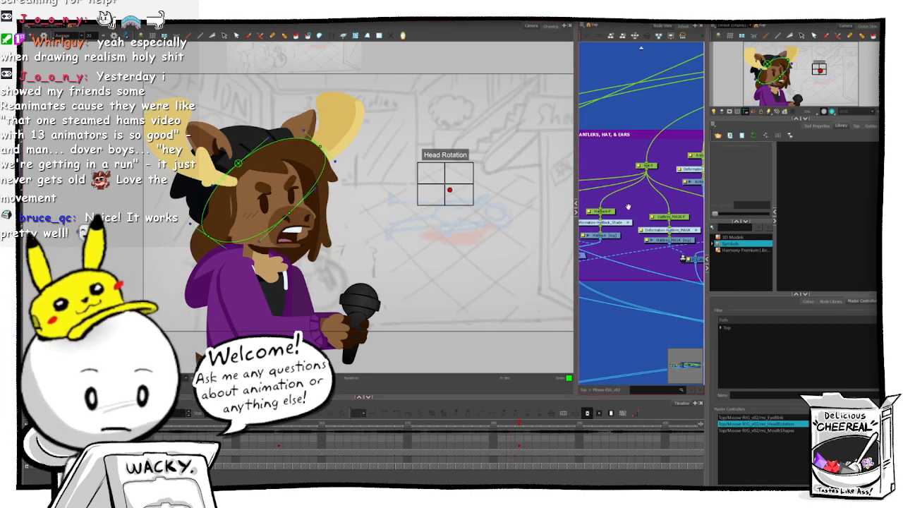
- Try to shift the Ear_01_MASK peg slightly up toward the front of the hat and compare it with the preceding frame
{"action": "left_click_drag", "start_coordinate": [597, 210], "coordinate": [699, 205]}
{"action": "left_click_drag", "start_coordinate": [590, 167], "coordinate": [643, 178]}
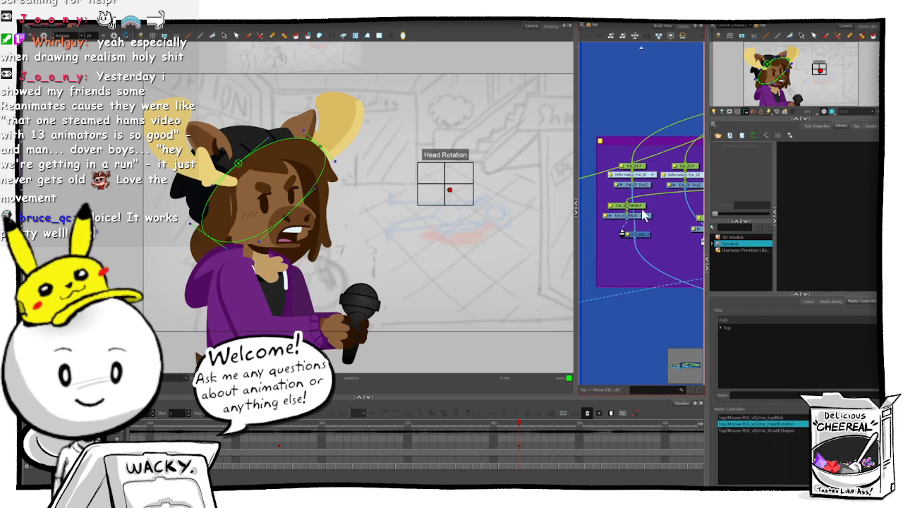
{"action": "left_click", "coordinate": [640, 207]}
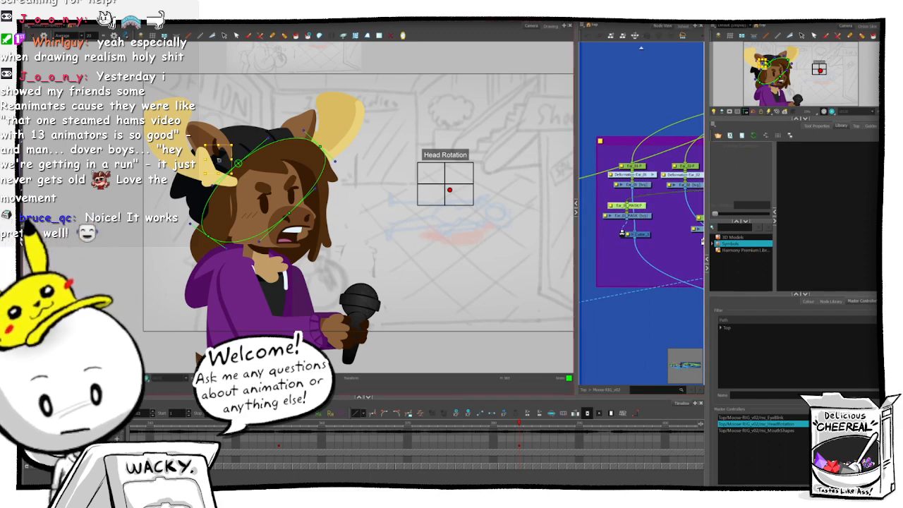
{"action": "key", "text": "alt+2"}
{"action": "left_click_drag", "start_coordinate": [263, 152], "coordinate": [268, 149]}
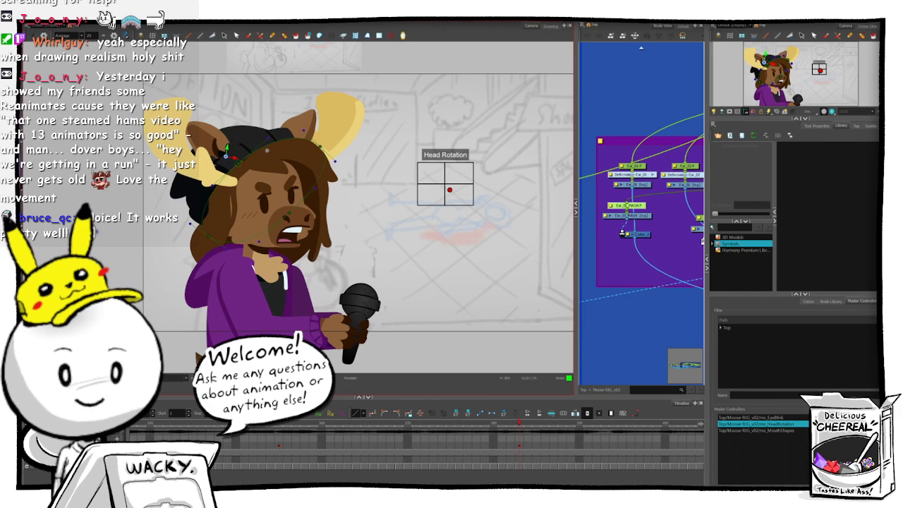
{"action": "left_click", "coordinate": [625, 115]}
{"action": "left_click", "coordinate": [511, 424]}
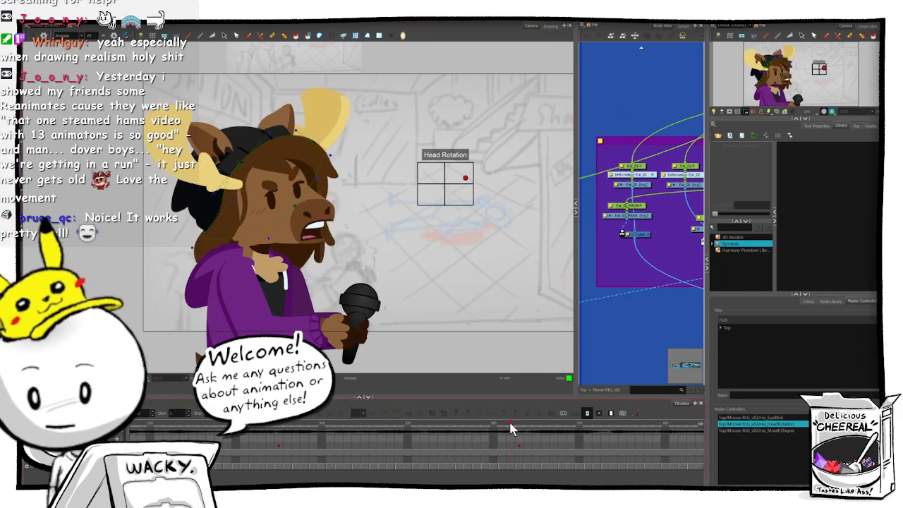
{"action": "left_click_drag", "start_coordinate": [511, 424], "coordinate": [519, 424]}
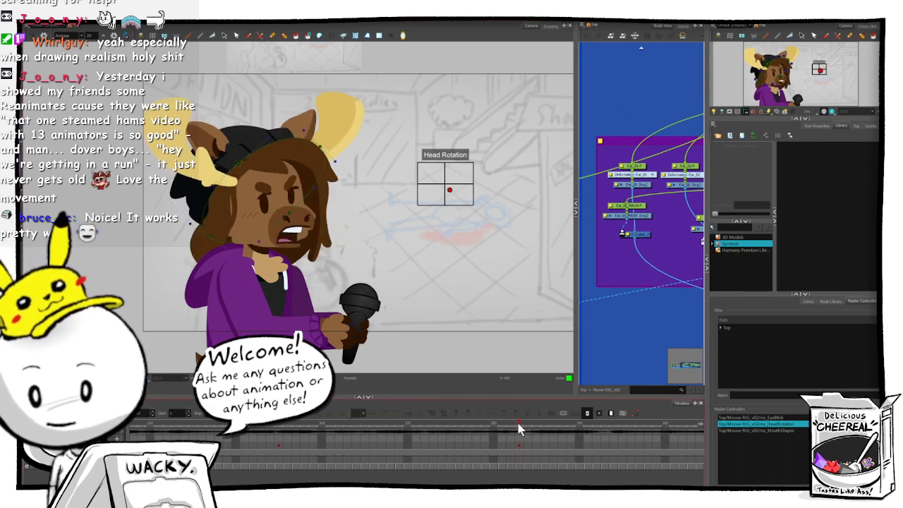
- Undo the shift of the ear mask peg
{"action": "key", "text": "ctrl+z"}
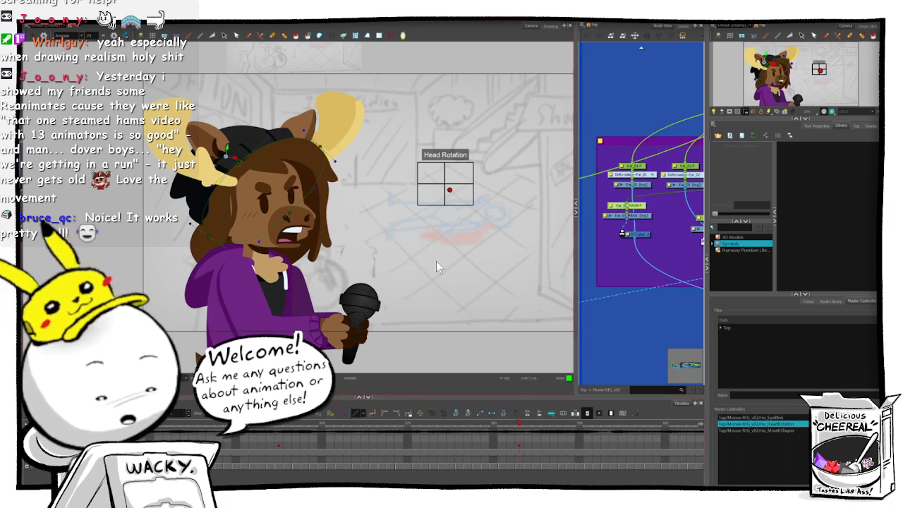
{"action": "key", "text": "ctrl+z"}
{"action": "key", "text": "ctrl+z"}
{"action": "key", "text": "ctrl+z"}
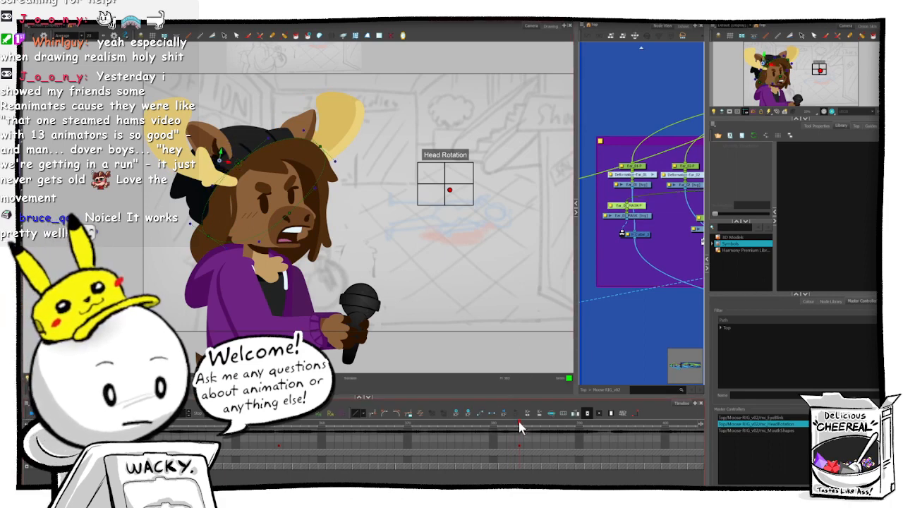
- Examine the moose's head in a tilted camera view, then compare the new pose with the preceding frame in a near-upright view
{"action": "mouse_move", "coordinate": [518, 423]}
{"action": "left_mouse_down"}
{"action": "mouse_move", "coordinate": [510, 424]}
{"action": "mouse_move", "coordinate": [517, 412]}
{"action": "left_mouse_up"}
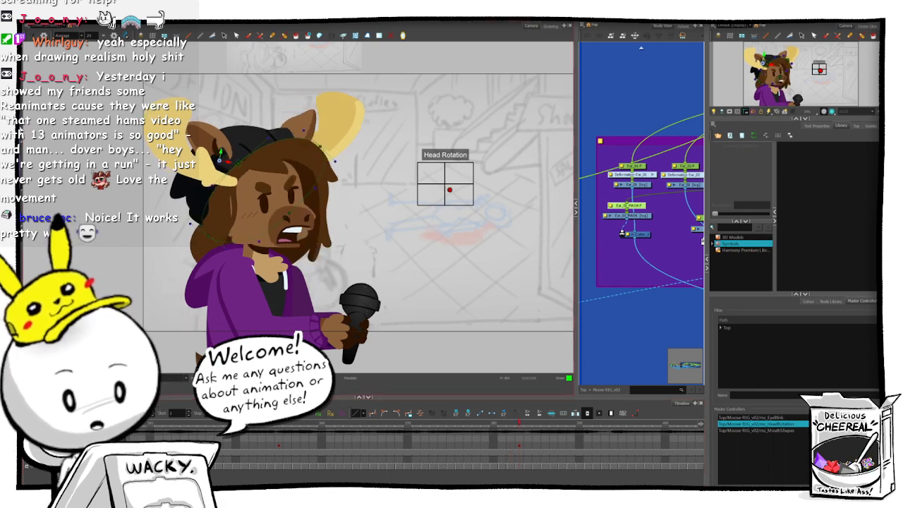
{"action": "key", "text": "shift+t"}
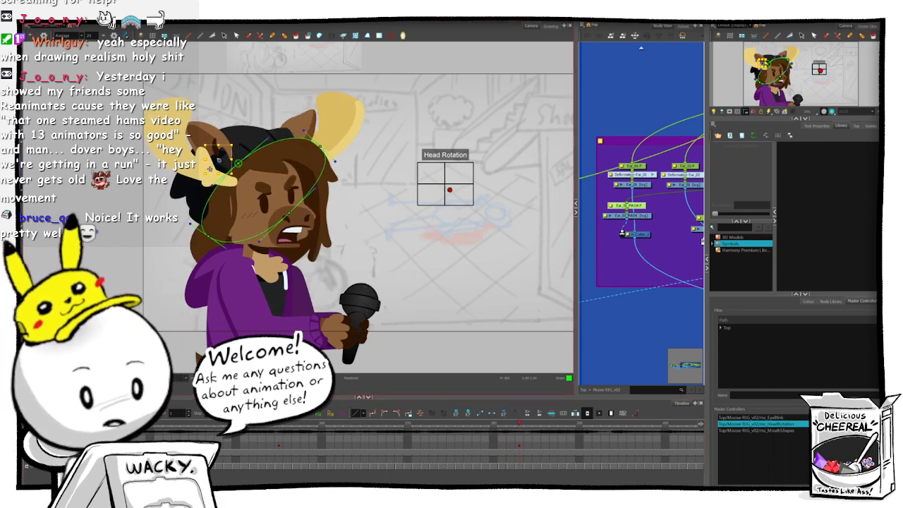
{"action": "left_click_drag", "start_coordinate": [480, 81], "coordinate": [483, 230]}
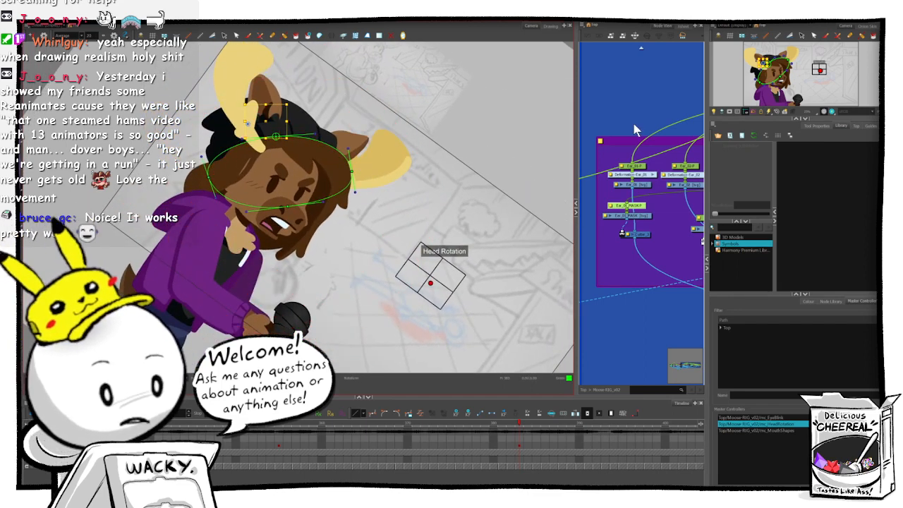
{"action": "left_click_drag", "start_coordinate": [480, 283], "coordinate": [486, 167]}
{"action": "left_click", "coordinate": [515, 425]}
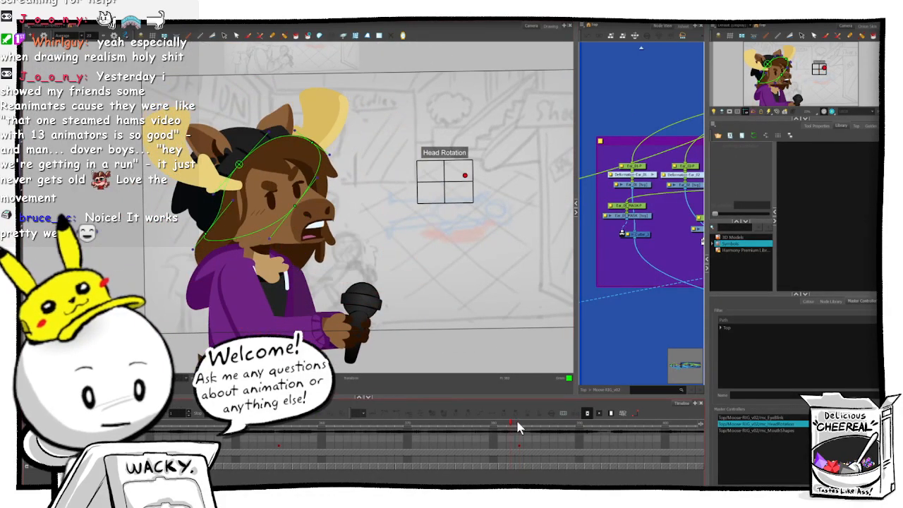
{"action": "mouse_move", "coordinate": [518, 422]}
{"action": "left_mouse_down"}
{"action": "mouse_move", "coordinate": [504, 423]}
{"action": "mouse_move", "coordinate": [519, 428]}
{"action": "left_mouse_up"}
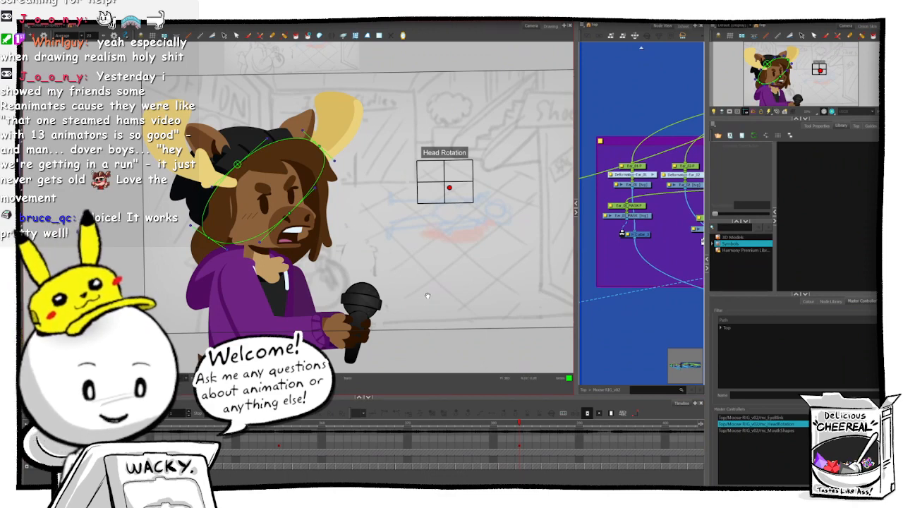
- Rotate the moose's microphone arm slightly clockwise about the shoulder and shift it back toward the body
{"action": "scroll", "coordinate": [427, 296], "scroll_direction": "down", "scroll_amount": 2}
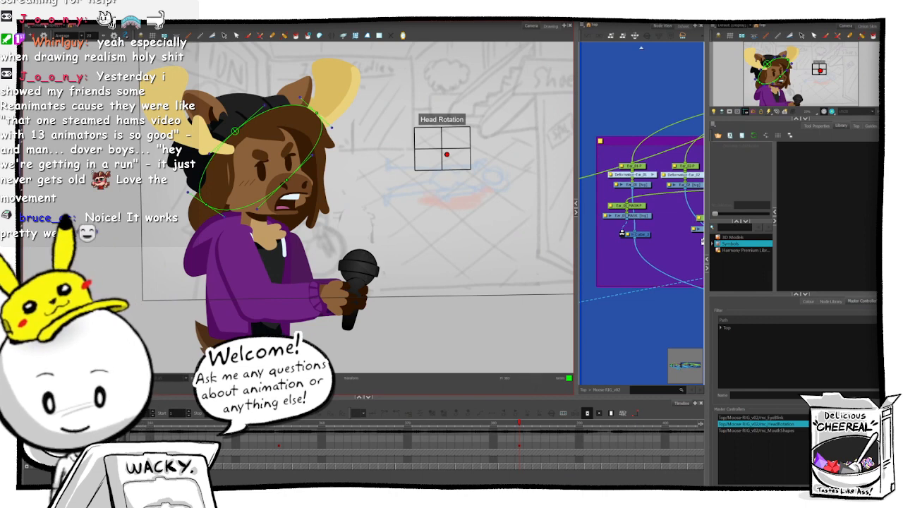
{"action": "left_click_drag", "start_coordinate": [518, 425], "coordinate": [515, 423]}
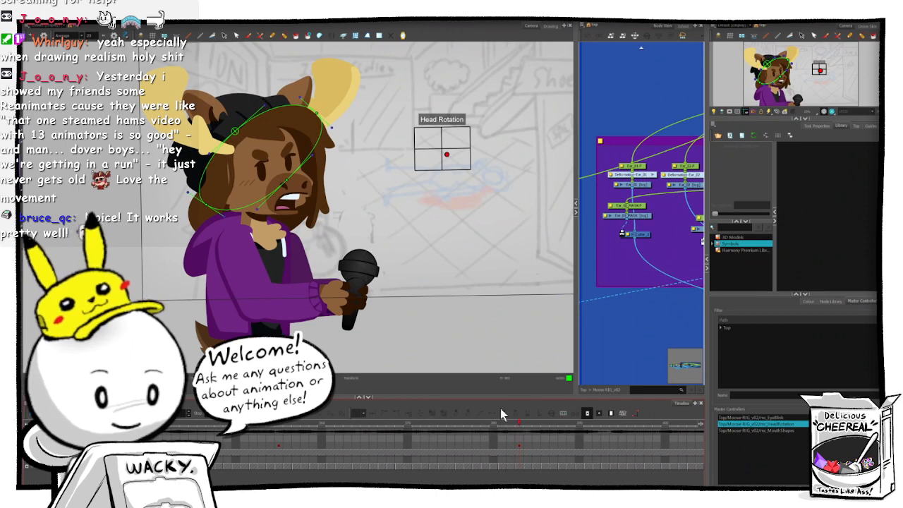
{"action": "key", "text": "2"}
{"action": "left_click", "coordinate": [376, 306]}
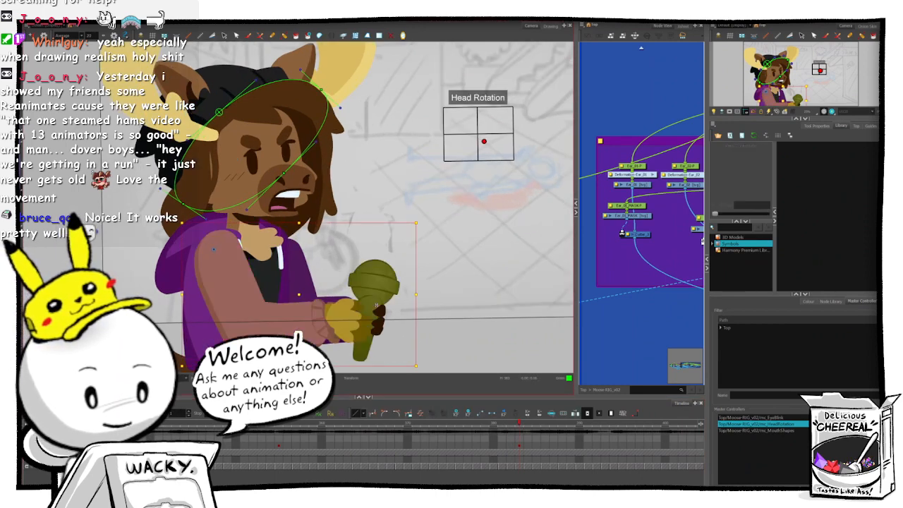
{"action": "key", "text": "1"}
{"action": "key", "text": "2"}
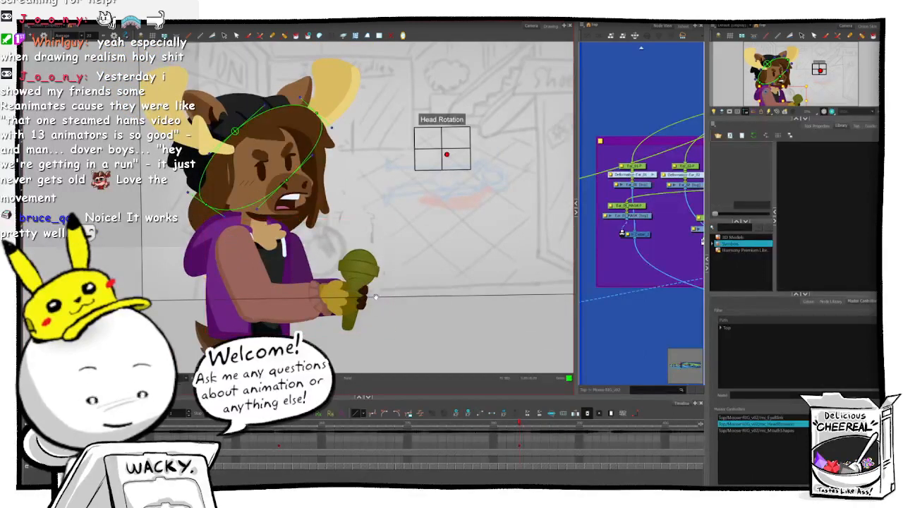
{"action": "left_click_drag", "start_coordinate": [379, 297], "coordinate": [383, 290]}
{"action": "left_click_drag", "start_coordinate": [402, 329], "coordinate": [389, 344]}
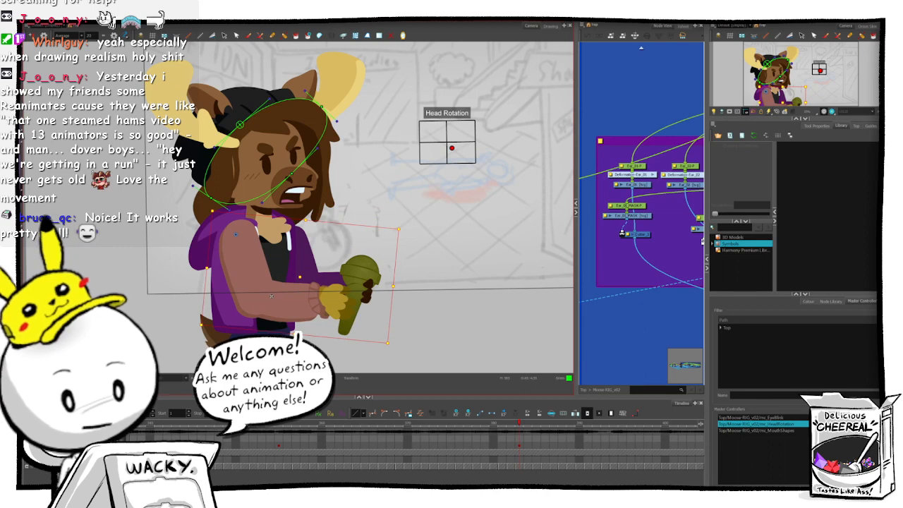
{"action": "left_click_drag", "start_coordinate": [272, 296], "coordinate": [259, 296]}
{"action": "left_click", "coordinate": [617, 319]}
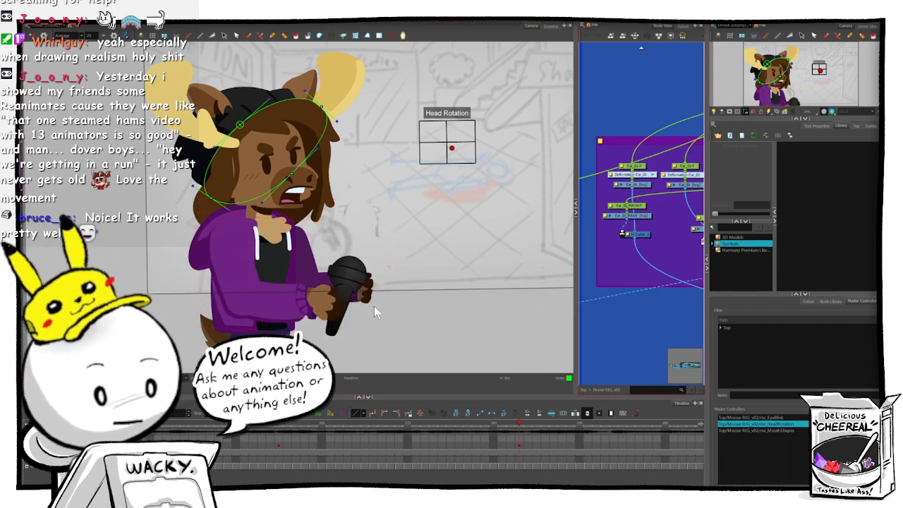
- Rotate the forearm with the hand and microphone counter-clockwise about the elbow and nudge it slightly back
{"action": "left_click", "coordinate": [366, 271]}
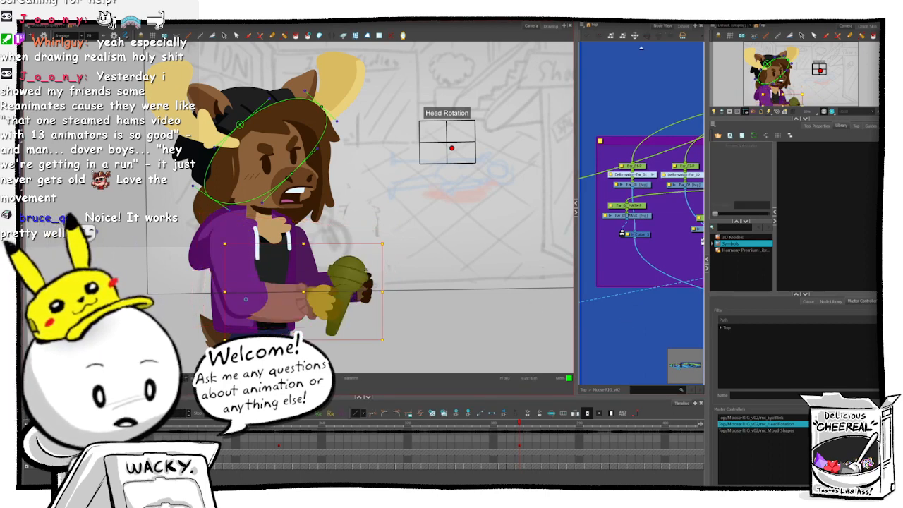
{"action": "left_click_drag", "start_coordinate": [387, 243], "coordinate": [380, 224]}
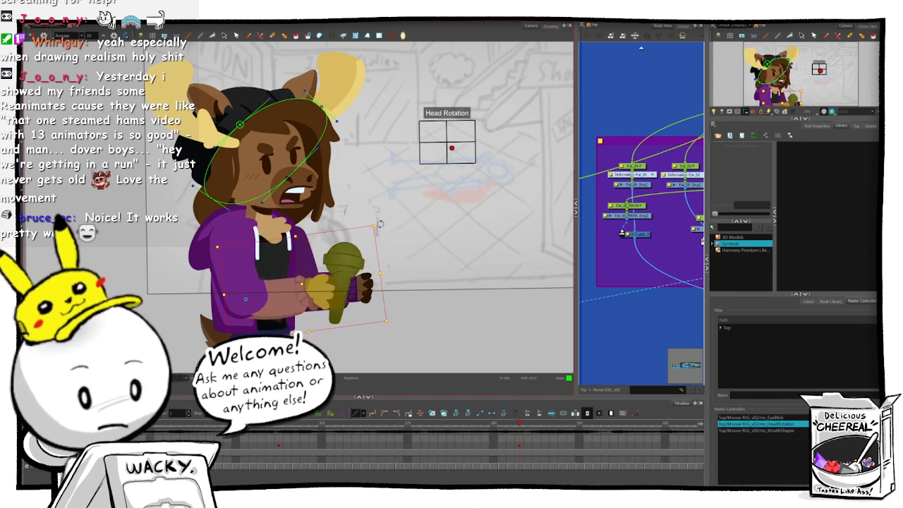
{"action": "left_click_drag", "start_coordinate": [284, 305], "coordinate": [281, 306]}
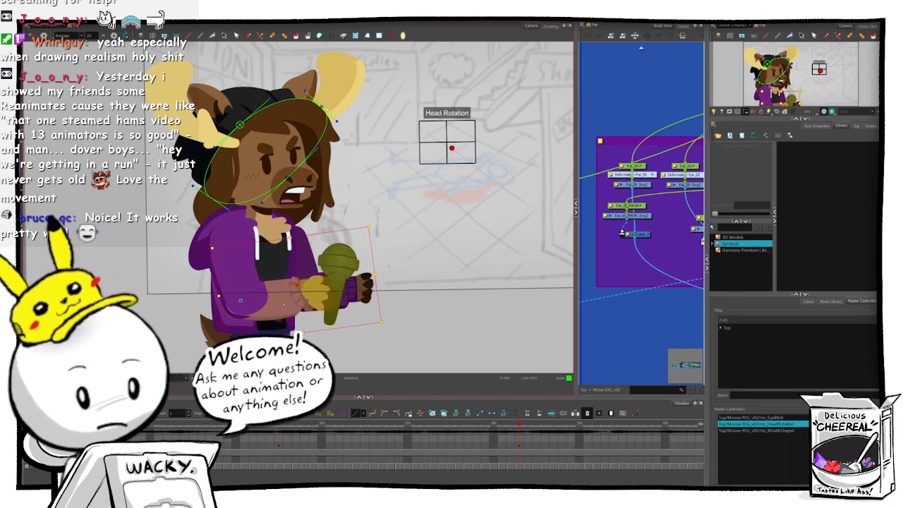
{"action": "left_click", "coordinate": [628, 335]}
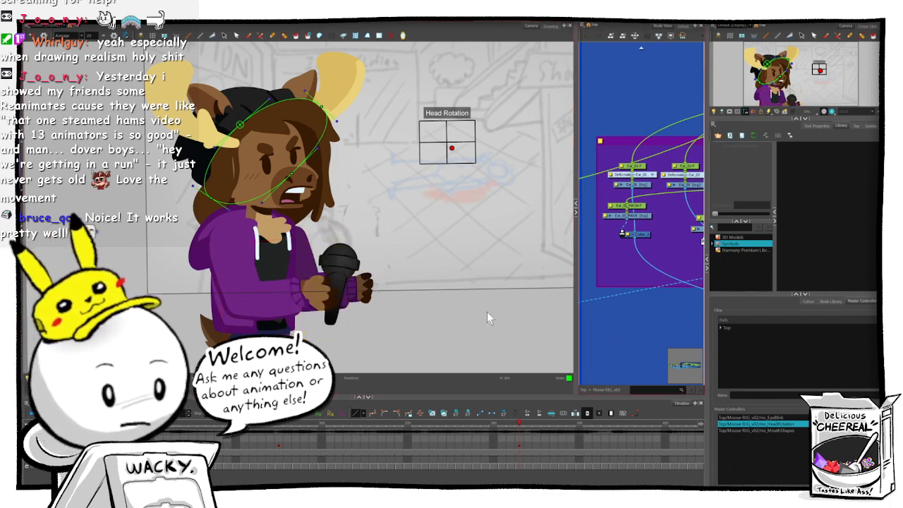
- Show the deformation controls of the microphone arm's forearm and pull its wrist end back to shorten the sleeve
{"action": "left_click", "coordinate": [282, 290]}
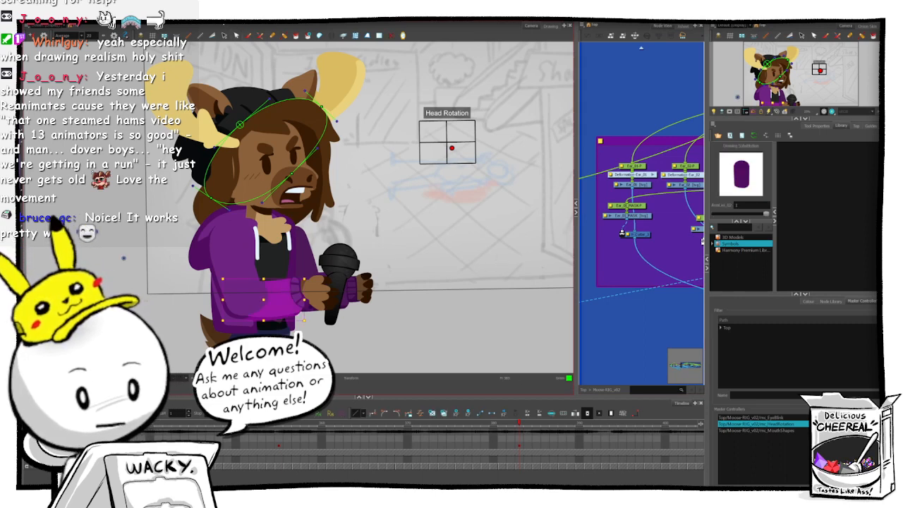
{"action": "left_click", "coordinate": [221, 24]}
{"action": "left_click", "coordinate": [597, 316]}
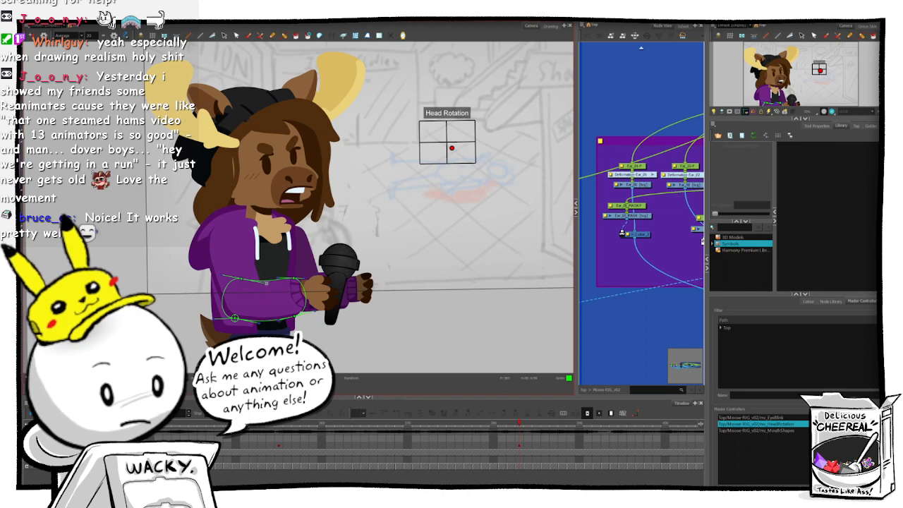
{"action": "left_click", "coordinate": [261, 282]}
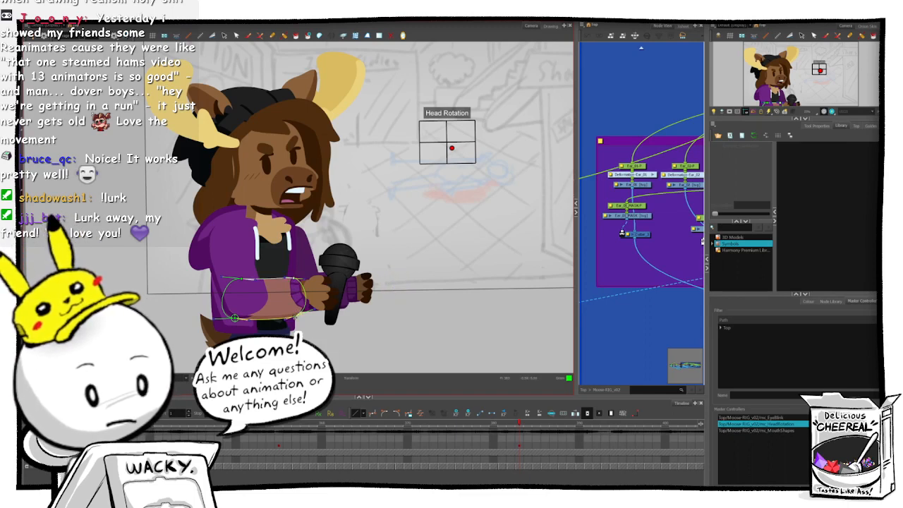
{"action": "left_click_drag", "start_coordinate": [295, 316], "coordinate": [278, 317]}
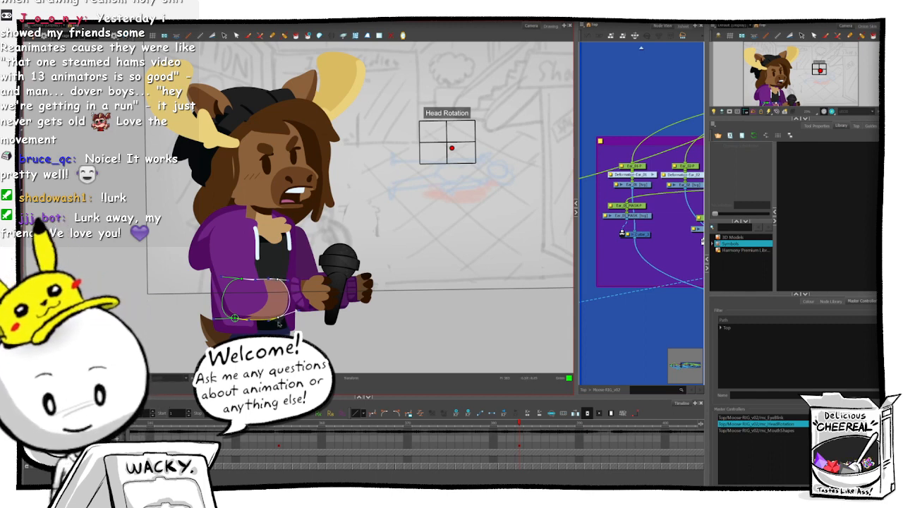
{"action": "left_click", "coordinate": [617, 343]}
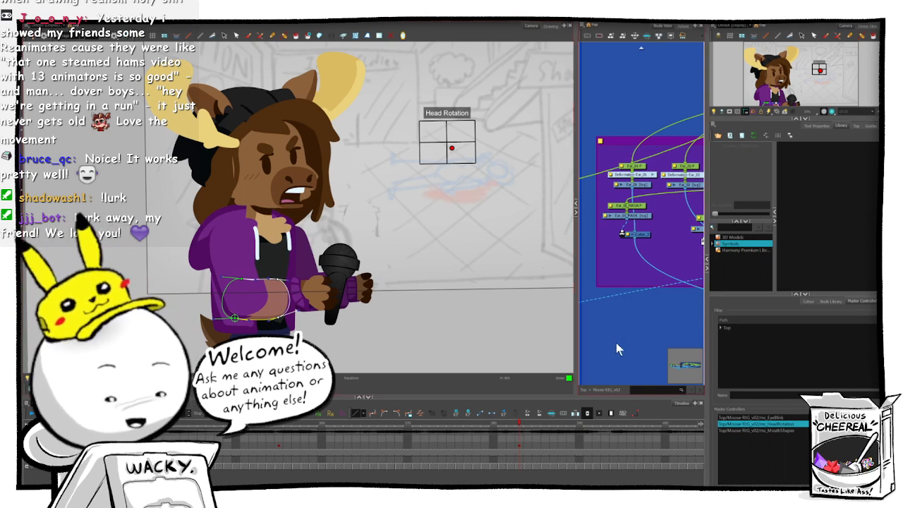
- Move the hand with the microphone back to meet the wrist end of the shortened forearm
{"action": "left_click", "coordinate": [297, 294]}
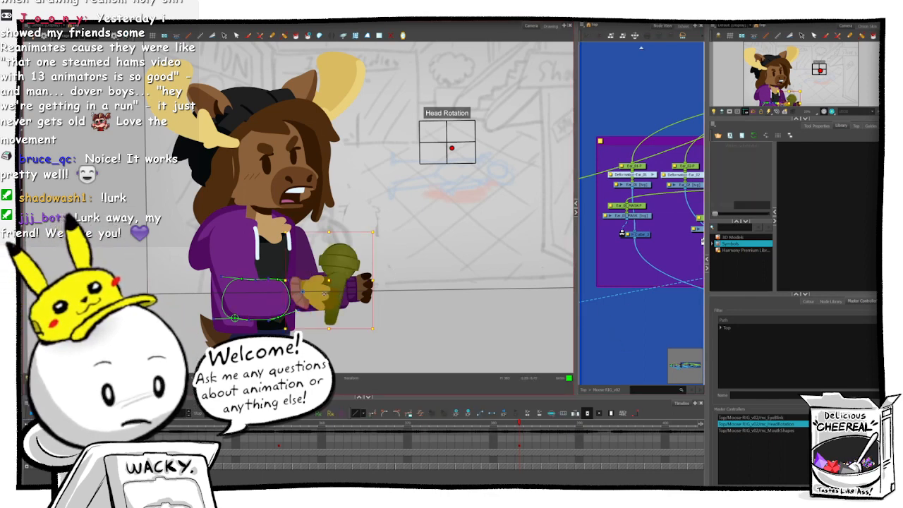
{"action": "left_click_drag", "start_coordinate": [325, 294], "coordinate": [296, 298]}
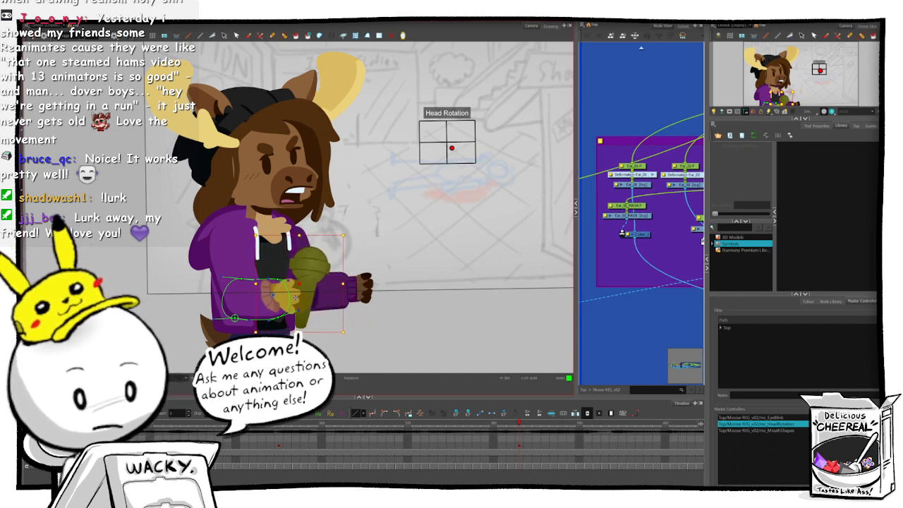
{"action": "left_click", "coordinate": [632, 334]}
- Reshape the sleeve cuff behind the microphone hand with its deformer, pulling the curve back to fit the forearm's end
{"action": "key", "text": "2"}
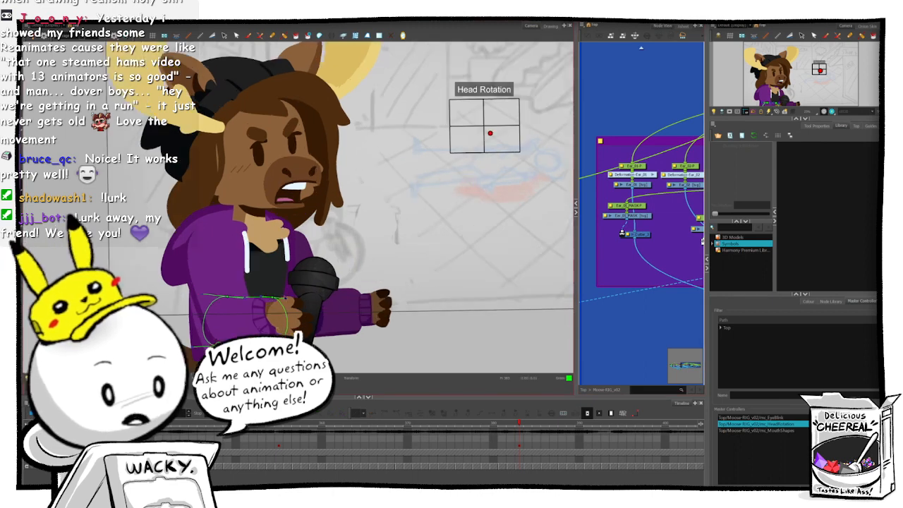
{"action": "key", "text": "2"}
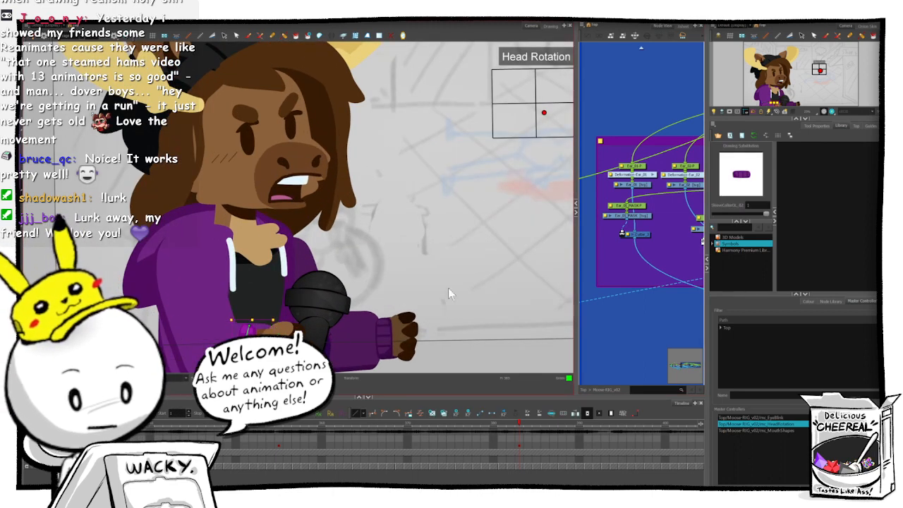
{"action": "key", "text": "2"}
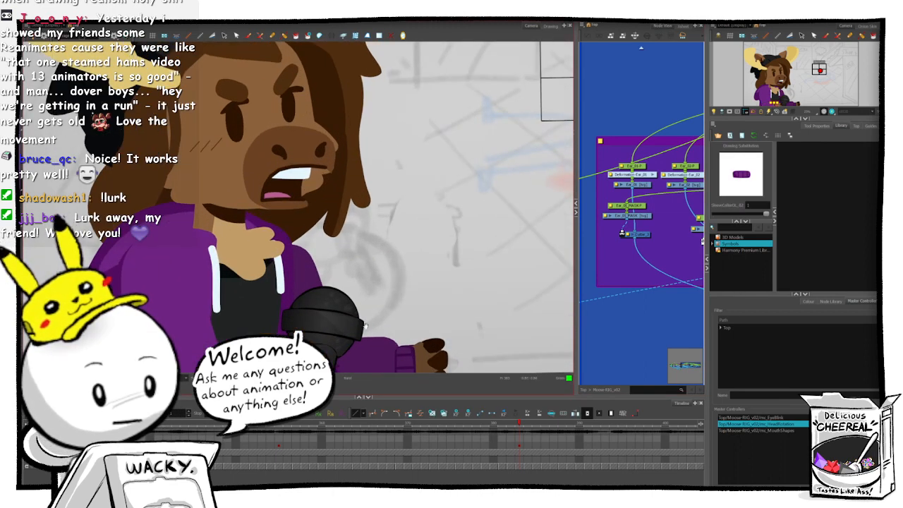
{"action": "left_click_drag", "start_coordinate": [365, 326], "coordinate": [437, 240]}
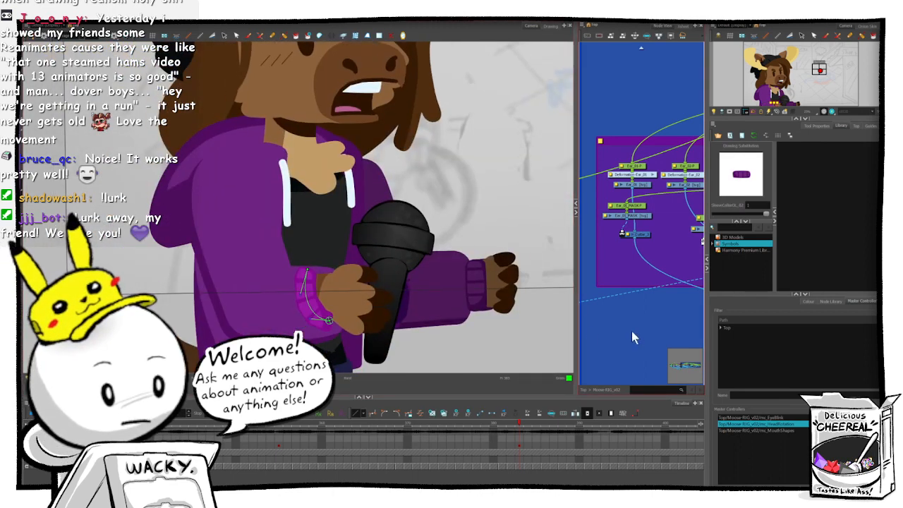
{"action": "left_click", "coordinate": [631, 331]}
{"action": "left_click_drag", "start_coordinate": [308, 269], "coordinate": [297, 290]}
{"action": "mouse_move", "coordinate": [329, 320]}
{"action": "left_mouse_down"}
{"action": "mouse_move", "coordinate": [320, 326]}
{"action": "mouse_move", "coordinate": [300, 312]}
{"action": "mouse_move", "coordinate": [319, 323]}
{"action": "left_mouse_up"}
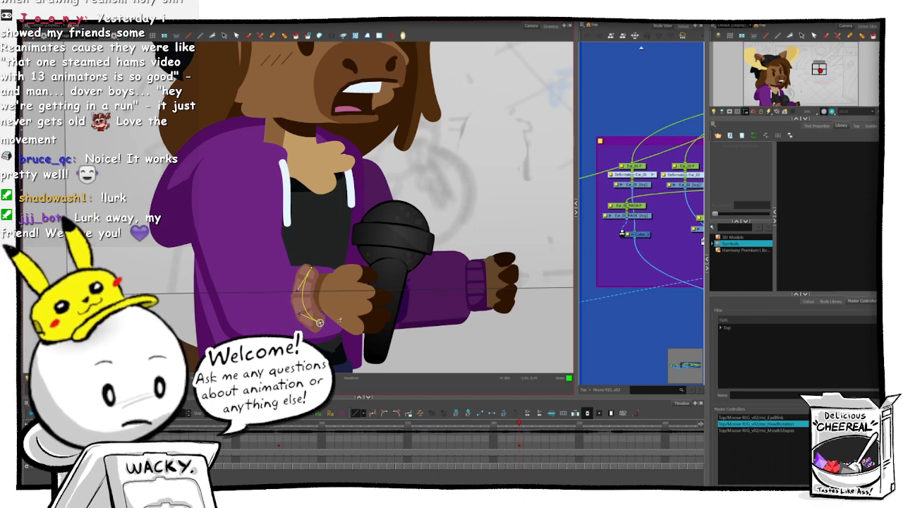
{"action": "left_click", "coordinate": [630, 344]}
- Refine the forearm's deformation envelope at the wrist, pulling its end points and lower curve handle slightly inward
{"action": "left_click", "coordinate": [319, 341]}
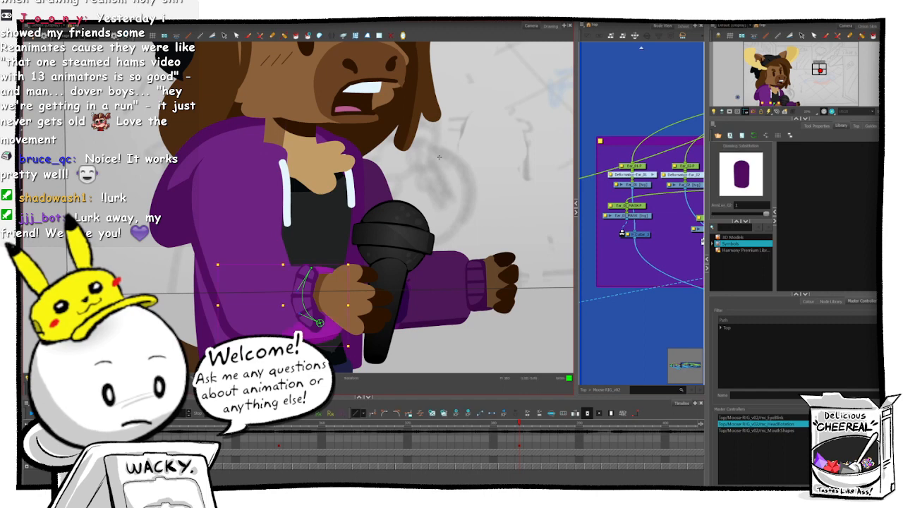
{"action": "left_click", "coordinate": [223, 25]}
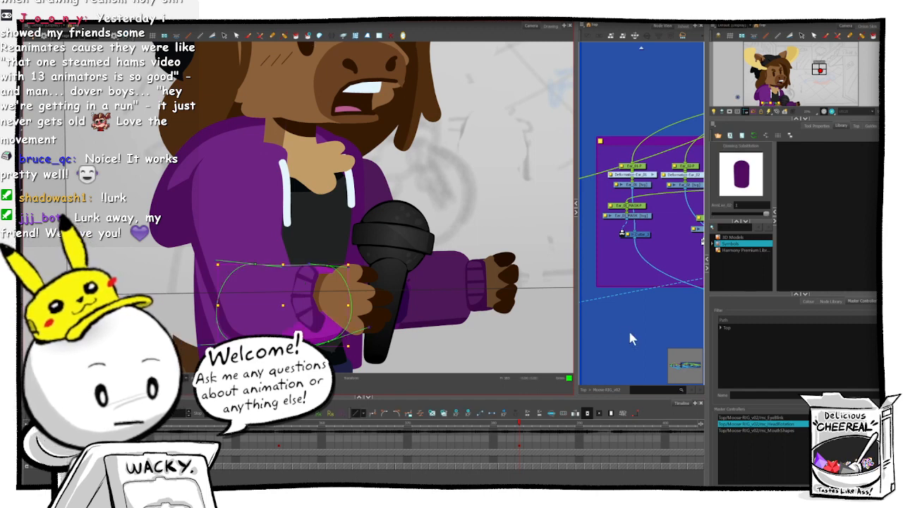
{"action": "left_click", "coordinate": [629, 330]}
{"action": "left_click_drag", "start_coordinate": [329, 341], "coordinate": [325, 338]}
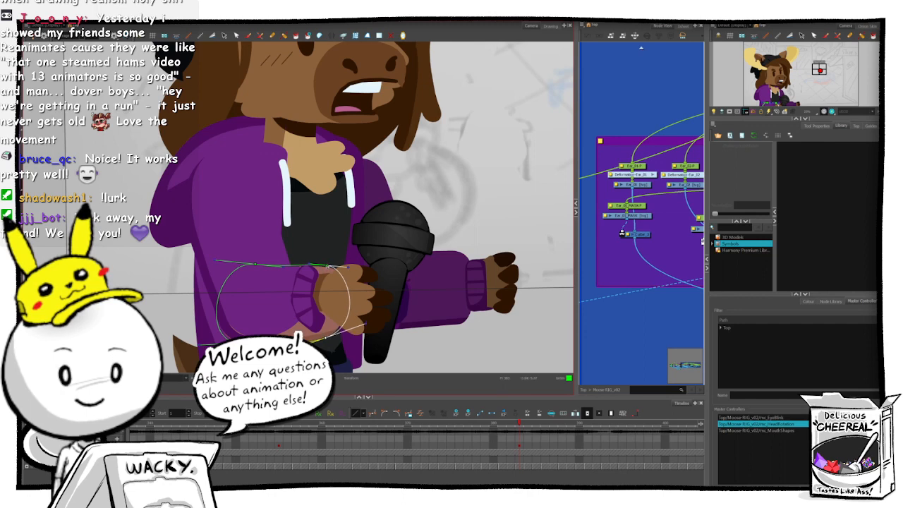
{"action": "left_click_drag", "start_coordinate": [327, 267], "coordinate": [322, 266]}
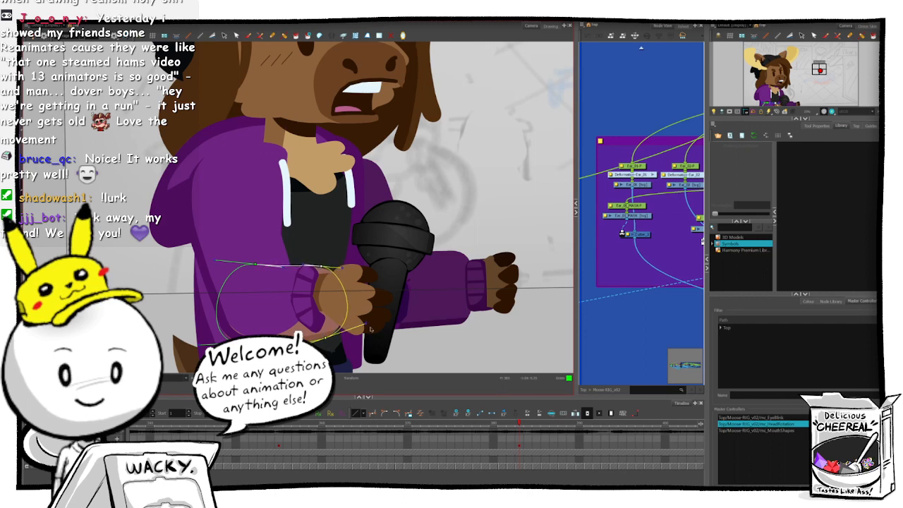
{"action": "left_click_drag", "start_coordinate": [366, 325], "coordinate": [359, 328]}
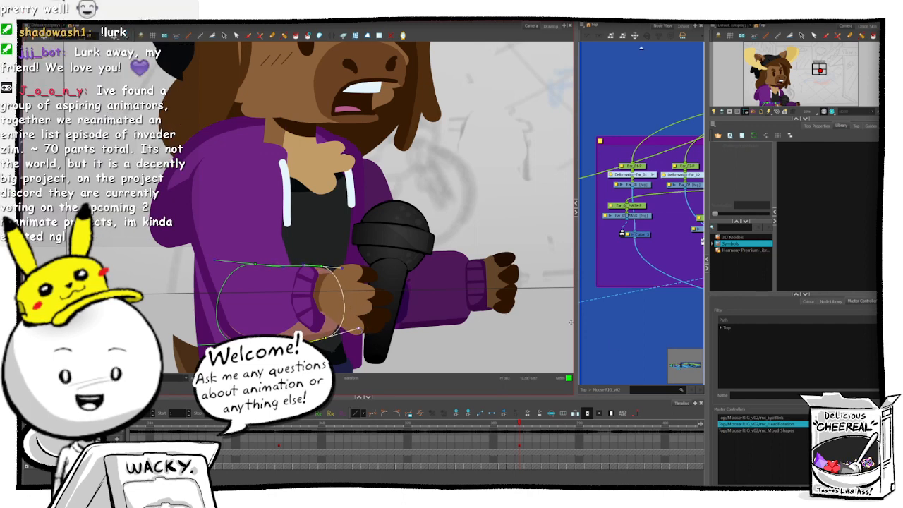
{"action": "left_click", "coordinate": [618, 336]}
- Locate the upper sleeve collar peg in the ARM_01 group and move that cuff piece back onto the microphone hand's wrist
{"action": "left_click", "coordinate": [312, 311]}
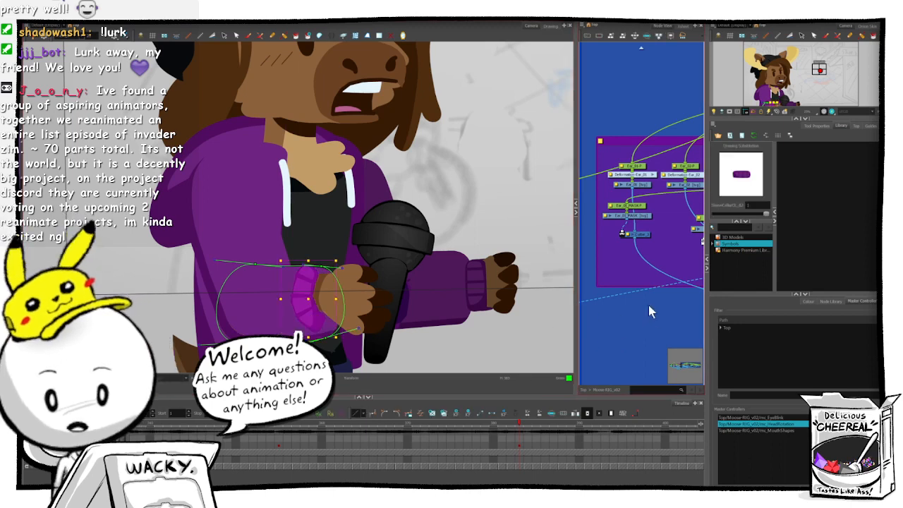
{"action": "key", "text": "o"}
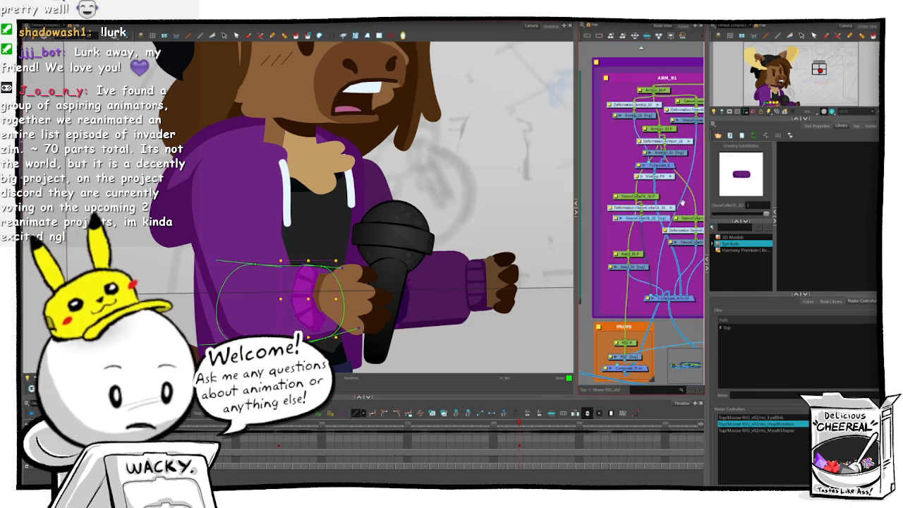
{"action": "left_click_drag", "start_coordinate": [668, 227], "coordinate": [627, 229]}
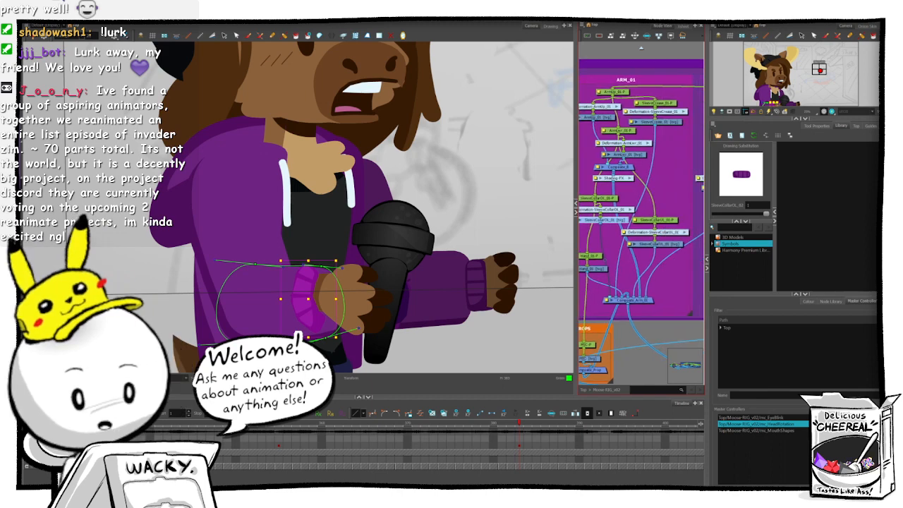
{"action": "left_click", "coordinate": [655, 220]}
{"action": "key", "text": "alt+2"}
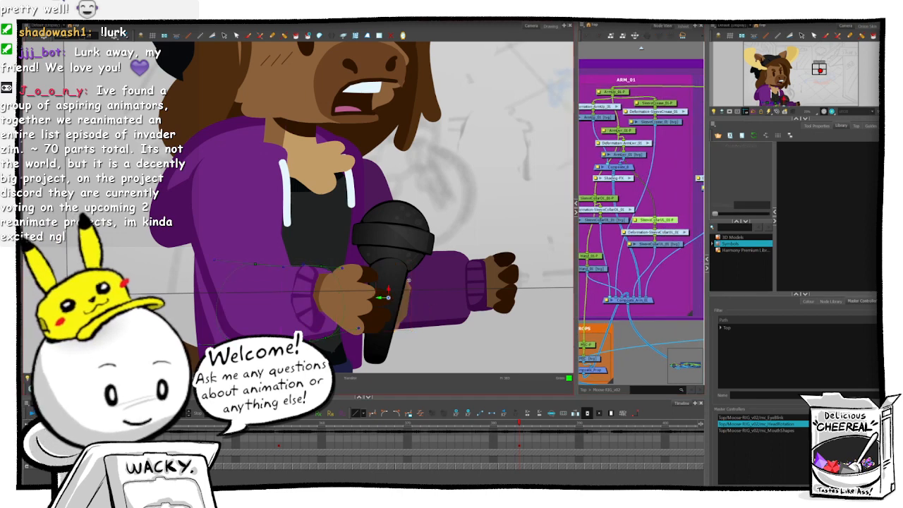
{"action": "left_click_drag", "start_coordinate": [425, 324], "coordinate": [364, 311]}
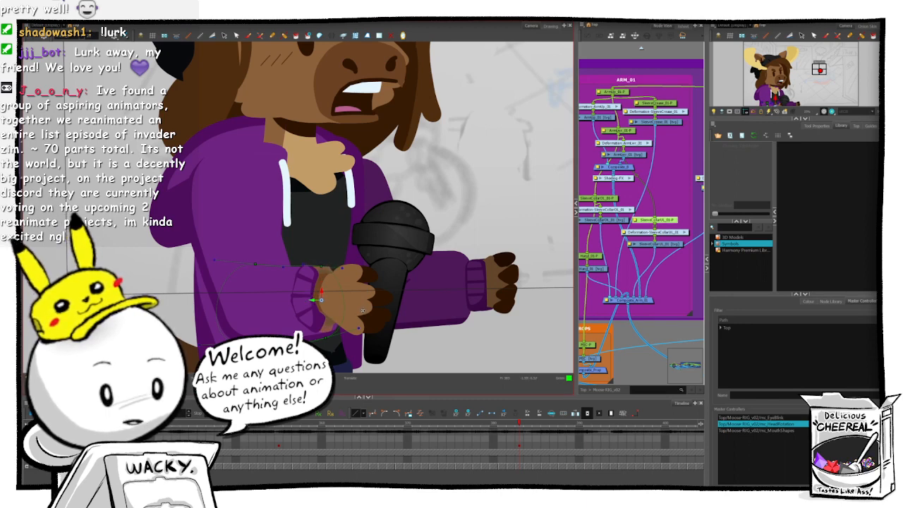
{"action": "left_click", "coordinate": [658, 329]}
{"action": "key", "text": "space"}
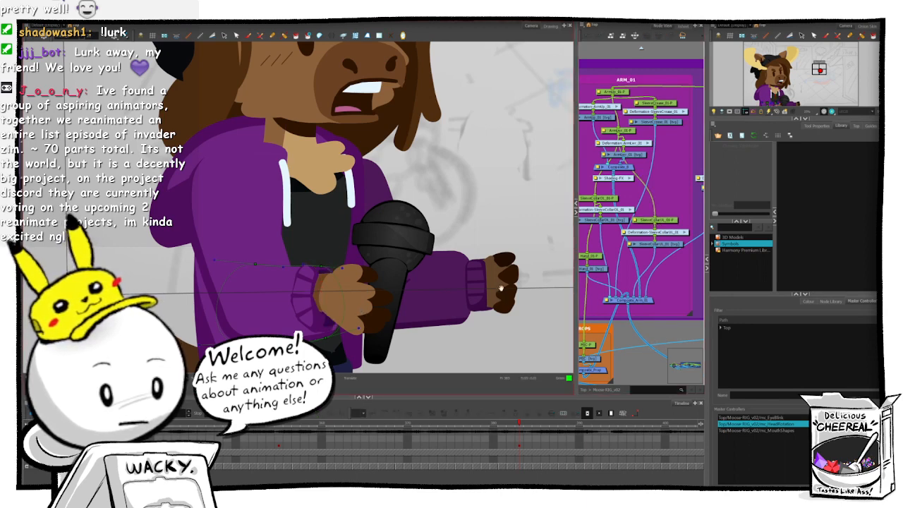
{"action": "left_click_drag", "start_coordinate": [500, 289], "coordinate": [472, 291]}
{"action": "scroll", "coordinate": [472, 292], "scroll_direction": "down", "scroll_amount": 5}
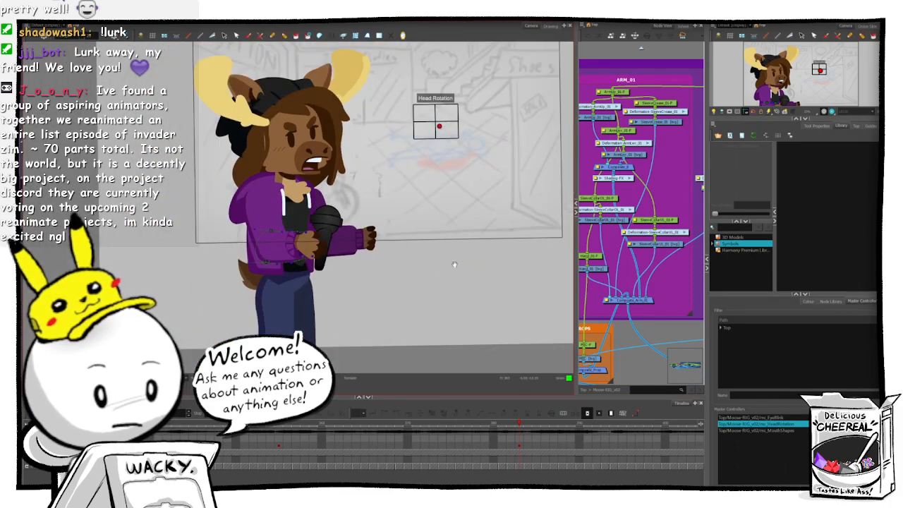
{"action": "left_click_drag", "start_coordinate": [439, 252], "coordinate": [433, 273]}
{"action": "scroll", "coordinate": [444, 287], "scroll_direction": "up", "scroll_amount": 3}
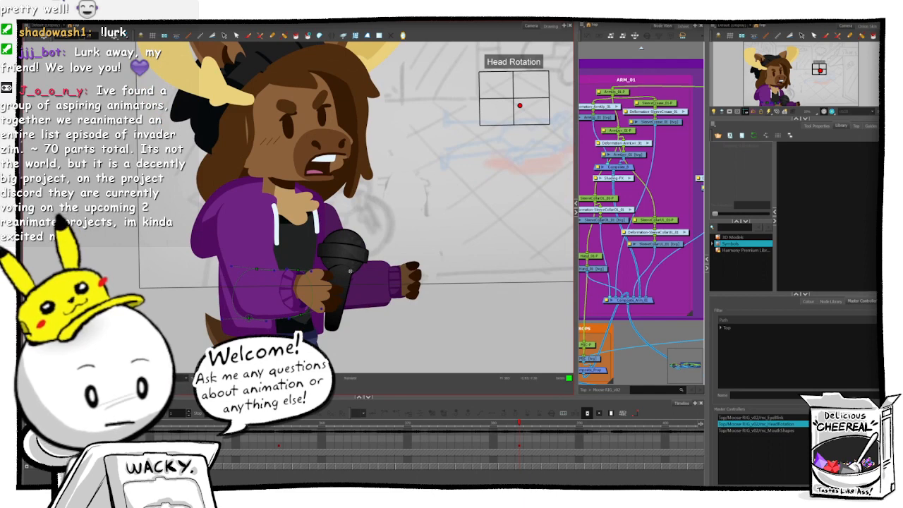
- Swap the microphone hand's drawing for the one whose fingers grip around the microphone
{"action": "left_click", "coordinate": [350, 271]}
{"action": "key", "text": "d"}
{"action": "key", "text": "ctrl+z"}
{"action": "key", "text": "ctrl+z"}
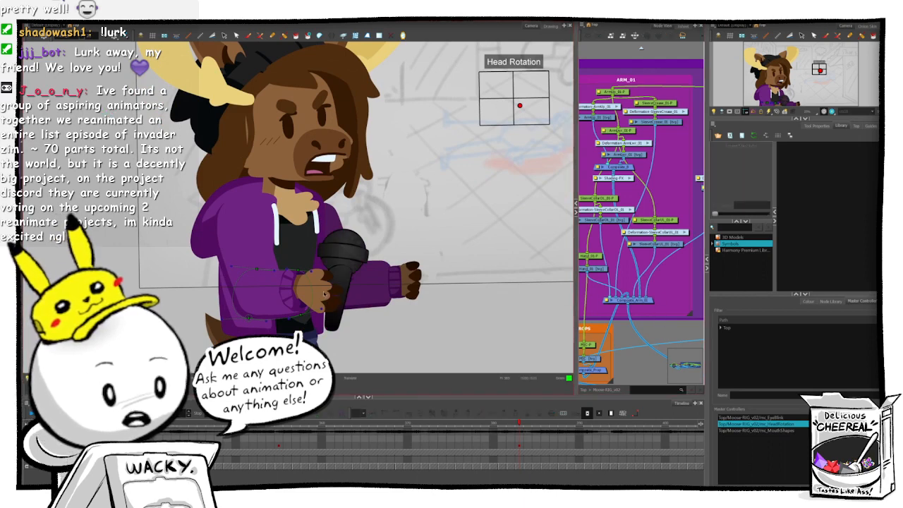
{"action": "left_click", "coordinate": [325, 294]}
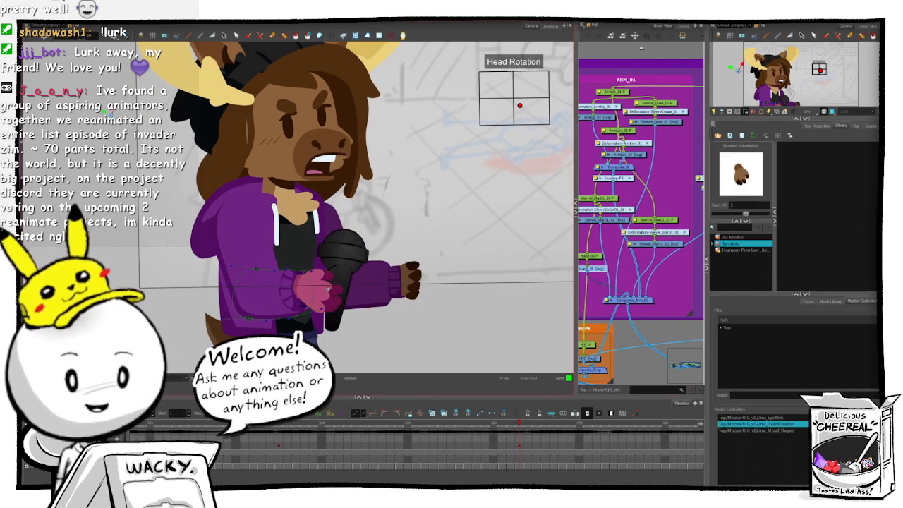
{"action": "key", "text": "]"}
{"action": "key", "text": "]"}
{"action": "key", "text": "]"}
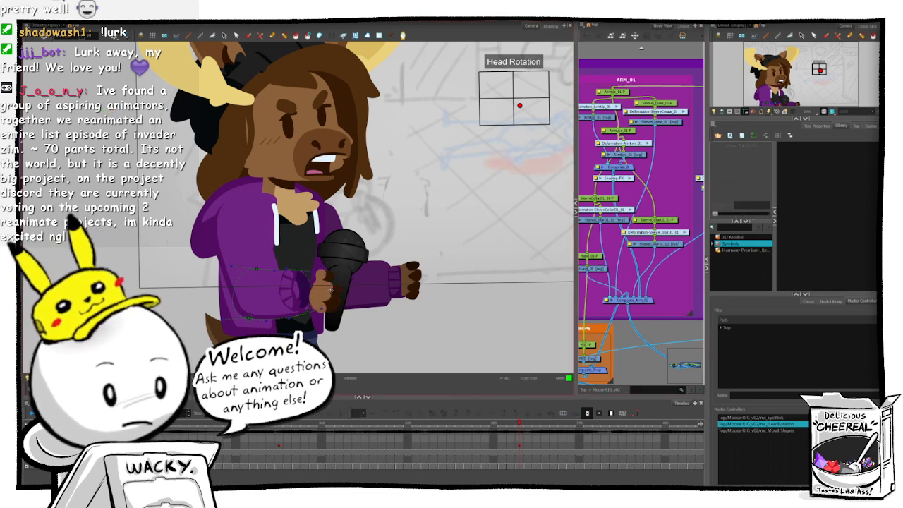
- Move the hand and microphone together back onto the sleeve cuff and rotate them so the microphone stands more upright
{"action": "key", "text": "b"}
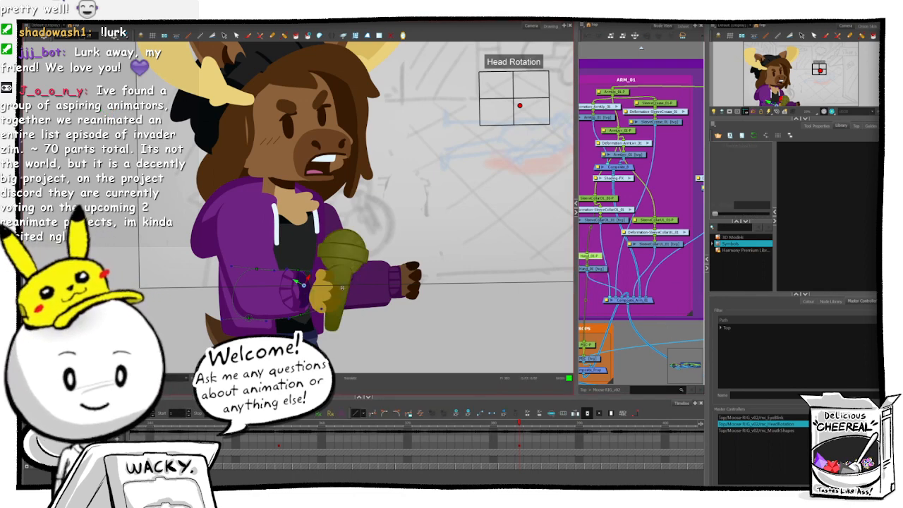
{"action": "left_click_drag", "start_coordinate": [347, 285], "coordinate": [329, 282]}
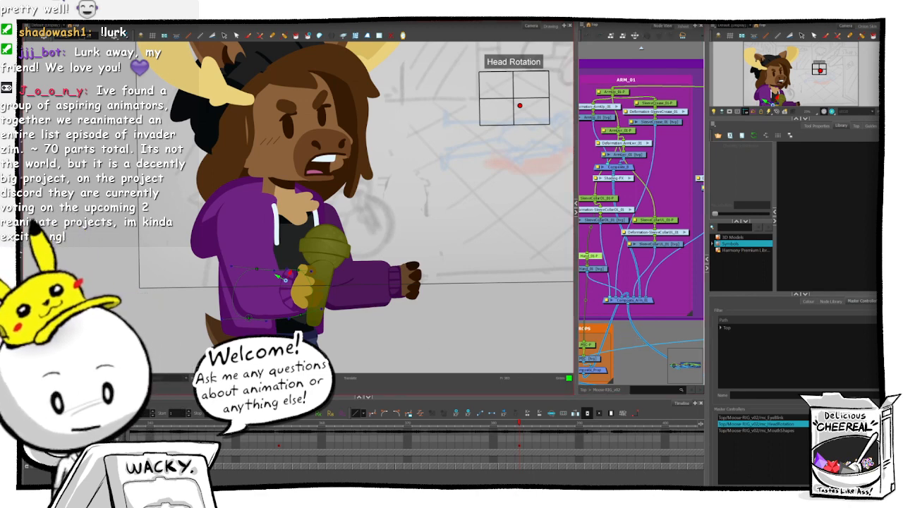
{"action": "mouse_move", "coordinate": [433, 236]}
{"action": "left_mouse_down"}
{"action": "mouse_move", "coordinate": [419, 225]}
{"action": "mouse_move", "coordinate": [418, 241]}
{"action": "left_mouse_up"}
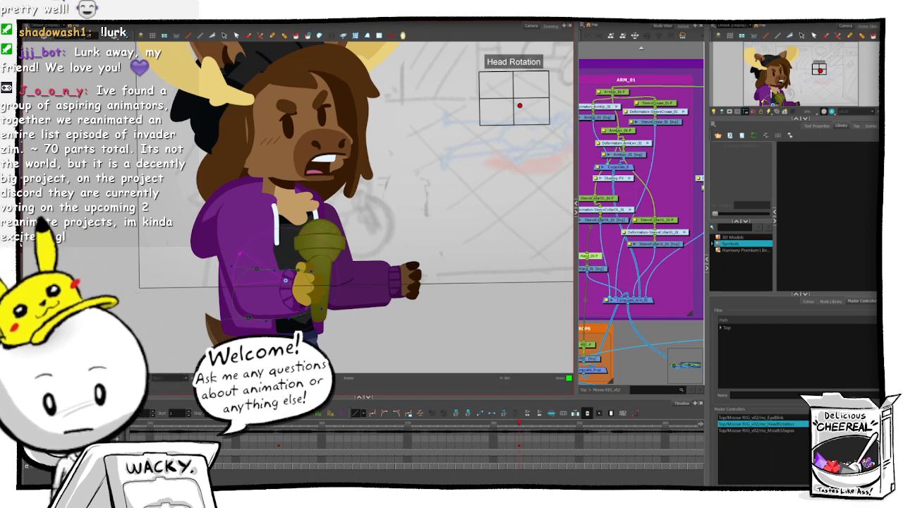
{"action": "key", "text": "alt+2"}
{"action": "left_click_drag", "start_coordinate": [356, 283], "coordinate": [355, 281]}
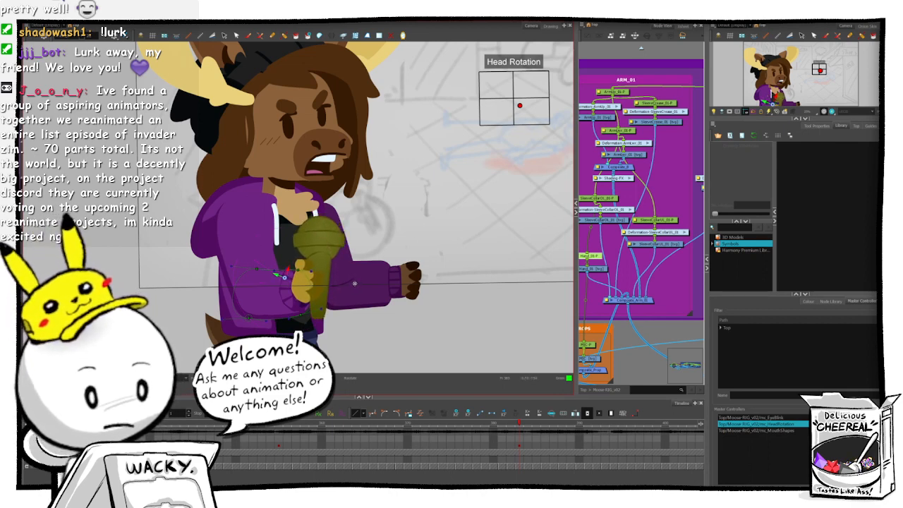
{"action": "left_click", "coordinate": [626, 338]}
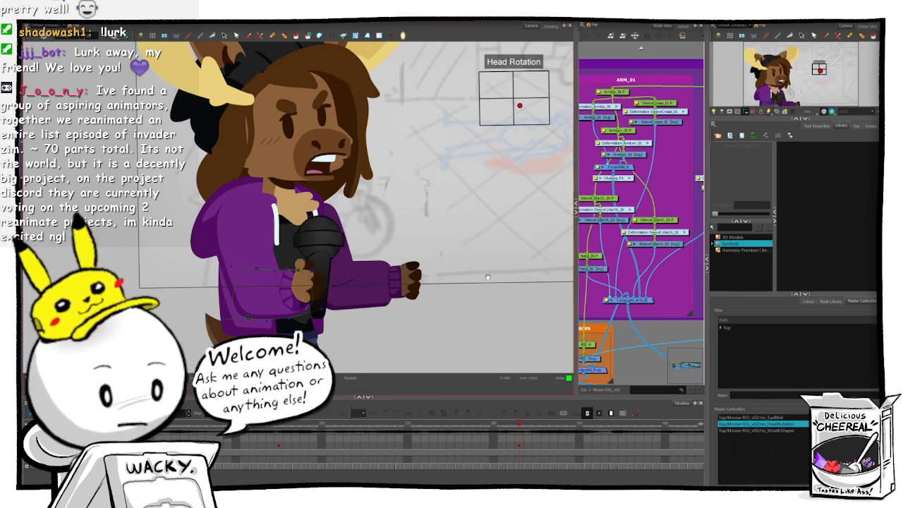
- Reshape the hoodie's near front panel with its deformer, pulling the upper inner control point back toward the shoulder
{"action": "left_click_drag", "start_coordinate": [462, 294], "coordinate": [415, 331]}
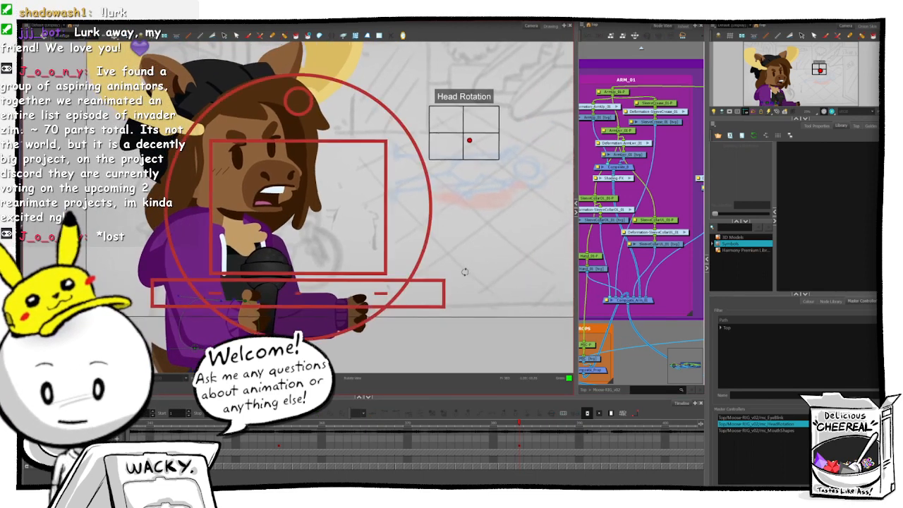
{"action": "left_click_drag", "start_coordinate": [412, 260], "coordinate": [427, 264]}
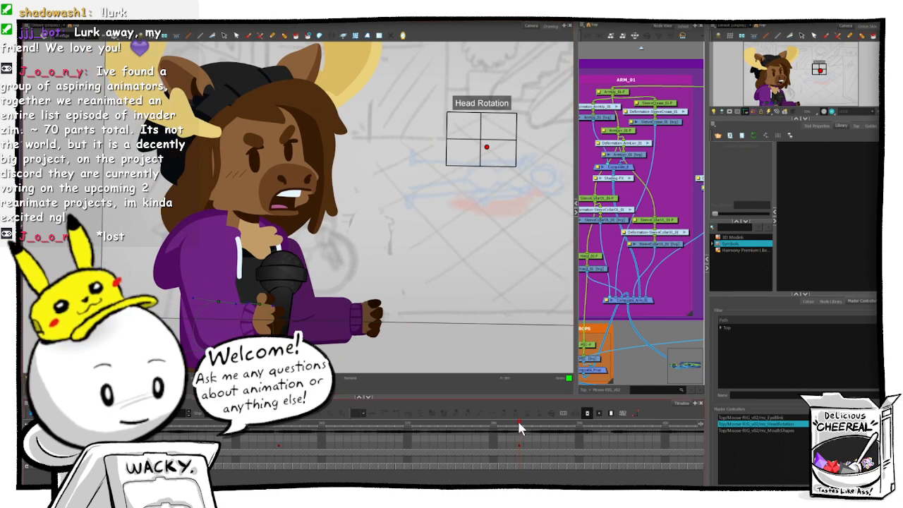
{"action": "left_click_drag", "start_coordinate": [517, 422], "coordinate": [519, 425]}
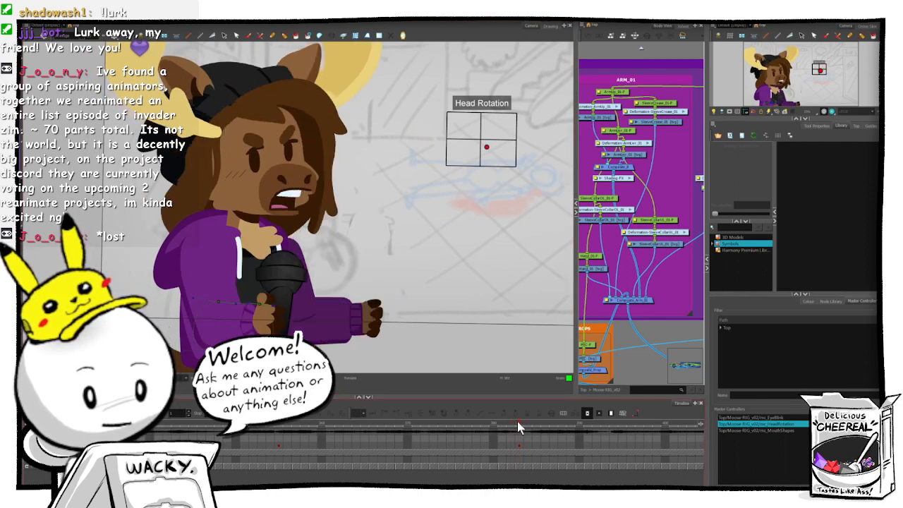
{"action": "left_click", "coordinate": [252, 279]}
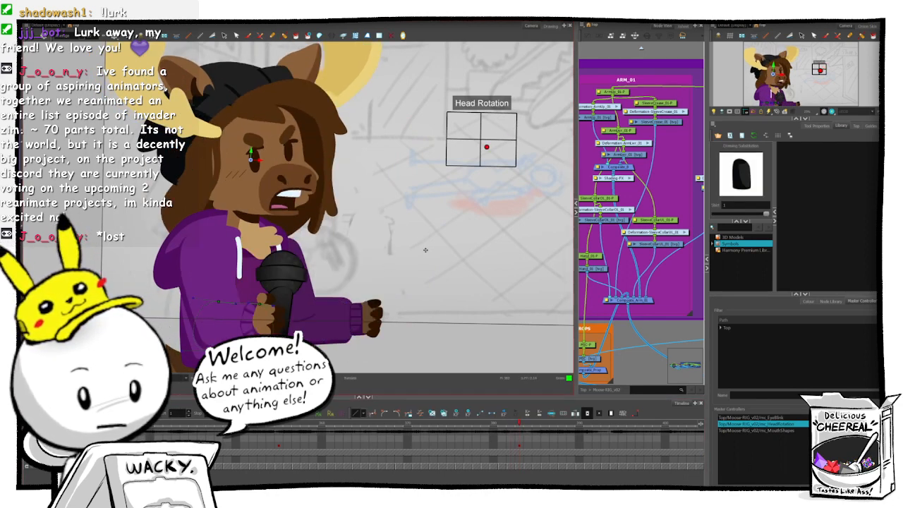
{"action": "key", "text": "b"}
{"action": "key", "text": "b"}
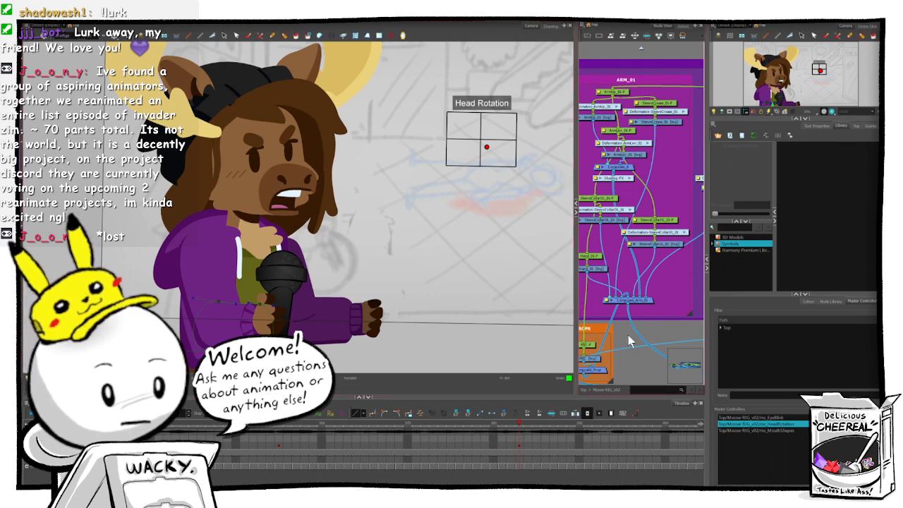
{"action": "left_click", "coordinate": [231, 235]}
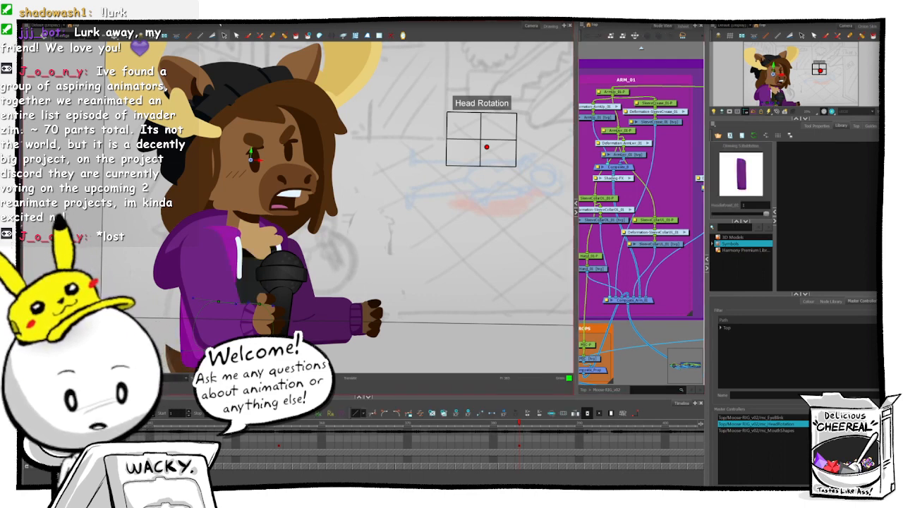
{"action": "key", "text": "b"}
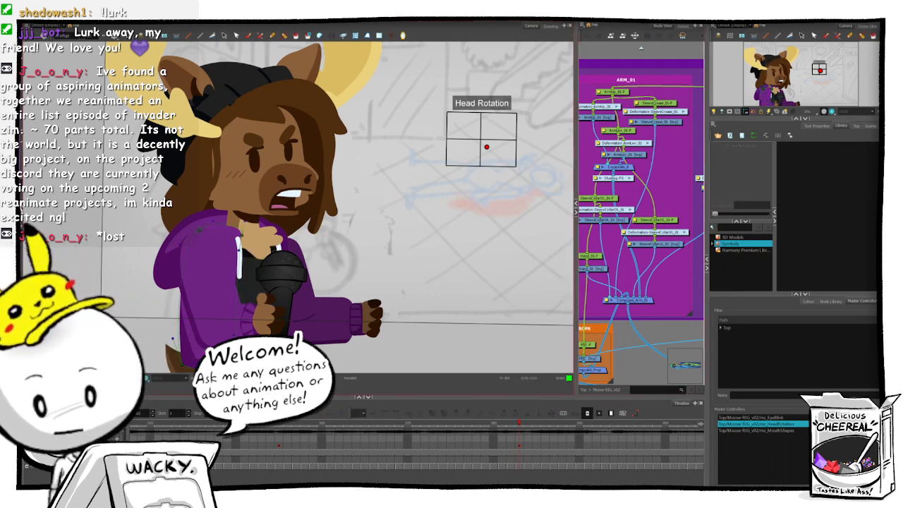
{"action": "key", "text": "F11"}
{"action": "left_click", "coordinate": [242, 235]}
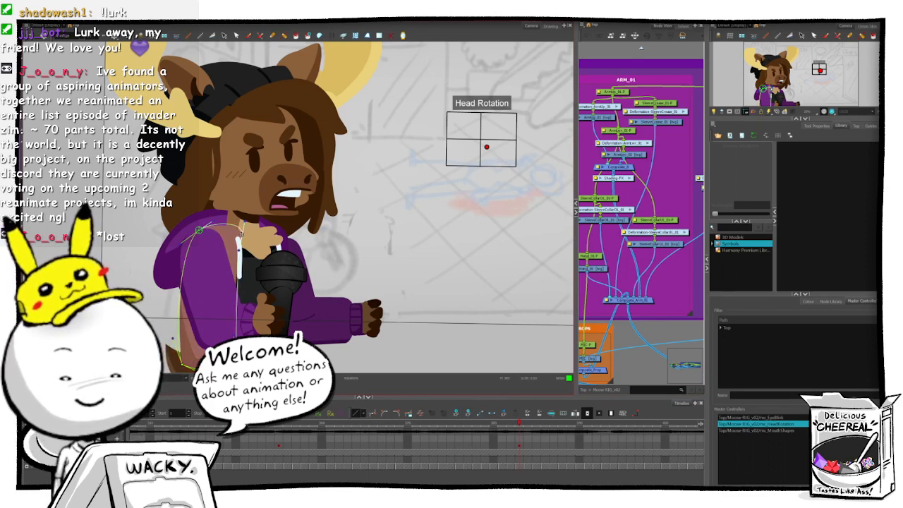
{"action": "left_click_drag", "start_coordinate": [240, 234], "coordinate": [225, 229]}
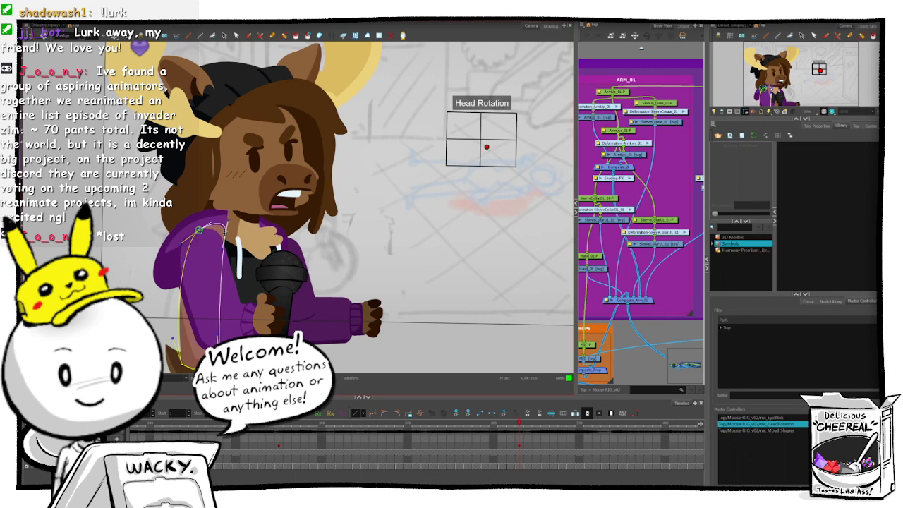
{"action": "left_click", "coordinate": [636, 344]}
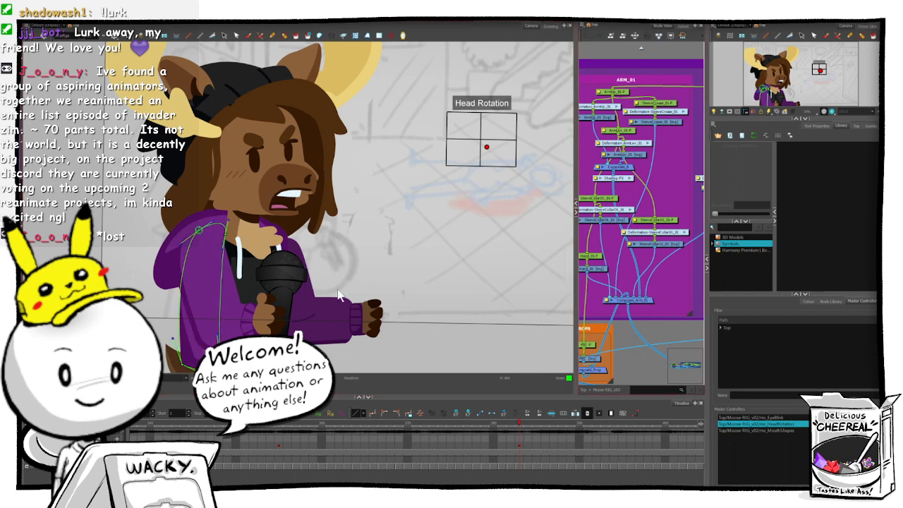
- Move the near hoodie drawstring back onto the reshaped edge of the front panel
{"action": "left_click", "coordinate": [241, 243]}
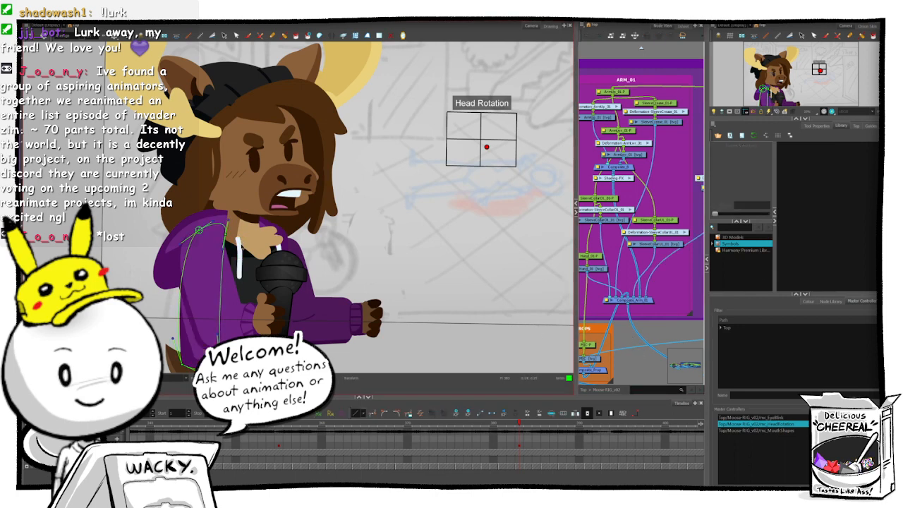
{"action": "key", "text": "alt+2"}
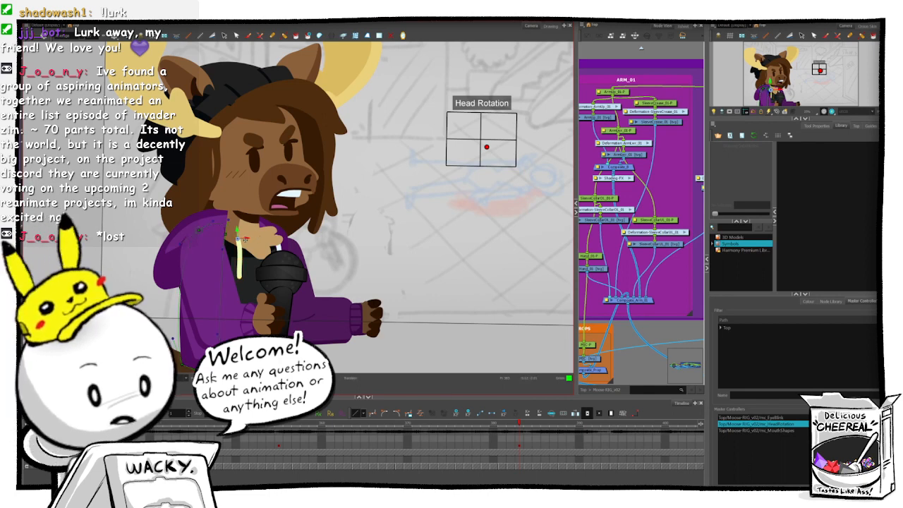
{"action": "left_click_drag", "start_coordinate": [240, 244], "coordinate": [223, 232]}
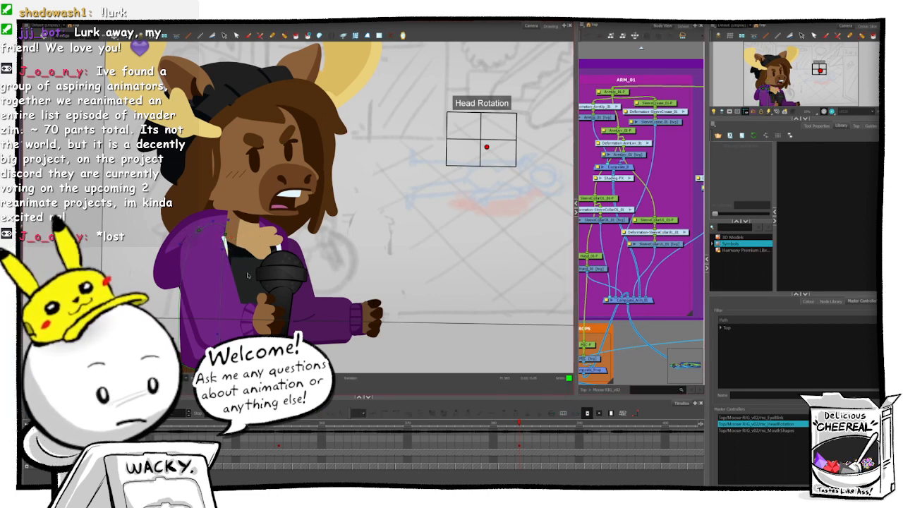
- Reshape the black shirt with its deformer, pulling the middle and lower points of its far edge slightly inward
{"action": "left_click", "coordinate": [250, 153]}
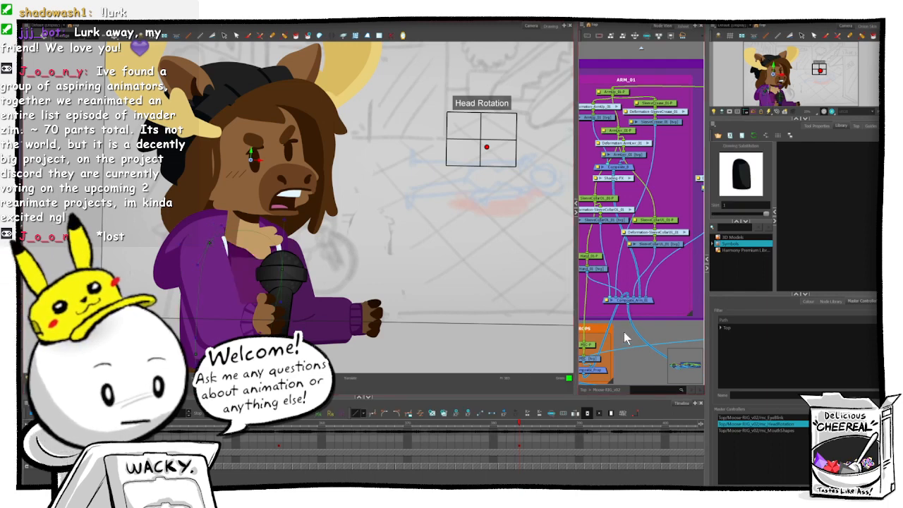
{"action": "left_click", "coordinate": [203, 303]}
{"action": "left_click", "coordinate": [203, 303]}
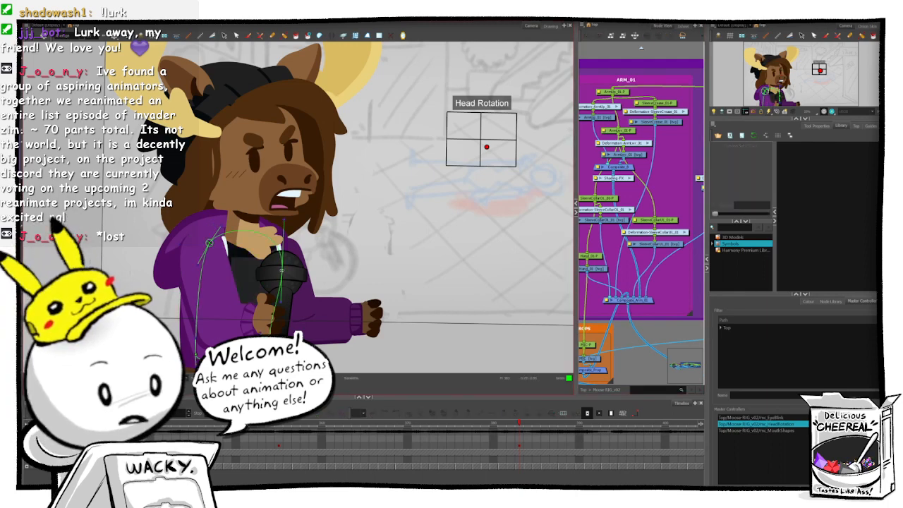
{"action": "left_click_drag", "start_coordinate": [282, 270], "coordinate": [275, 269]}
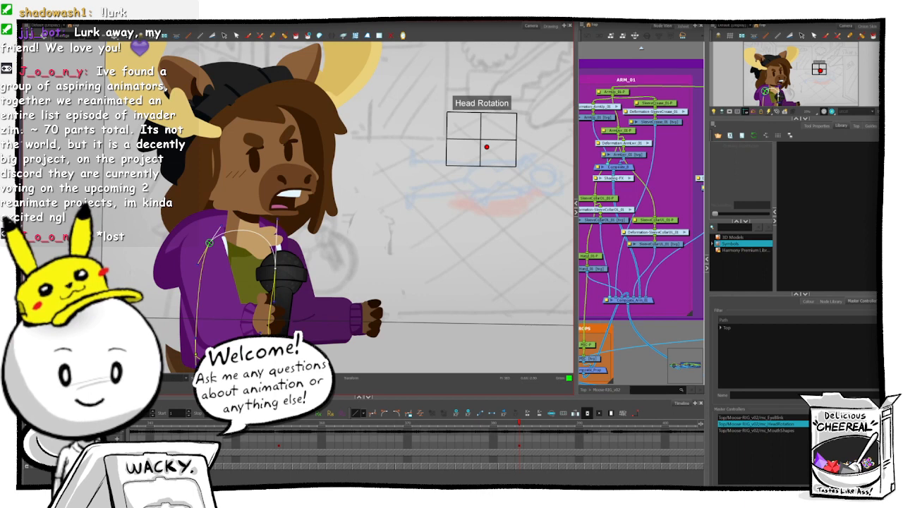
{"action": "left_click_drag", "start_coordinate": [267, 332], "coordinate": [263, 330]}
{"action": "left_click", "coordinate": [635, 349]}
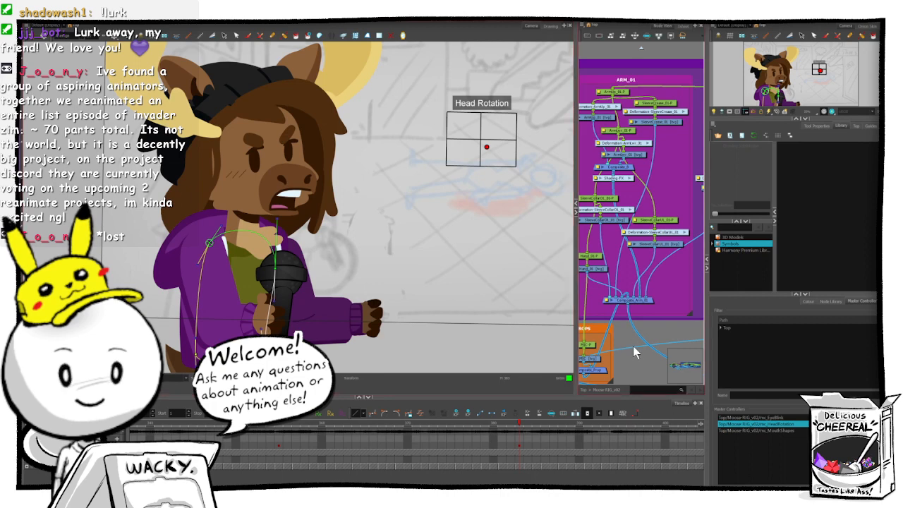
- Move the far drawstring and the chest fur tuft slightly back toward the near shoulder to match the shifted shirt
{"action": "left_click", "coordinate": [279, 247]}
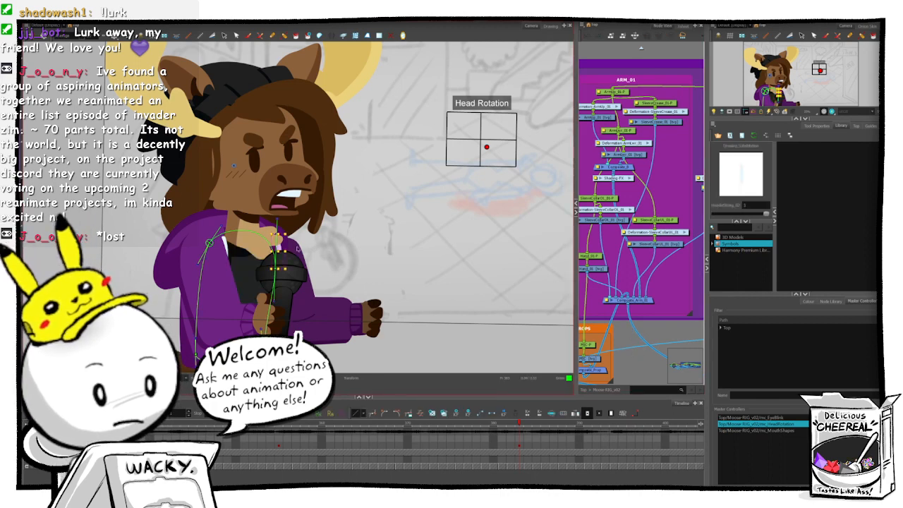
{"action": "key", "text": "b"}
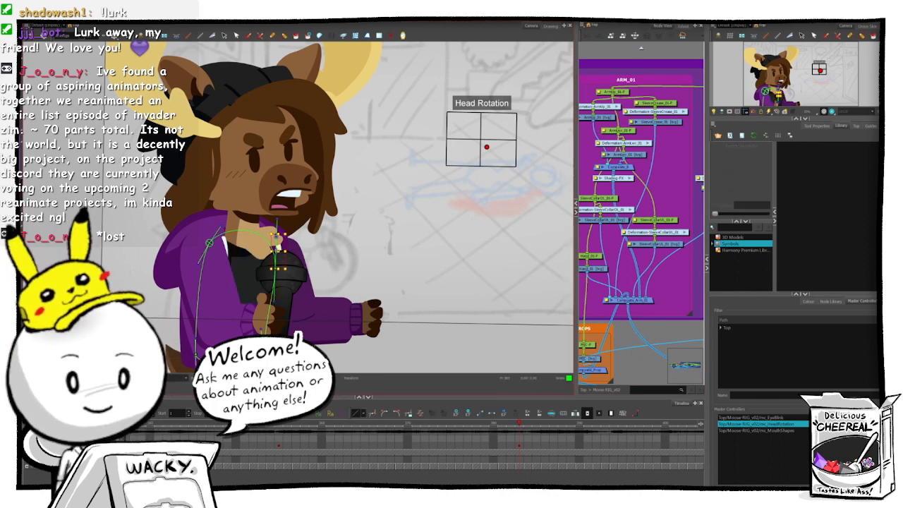
{"action": "left_click_drag", "start_coordinate": [278, 247], "coordinate": [272, 249]}
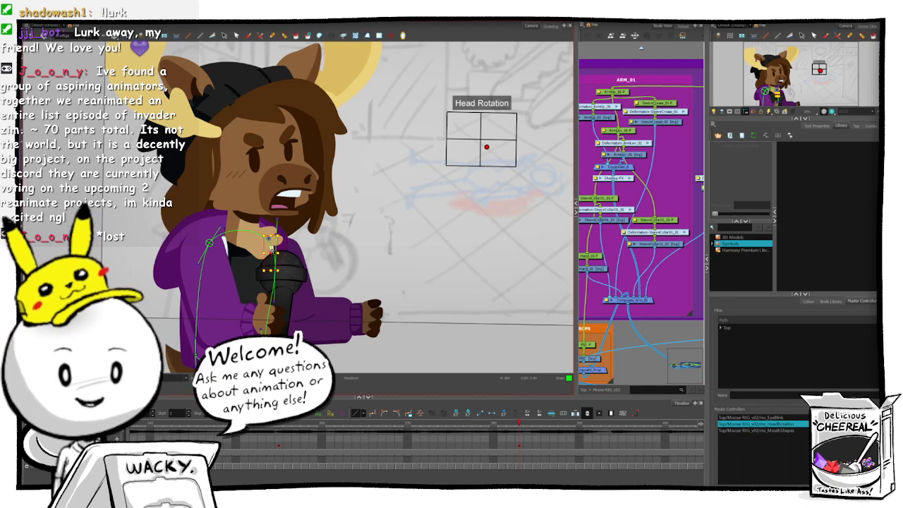
{"action": "left_click", "coordinate": [619, 331]}
{"action": "left_click", "coordinate": [284, 234]}
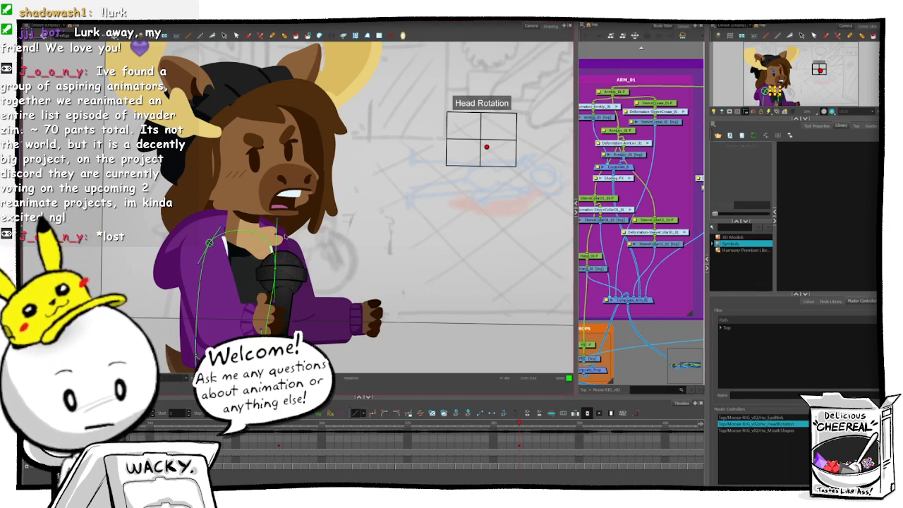
{"action": "left_click_drag", "start_coordinate": [283, 242], "coordinate": [272, 243]}
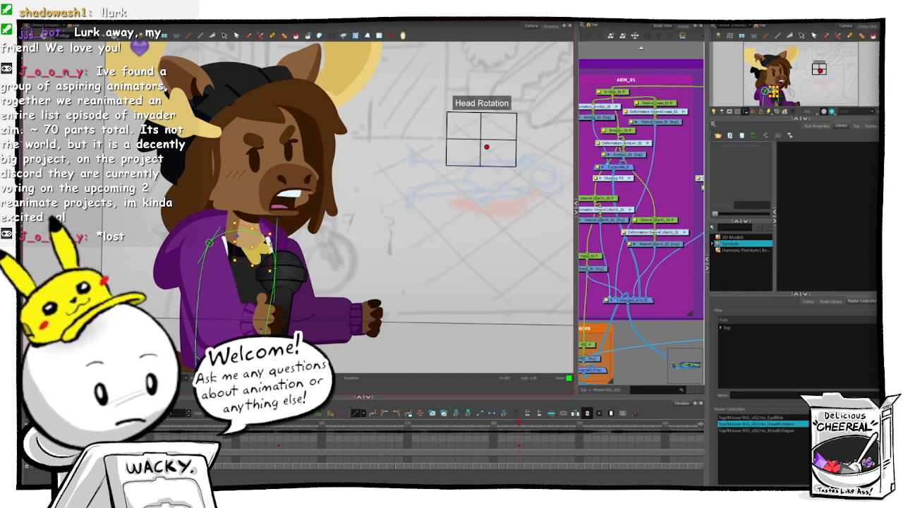
{"action": "left_click", "coordinate": [414, 317]}
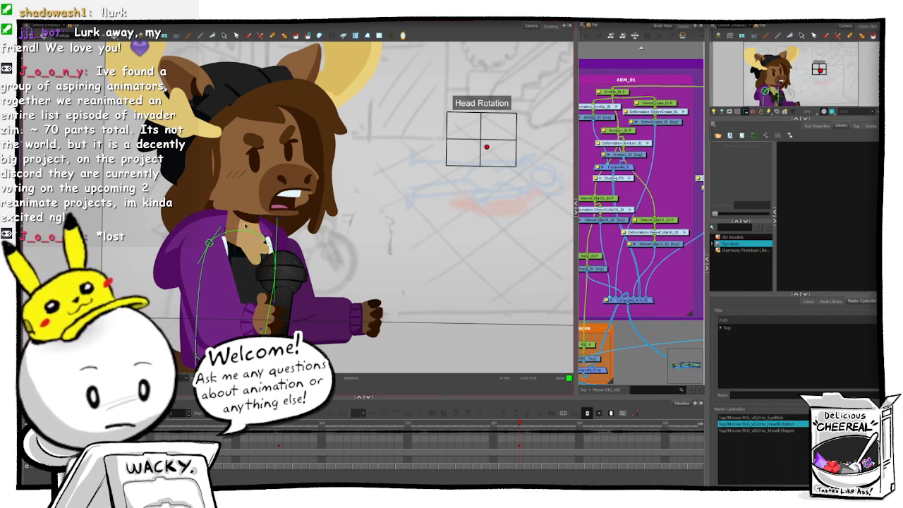
- Examine the neck and its shadow and compare the torso pose with the adjacent frame
{"action": "left_click", "coordinate": [249, 226]}
{"action": "left_click_drag", "start_coordinate": [488, 323], "coordinate": [472, 296]}
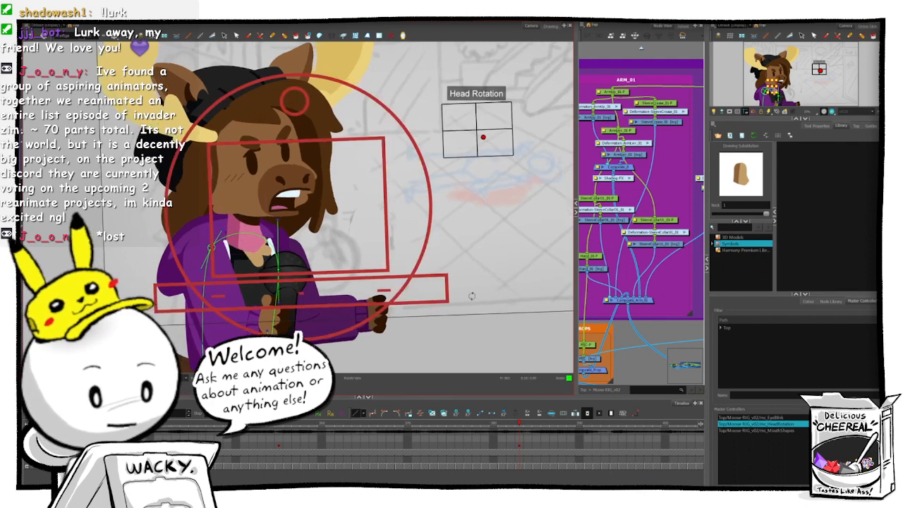
{"action": "left_click", "coordinate": [309, 230]}
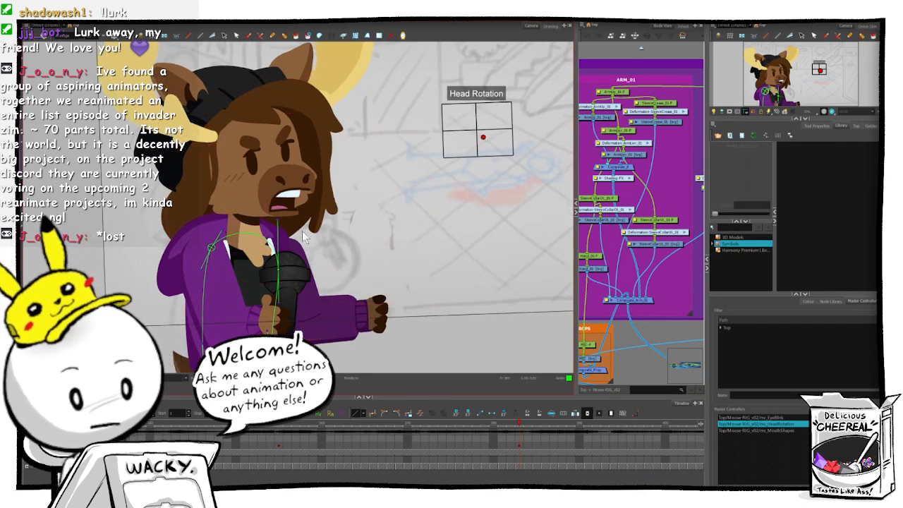
{"action": "left_click", "coordinate": [624, 340]}
{"action": "left_click", "coordinate": [243, 223]}
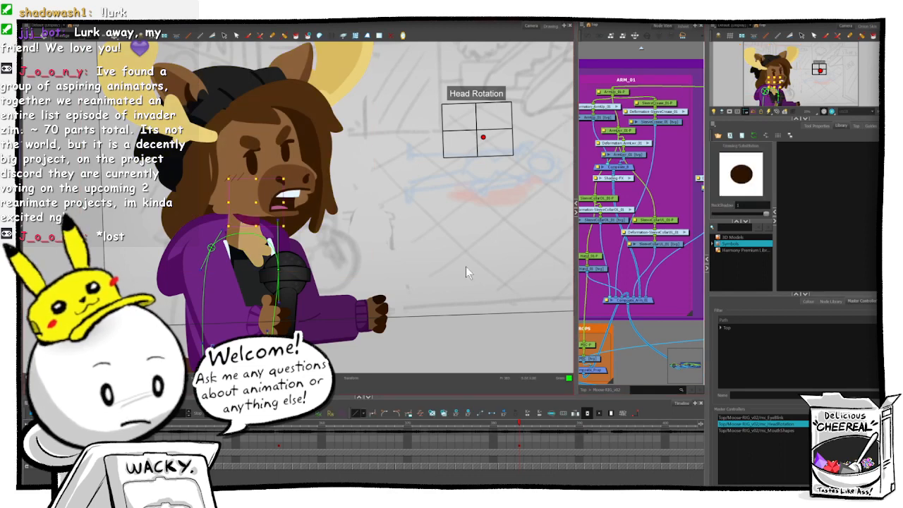
{"action": "key", "text": "comma"}
{"action": "key", "text": "period"}
{"action": "key", "text": "comma"}
{"action": "key", "text": "period"}
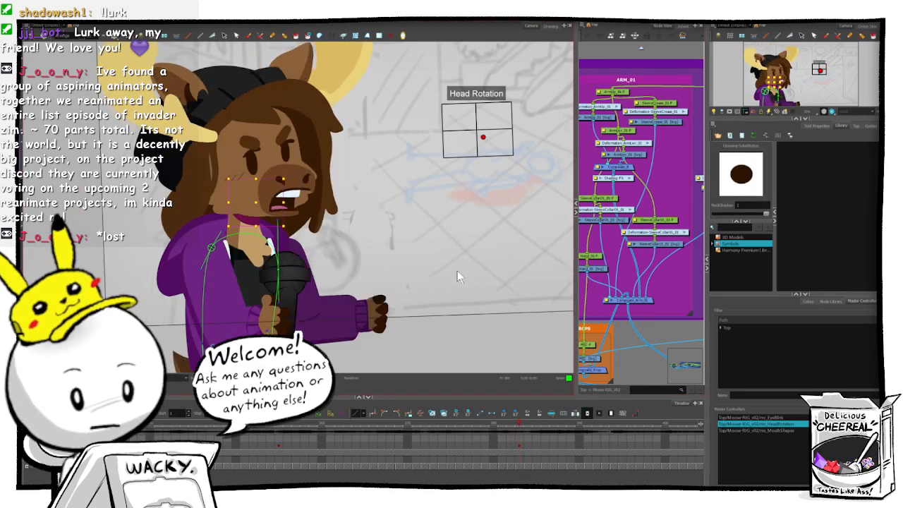
- Shift the neck slightly toward the back with its deformer, moving the base and top points of its curve
{"action": "left_click", "coordinate": [626, 337]}
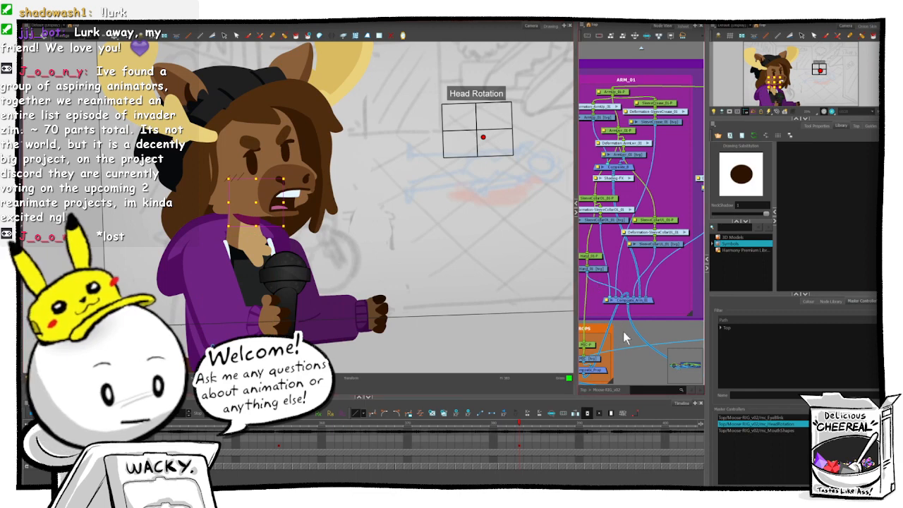
{"action": "left_click", "coordinate": [244, 230]}
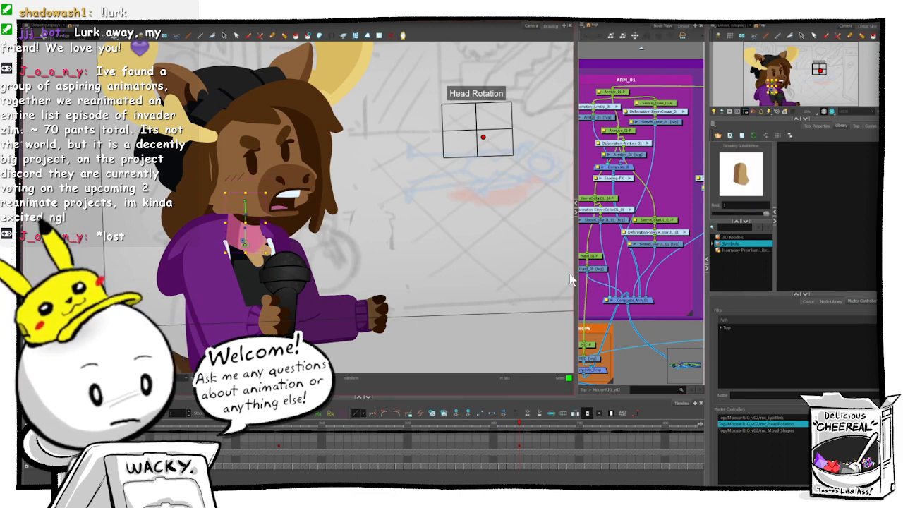
{"action": "left_click", "coordinate": [623, 332]}
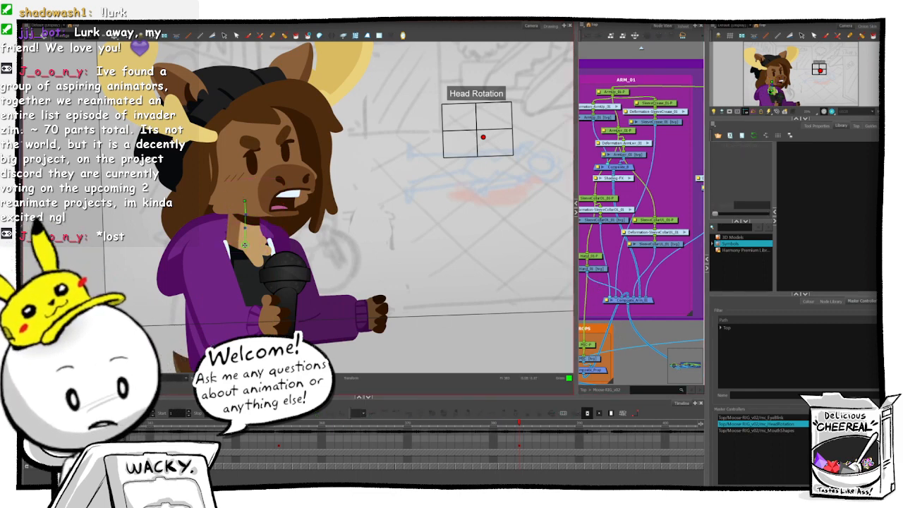
{"action": "left_click", "coordinate": [244, 240]}
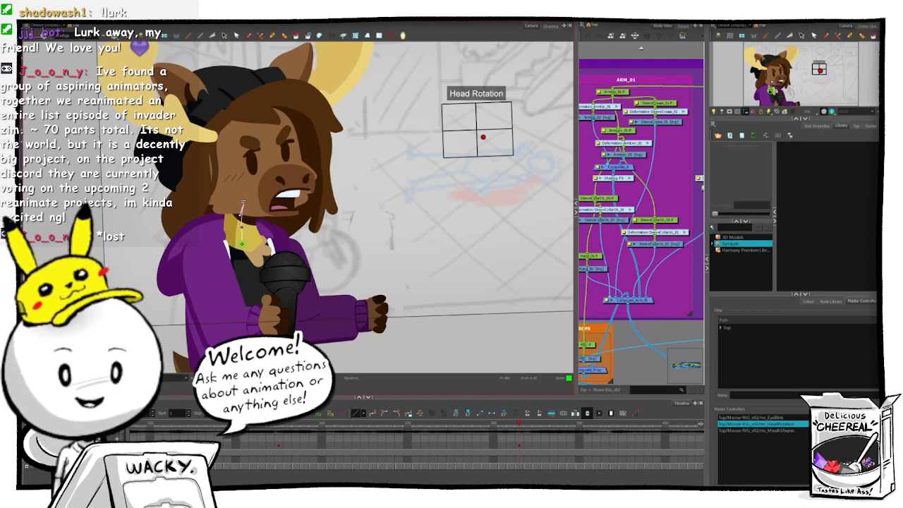
{"action": "left_click_drag", "start_coordinate": [243, 202], "coordinate": [242, 203]}
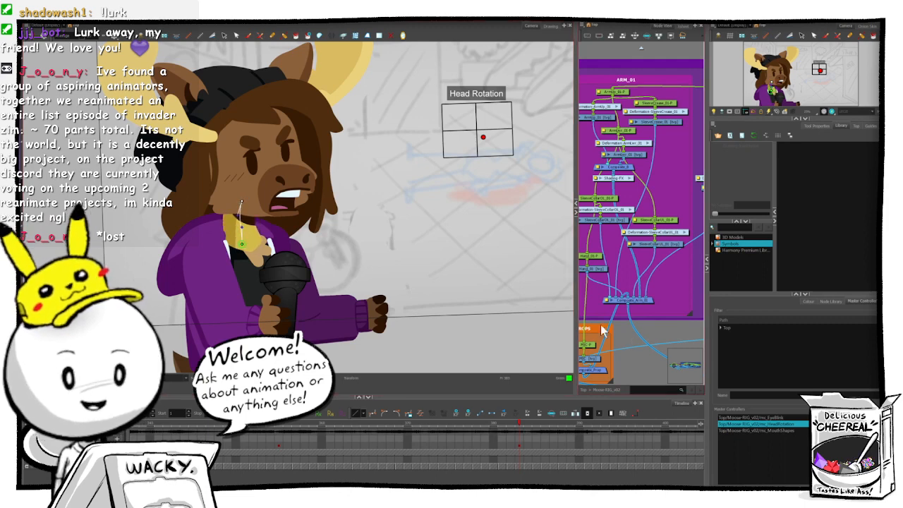
{"action": "left_click", "coordinate": [439, 286]}
- Compare the adjusted neck with the adjacent frame
{"action": "key", "text": "comma"}
{"action": "key", "text": "period"}
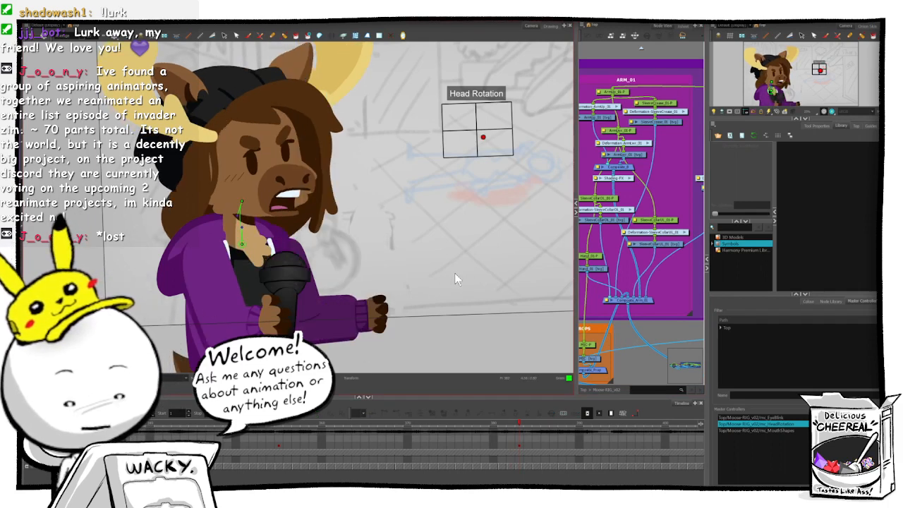
{"action": "key", "text": "comma"}
{"action": "key", "text": "period"}
{"action": "key", "text": "comma"}
{"action": "key", "text": "period"}
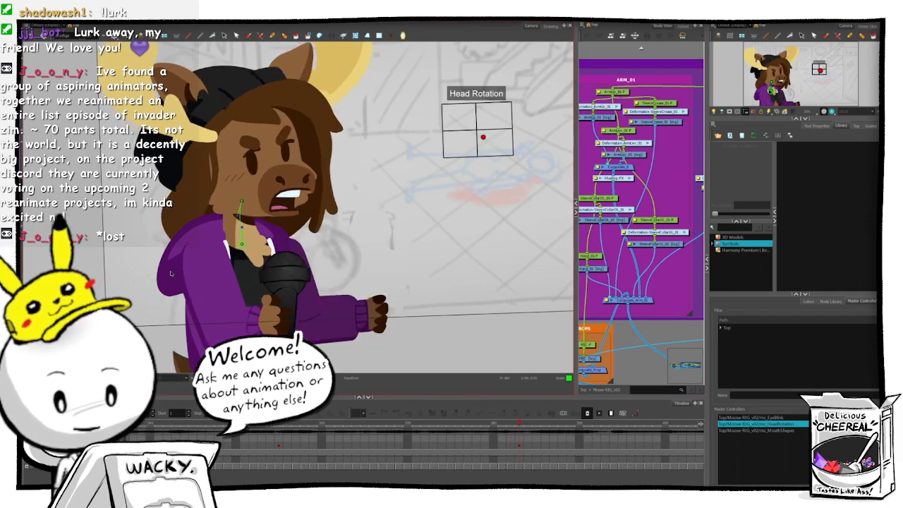
{"action": "key", "text": "comma"}
{"action": "key", "text": "period"}
- Skew the hood behind the neck slightly and move it toward the character's front, checking it against the adjacent frame
{"action": "left_click", "coordinate": [240, 295]}
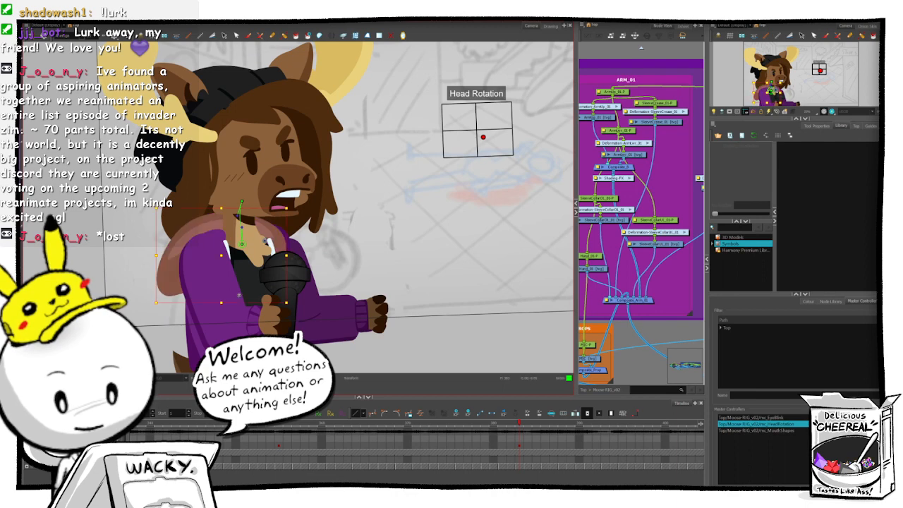
{"action": "left_click_drag", "start_coordinate": [239, 303], "coordinate": [249, 303]}
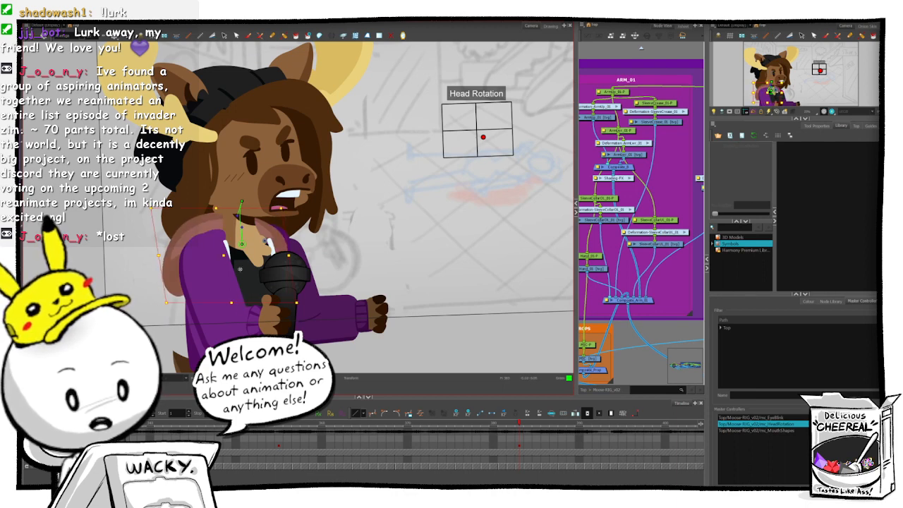
{"action": "left_click_drag", "start_coordinate": [194, 228], "coordinate": [206, 226]}
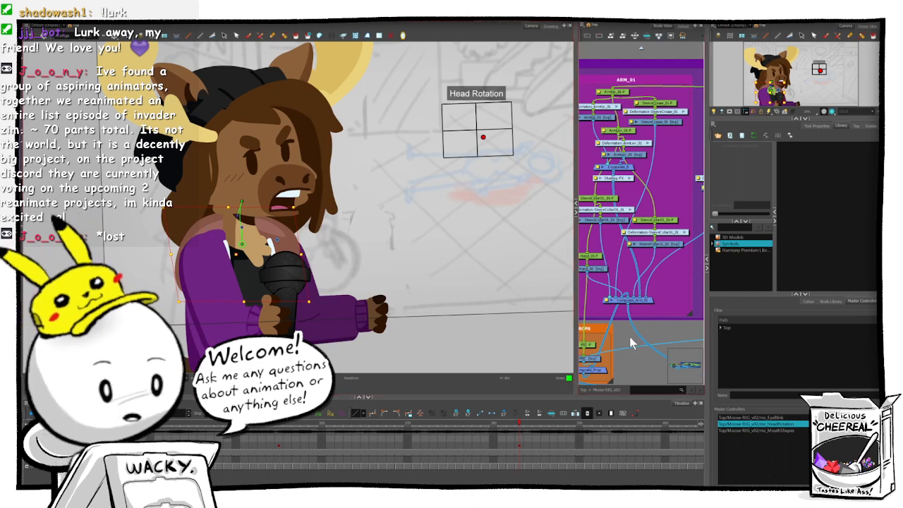
{"action": "left_click", "coordinate": [434, 227]}
{"action": "key", "text": "comma"}
{"action": "key", "text": "period"}
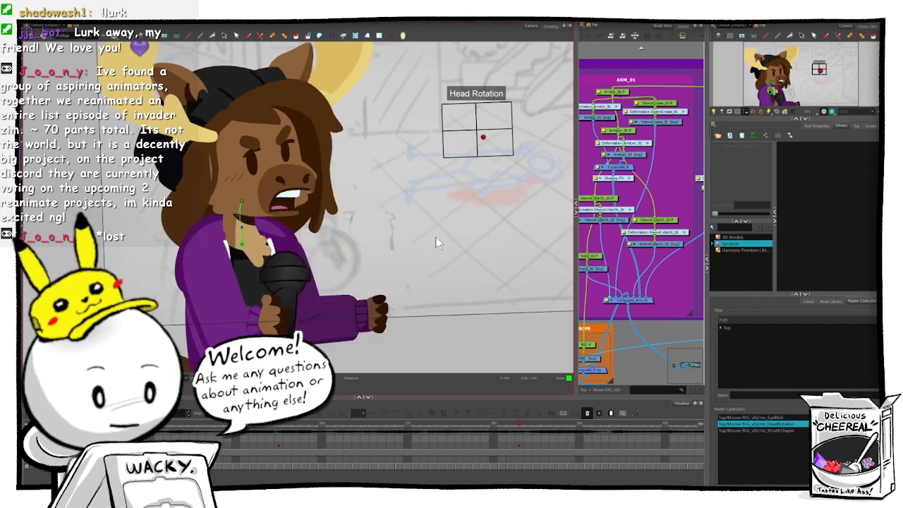
{"action": "key", "text": "comma"}
{"action": "key", "text": "period"}
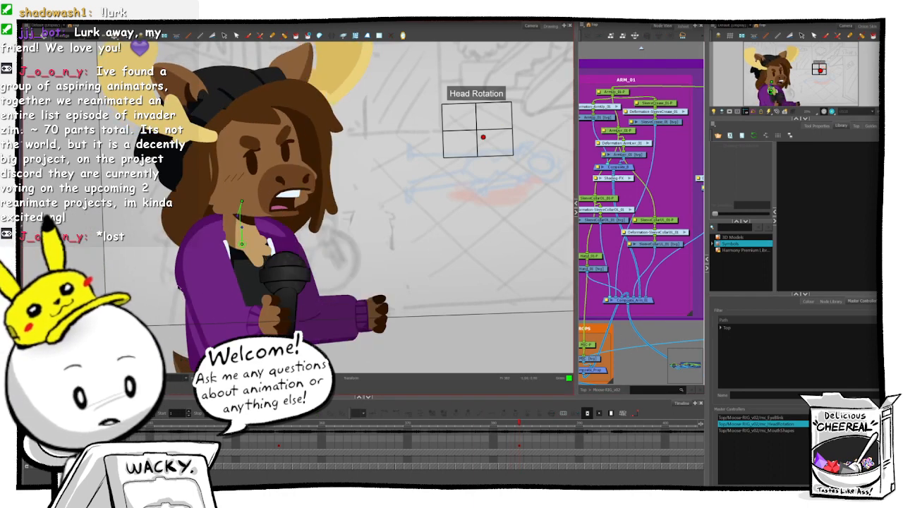
- Reshape the hood with its deformer, pulling the back end point outward and shifting its curve handle slightly toward the front
{"action": "left_click", "coordinate": [271, 273]}
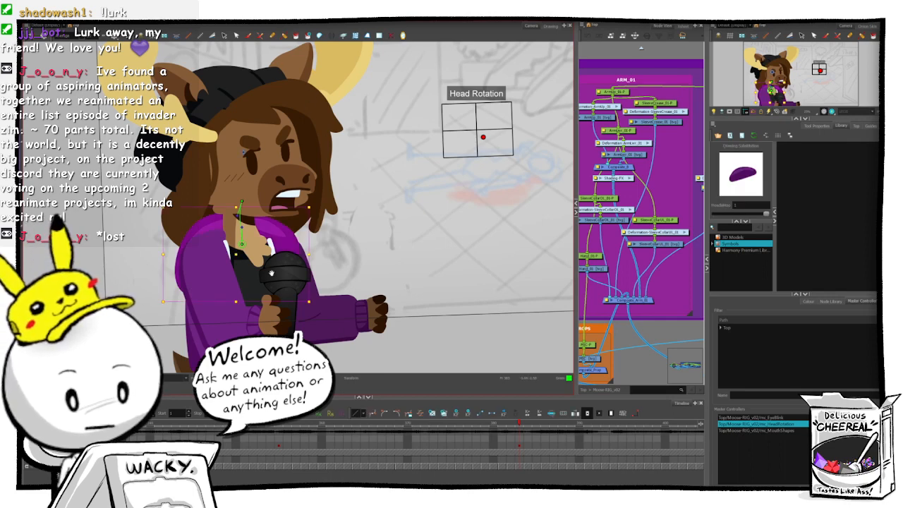
{"action": "key", "text": "Escape"}
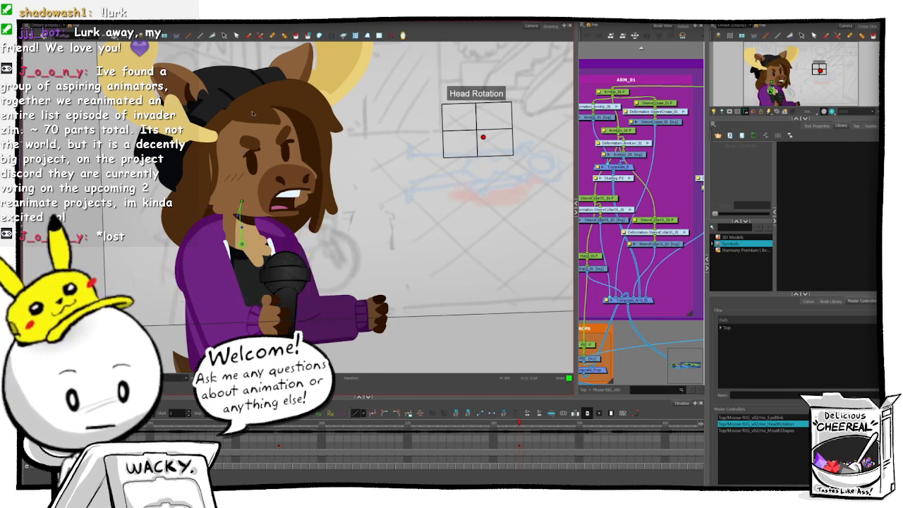
{"action": "left_click", "coordinate": [197, 229]}
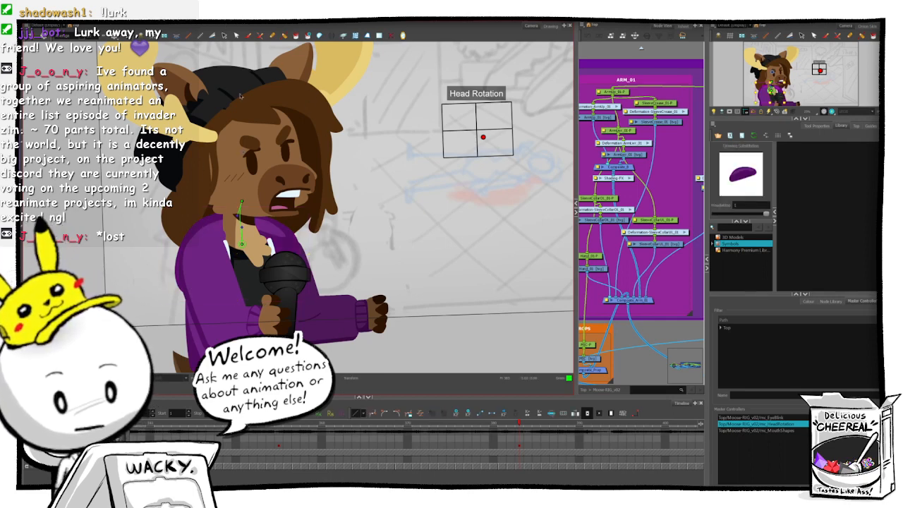
{"action": "left_click", "coordinate": [605, 347]}
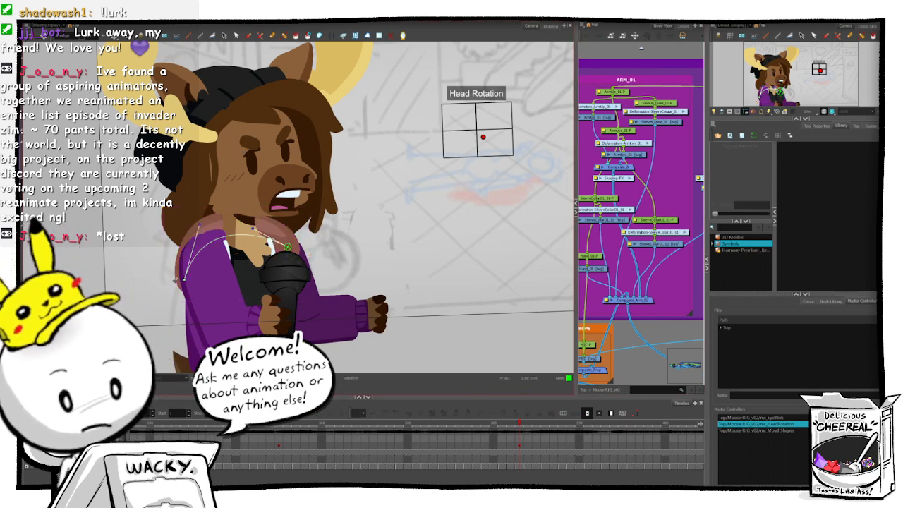
{"action": "left_click_drag", "start_coordinate": [185, 280], "coordinate": [175, 280]}
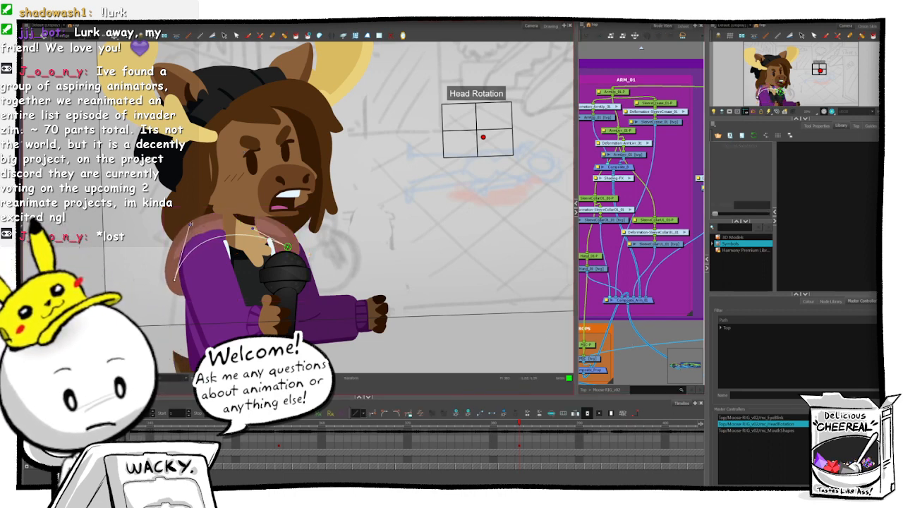
{"action": "left_click", "coordinate": [506, 273]}
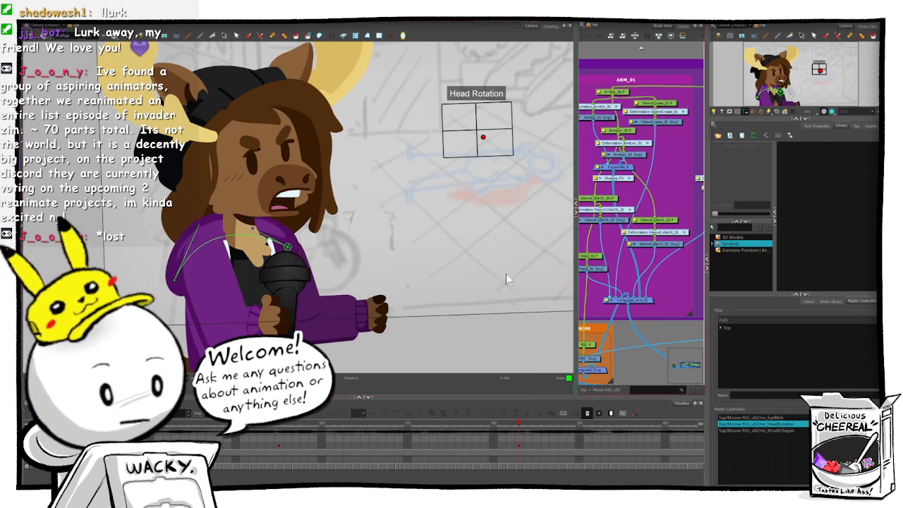
{"action": "key", "text": "comma"}
{"action": "key", "text": "period"}
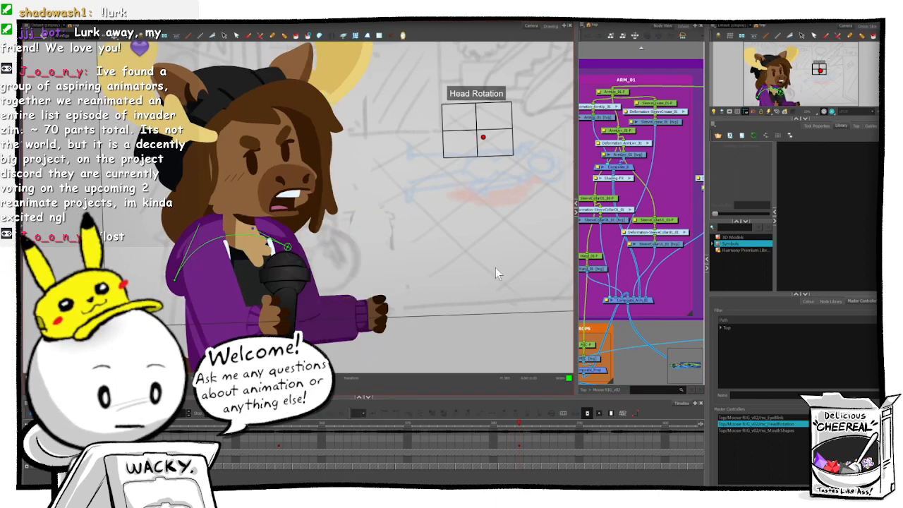
{"action": "left_click", "coordinate": [172, 283]}
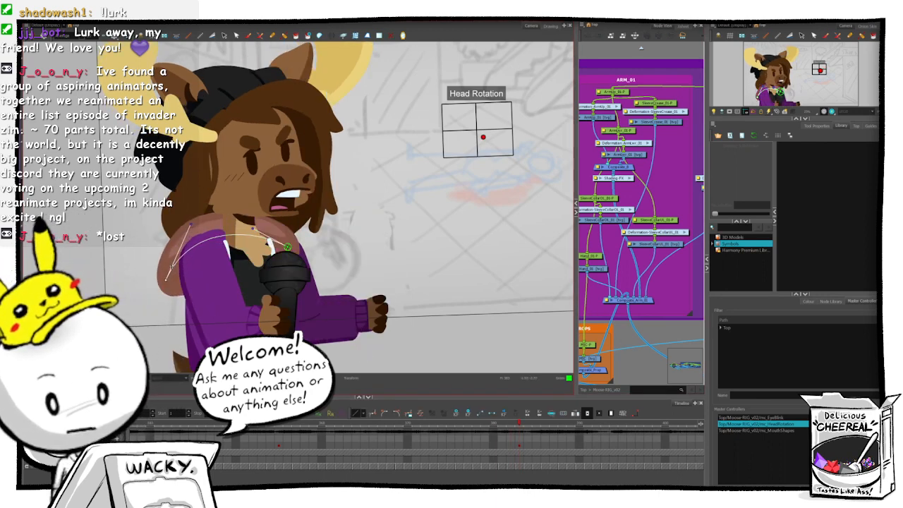
{"action": "left_click_drag", "start_coordinate": [191, 224], "coordinate": [197, 223]}
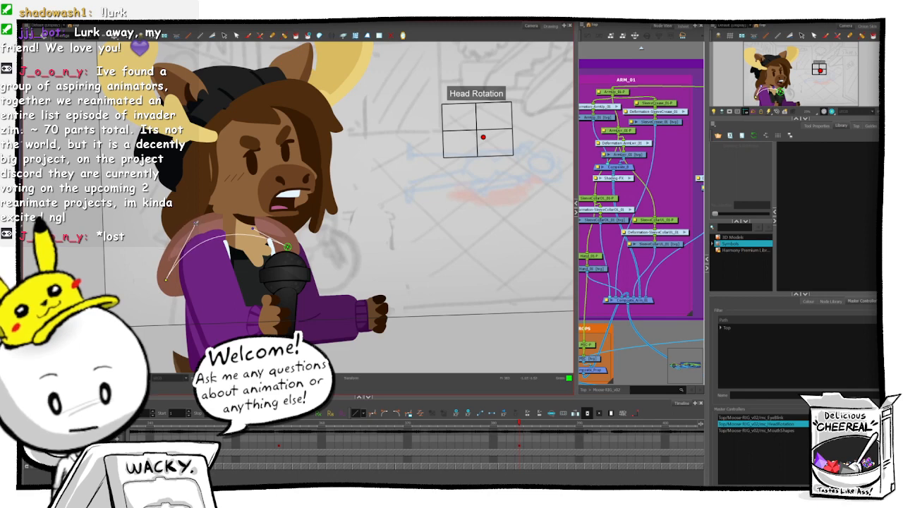
{"action": "left_click", "coordinate": [526, 273]}
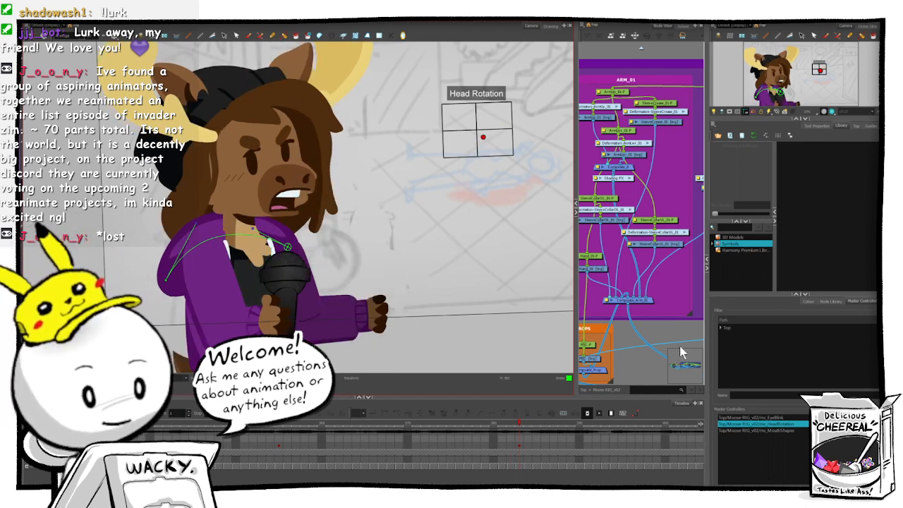
- Narrow the hood slightly from its back edge and compare it with the adjacent frame
{"action": "left_click", "coordinate": [164, 267]}
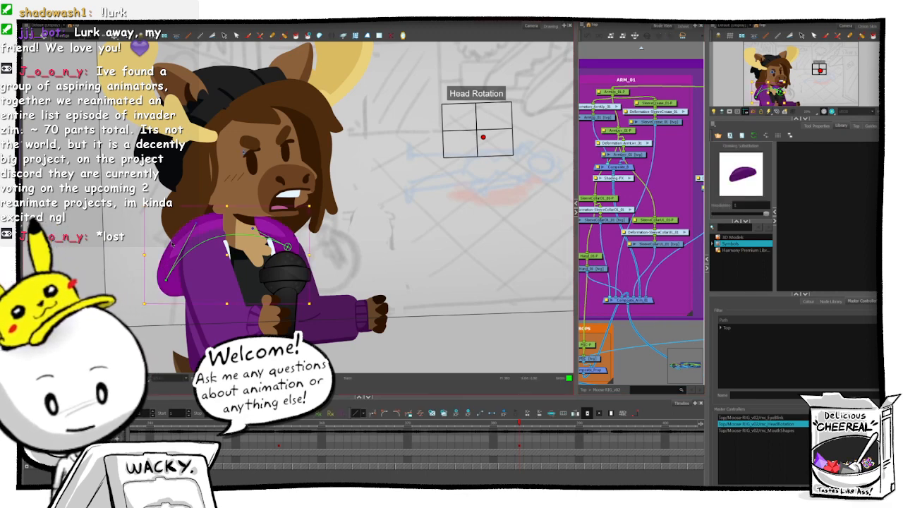
{"action": "left_click", "coordinate": [172, 243]}
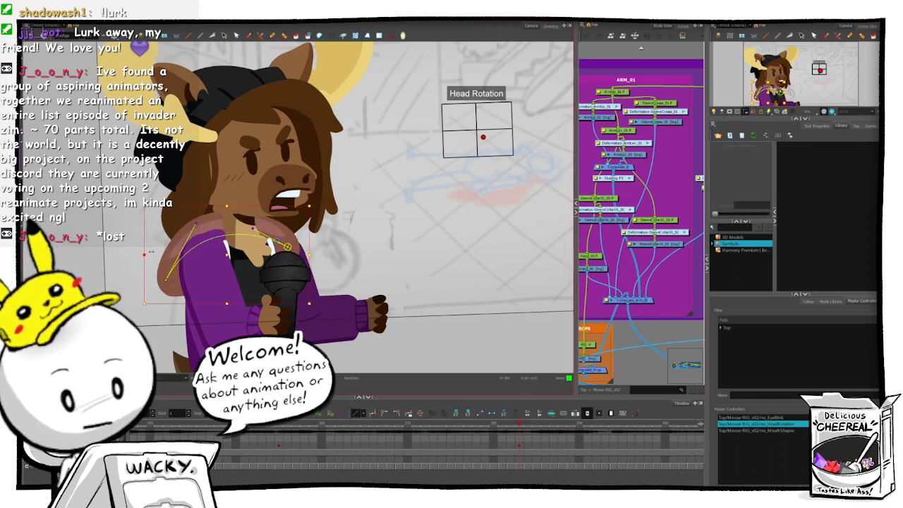
{"action": "left_click_drag", "start_coordinate": [150, 251], "coordinate": [153, 251]}
{"action": "left_click", "coordinate": [402, 244]}
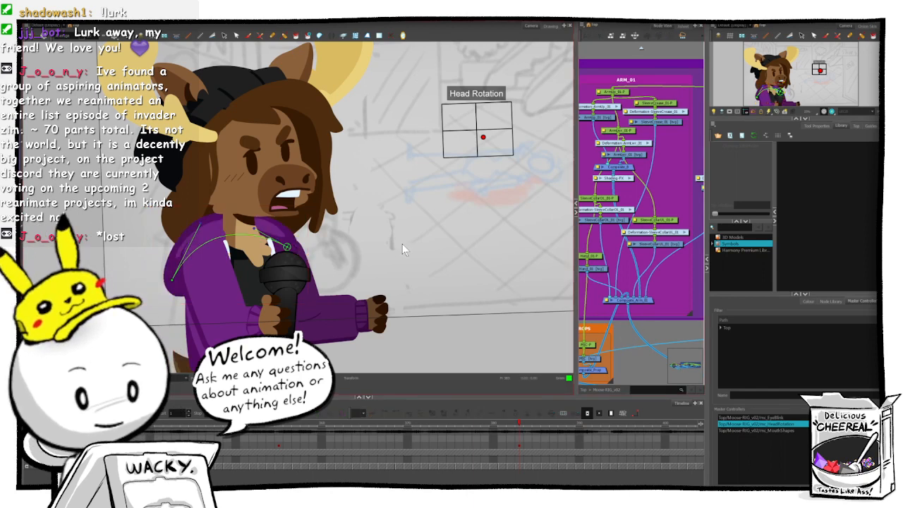
{"action": "key", "text": "comma"}
{"action": "key", "text": "period"}
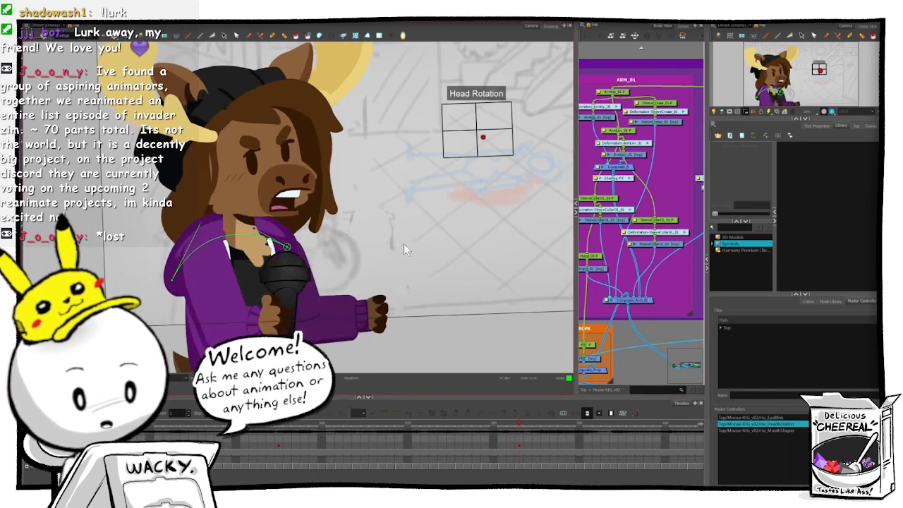
{"action": "key", "text": "comma"}
{"action": "key", "text": "period"}
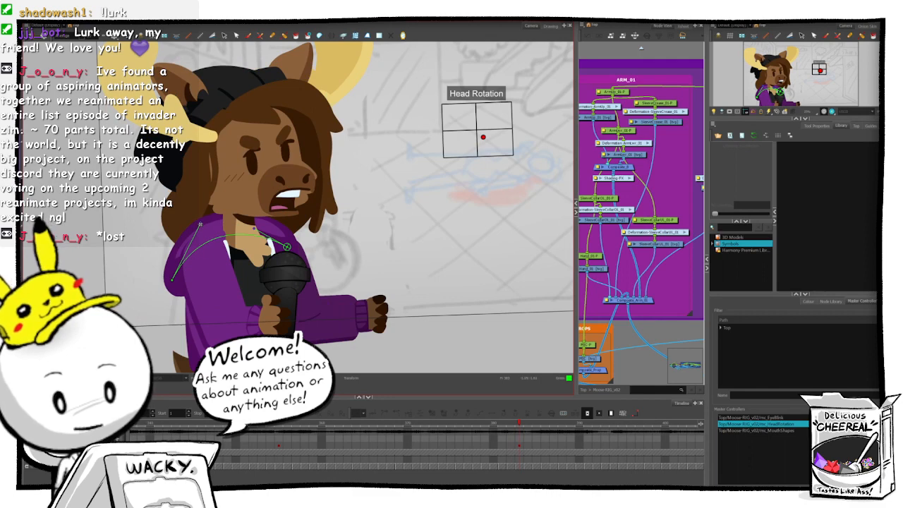
- Refine the hood's curve by moving the back deformer handle outward and the front handle closer to the front end point
{"action": "left_click_drag", "start_coordinate": [201, 225], "coordinate": [192, 223]}
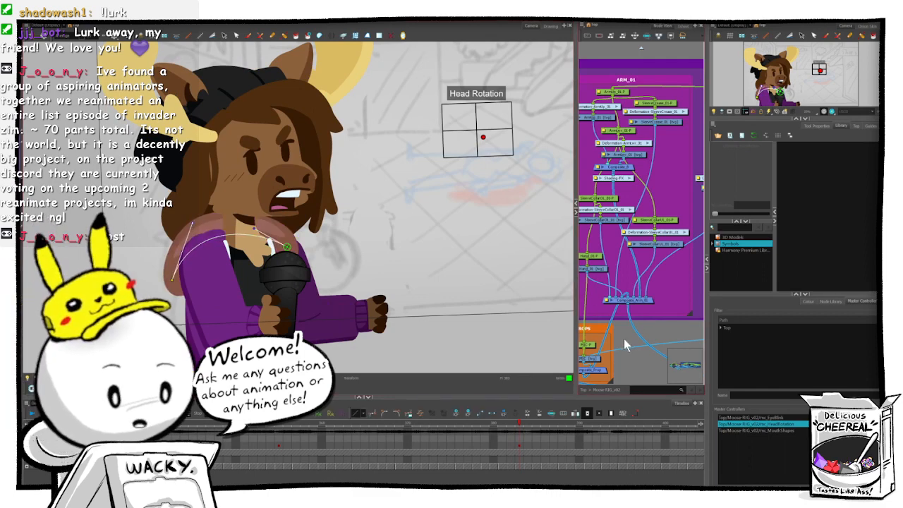
{"action": "left_click", "coordinate": [422, 240]}
{"action": "key", "text": "comma"}
{"action": "key", "text": "period"}
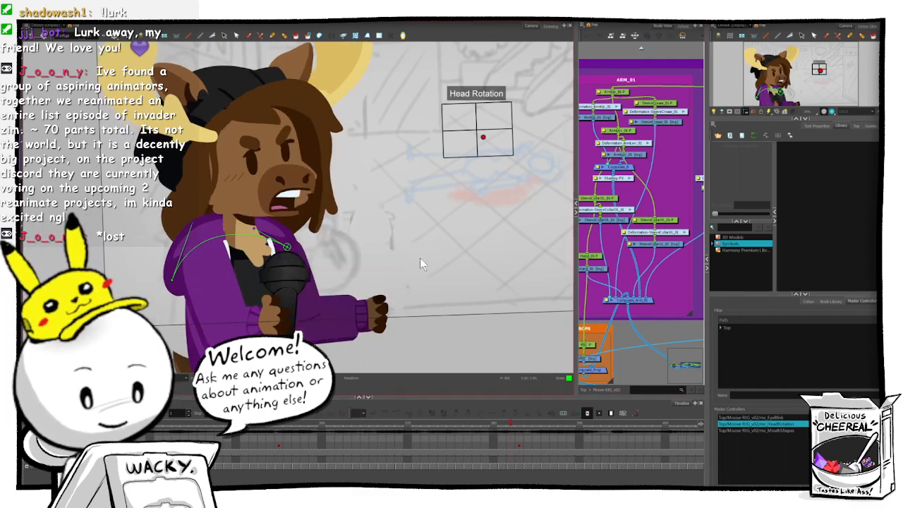
{"action": "key", "text": "comma"}
{"action": "key", "text": "period"}
{"action": "left_click", "coordinate": [265, 233]}
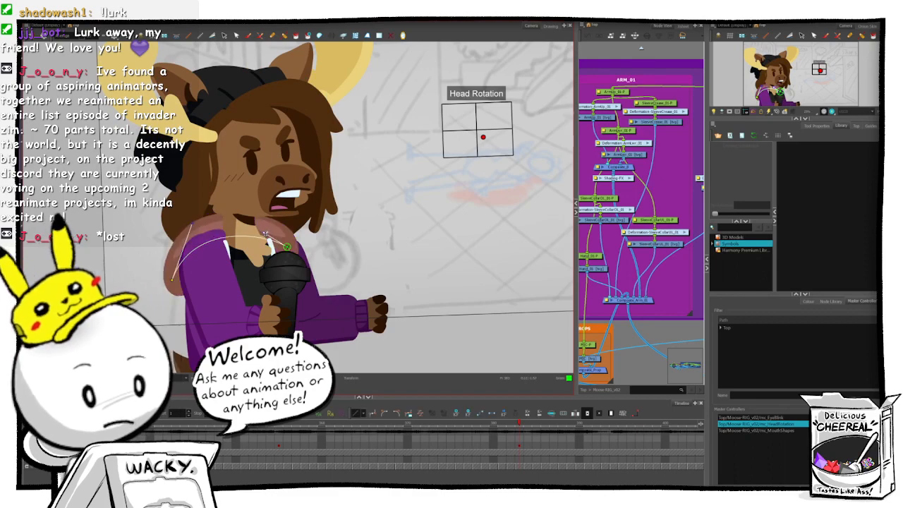
{"action": "left_click", "coordinate": [392, 281]}
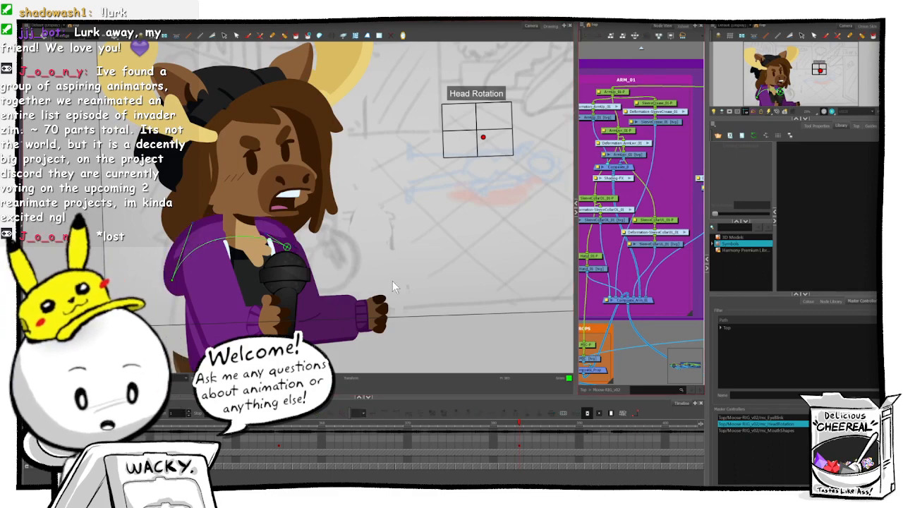
- Compare the reshaped hood with the adjacent frame
{"action": "key", "text": "comma"}
{"action": "key", "text": "period"}
{"action": "key", "text": "comma"}
{"action": "key", "text": "period"}
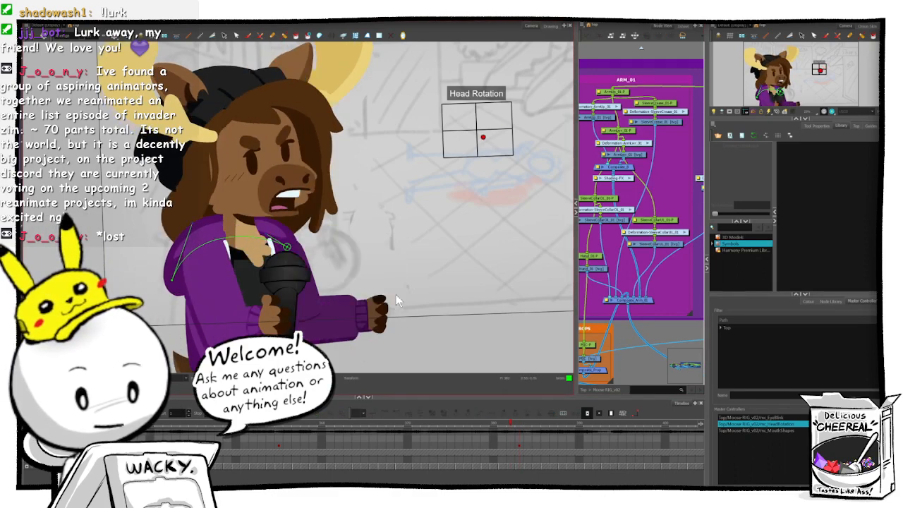
{"action": "key", "text": "comma"}
{"action": "key", "text": "period"}
{"action": "key", "text": "comma"}
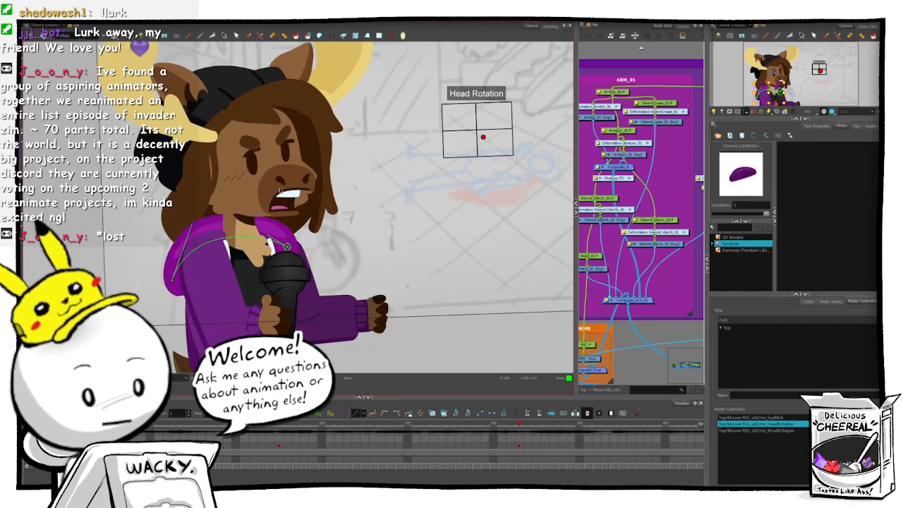
{"action": "key", "text": "period"}
- Reduce the hood's height slightly by lowering its top edge
{"action": "left_click", "coordinate": [211, 227]}
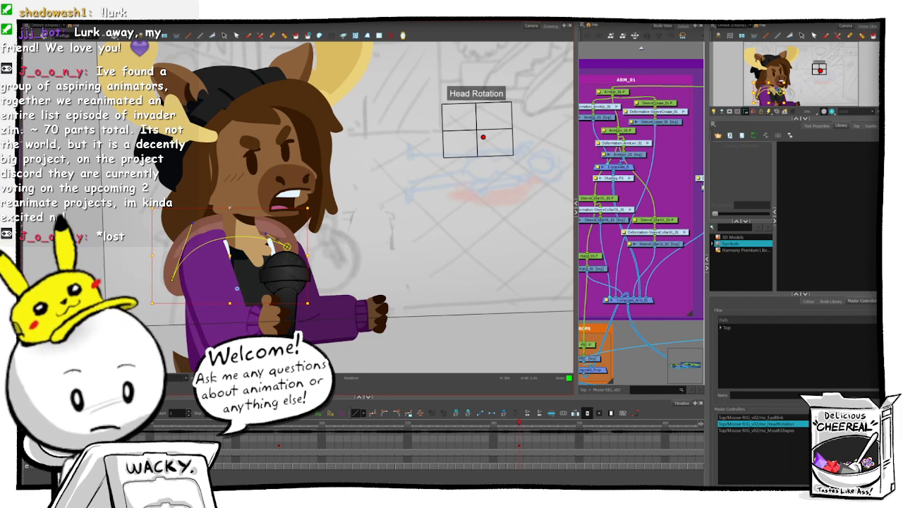
{"action": "left_click_drag", "start_coordinate": [287, 247], "coordinate": [287, 250]}
{"action": "left_click", "coordinate": [628, 343]}
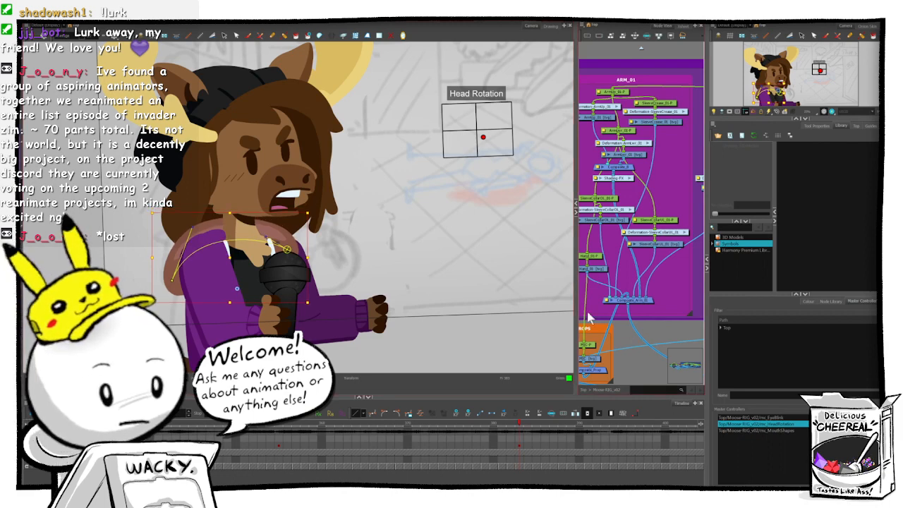
- Compare the lowered hood's shape and position with the adjacent frame
{"action": "left_click", "coordinate": [456, 265]}
{"action": "key", "text": "comma"}
{"action": "key", "text": "period"}
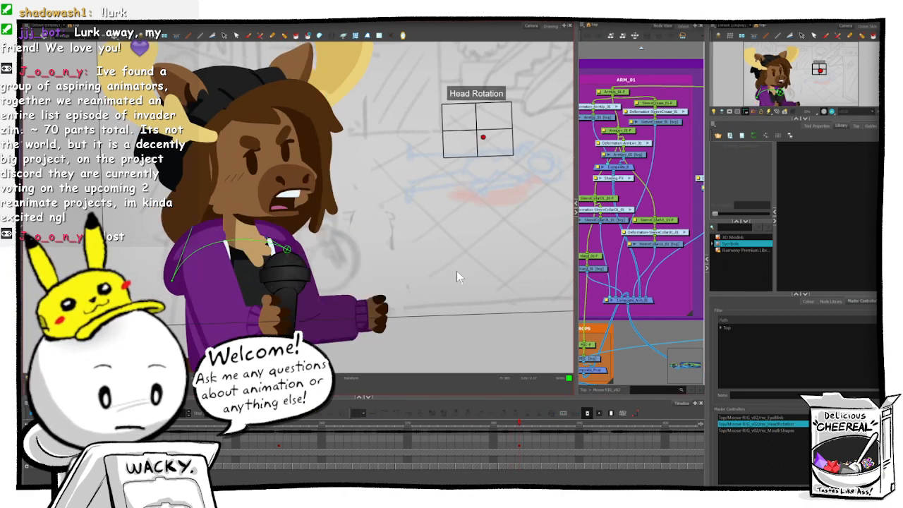
{"action": "key", "text": "comma"}
{"action": "key", "text": "period"}
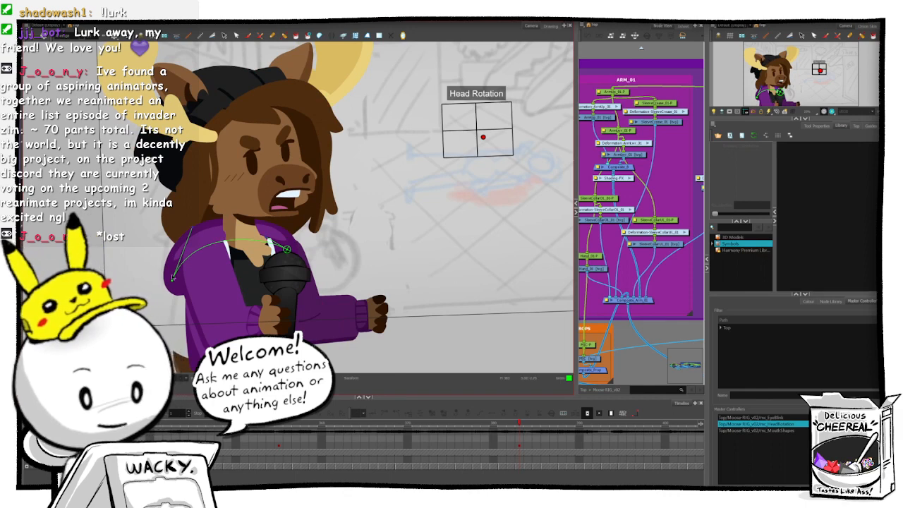
{"action": "left_click", "coordinate": [172, 265]}
{"action": "key", "text": "b"}
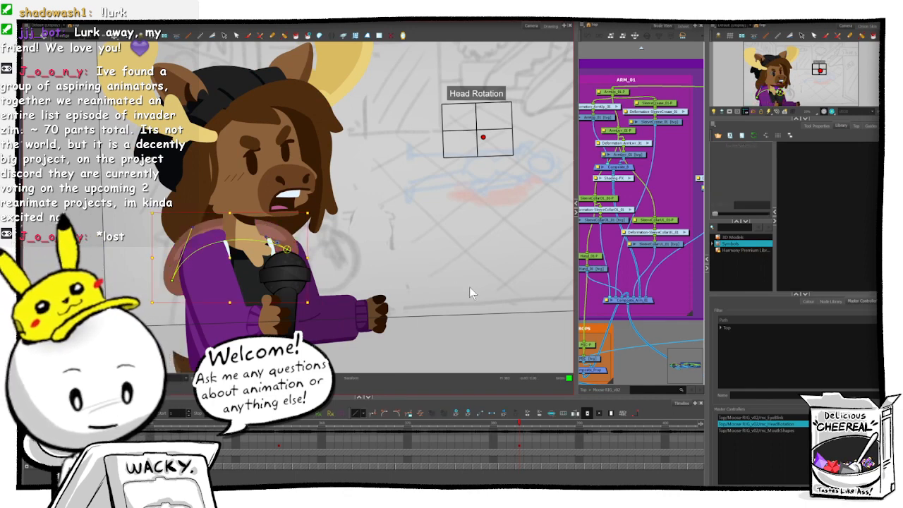
{"action": "left_click", "coordinate": [516, 424]}
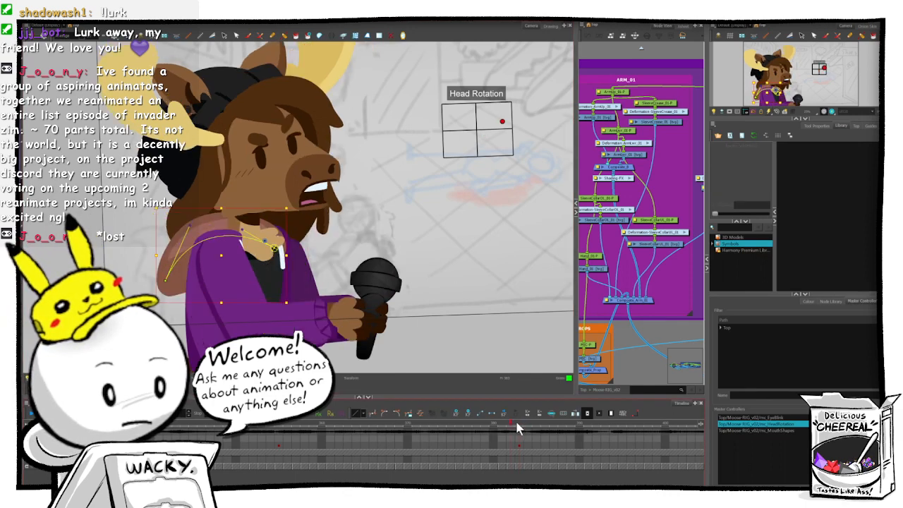
{"action": "left_click", "coordinate": [519, 424]}
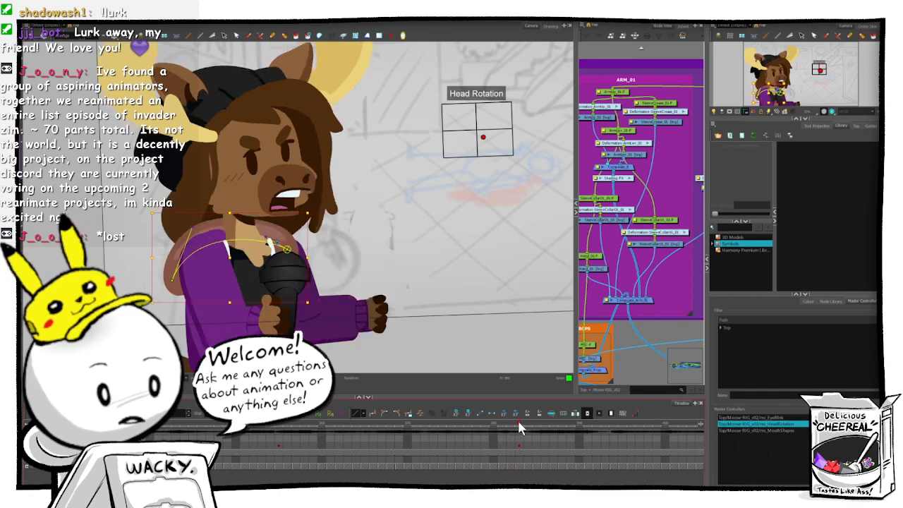
{"action": "left_click", "coordinate": [620, 335]}
{"action": "key", "text": "comma"}
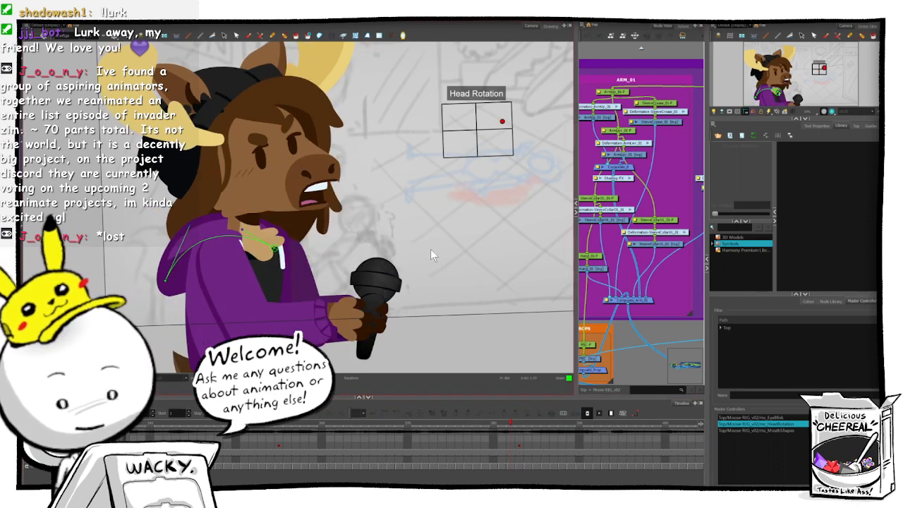
{"action": "key", "text": "period"}
{"action": "key", "text": "comma"}
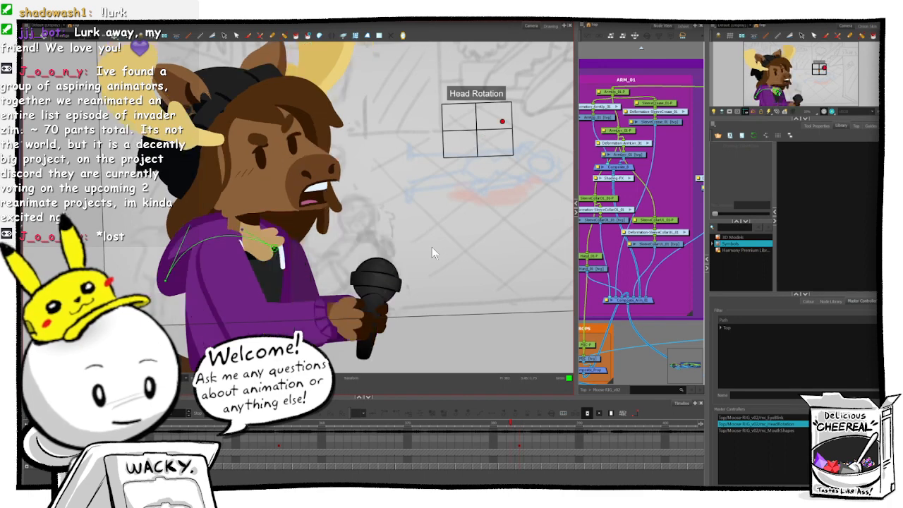
{"action": "key", "text": "period"}
{"action": "key", "text": "comma"}
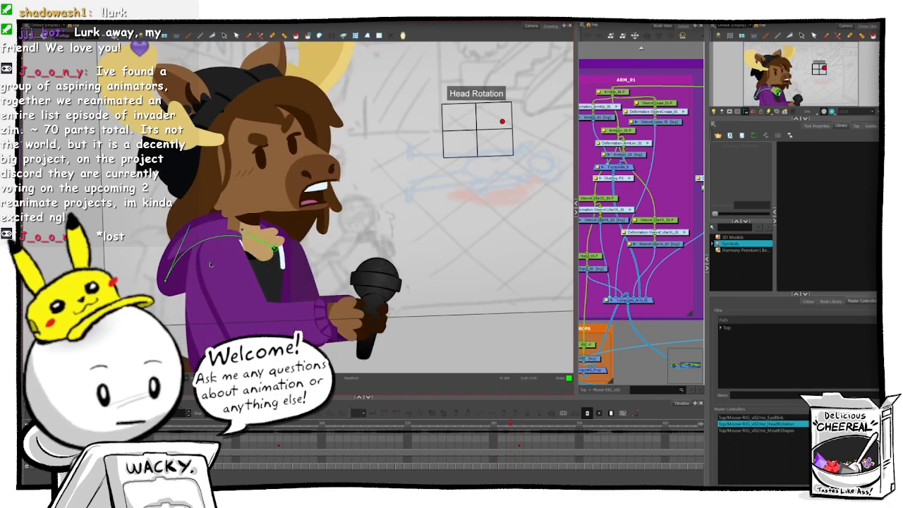
- Replace the hood's pose on the turned-head keyframe with its pose from the preceding frame
{"action": "left_click", "coordinate": [197, 231]}
{"action": "key", "text": "b"}
{"action": "key", "text": "b"}
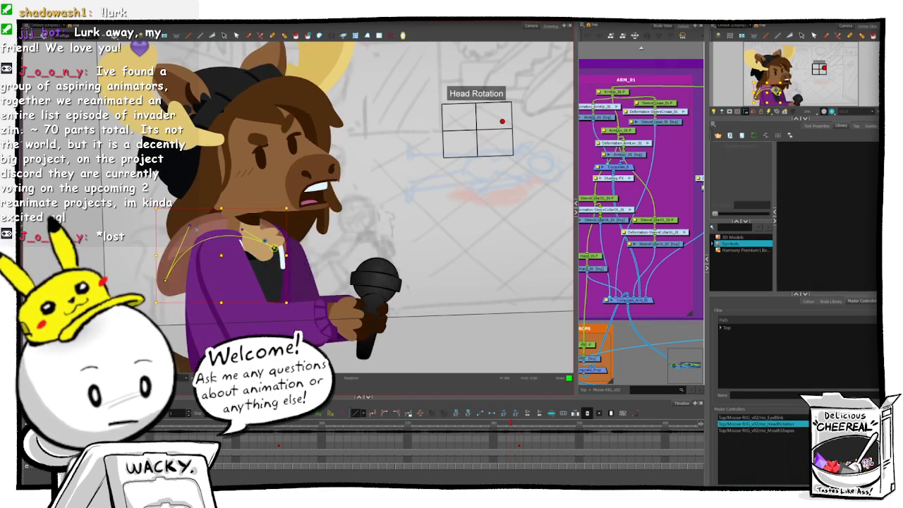
{"action": "left_click", "coordinate": [553, 414]}
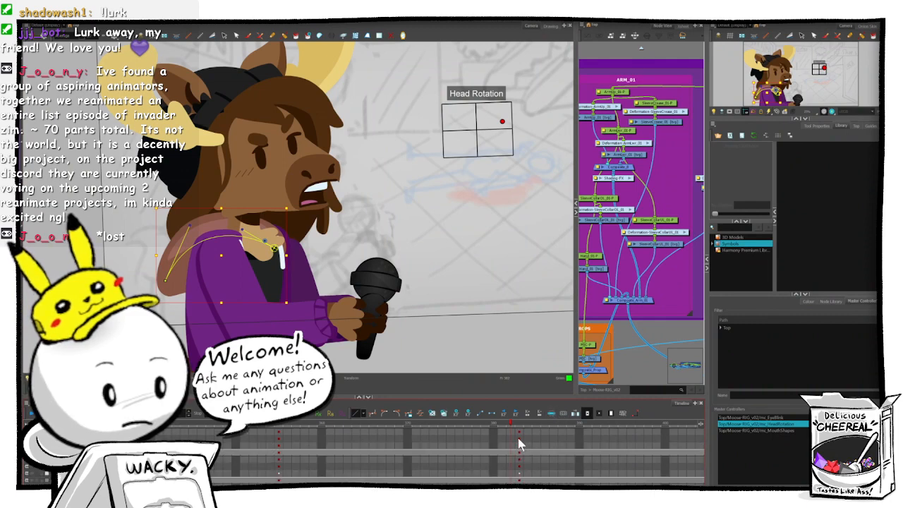
{"action": "left_click", "coordinate": [519, 424]}
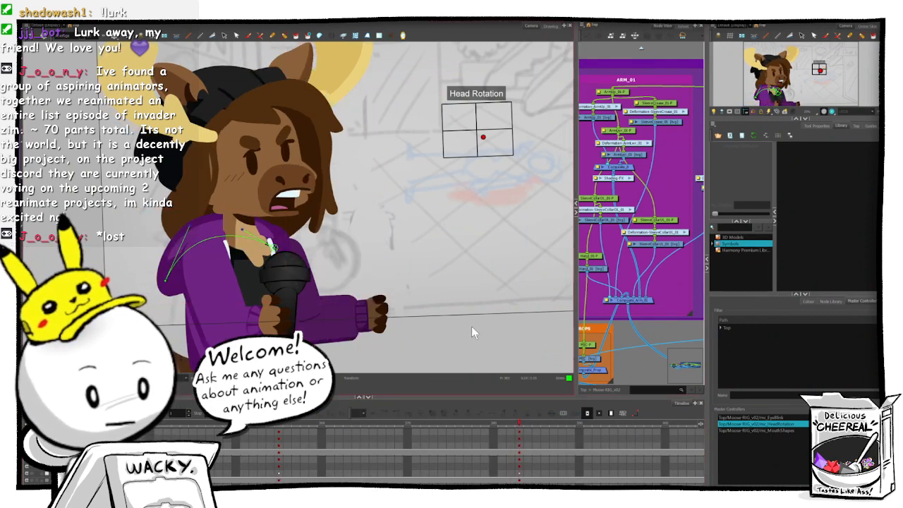
- Reshape the hood by shifting its front deformer point slightly forward and down, its back point inward, and the back handle slightly outward
{"action": "key", "text": "comma"}
{"action": "key", "text": "period"}
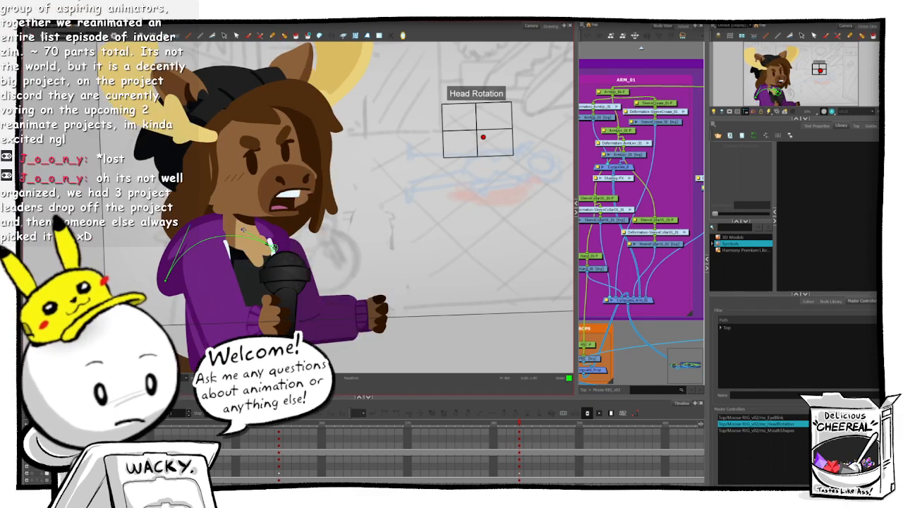
{"action": "left_click", "coordinate": [249, 226]}
{"action": "left_click_drag", "start_coordinate": [275, 248], "coordinate": [278, 252]}
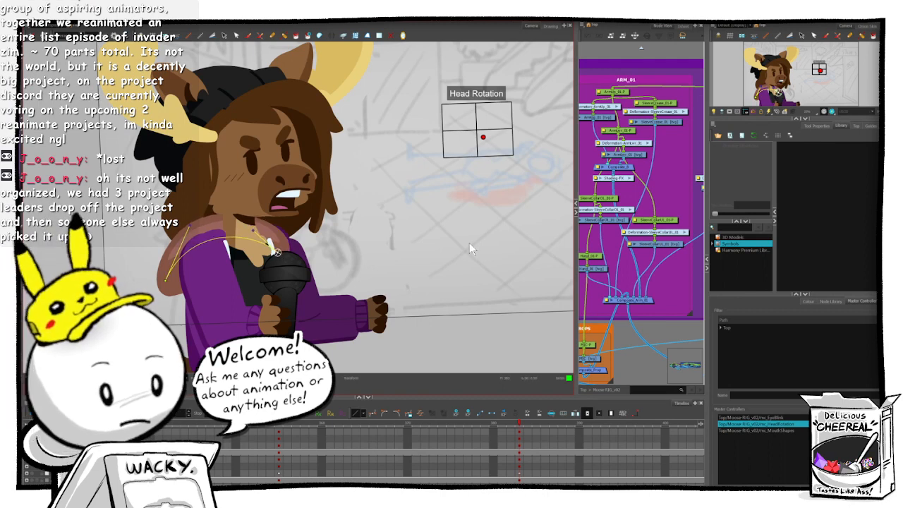
{"action": "key", "text": "comma"}
{"action": "key", "text": "period"}
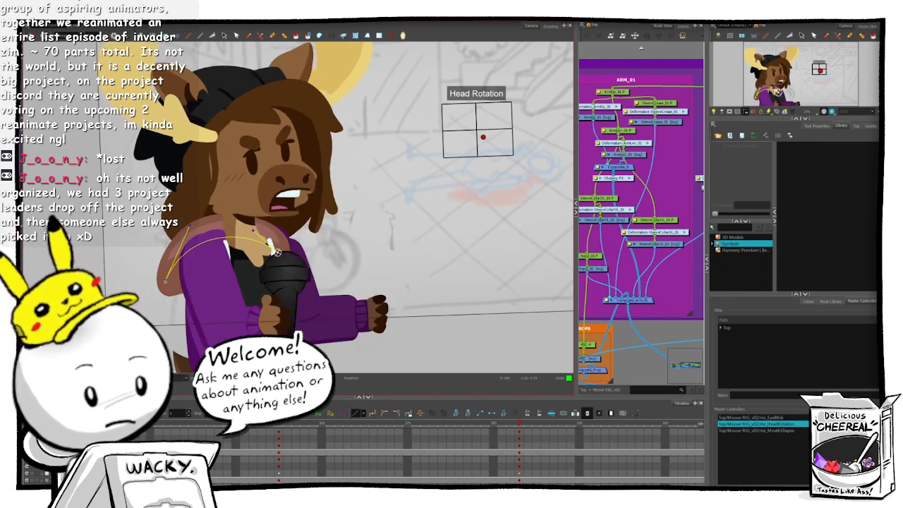
{"action": "left_click_drag", "start_coordinate": [166, 282], "coordinate": [175, 276]}
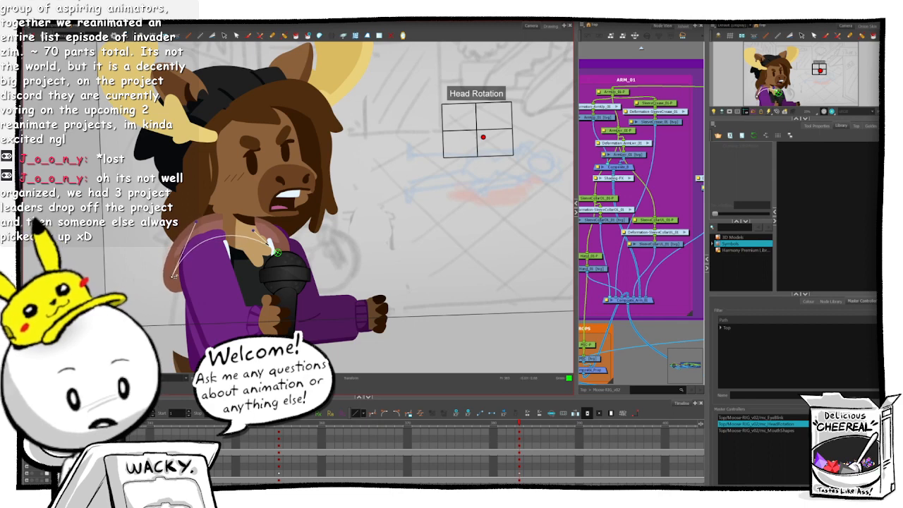
{"action": "left_click_drag", "start_coordinate": [196, 223], "coordinate": [192, 222]}
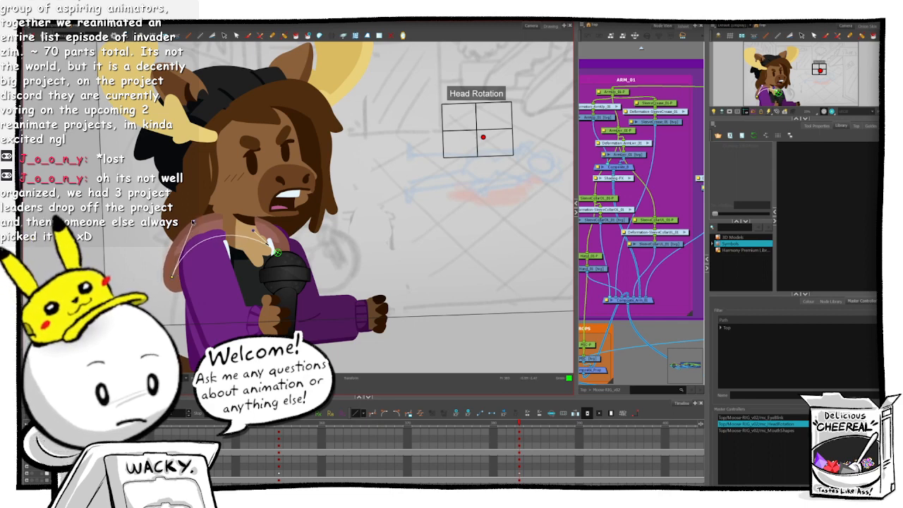
- Check the hood's new curve against the preceding frame and deselect the hood
{"action": "key", "text": "comma"}
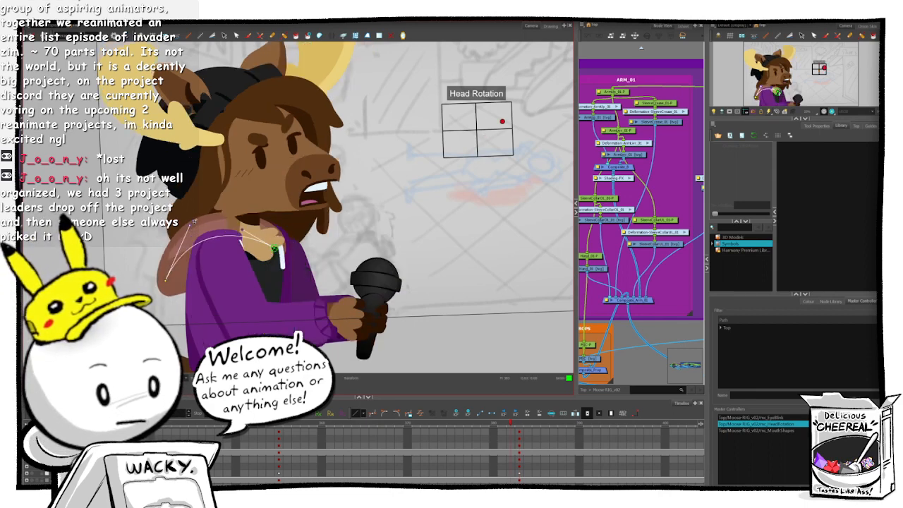
{"action": "key", "text": "period"}
{"action": "key", "text": "comma"}
{"action": "key", "text": "period"}
{"action": "key", "text": "comma"}
{"action": "key", "text": "period"}
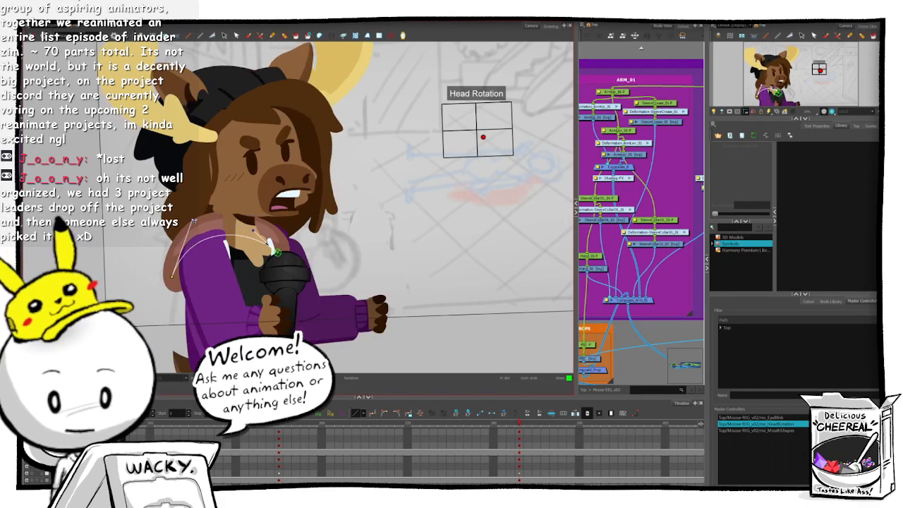
{"action": "key", "text": "comma"}
{"action": "key", "text": "period"}
{"action": "key", "text": "comma"}
{"action": "key", "text": "period"}
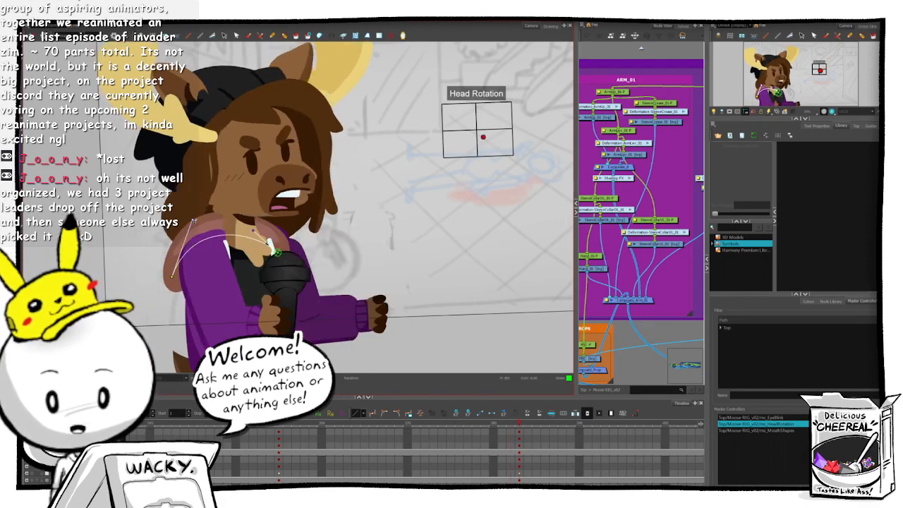
{"action": "left_click", "coordinate": [629, 343]}
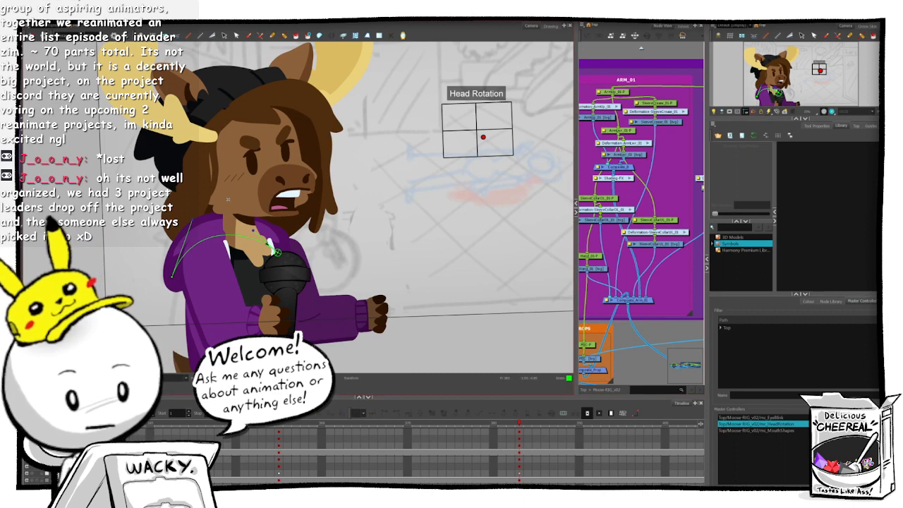
- Display the deformation controls of the hoodie's back-side panel
{"action": "left_click", "coordinate": [211, 281]}
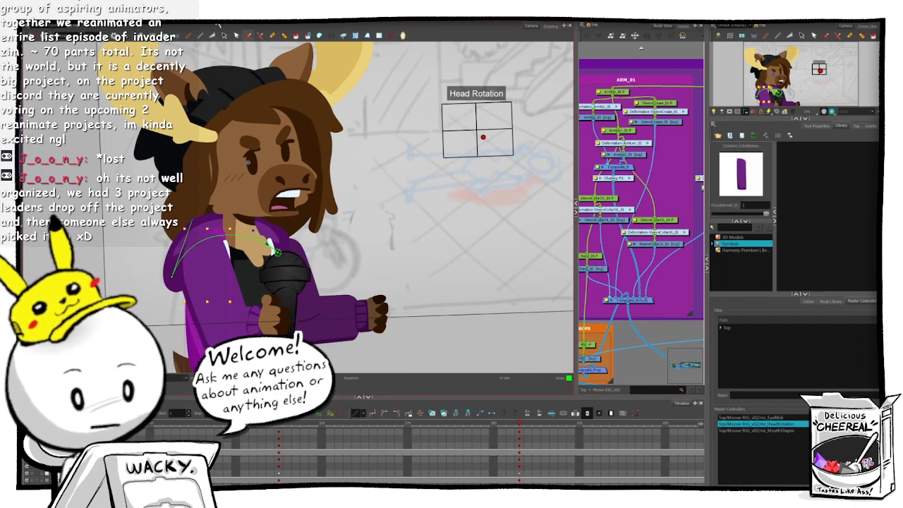
{"action": "left_click", "coordinate": [615, 326]}
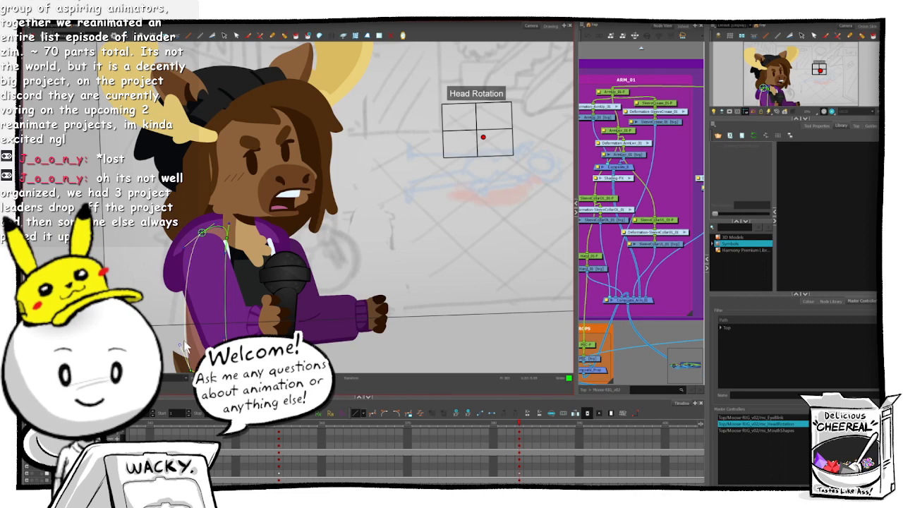
{"action": "left_click_drag", "start_coordinate": [214, 308], "coordinate": [220, 289]}
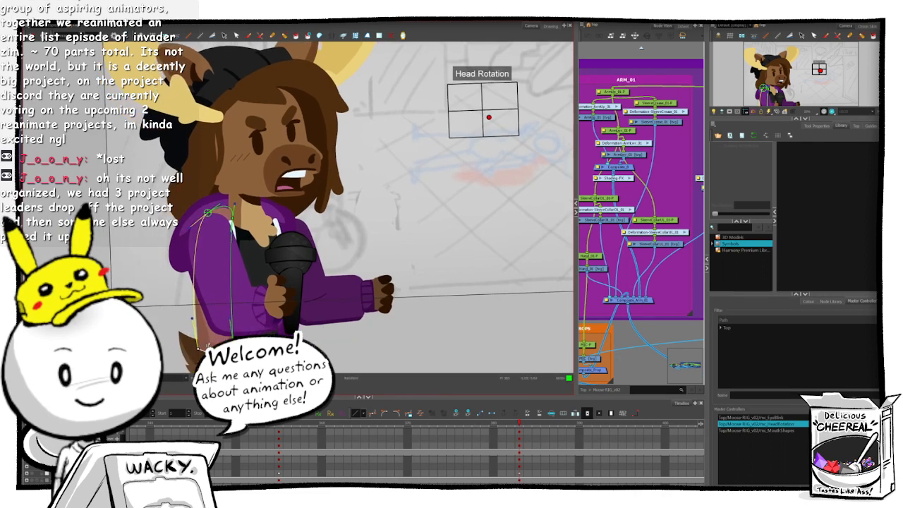
{"action": "left_click_drag", "start_coordinate": [455, 264], "coordinate": [435, 274]}
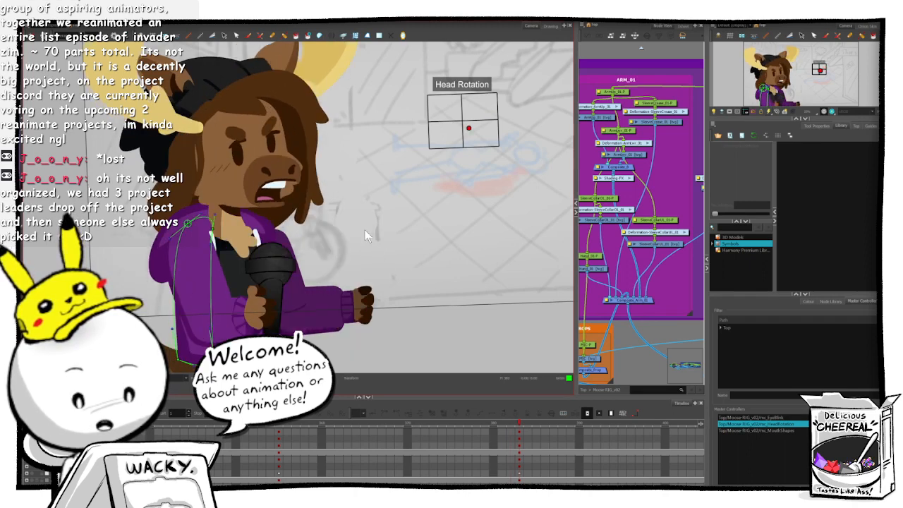
- Widen the chest fur slightly toward the character's back
{"action": "left_click", "coordinate": [240, 234]}
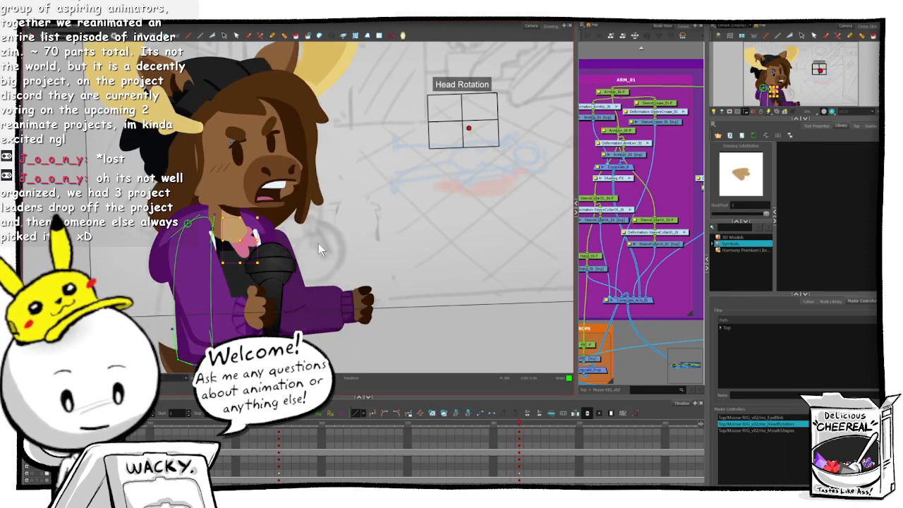
{"action": "key", "text": "b"}
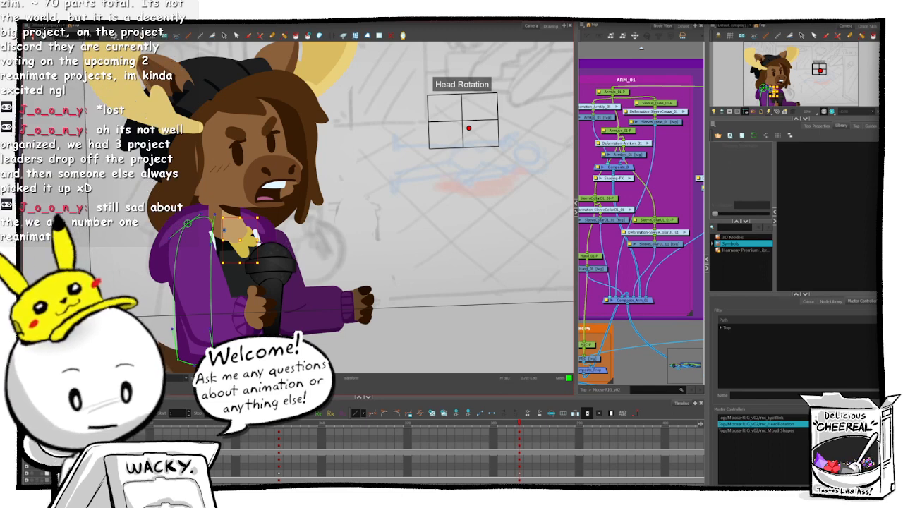
{"action": "left_click_drag", "start_coordinate": [258, 241], "coordinate": [245, 242]}
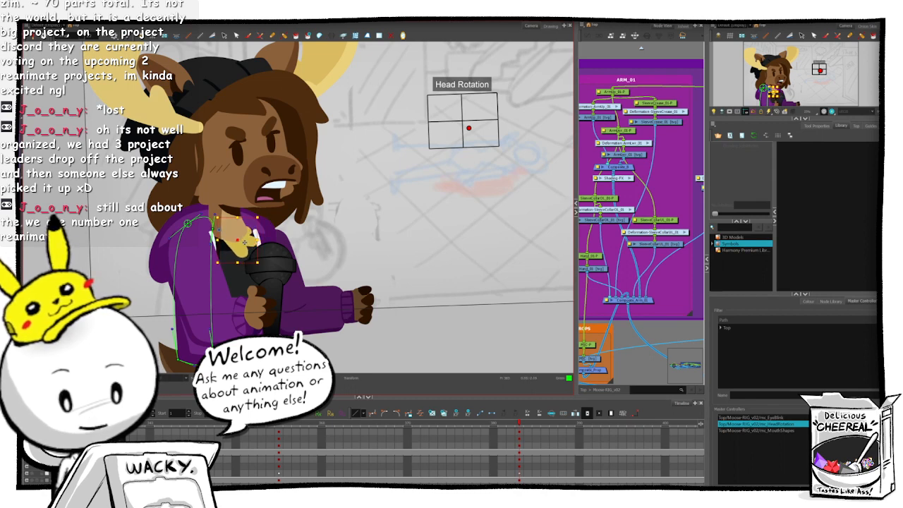
{"action": "left_click", "coordinate": [626, 338]}
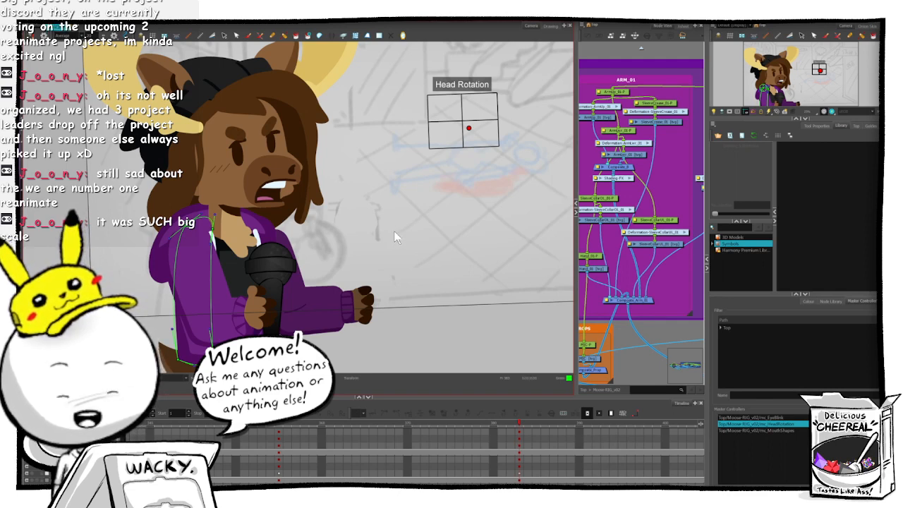
- Narrow the trousers' pelvis piece slightly from its front edge
{"action": "left_click_drag", "start_coordinate": [405, 260], "coordinate": [394, 235]}
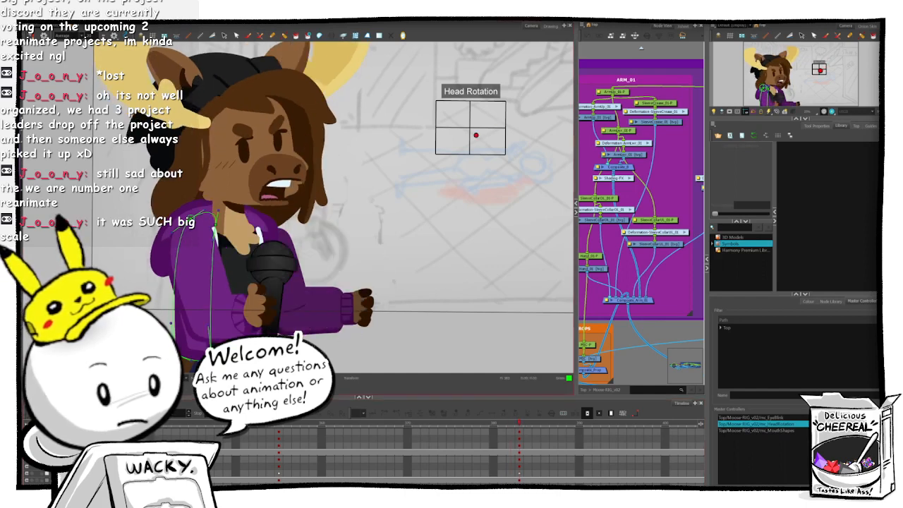
{"action": "left_click", "coordinate": [238, 315]}
{"action": "left_click_drag", "start_coordinate": [244, 312], "coordinate": [281, 216]}
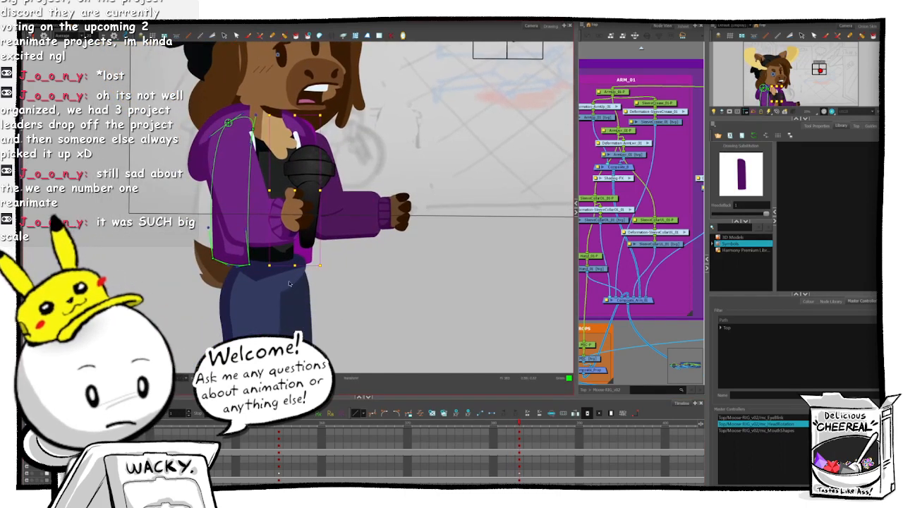
{"action": "left_click", "coordinate": [289, 281]}
{"action": "key", "text": "b"}
{"action": "key", "text": "b"}
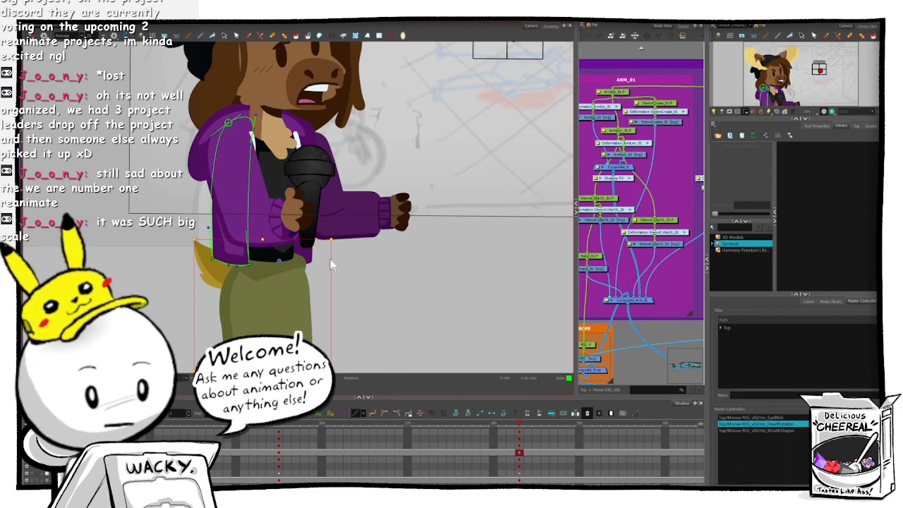
{"action": "scroll", "coordinate": [330, 259], "scroll_direction": "down", "scroll_amount": 2}
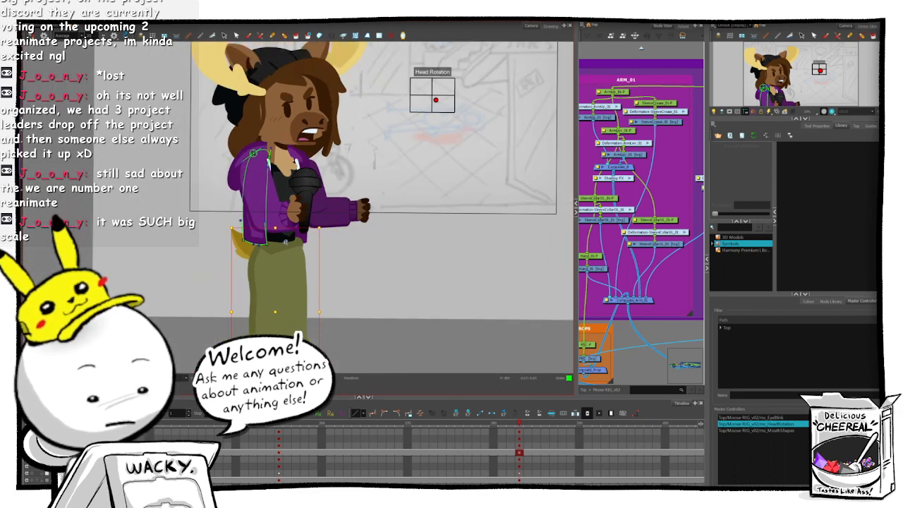
{"action": "scroll", "coordinate": [286, 242], "scroll_direction": "down", "scroll_amount": 2}
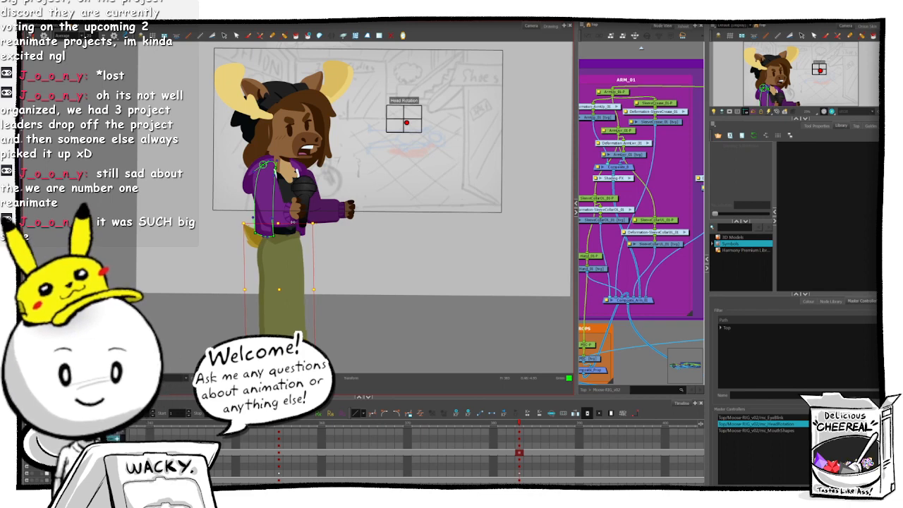
{"action": "left_click", "coordinate": [305, 244]}
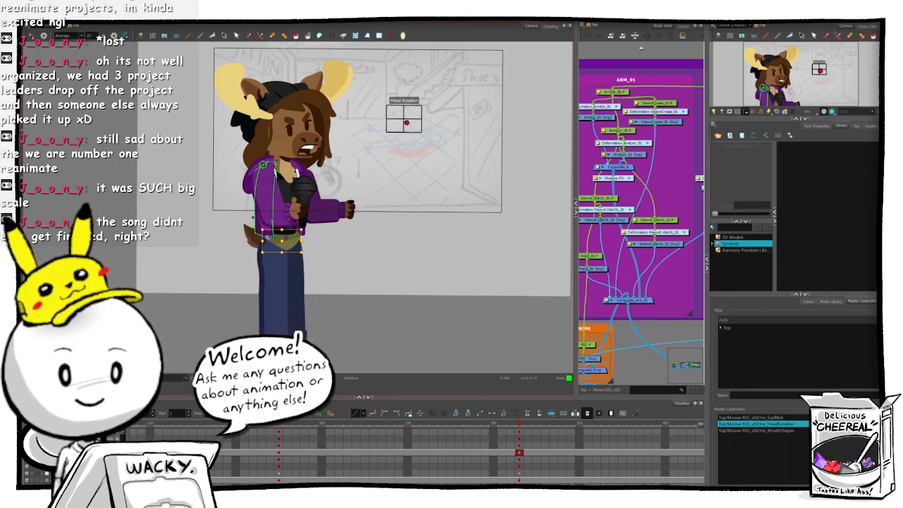
{"action": "left_click_drag", "start_coordinate": [302, 241], "coordinate": [298, 241]}
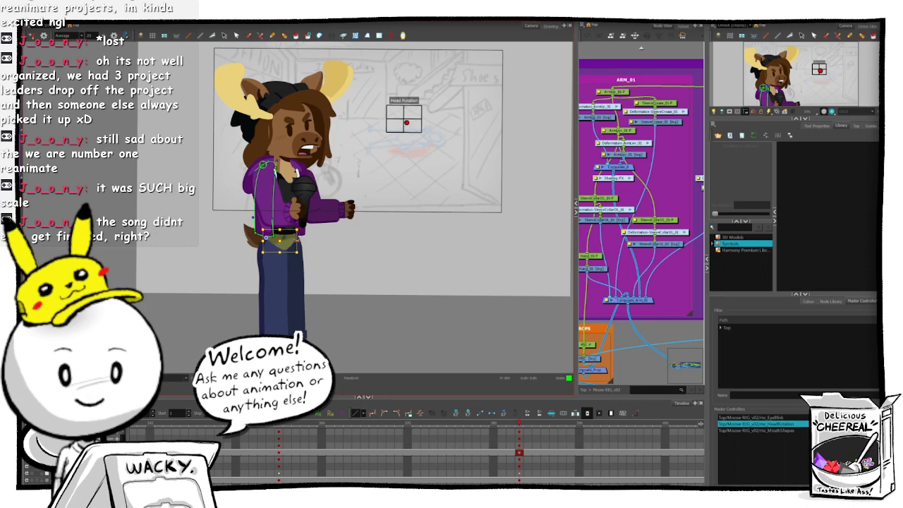
- Shift the trousers' front leg piece slightly toward the character's back and deselect it
{"action": "left_click", "coordinate": [302, 277]}
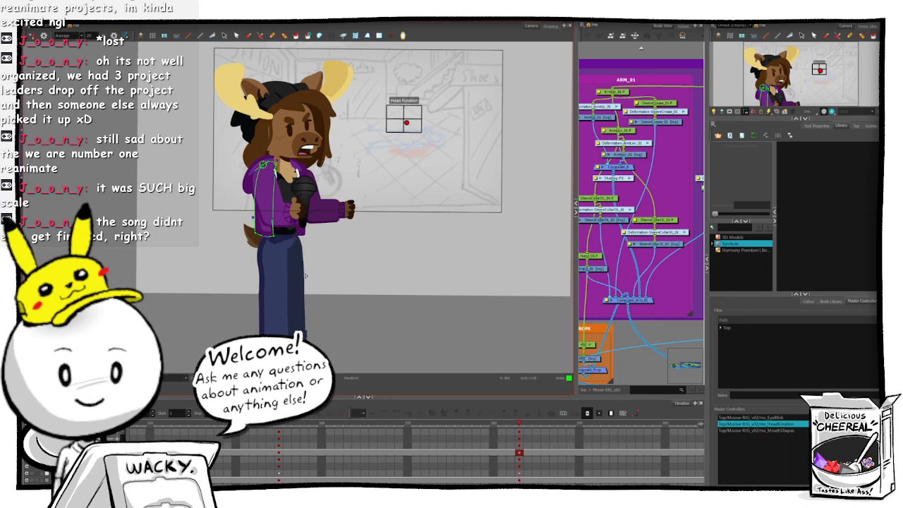
{"action": "key", "text": "b"}
{"action": "key", "text": "b"}
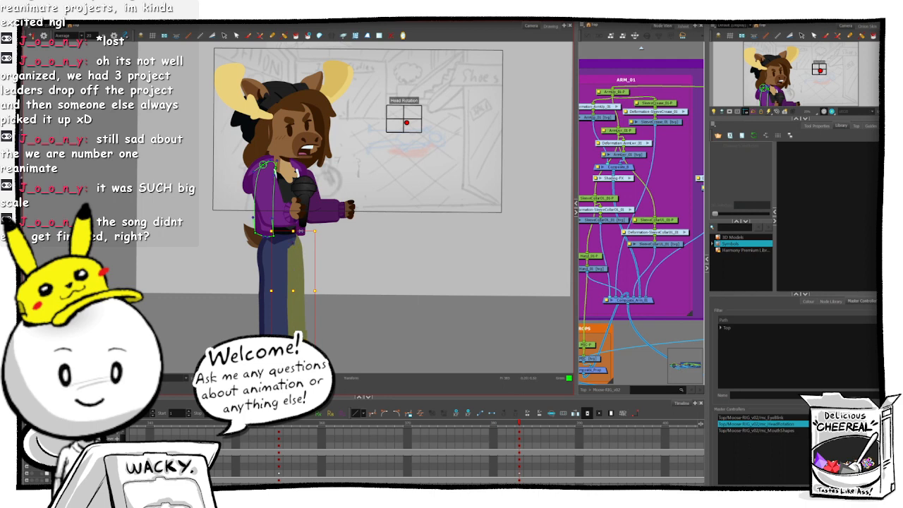
{"action": "left_click_drag", "start_coordinate": [301, 231], "coordinate": [298, 231]}
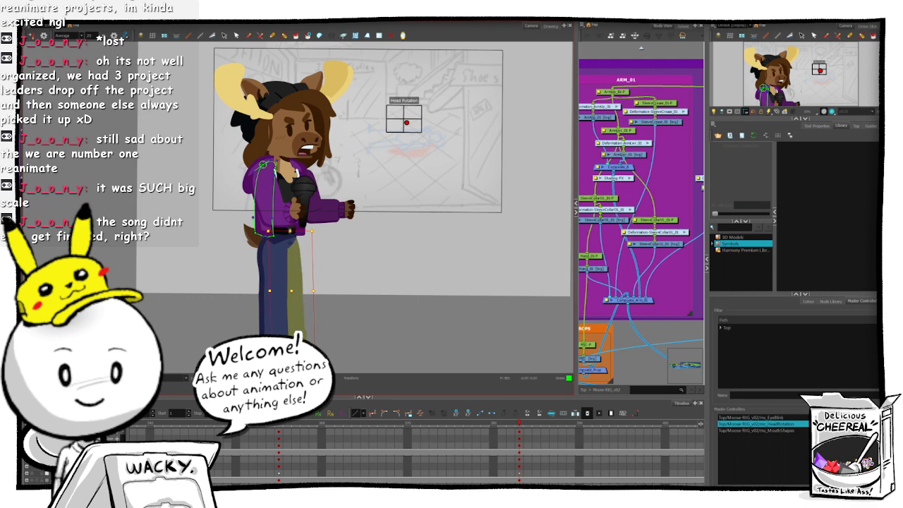
{"action": "key", "text": "ctrl+z"}
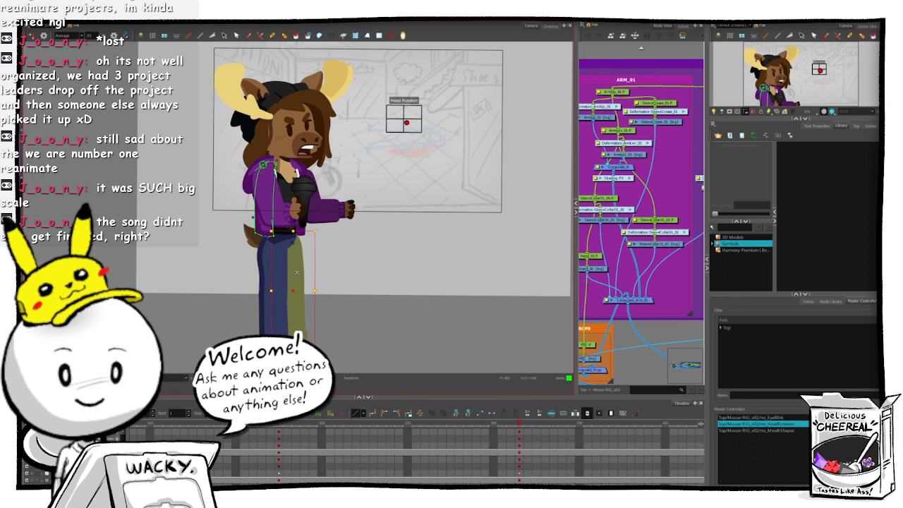
{"action": "key", "text": "ctrl+z"}
{"action": "left_click", "coordinate": [346, 321]}
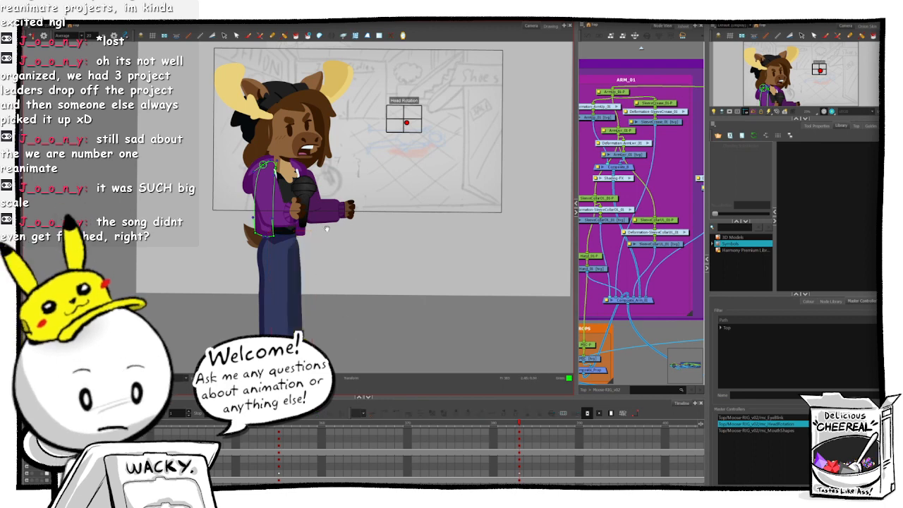
- Display the deformation controls of the hoodie's front panel and pull its upper front curve slightly toward the character's back
{"action": "left_click_drag", "start_coordinate": [319, 246], "coordinate": [314, 288]}
{"action": "left_click", "coordinate": [297, 272]}
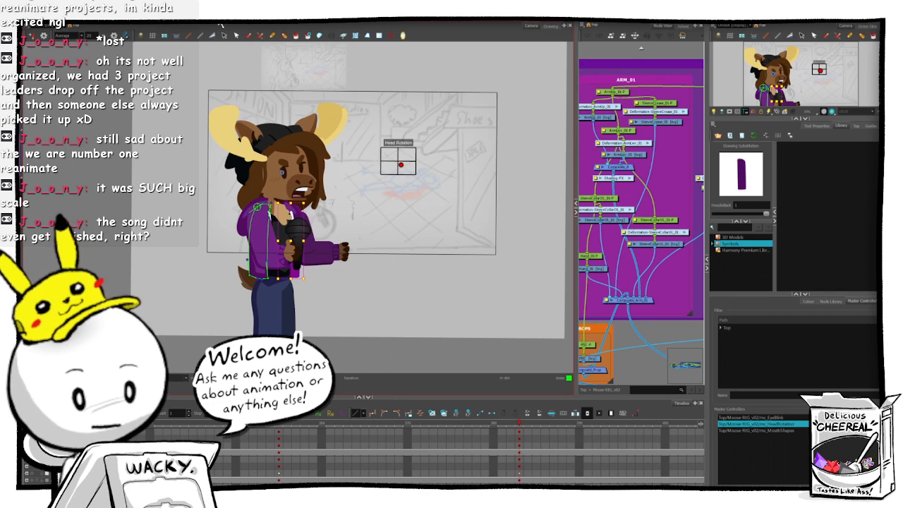
{"action": "left_click_drag", "start_coordinate": [375, 291], "coordinate": [426, 311]}
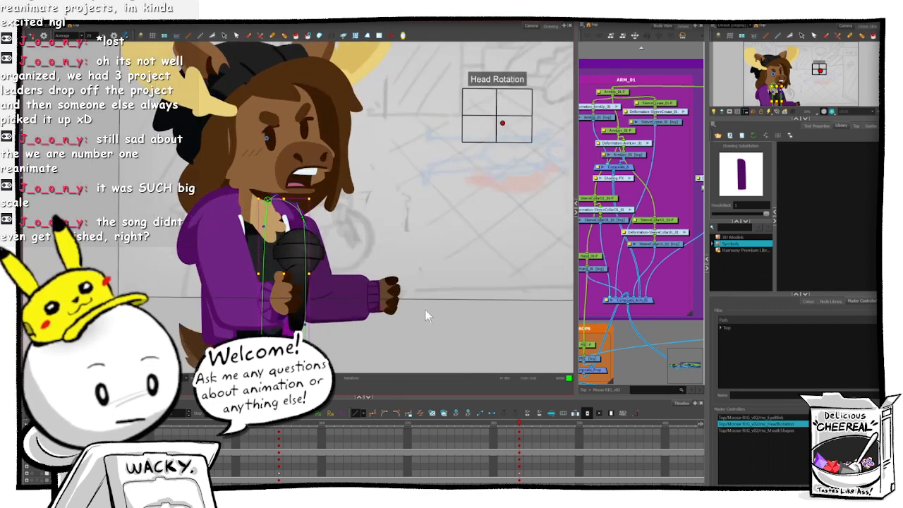
{"action": "left_click", "coordinate": [311, 323]}
{"action": "left_click", "coordinate": [303, 216]}
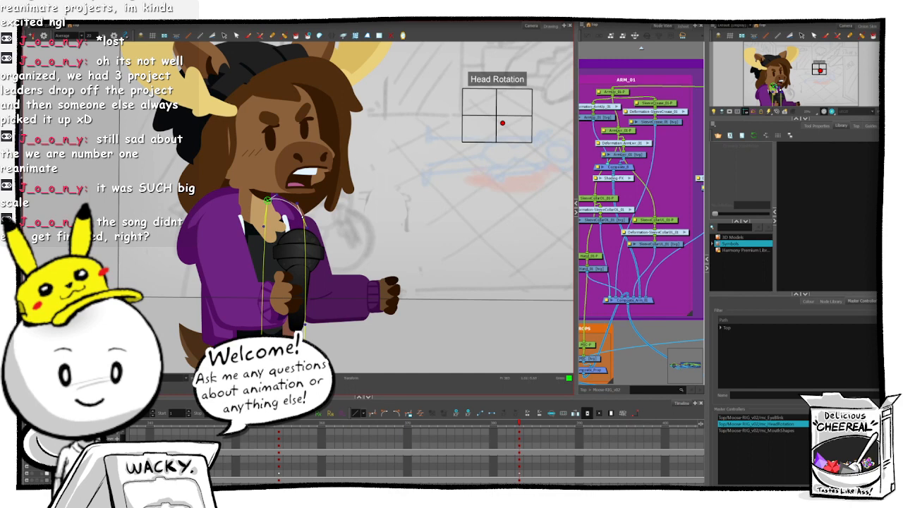
{"action": "left_click_drag", "start_coordinate": [305, 217], "coordinate": [295, 218]}
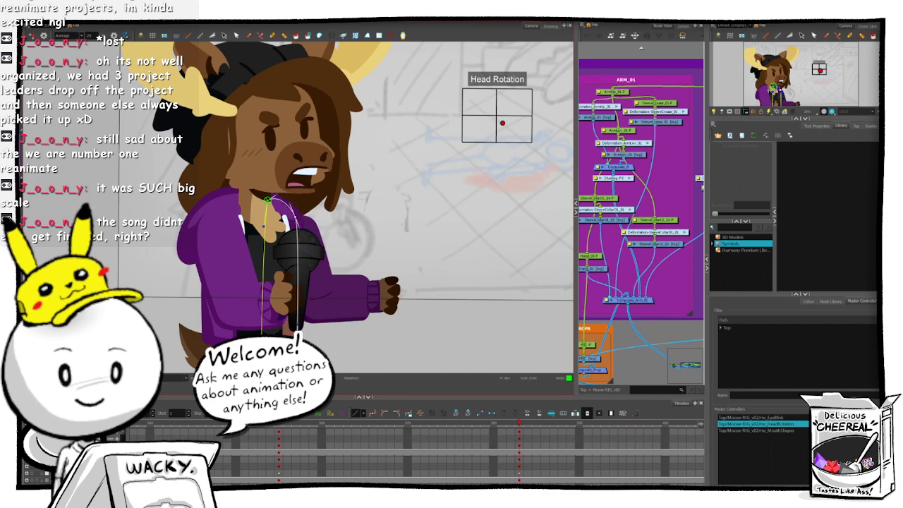
{"action": "left_click", "coordinate": [376, 319]}
{"action": "key", "text": "1"}
{"action": "key", "text": "1"}
{"action": "key", "text": "1"}
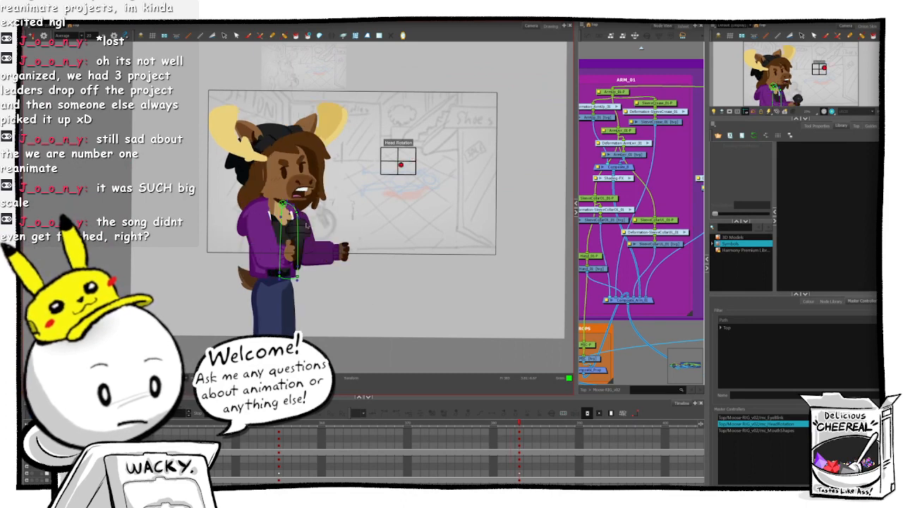
- Pull the outstretched forearm and hand slightly closer to the body and compare the pose with the preceding frame
{"action": "left_click", "coordinate": [360, 269]}
{"action": "left_click_drag", "start_coordinate": [355, 267], "coordinate": [340, 268]}
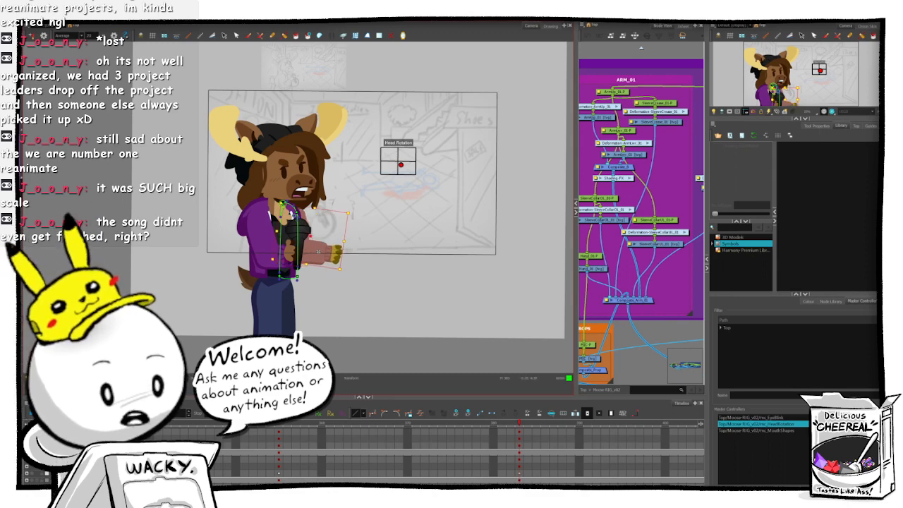
{"action": "left_click", "coordinate": [382, 314]}
{"action": "key", "text": "comma"}
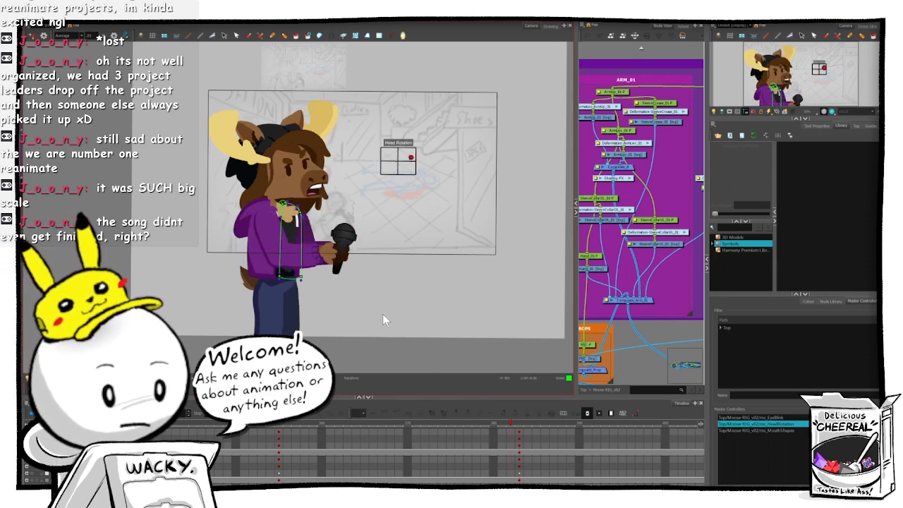
{"action": "key", "text": "period"}
{"action": "key", "text": "comma"}
{"action": "key", "text": "period"}
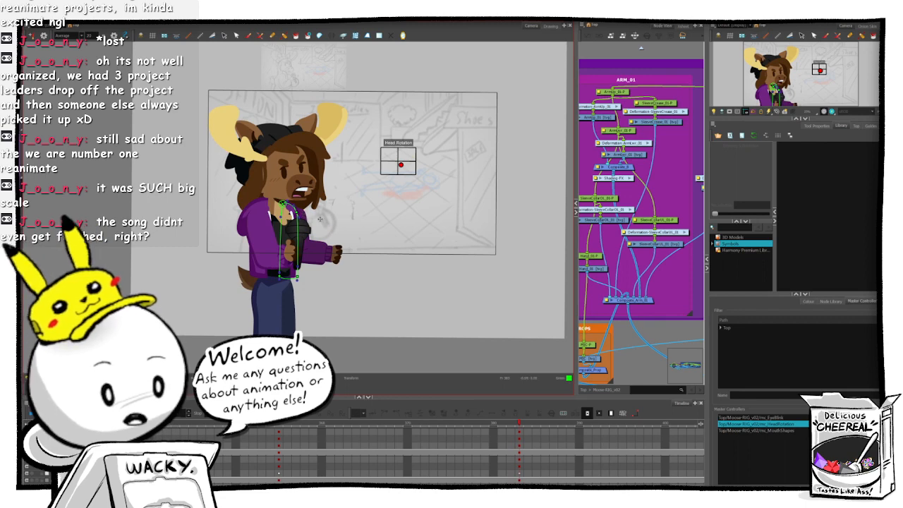
- Rotate the outstretched forearm and hand slightly upward and deselect the arm
{"action": "left_click", "coordinate": [333, 257]}
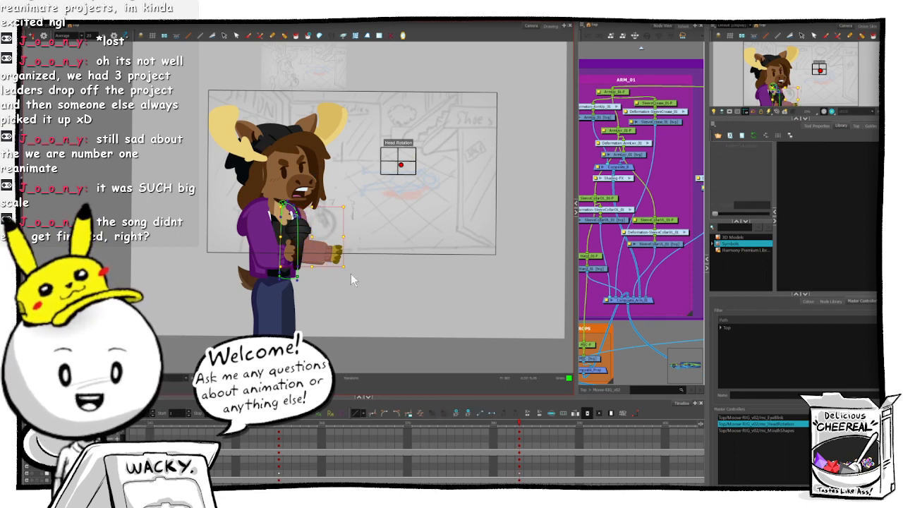
{"action": "left_click_drag", "start_coordinate": [347, 270], "coordinate": [353, 264]}
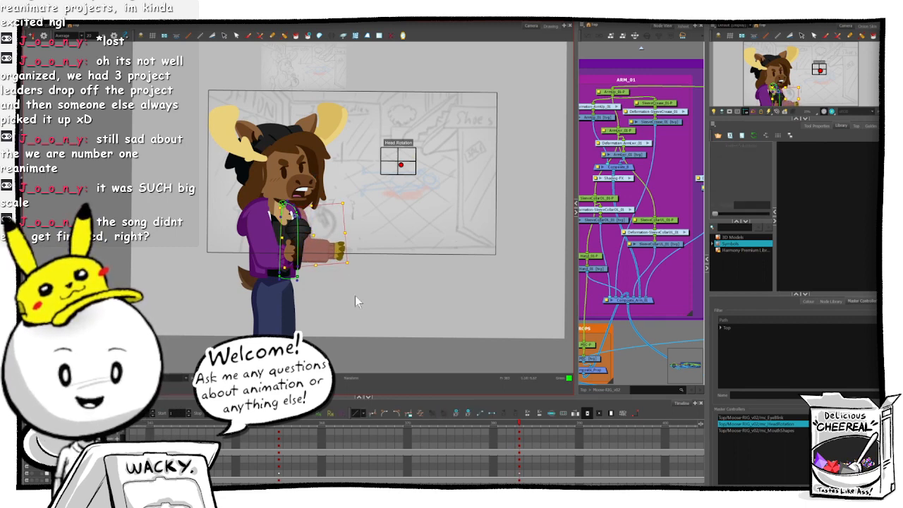
{"action": "left_click", "coordinate": [355, 297]}
{"action": "key", "text": "2"}
{"action": "key", "text": "2"}
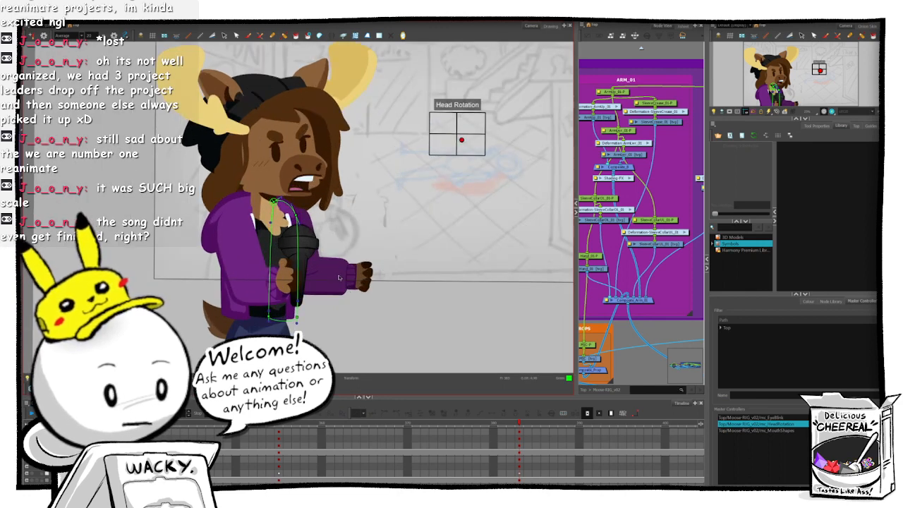
{"action": "left_click", "coordinate": [341, 277]}
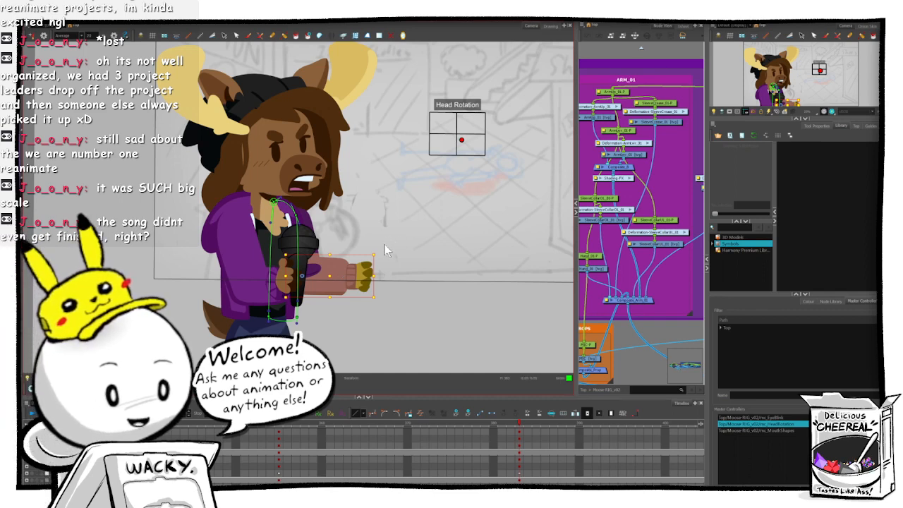
{"action": "key", "text": "alt+Down"}
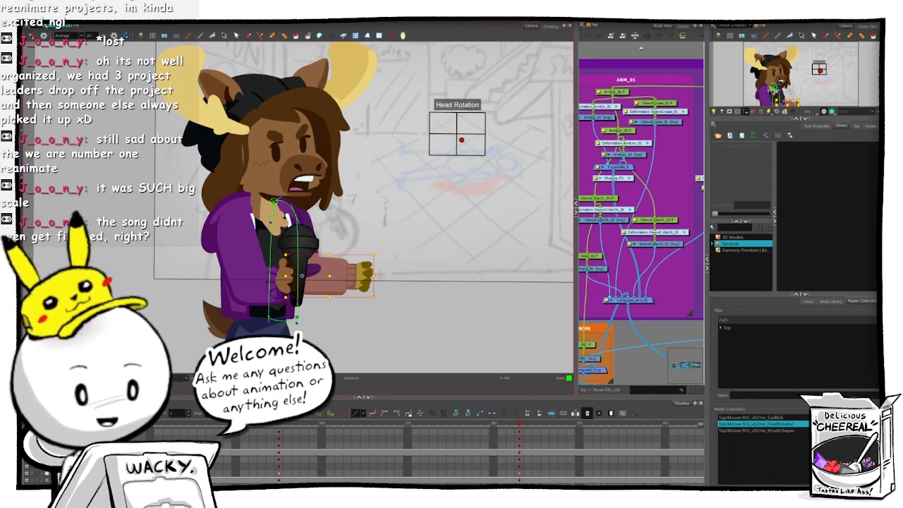
{"action": "left_click", "coordinate": [624, 331]}
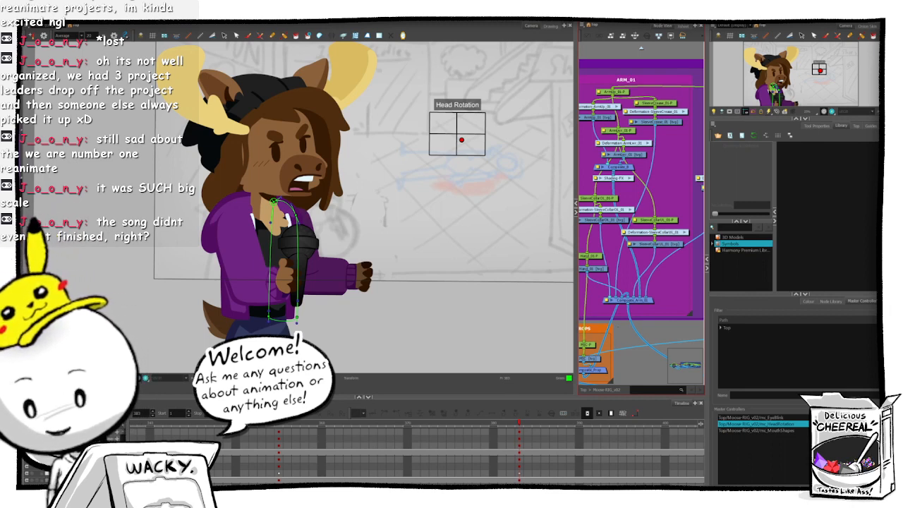
{"action": "mouse_move", "coordinate": [47, 270]}
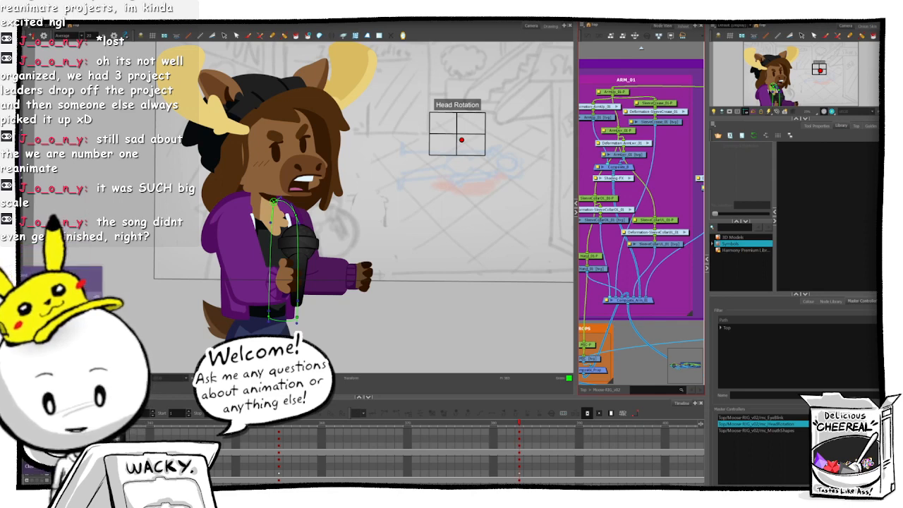
{"action": "left_click", "coordinate": [53, 440]}
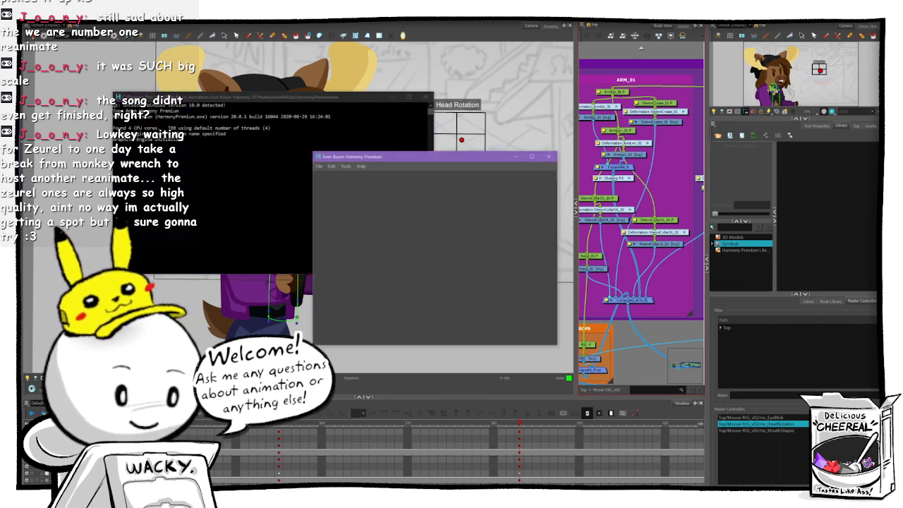
{"action": "left_click", "coordinate": [319, 166]}
{"action": "mouse_move", "coordinate": [368, 192]}
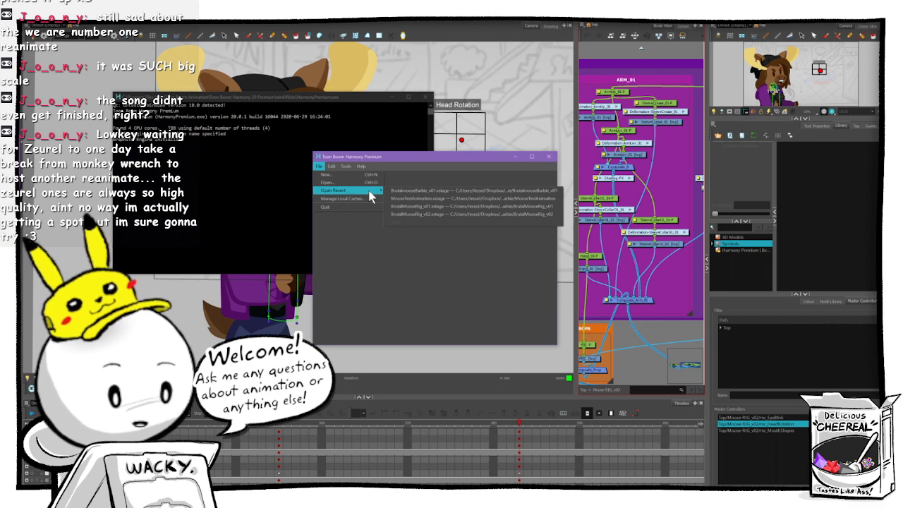
{"action": "left_click", "coordinate": [350, 182]}
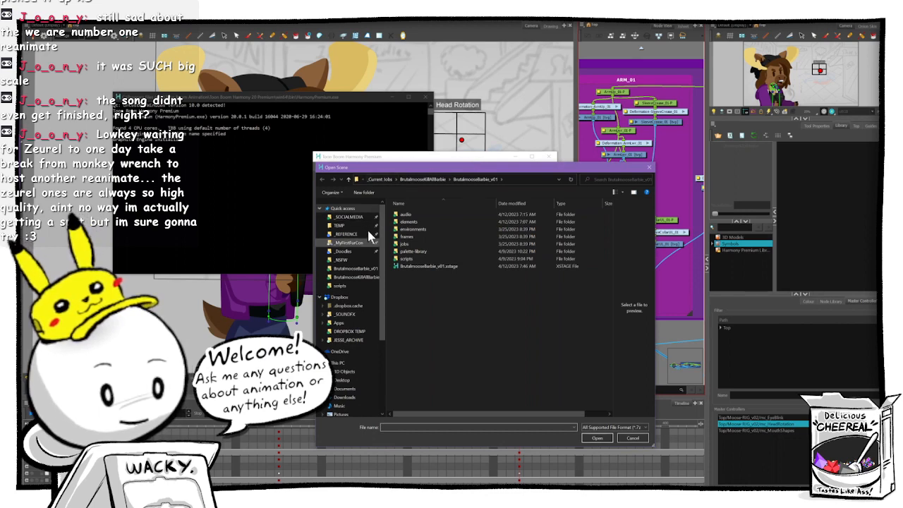
{"action": "left_click", "coordinate": [382, 179]}
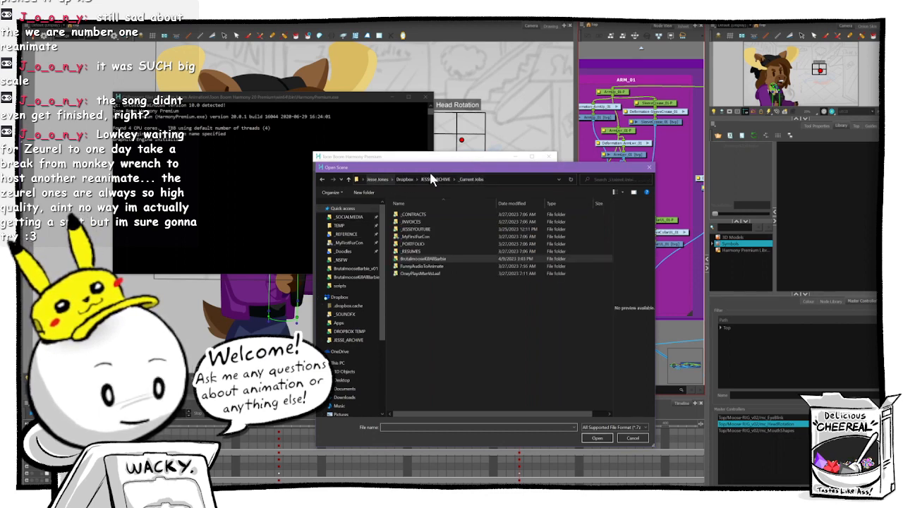
{"action": "left_click", "coordinate": [432, 182]}
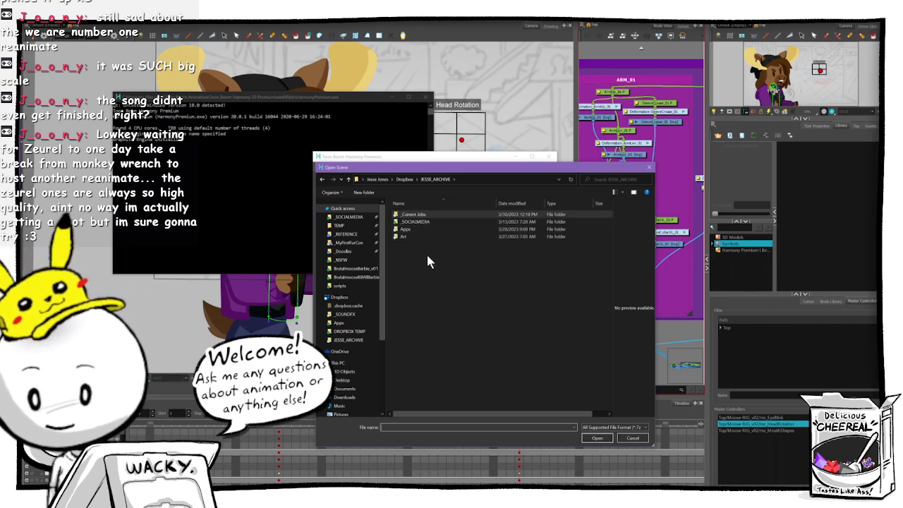
{"action": "left_click", "coordinate": [632, 439]}
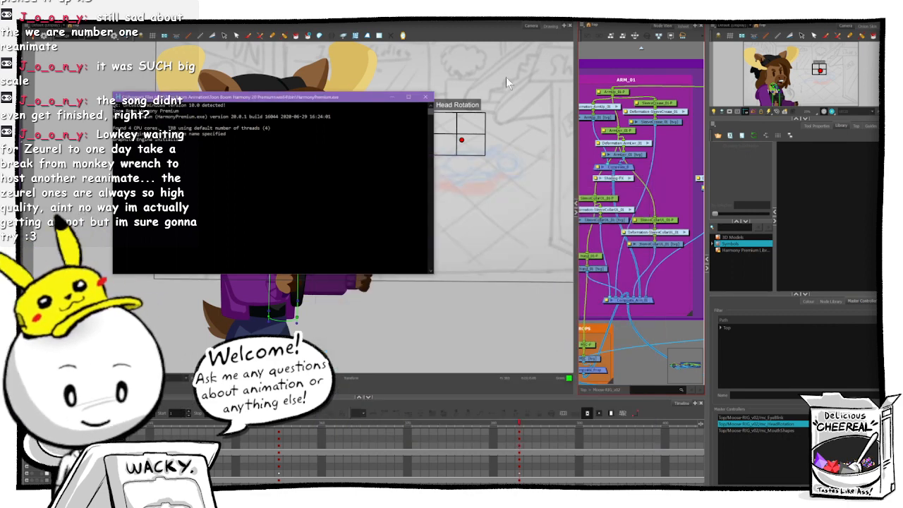
{"action": "left_click", "coordinate": [464, 34]}
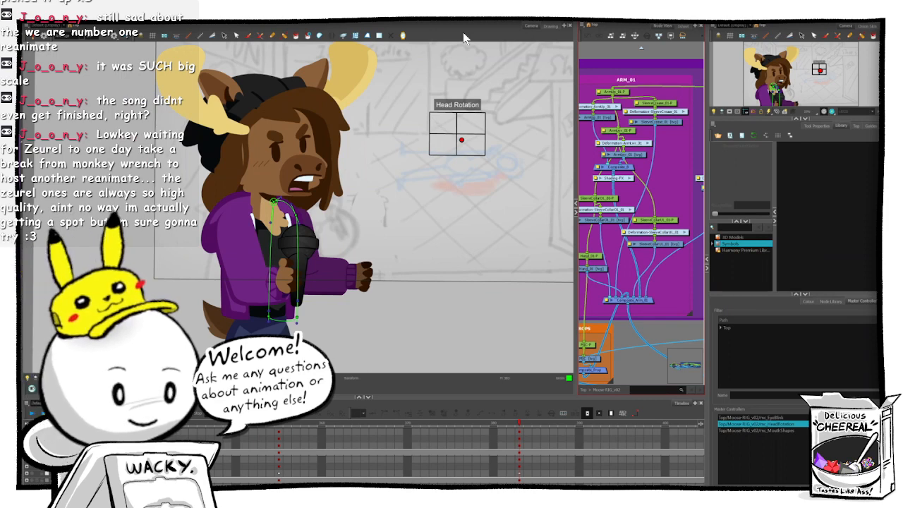
- Locate the outstretched arm's nodes in the ARM_02 group and inspect the layer properties of the ArmLwr_02-P and SleeveCollarOL_02-P pegs
{"action": "left_click", "coordinate": [338, 273]}
{"action": "left_click", "coordinate": [338, 274]}
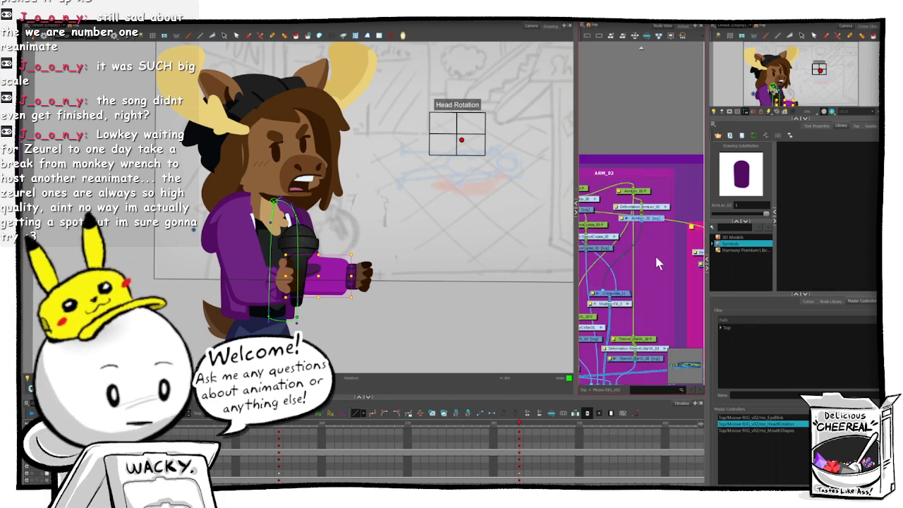
{"action": "left_click", "coordinate": [653, 268]}
{"action": "left_click_drag", "start_coordinate": [662, 276], "coordinate": [680, 229]}
{"action": "double_click", "coordinate": [645, 174]}
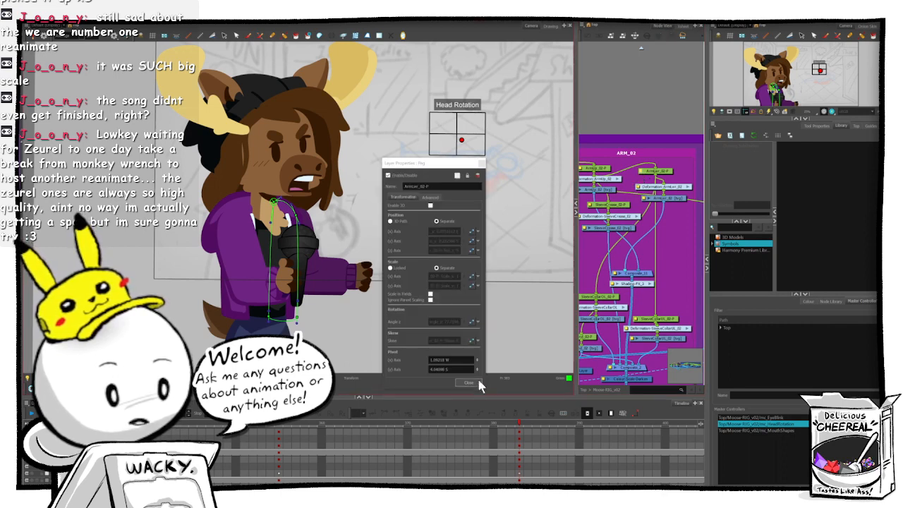
{"action": "left_click", "coordinate": [474, 381]}
{"action": "left_click_drag", "start_coordinate": [617, 278], "coordinate": [650, 257]}
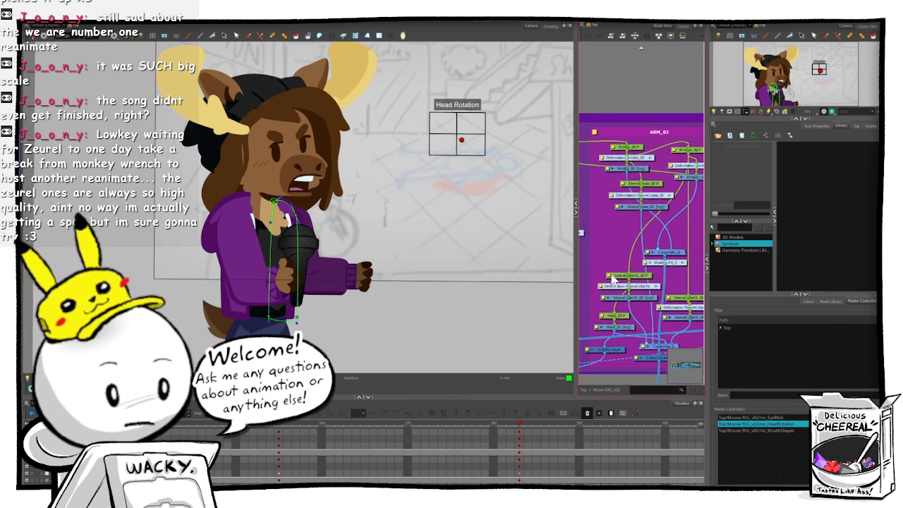
{"action": "left_click", "coordinate": [610, 276]}
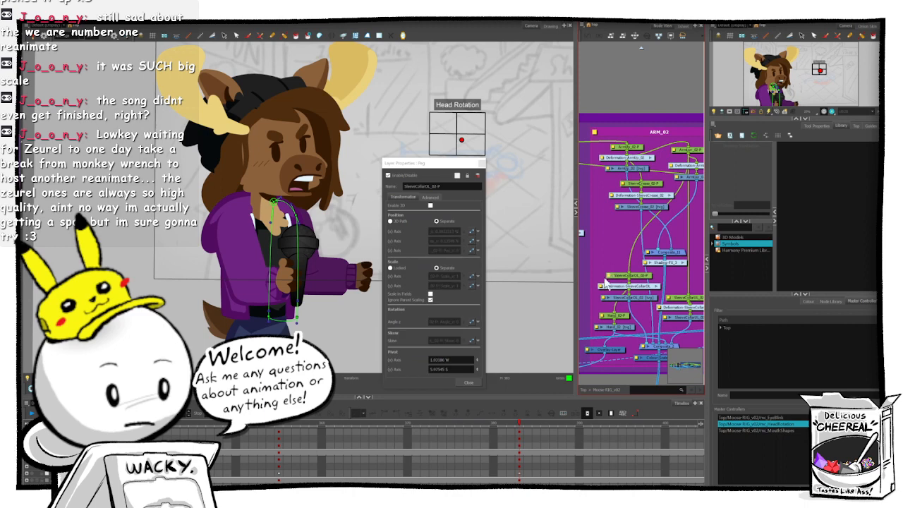
- Inspect the transformation properties of the ARM_02 sleeve collar, hand and sleeve crease pegs
{"action": "left_click", "coordinate": [479, 381]}
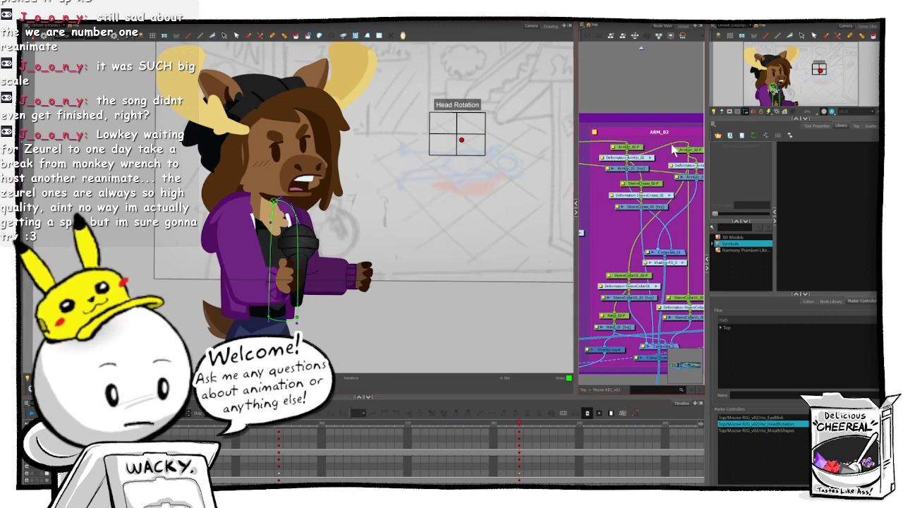
{"action": "double_click", "coordinate": [612, 278]}
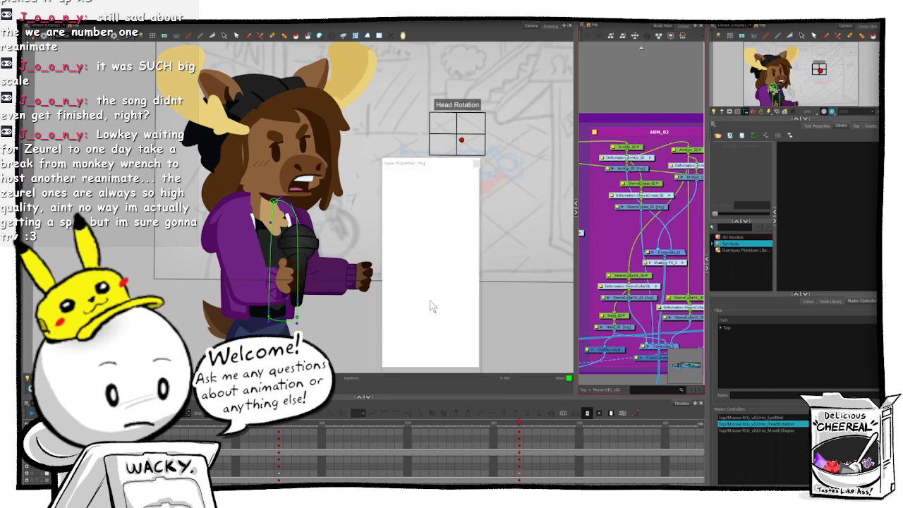
{"action": "left_click", "coordinate": [472, 383]}
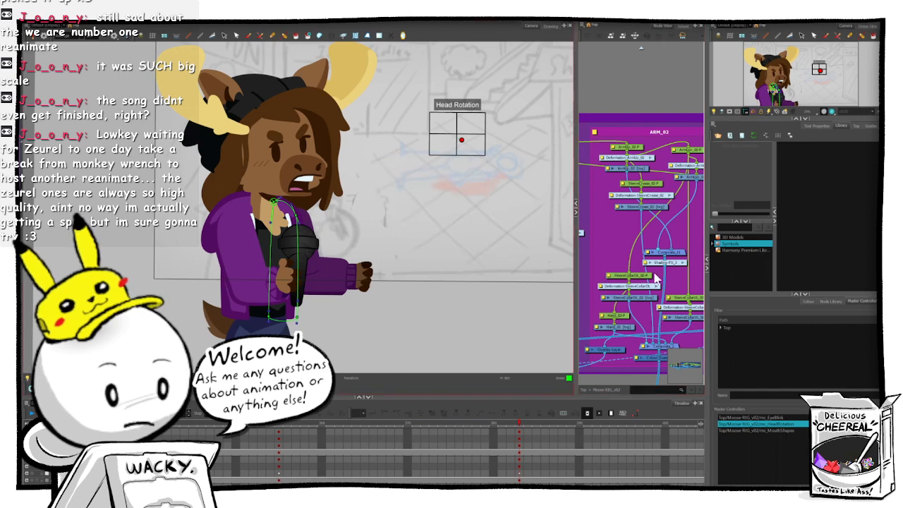
{"action": "double_click", "coordinate": [608, 316]}
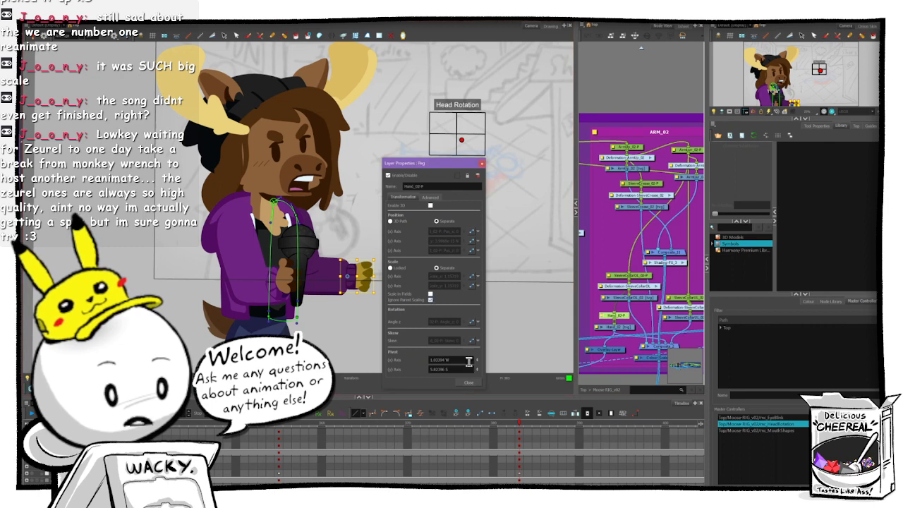
{"action": "left_click", "coordinate": [468, 384]}
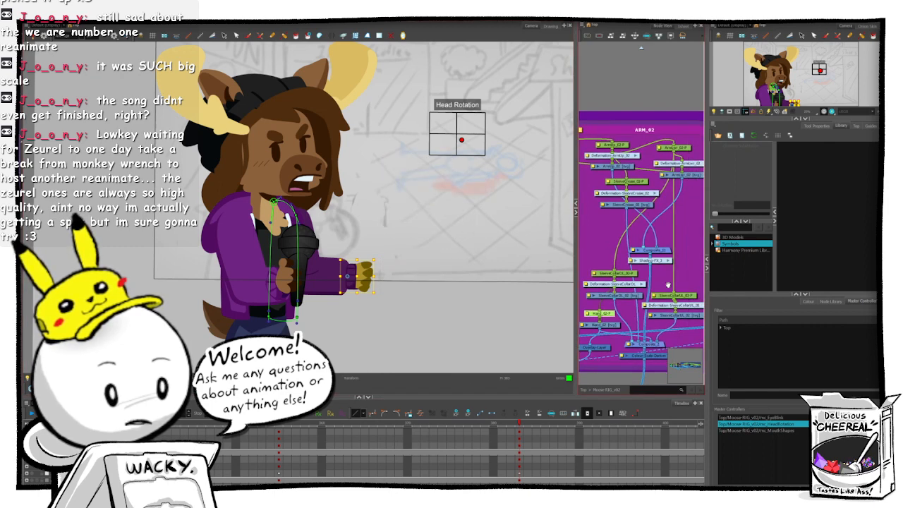
{"action": "double_click", "coordinate": [655, 302]}
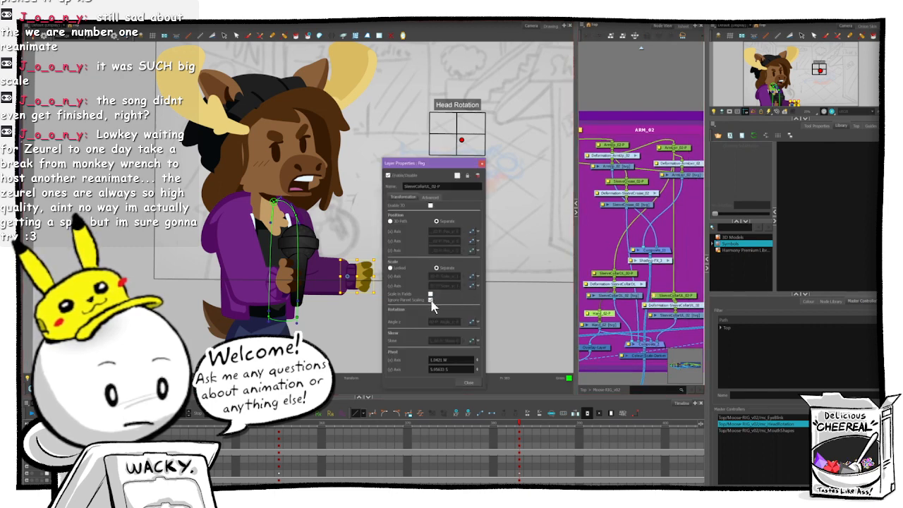
{"action": "left_click", "coordinate": [472, 382]}
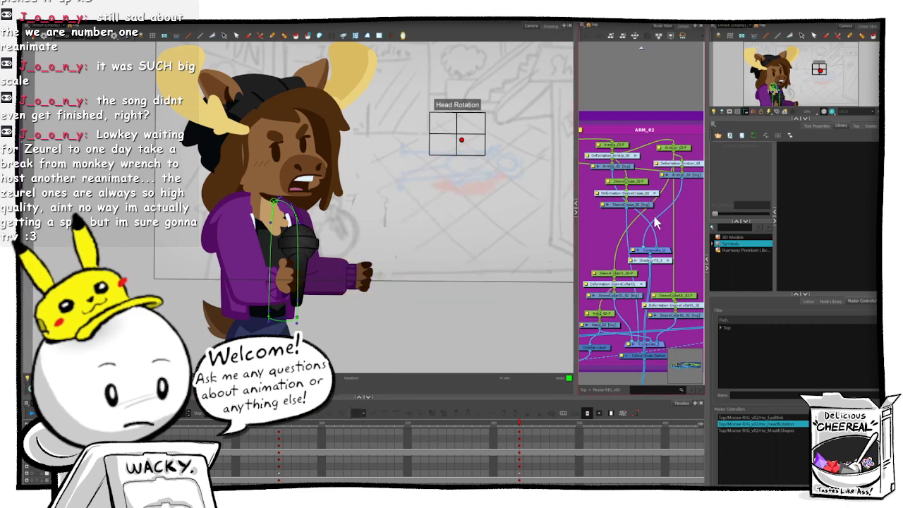
{"action": "double_click", "coordinate": [635, 183]}
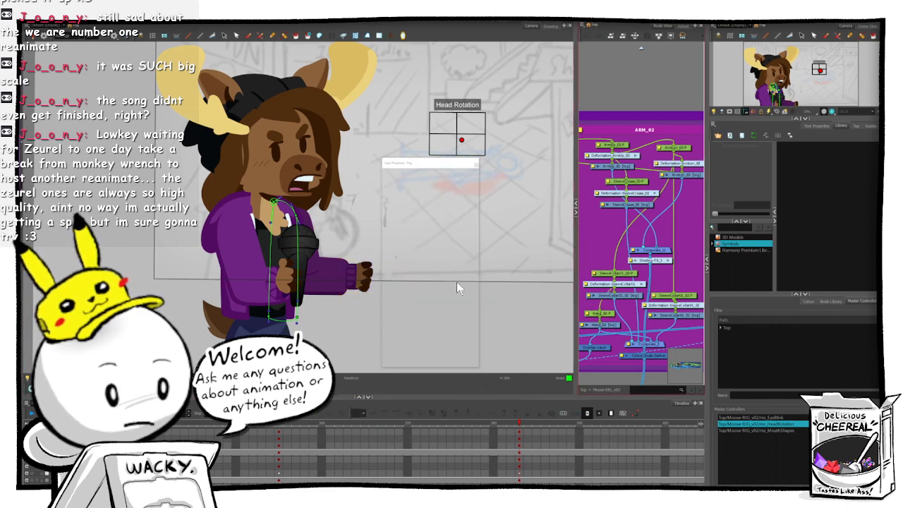
{"action": "left_click", "coordinate": [470, 383]}
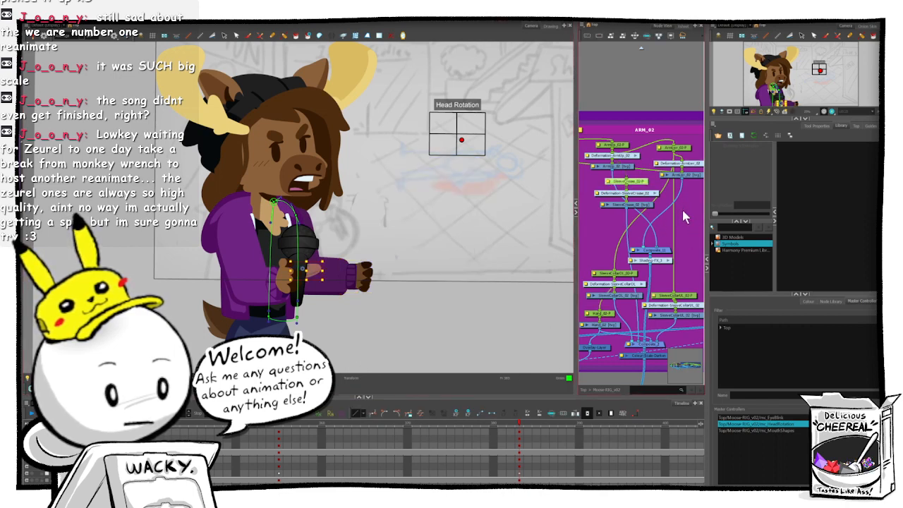
- Try nudging the ARM_02 lower-arm peg to a different depth relative to the microphone
{"action": "left_click", "coordinate": [683, 149]}
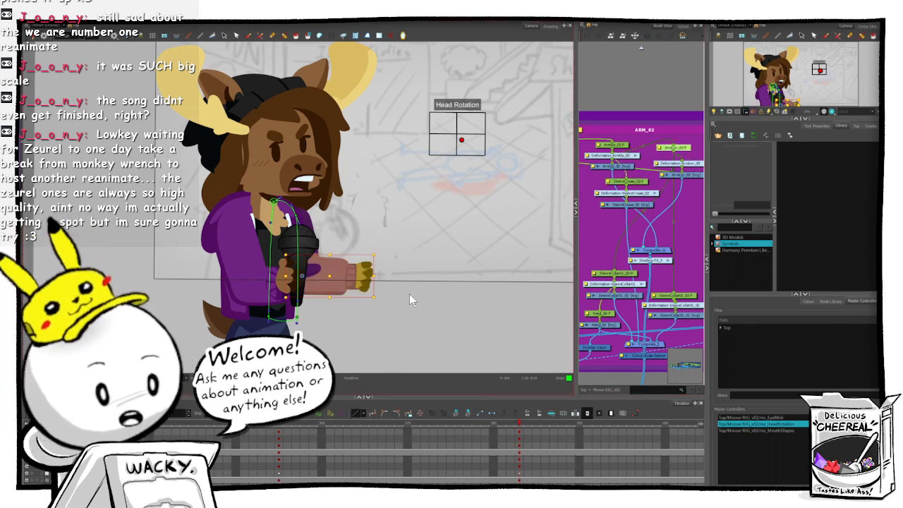
{"action": "key", "text": "alt+Down"}
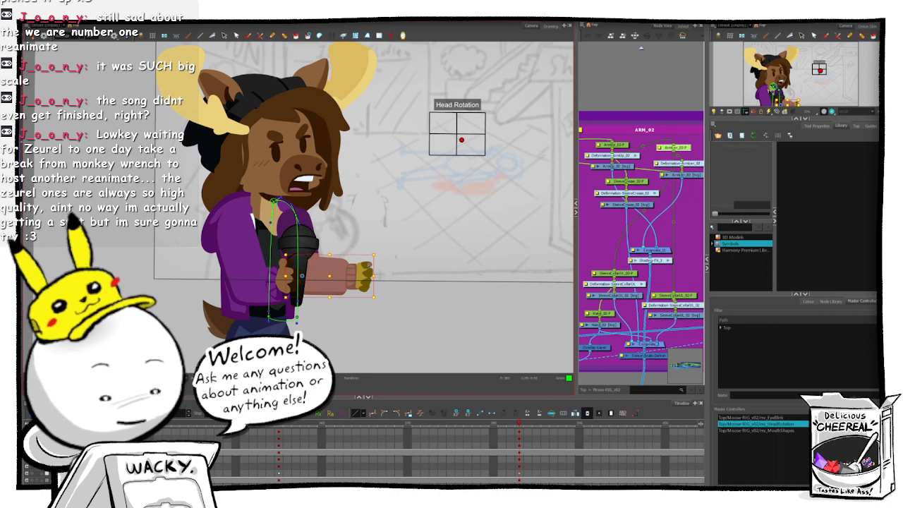
{"action": "left_click", "coordinate": [647, 94]}
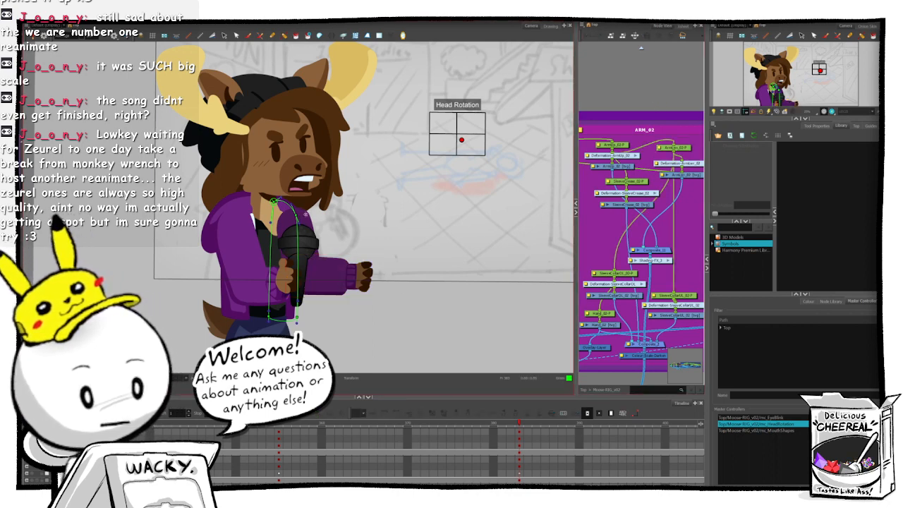
- Compare the ARM_02 upper-arm and lower-arm selections and try another depth nudge on the lower-arm peg
{"action": "left_click", "coordinate": [305, 215]}
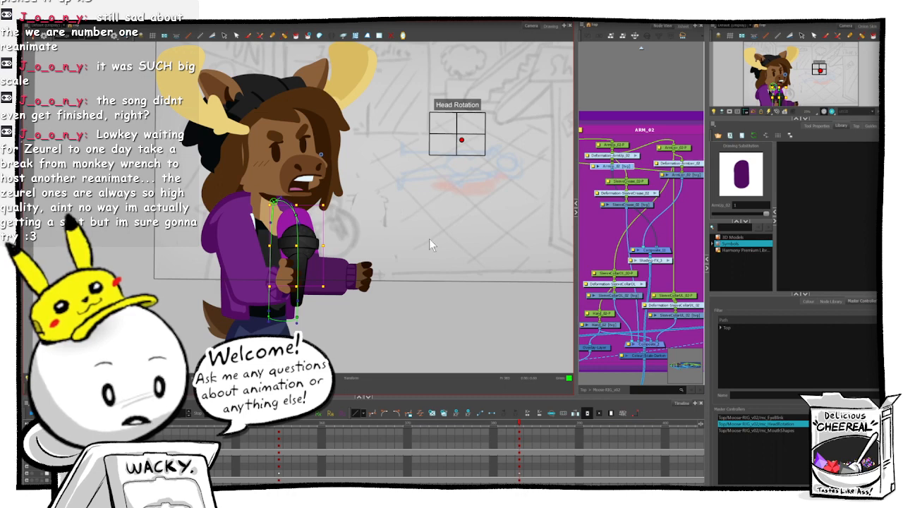
{"action": "left_click", "coordinate": [622, 145]}
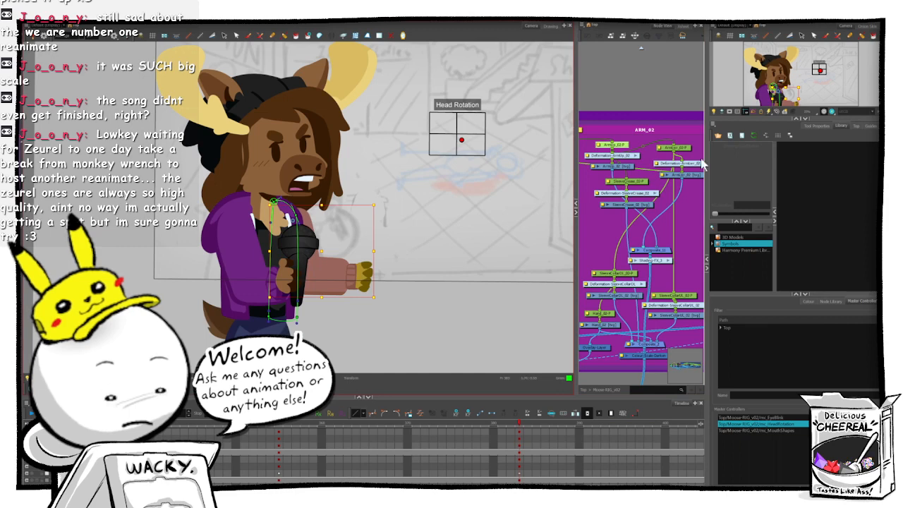
{"action": "left_click", "coordinate": [676, 147]}
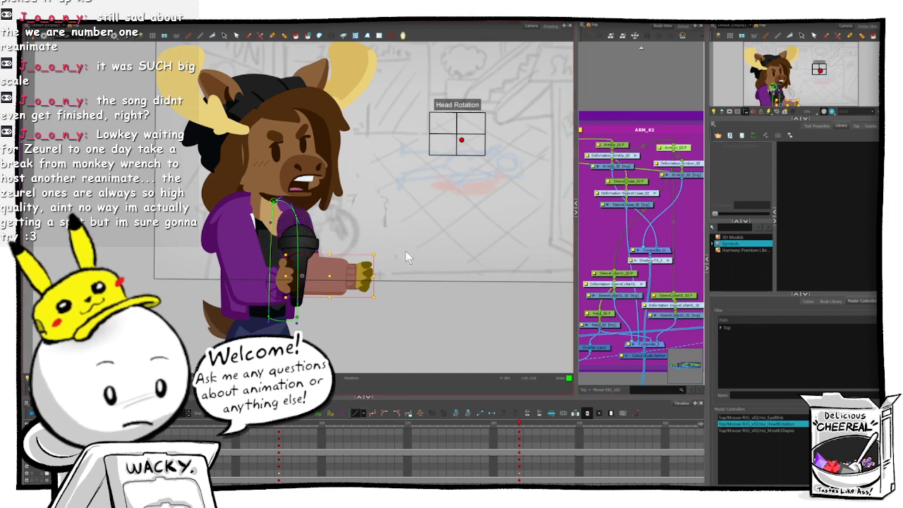
{"action": "key", "text": "alt+Down"}
{"action": "left_click", "coordinate": [623, 146]}
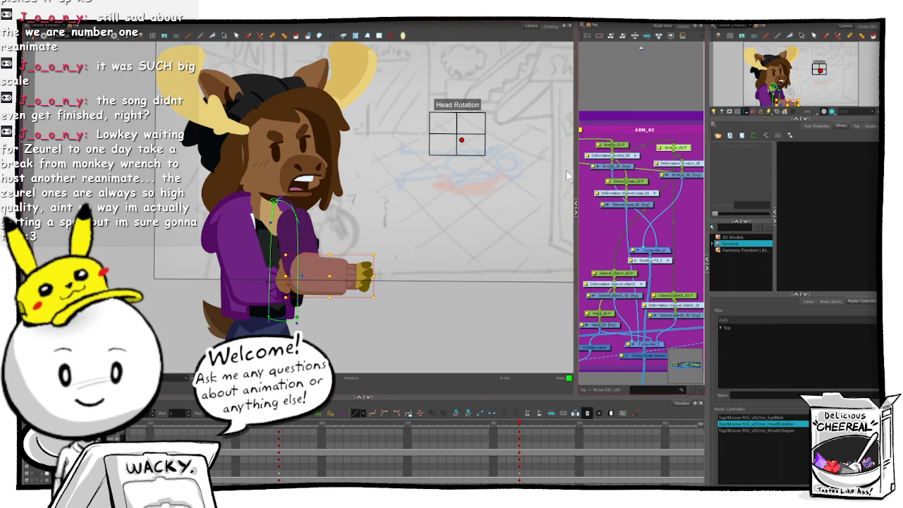
- Try nudging the ARM_02 upper-arm peg back and forth in depth against the microphone and torso
{"action": "key", "text": "alt+Up"}
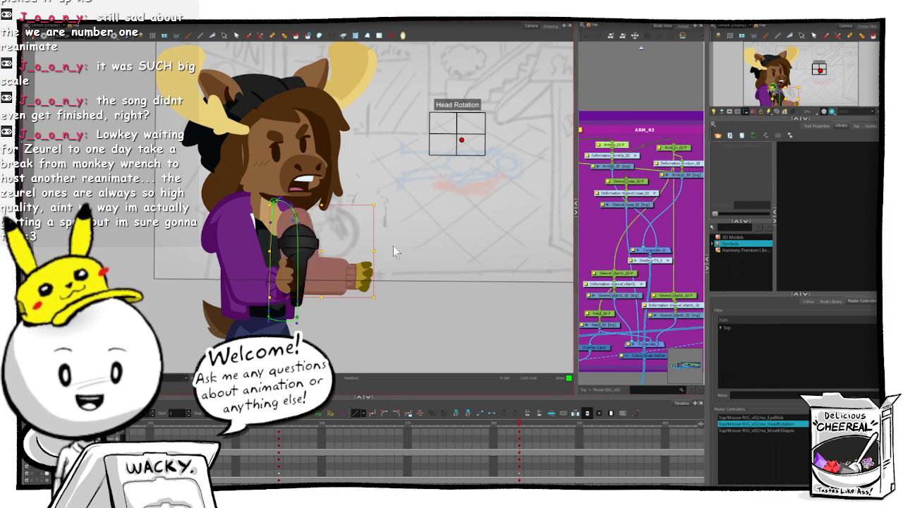
{"action": "key", "text": "alt+Up"}
{"action": "key", "text": "alt+Down"}
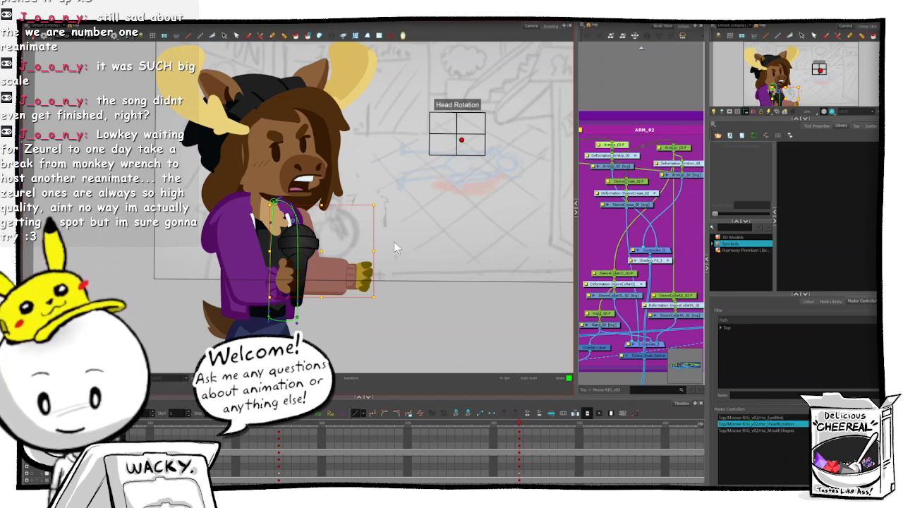
{"action": "key", "text": "alt+Up"}
{"action": "key", "text": "alt+Down"}
{"action": "key", "text": "alt+Down"}
{"action": "key", "text": "alt+Down"}
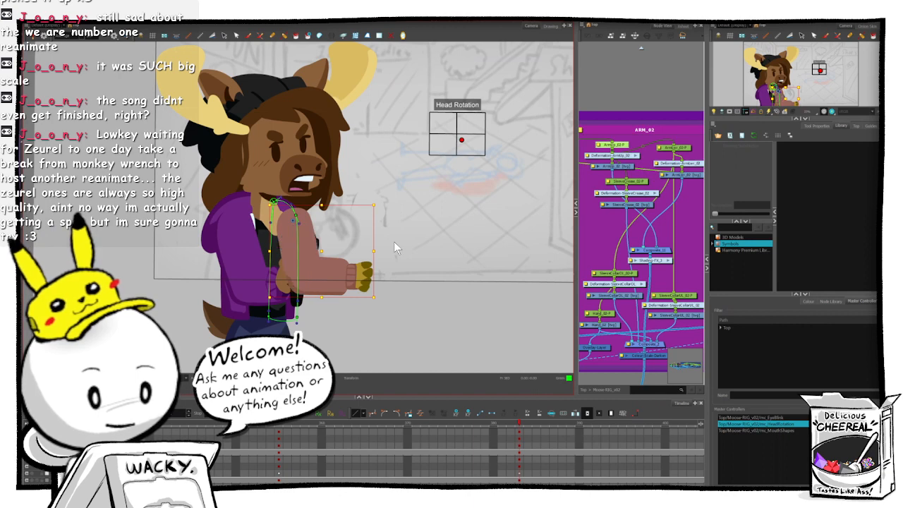
- Step through the parent and child layers of the ARM_02 arm while testing a further depth nudge
{"action": "key", "text": "shift+b"}
{"action": "key", "text": "alt+Up"}
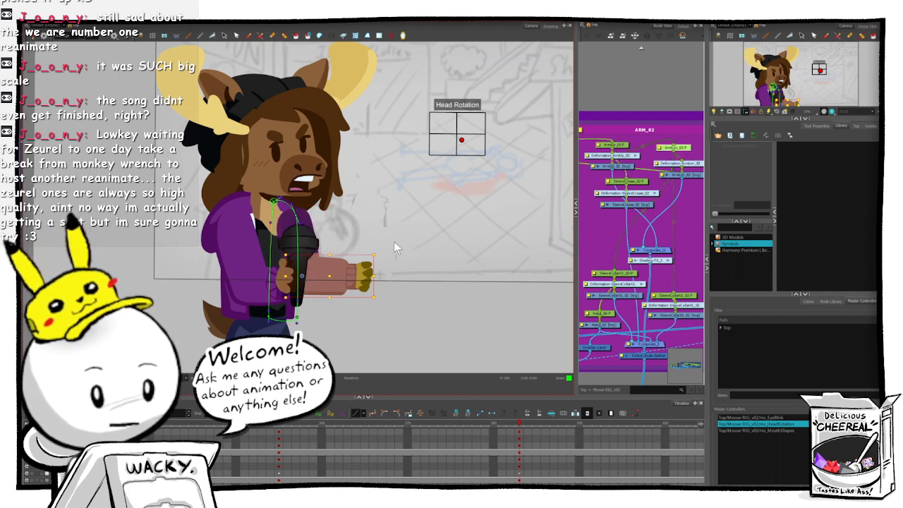
{"action": "key", "text": "b"}
{"action": "key", "text": "shift+b"}
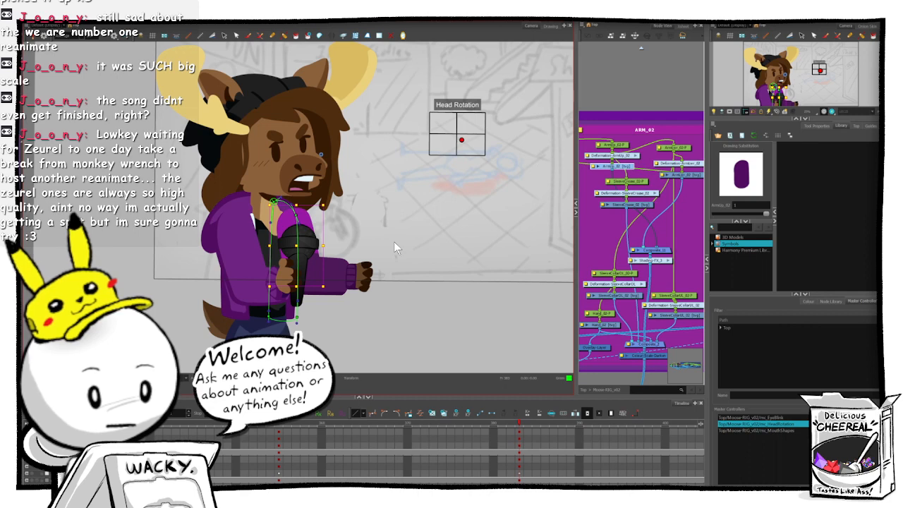
{"action": "key", "text": "b"}
{"action": "key", "text": "b"}
{"action": "key", "text": "b"}
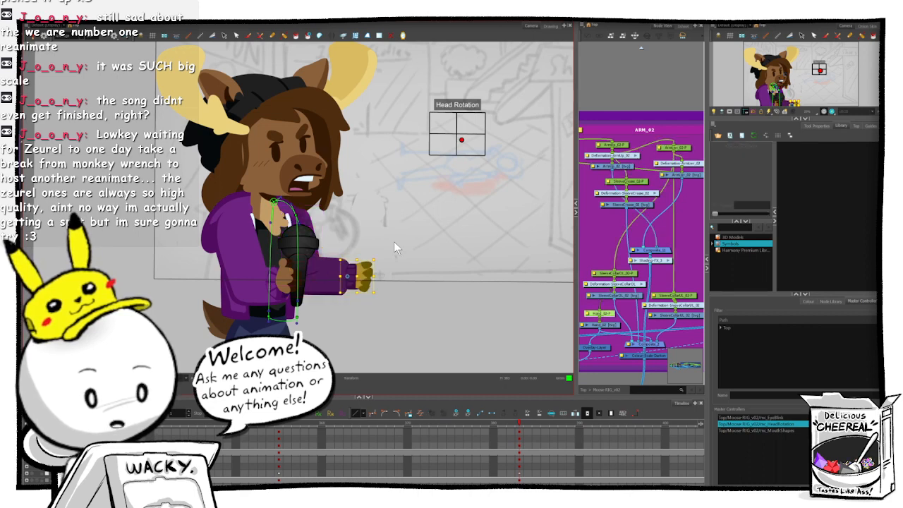
{"action": "key", "text": "shift+b"}
- Undo the depth nudges made on the ARM_02 arm pegs
{"action": "key", "text": "ctrl+z"}
{"action": "key", "text": "ctrl+z"}
{"action": "key", "text": "ctrl+z"}
{"action": "key", "text": "ctrl+z"}
{"action": "key", "text": "ctrl+z"}
{"action": "key", "text": "ctrl+z"}
{"action": "key", "text": "ctrl+z"}
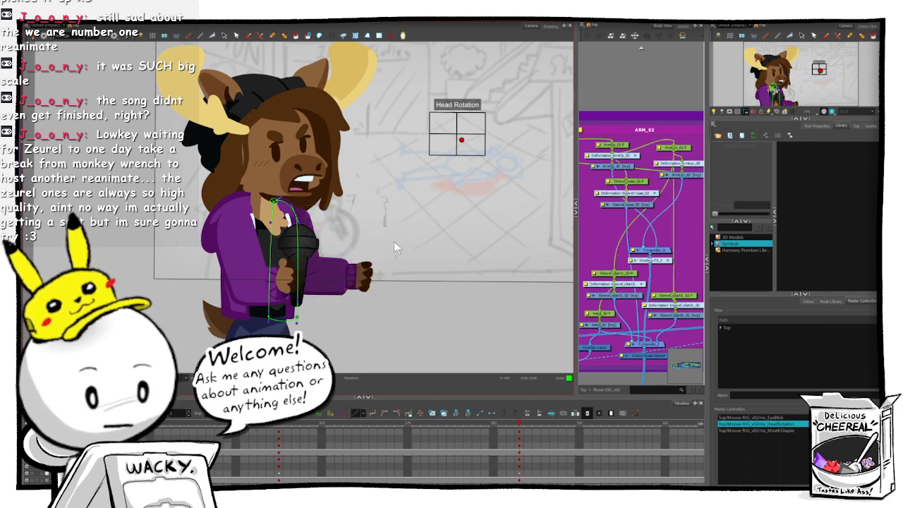
- Step through the ARM_02 arm hierarchy again and undo the remaining arm changes
{"action": "key", "text": "shift+b"}
{"action": "key", "text": "shift+b"}
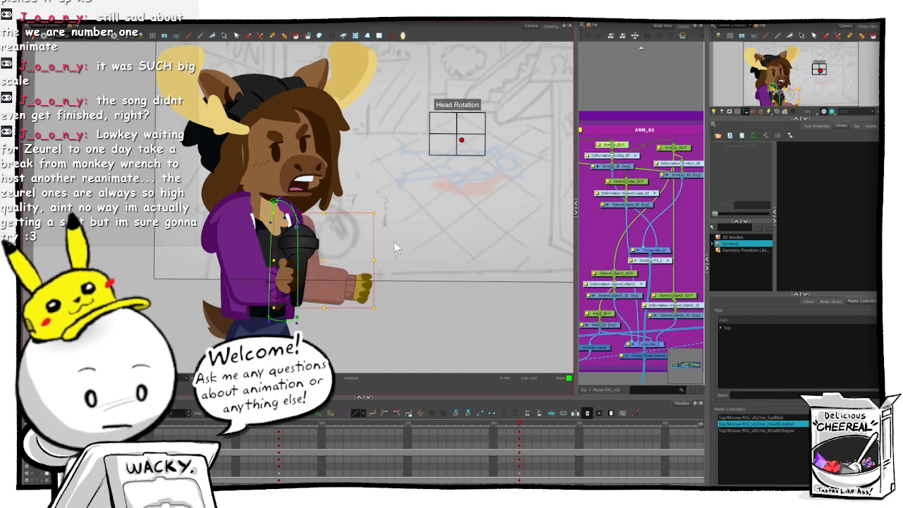
{"action": "key", "text": "b"}
{"action": "key", "text": "b"}
{"action": "key", "text": "ctrl+z"}
{"action": "key", "text": "ctrl+z"}
{"action": "key", "text": "ctrl+z"}
{"action": "key", "text": "ctrl+z"}
{"action": "key", "text": "ctrl+z"}
{"action": "key", "text": "ctrl+z"}
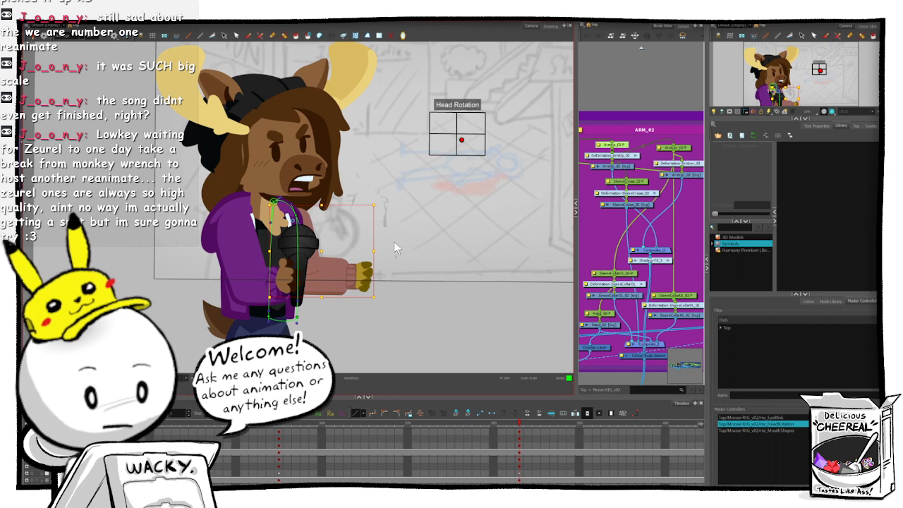
{"action": "key", "text": "ctrl+z"}
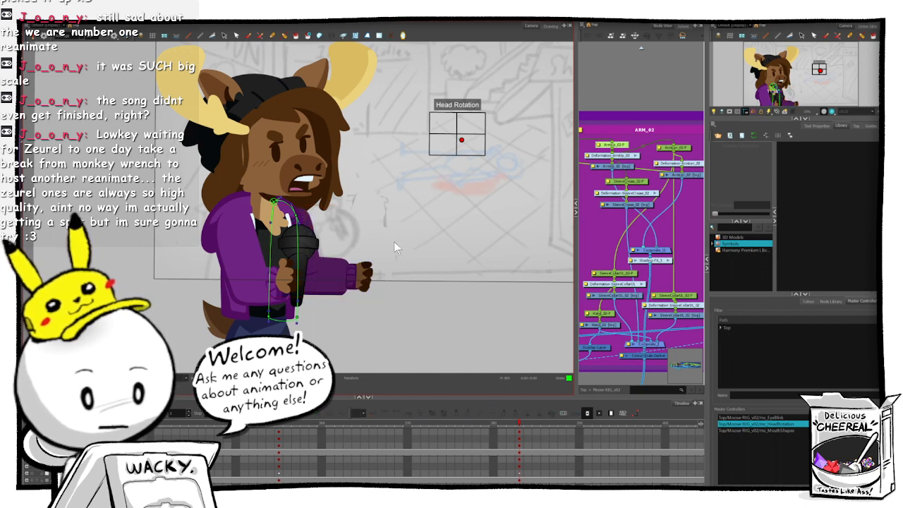
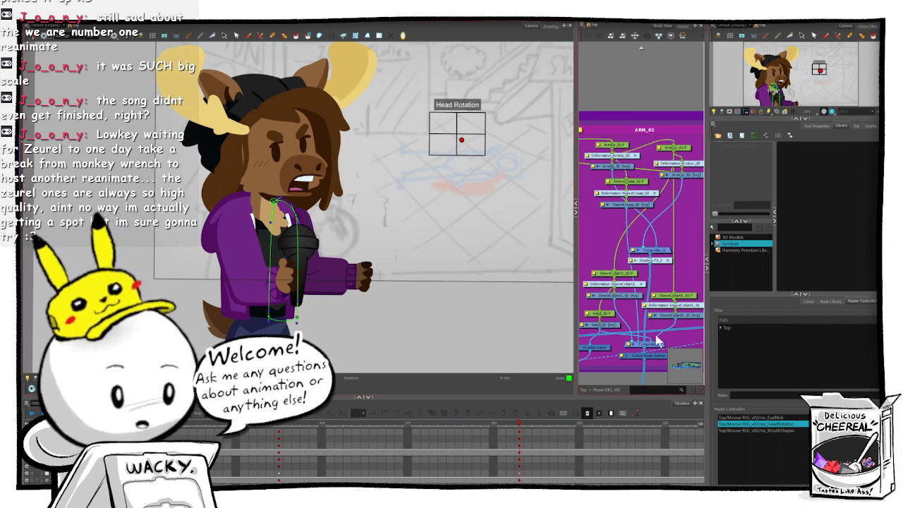
- Trace the ARM_02 composite's output connection to the main moose composite and examine the ARM_01 and props connections
{"action": "scroll", "coordinate": [660, 339], "scroll_direction": "down", "scroll_amount": 5}
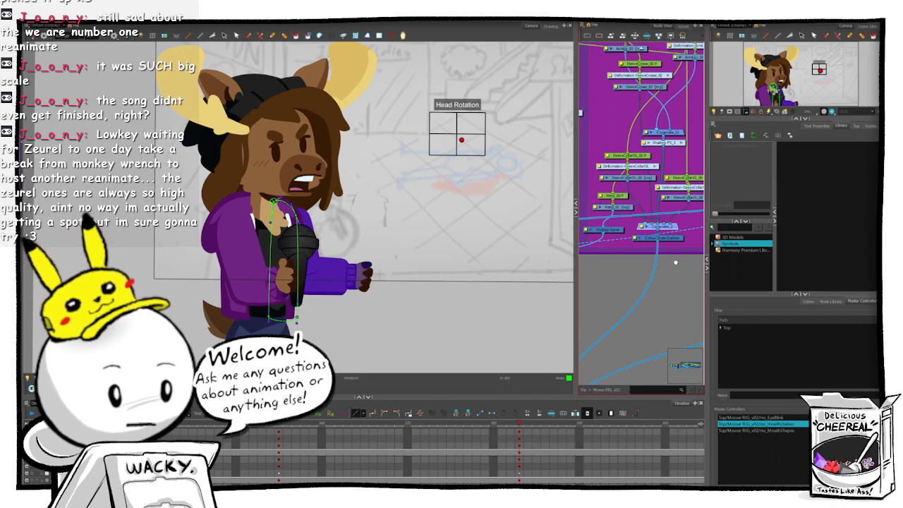
{"action": "left_click_drag", "start_coordinate": [676, 263], "coordinate": [662, 259]}
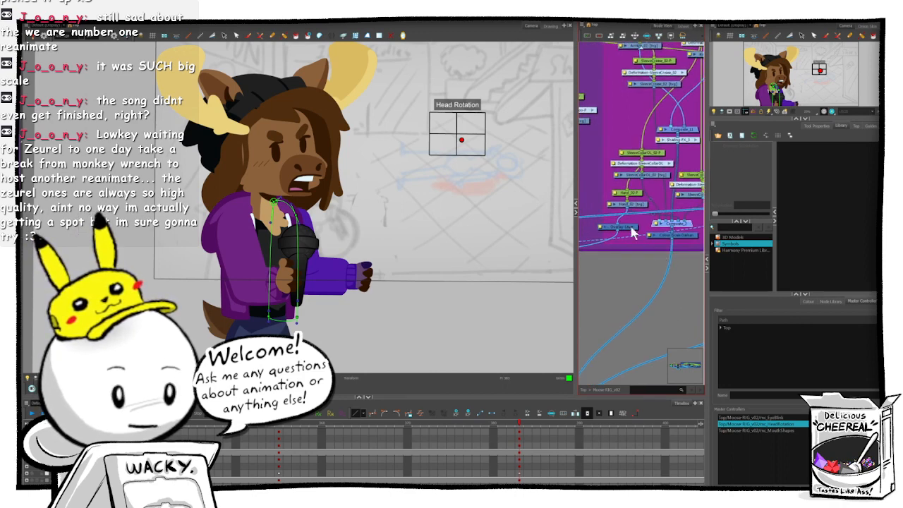
{"action": "left_click", "coordinate": [690, 235]}
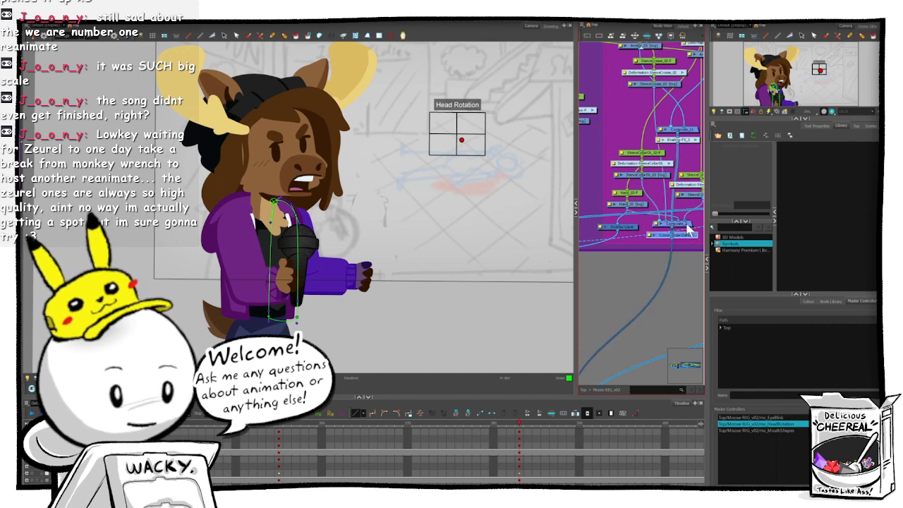
{"action": "left_click", "coordinate": [687, 230]}
{"action": "left_click", "coordinate": [687, 235]}
{"action": "left_click_drag", "start_coordinate": [636, 333], "coordinate": [658, 276]}
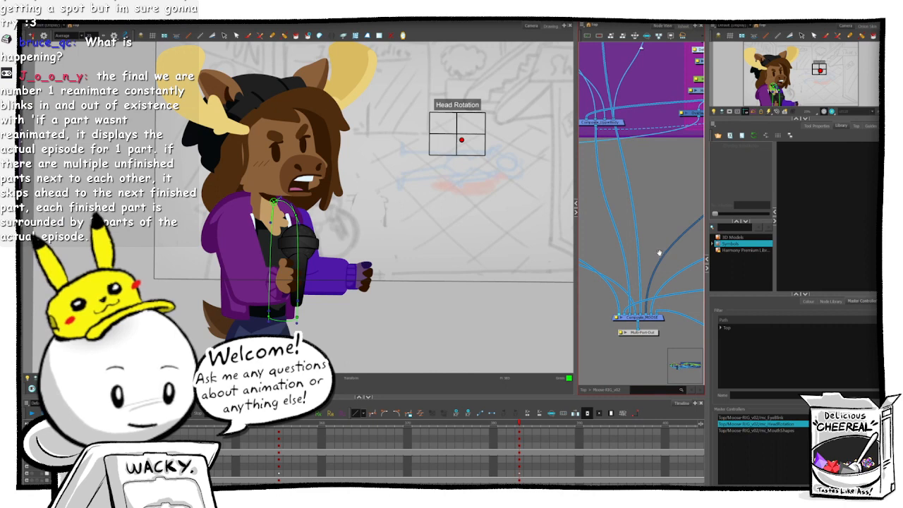
{"action": "left_click_drag", "start_coordinate": [675, 245], "coordinate": [740, 274]}
{"action": "left_click_drag", "start_coordinate": [639, 247], "coordinate": [714, 265]}
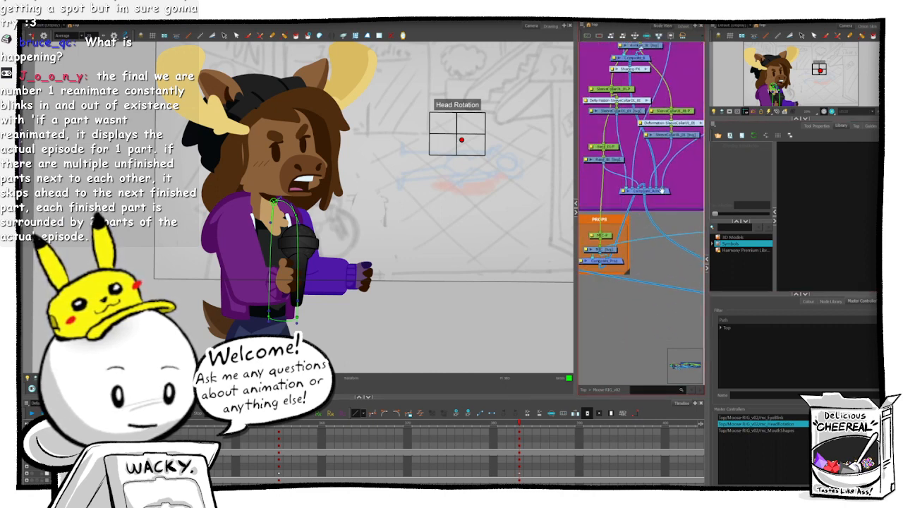
{"action": "left_click_drag", "start_coordinate": [666, 238], "coordinate": [644, 240]}
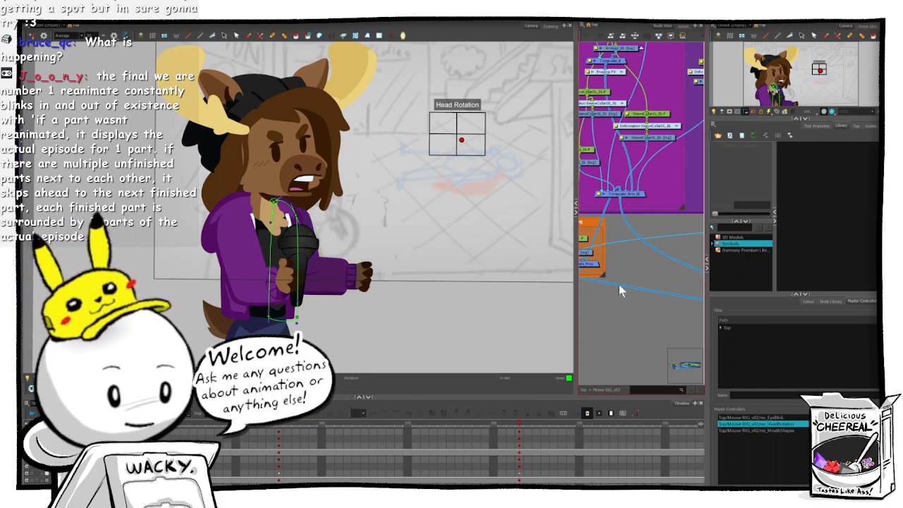
- Select the outstretched arm, bring the ARM_02 group into the node view, and check the arm's layering in render view
{"action": "scroll", "coordinate": [436, 303], "scroll_direction": "right", "scroll_amount": 4}
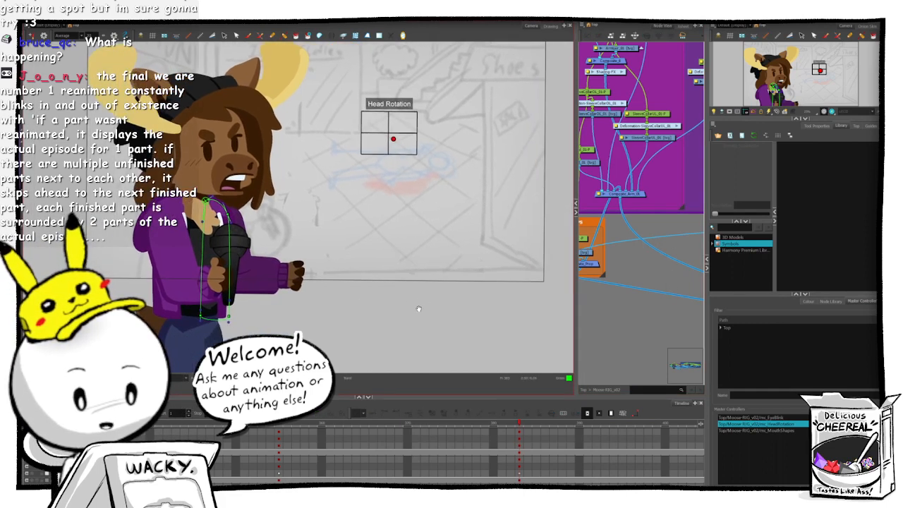
{"action": "left_click", "coordinate": [269, 273]}
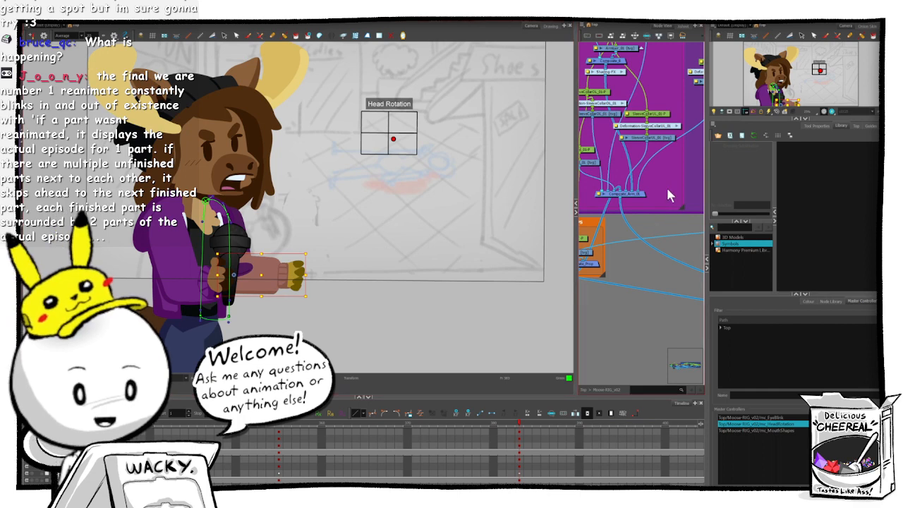
{"action": "scroll", "coordinate": [668, 185], "scroll_direction": "down", "scroll_amount": 1}
{"action": "left_click_drag", "start_coordinate": [628, 143], "coordinate": [282, 240]}
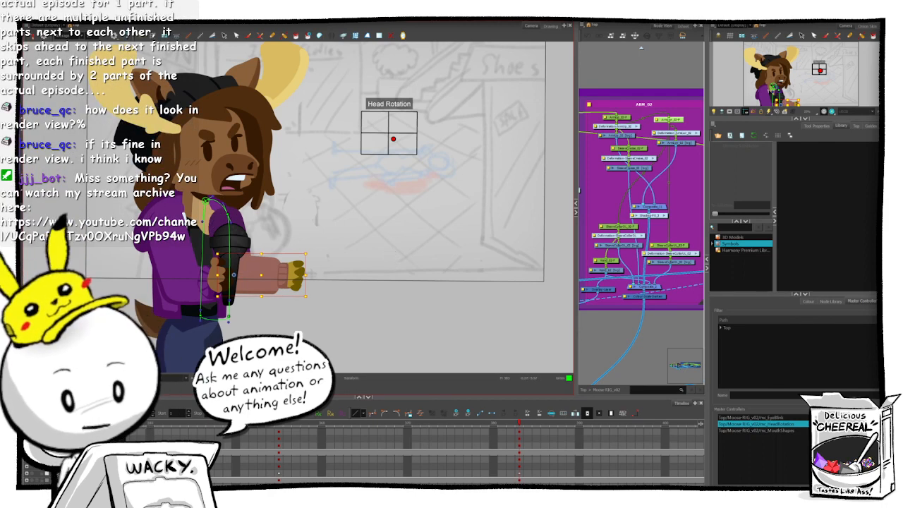
{"action": "left_click", "coordinate": [144, 378]}
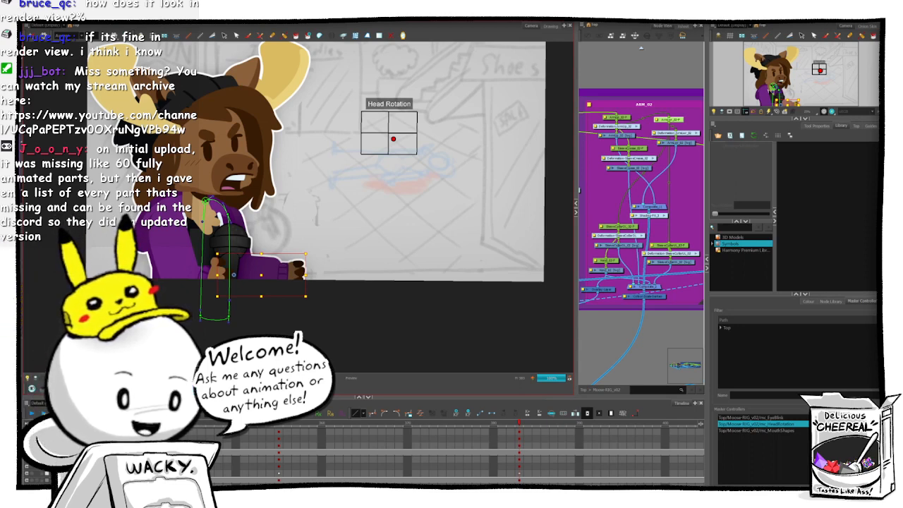
{"action": "left_click", "coordinate": [137, 378]}
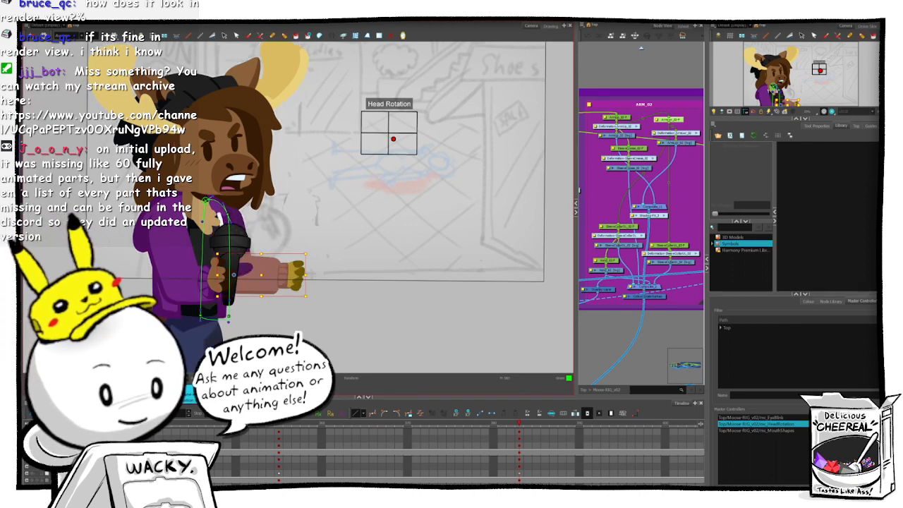
{"action": "left_click", "coordinate": [549, 339]}
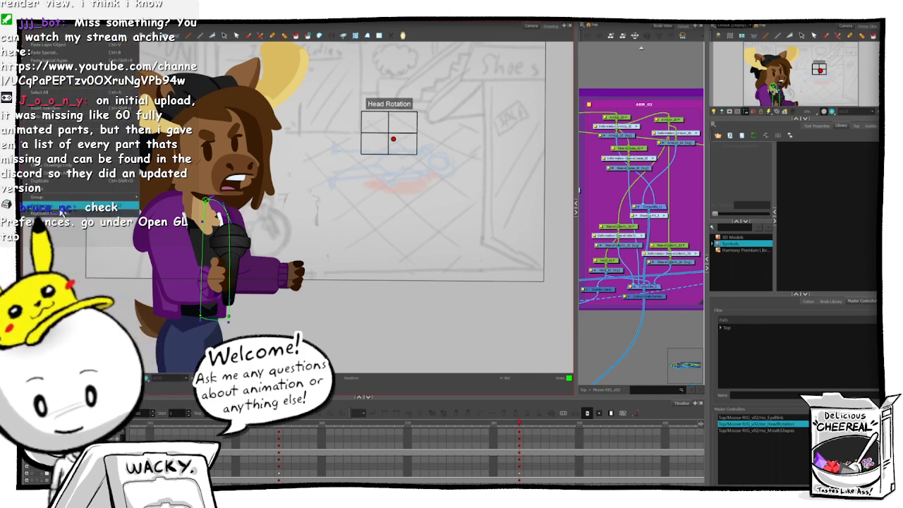
- Enable composite passthrough for all effects in the OpenGL preferences
{"action": "key", "text": "ctrl+u"}
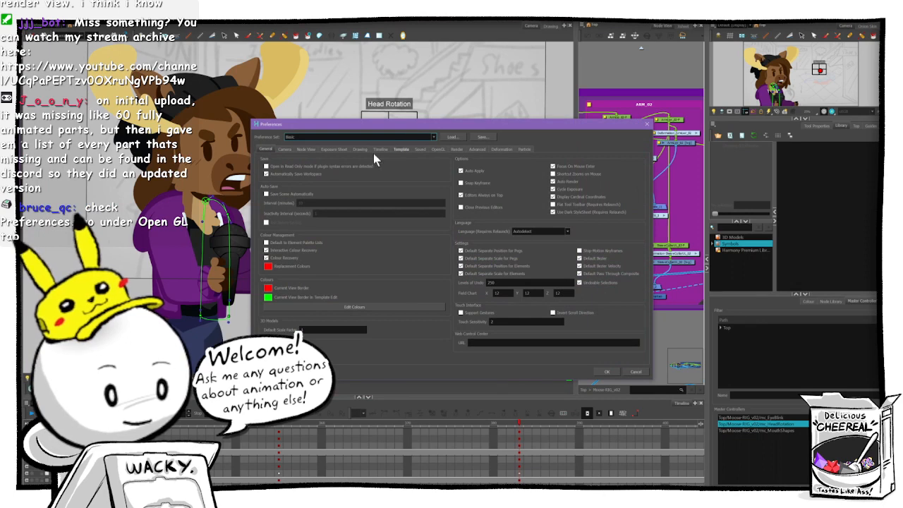
{"action": "left_click", "coordinate": [439, 149]}
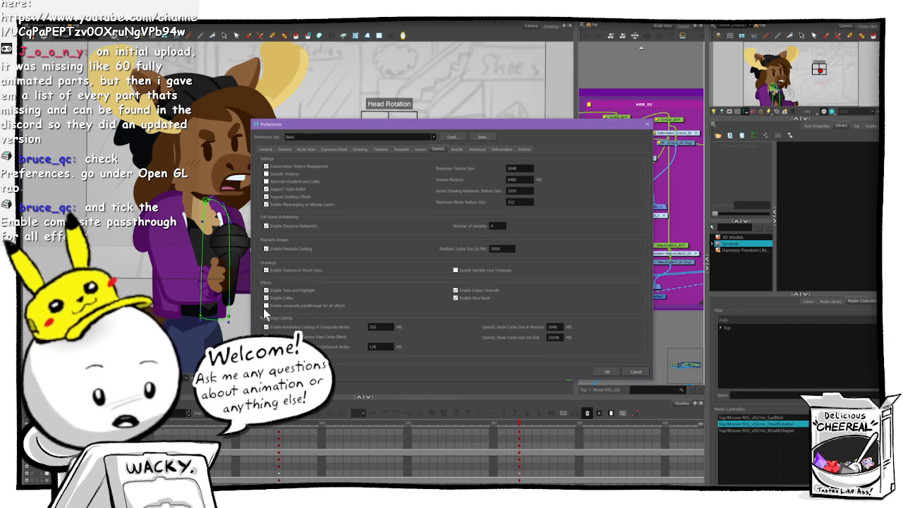
{"action": "left_click", "coordinate": [305, 308]}
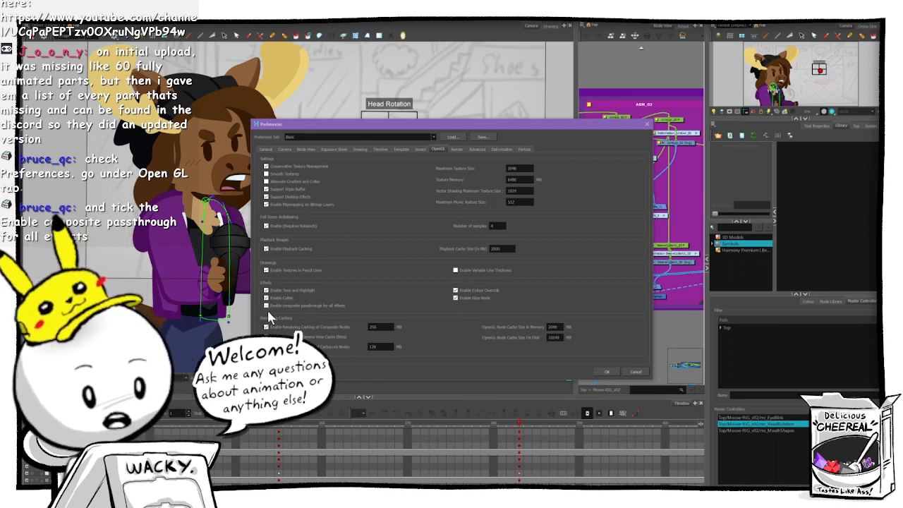
{"action": "left_click", "coordinate": [609, 372]}
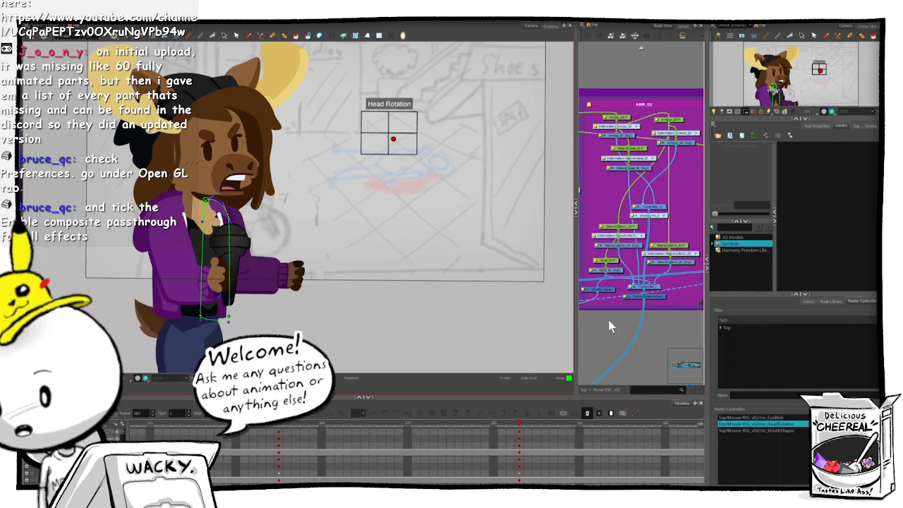
- Check the outstretched arm's selection and clear the sleeve crease drawing beside the microphone
{"action": "left_click", "coordinate": [672, 121]}
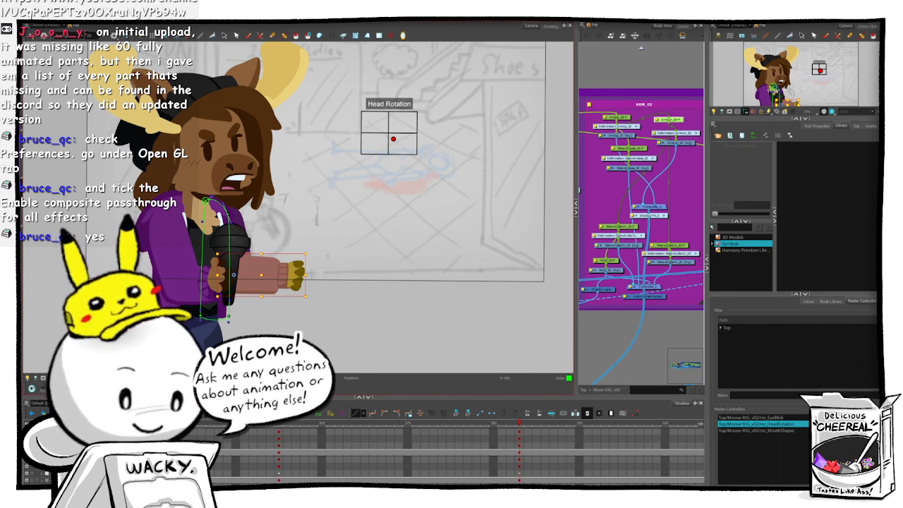
{"action": "key", "text": "Escape"}
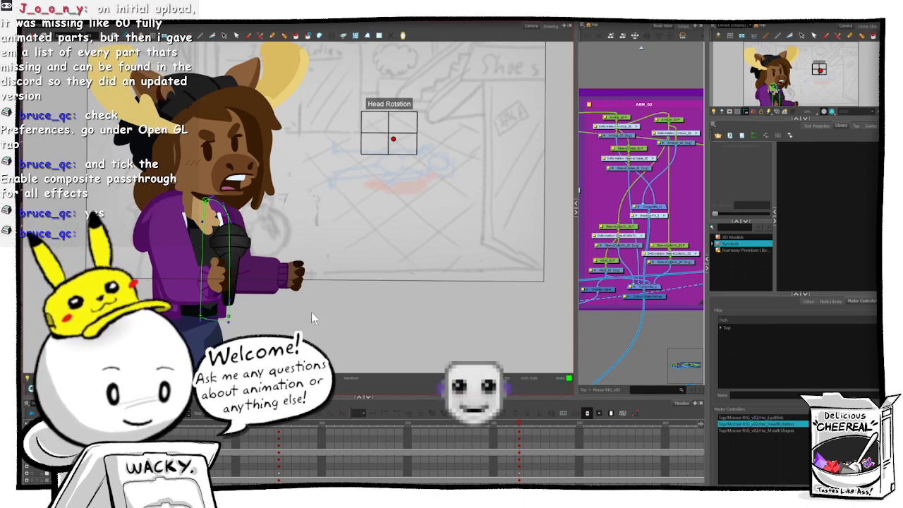
{"action": "left_click_drag", "start_coordinate": [250, 274], "coordinate": [264, 276]}
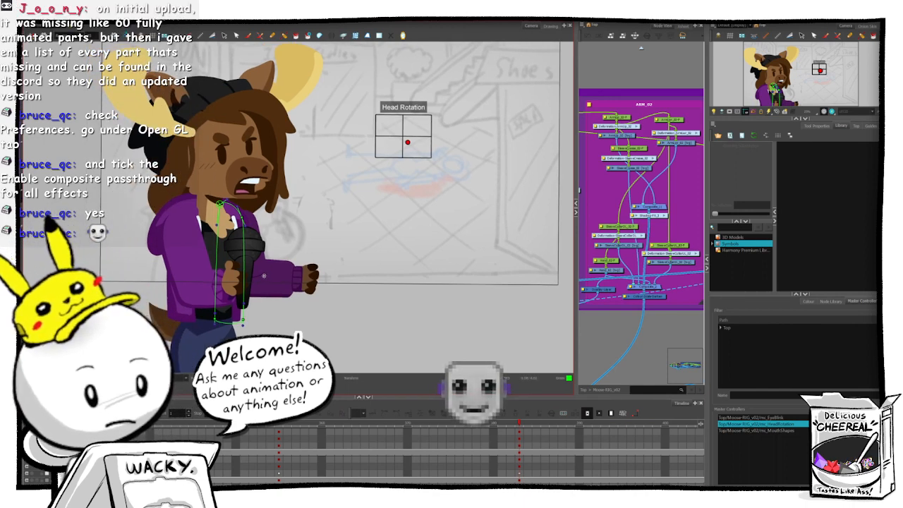
{"action": "left_click", "coordinate": [264, 276]}
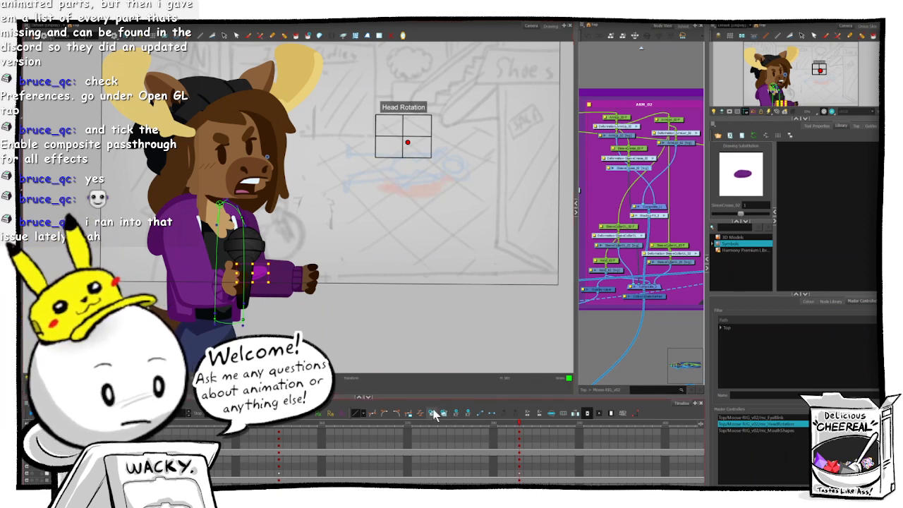
{"action": "left_click", "coordinate": [657, 327]}
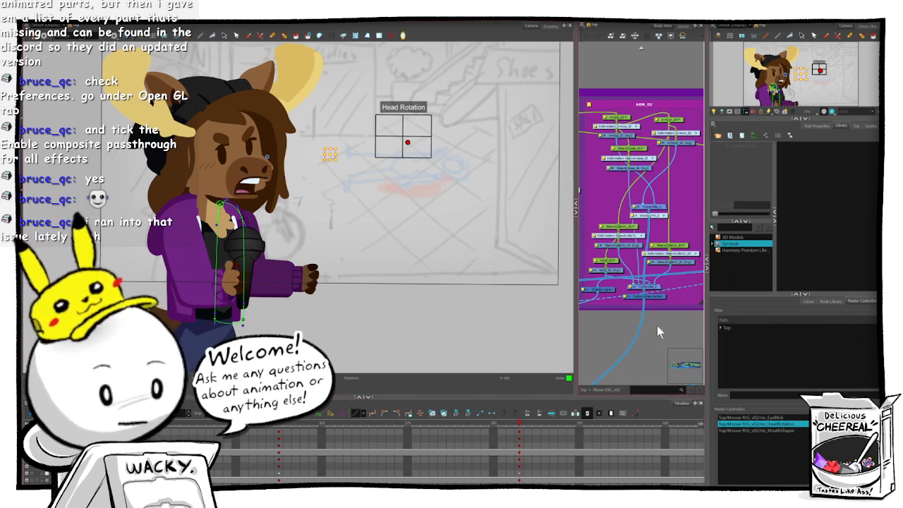
- Nudge the outstretched arm's forearm sleeve slightly back in depth
{"action": "left_click", "coordinate": [276, 276]}
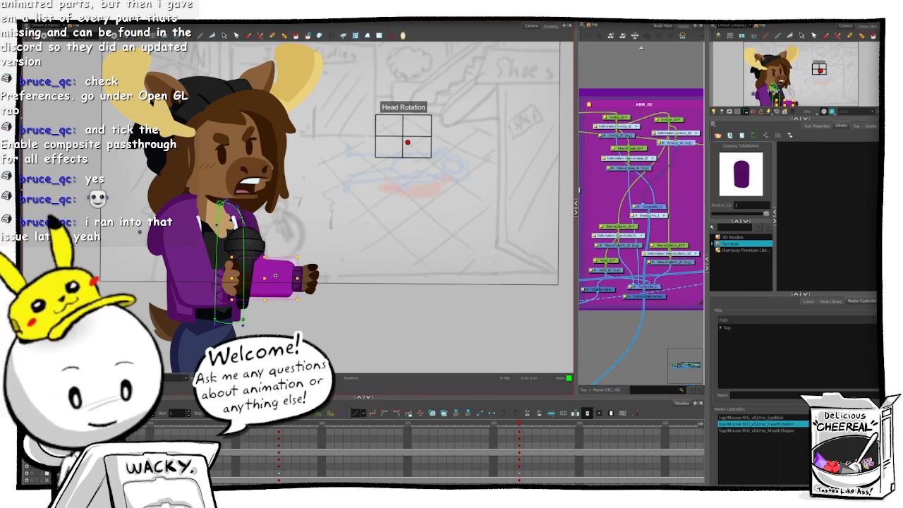
{"action": "key", "text": "alt+Up"}
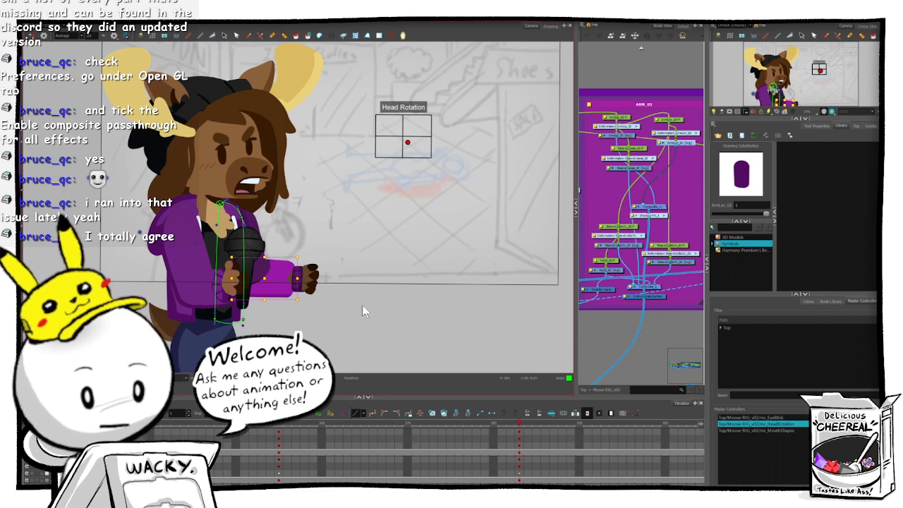
{"action": "left_click", "coordinate": [650, 328]}
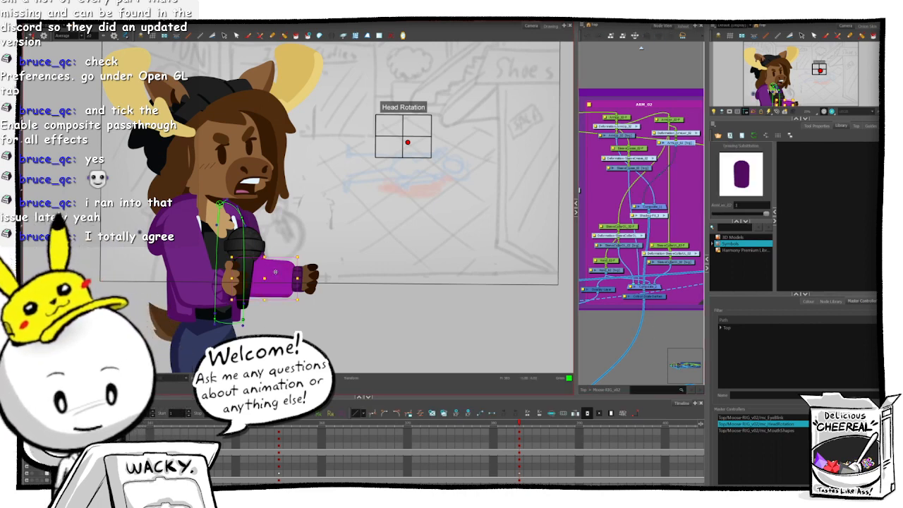
- Show the forearm sleeve's deformation controls and shorten the sleeve by pulling its outer end back toward the microphone
{"action": "left_click", "coordinate": [266, 267]}
{"action": "key", "text": "shift+F11"}
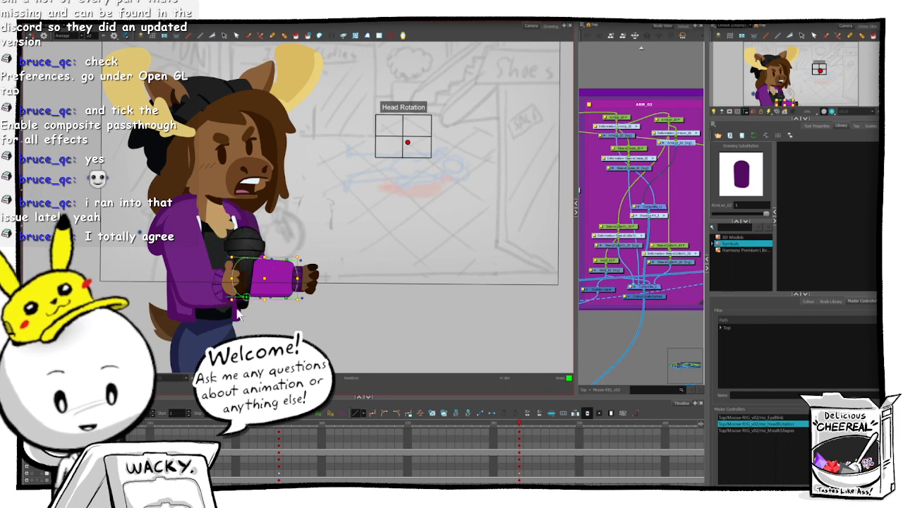
{"action": "scroll", "coordinate": [398, 277], "scroll_direction": "up", "scroll_amount": 5}
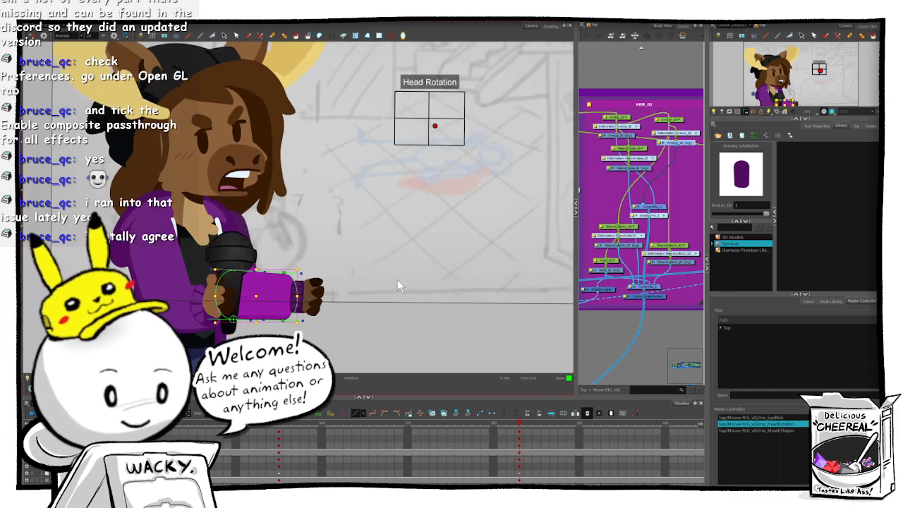
{"action": "key", "text": "2"}
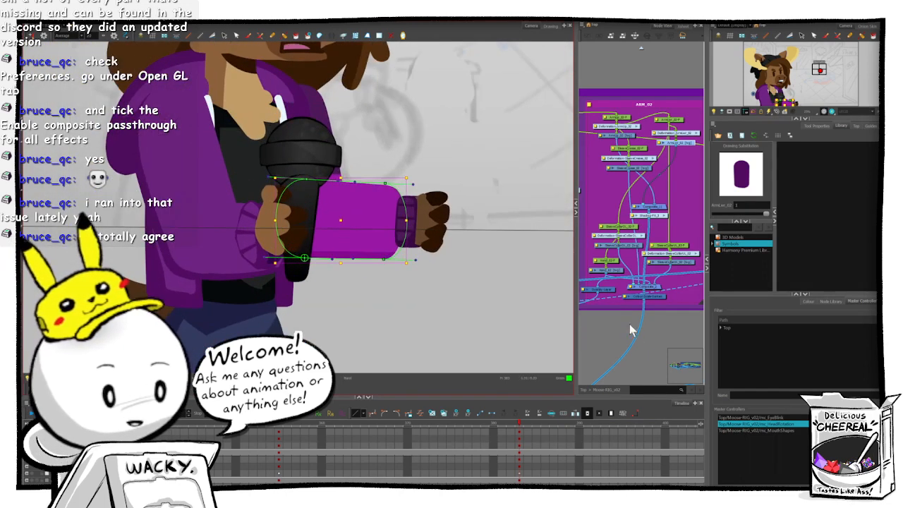
{"action": "left_click", "coordinate": [655, 329]}
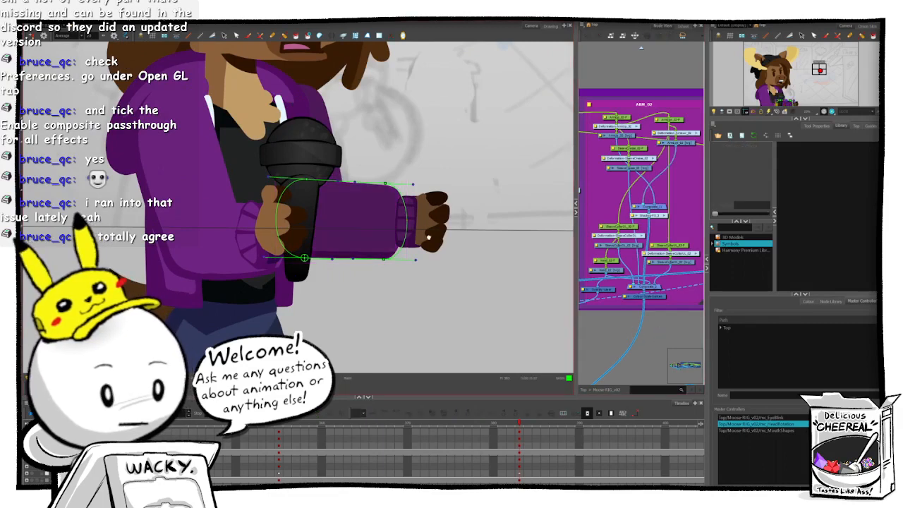
{"action": "left_click_drag", "start_coordinate": [428, 238], "coordinate": [419, 293]}
{"action": "left_click", "coordinate": [330, 236]}
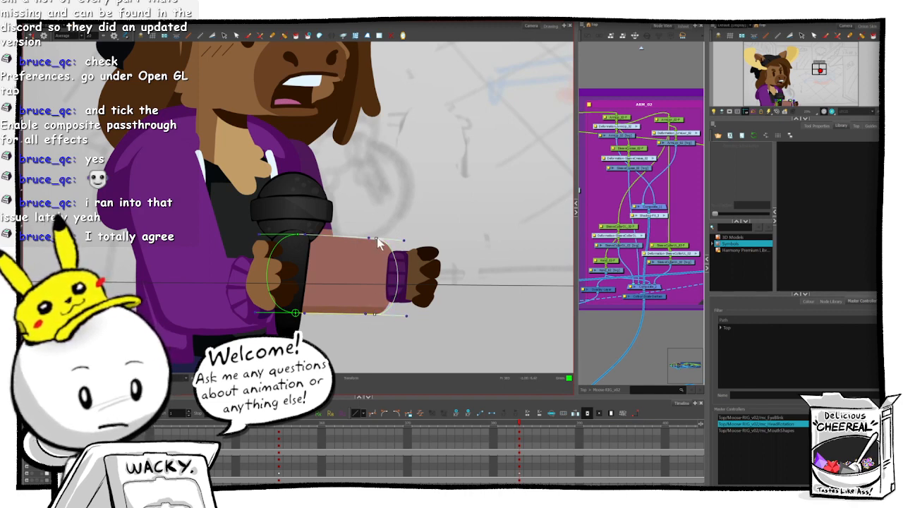
{"action": "left_click_drag", "start_coordinate": [377, 240], "coordinate": [336, 240]}
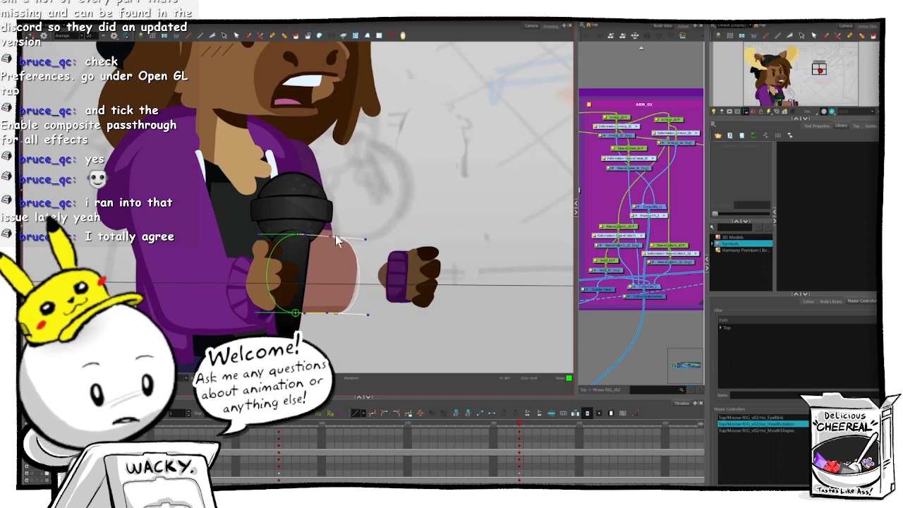
- Show the outer cuff's deformation controls and bend the cuff into a curve bulging toward the forearm
{"action": "left_click", "coordinate": [398, 277]}
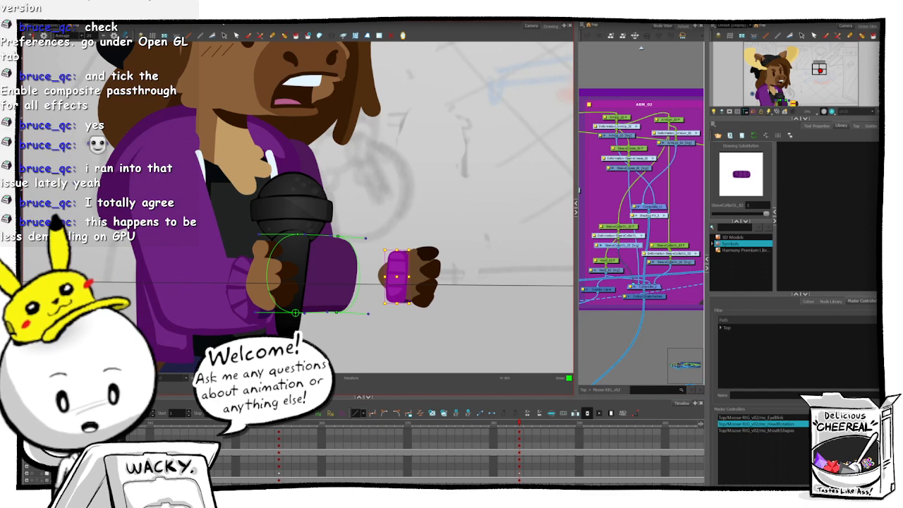
{"action": "key", "text": "shift+F11"}
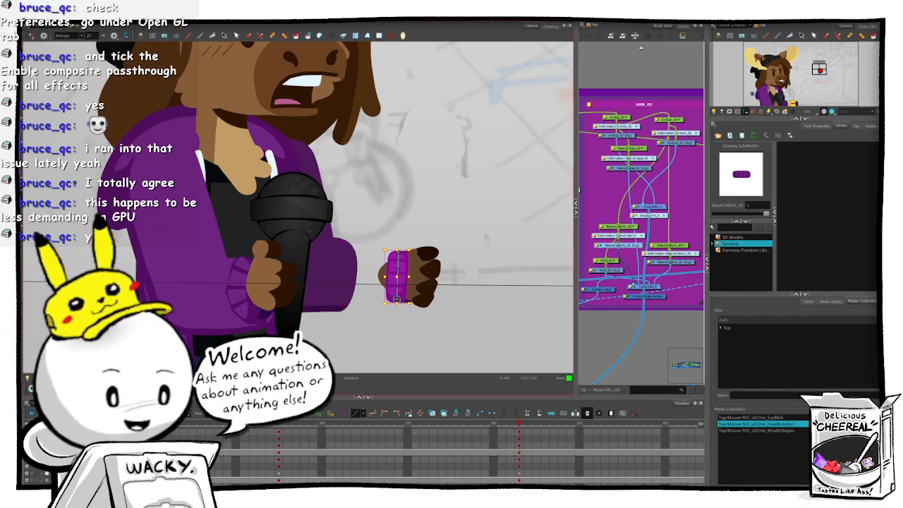
{"action": "left_click_drag", "start_coordinate": [424, 268], "coordinate": [401, 263]}
{"action": "left_click", "coordinate": [641, 314]}
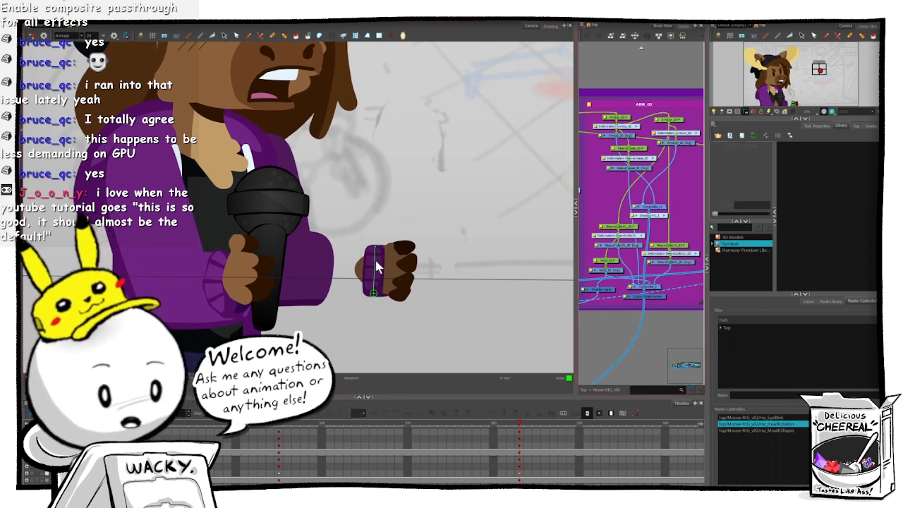
{"action": "left_click", "coordinate": [369, 261]}
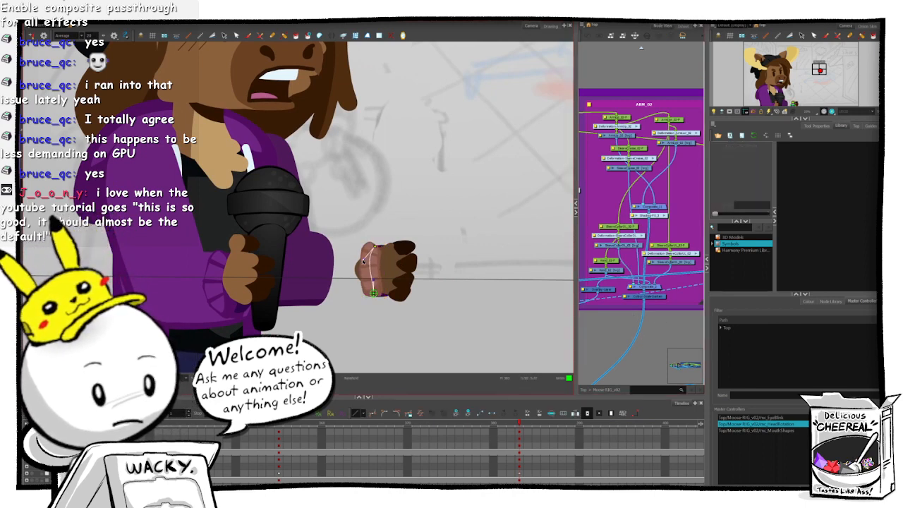
{"action": "left_click_drag", "start_coordinate": [372, 280], "coordinate": [360, 281]}
{"action": "left_click", "coordinate": [540, 323]}
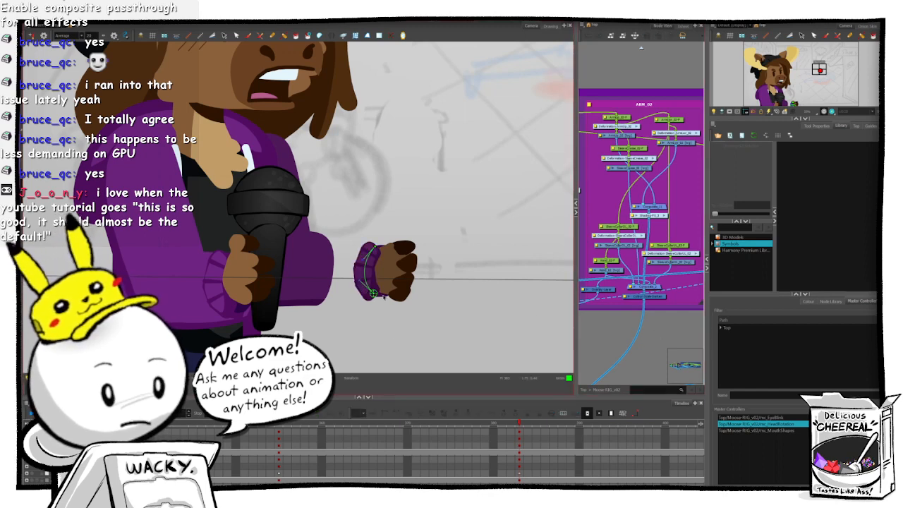
- Show the inner cuff piece's deformation controls and reshape it into a curve tucked against the bent outer cuff
{"action": "left_click", "coordinate": [386, 297]}
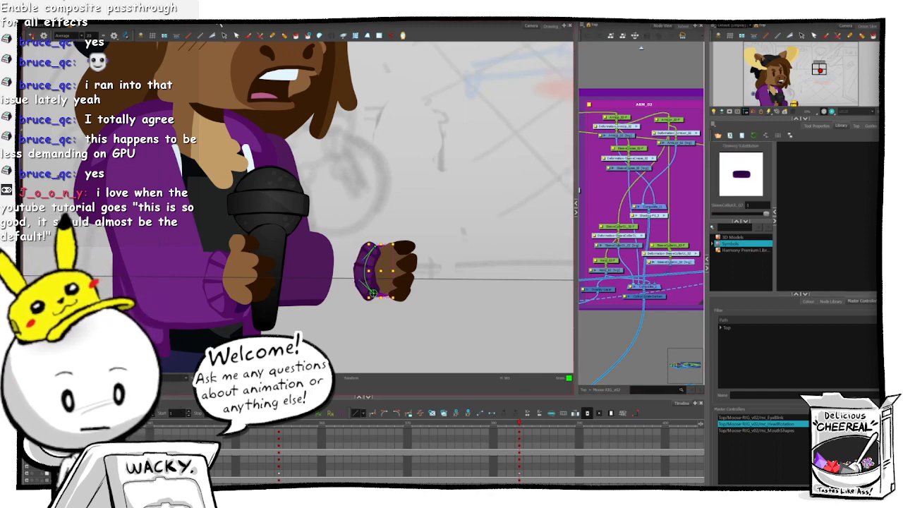
{"action": "key", "text": "shift+F11"}
{"action": "left_click", "coordinate": [651, 331]}
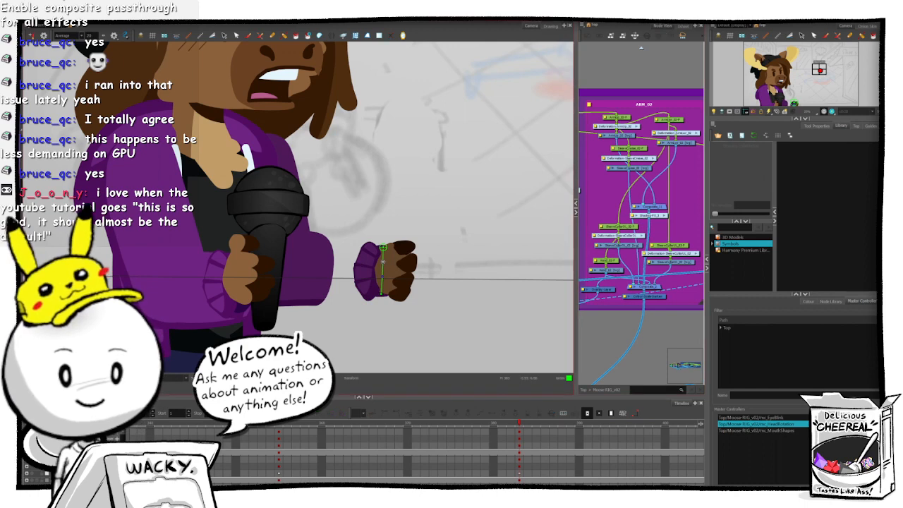
{"action": "mouse_move", "coordinate": [384, 263]}
{"action": "left_mouse_down"}
{"action": "mouse_move", "coordinate": [391, 280]}
{"action": "mouse_move", "coordinate": [372, 302]}
{"action": "left_mouse_up"}
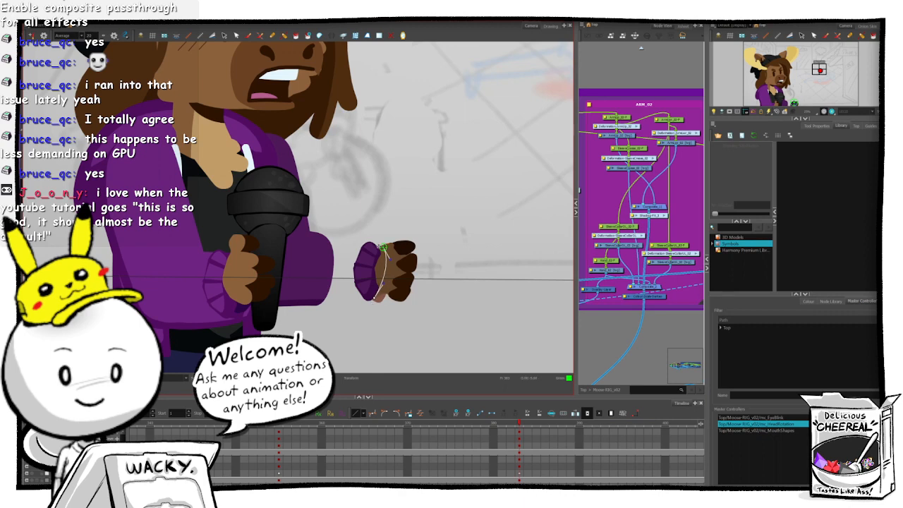
{"action": "mouse_move", "coordinate": [383, 247]}
{"action": "left_mouse_down"}
{"action": "mouse_move", "coordinate": [372, 243]}
{"action": "mouse_move", "coordinate": [393, 255]}
{"action": "mouse_move", "coordinate": [371, 246]}
{"action": "left_mouse_up"}
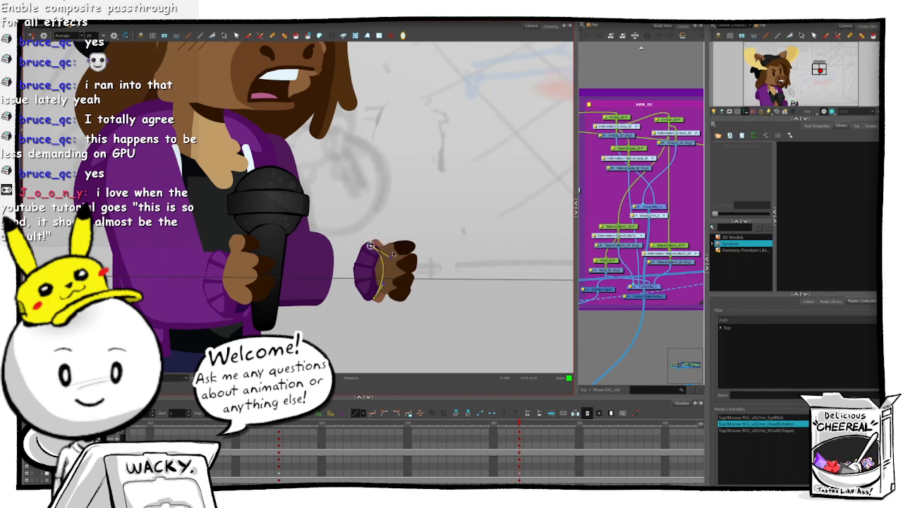
{"action": "left_click_drag", "start_coordinate": [389, 284], "coordinate": [369, 296]}
- Select the outer cuff together with the outstretched hand and move them back onto the shortened forearm sleeve beside the microphone
{"action": "left_click", "coordinate": [368, 271]}
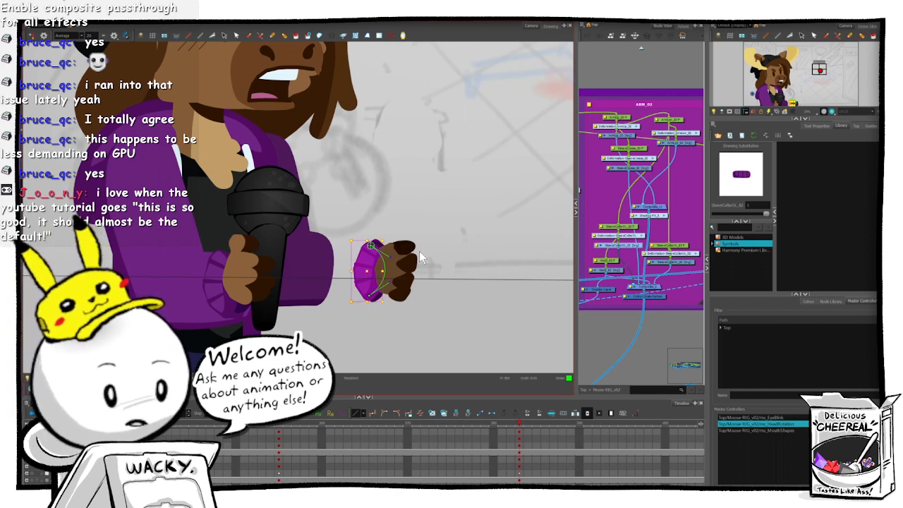
{"action": "key", "text": "b"}
{"action": "key", "text": "b"}
{"action": "key", "text": "b"}
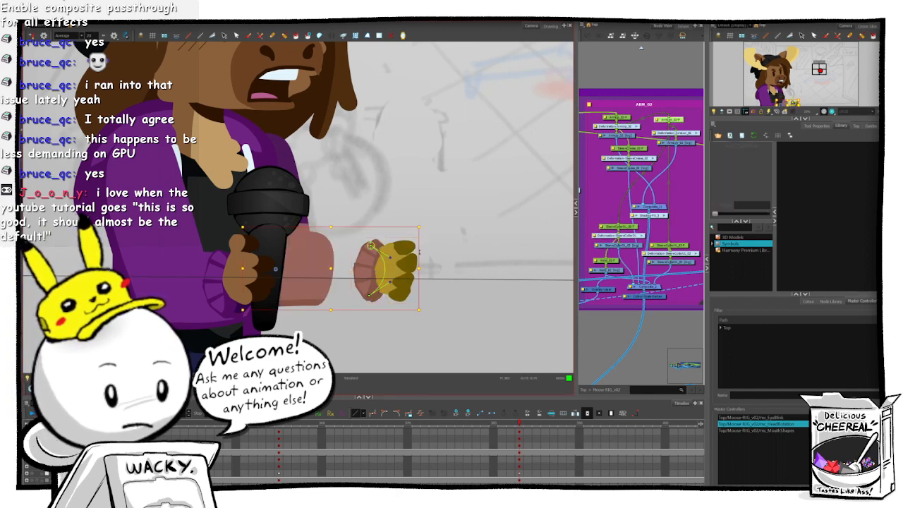
{"action": "key", "text": "shift+b"}
{"action": "left_click_drag", "start_coordinate": [386, 271], "coordinate": [303, 272]}
{"action": "key", "text": "Right"}
{"action": "key", "text": "Right"}
{"action": "key", "text": "Right"}
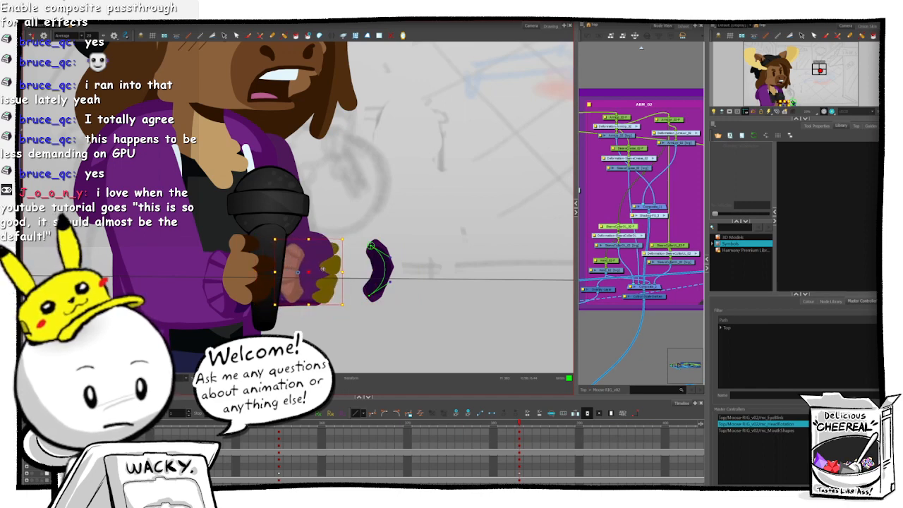
- Fine-tune the hand and outer cuff horizontally and bring them forward in depth, in front of the forearm sleeve
{"action": "key", "text": "Left"}
{"action": "key", "text": "Left"}
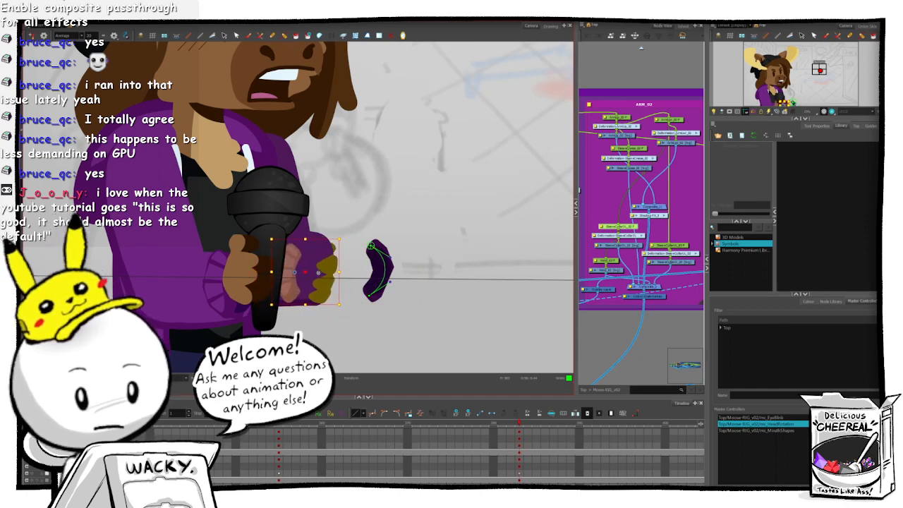
{"action": "key", "text": "Right"}
{"action": "key", "text": "alt+Down"}
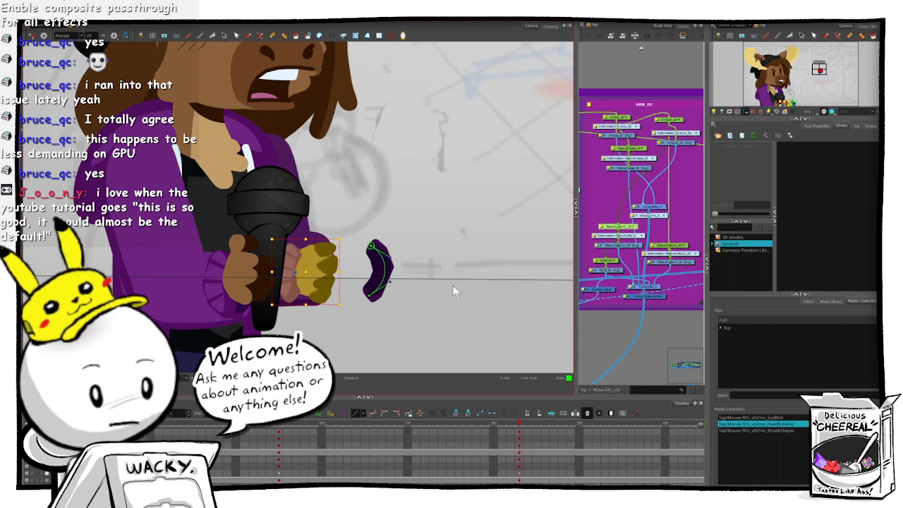
{"action": "left_click", "coordinate": [609, 325]}
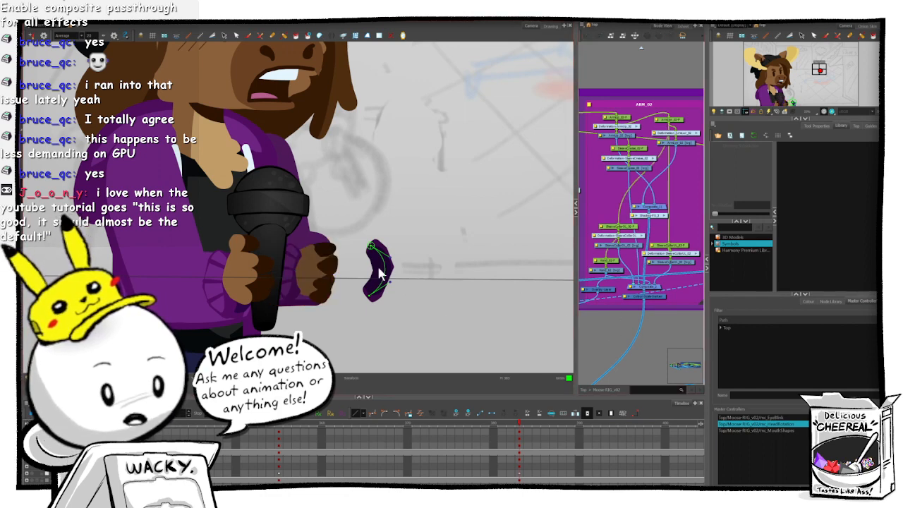
- Move the detached inner cuff piece back to the wrist and align it with the outer cuff and hand beside the microphone
{"action": "left_click", "coordinate": [385, 262]}
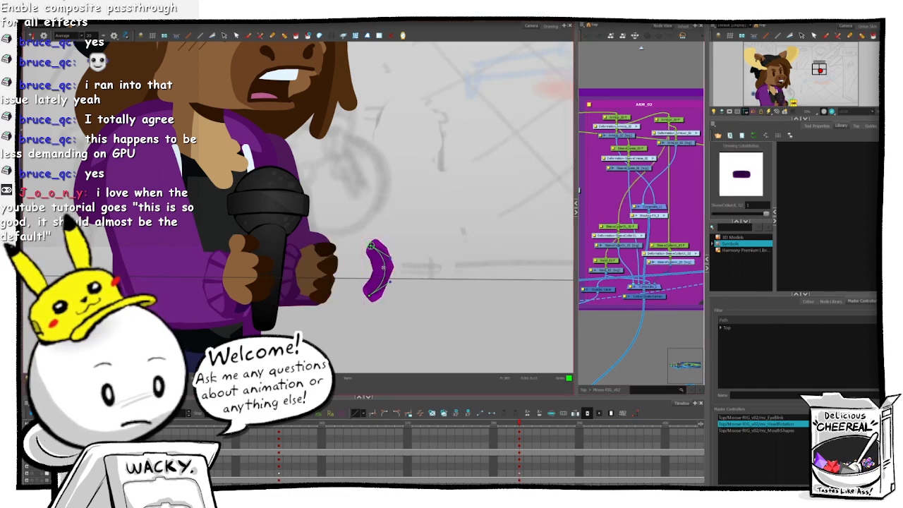
{"action": "left_click", "coordinate": [374, 273]}
{"action": "left_click", "coordinate": [374, 273]}
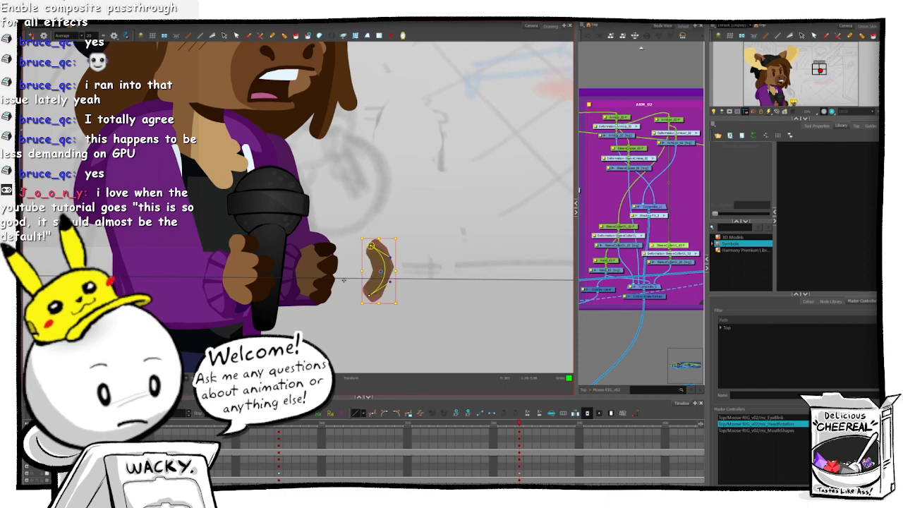
{"action": "left_click_drag", "start_coordinate": [344, 280], "coordinate": [322, 271]}
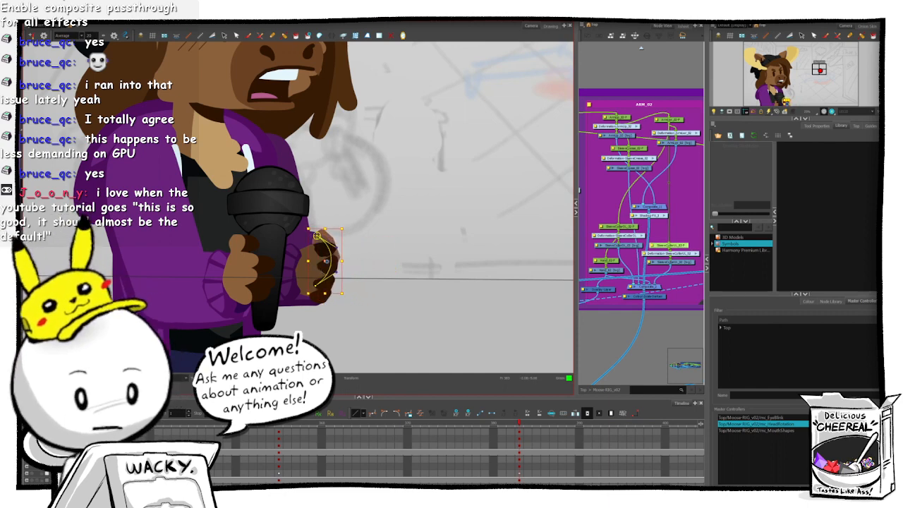
{"action": "key", "text": "alt+2"}
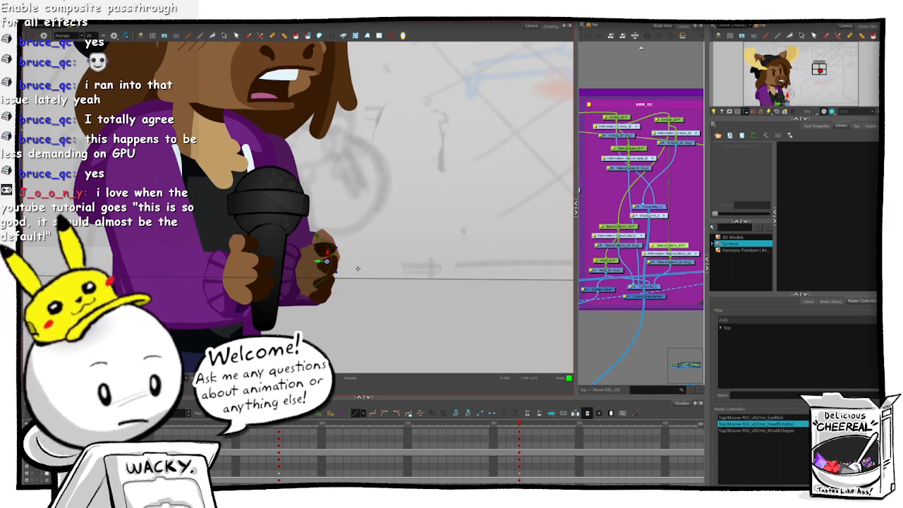
{"action": "left_click_drag", "start_coordinate": [358, 269], "coordinate": [351, 268]}
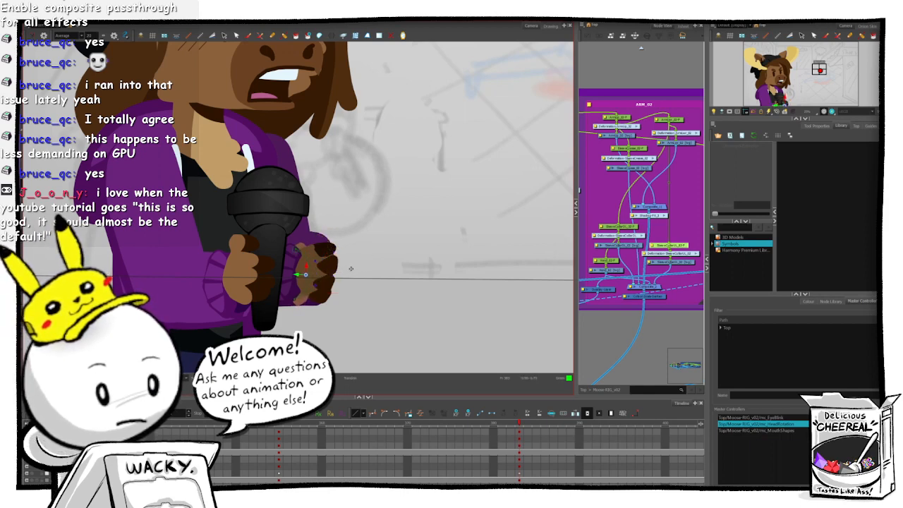
{"action": "key", "text": "Left"}
{"action": "key", "text": "Left"}
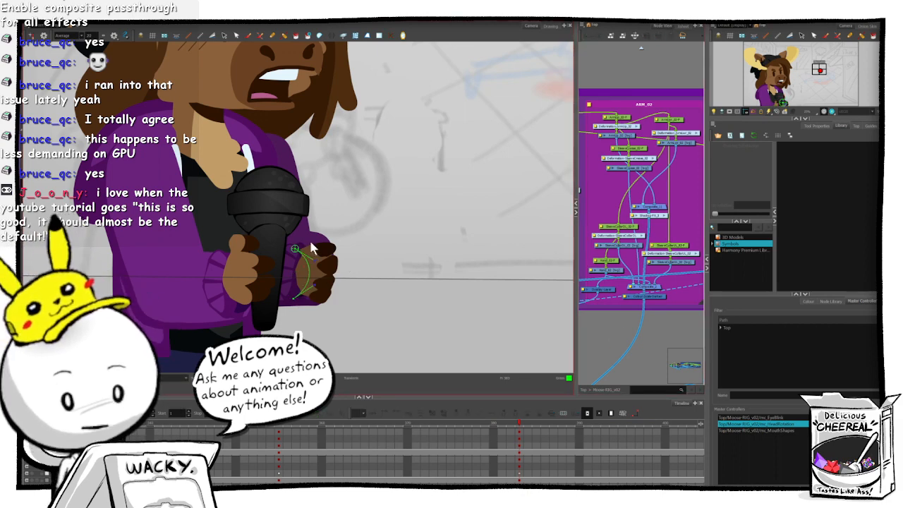
- Reshape the inner cuff's deformation curve so it wraps around the wrist behind the fingers
{"action": "left_click_drag", "start_coordinate": [314, 260], "coordinate": [292, 250]}
{"action": "left_click_drag", "start_coordinate": [293, 298], "coordinate": [324, 289]}
{"action": "left_click", "coordinate": [615, 327]}
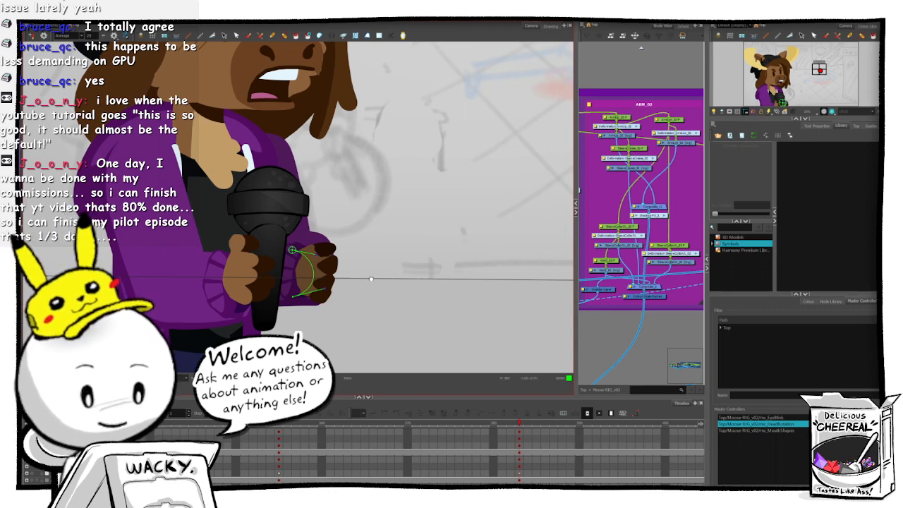
- Shorten the forearm sleeve further by pulling the upper and lower deformation points of its outer end toward the microphone
{"action": "left_click_drag", "start_coordinate": [314, 241], "coordinate": [353, 242]}
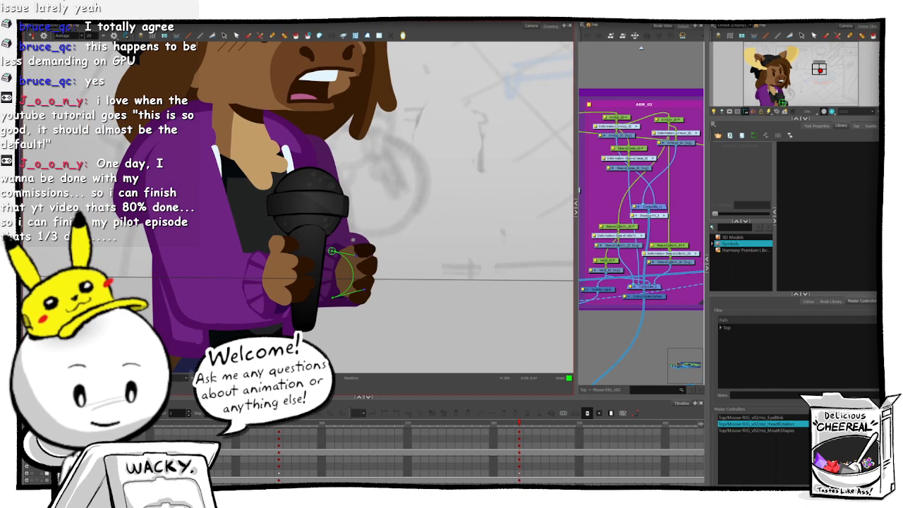
{"action": "left_click", "coordinate": [352, 240]}
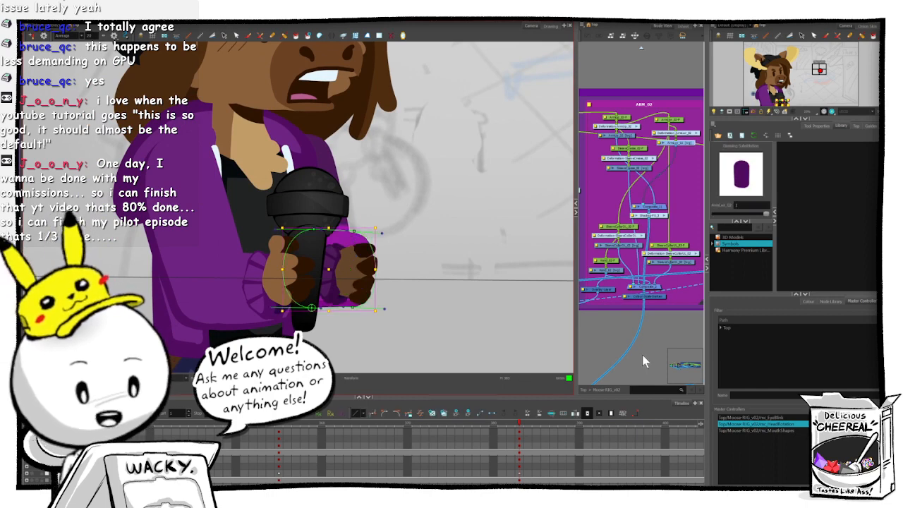
{"action": "left_click", "coordinate": [615, 331]}
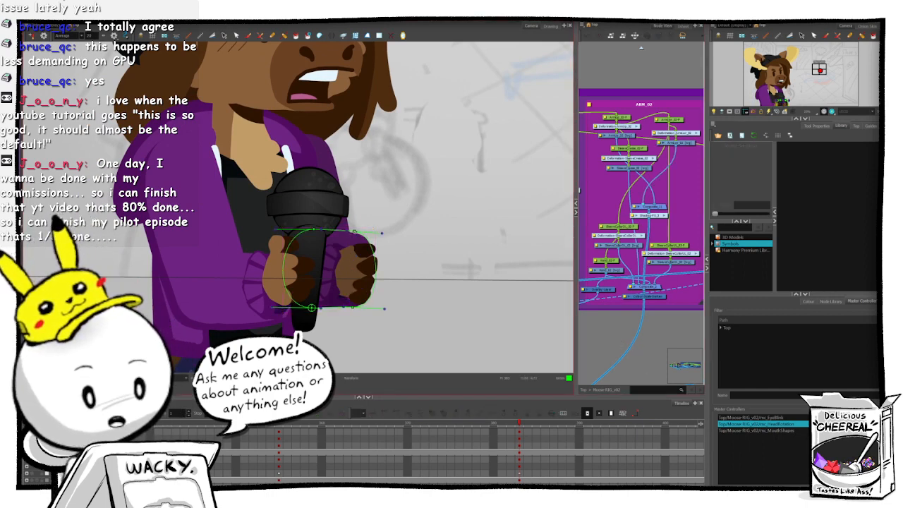
{"action": "left_click_drag", "start_coordinate": [353, 231], "coordinate": [344, 230]}
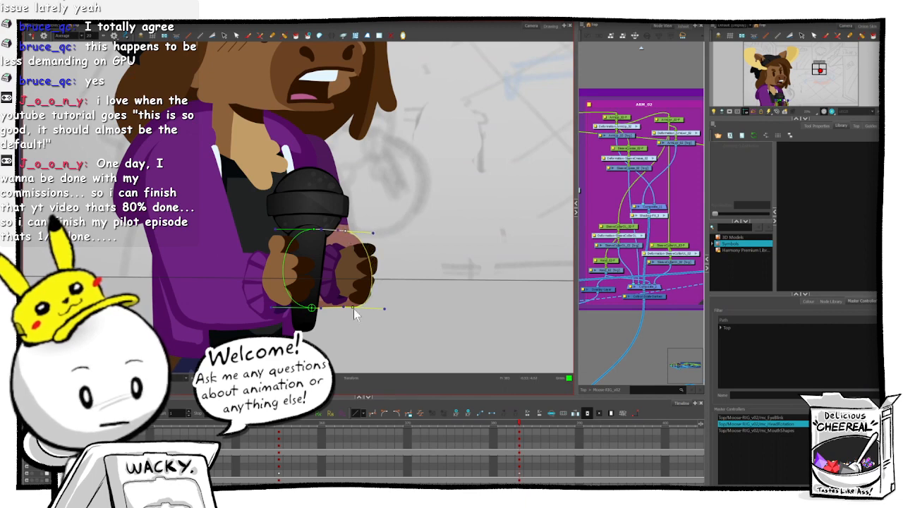
{"action": "left_click_drag", "start_coordinate": [353, 308], "coordinate": [332, 316]}
{"action": "left_click", "coordinate": [603, 328]}
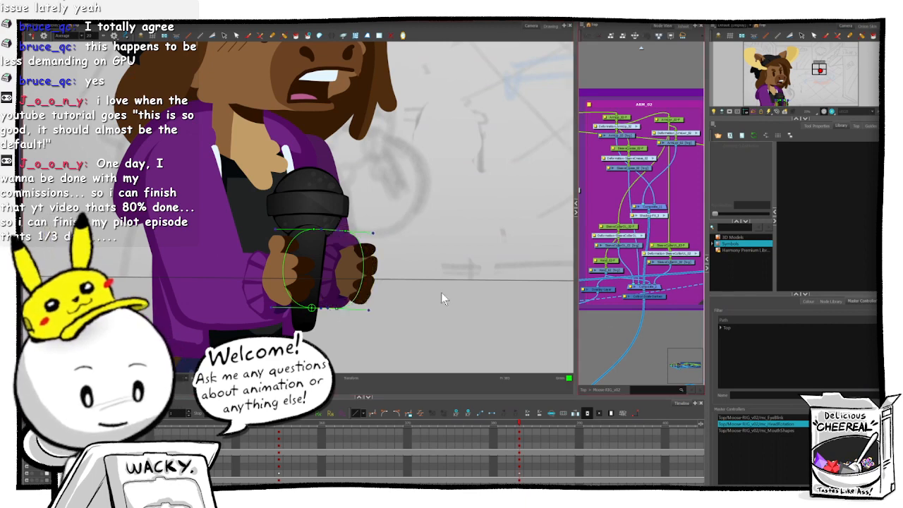
- Shift the outer cuff and hand closer to the microphone to match the shortened sleeve
{"action": "left_click_drag", "start_coordinate": [394, 206], "coordinate": [393, 214]}
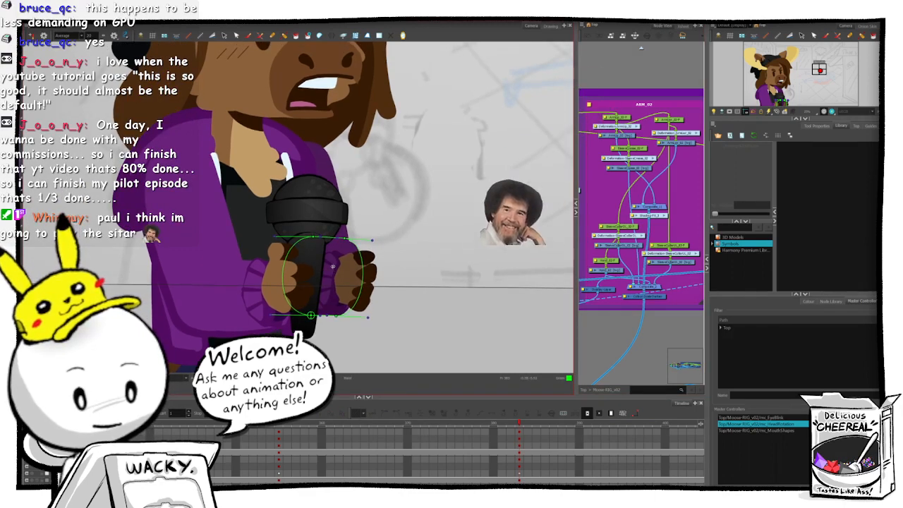
{"action": "left_click", "coordinate": [332, 266]}
{"action": "left_click", "coordinate": [355, 279]}
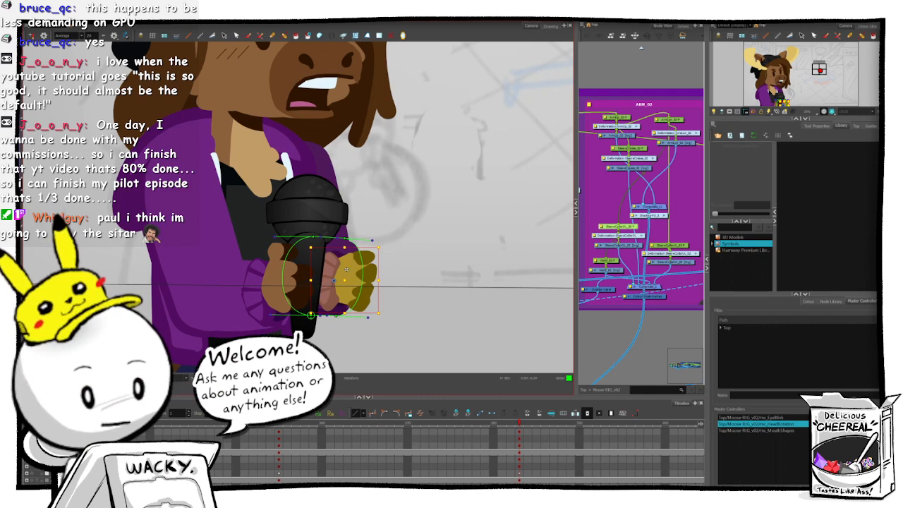
{"action": "left_click_drag", "start_coordinate": [346, 269], "coordinate": [339, 269]}
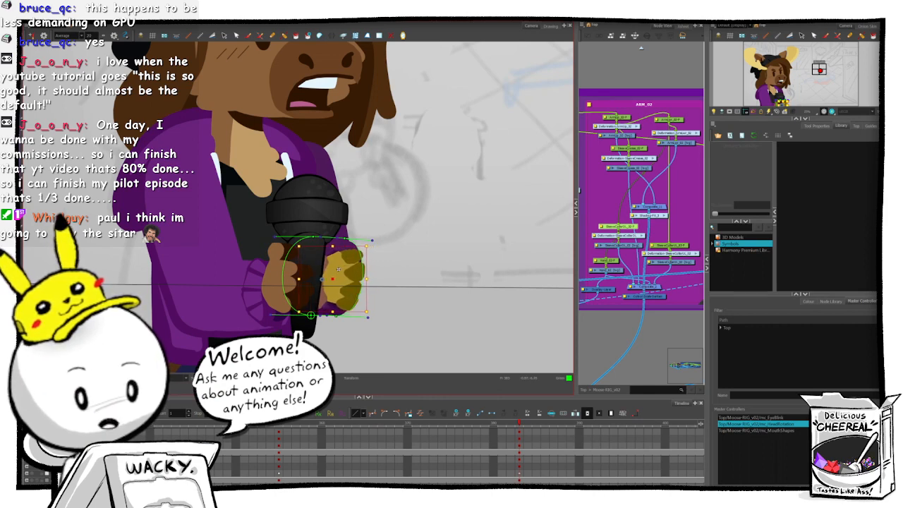
{"action": "left_click", "coordinate": [618, 340]}
- Show the inner cuff's deformation controls again and rebend its curve to fit the repositioned hand and outer cuff
{"action": "left_click", "coordinate": [343, 252]}
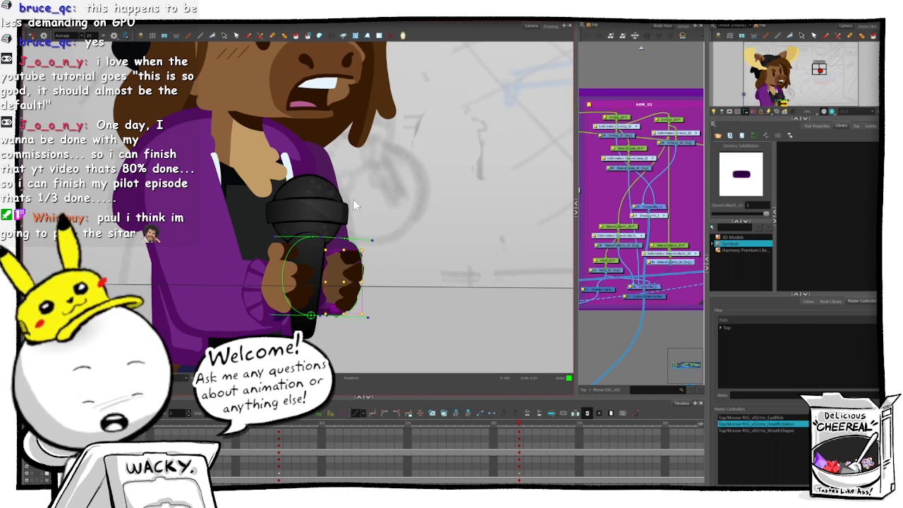
{"action": "left_click", "coordinate": [224, 35]}
{"action": "left_click", "coordinate": [606, 321]}
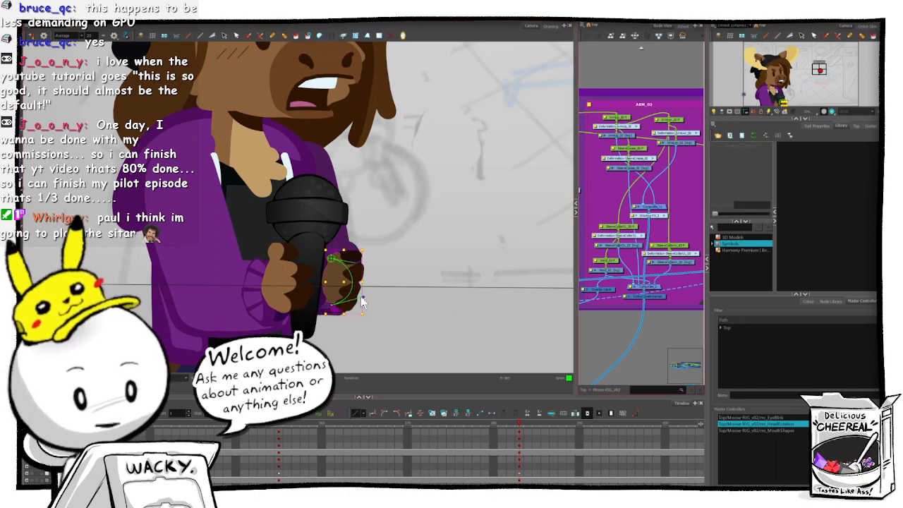
{"action": "mouse_move", "coordinate": [331, 258]}
{"action": "left_mouse_down"}
{"action": "mouse_move", "coordinate": [317, 257]}
{"action": "mouse_move", "coordinate": [348, 255]}
{"action": "left_mouse_up"}
{"action": "left_click_drag", "start_coordinate": [331, 305], "coordinate": [359, 303]}
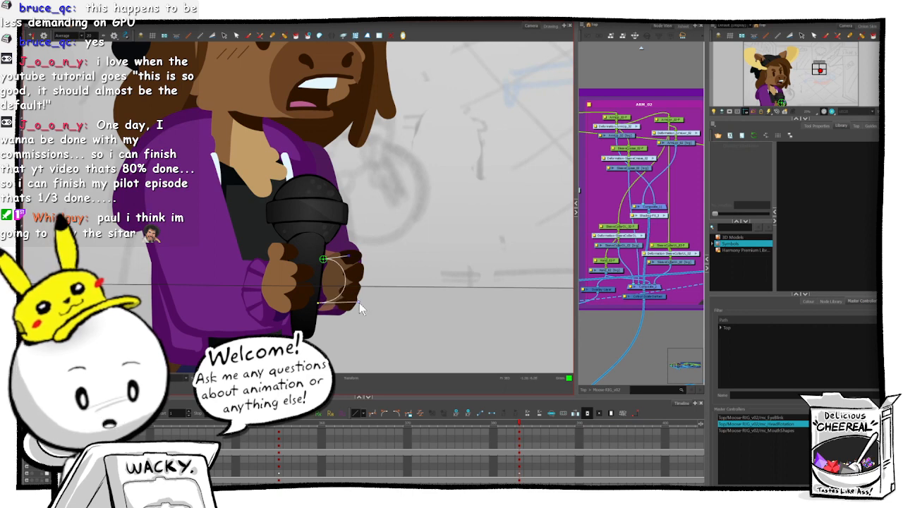
{"action": "left_click", "coordinate": [611, 342]}
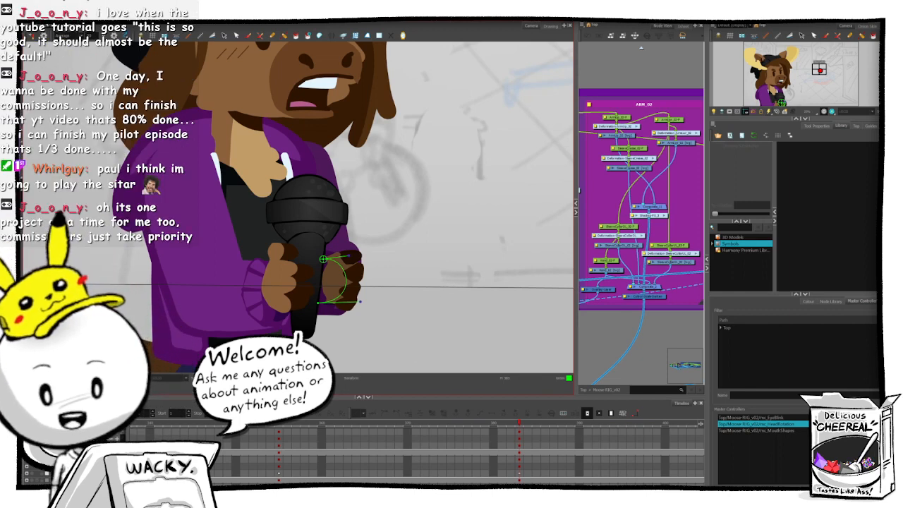
- Save the scene and dismiss the backup-file warning
{"action": "key", "text": "ctrl+s"}
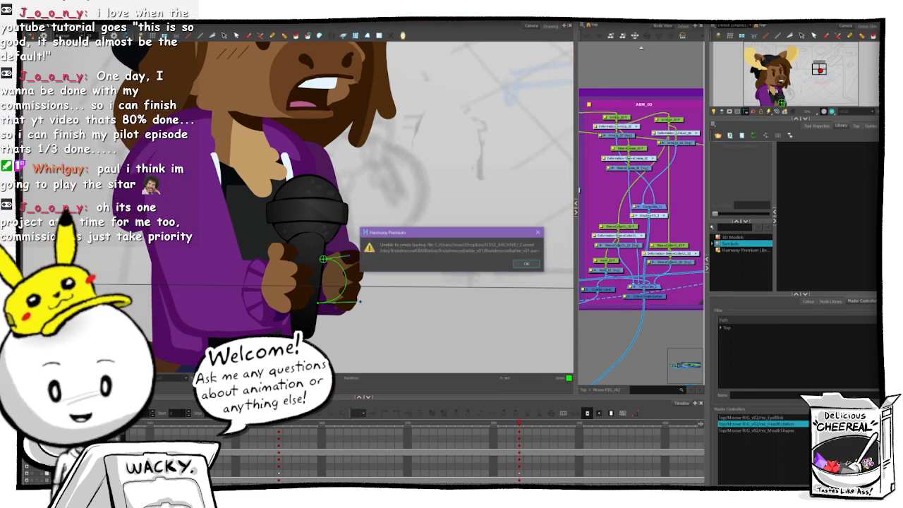
{"action": "left_click", "coordinate": [525, 266]}
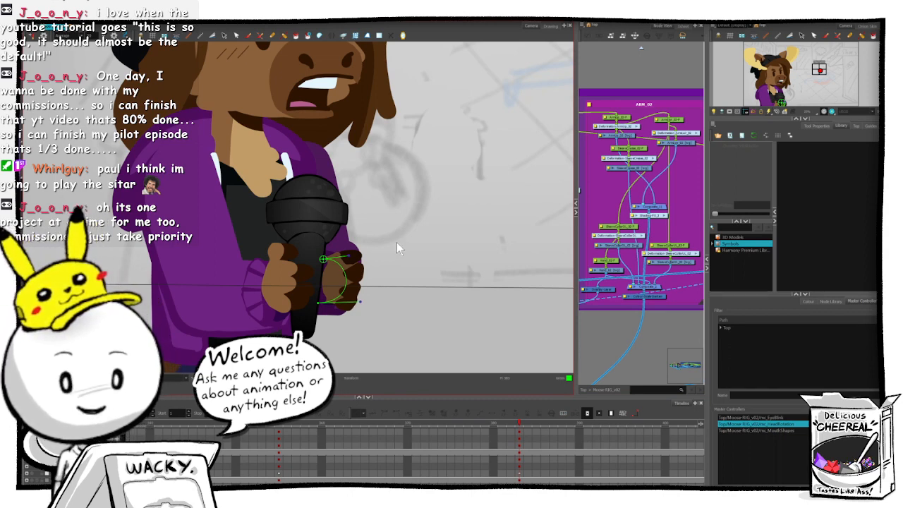
- Select the outstretched hand's drawing and open it on its own in the Drawing view
{"action": "key", "text": "2"}
{"action": "key", "text": "2"}
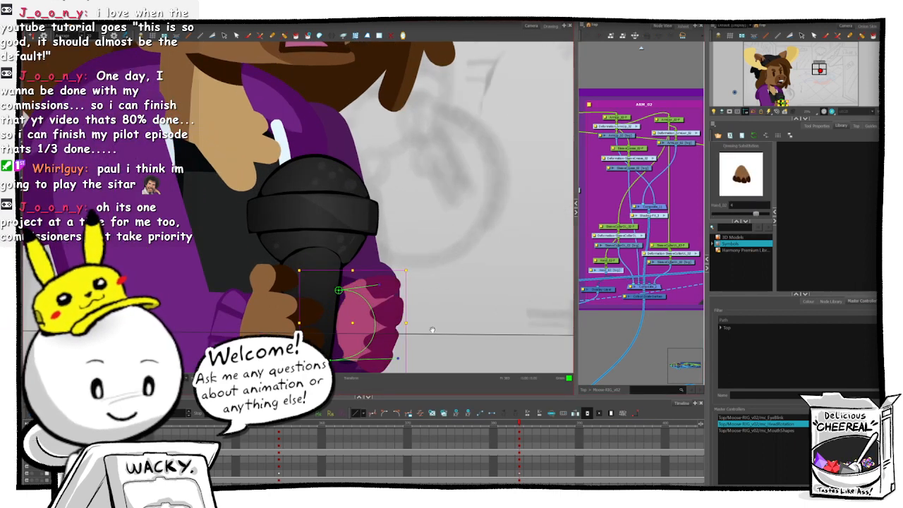
{"action": "left_click_drag", "start_coordinate": [429, 329], "coordinate": [410, 282]}
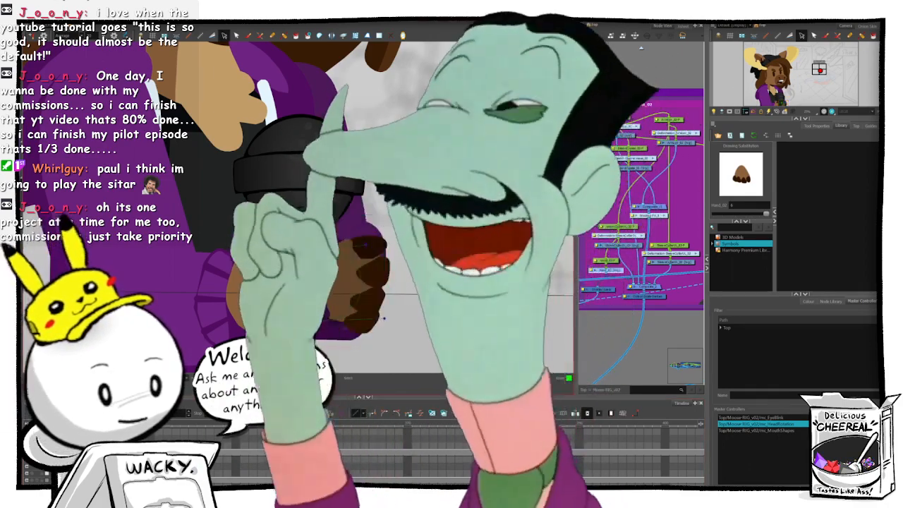
{"action": "left_click", "coordinate": [551, 26]}
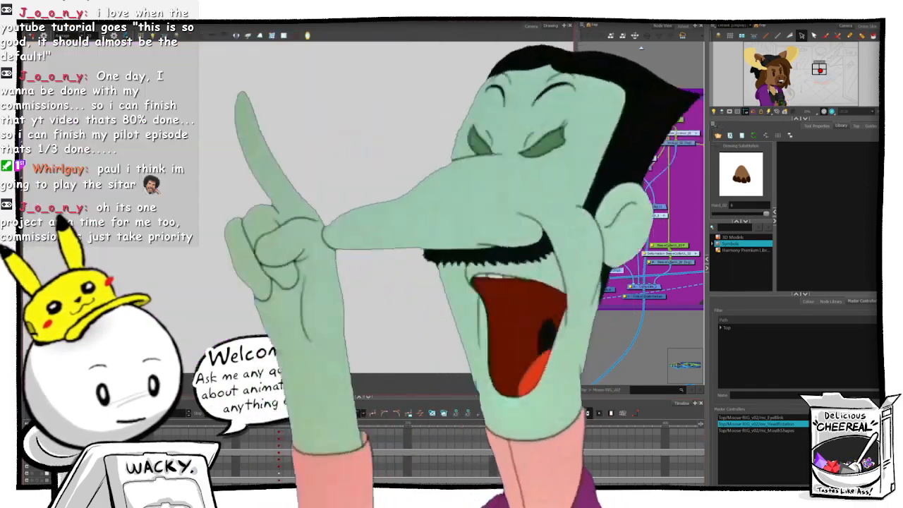
- Shorten the palm in the hand drawing by deleting the contour point at its pointed wrist end
{"action": "left_click_drag", "start_coordinate": [342, 308], "coordinate": [346, 239]}
{"action": "key", "text": "ctrl+alt"}
{"action": "left_click_drag", "start_coordinate": [371, 294], "coordinate": [397, 153]}
{"action": "key", "text": "2"}
{"action": "key", "text": "2"}
{"action": "key", "text": "2"}
{"action": "key", "text": "2"}
{"action": "key", "text": "2"}
{"action": "key", "text": "2"}
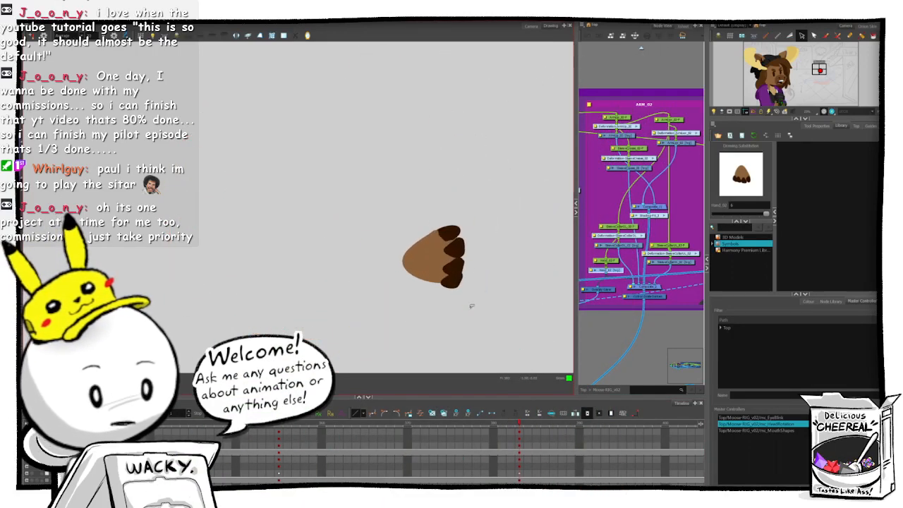
{"action": "mouse_move", "coordinate": [462, 321]}
{"action": "left_mouse_down"}
{"action": "mouse_move", "coordinate": [345, 279]}
{"action": "mouse_move", "coordinate": [350, 267]}
{"action": "mouse_move", "coordinate": [249, 250]}
{"action": "mouse_move", "coordinate": [267, 173]}
{"action": "left_mouse_up"}
{"action": "key", "text": "2"}
{"action": "key", "text": "2"}
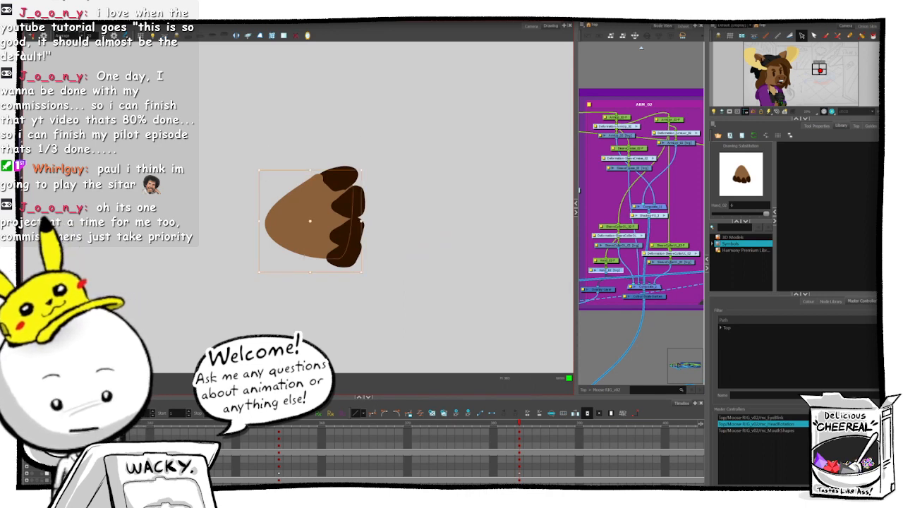
{"action": "key", "text": "alt+q"}
{"action": "left_click_drag", "start_coordinate": [254, 201], "coordinate": [263, 209]}
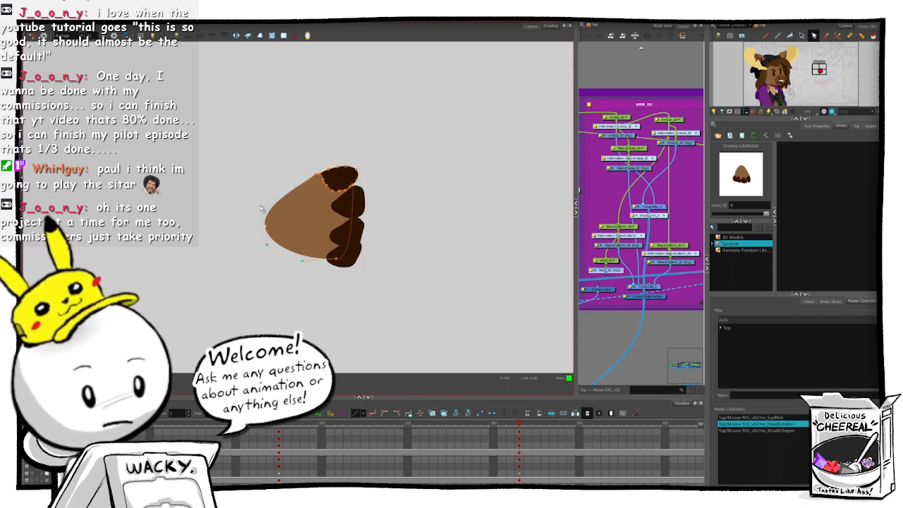
{"action": "key", "text": "Delete"}
{"action": "left_click", "coordinate": [423, 209]}
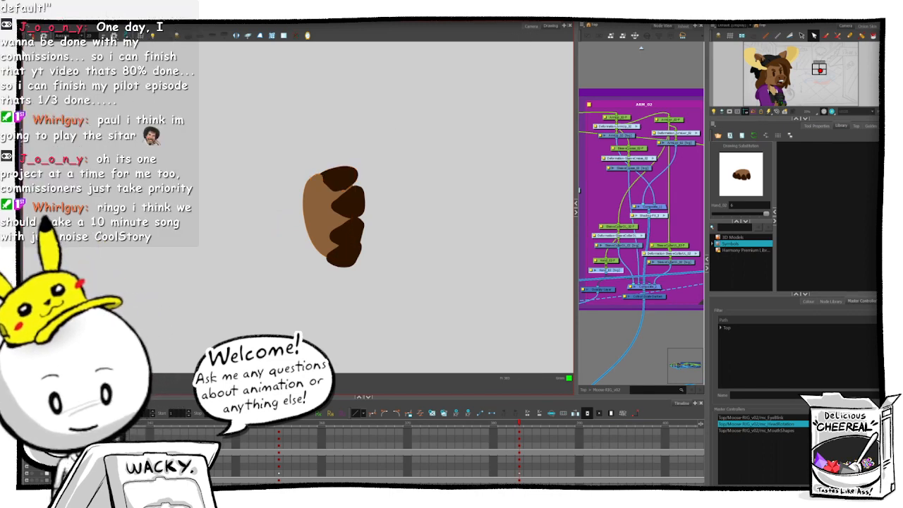
- Shift the three lower fingers in the hand drawing back over the palm, staggering them so the hand looks shorter
{"action": "key", "text": "alt+s"}
{"action": "left_click_drag", "start_coordinate": [374, 200], "coordinate": [386, 208]}
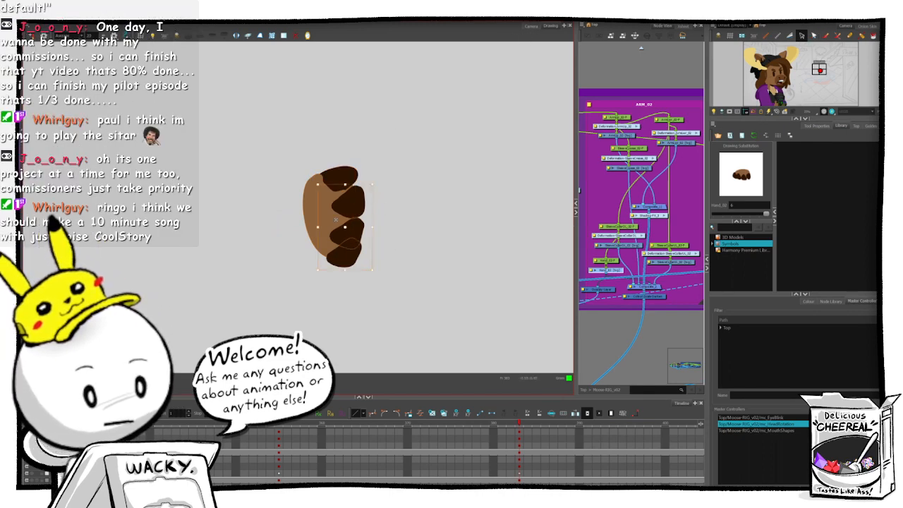
{"action": "left_click_drag", "start_coordinate": [318, 226], "coordinate": [294, 226]}
{"action": "key", "text": "ctrl+z"}
{"action": "left_click", "coordinate": [395, 224]}
{"action": "left_click", "coordinate": [341, 262]}
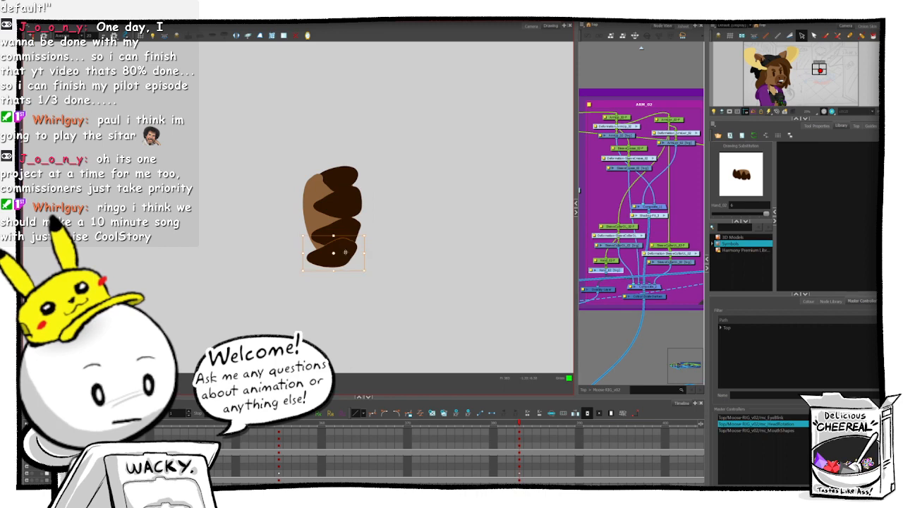
{"action": "left_click", "coordinate": [346, 229]}
{"action": "left_click_drag", "start_coordinate": [348, 231], "coordinate": [355, 253]}
{"action": "left_click", "coordinate": [380, 256]}
{"action": "left_click", "coordinate": [348, 264]}
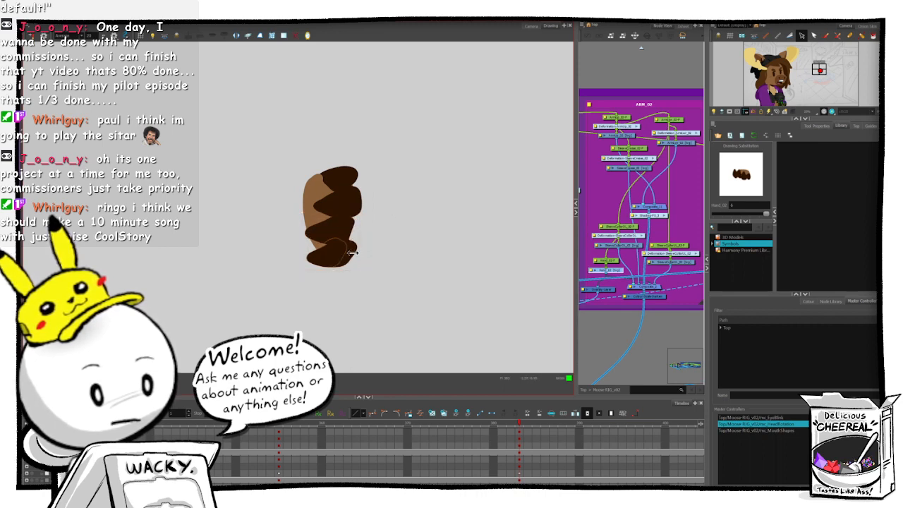
{"action": "left_click", "coordinate": [397, 234]}
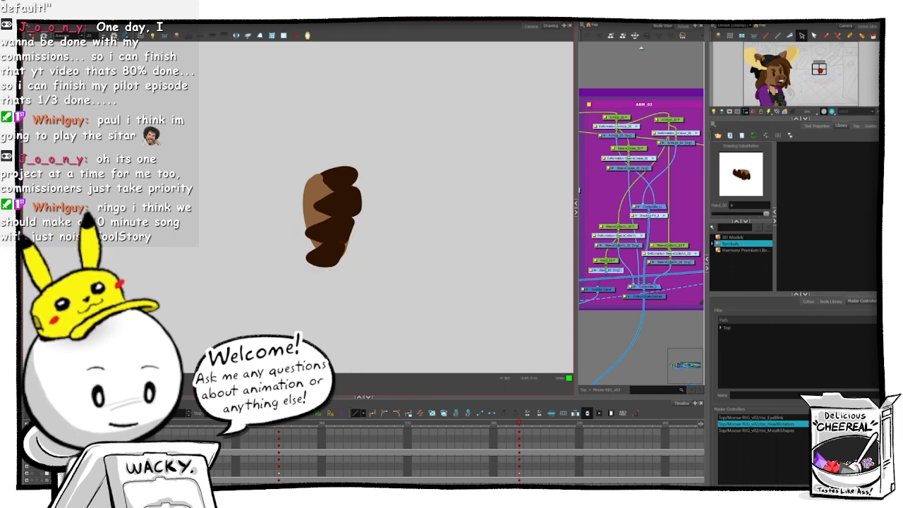
- Return to the Camera view and move the shortened hand inward so it tucks behind the microphone handle
{"action": "left_click", "coordinate": [531, 27]}
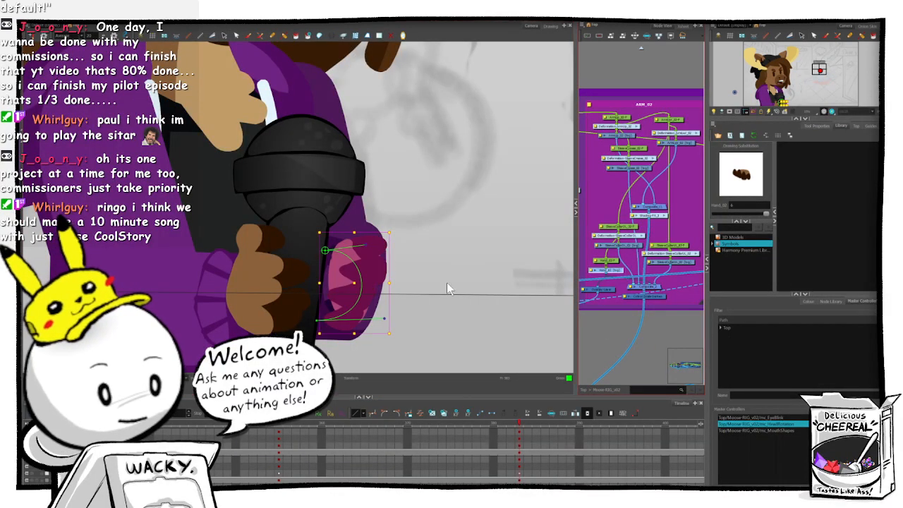
{"action": "left_click", "coordinate": [374, 267]}
{"action": "key", "text": "b"}
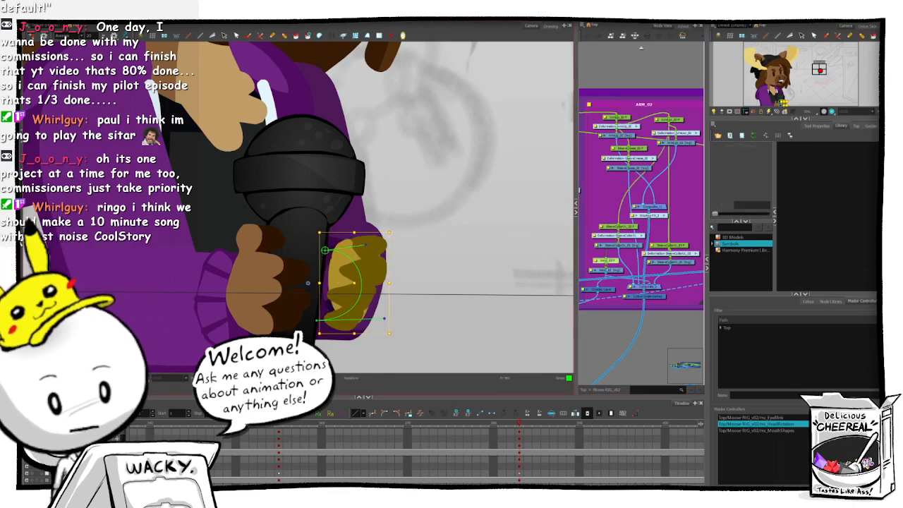
{"action": "key", "text": "alt+2"}
{"action": "left_click_drag", "start_coordinate": [392, 283], "coordinate": [376, 281]}
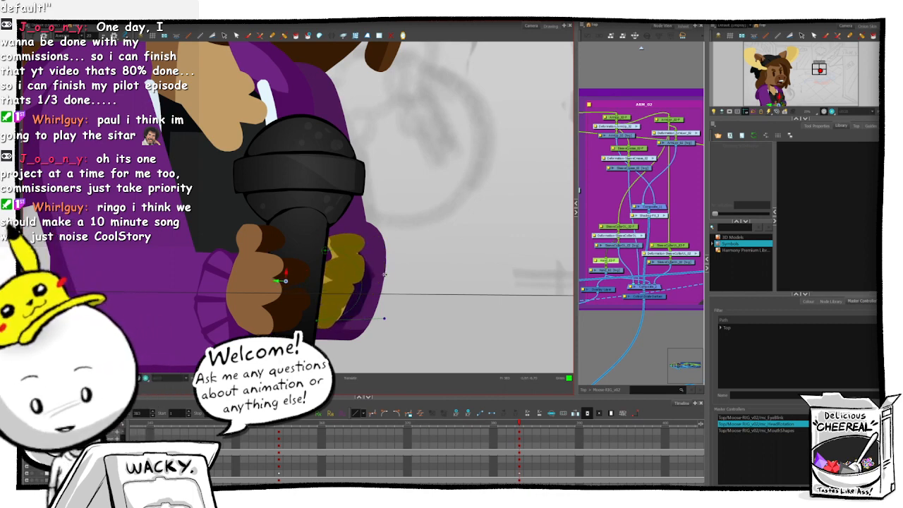
{"action": "key", "text": "alt+Down"}
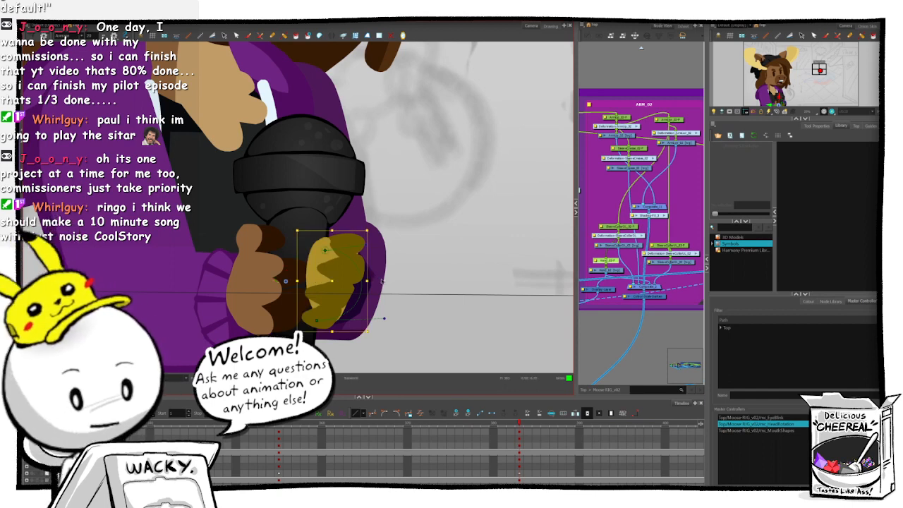
{"action": "key", "text": "alt+Up"}
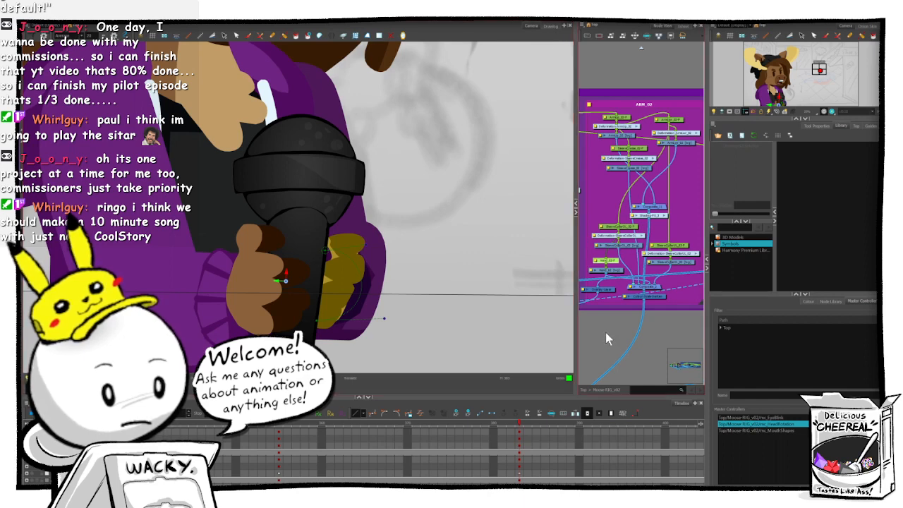
- Check the hand's separate art layer in the Drawing view, return to the Camera view and deselect the hand
{"action": "left_click", "coordinate": [547, 26]}
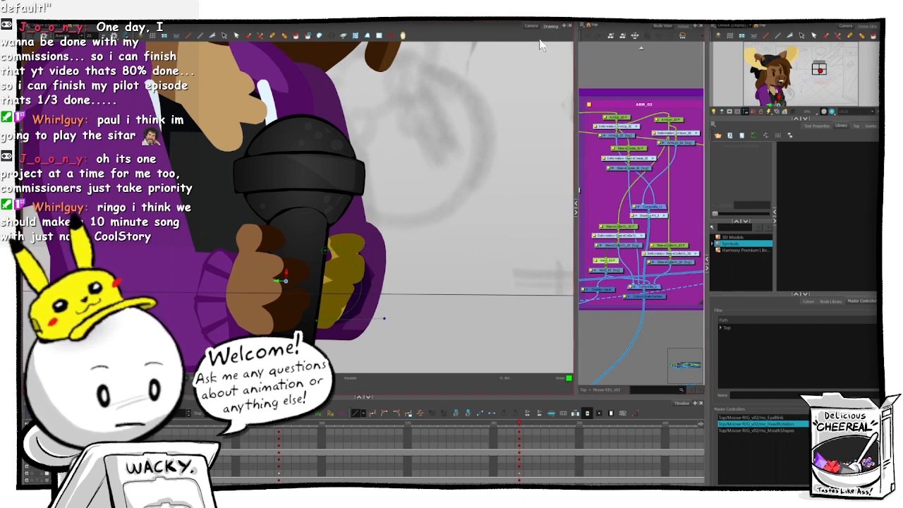
{"action": "key", "text": "l"}
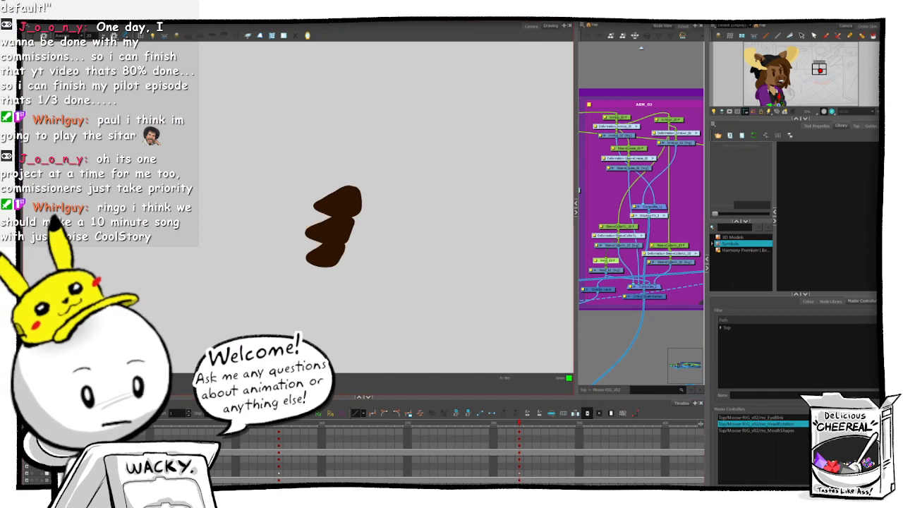
{"action": "left_click", "coordinate": [530, 26]}
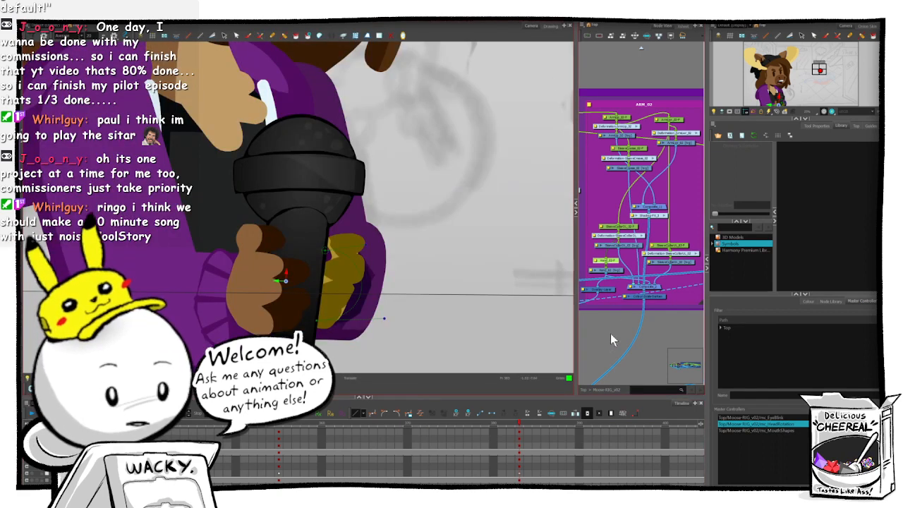
{"action": "key", "text": "Escape"}
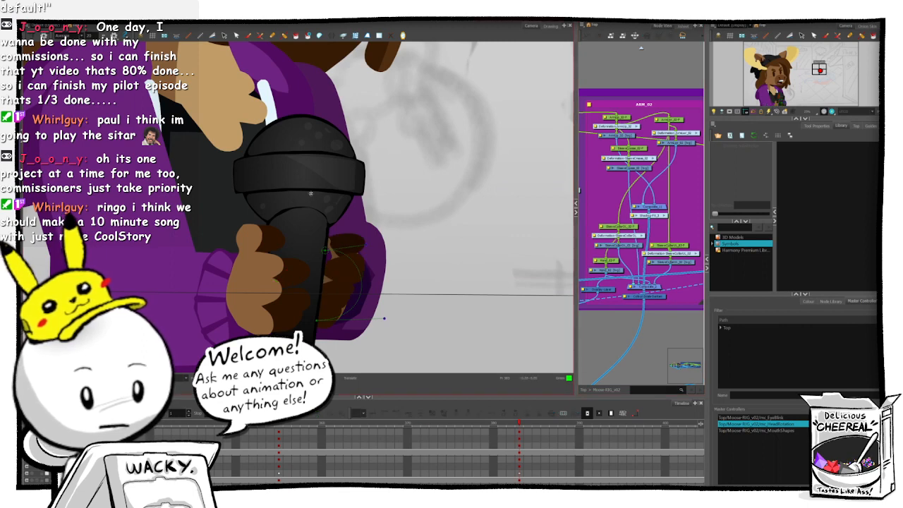
- Select the microphone and delete the contour points along the rounded top of its handle with the Contour Editor
{"action": "left_click", "coordinate": [311, 194]}
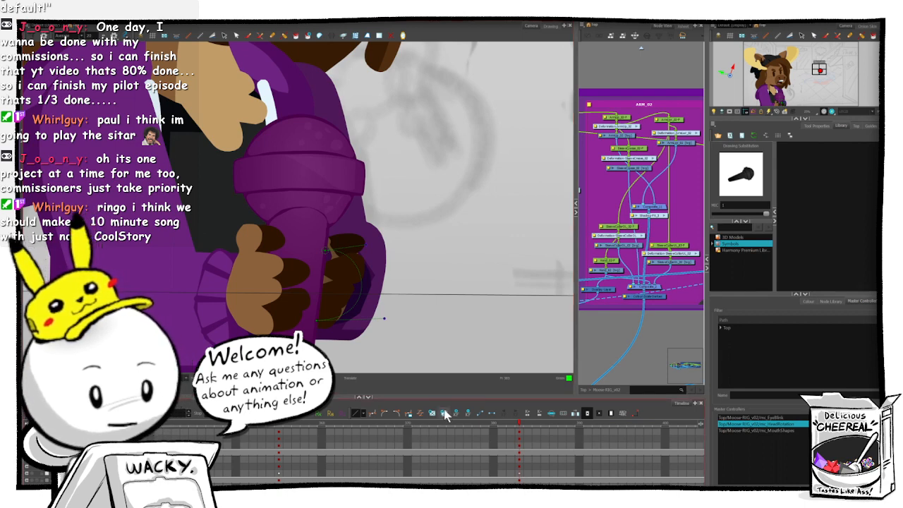
{"action": "key", "text": "alt+q"}
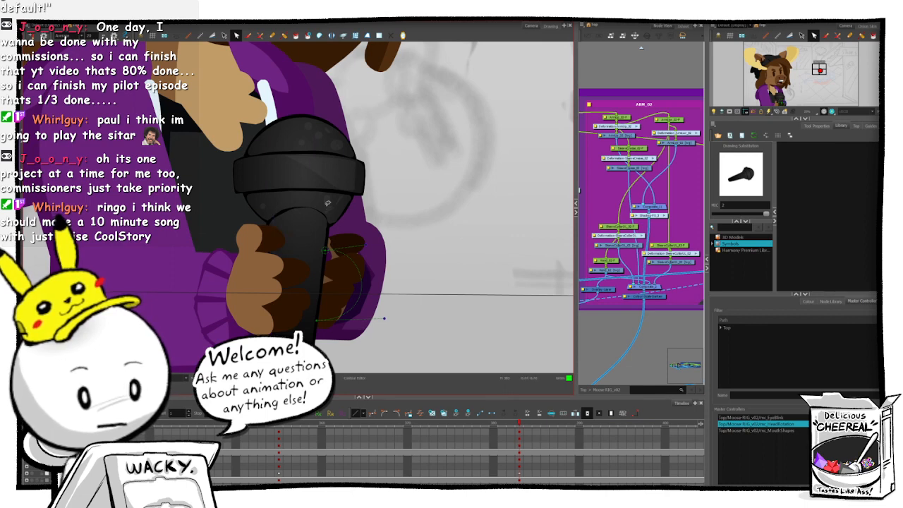
{"action": "scroll", "coordinate": [296, 206], "scroll_direction": "up", "scroll_amount": 2}
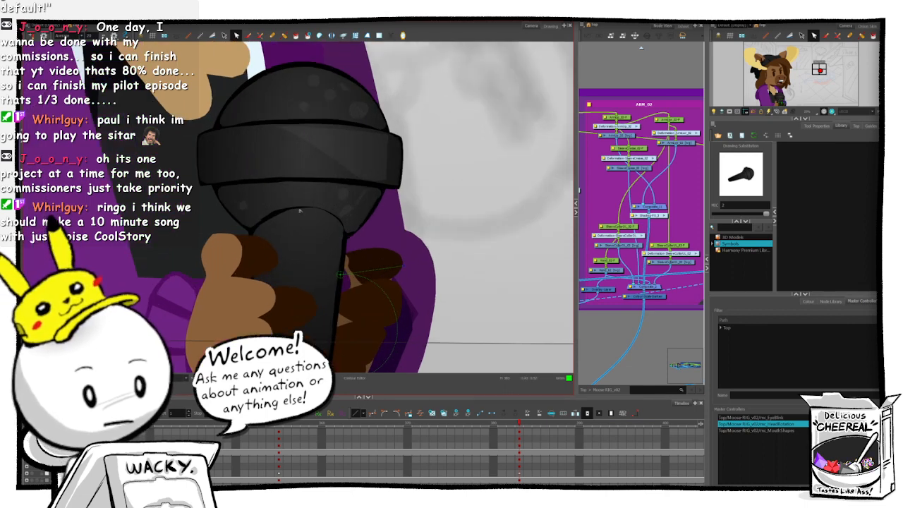
{"action": "left_click", "coordinate": [300, 210]}
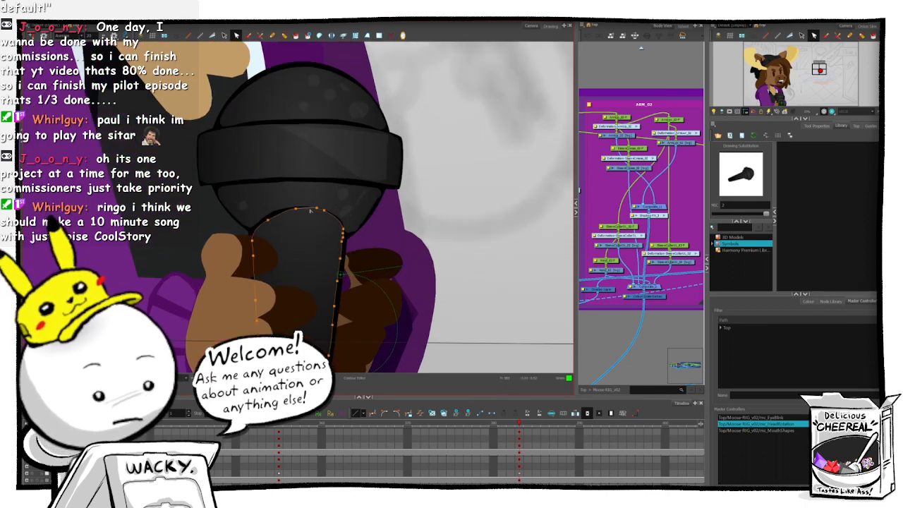
{"action": "scroll", "coordinate": [300, 210], "scroll_direction": "up", "scroll_amount": 1}
{"action": "key", "text": "Delete"}
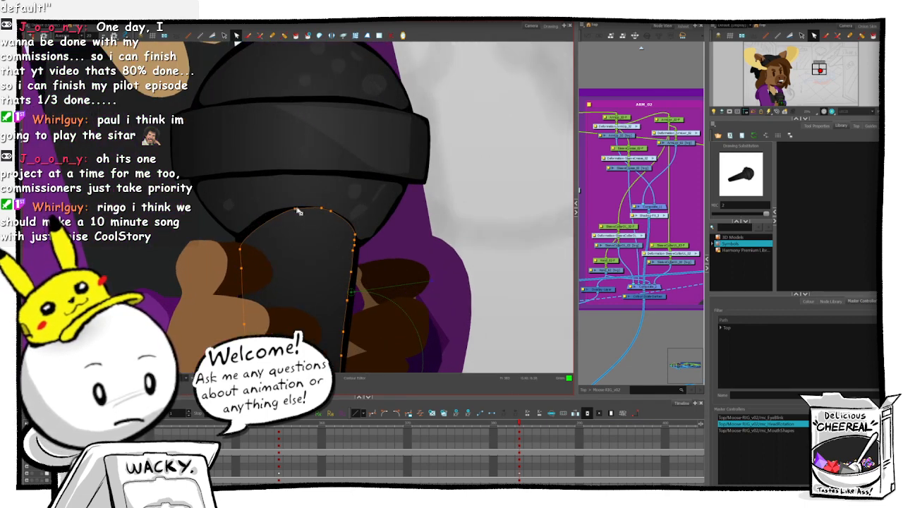
{"action": "left_click", "coordinate": [322, 209]}
{"action": "key", "text": "Delete"}
{"action": "left_click", "coordinate": [331, 211]}
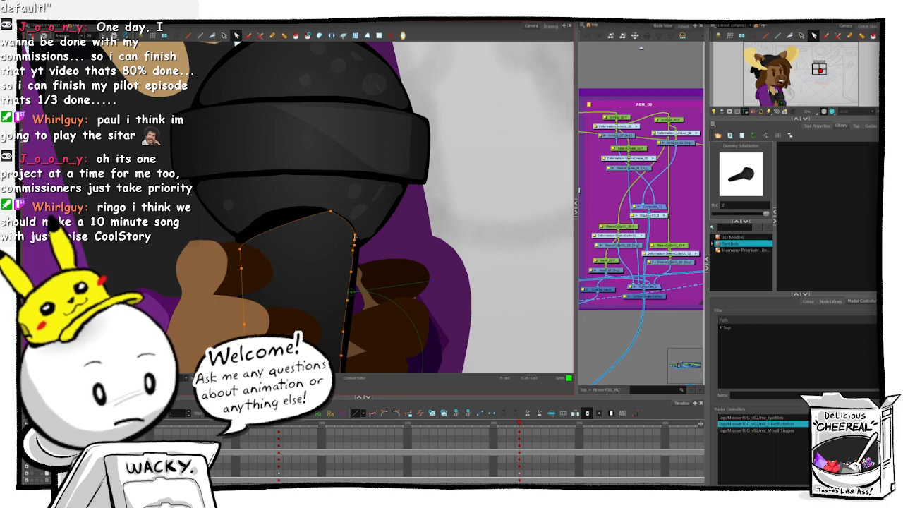
{"action": "key", "text": "Delete"}
{"action": "left_click", "coordinate": [354, 235]}
{"action": "key", "text": "Delete"}
{"action": "left_click", "coordinate": [354, 241]}
{"action": "key", "text": "Delete"}
{"action": "left_click", "coordinate": [354, 247]}
{"action": "key", "text": "Delete"}
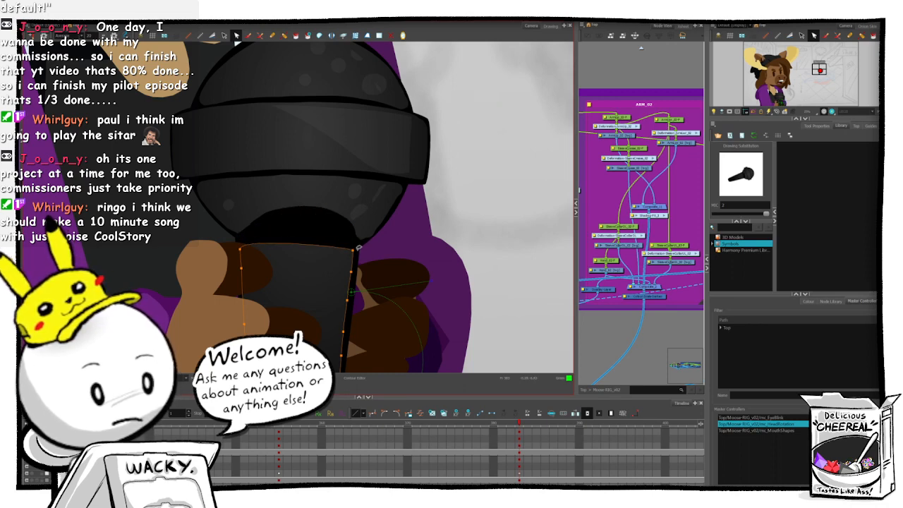
- Remove the extra point on the handle's side and bend the handle's top edge into a smooth downward curve
{"action": "left_click", "coordinate": [354, 252]}
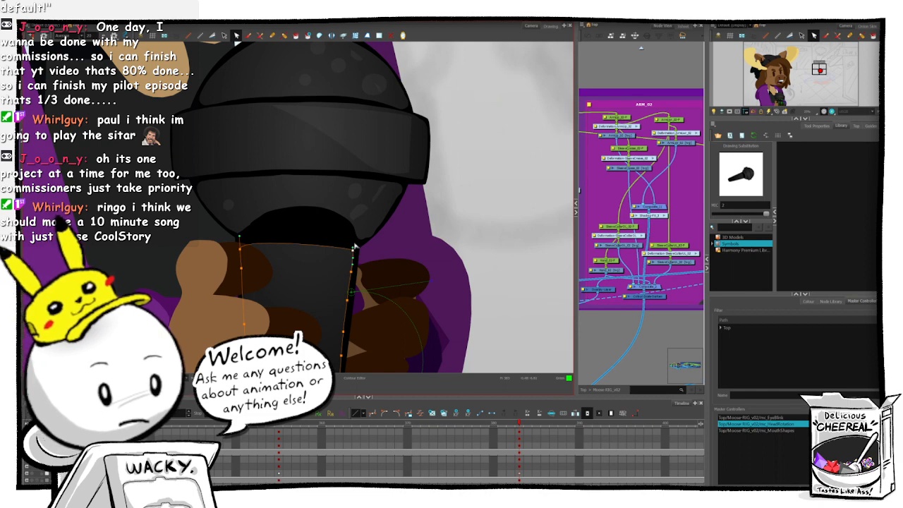
{"action": "left_click_drag", "start_coordinate": [355, 245], "coordinate": [353, 242]}
{"action": "left_click", "coordinate": [352, 272]}
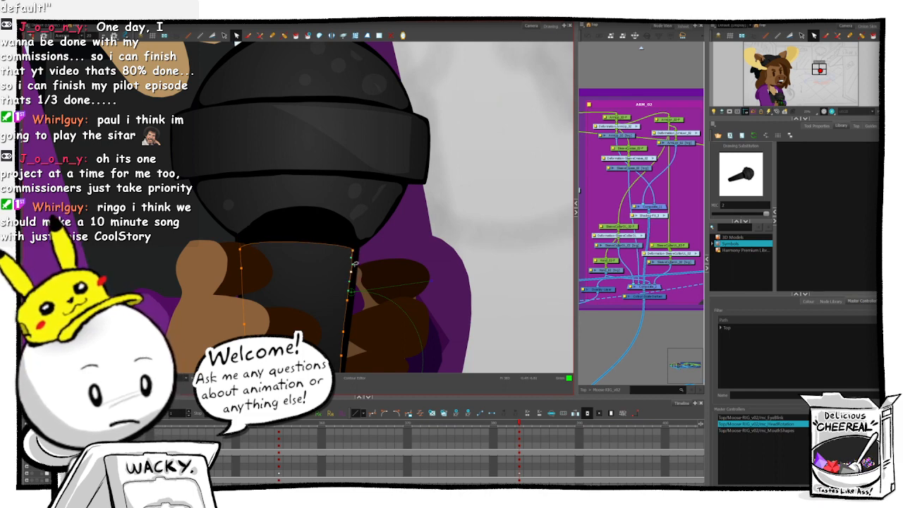
{"action": "key", "text": "Delete"}
{"action": "left_click", "coordinate": [353, 251]}
{"action": "left_click_drag", "start_coordinate": [354, 244], "coordinate": [353, 240]}
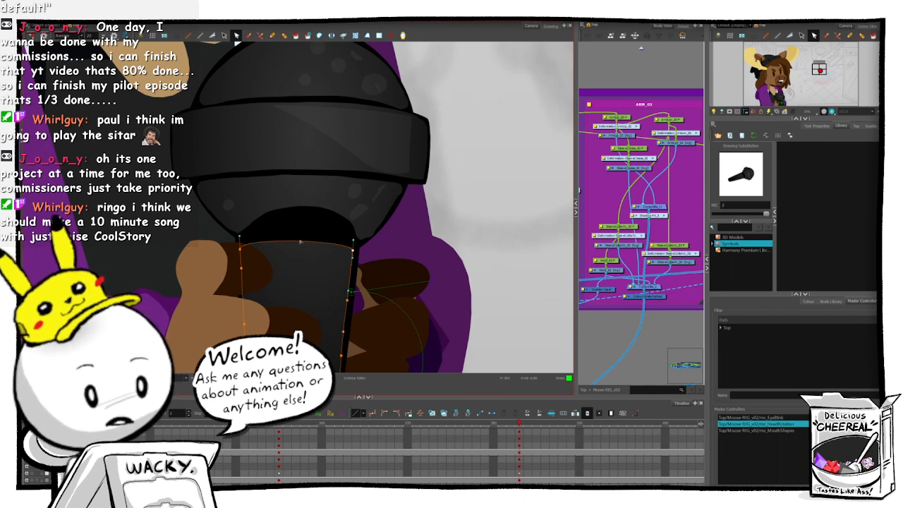
{"action": "left_click_drag", "start_coordinate": [303, 245], "coordinate": [303, 267]}
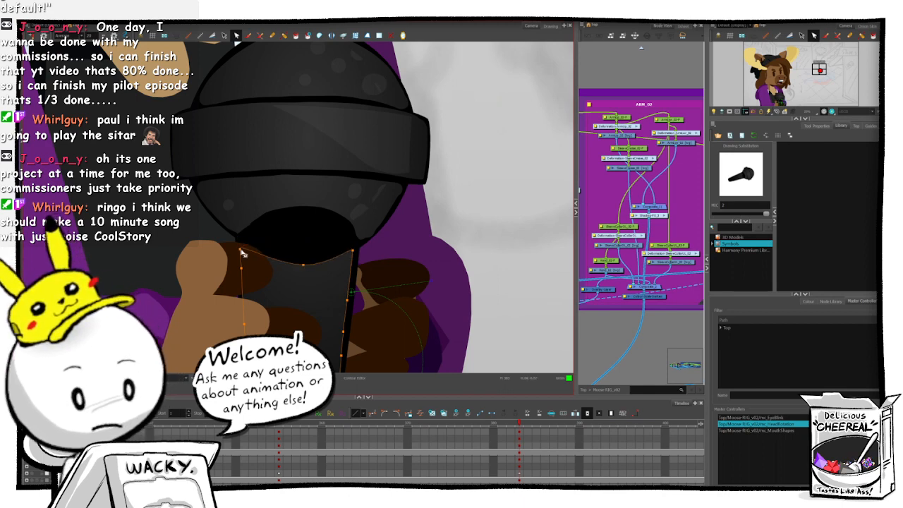
{"action": "left_click", "coordinate": [303, 267]}
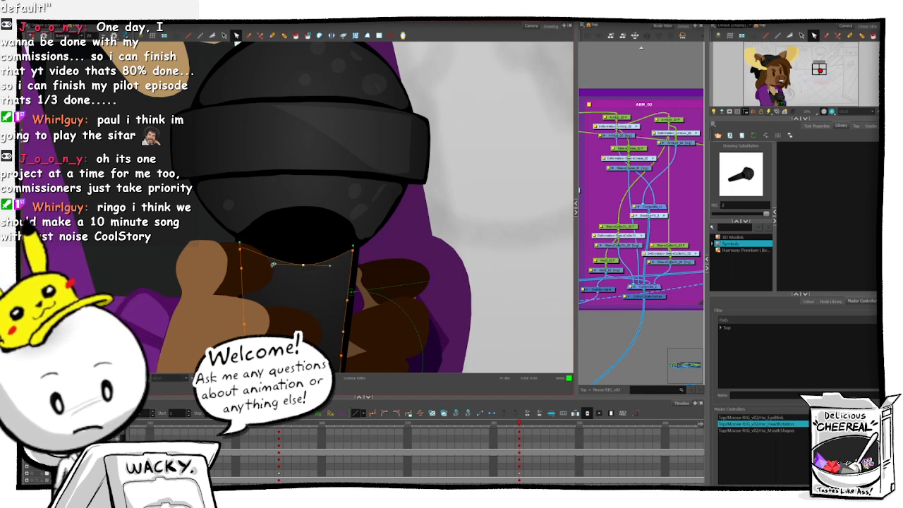
{"action": "left_click_drag", "start_coordinate": [270, 266], "coordinate": [245, 263]}
{"action": "left_click_drag", "start_coordinate": [330, 267], "coordinate": [343, 266]}
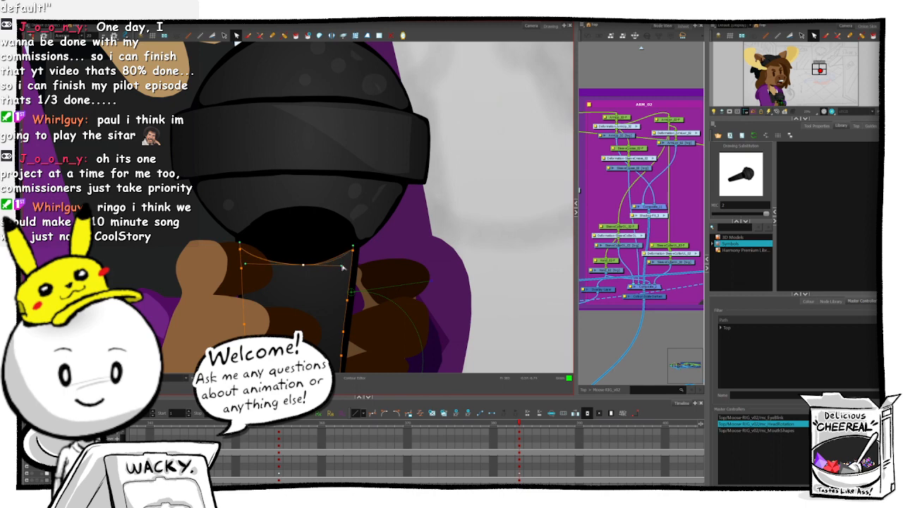
- Pull the lower edge of the microphone head's bottom section down into a rounded curve that meets the handle
{"action": "left_click", "coordinate": [309, 206]}
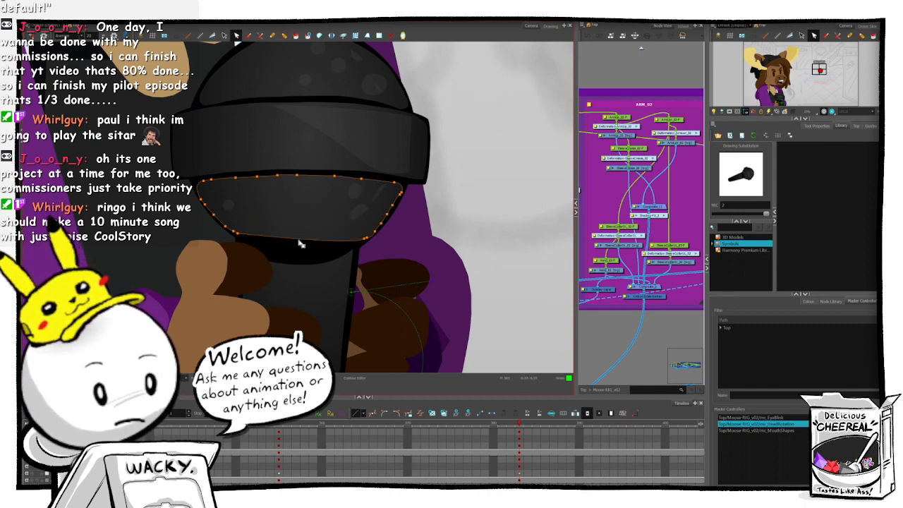
{"action": "left_click_drag", "start_coordinate": [300, 242], "coordinate": [296, 261]}
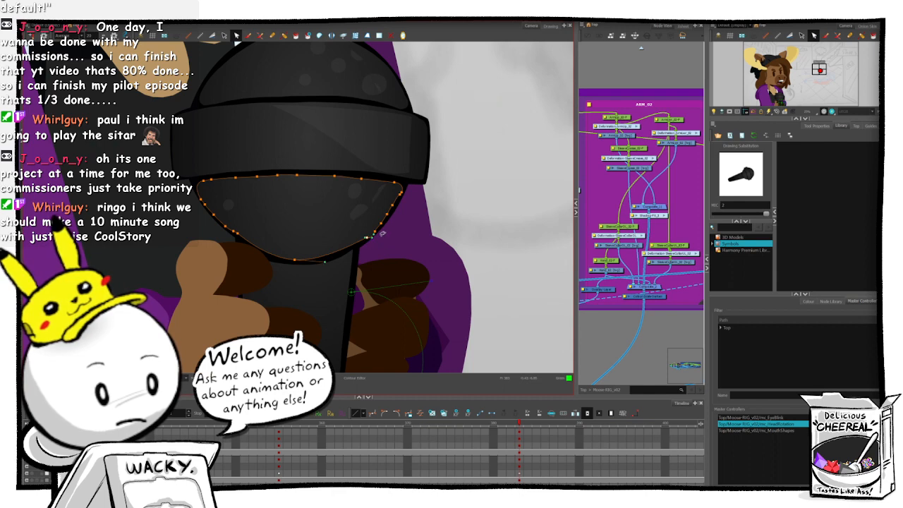
{"action": "left_click", "coordinate": [295, 261]}
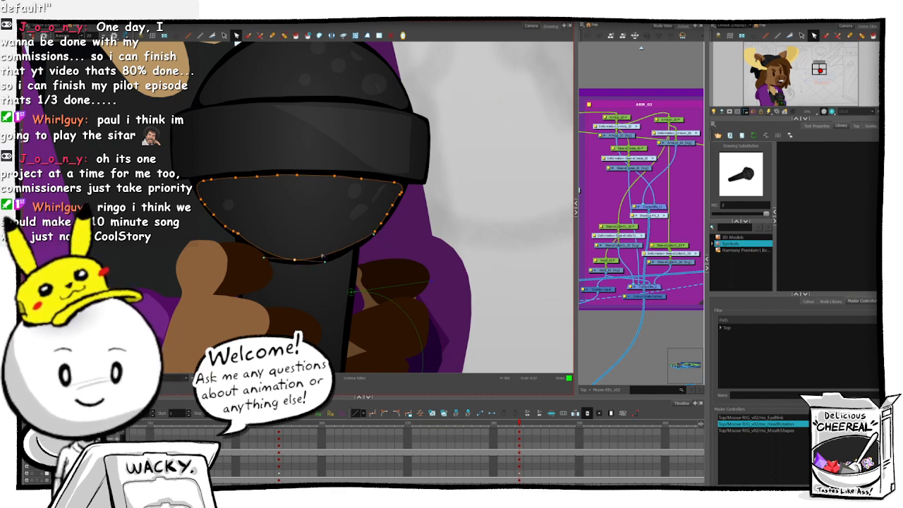
{"action": "left_click_drag", "start_coordinate": [325, 263], "coordinate": [335, 263]}
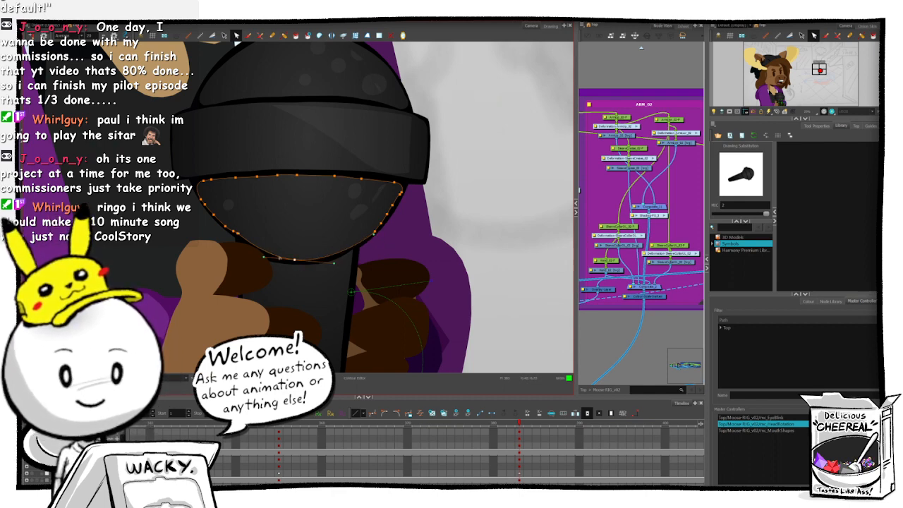
{"action": "left_click_drag", "start_coordinate": [265, 259], "coordinate": [260, 260]}
{"action": "left_click", "coordinate": [260, 261]}
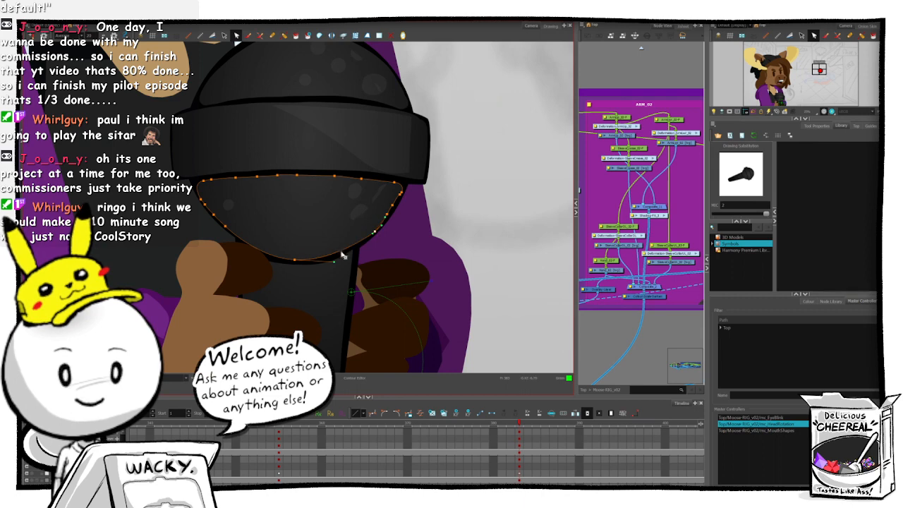
{"action": "left_click", "coordinate": [452, 200]}
- Inspect the Z-axis position curve in the layer properties of the microphone's peg, close it and deselect the microphone
{"action": "scroll", "coordinate": [450, 202], "scroll_direction": "down", "scroll_amount": 3}
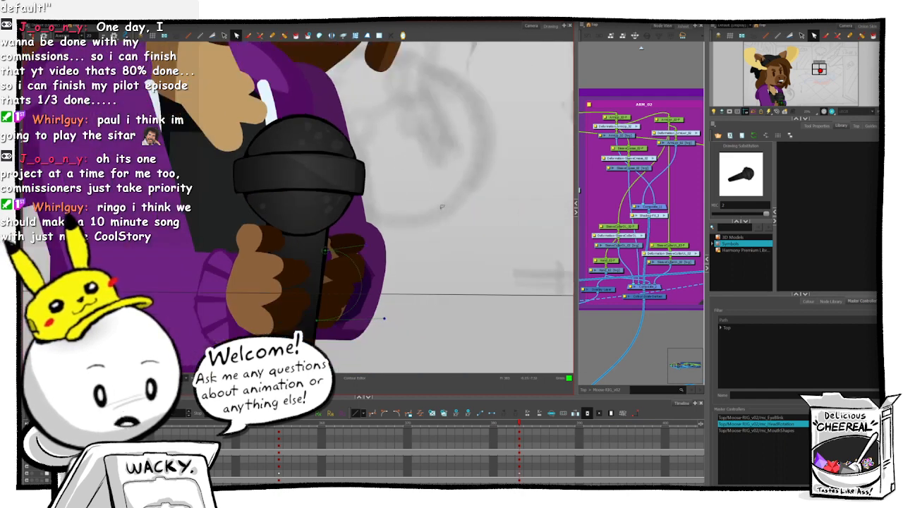
{"action": "scroll", "coordinate": [440, 207], "scroll_direction": "down", "scroll_amount": 2}
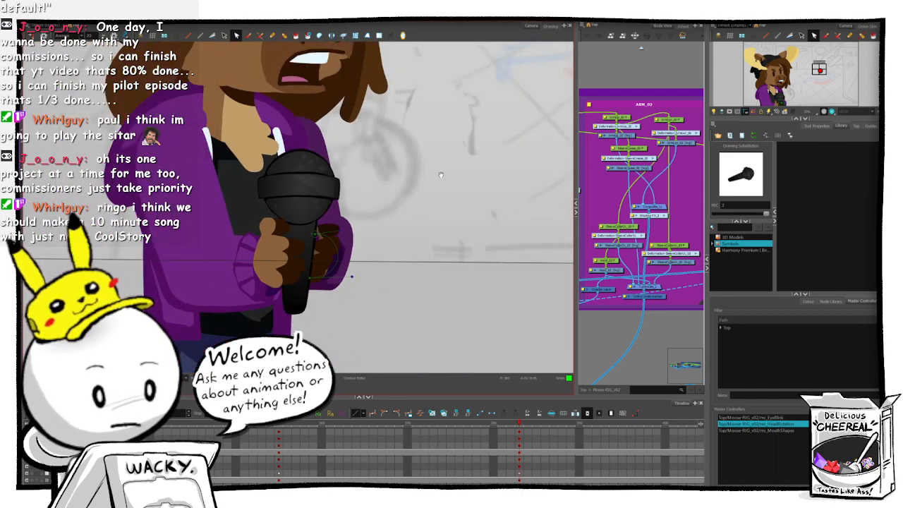
{"action": "scroll", "coordinate": [440, 175], "scroll_direction": "down", "scroll_amount": 2}
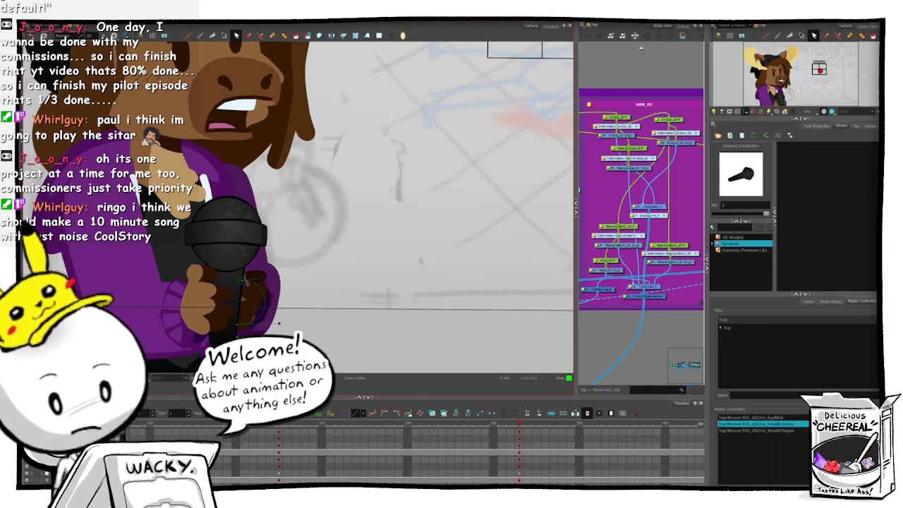
{"action": "key", "text": "shift+t"}
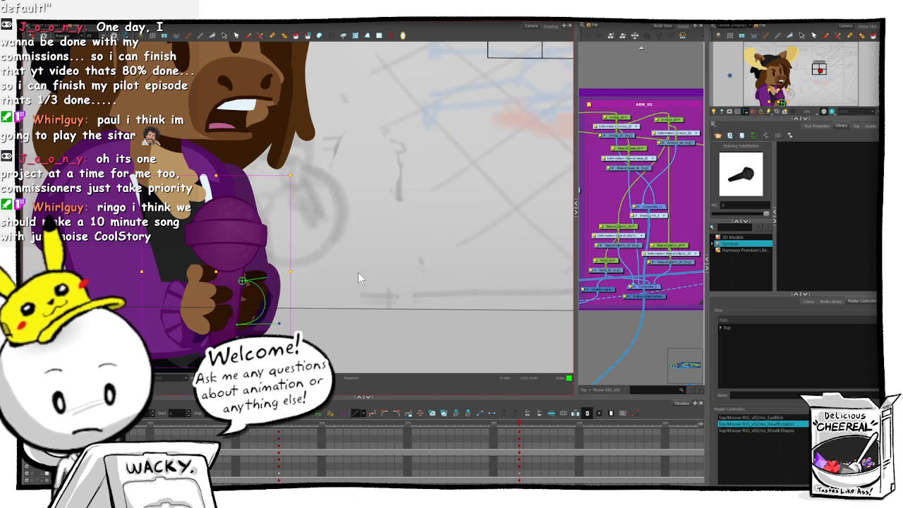
{"action": "key", "text": "Escape"}
{"action": "left_click", "coordinate": [230, 236]}
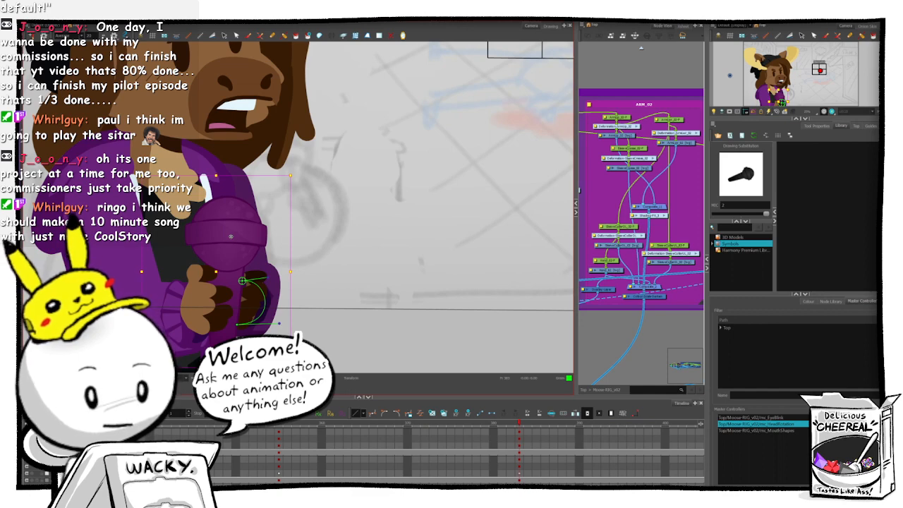
{"action": "key", "text": "b"}
{"action": "key", "text": "b"}
{"action": "key", "text": "shift+b"}
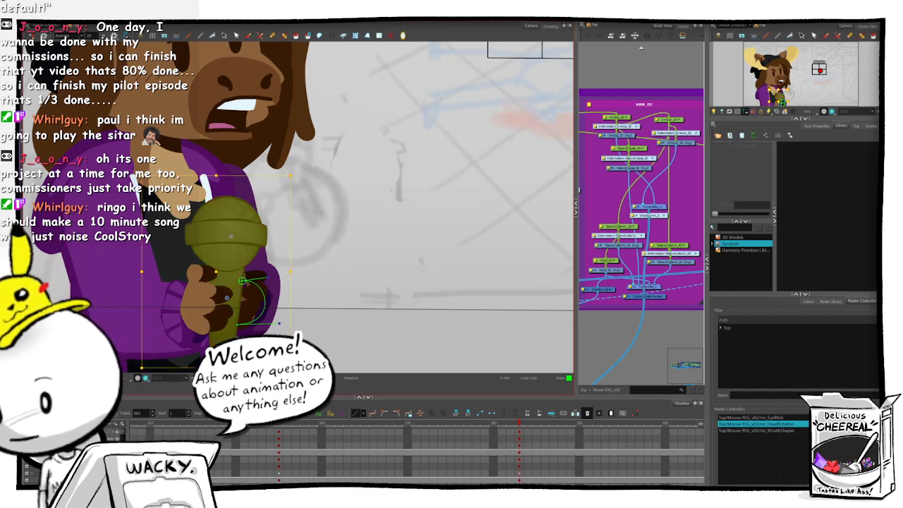
{"action": "key", "text": "shift+e"}
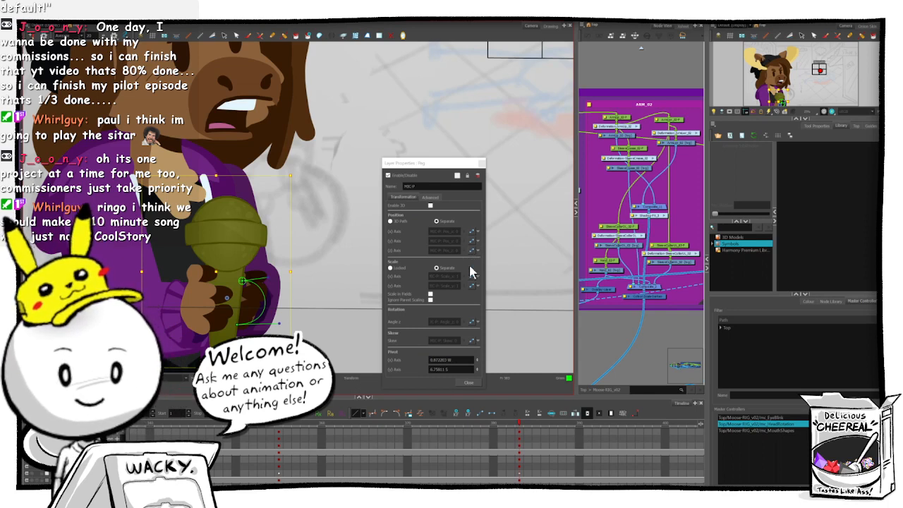
{"action": "left_click", "coordinate": [470, 255]}
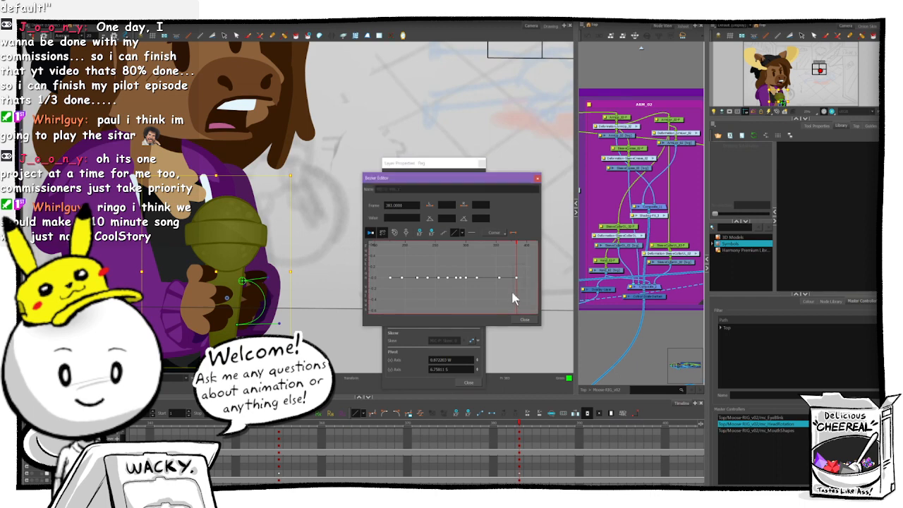
{"action": "left_click", "coordinate": [524, 319]}
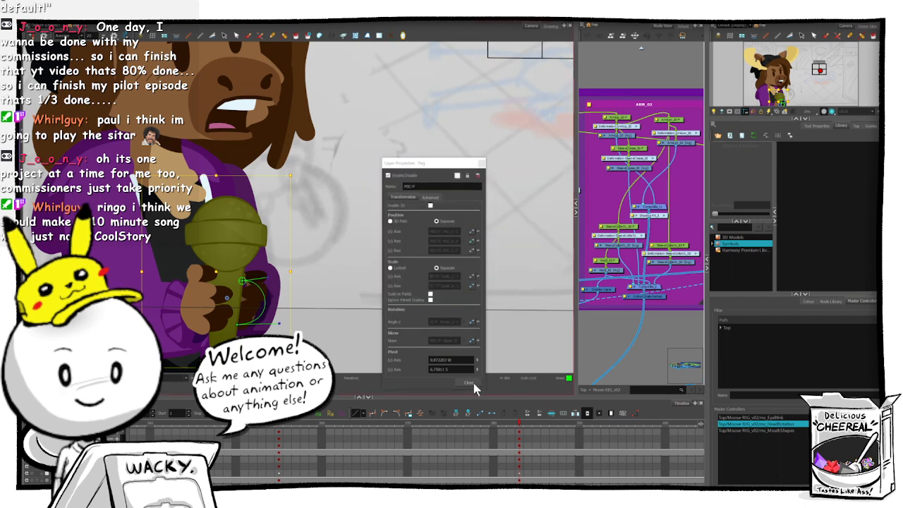
{"action": "left_click", "coordinate": [470, 381]}
{"action": "left_click", "coordinate": [637, 74]}
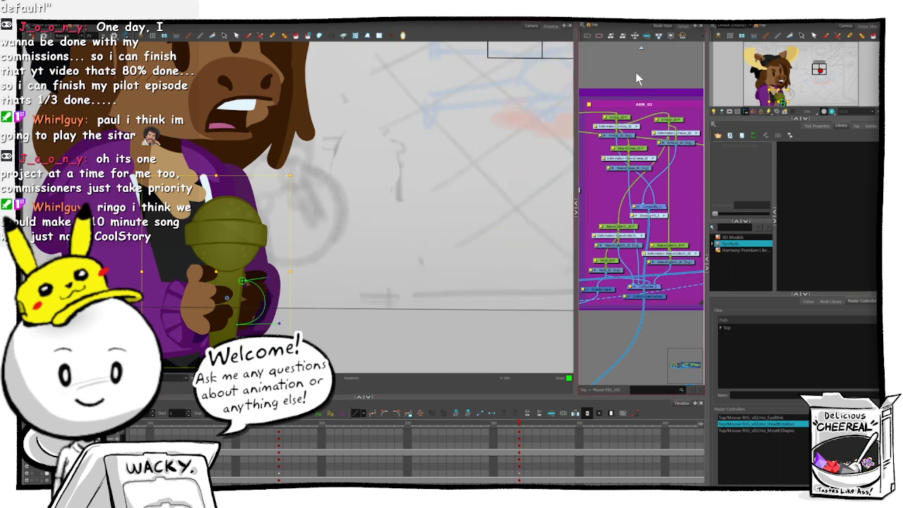
- Inspect the Z-axis position curve in the layer properties of the peg for the hand behind the microphone
{"action": "left_click", "coordinate": [253, 298]}
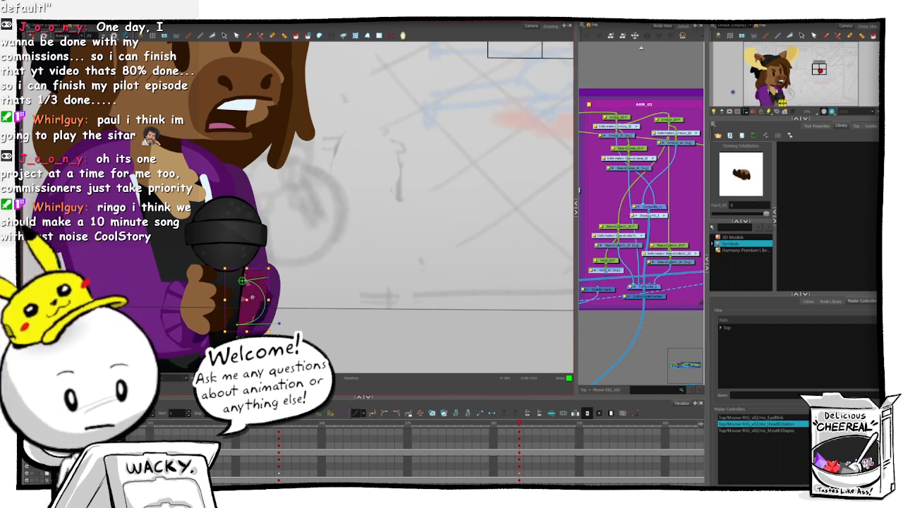
{"action": "left_click", "coordinate": [252, 297]}
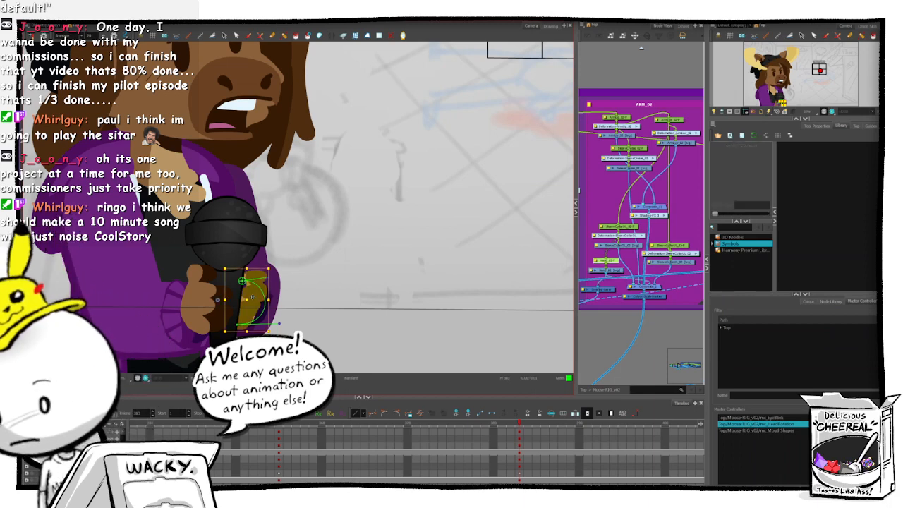
{"action": "double_click", "coordinate": [252, 297]}
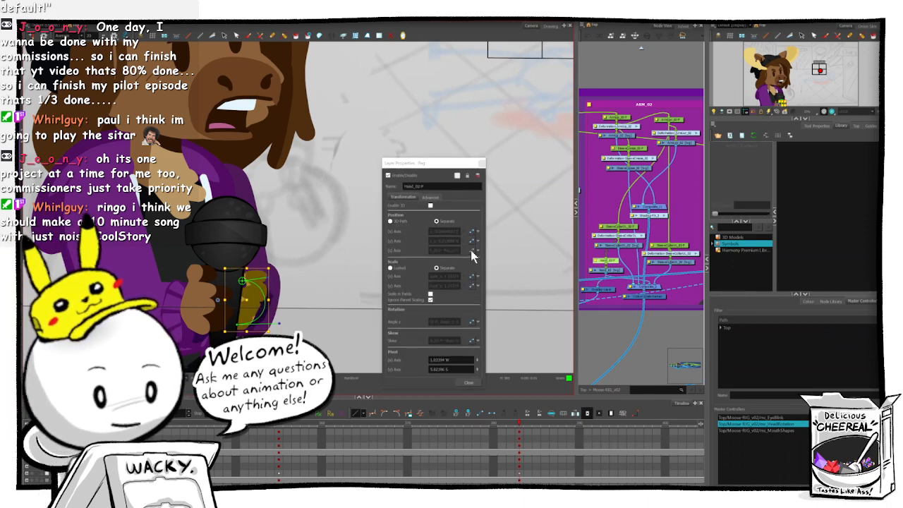
{"action": "left_click", "coordinate": [474, 259]}
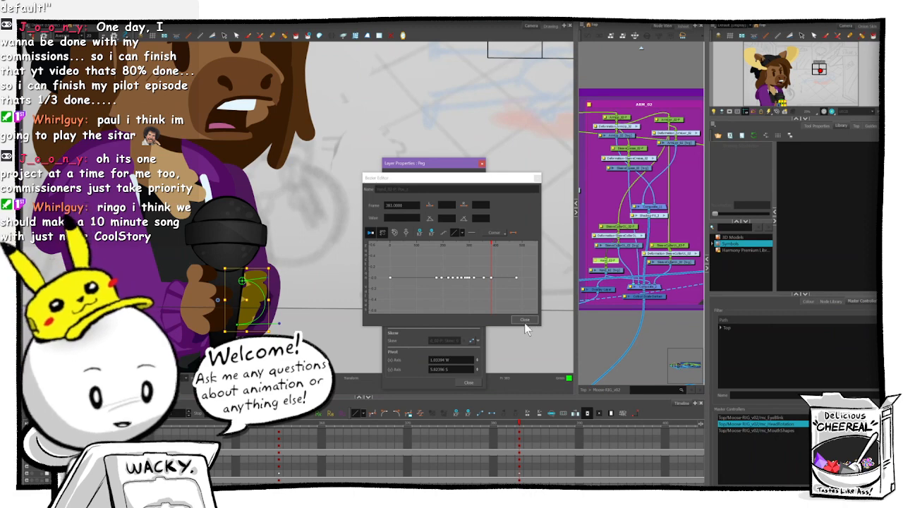
{"action": "left_click", "coordinate": [524, 321]}
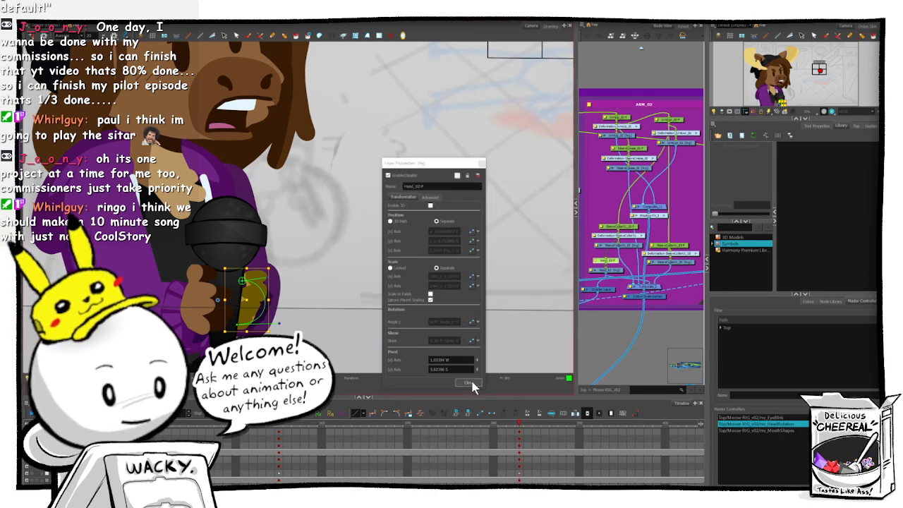
{"action": "left_click", "coordinate": [472, 383]}
{"action": "left_click", "coordinate": [464, 382]}
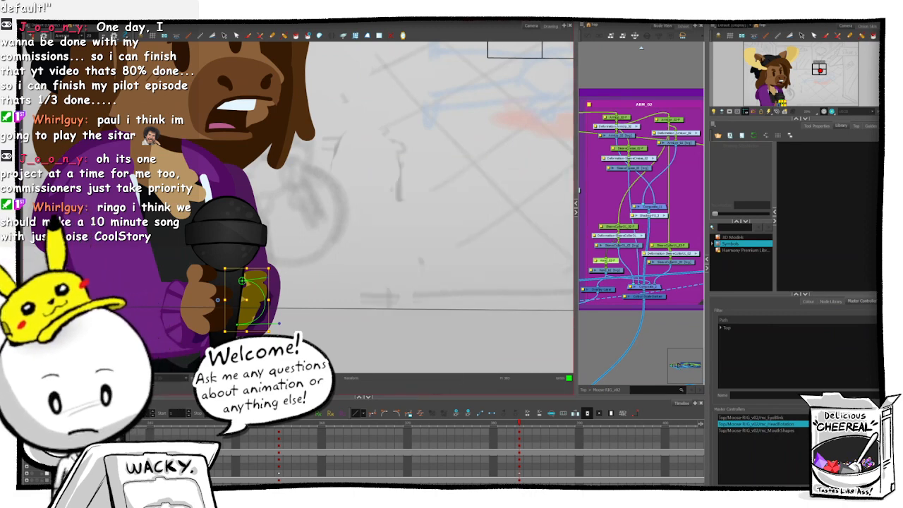
- Preview the pose in Render View, return to the normal Camera view display and deselect the hand
{"action": "left_click", "coordinate": [146, 379]}
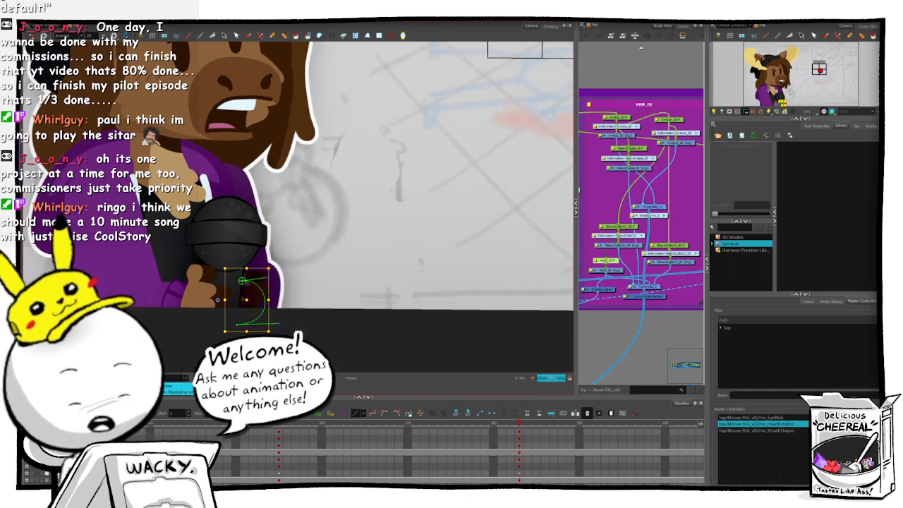
{"action": "left_click", "coordinate": [139, 378]}
{"action": "left_click", "coordinate": [619, 330]}
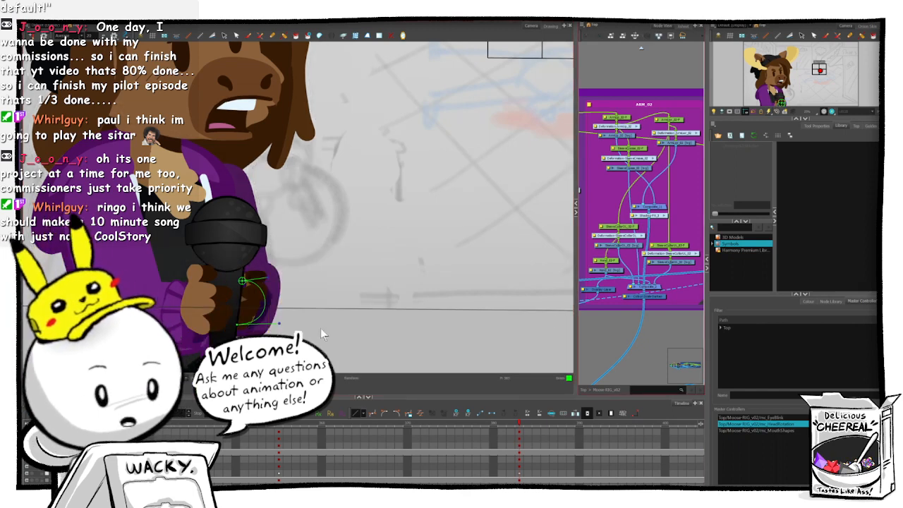
- Nudge the parent peg of the hand behind the microphone slightly with the Translate tool, check the whole figure and deselect
{"action": "left_click", "coordinate": [252, 304]}
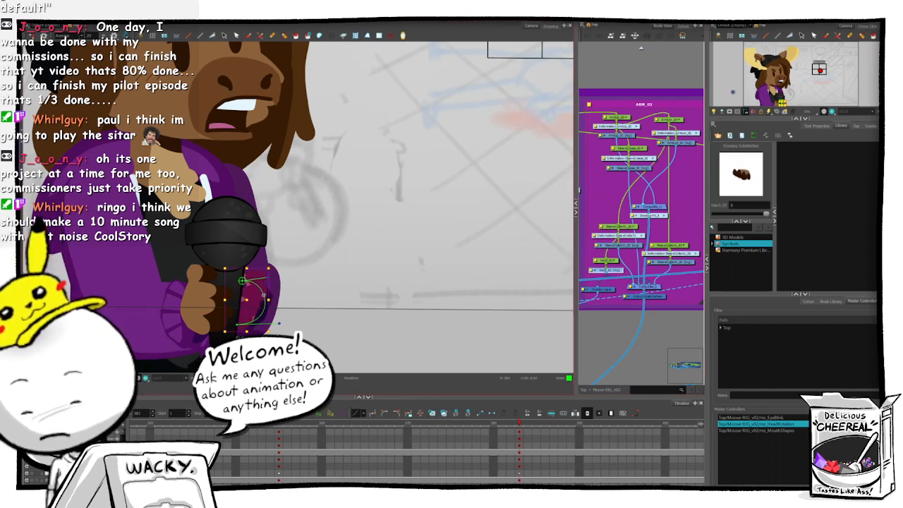
{"action": "key", "text": "b"}
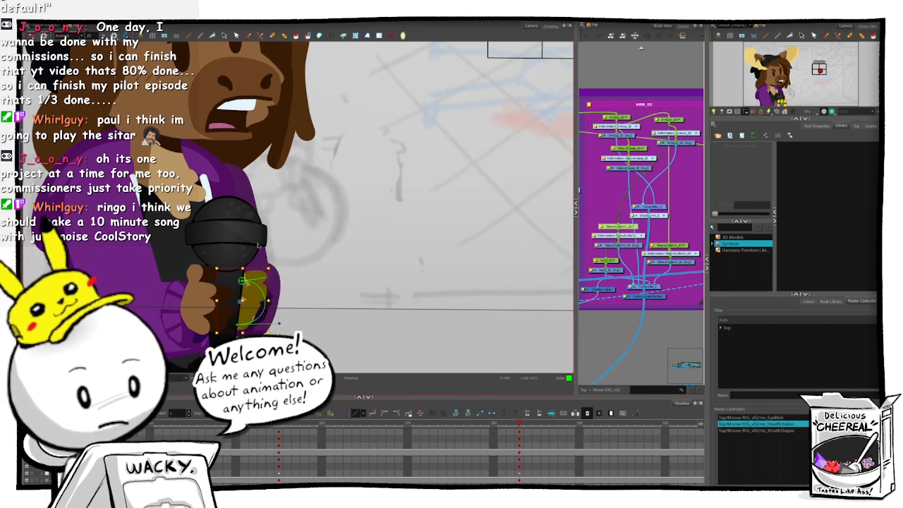
{"action": "key", "text": "alt+2"}
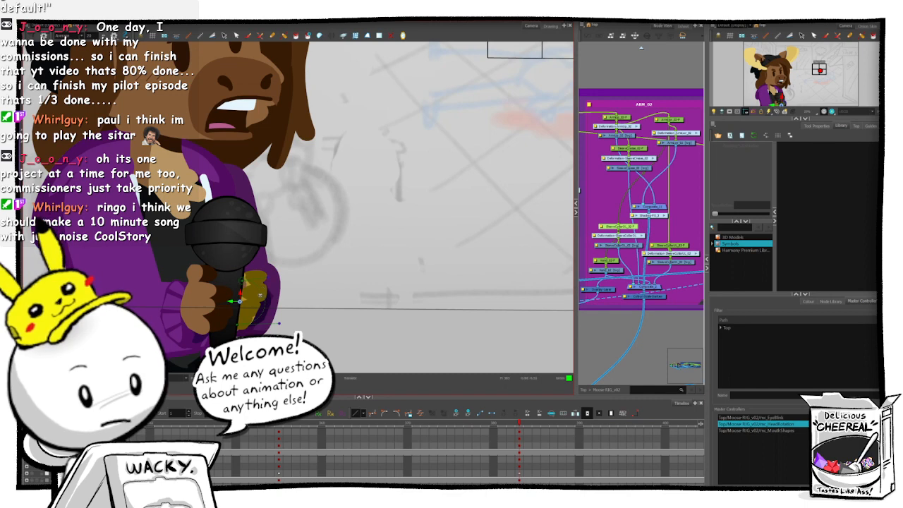
{"action": "left_click_drag", "start_coordinate": [256, 295], "coordinate": [254, 296]}
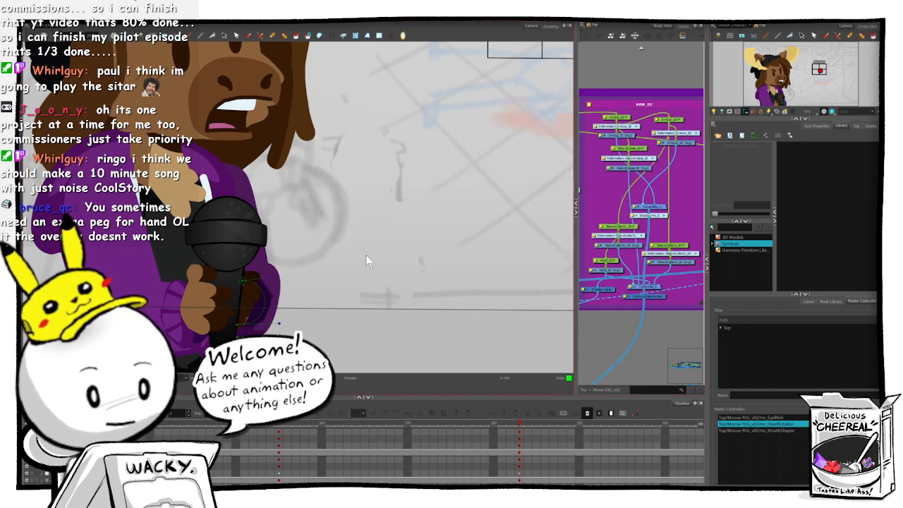
{"action": "scroll", "coordinate": [370, 258], "scroll_direction": "down", "scroll_amount": 3}
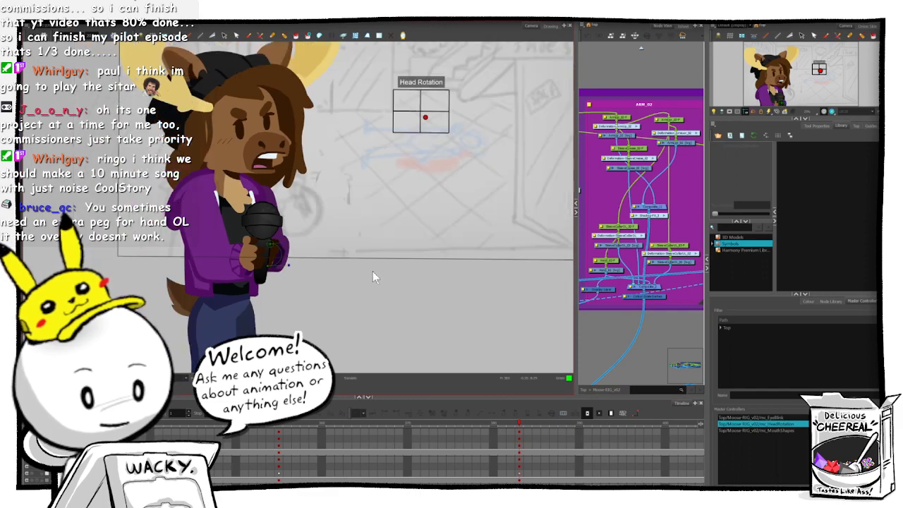
{"action": "scroll", "coordinate": [371, 271], "scroll_direction": "down", "scroll_amount": 2}
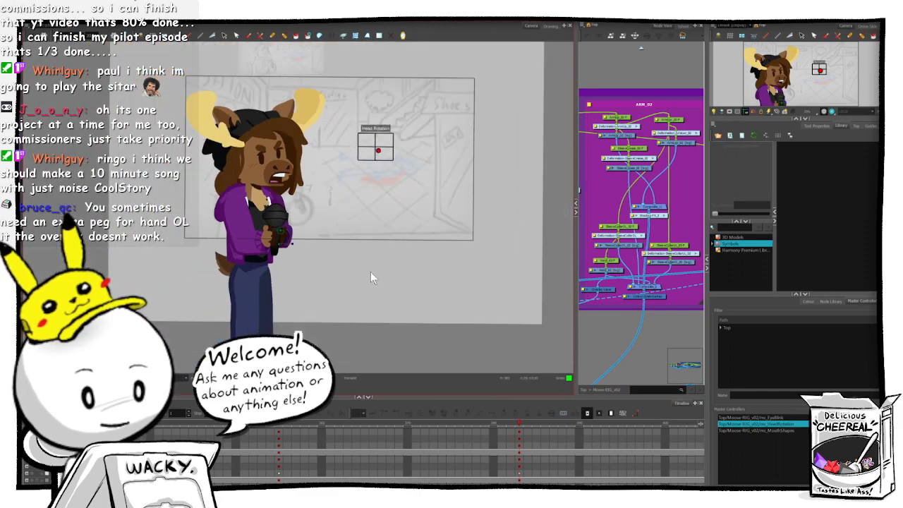
{"action": "scroll", "coordinate": [353, 271], "scroll_direction": "up", "scroll_amount": 4}
{"action": "scroll", "coordinate": [295, 273], "scroll_direction": "up", "scroll_amount": 3}
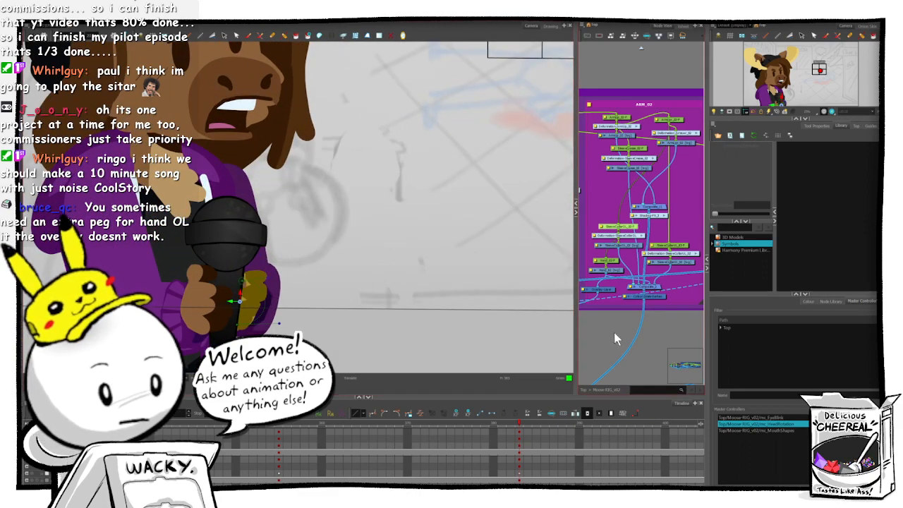
{"action": "left_click", "coordinate": [615, 337]}
- Show the deformation controls of the sleeve behind the hand and pull its lower curve handle outward to make the sleeve rounder
{"action": "left_click", "coordinate": [280, 286]}
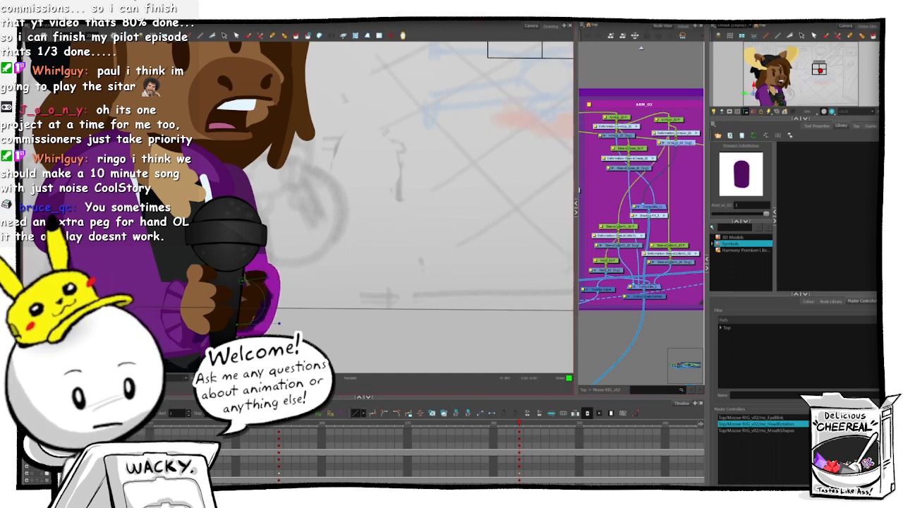
{"action": "left_click", "coordinate": [619, 324]}
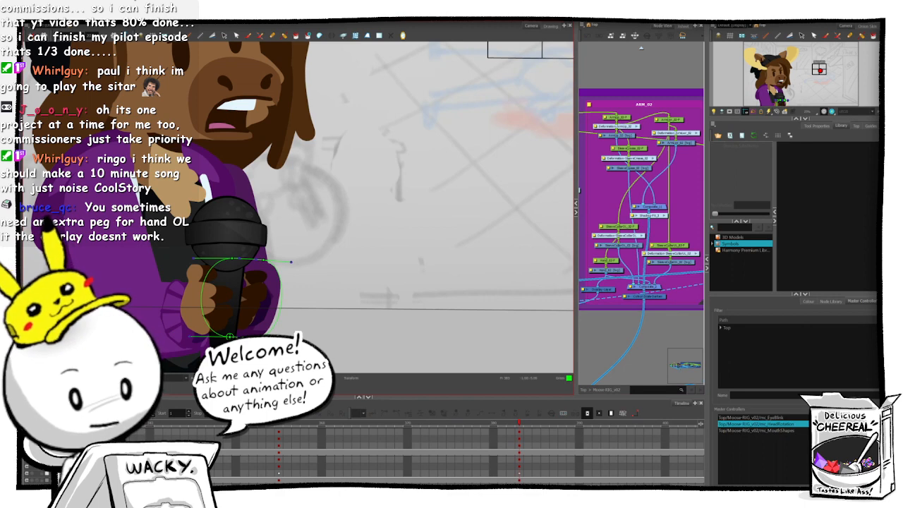
{"action": "left_click_drag", "start_coordinate": [286, 336], "coordinate": [296, 337]}
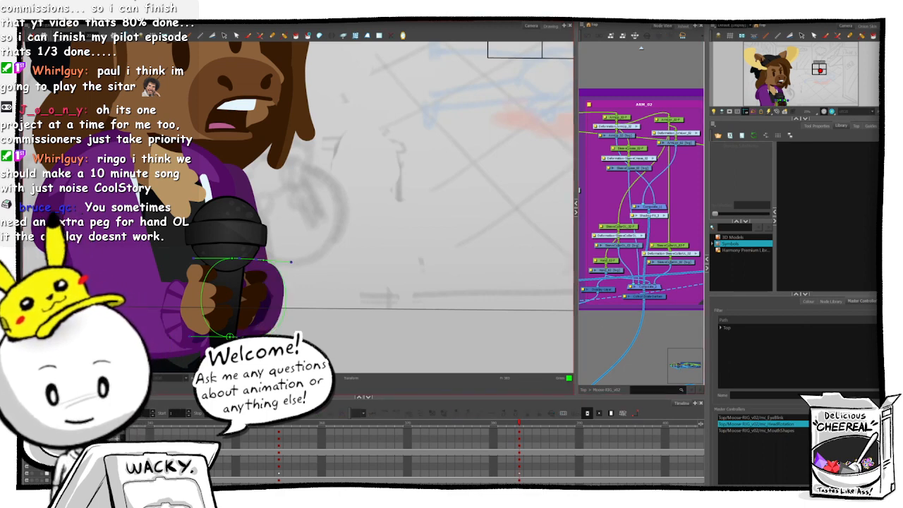
{"action": "left_click", "coordinate": [265, 294]}
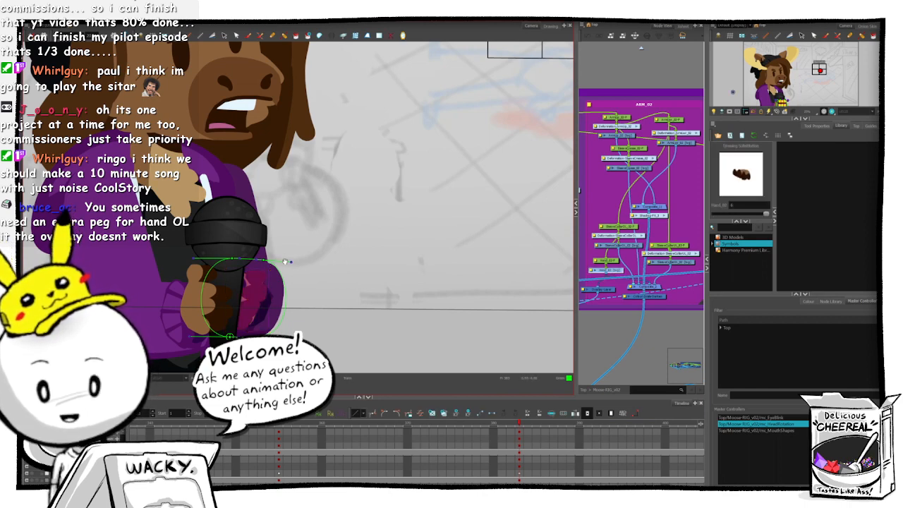
{"action": "left_click", "coordinate": [633, 332]}
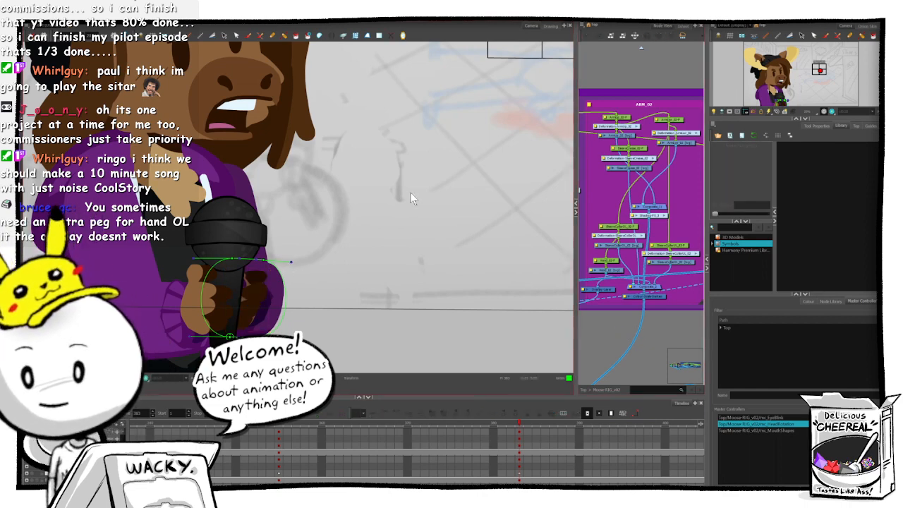
- Examine the moose's overall pose with the microphone against the background sketch
{"action": "scroll", "coordinate": [411, 192], "scroll_direction": "down", "scroll_amount": 3}
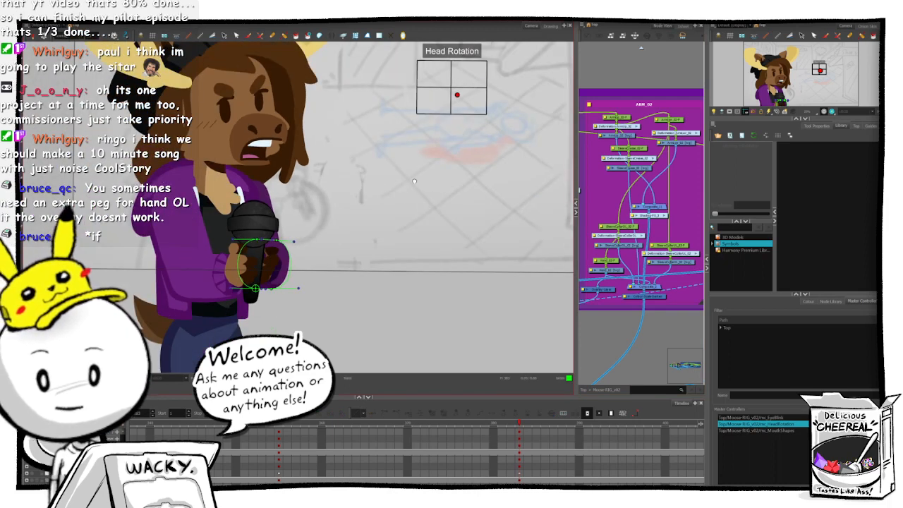
{"action": "mouse_move", "coordinate": [414, 181]}
{"action": "left_mouse_down"}
{"action": "mouse_move", "coordinate": [395, 199]}
{"action": "mouse_move", "coordinate": [386, 238]}
{"action": "left_mouse_up"}
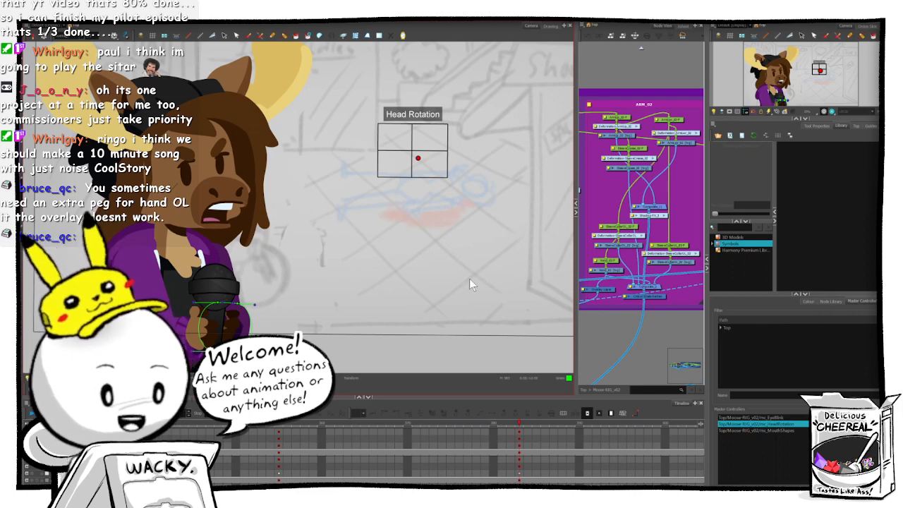
{"action": "left_click_drag", "start_coordinate": [443, 285], "coordinate": [457, 288]}
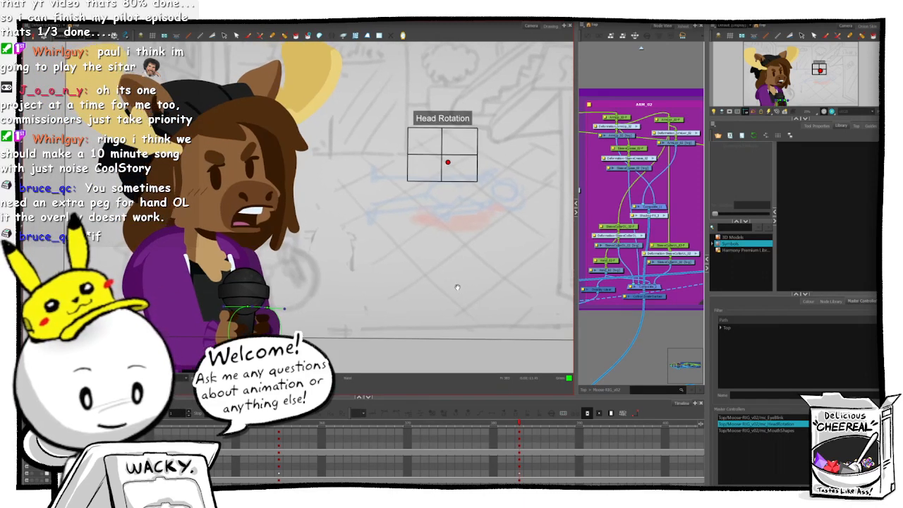
{"action": "key", "text": "1"}
{"action": "key", "text": "1"}
{"action": "key", "text": "1"}
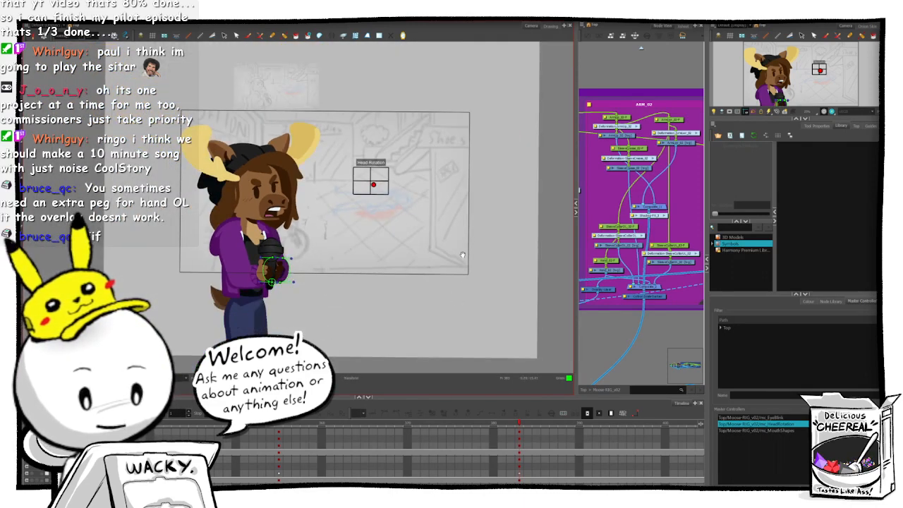
{"action": "key", "text": "2"}
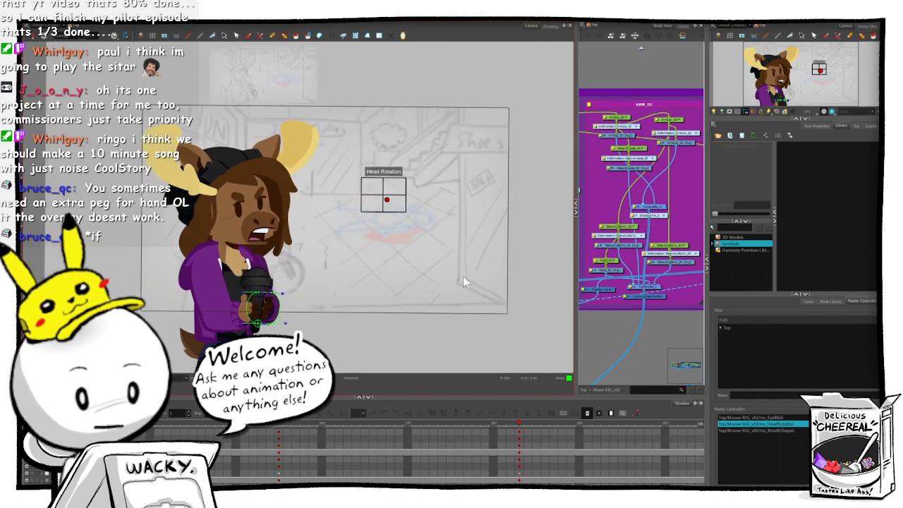
- Show the deformation controls of the near upper sleeve and pull its lower inner curve handle inward at the elbow
{"action": "left_click_drag", "start_coordinate": [455, 270], "coordinate": [441, 273]}
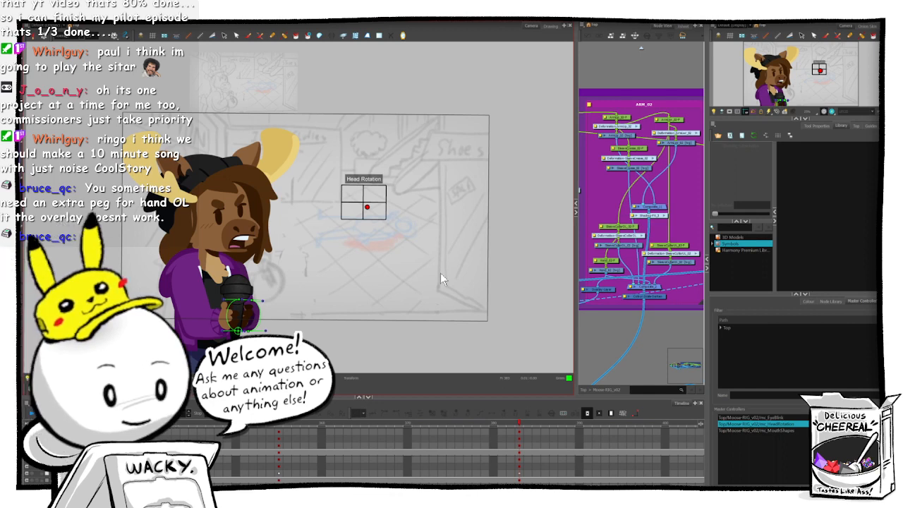
{"action": "mouse_move", "coordinate": [520, 428]}
{"action": "left_mouse_down"}
{"action": "mouse_move", "coordinate": [502, 427]}
{"action": "mouse_move", "coordinate": [527, 427]}
{"action": "mouse_move", "coordinate": [518, 430]}
{"action": "left_mouse_up"}
{"action": "left_click", "coordinate": [195, 297]}
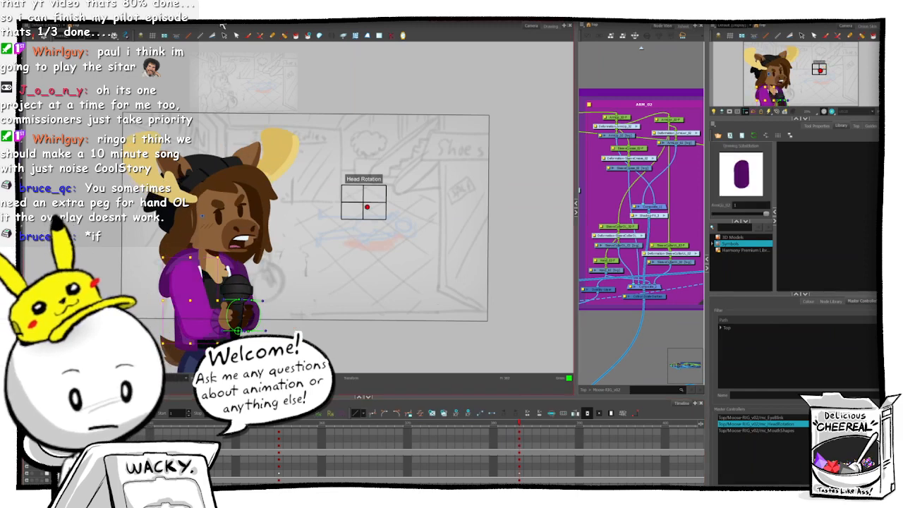
{"action": "key", "text": "F11"}
{"action": "key", "text": "2"}
{"action": "key", "text": "2"}
{"action": "left_click", "coordinate": [348, 244]}
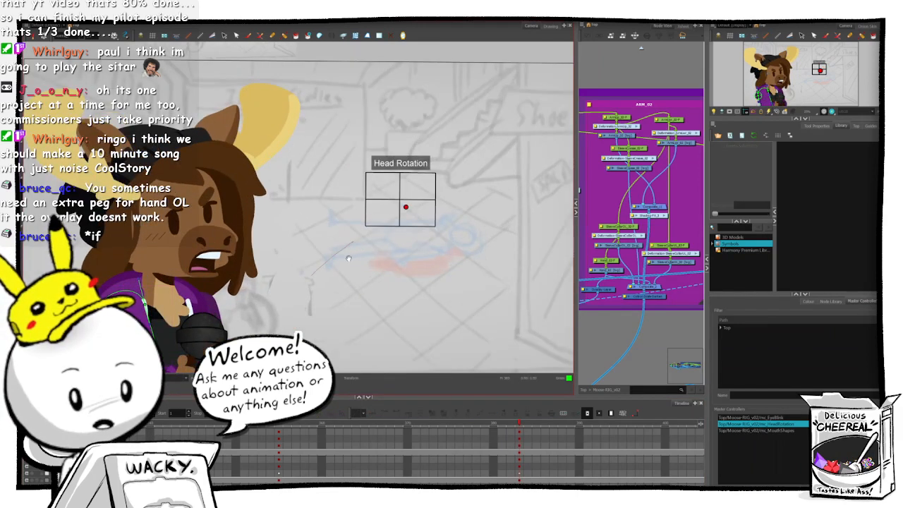
{"action": "key", "text": "space"}
{"action": "left_click_drag", "start_coordinate": [148, 303], "coordinate": [296, 196]}
{"action": "left_click", "coordinate": [261, 292]}
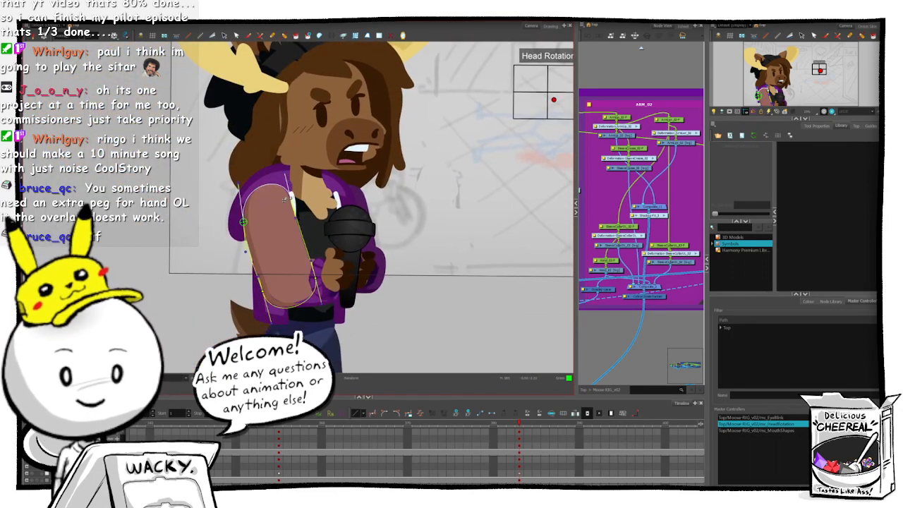
{"action": "left_click_drag", "start_coordinate": [261, 291], "coordinate": [291, 262]}
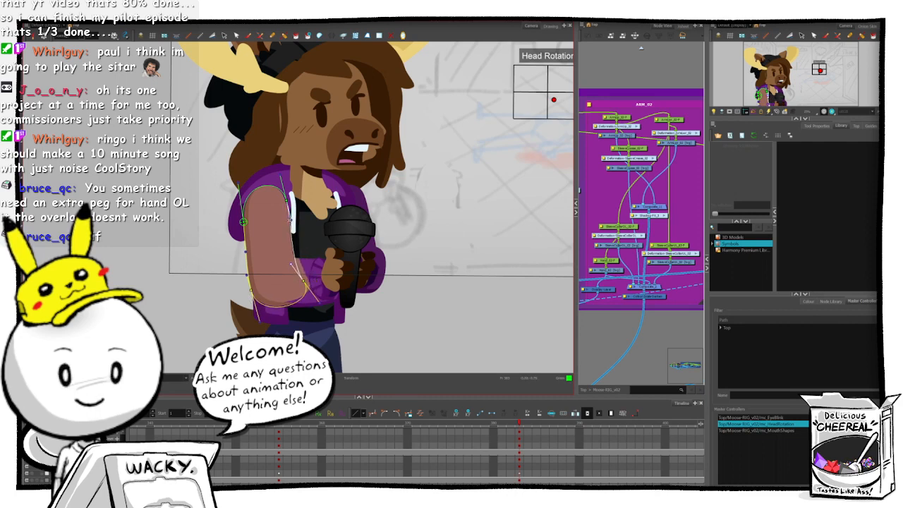
- Refine the near upper sleeve's outline by adjusting its inner, outer and shoulder curve handles and shifting its root point slightly outward
{"action": "left_click_drag", "start_coordinate": [289, 221], "coordinate": [286, 224]}
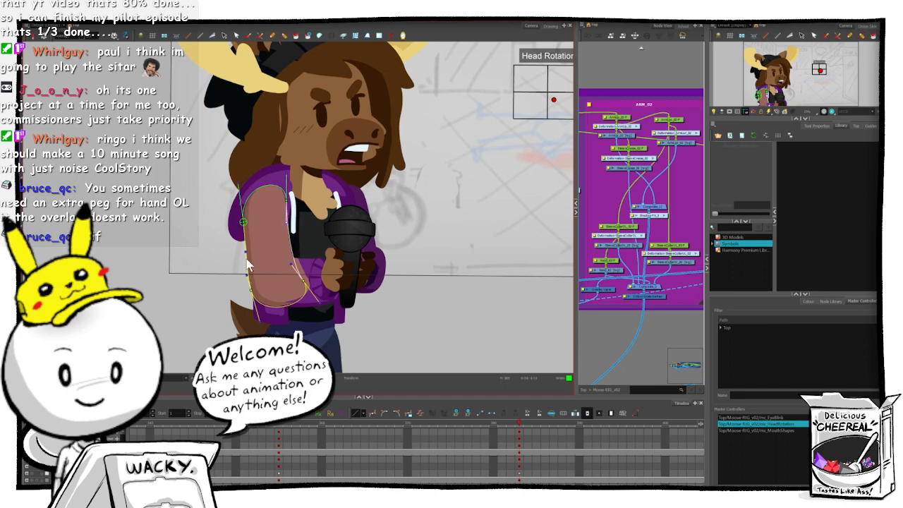
{"action": "left_click_drag", "start_coordinate": [246, 252], "coordinate": [238, 254]}
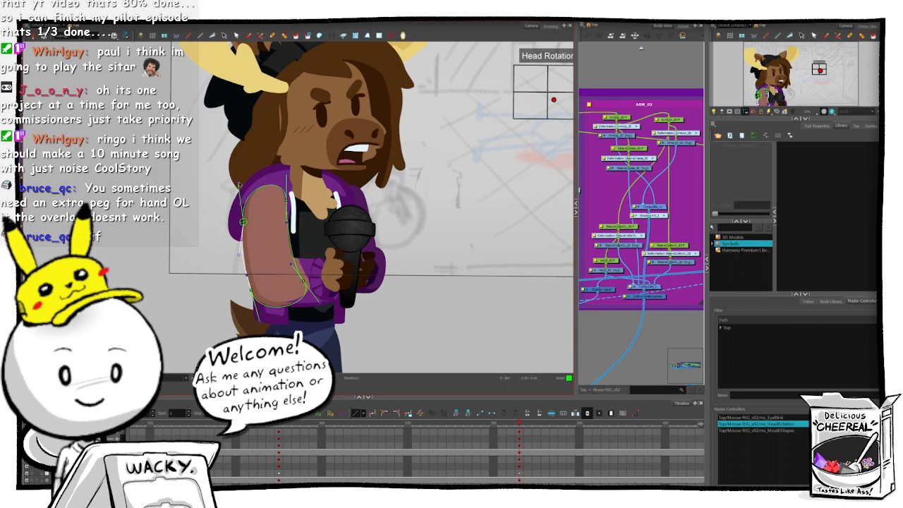
{"action": "left_click_drag", "start_coordinate": [238, 183], "coordinate": [246, 181]}
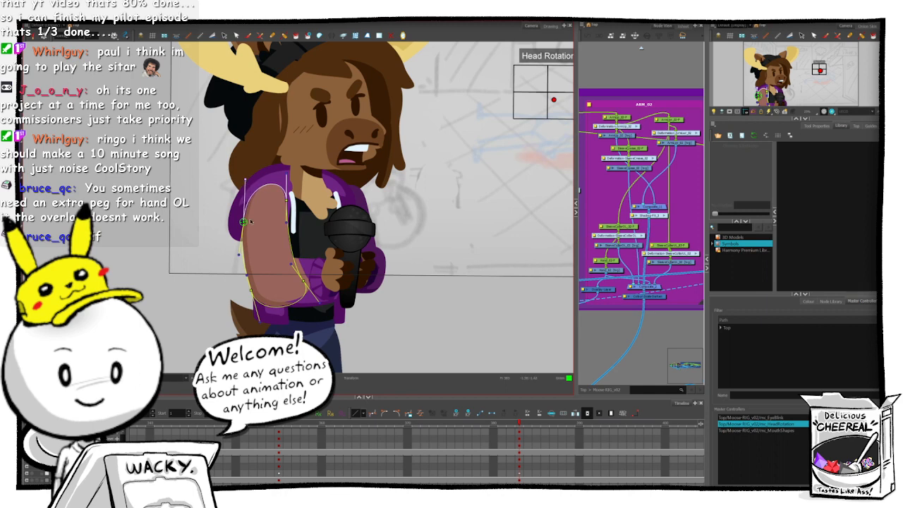
{"action": "left_click_drag", "start_coordinate": [244, 221], "coordinate": [242, 223]}
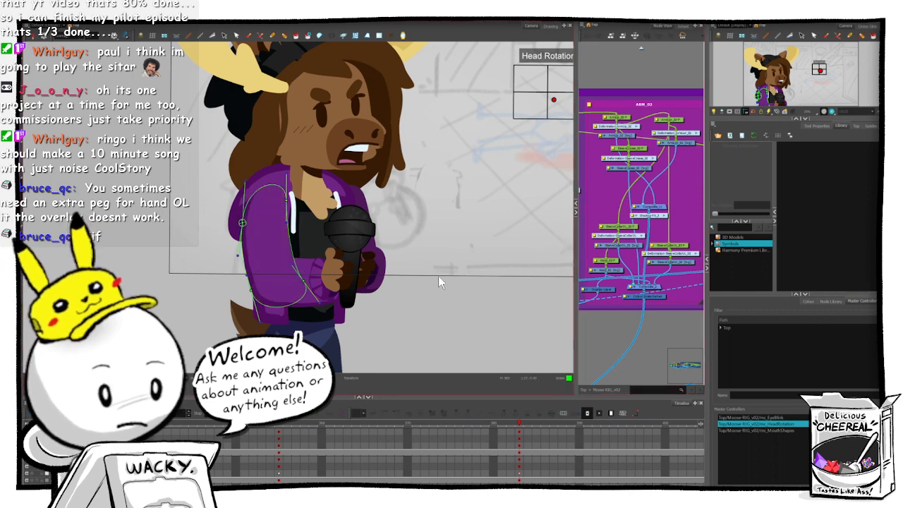
- Flip between neighbouring poses to check how the reshaped near sleeve moves
{"action": "left_click", "coordinate": [308, 276]}
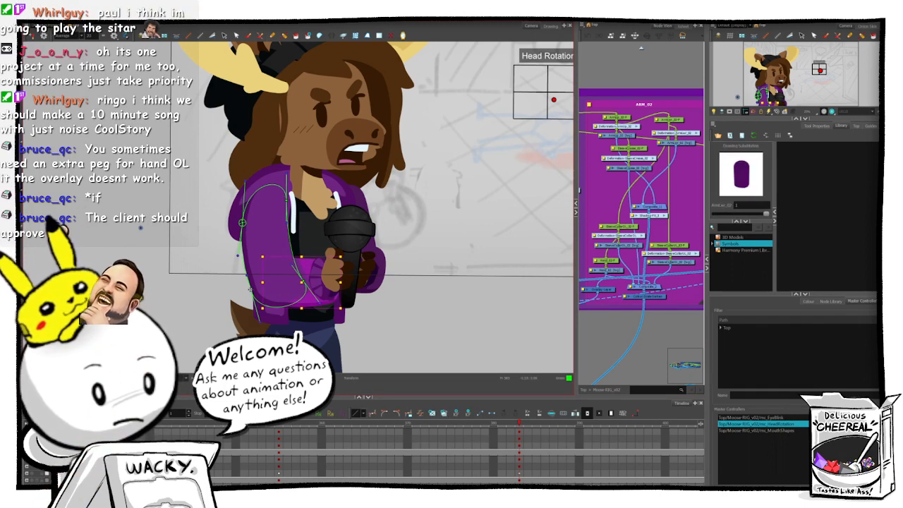
{"action": "key", "text": "comma"}
{"action": "key", "text": "period"}
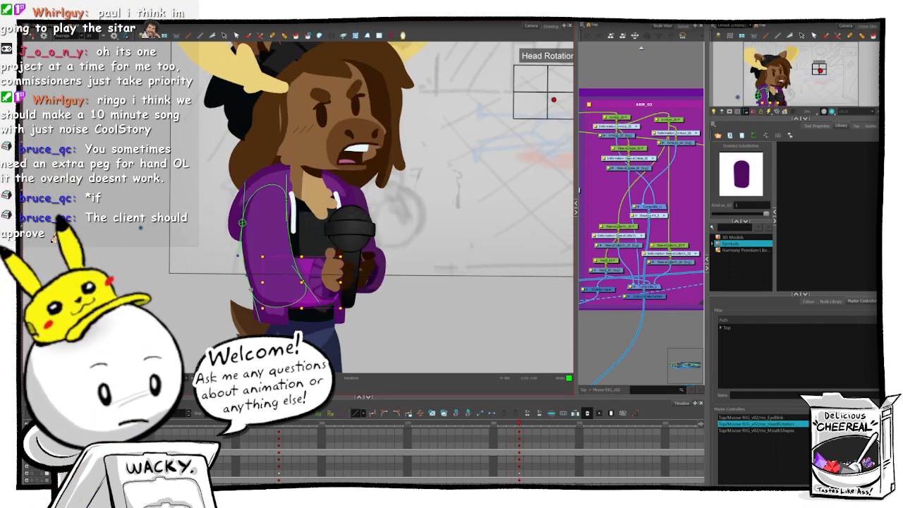
{"action": "key", "text": "comma"}
{"action": "key", "text": "period"}
{"action": "key", "text": "period"}
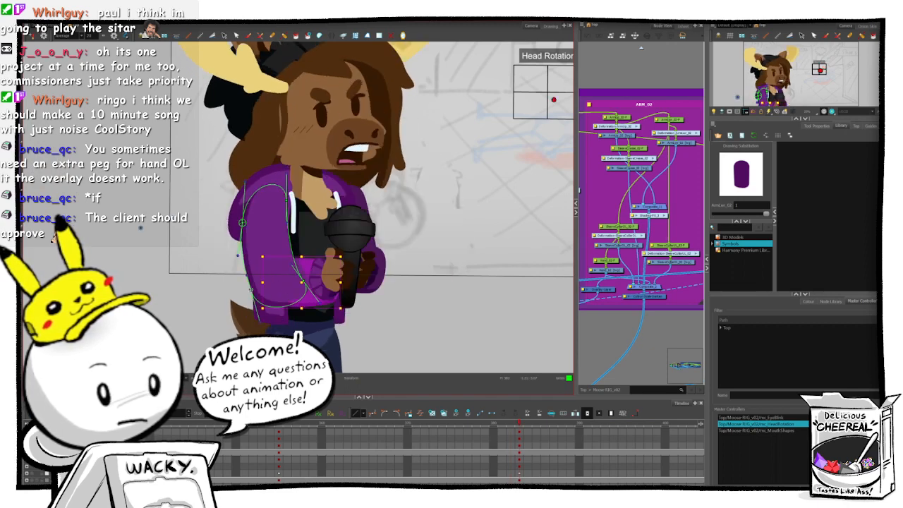
- Show the deformation controls of the far upper sleeve behind the microphone, move its outer edge downward, and hide the controls
{"action": "left_click", "coordinate": [360, 199]}
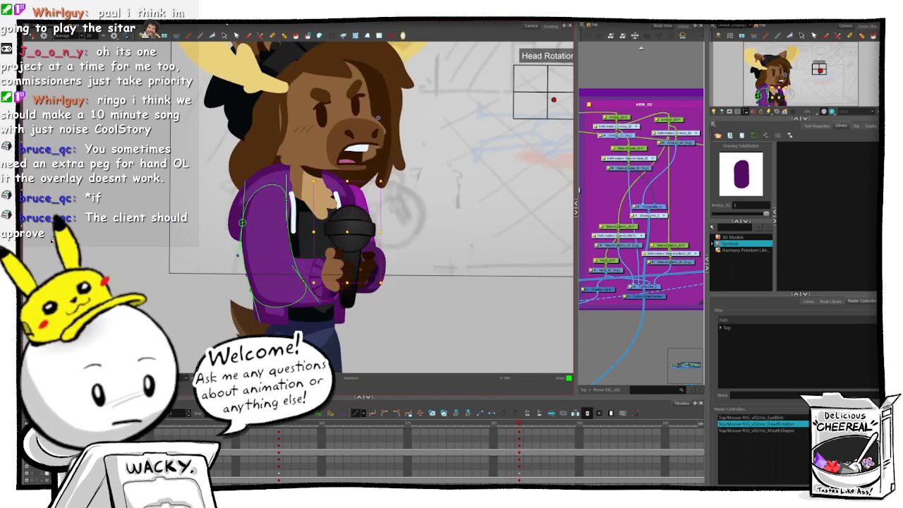
{"action": "left_click", "coordinate": [646, 361]}
{"action": "left_click", "coordinate": [369, 212]}
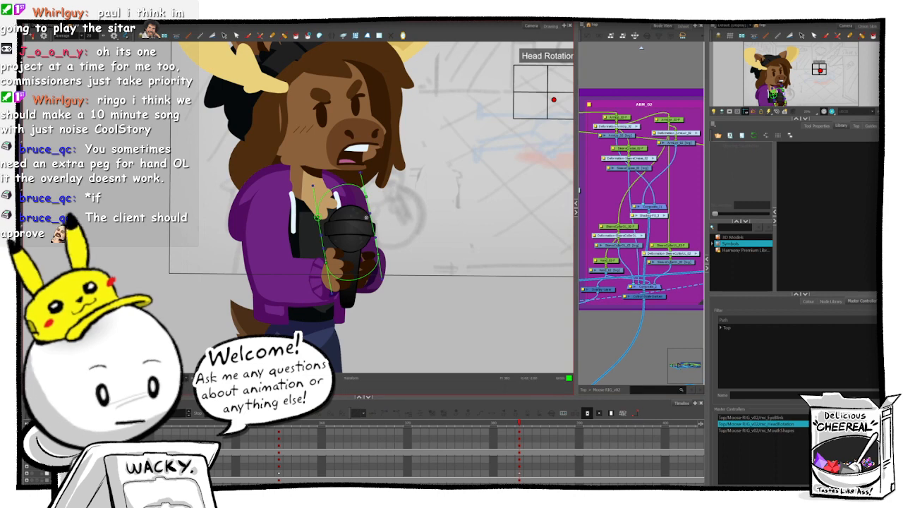
{"action": "left_click_drag", "start_coordinate": [371, 217], "coordinate": [371, 243]}
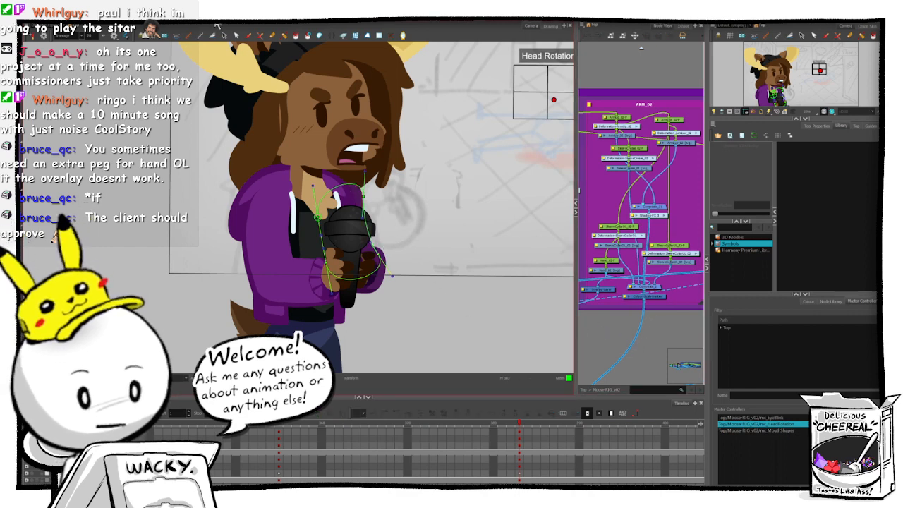
{"action": "left_click", "coordinate": [217, 24]}
{"action": "left_click_drag", "start_coordinate": [483, 194], "coordinate": [393, 252]}
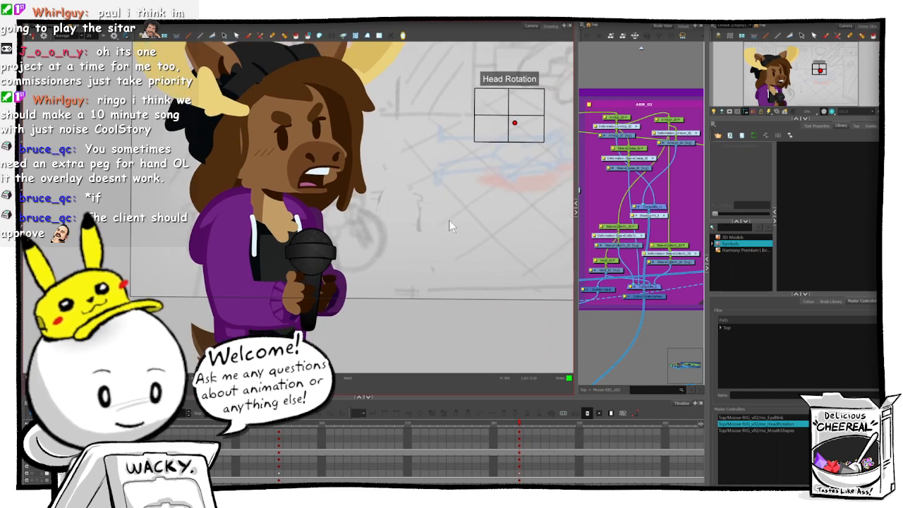
- Compare the pulled-in microphone pose with the extended-arm pose by flipping between them on the whole figure
{"action": "key", "text": "1"}
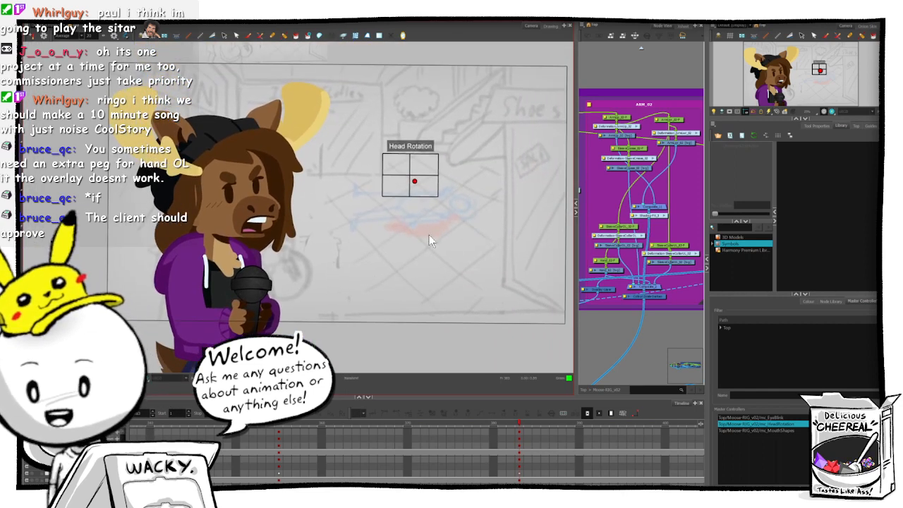
{"action": "key", "text": "comma"}
{"action": "key", "text": "period"}
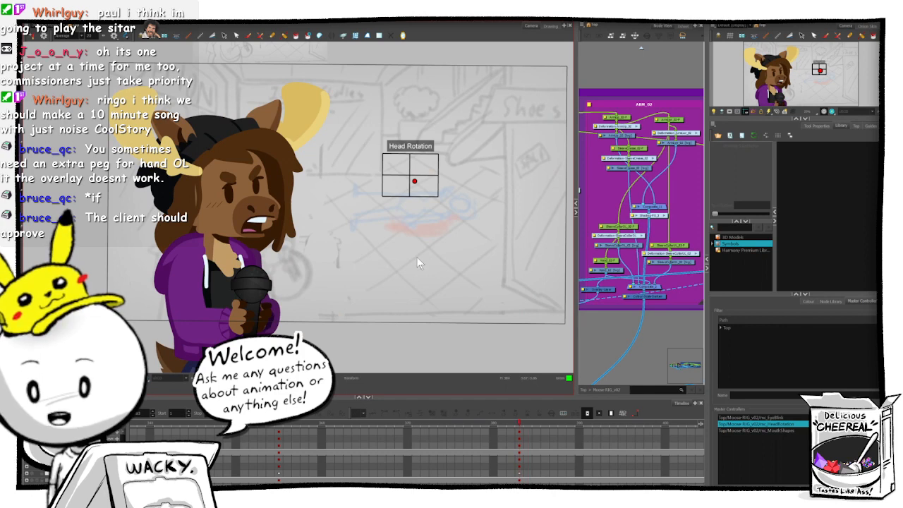
{"action": "key", "text": "comma"}
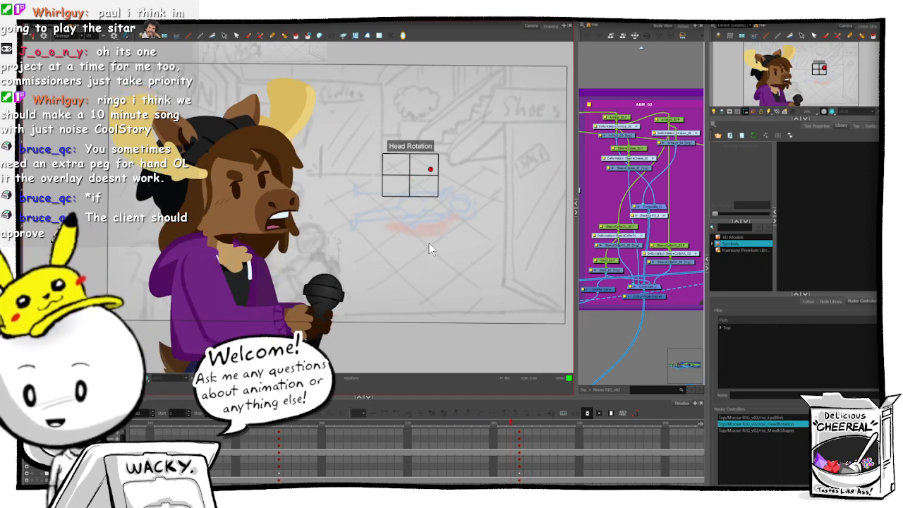
{"action": "key", "text": "period"}
{"action": "key", "text": "comma"}
{"action": "key", "text": "period"}
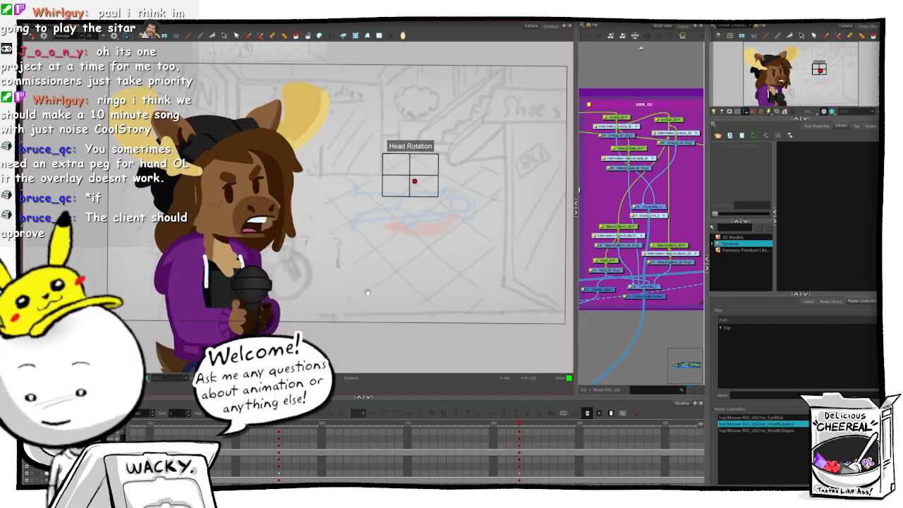
- Show the deformation controls of the hoodie's near side panel, pull its lower back edge and corner outward, and hide the controls
{"action": "left_click_drag", "start_coordinate": [362, 295], "coordinate": [449, 233]}
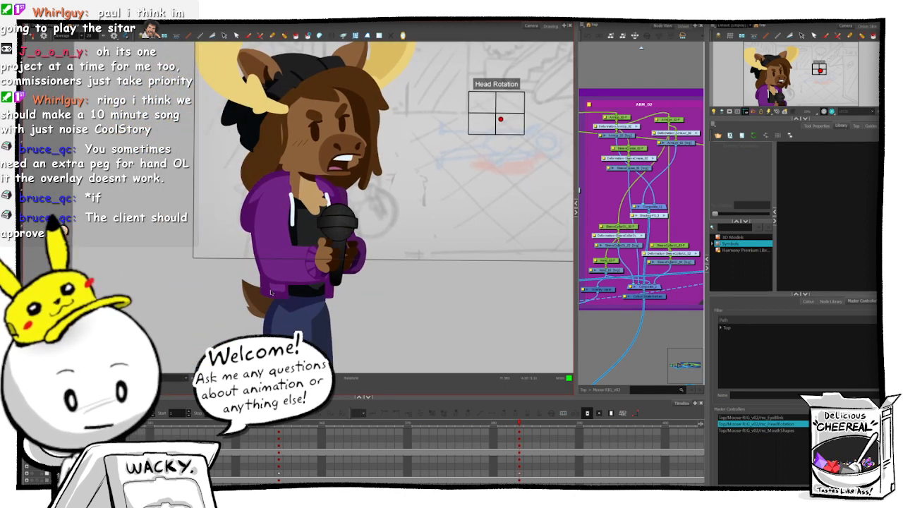
{"action": "left_click", "coordinate": [271, 292]}
{"action": "key", "text": "F11"}
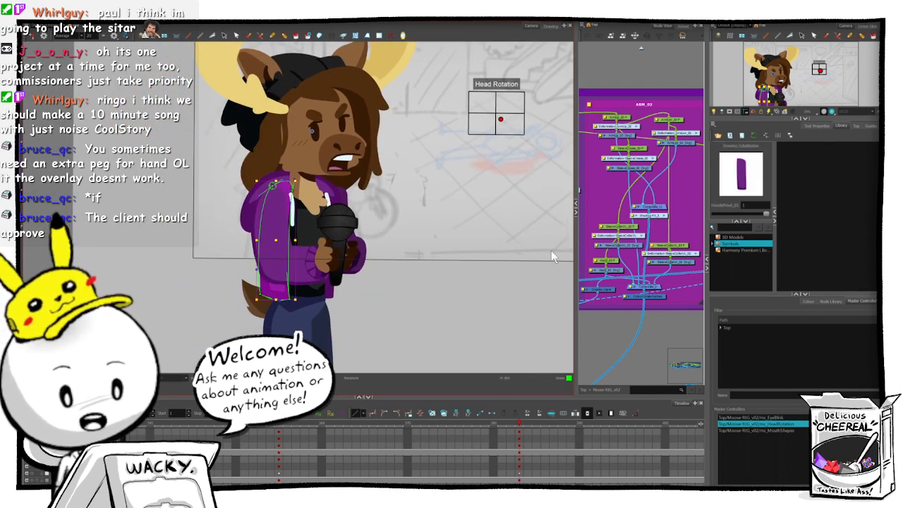
{"action": "left_click", "coordinate": [611, 338]}
{"action": "left_click_drag", "start_coordinate": [259, 263], "coordinate": [256, 255]}
{"action": "left_click_drag", "start_coordinate": [259, 294], "coordinate": [255, 296]}
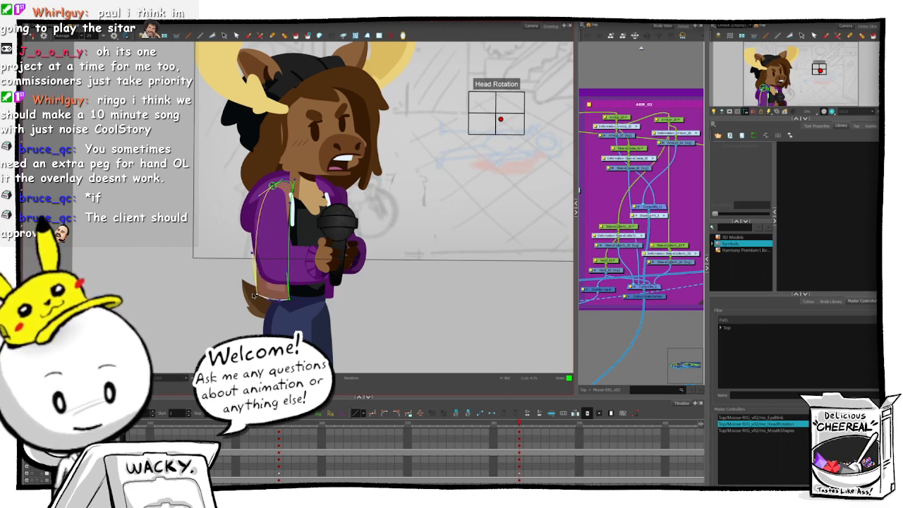
{"action": "left_click", "coordinate": [662, 329]}
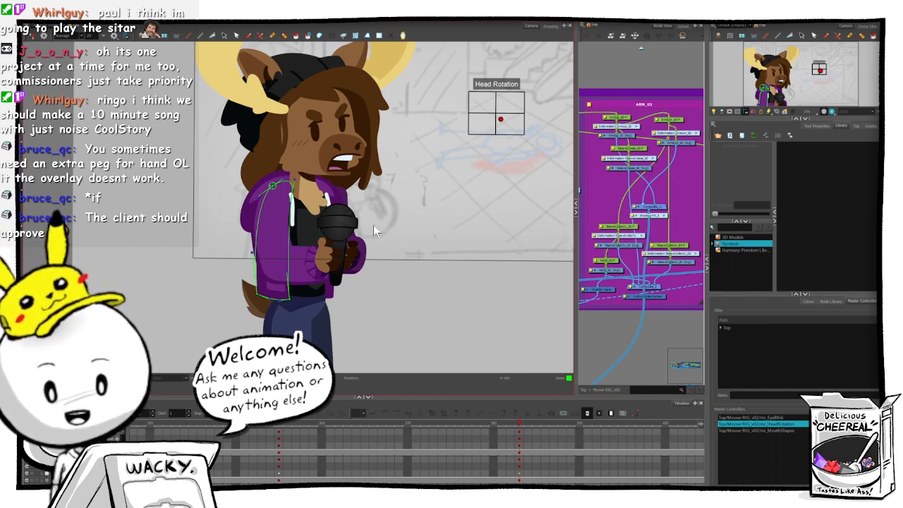
{"action": "key", "text": "shift+c"}
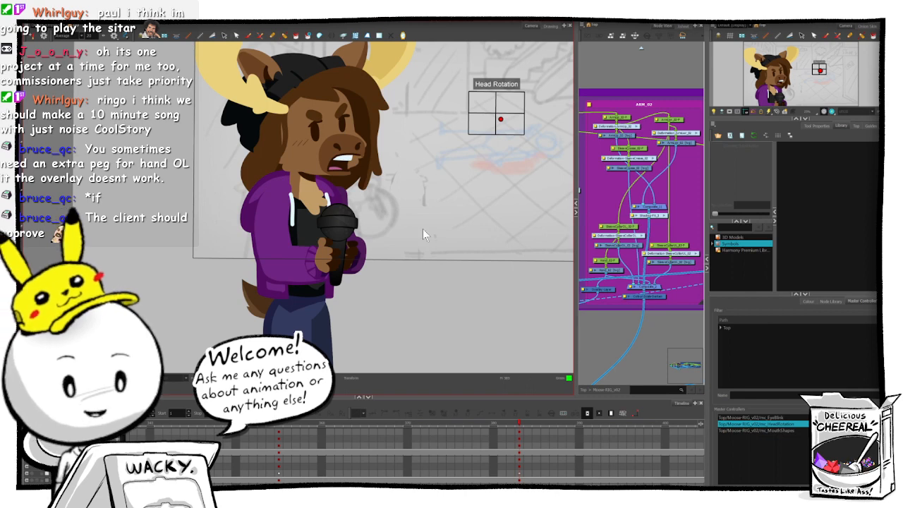
- Flip between the two microphone poses again to check the adjusted hoodie edge
{"action": "left_click_drag", "start_coordinate": [503, 227], "coordinate": [440, 269]}
{"action": "key", "text": "period"}
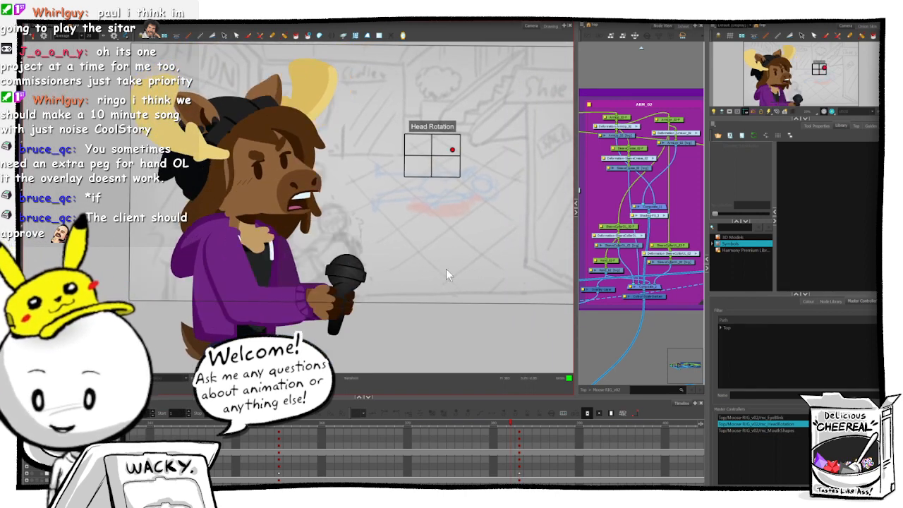
{"action": "key", "text": "comma"}
{"action": "key", "text": "period"}
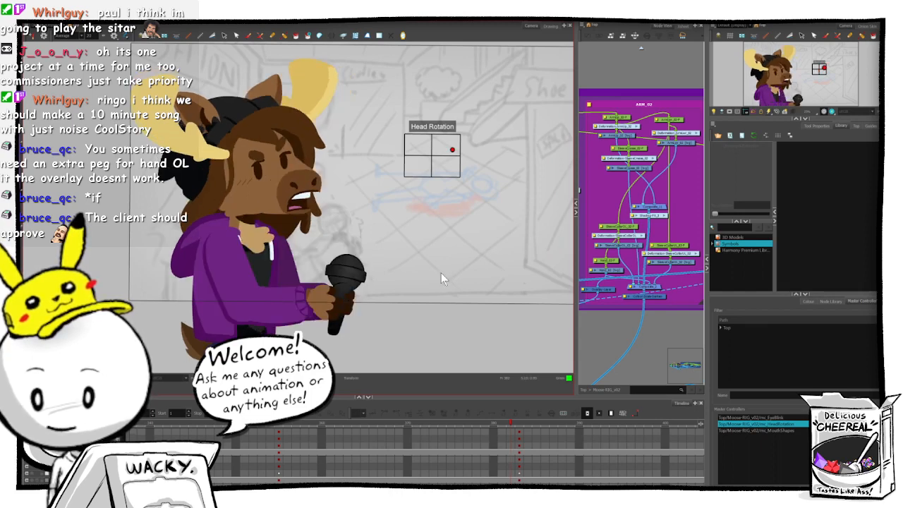
{"action": "key", "text": "comma"}
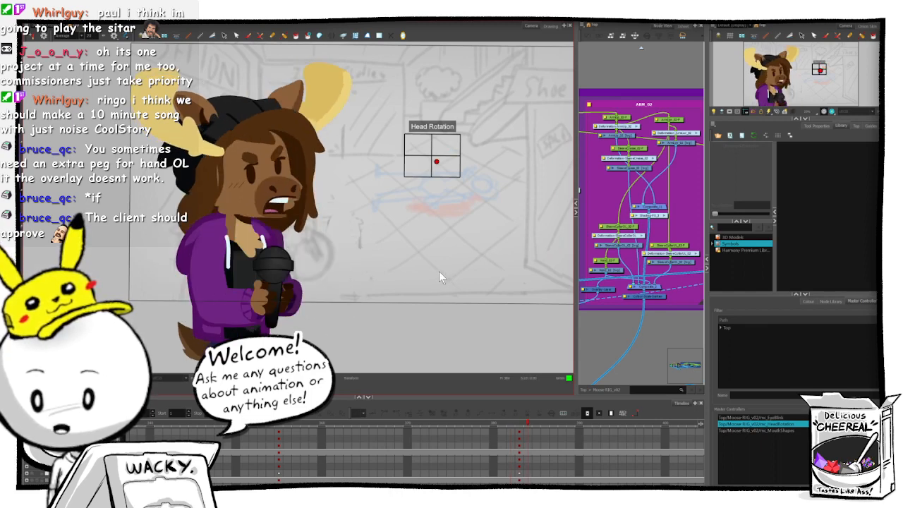
- Locate the hat's nodes in the Node View, select the mask deformation beside the hat drawing and show its controls
{"action": "scroll", "coordinate": [451, 230], "scroll_direction": "up", "scroll_amount": 5}
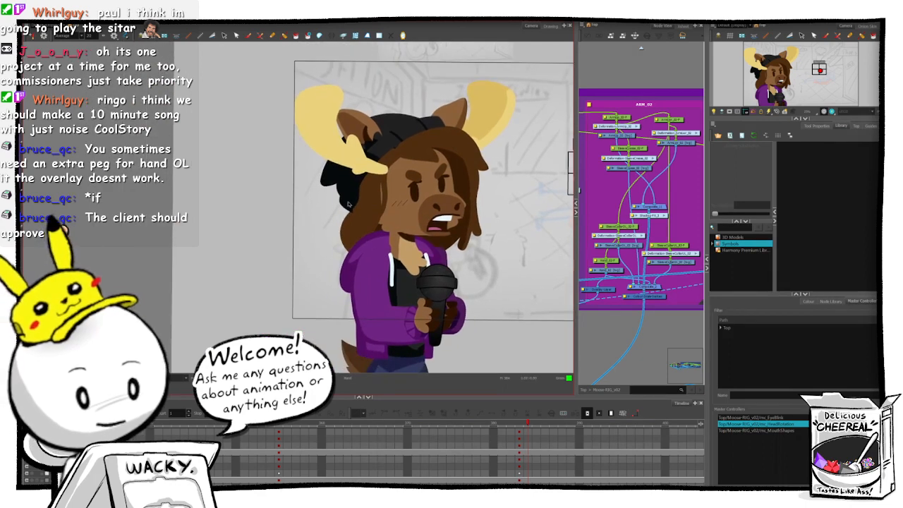
{"action": "scroll", "coordinate": [452, 231], "scroll_direction": "up", "scroll_amount": 2}
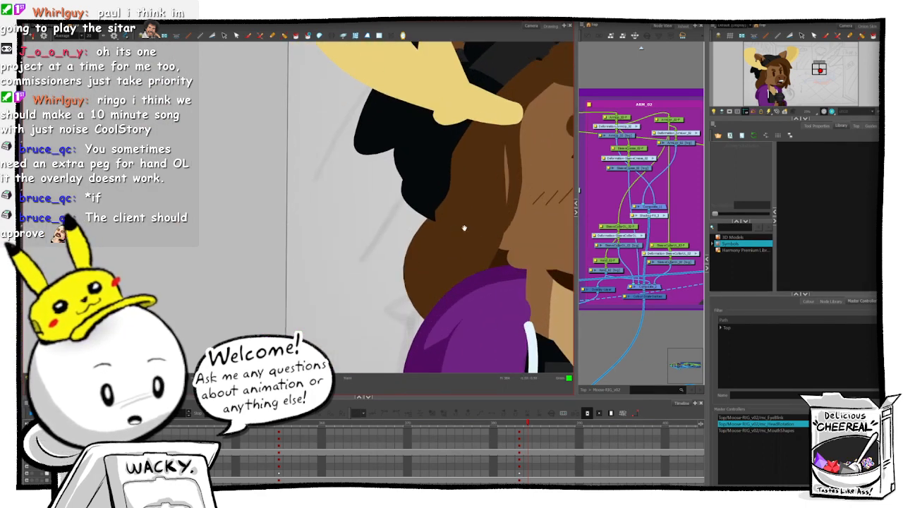
{"action": "left_click_drag", "start_coordinate": [464, 228], "coordinate": [302, 255]}
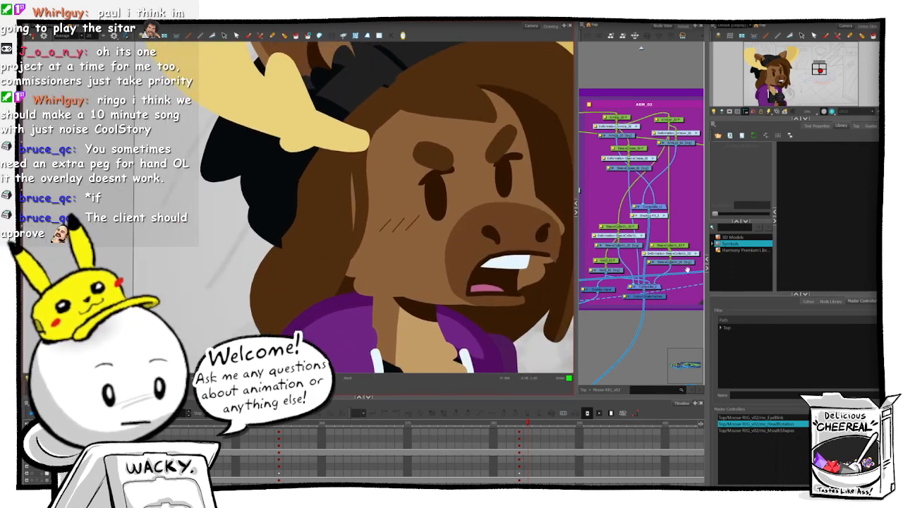
{"action": "left_click", "coordinate": [273, 192]}
{"action": "key", "text": "o"}
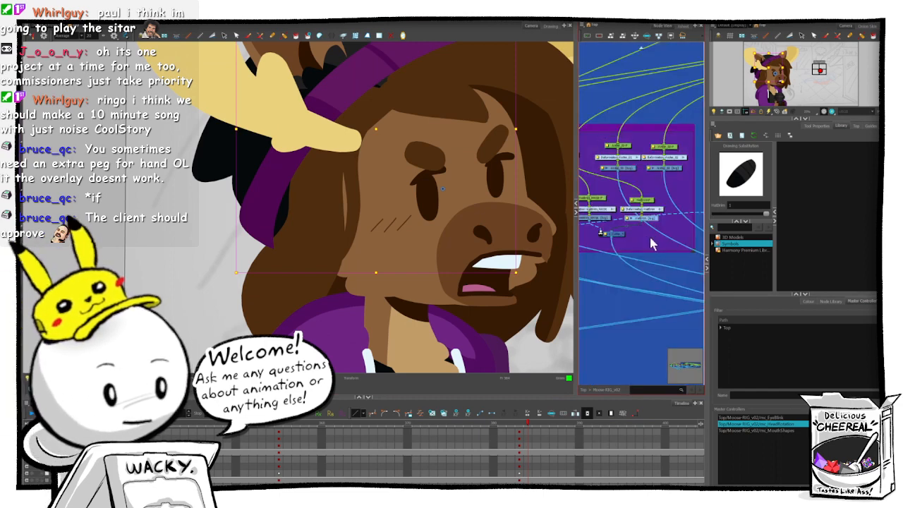
{"action": "left_click", "coordinate": [606, 225]}
{"action": "left_click_drag", "start_coordinate": [602, 212], "coordinate": [629, 224]}
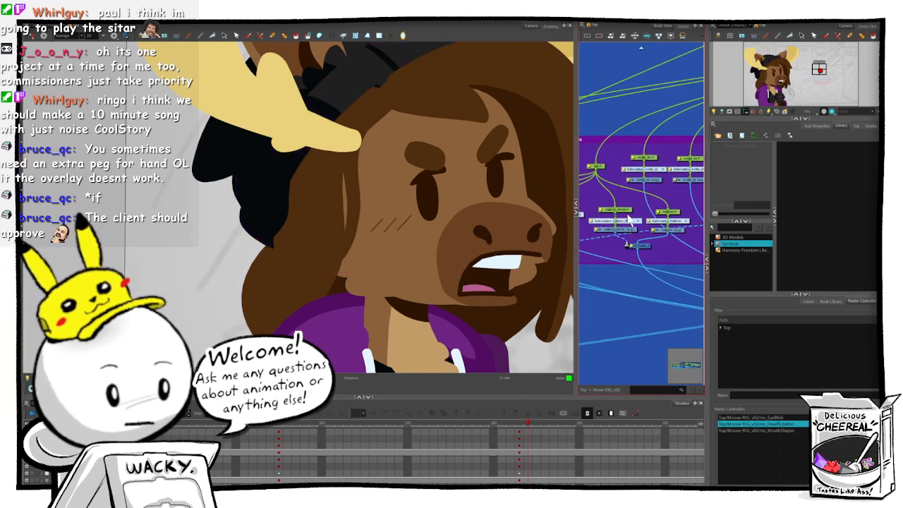
{"action": "left_click", "coordinate": [628, 220]}
{"action": "left_click", "coordinate": [224, 27]}
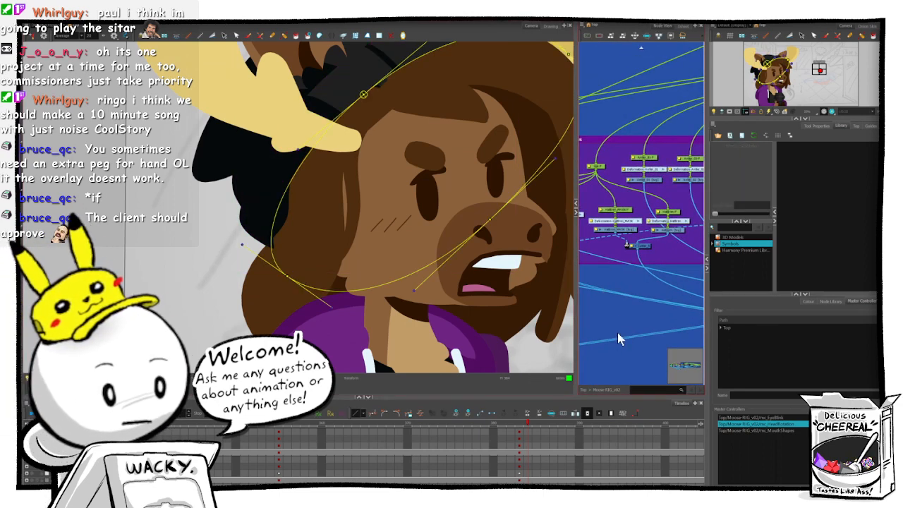
- Move the lower deformation point of the hat's mask down and outward over the hair behind the cheek
{"action": "left_click", "coordinate": [287, 276]}
{"action": "left_click_drag", "start_coordinate": [279, 281], "coordinate": [274, 307]}
{"action": "left_click", "coordinate": [624, 310]}
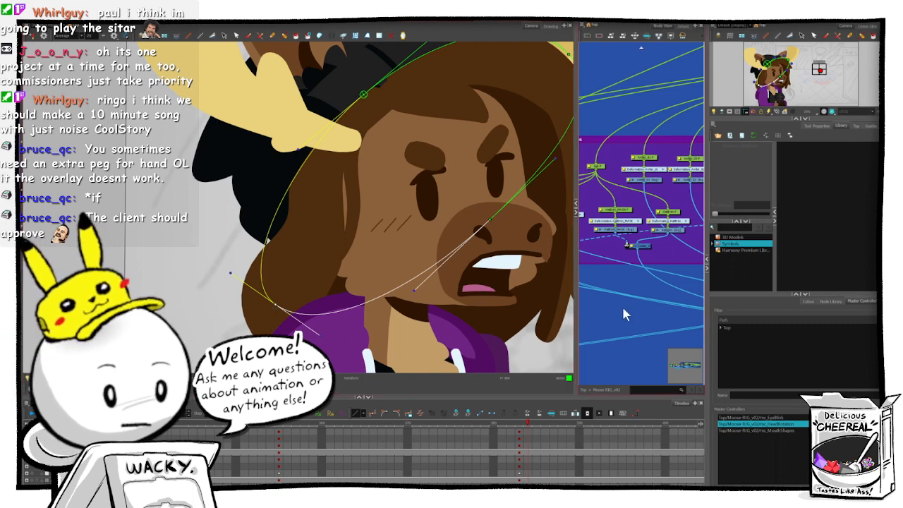
- Select the hat's mask drawing and the back of the hat, and examine how the mask meets the hair behind the cheek
{"action": "left_click", "coordinate": [282, 220]}
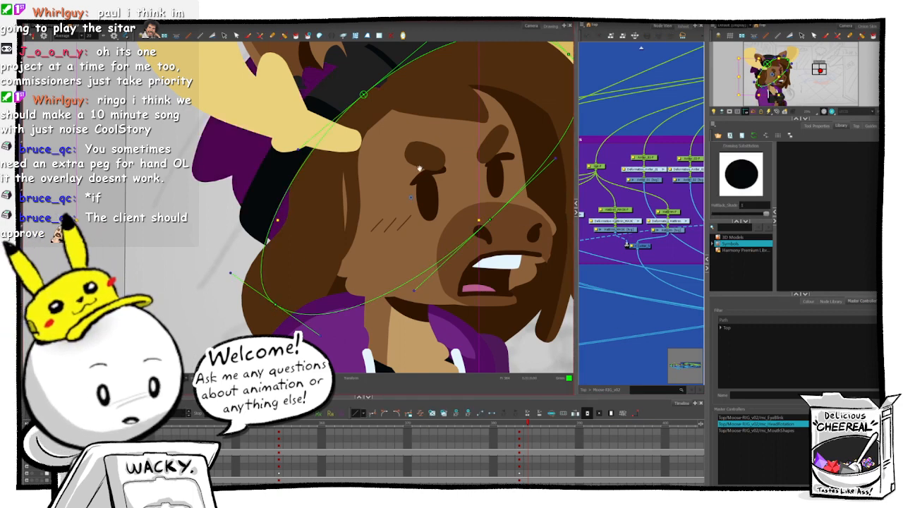
{"action": "left_click_drag", "start_coordinate": [420, 169], "coordinate": [377, 248]}
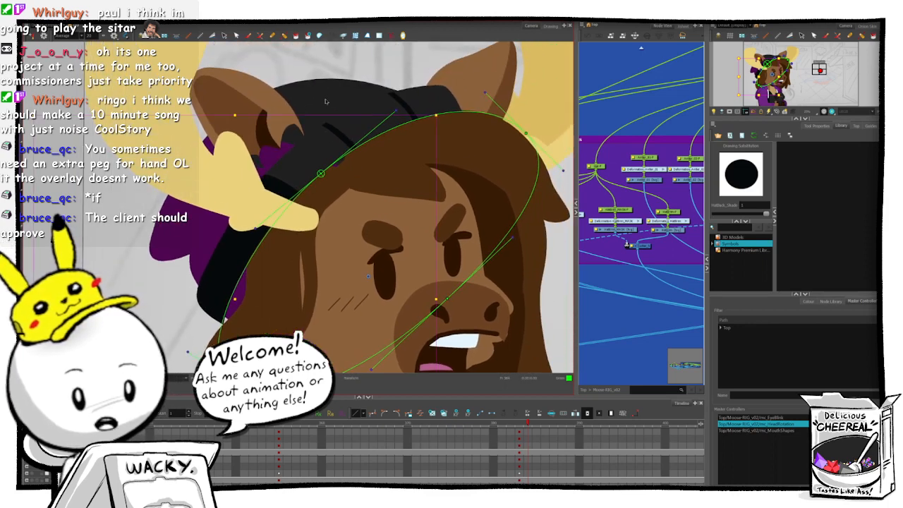
{"action": "left_click", "coordinate": [326, 101]}
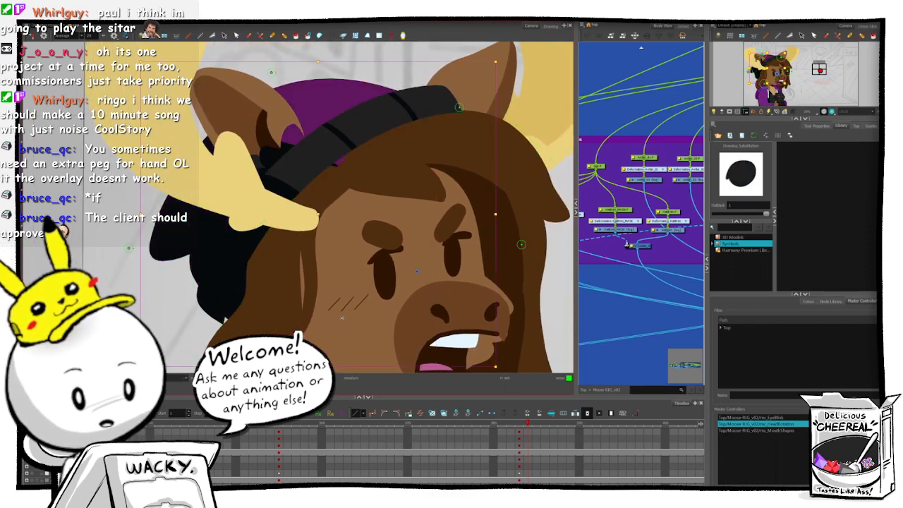
{"action": "left_click_drag", "start_coordinate": [351, 278], "coordinate": [368, 204]}
{"action": "left_click_drag", "start_coordinate": [306, 292], "coordinate": [309, 280]}
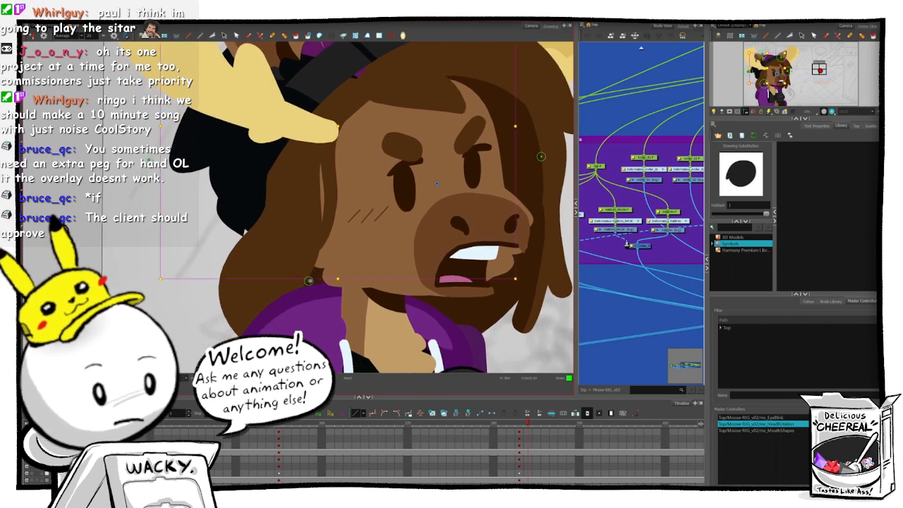
{"action": "left_click", "coordinate": [309, 282]}
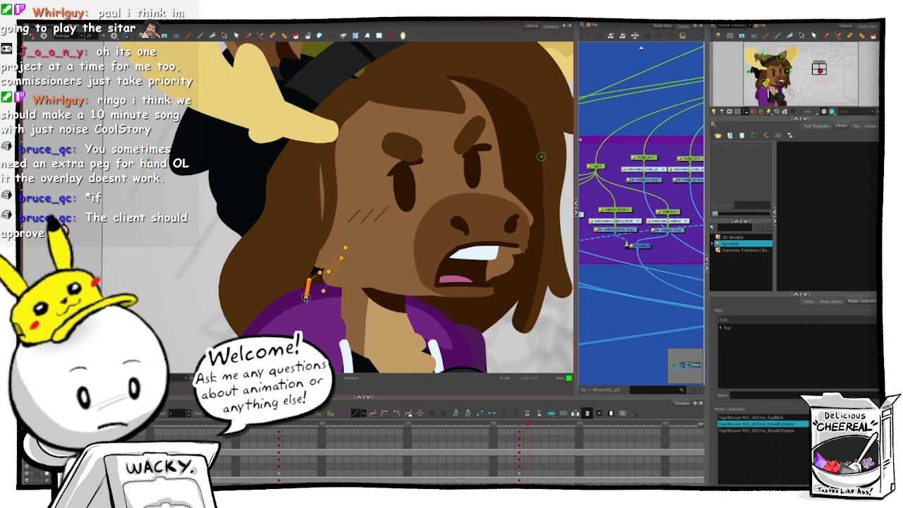
{"action": "scroll", "coordinate": [491, 271], "scroll_direction": "down", "scroll_amount": 5}
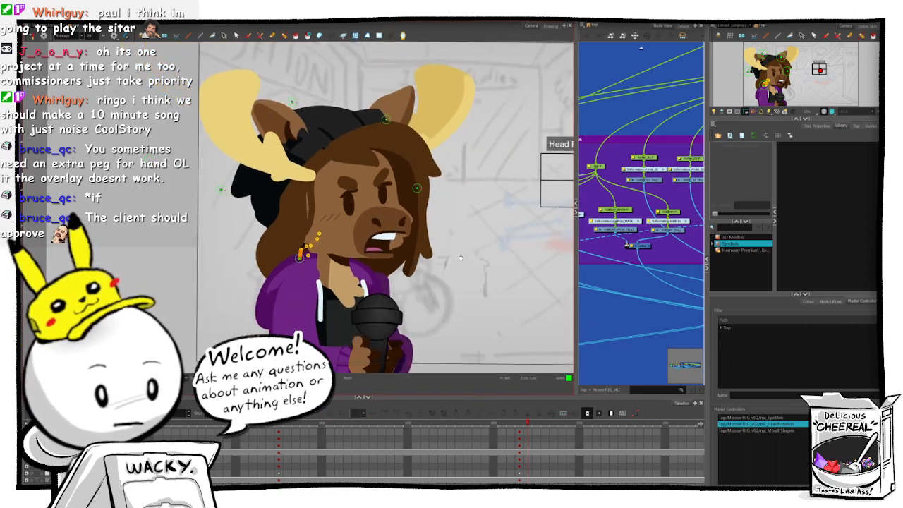
{"action": "scroll", "coordinate": [461, 258], "scroll_direction": "up", "scroll_amount": 2}
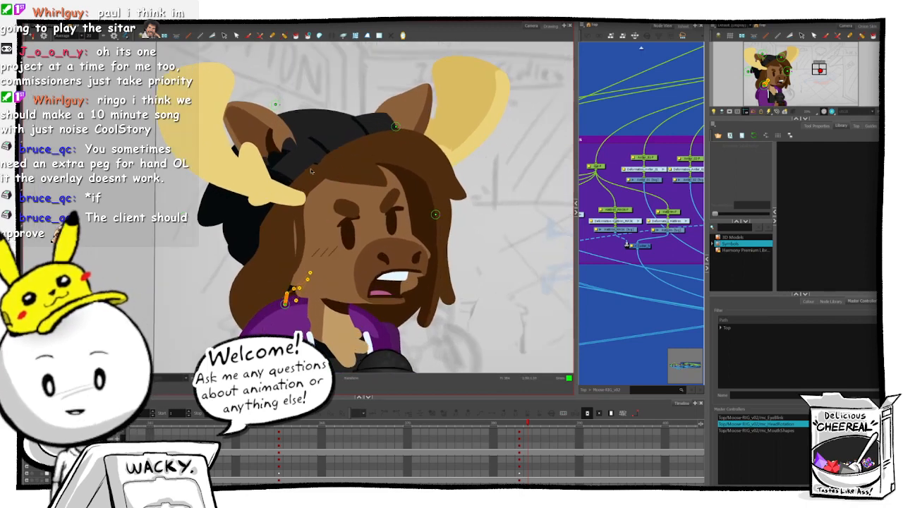
{"action": "scroll", "coordinate": [462, 267], "scroll_direction": "down", "scroll_amount": 2}
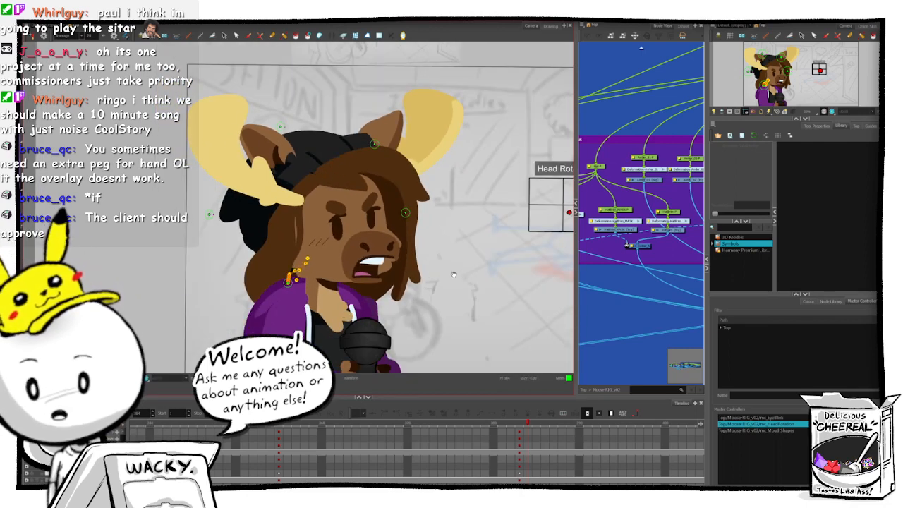
{"action": "left_click_drag", "start_coordinate": [465, 283], "coordinate": [392, 253]}
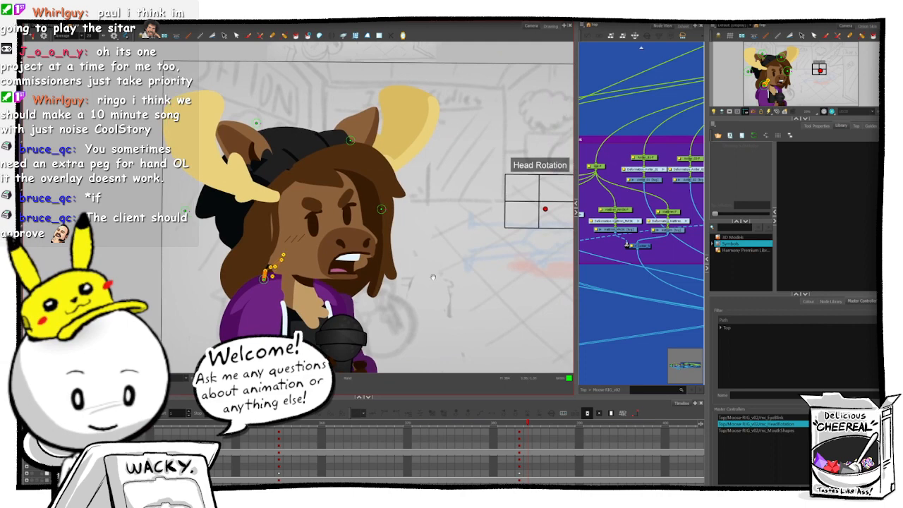
{"action": "scroll", "coordinate": [436, 281], "scroll_direction": "down", "scroll_amount": 1}
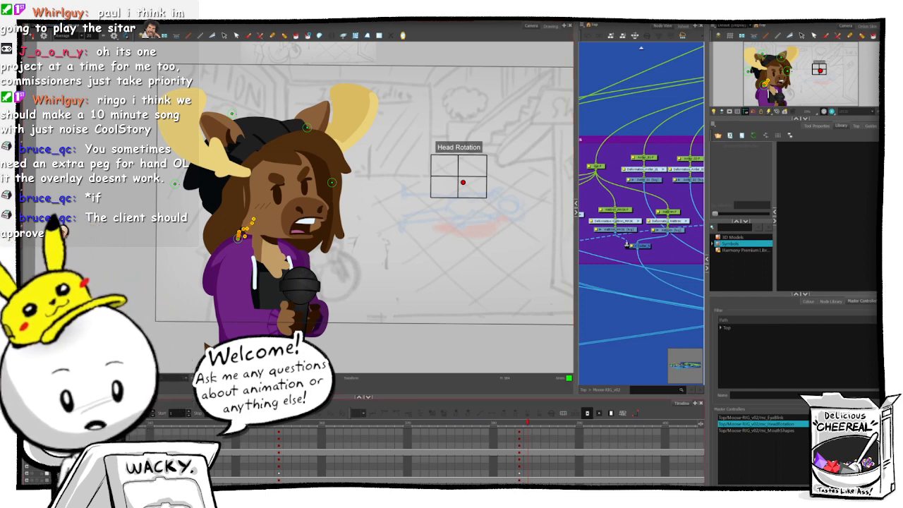
- Collapse the moose's layers in the timeline and move the adjusted pose's keyframe one frame earlier, onto the existing key
{"action": "left_click", "coordinate": [125, 436]}
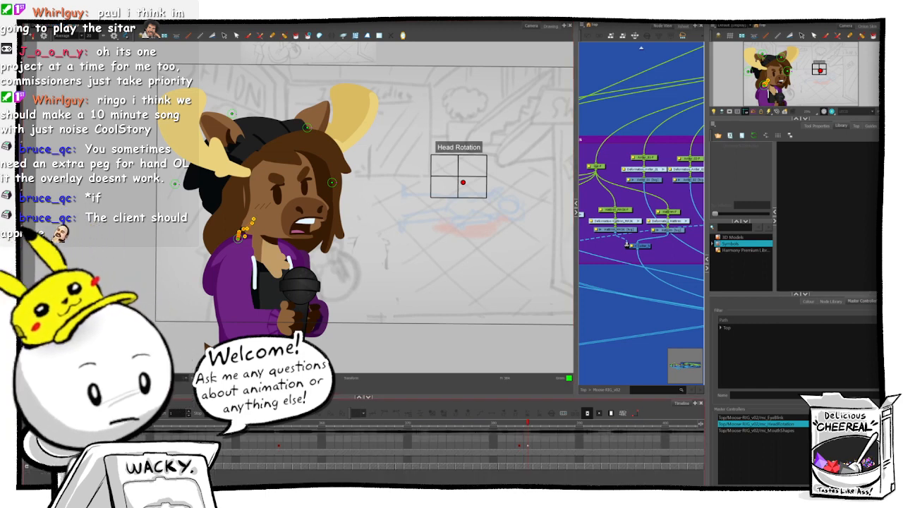
{"action": "left_click", "coordinate": [525, 447]}
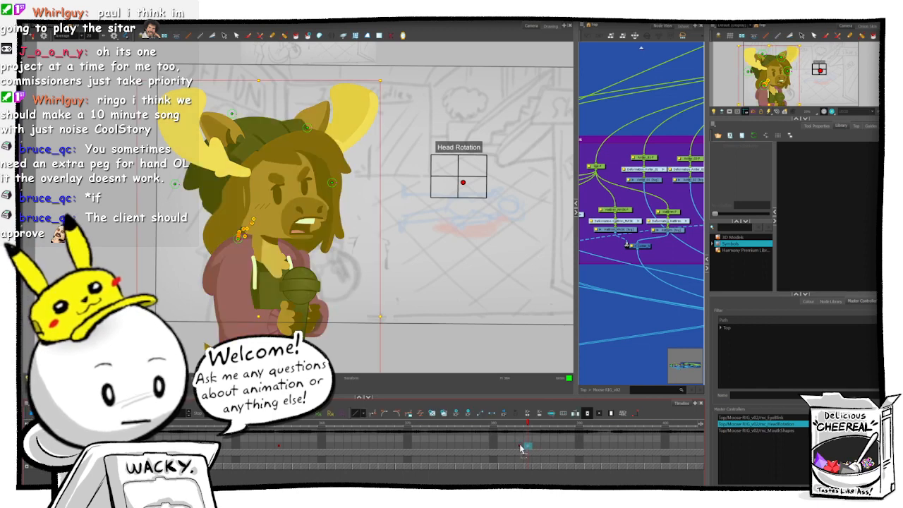
{"action": "left_click", "coordinate": [520, 446]}
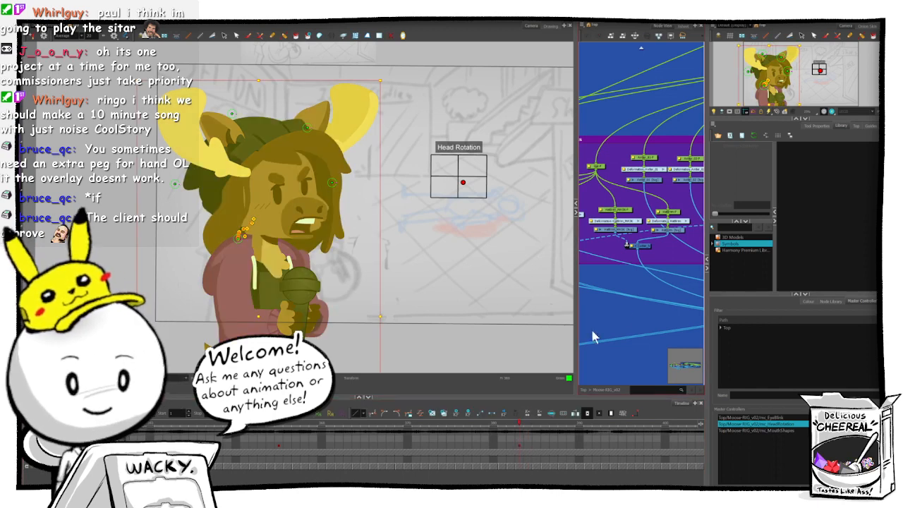
{"action": "left_click", "coordinate": [516, 423]}
{"action": "left_click", "coordinate": [513, 424]}
{"action": "left_click_drag", "start_coordinate": [513, 424], "coordinate": [522, 427]}
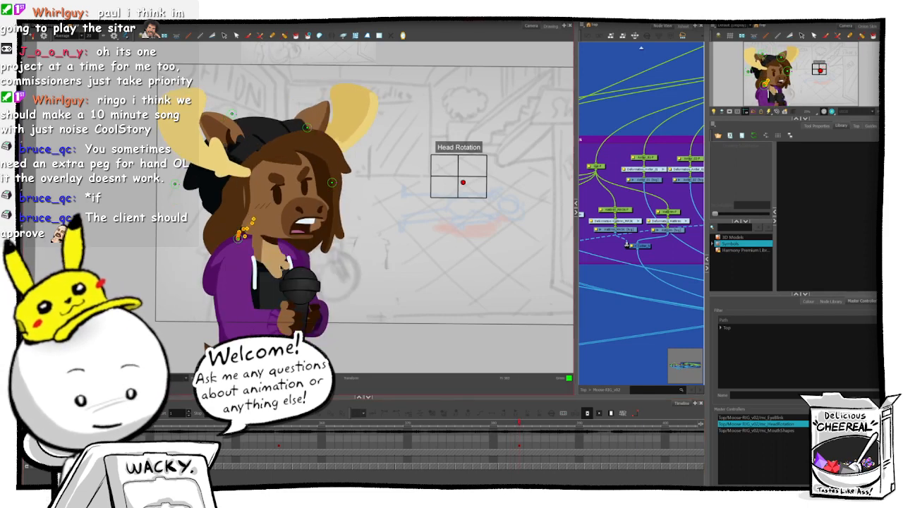
- Flip between the extended and pulled-in microphone poses to compare them on adjacent frames
{"action": "left_click", "coordinate": [287, 262]}
{"action": "key", "text": "b"}
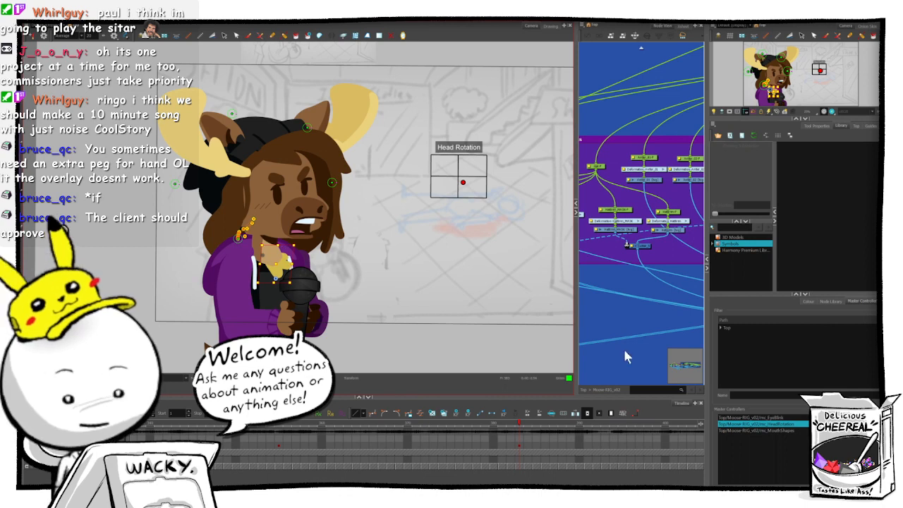
{"action": "left_click", "coordinate": [624, 317]}
{"action": "left_click", "coordinate": [487, 289]}
{"action": "key", "text": "comma"}
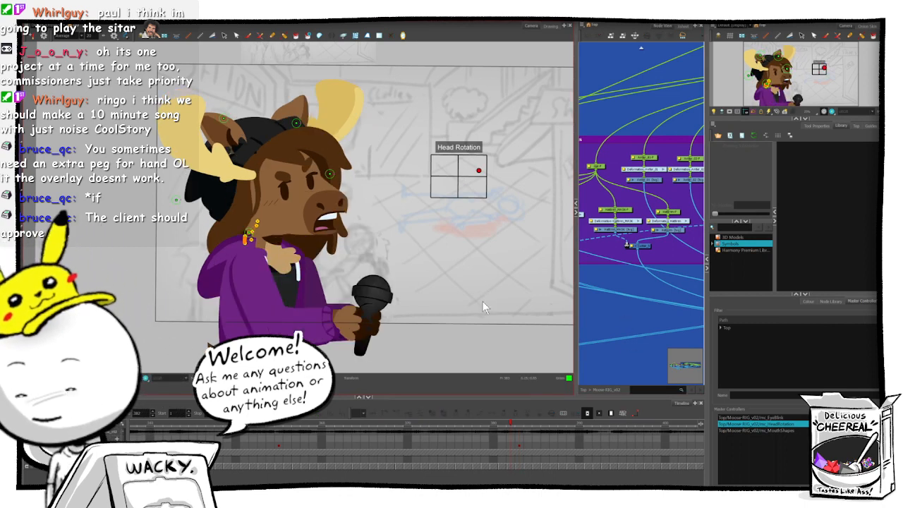
{"action": "key", "text": "period"}
{"action": "key", "text": "comma"}
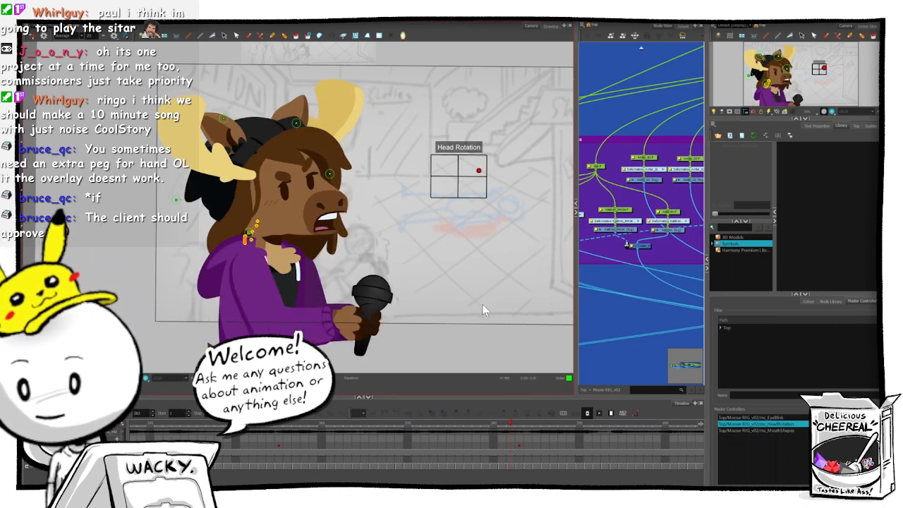
{"action": "key", "text": "period"}
{"action": "key", "text": "comma"}
{"action": "key", "text": "period"}
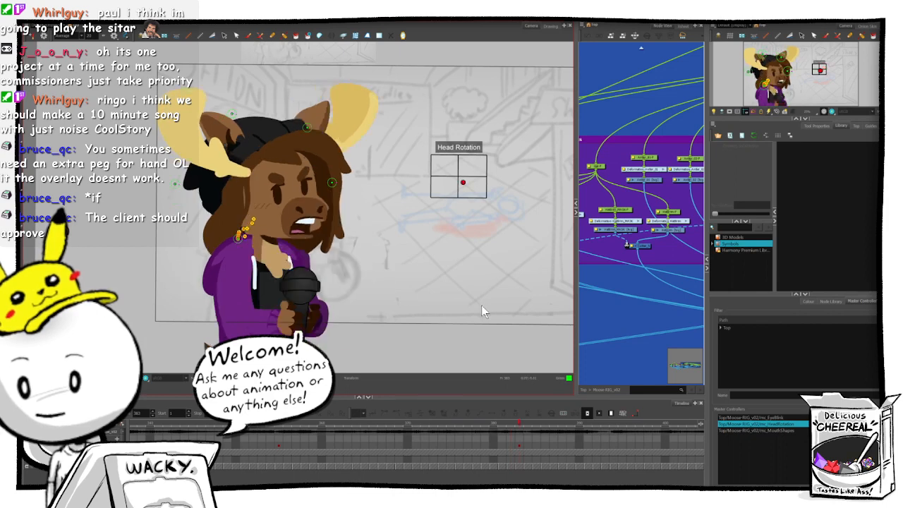
{"action": "key", "text": "comma"}
{"action": "key", "text": "period"}
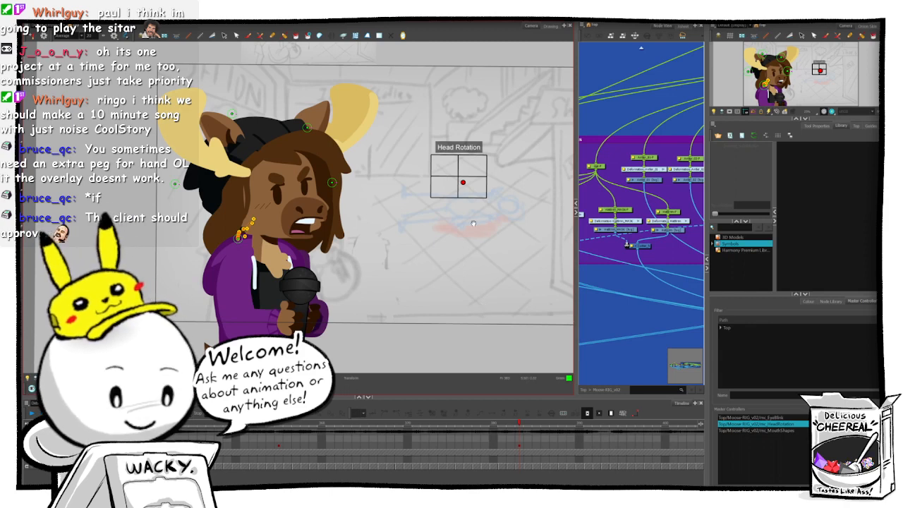
- Add a keyframe for the whole moose farther along the timeline, past the pulled-in microphone pose's key
{"action": "left_click_drag", "start_coordinate": [470, 232], "coordinate": [454, 271]}
{"action": "scroll", "coordinate": [460, 263], "scroll_direction": "down", "scroll_amount": 1}
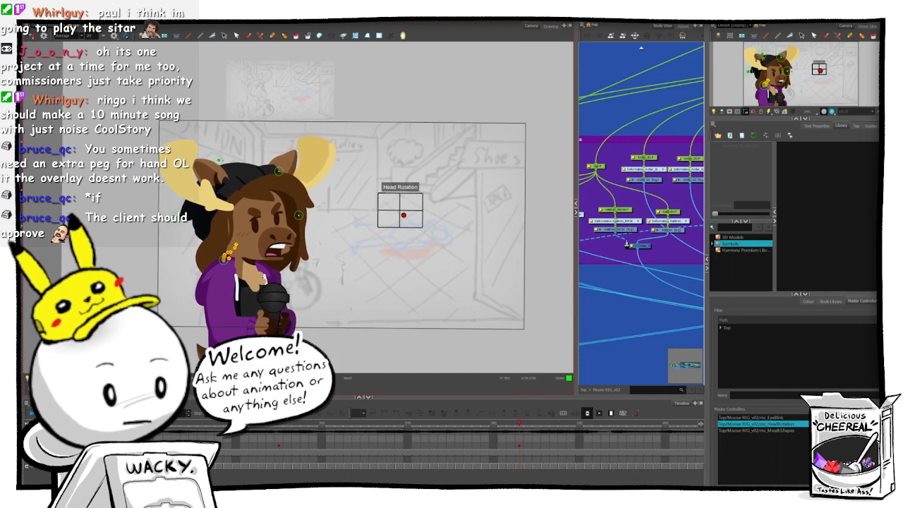
{"action": "scroll", "coordinate": [454, 446], "scroll_direction": "right", "scroll_amount": 5}
{"action": "scroll", "coordinate": [455, 446], "scroll_direction": "right", "scroll_amount": 3}
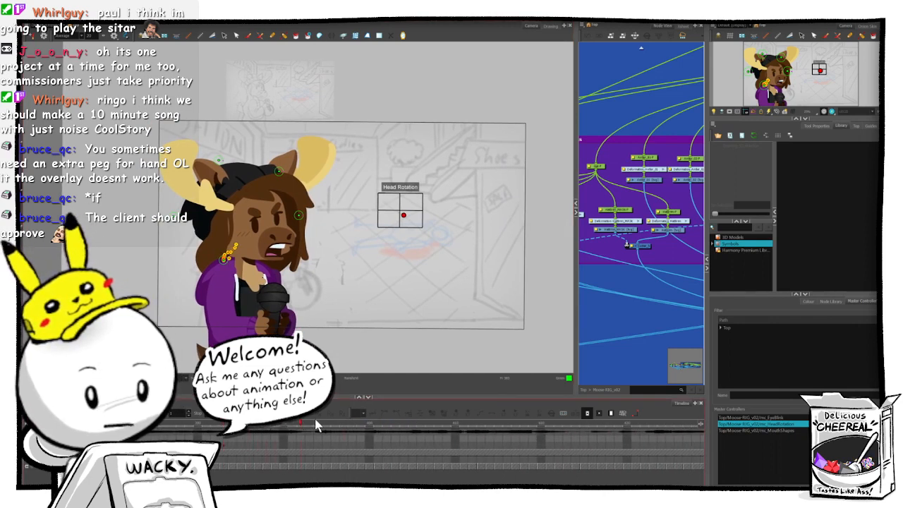
{"action": "left_click", "coordinate": [403, 423]}
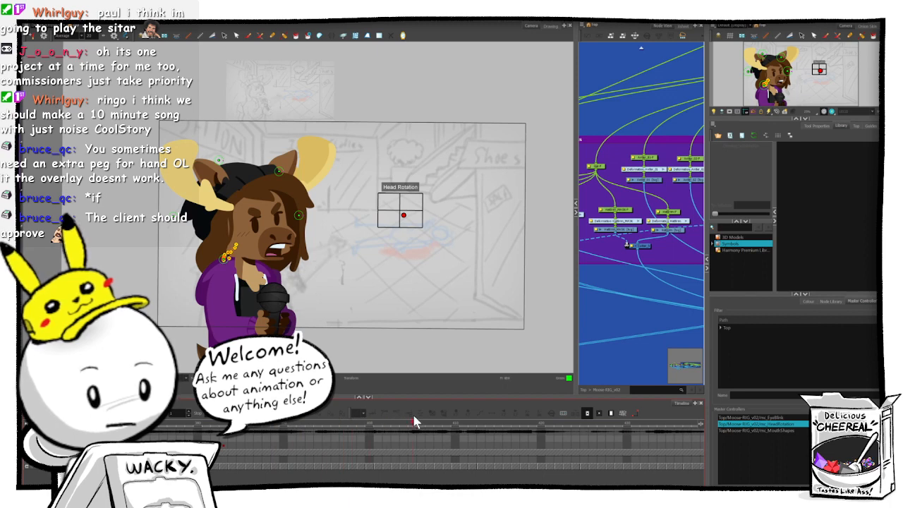
{"action": "left_click_drag", "start_coordinate": [385, 419], "coordinate": [382, 423]}
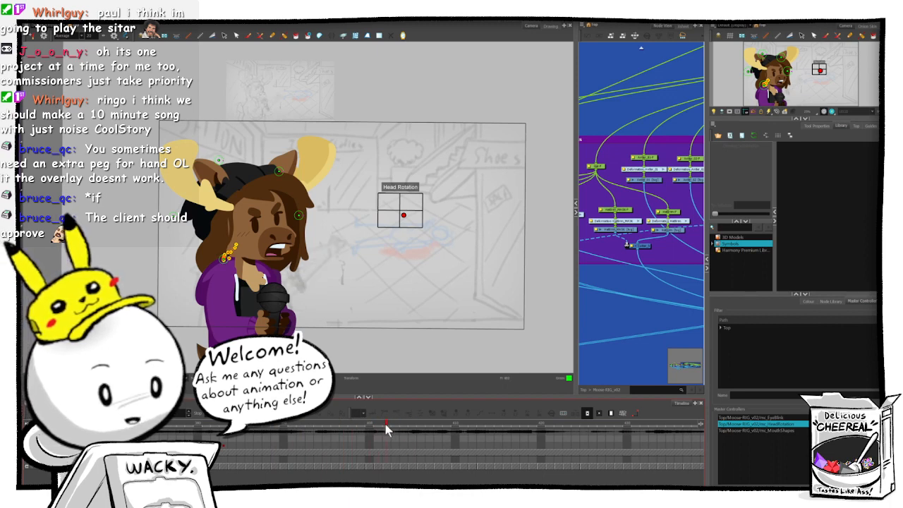
{"action": "left_click", "coordinate": [386, 444]}
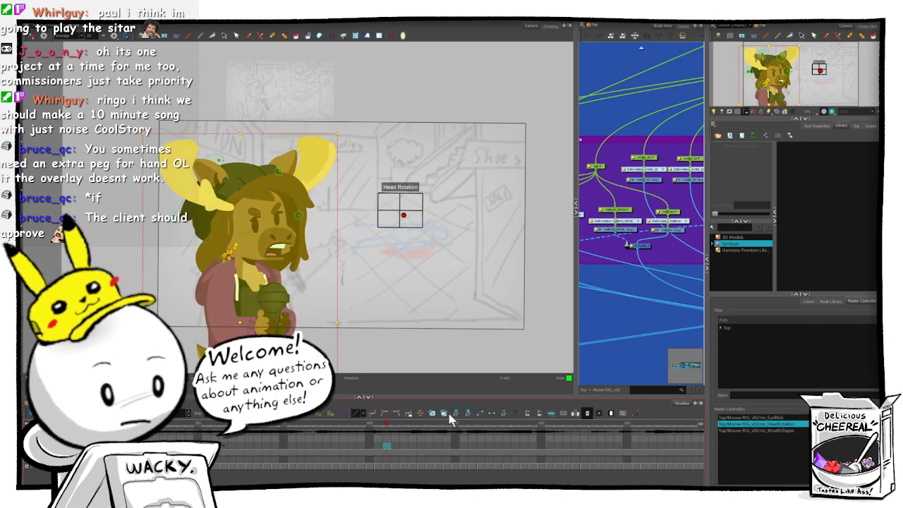
{"action": "left_click", "coordinate": [456, 413]}
{"action": "left_click", "coordinate": [624, 348]}
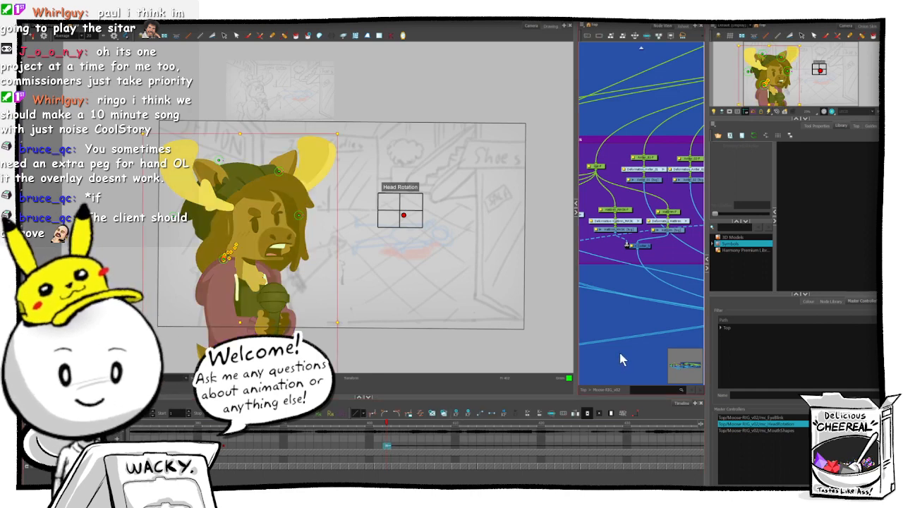
{"action": "left_click", "coordinate": [387, 445]}
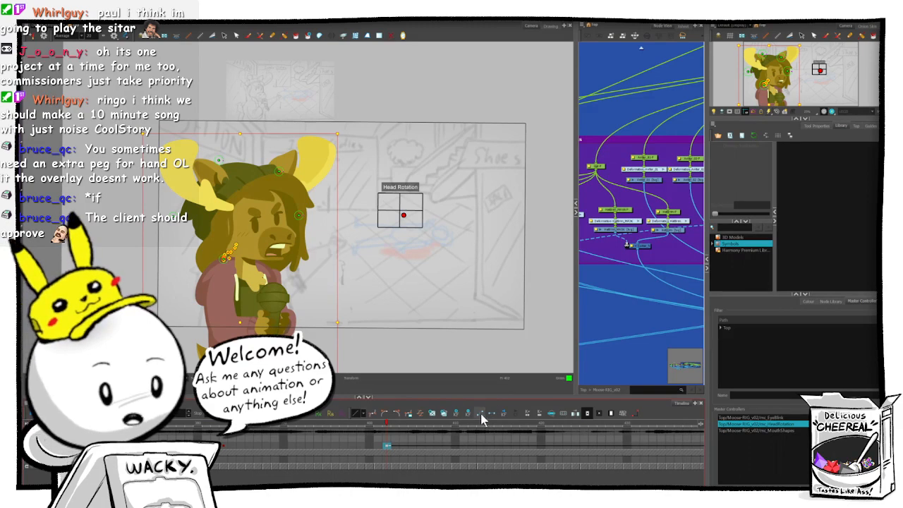
{"action": "left_click", "coordinate": [651, 362]}
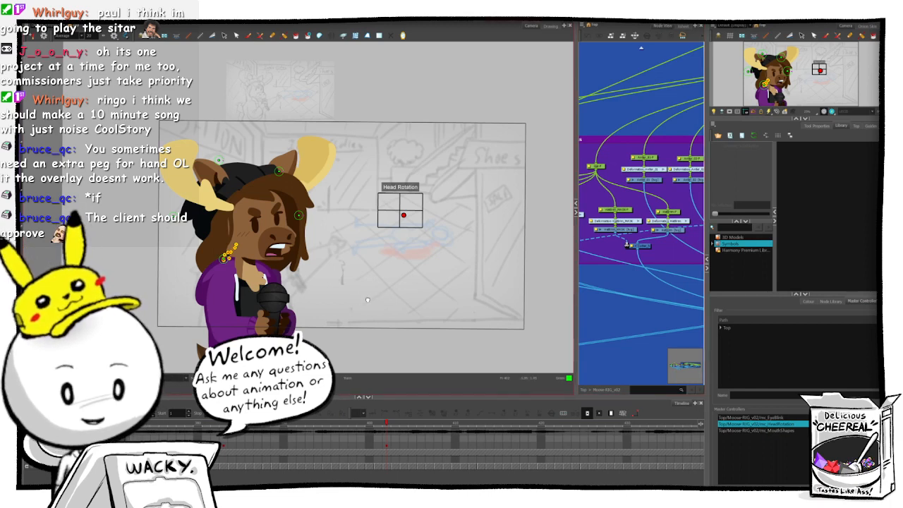
- Select the moose's snout on the new keyframe and show its deformation controls
{"action": "left_click_drag", "start_coordinate": [356, 311], "coordinate": [372, 304]}
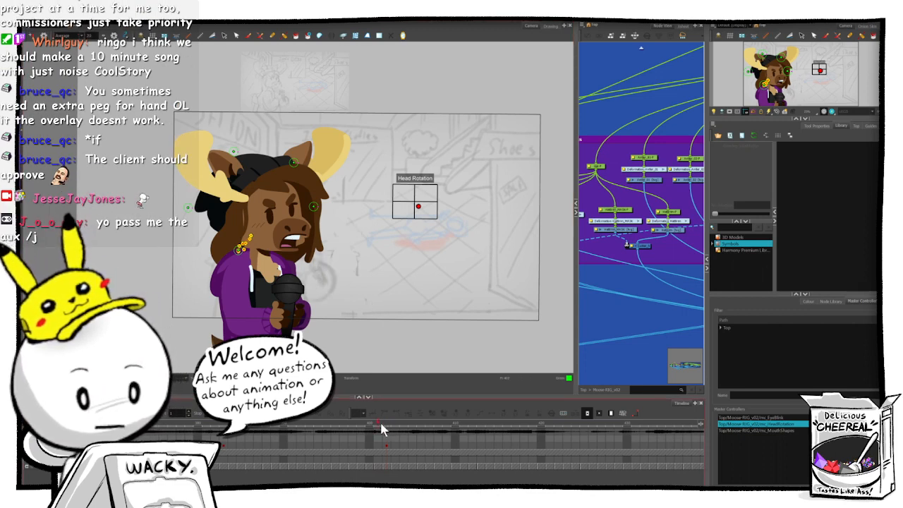
{"action": "left_click", "coordinate": [267, 233]}
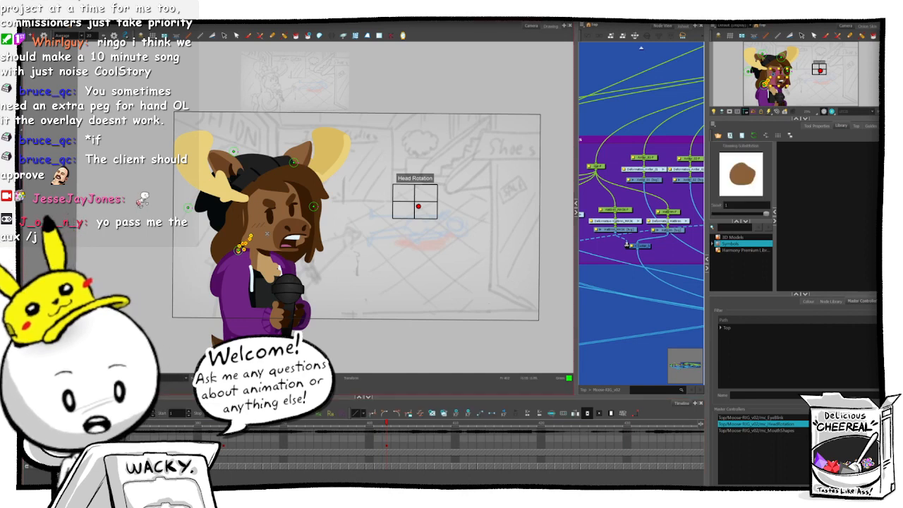
{"action": "key", "text": "b"}
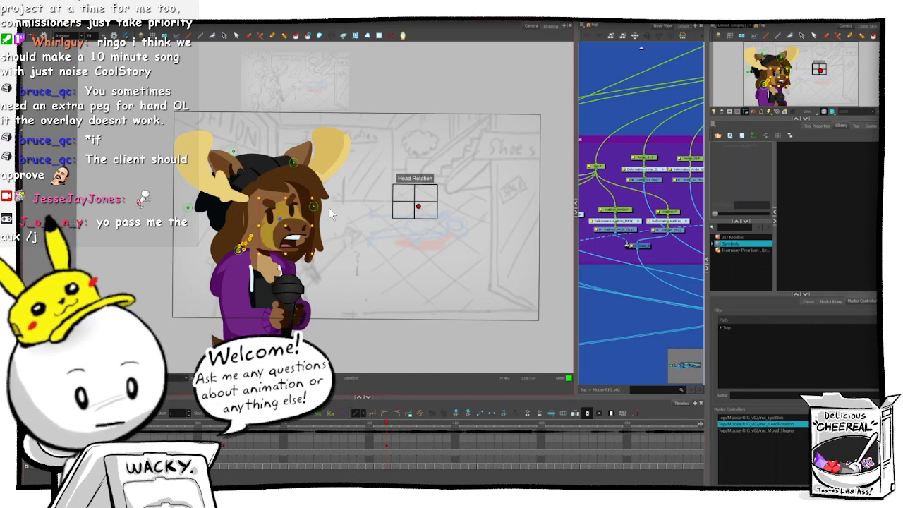
{"action": "key", "text": "2"}
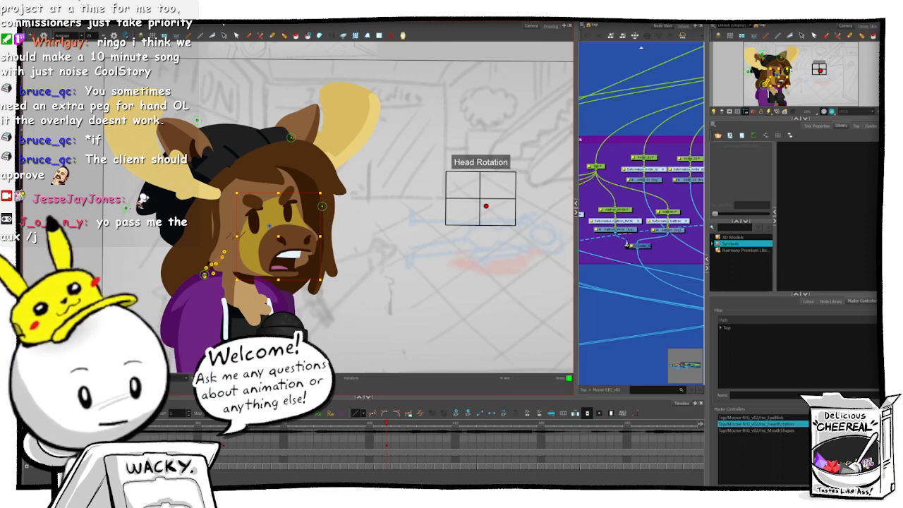
{"action": "left_click", "coordinate": [223, 19]}
{"action": "scroll", "coordinate": [279, 226], "scroll_direction": "up", "scroll_amount": 2}
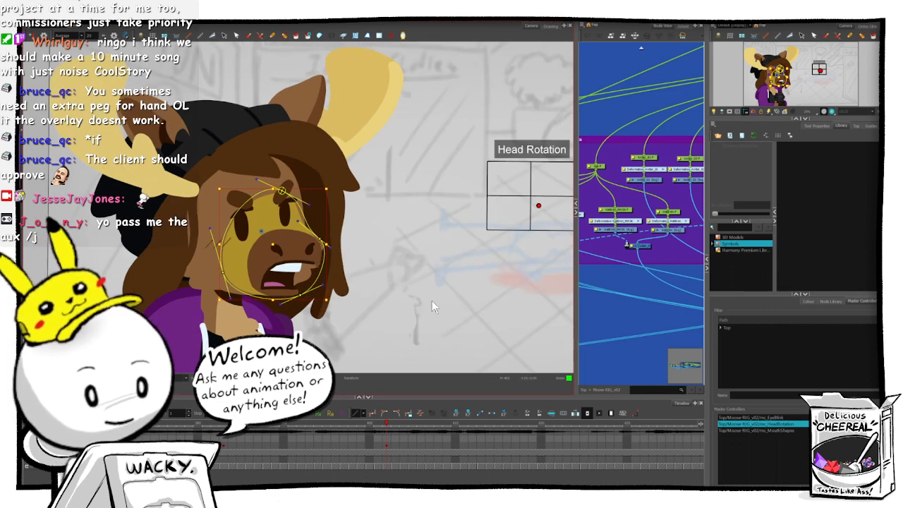
- Reshape the moose's snout slightly with its deformation points on the new key, and lower the muzzle and mouth a touch
{"action": "left_click", "coordinate": [299, 295]}
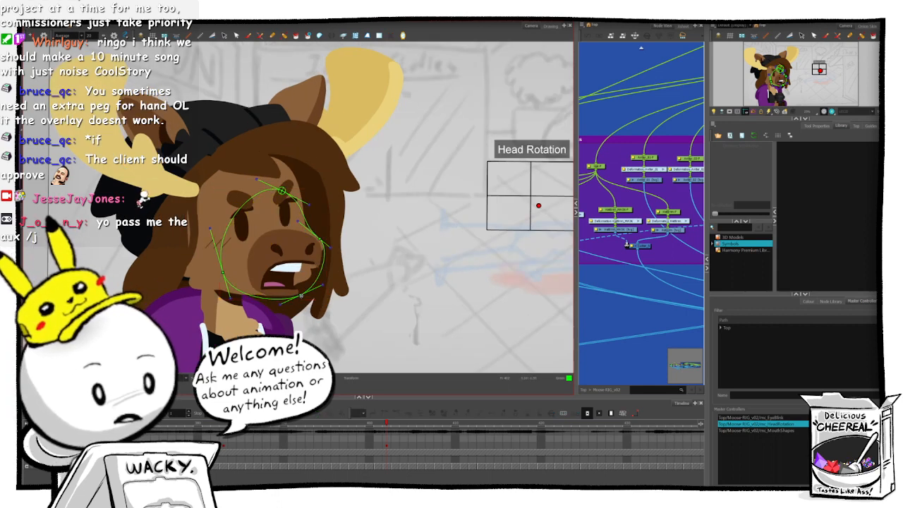
{"action": "left_click", "coordinate": [302, 296]}
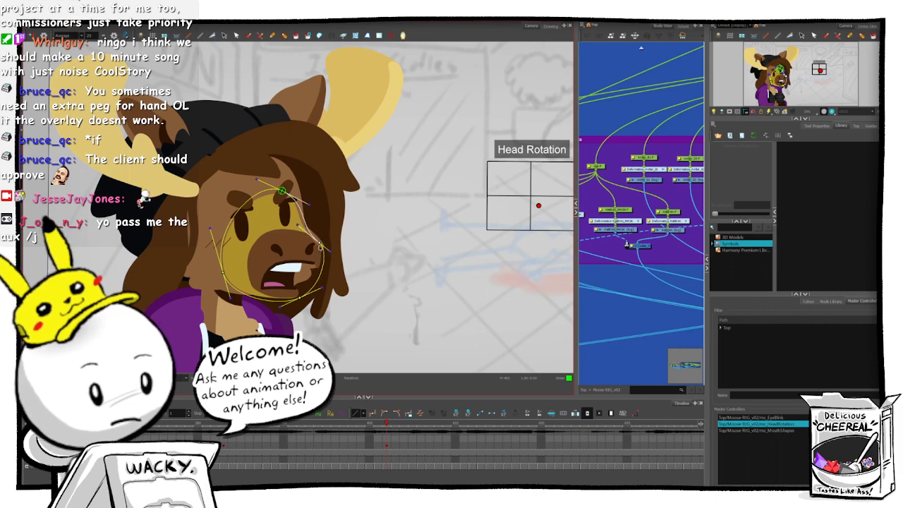
{"action": "left_click", "coordinate": [297, 252]}
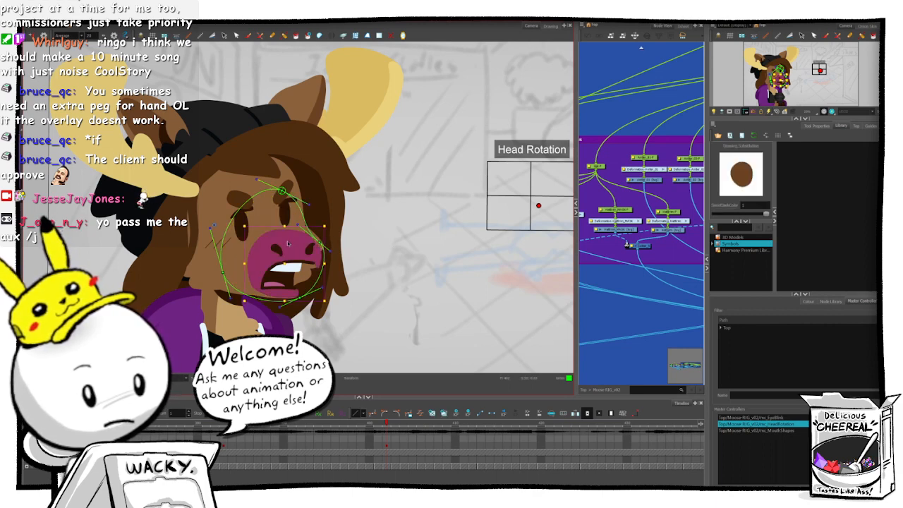
{"action": "key", "text": "b"}
{"action": "key", "text": "b"}
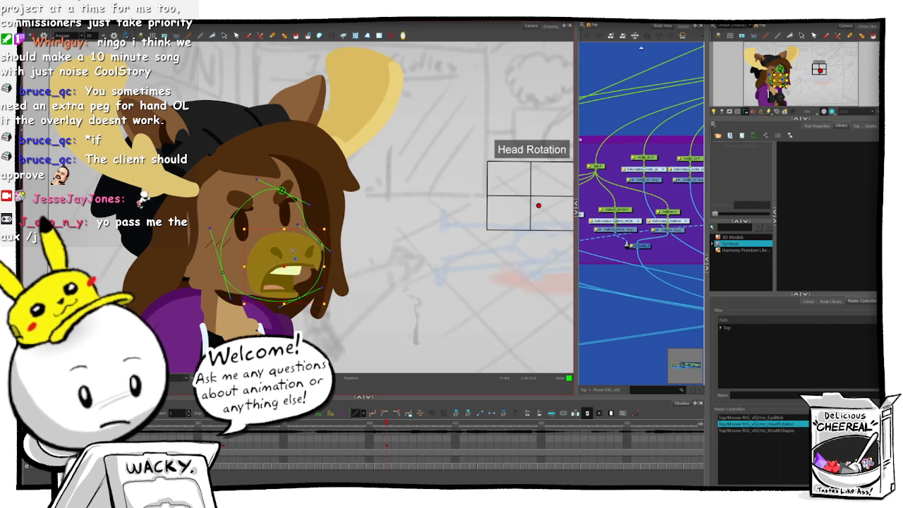
- Try nudging the moose's far eye and brow slightly down, and select the near eye with its brow
{"action": "left_click", "coordinate": [285, 213]}
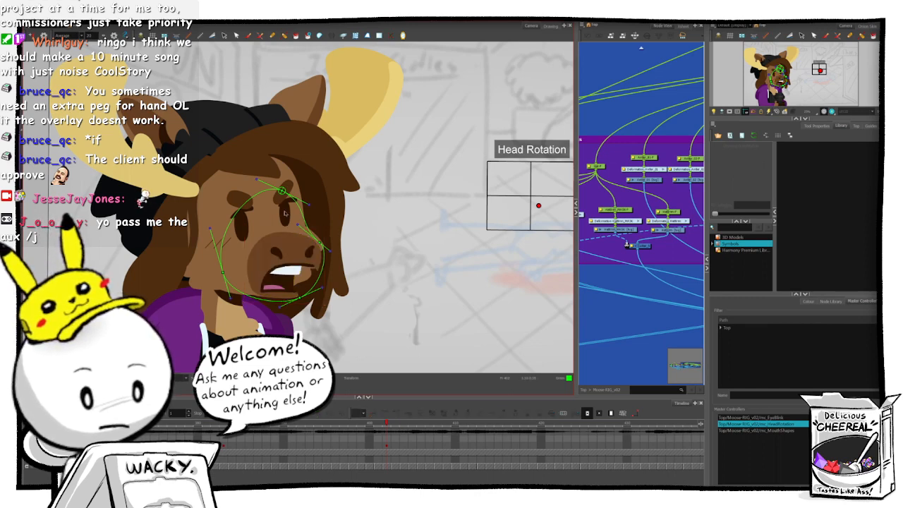
{"action": "key", "text": "b"}
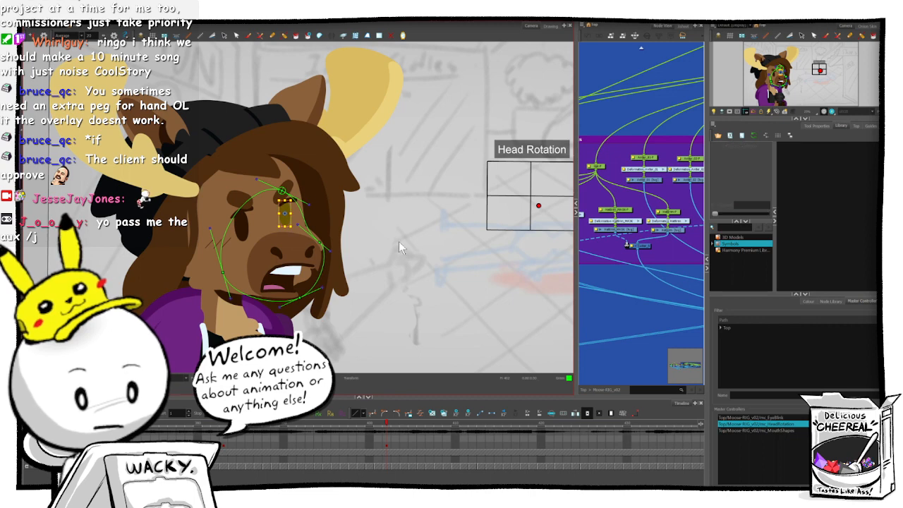
{"action": "left_click", "coordinate": [285, 210]}
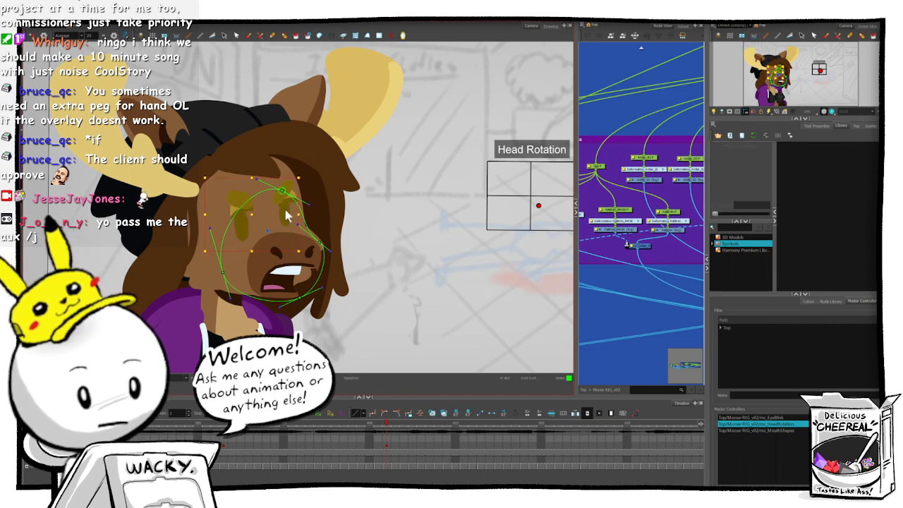
{"action": "left_click_drag", "start_coordinate": [285, 210], "coordinate": [287, 213]}
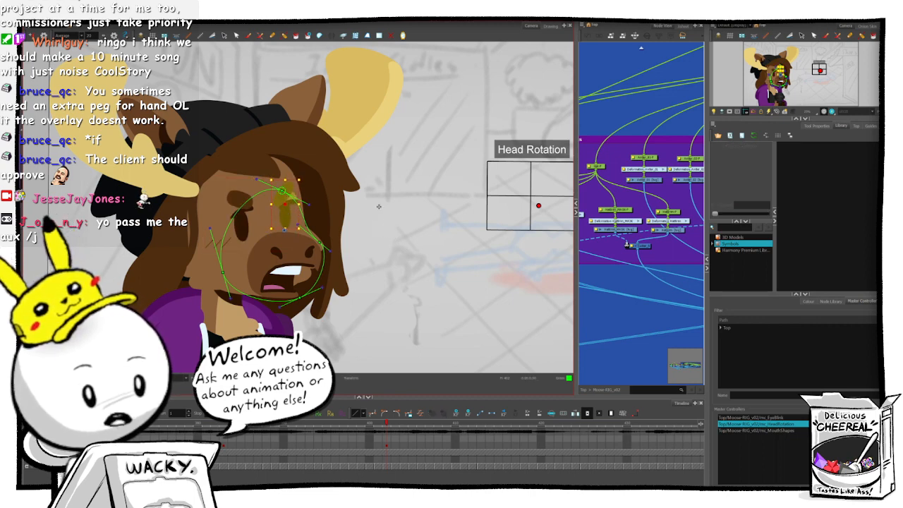
{"action": "left_click", "coordinate": [242, 224]}
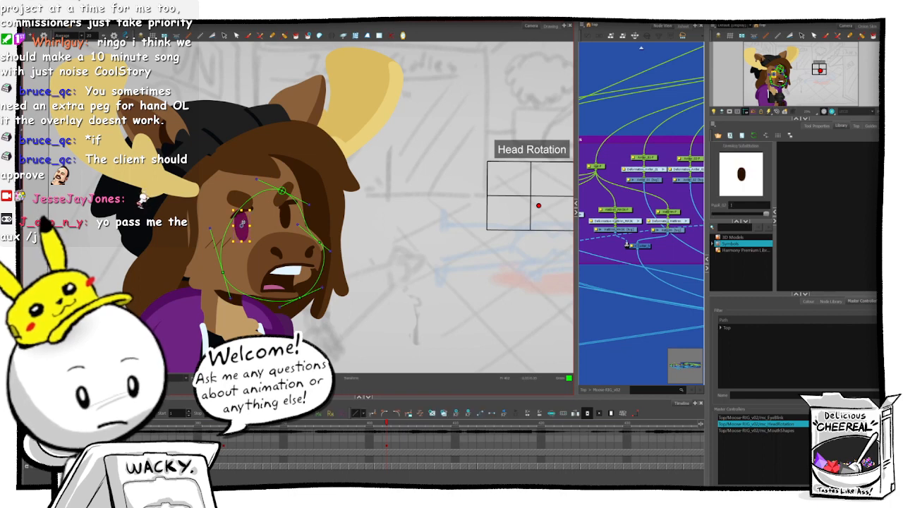
{"action": "key", "text": "Delete"}
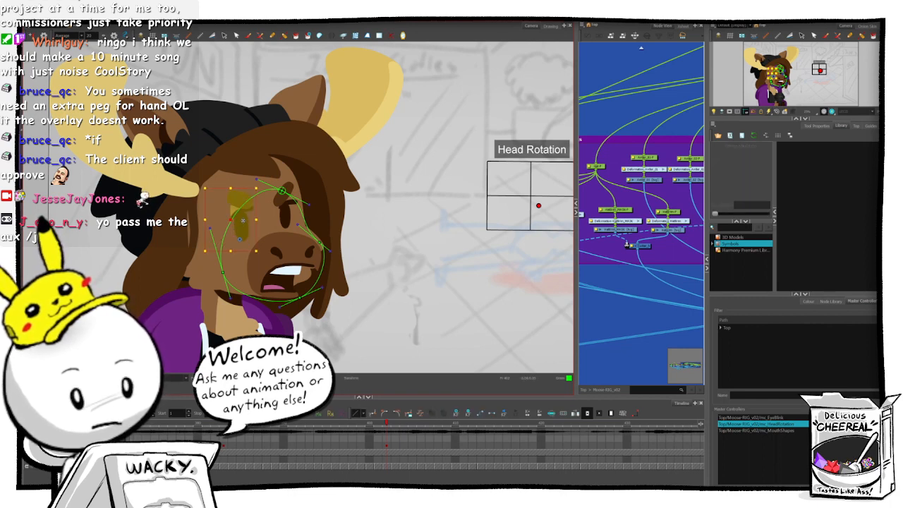
- Undo the separate eye and brow adjustments on the new key
{"action": "key", "text": "ctrl+z"}
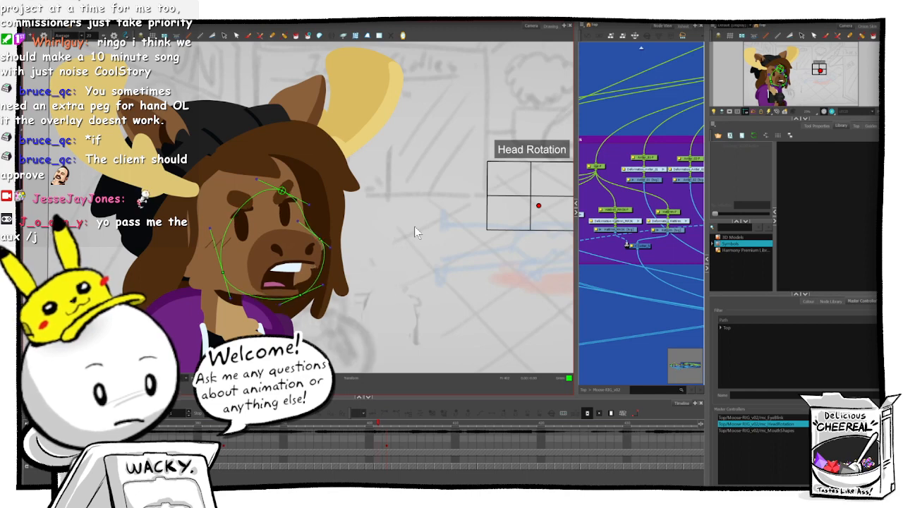
{"action": "key", "text": "ctrl+z"}
{"action": "key", "text": "ctrl+z"}
{"action": "key", "text": "ctrl+z"}
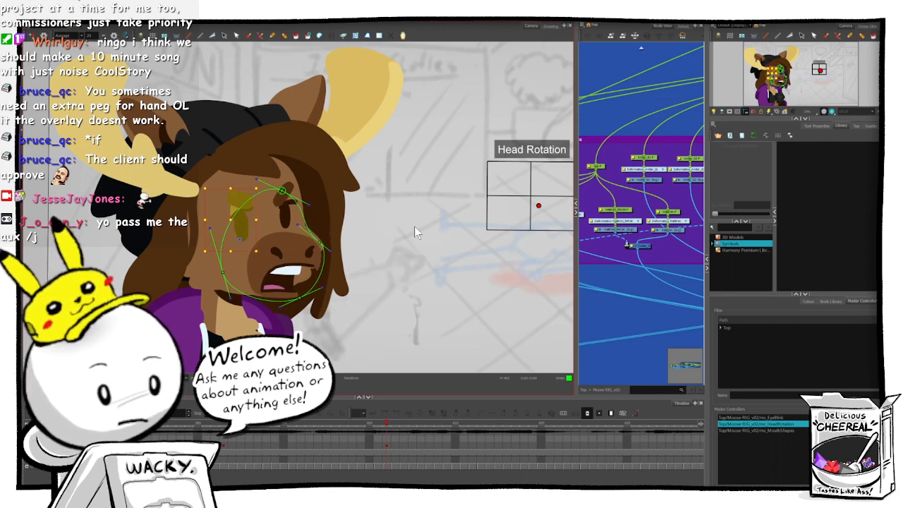
{"action": "key", "text": "ctrl+z"}
{"action": "key", "text": "ctrl+z"}
{"action": "key", "text": "ctrl+z"}
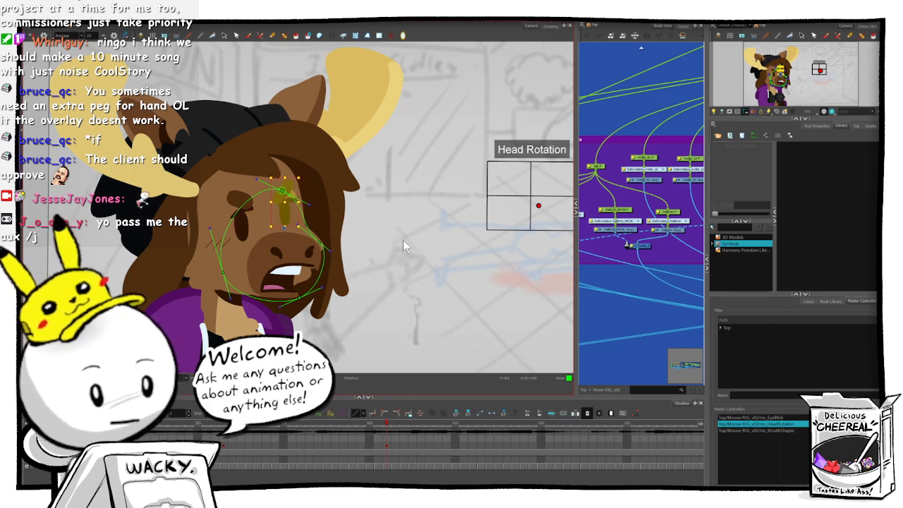
- Flip between the new key and the preceding frame to compare the moose's face
{"action": "key", "text": "comma"}
{"action": "key", "text": "period"}
{"action": "key", "text": "comma"}
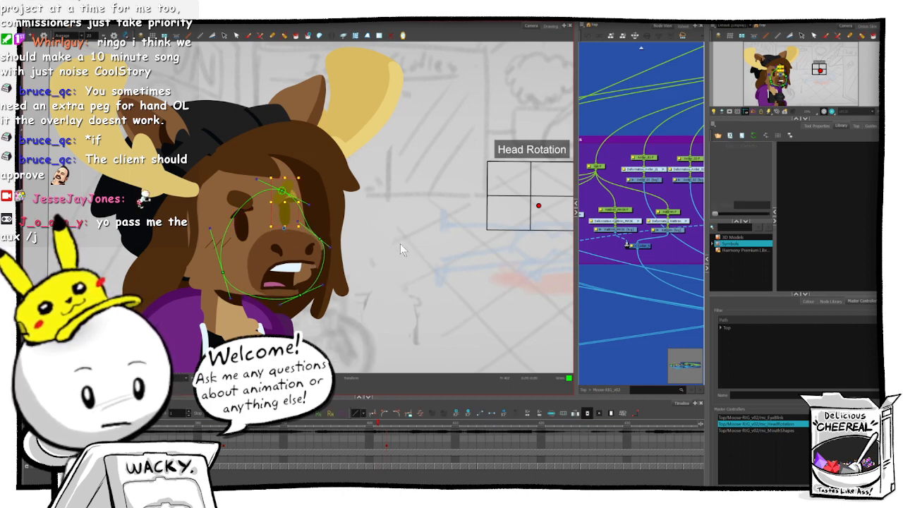
{"action": "key", "text": "period"}
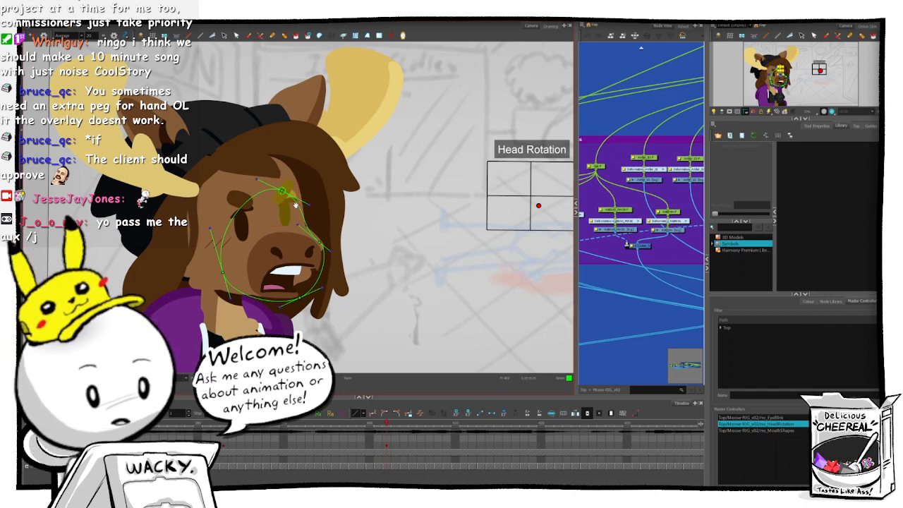
- Try tilting both eyes and brows slightly clockwise as one group, and compare the result with the preceding frame
{"action": "key", "text": "b"}
{"action": "left_click_drag", "start_coordinate": [304, 175], "coordinate": [308, 178]}
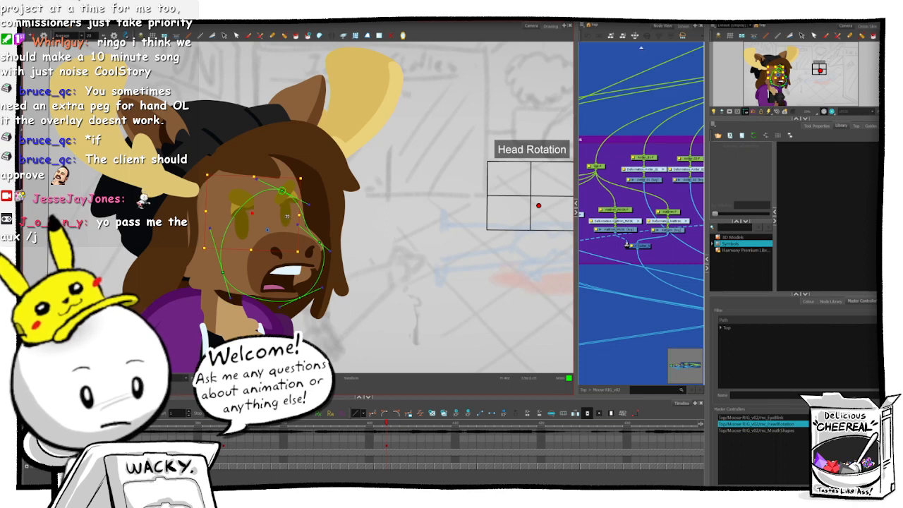
{"action": "left_click", "coordinate": [379, 221]}
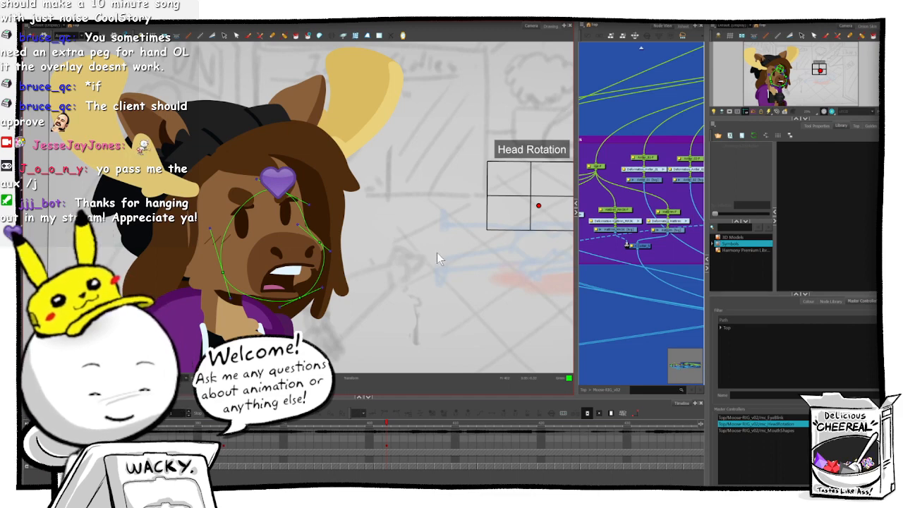
{"action": "key", "text": "comma"}
{"action": "key", "text": "period"}
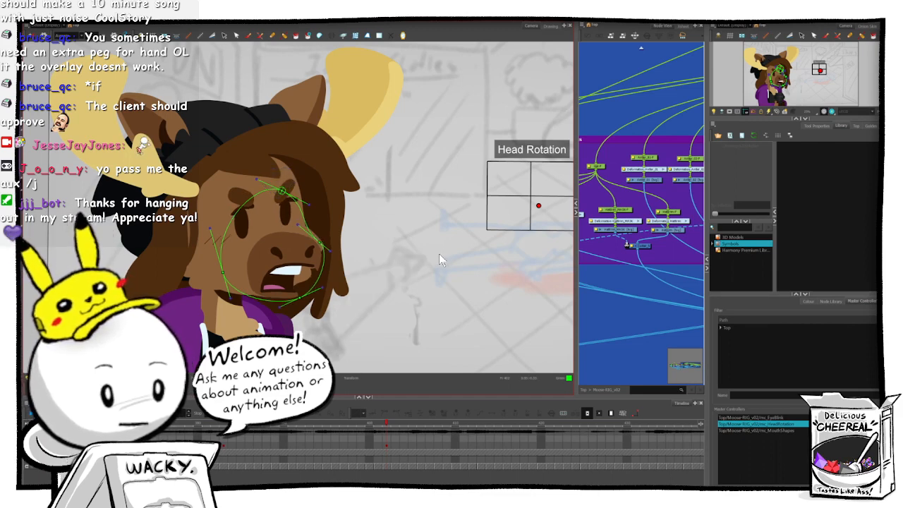
{"action": "key", "text": "comma"}
{"action": "key", "text": "period"}
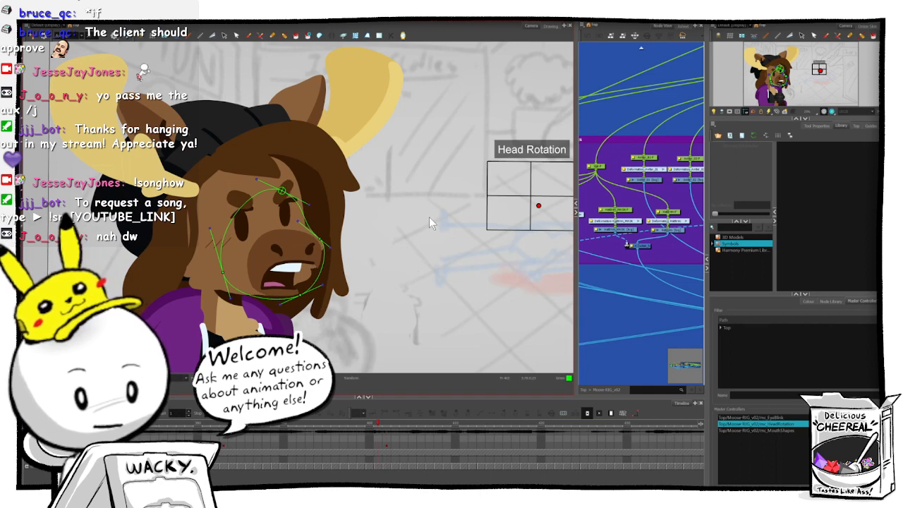
- Undo the tilt of the eyes, nudge both eyes and brows slightly down, and check against the preceding frame
{"action": "key", "text": "ctrl+z"}
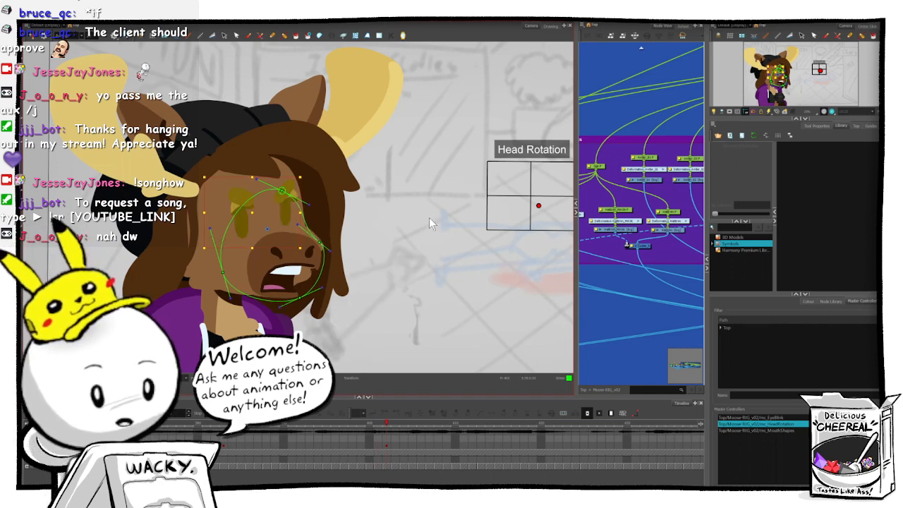
{"action": "key", "text": "Down"}
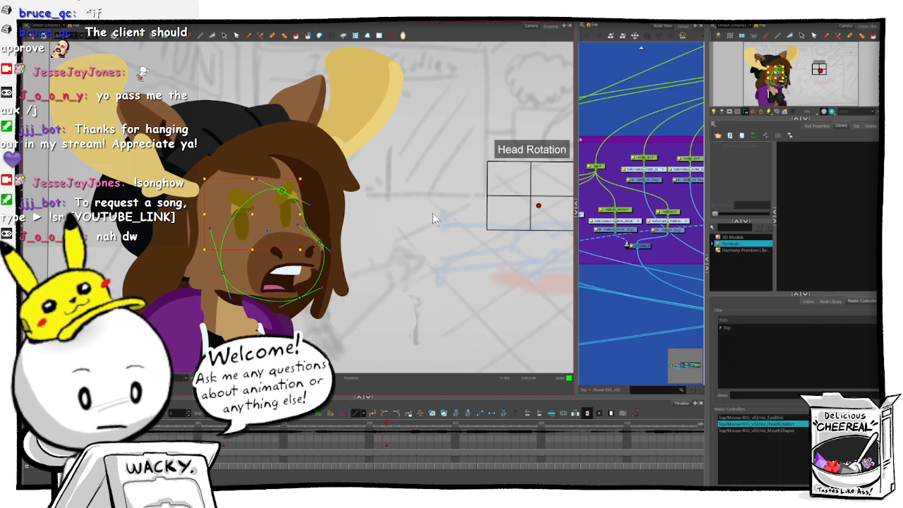
{"action": "left_click", "coordinate": [599, 316]}
{"action": "key", "text": "comma"}
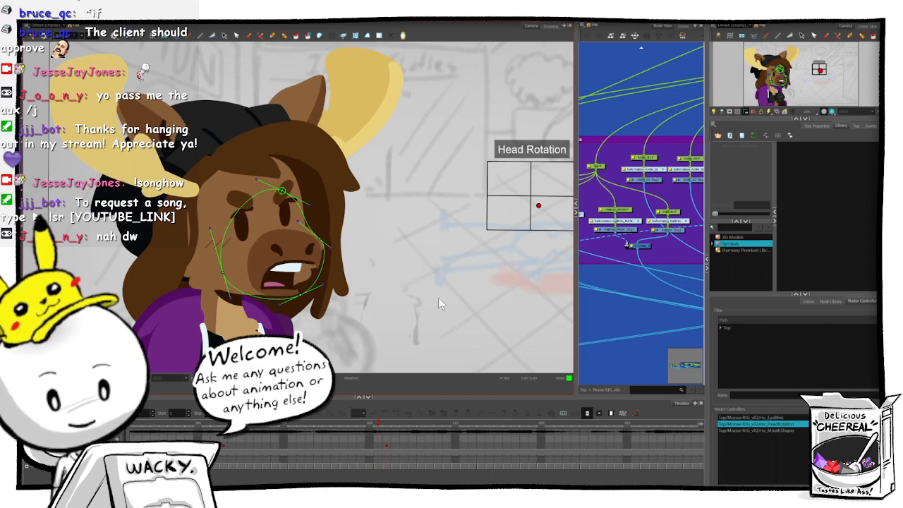
{"action": "key", "text": "period"}
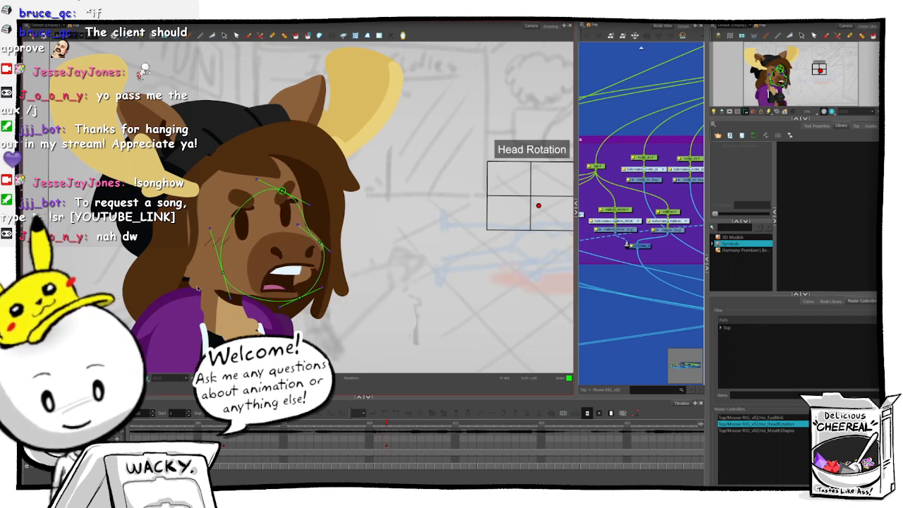
- Rotate the near cheek fur beside the hair slightly clockwise, shift it up a little, and compare with the preceding frame
{"action": "left_click", "coordinate": [198, 286]}
{"action": "key", "text": "b"}
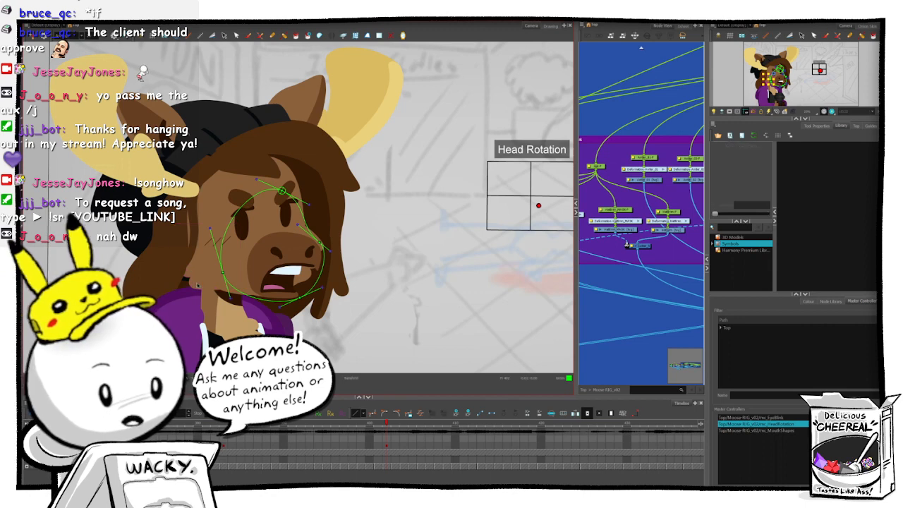
{"action": "left_click_drag", "start_coordinate": [198, 285], "coordinate": [241, 300]}
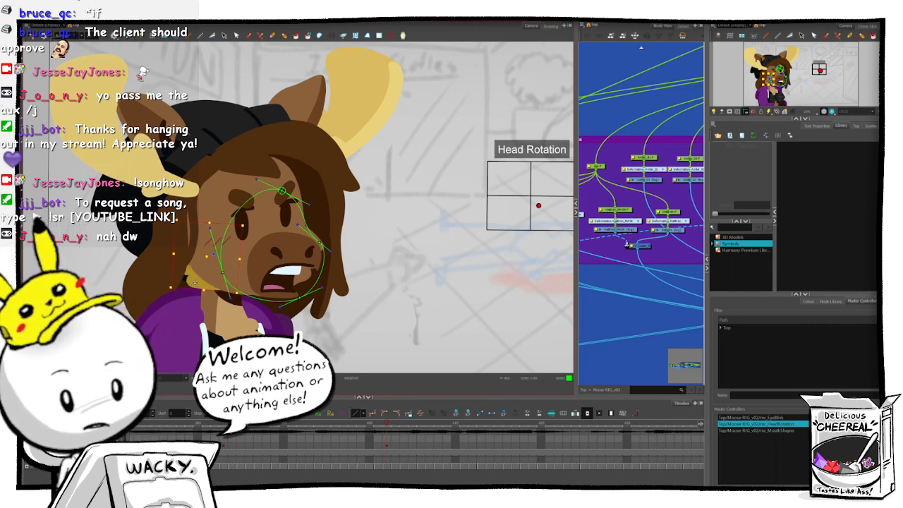
{"action": "left_click_drag", "start_coordinate": [195, 282], "coordinate": [194, 280]}
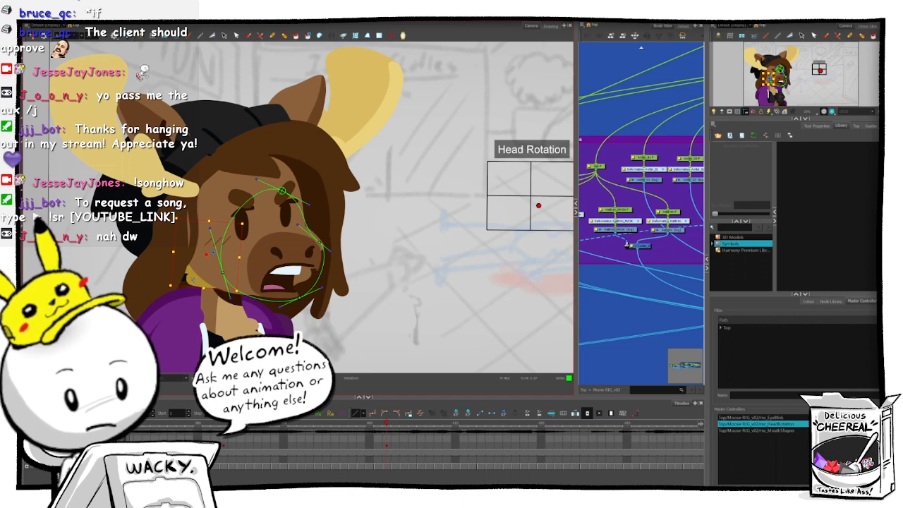
{"action": "key", "text": "comma"}
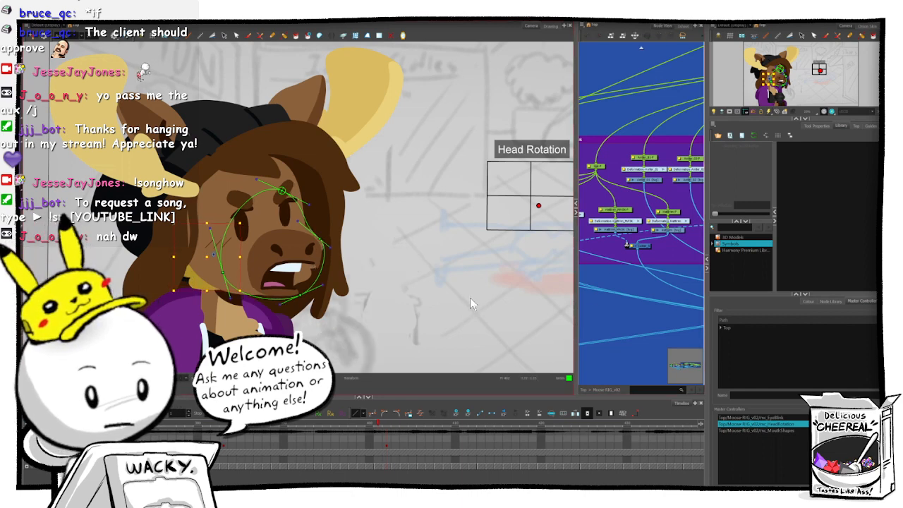
{"action": "key", "text": "period"}
{"action": "left_click", "coordinate": [596, 307]}
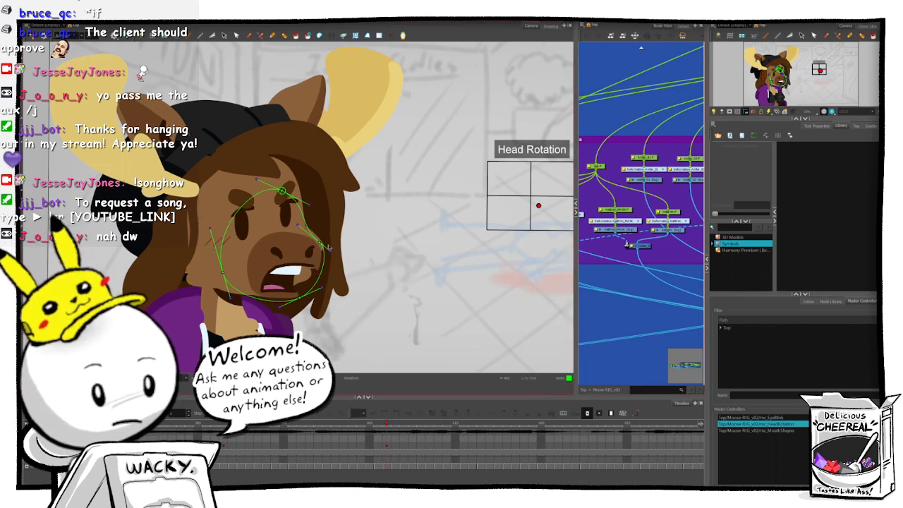
- Clear the selection and hide the snout's deformation controls
{"action": "left_click", "coordinate": [321, 239]}
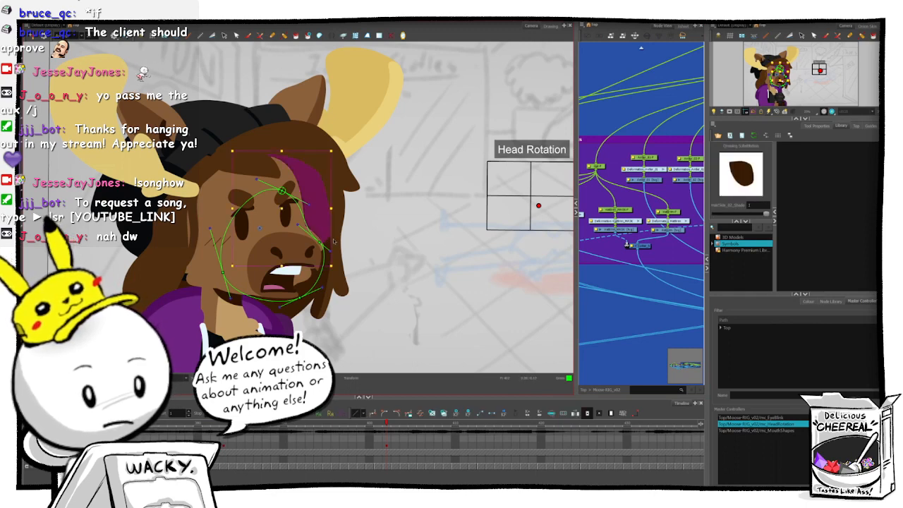
{"action": "left_click", "coordinate": [611, 316]}
{"action": "key", "text": "shift+c"}
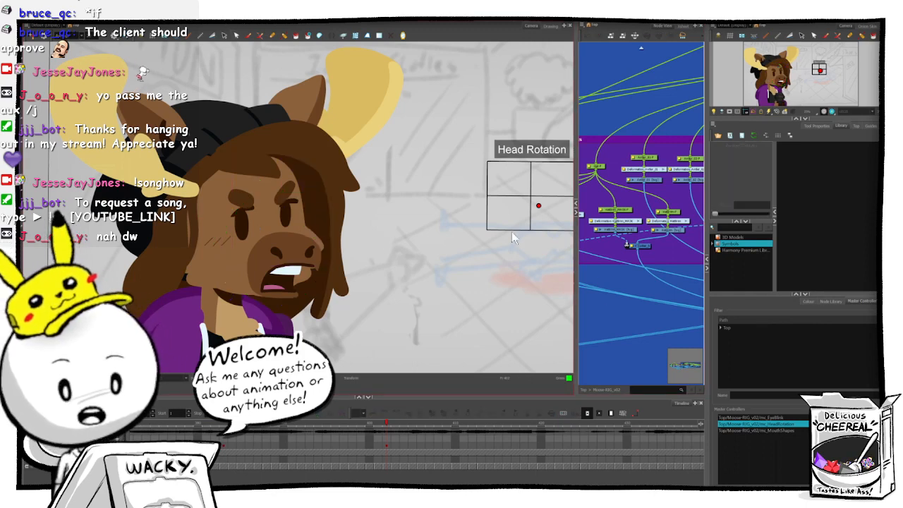
- Rotate the far cheek fur behind the muzzle slightly counter-clockwise and deselect it
{"action": "left_click", "coordinate": [304, 229]}
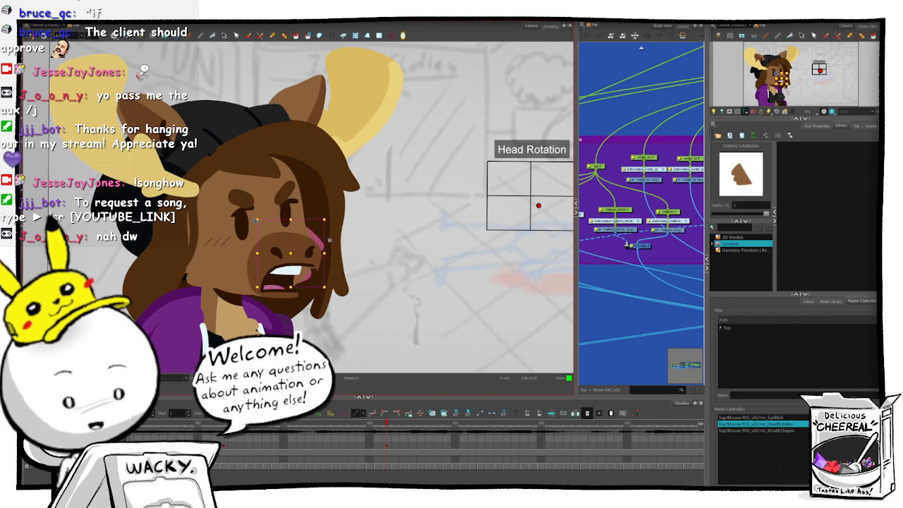
{"action": "key", "text": "b"}
{"action": "key", "text": "b"}
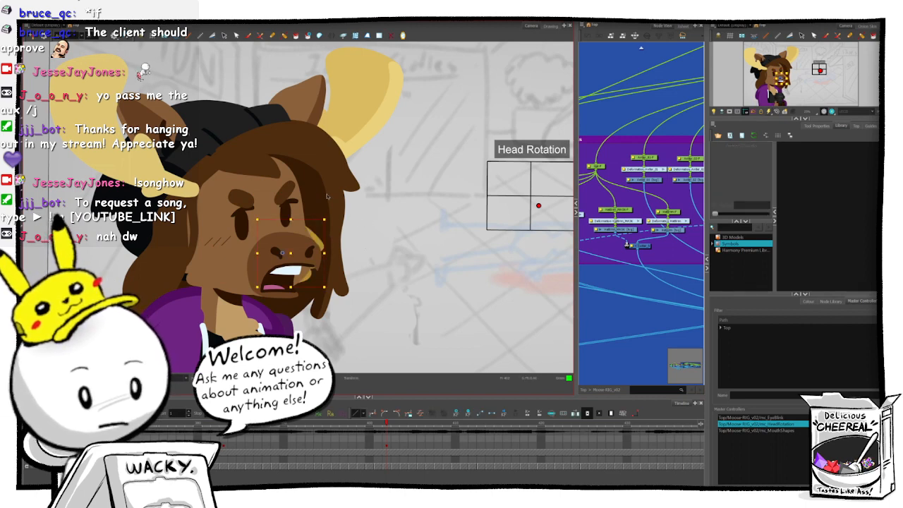
{"action": "mouse_move", "coordinate": [331, 216]}
{"action": "left_mouse_down"}
{"action": "mouse_move", "coordinate": [306, 230]}
{"action": "mouse_move", "coordinate": [314, 234]}
{"action": "left_mouse_up"}
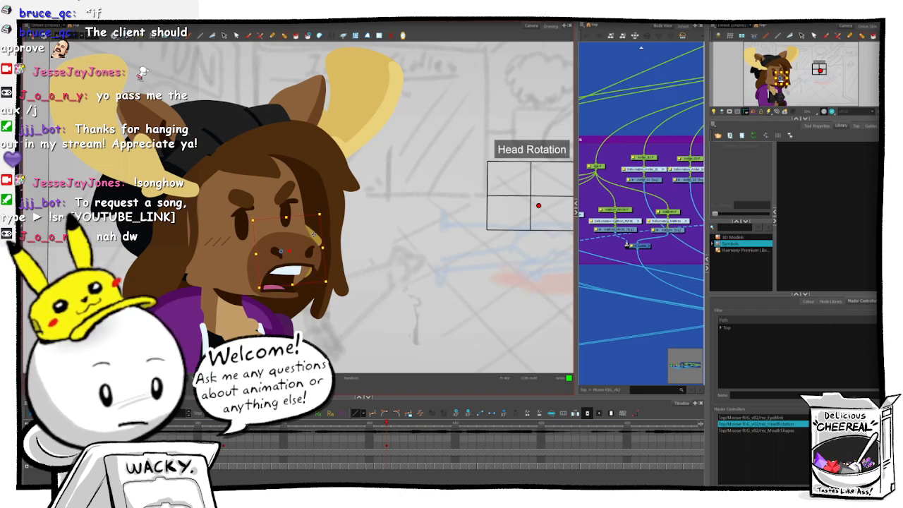
{"action": "left_click", "coordinate": [605, 317]}
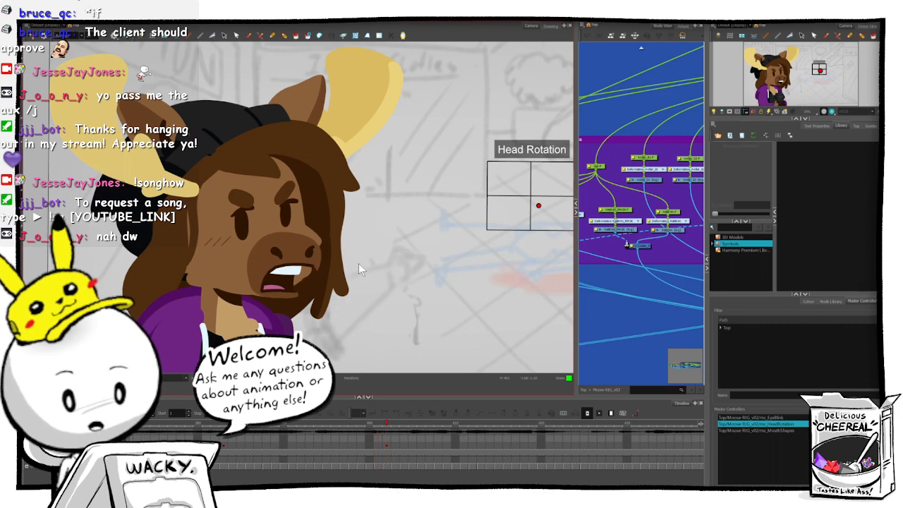
- Shift the moose's whole head slightly down, tilt it slightly clockwise, deselect it, and compare with the preceding frame
{"action": "left_click", "coordinate": [261, 217]}
{"action": "left_click", "coordinate": [259, 217]}
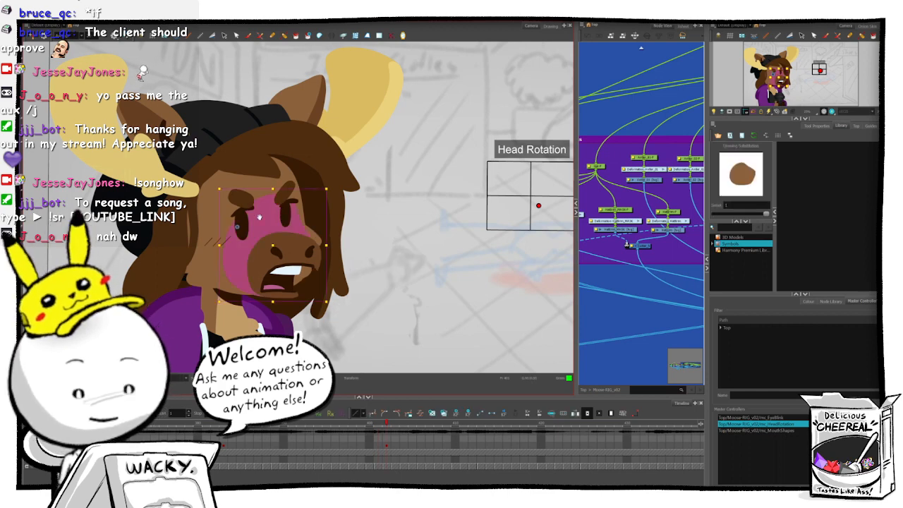
{"action": "key", "text": "b"}
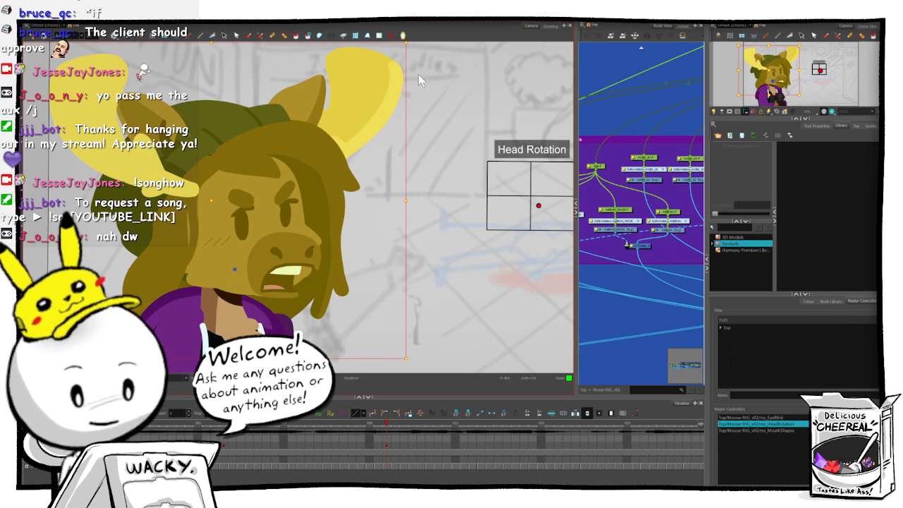
{"action": "left_click_drag", "start_coordinate": [426, 79], "coordinate": [428, 88]}
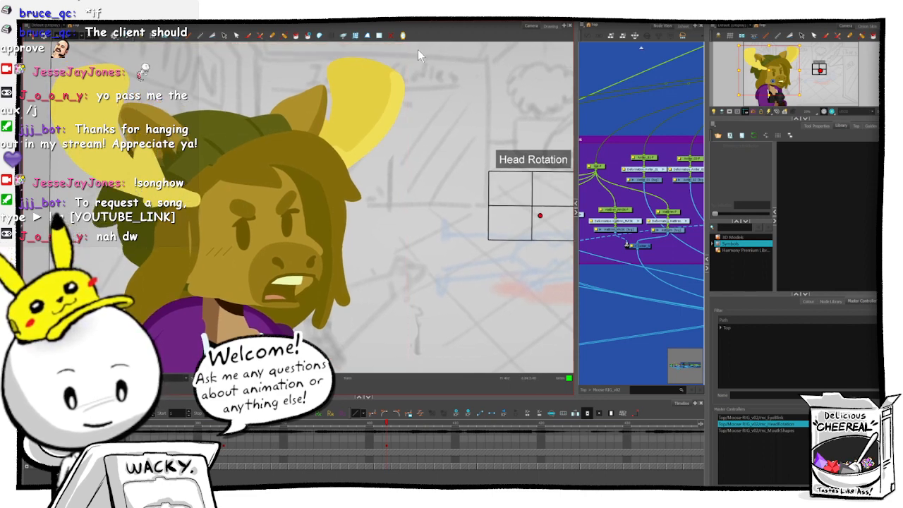
{"action": "left_click_drag", "start_coordinate": [416, 52], "coordinate": [417, 54]}
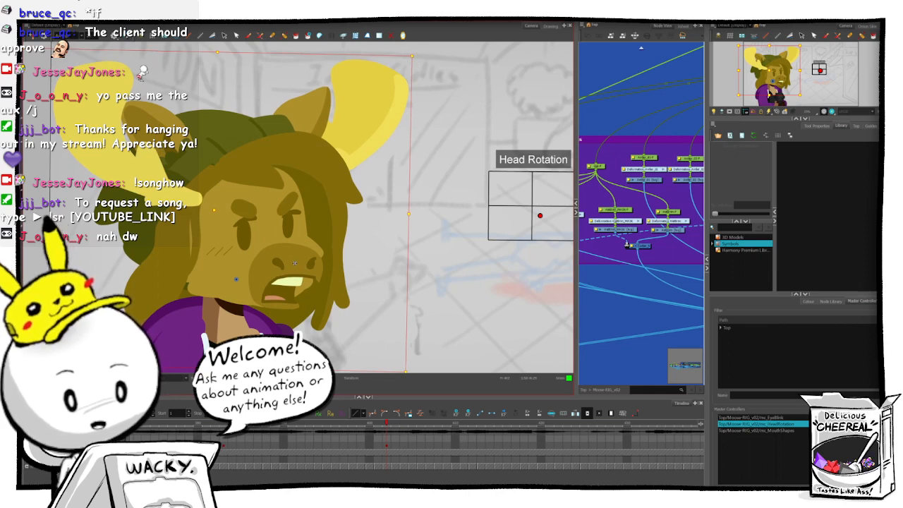
{"action": "left_click_drag", "start_coordinate": [295, 265], "coordinate": [296, 266]}
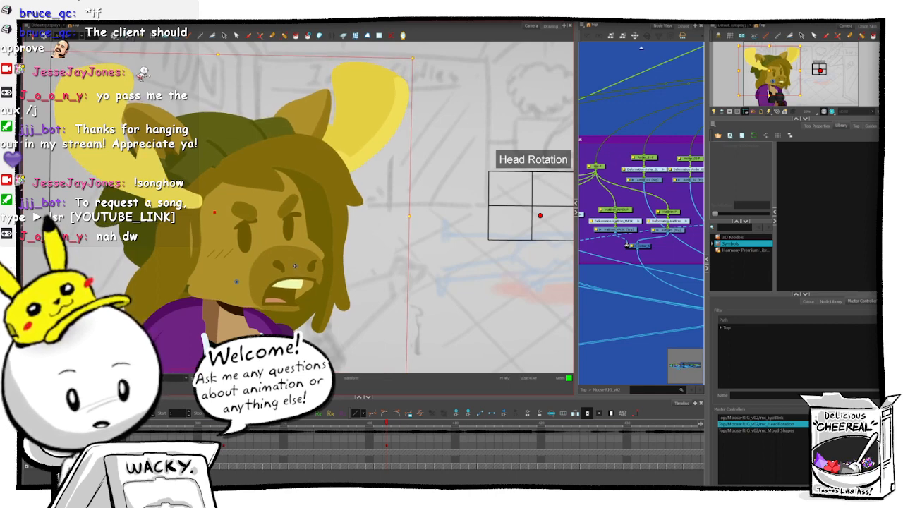
{"action": "left_click", "coordinate": [408, 223]}
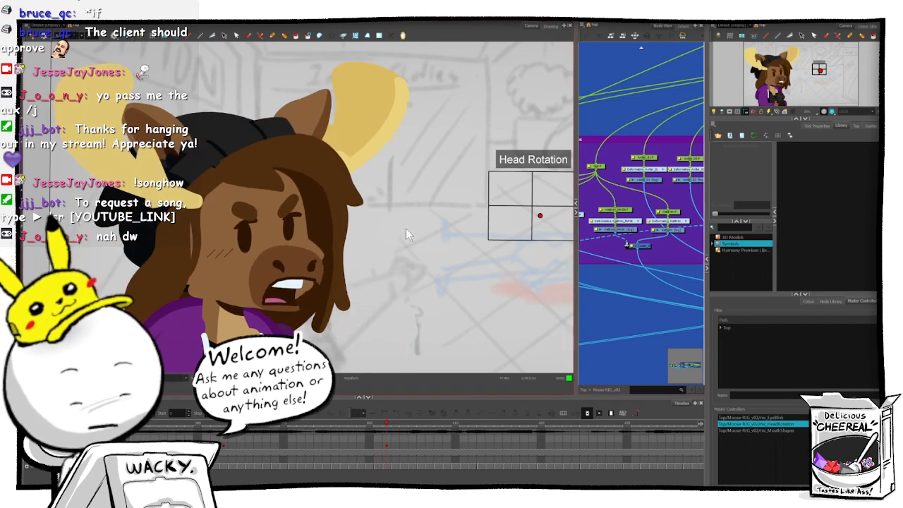
{"action": "key", "text": "period"}
{"action": "key", "text": "comma"}
{"action": "key", "text": "period"}
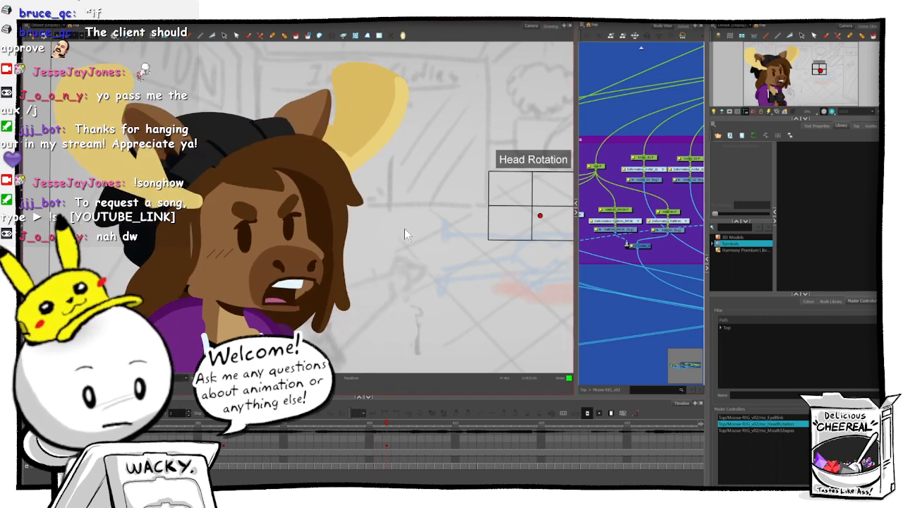
- Rotate the hair tuft on the forehead slightly clockwise, nudge it down a little, deselect it, and compare with the preceding frame
{"action": "left_click", "coordinate": [278, 178]}
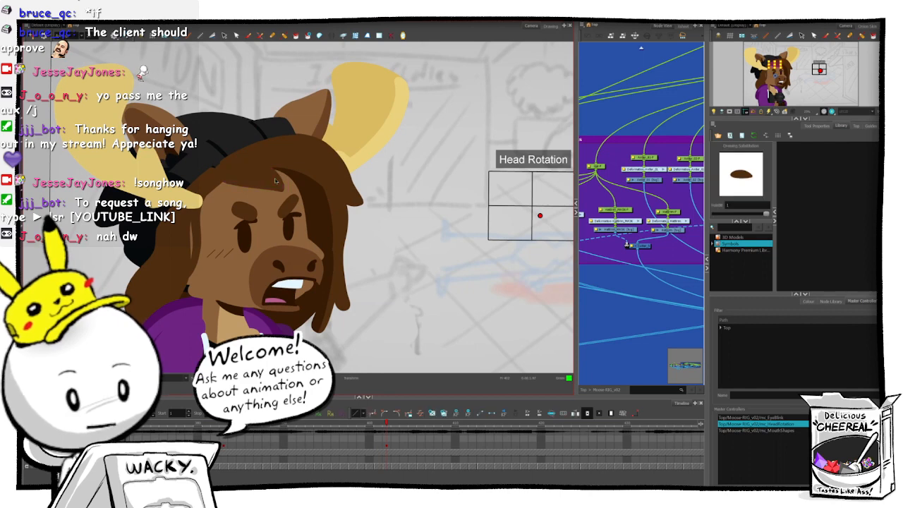
{"action": "key", "text": "b"}
{"action": "left_click", "coordinate": [278, 178]}
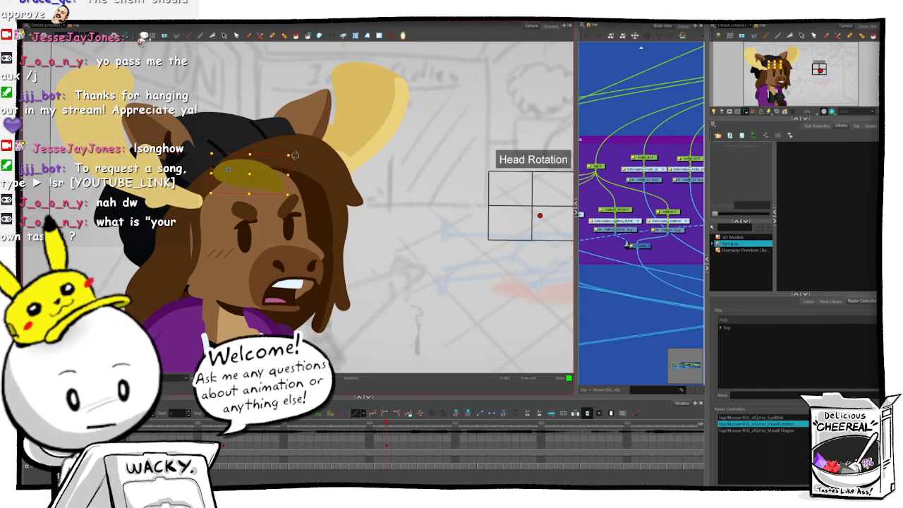
{"action": "left_click_drag", "start_coordinate": [267, 177], "coordinate": [270, 179]}
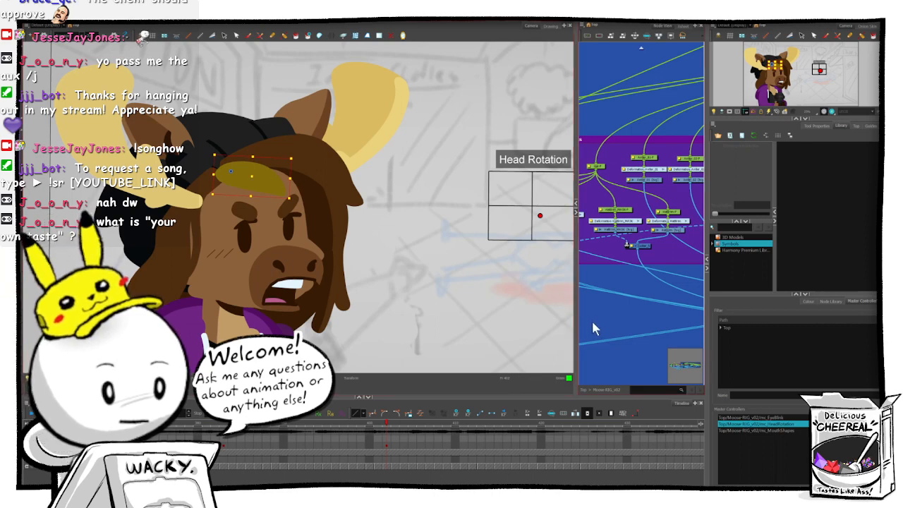
{"action": "left_click", "coordinate": [446, 281]}
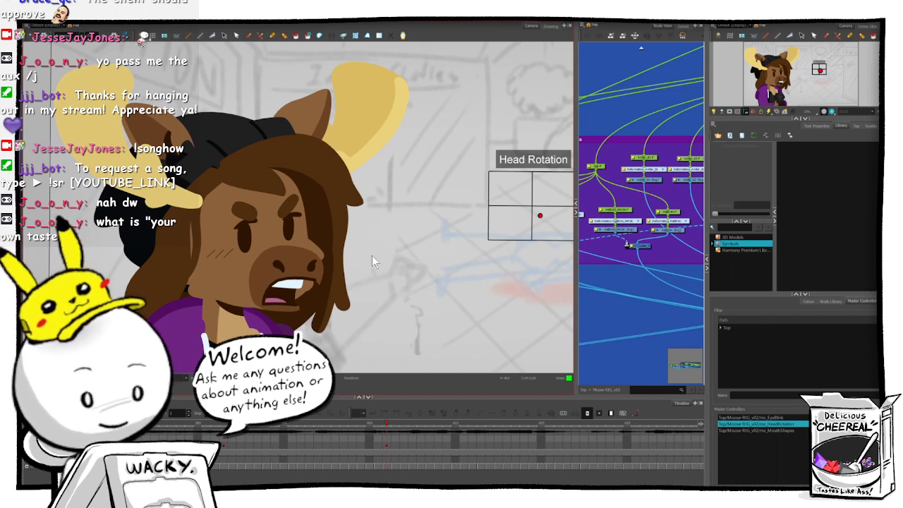
{"action": "key", "text": "comma"}
{"action": "key", "text": "period"}
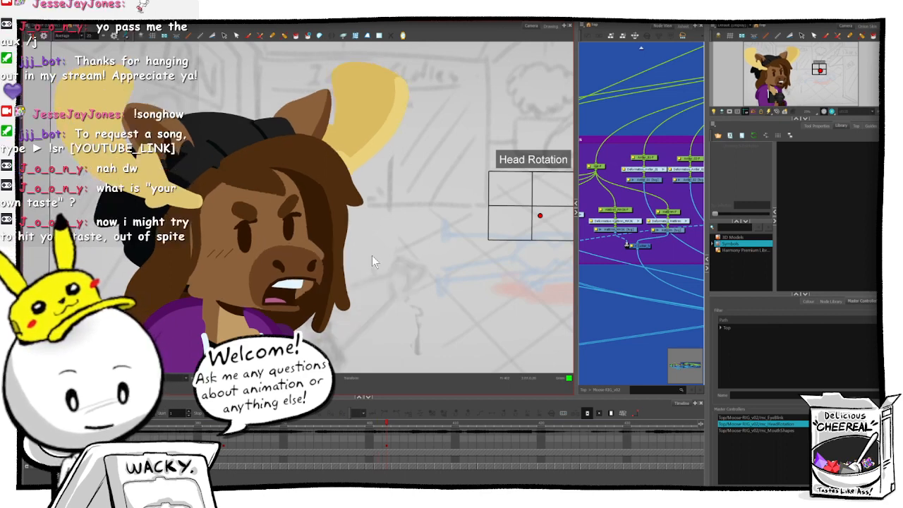
{"action": "key", "text": "comma"}
{"action": "key", "text": "period"}
{"action": "key", "text": "comma"}
{"action": "key", "text": "period"}
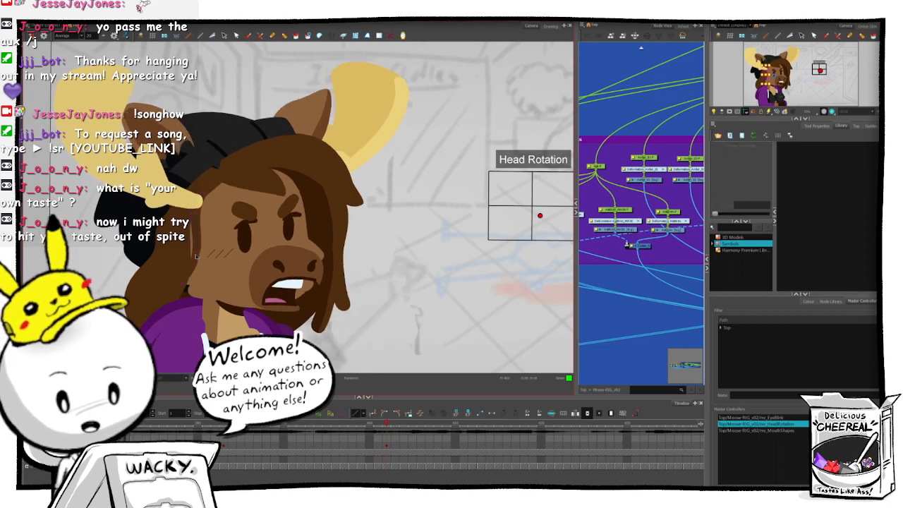
- Shorten the hair strand beside the near cheek slightly from its lower end
{"action": "left_click", "coordinate": [197, 255]}
{"action": "key", "text": "b"}
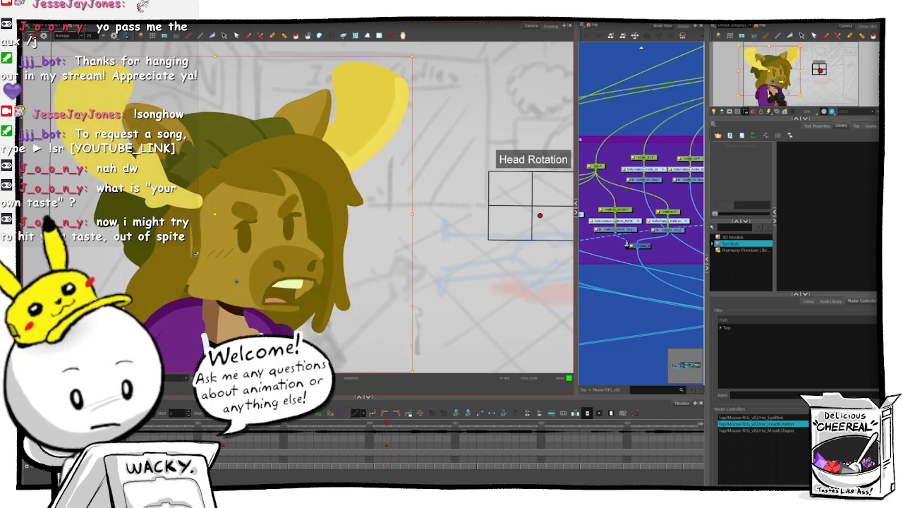
{"action": "key", "text": "shift+b"}
{"action": "left_click_drag", "start_coordinate": [191, 297], "coordinate": [192, 292]}
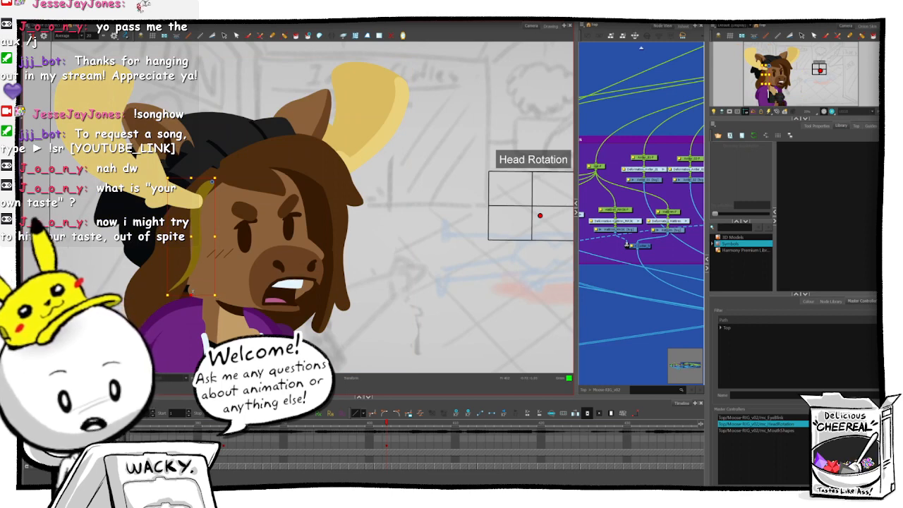
- Select the hair mass behind the head and compare its pose with the preceding frame
{"action": "left_click", "coordinate": [145, 290]}
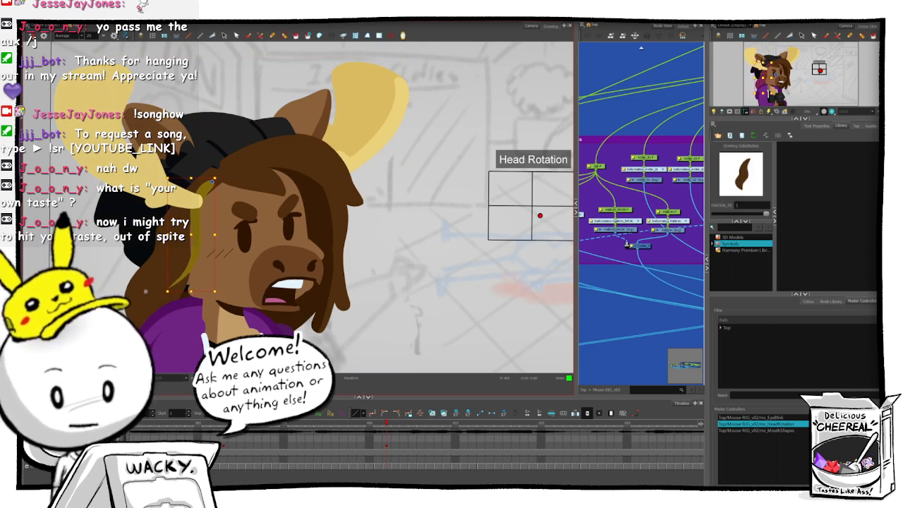
{"action": "key", "text": "b"}
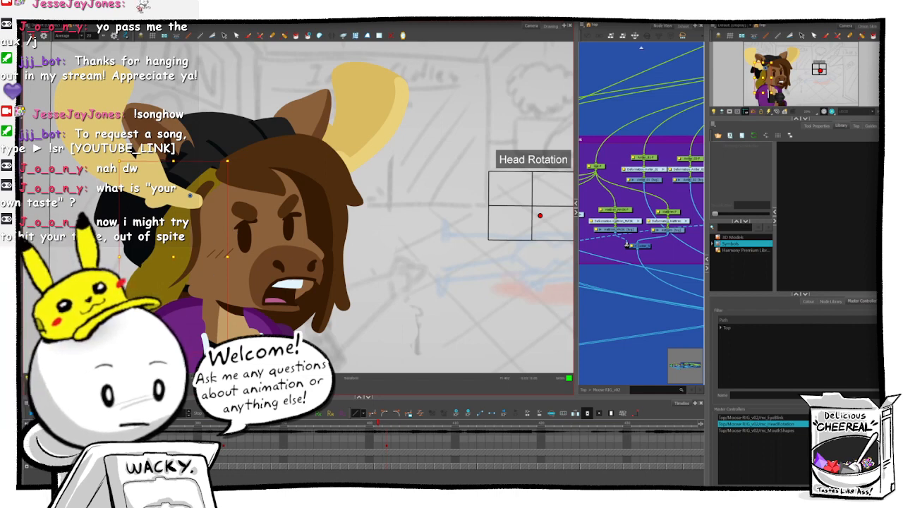
{"action": "key", "text": "period"}
{"action": "key", "text": "comma"}
{"action": "key", "text": "period"}
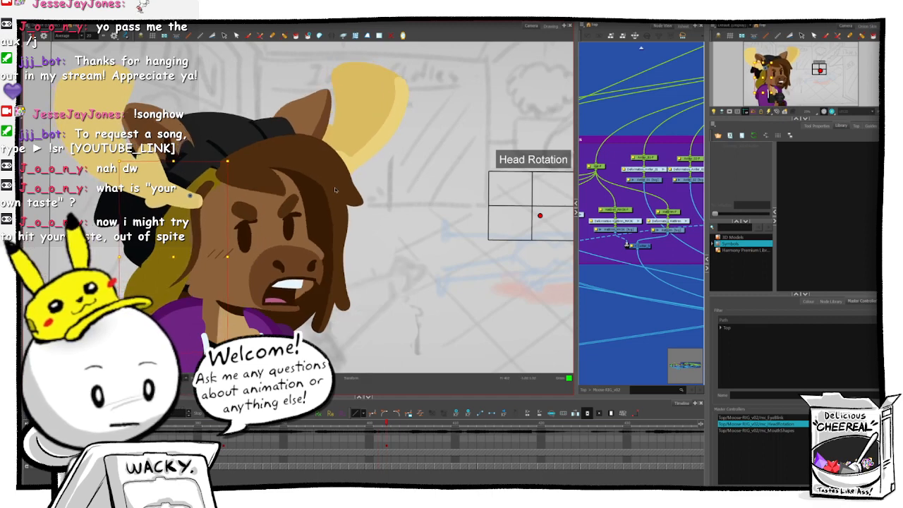
{"action": "key", "text": "comma"}
{"action": "key", "text": "period"}
{"action": "key", "text": "comma"}
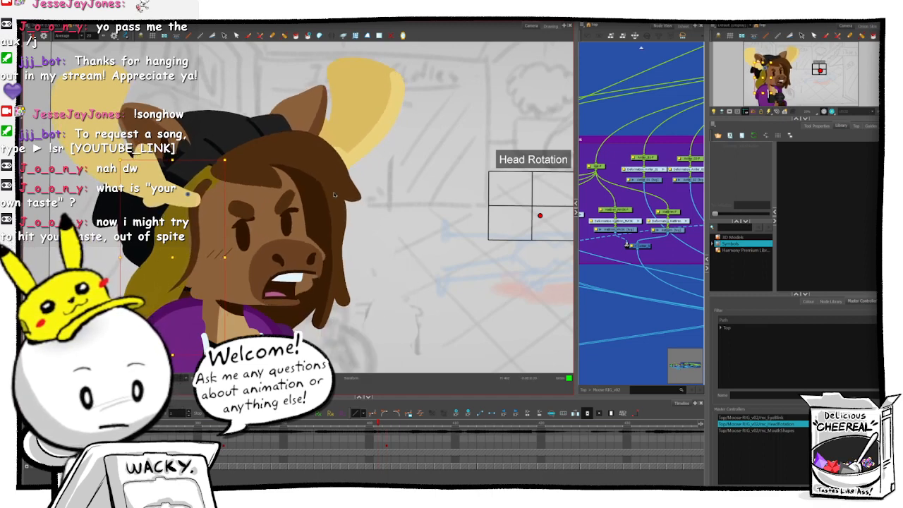
{"action": "key", "text": "period"}
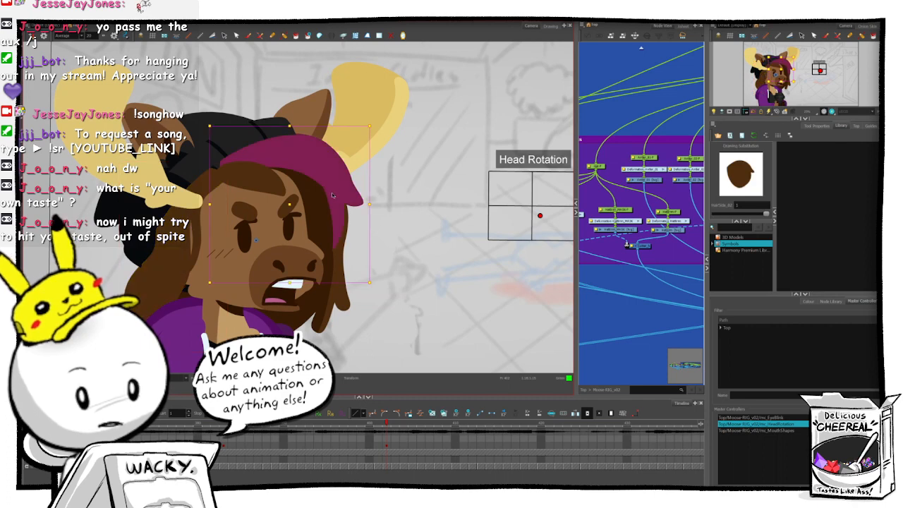
- Skew the whole front hair slightly upward on its far side and check it against the preceding frame
{"action": "left_click", "coordinate": [333, 193]}
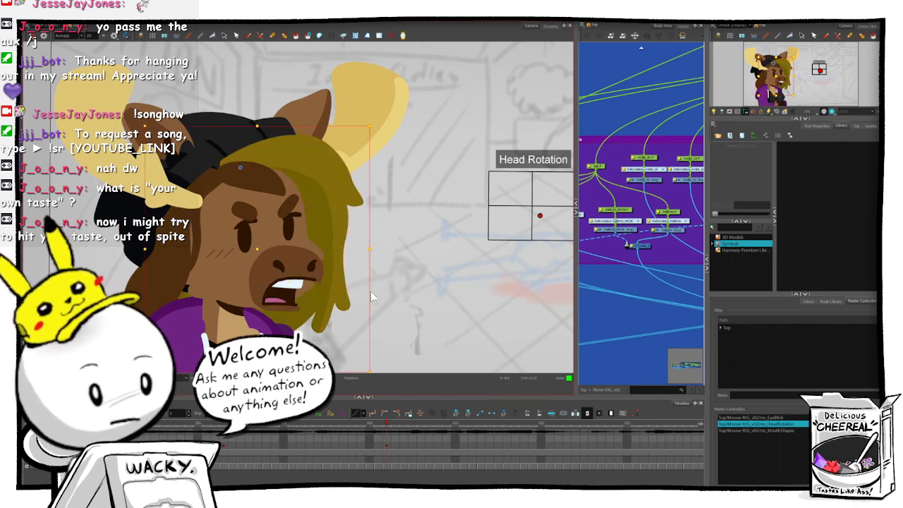
{"action": "left_click_drag", "start_coordinate": [371, 289], "coordinate": [371, 286]}
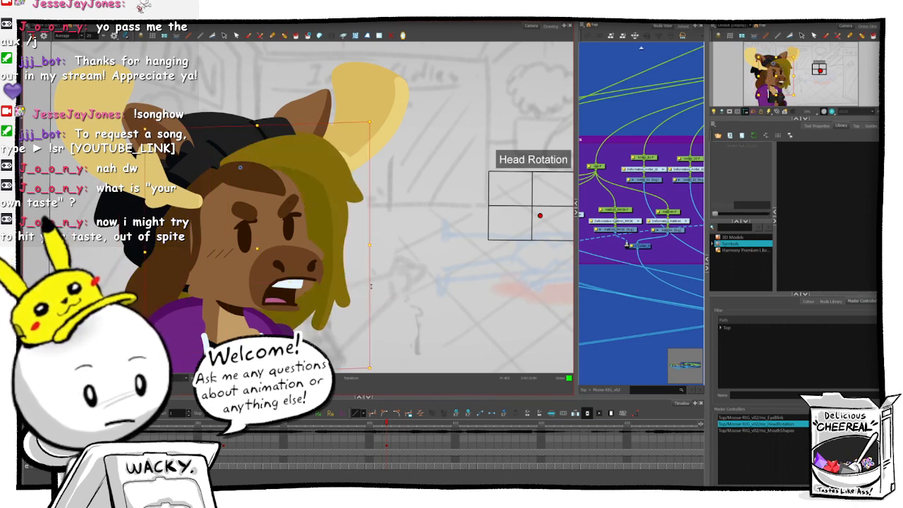
{"action": "key", "text": "comma"}
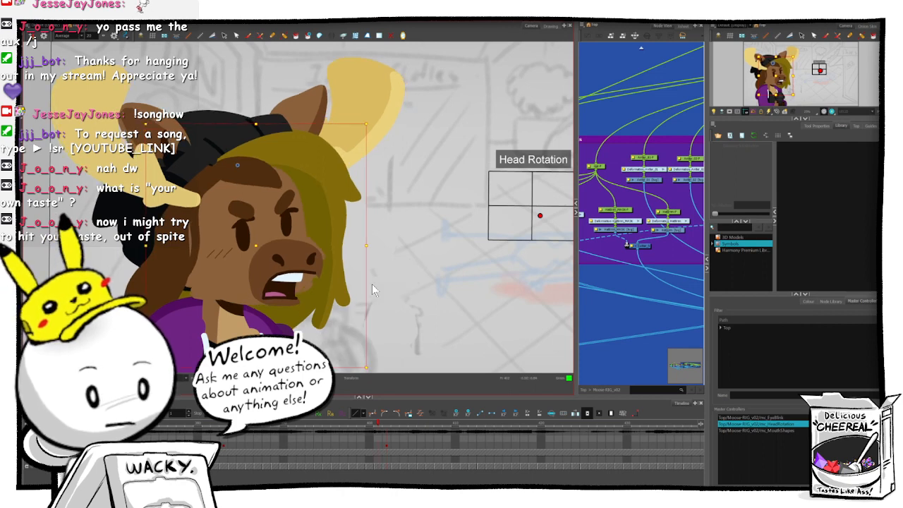
{"action": "key", "text": "period"}
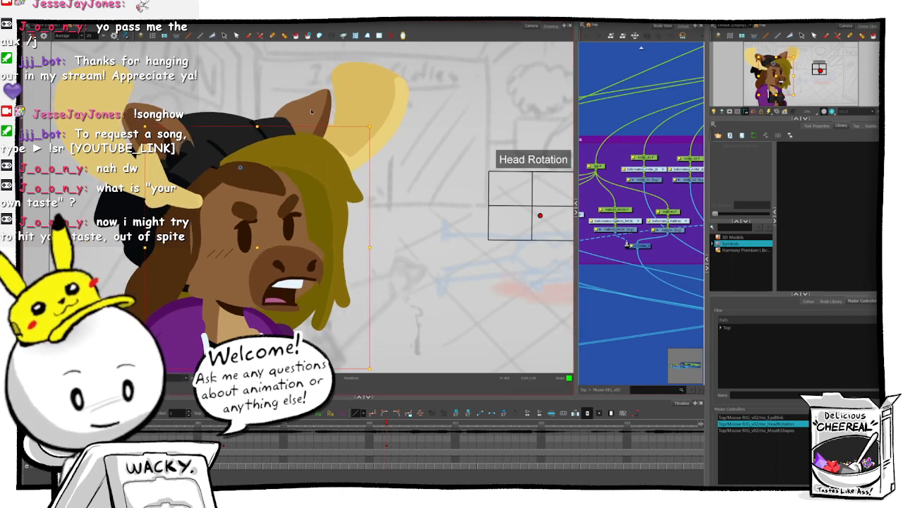
- Rotate the far ear slightly counter-clockwise and compare it with the preceding frame
{"action": "left_click", "coordinate": [313, 109]}
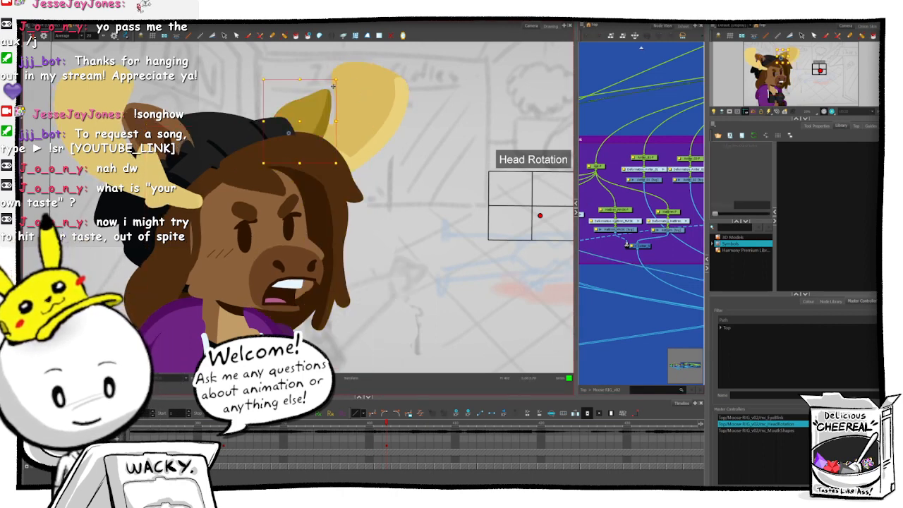
{"action": "left_click_drag", "start_coordinate": [340, 77], "coordinate": [332, 86]}
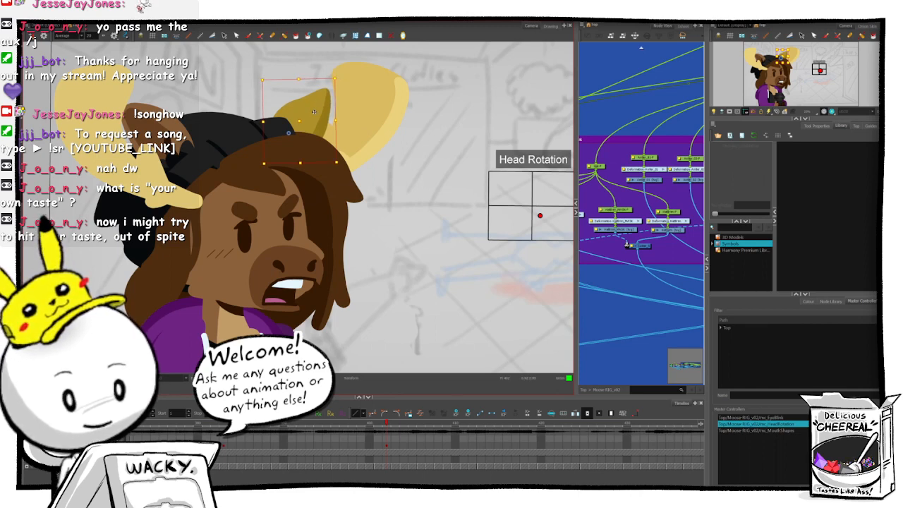
{"action": "key", "text": "comma"}
{"action": "key", "text": "period"}
{"action": "key", "text": "comma"}
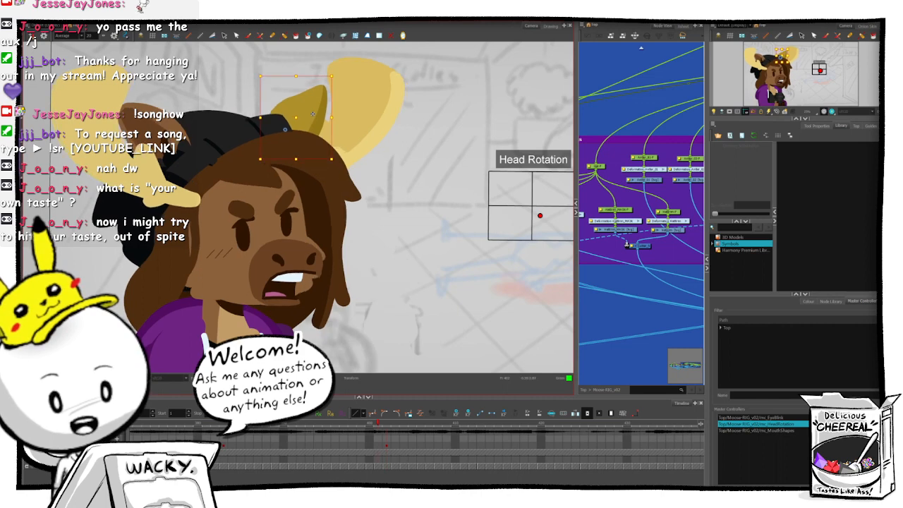
{"action": "key", "text": "period"}
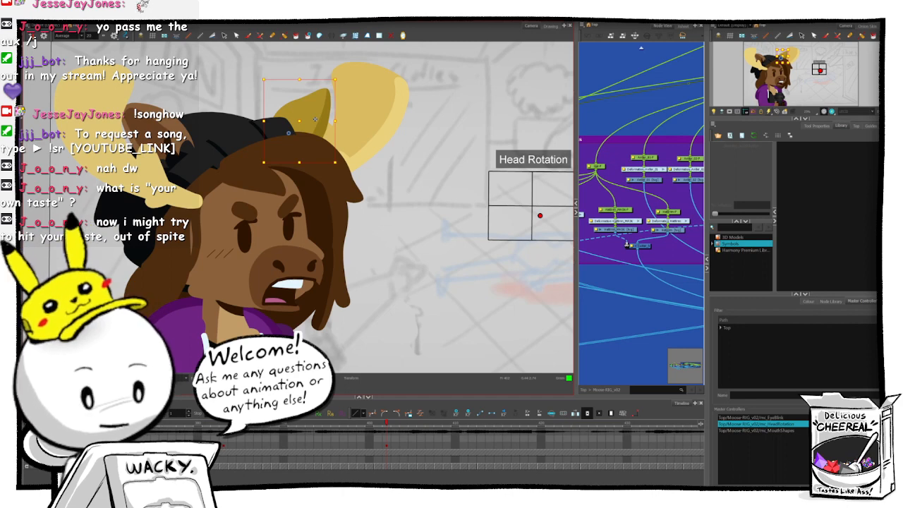
{"action": "key", "text": "comma"}
{"action": "key", "text": "period"}
{"action": "key", "text": "comma"}
{"action": "key", "text": "period"}
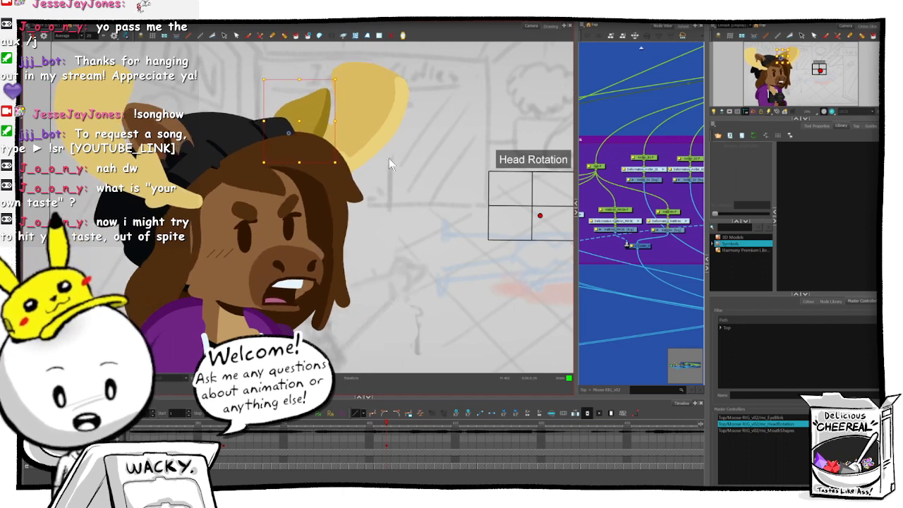
- Try to save the scene and dismiss the resulting dialog
{"action": "key", "text": "ctrl+s"}
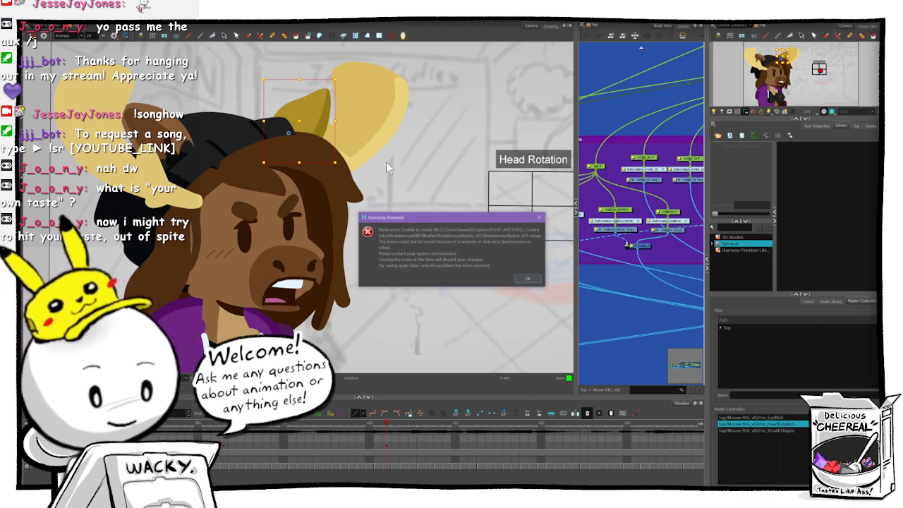
{"action": "left_click", "coordinate": [531, 278]}
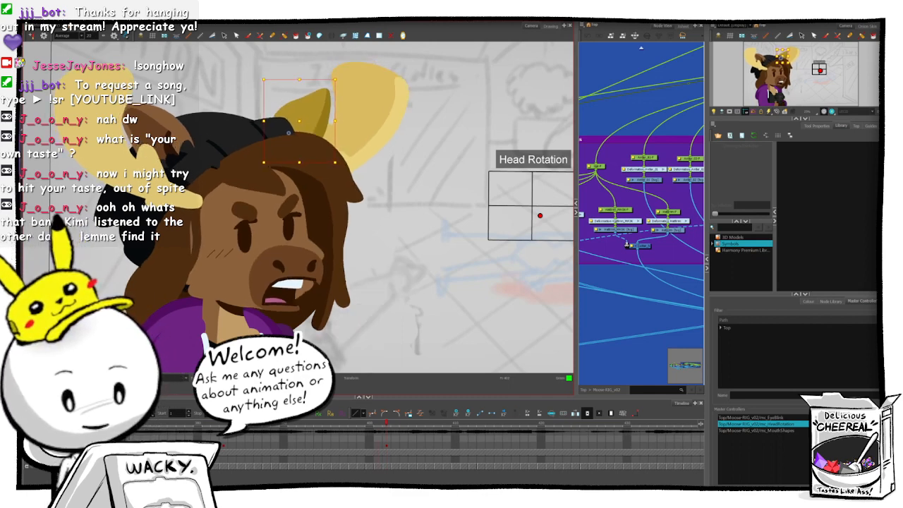
- Rotate the near ear slightly clockwise and compare it with the preceding frame
{"action": "left_click", "coordinate": [176, 136]}
{"action": "key", "text": "b"}
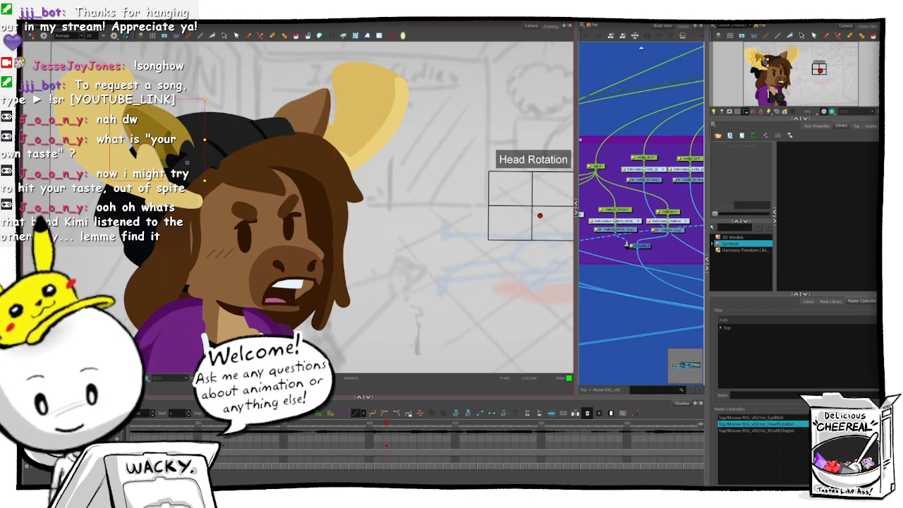
{"action": "left_click_drag", "start_coordinate": [207, 96], "coordinate": [210, 98]}
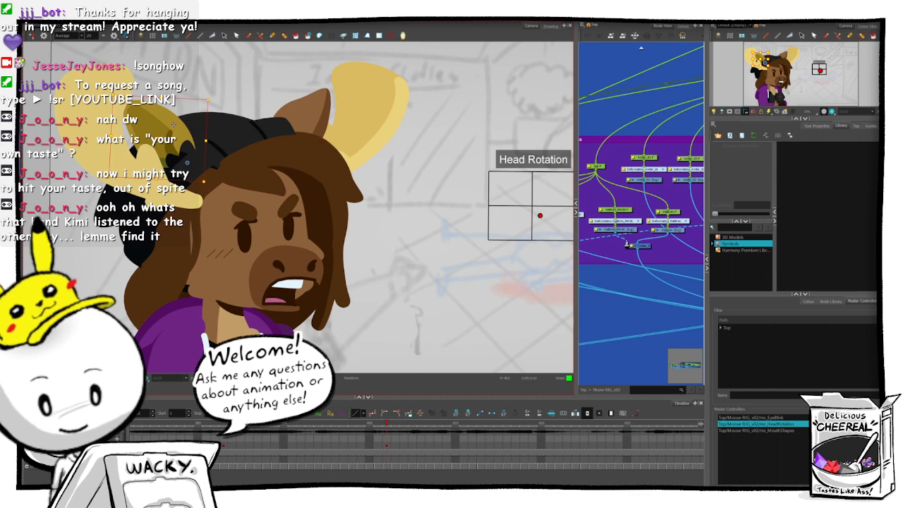
{"action": "key", "text": "comma"}
{"action": "key", "text": "comma"}
{"action": "key", "text": "comma"}
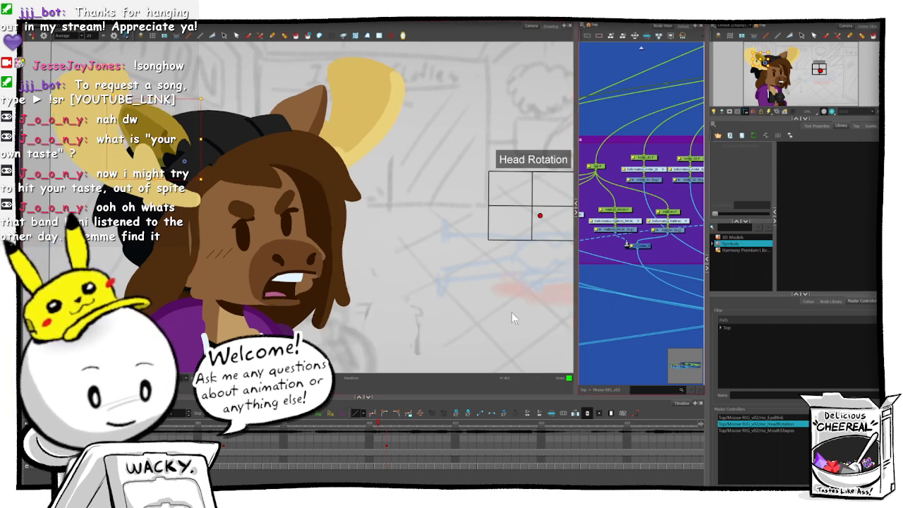
{"action": "key", "text": "period"}
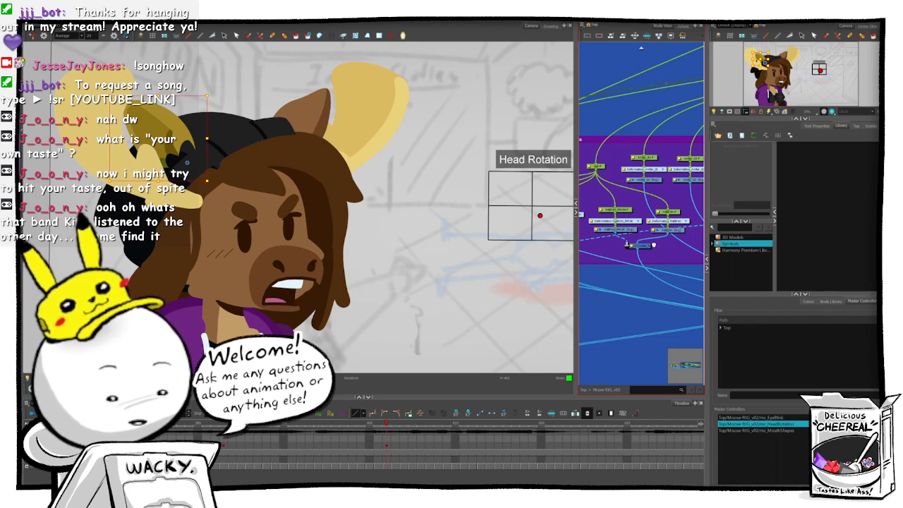
- Nudge the small piece at the base of the near ear slightly upward and toward the face
{"action": "left_click_drag", "start_coordinate": [654, 246], "coordinate": [678, 244]}
{"action": "left_click_drag", "start_coordinate": [607, 258], "coordinate": [671, 254]}
{"action": "left_click_drag", "start_coordinate": [605, 209], "coordinate": [730, 229]}
{"action": "left_click", "coordinate": [648, 208]}
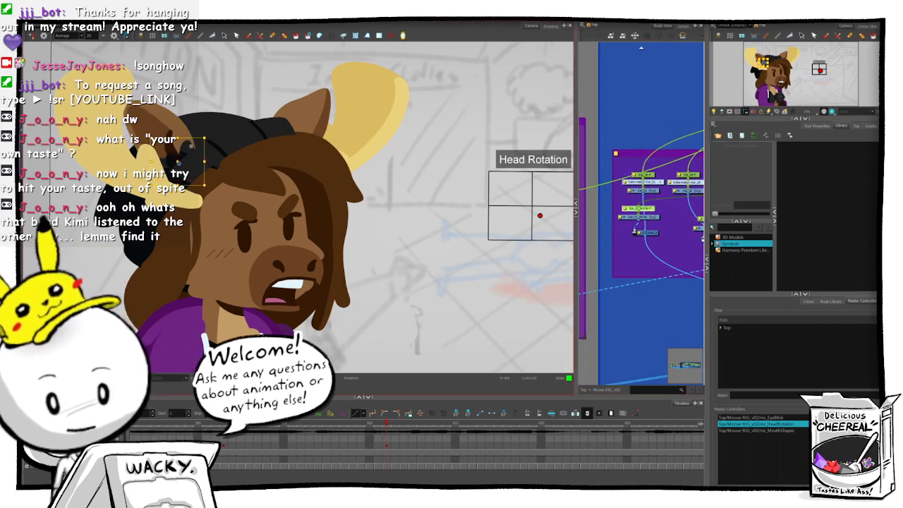
{"action": "left_click_drag", "start_coordinate": [191, 146], "coordinate": [192, 145]}
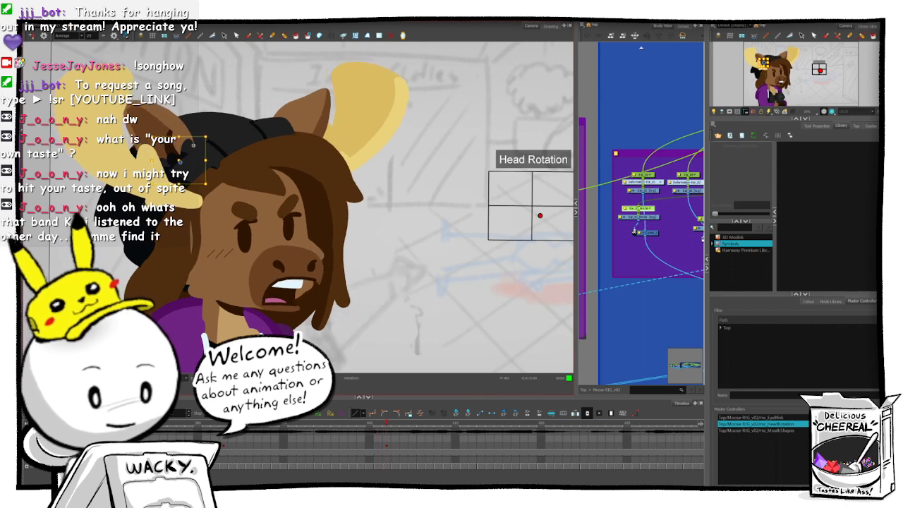
- Try to shift the far antler slightly downward and outward
{"action": "left_click", "coordinate": [133, 168]}
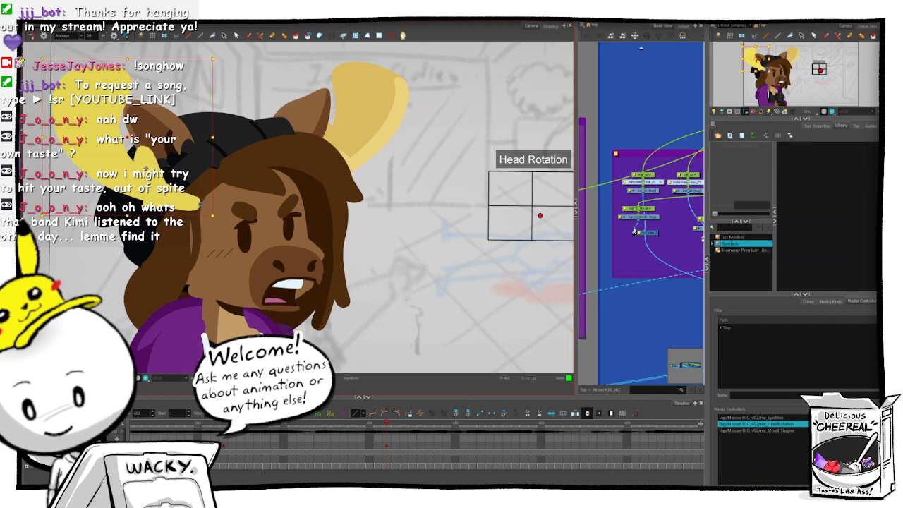
{"action": "left_click", "coordinate": [366, 118]}
{"action": "left_click", "coordinate": [366, 118]}
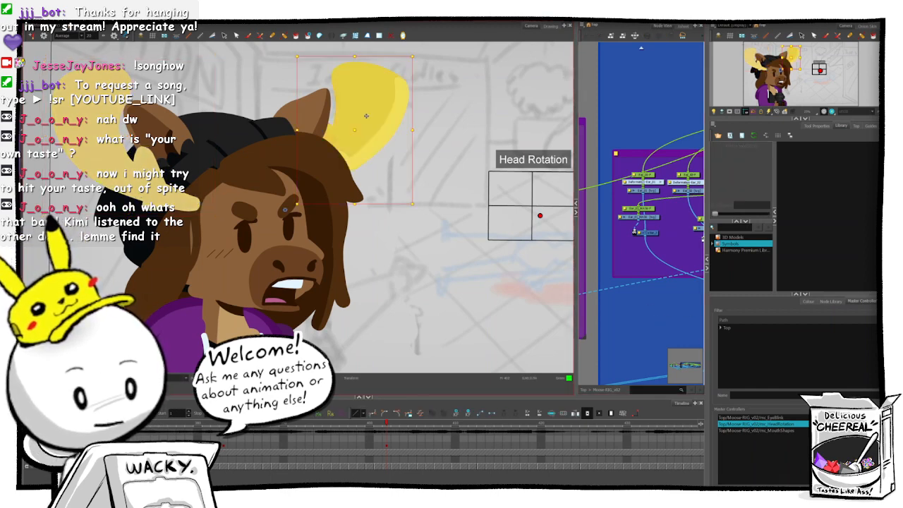
{"action": "left_click_drag", "start_coordinate": [368, 123], "coordinate": [371, 125]}
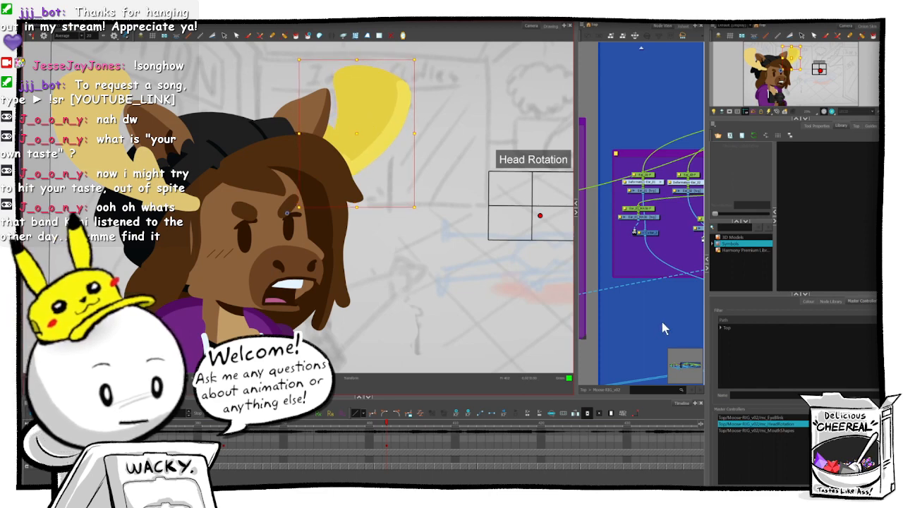
{"action": "left_click", "coordinate": [465, 297]}
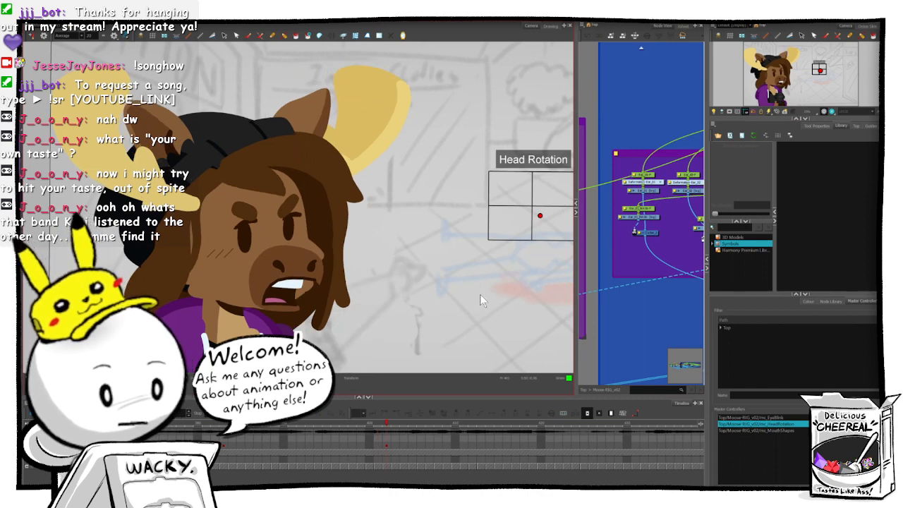
- Undo the recent antler adjustments
{"action": "key", "text": "ctrl+z"}
{"action": "key", "text": "ctrl+z"}
{"action": "key", "text": "ctrl+z"}
{"action": "key", "text": "ctrl+z"}
{"action": "key", "text": "ctrl+z"}
{"action": "key", "text": "ctrl+z"}
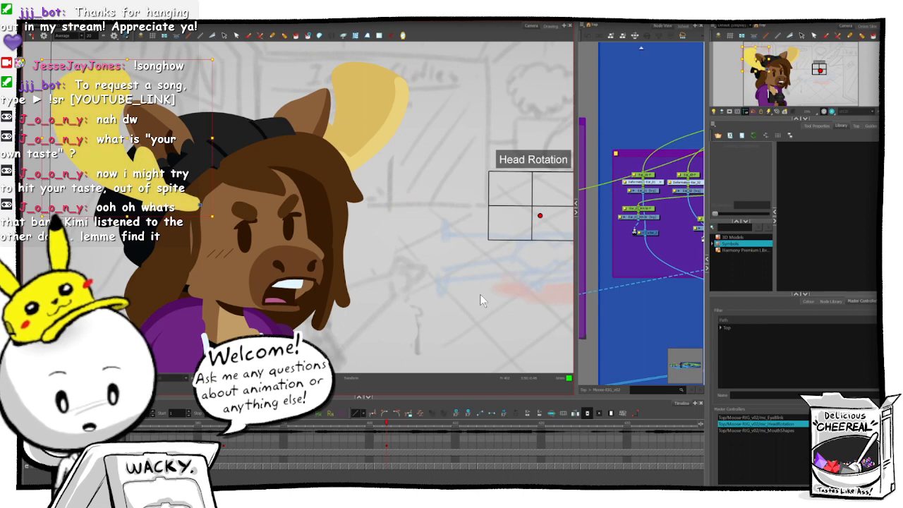
{"action": "key", "text": "ctrl+z"}
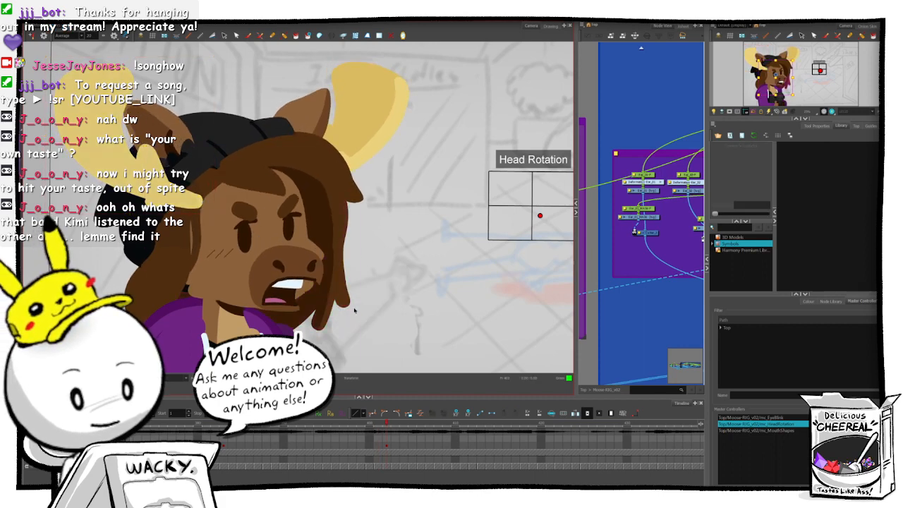
- Skew the lower end of the far-side back hair slightly toward the neck
{"action": "left_click", "coordinate": [343, 293]}
{"action": "left_click_drag", "start_coordinate": [307, 241], "coordinate": [317, 214]}
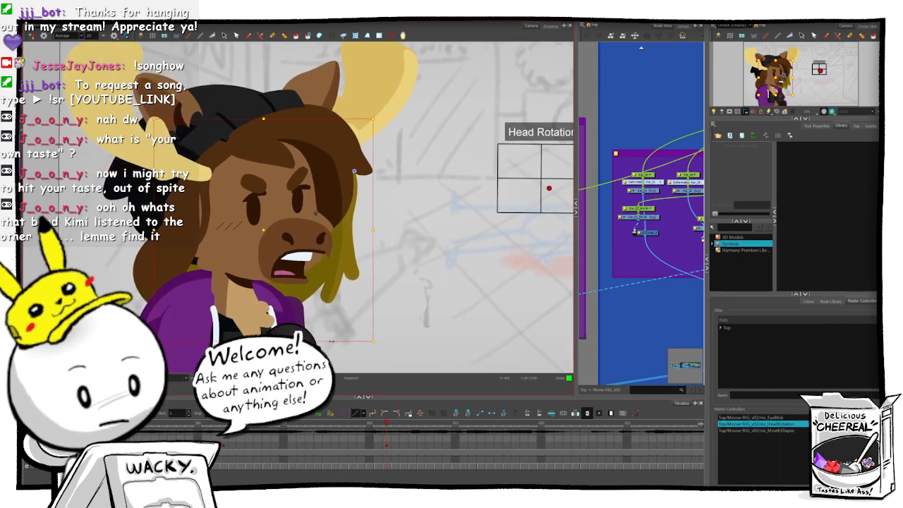
{"action": "left_click_drag", "start_coordinate": [331, 343], "coordinate": [327, 344]}
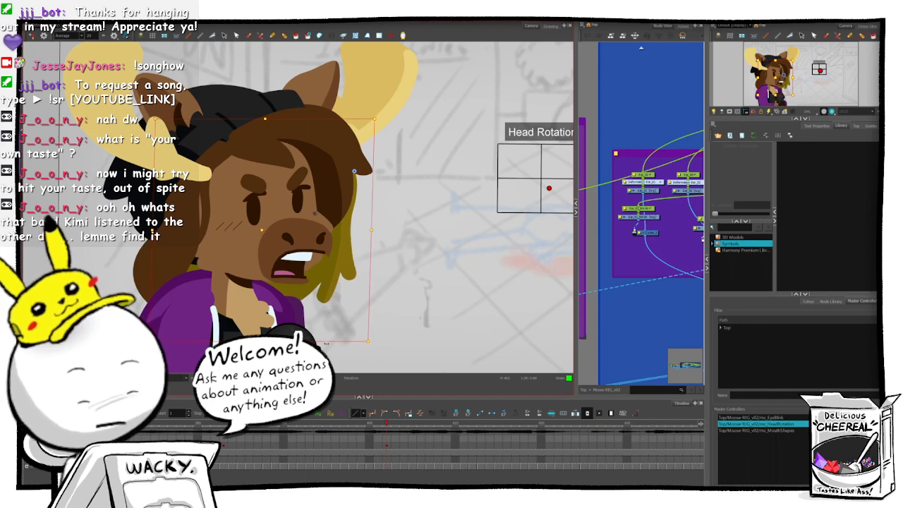
{"action": "left_click", "coordinate": [628, 316]}
- Skew the lower edge of the front hair's shadow on the face slightly toward the neck
{"action": "left_click", "coordinate": [334, 199]}
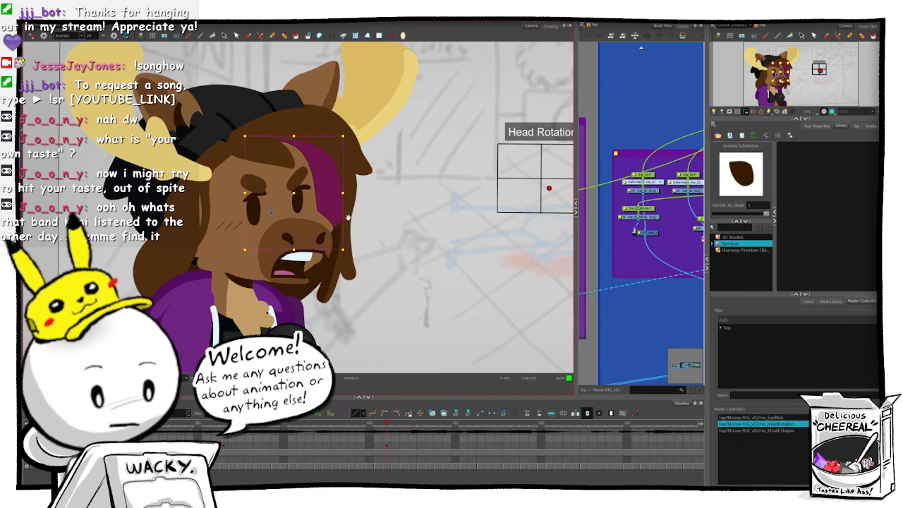
{"action": "key", "text": "b"}
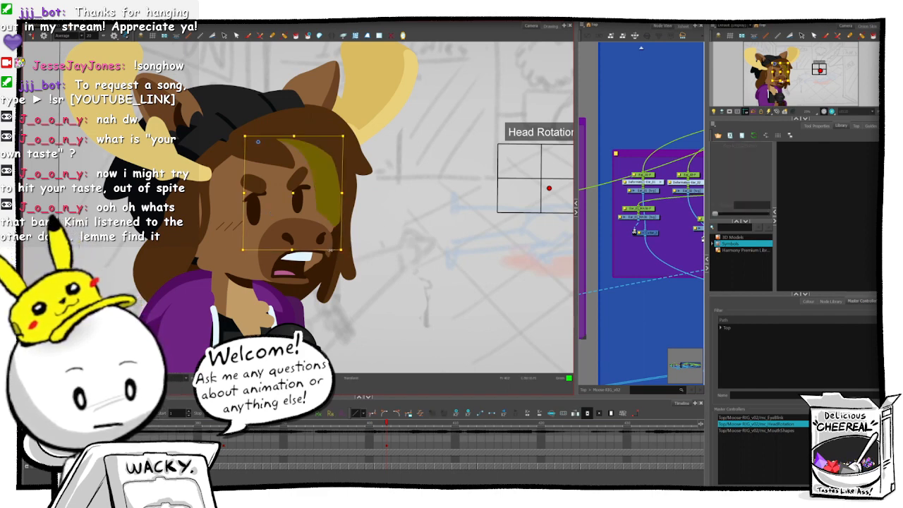
{"action": "left_click", "coordinate": [477, 299]}
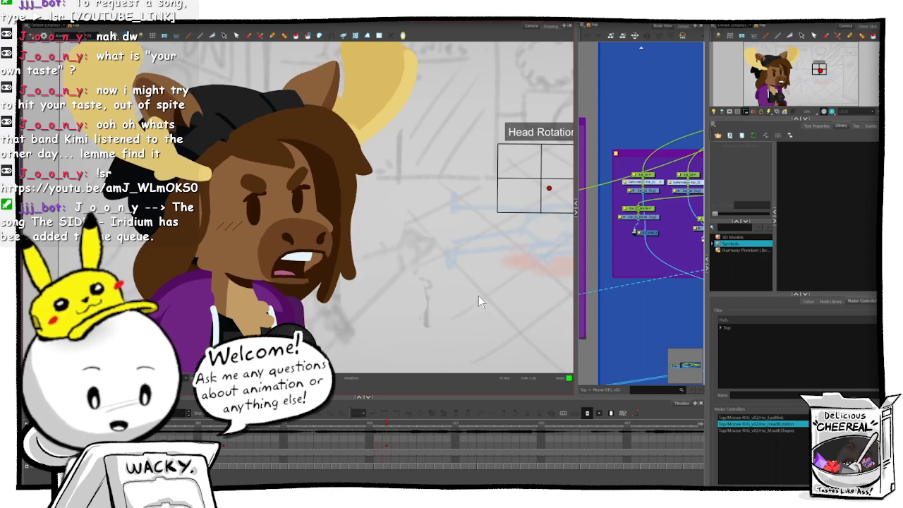
- Compare the whole character's pose on the new key with the preceding frame
{"action": "key", "text": "1"}
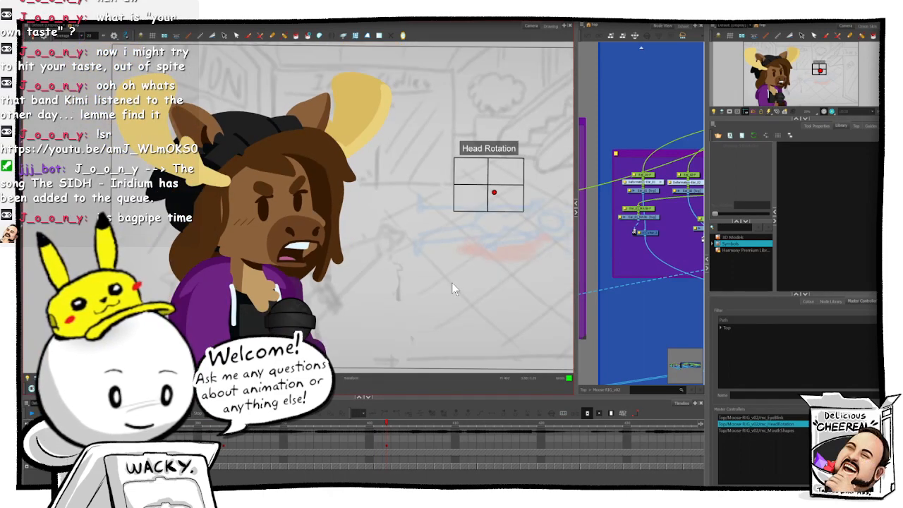
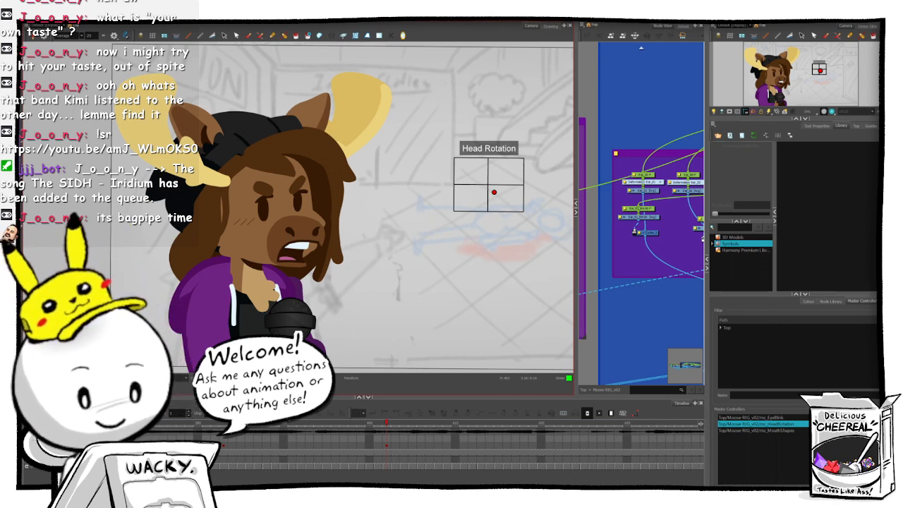
{"action": "left_click", "coordinate": [387, 445]}
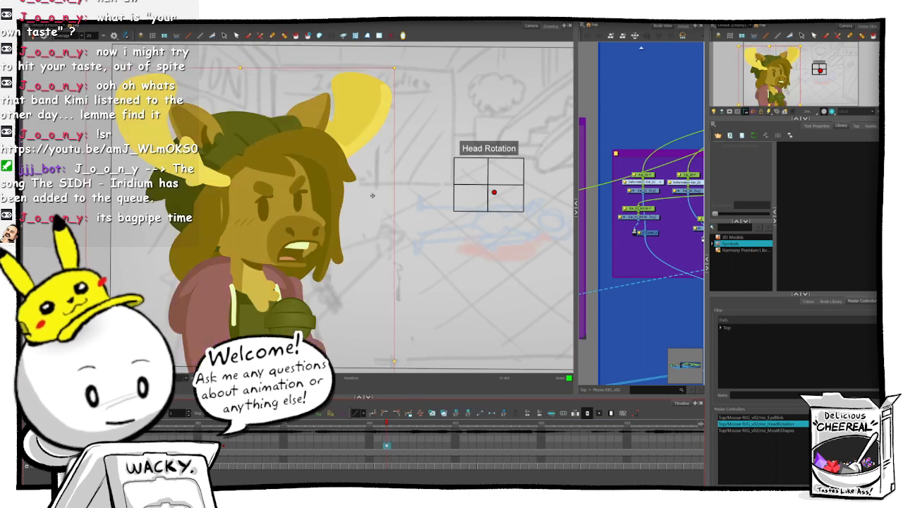
{"action": "left_click", "coordinate": [378, 269]}
{"action": "left_click_drag", "start_coordinate": [382, 256], "coordinate": [364, 257]}
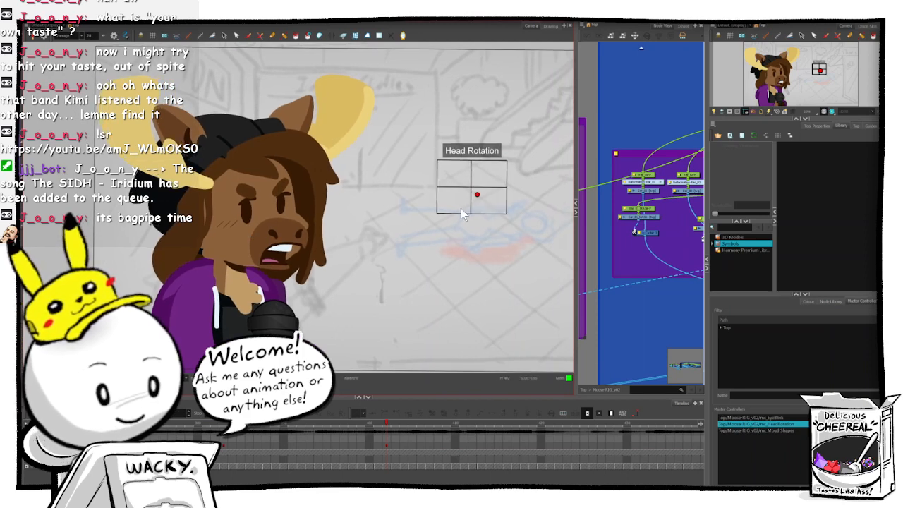
{"action": "key", "text": "comma"}
{"action": "key", "text": "period"}
{"action": "key", "text": "comma"}
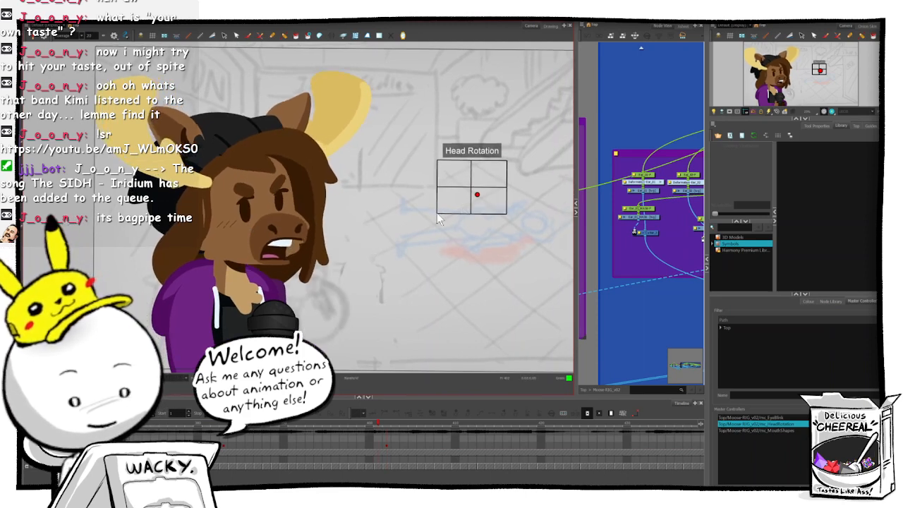
{"action": "key", "text": "period"}
- Nudge the shadow under the chin slightly down the neck
{"action": "left_click", "coordinate": [242, 268]}
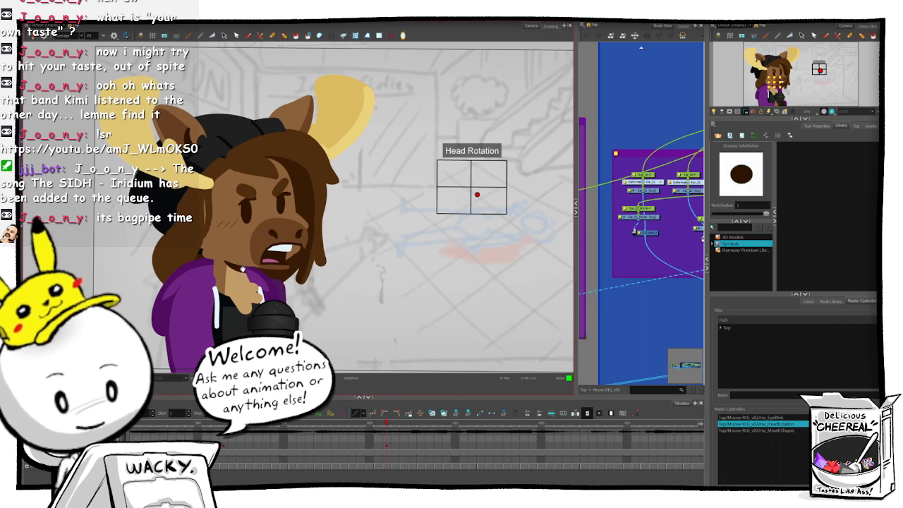
{"action": "left_click", "coordinate": [243, 270]}
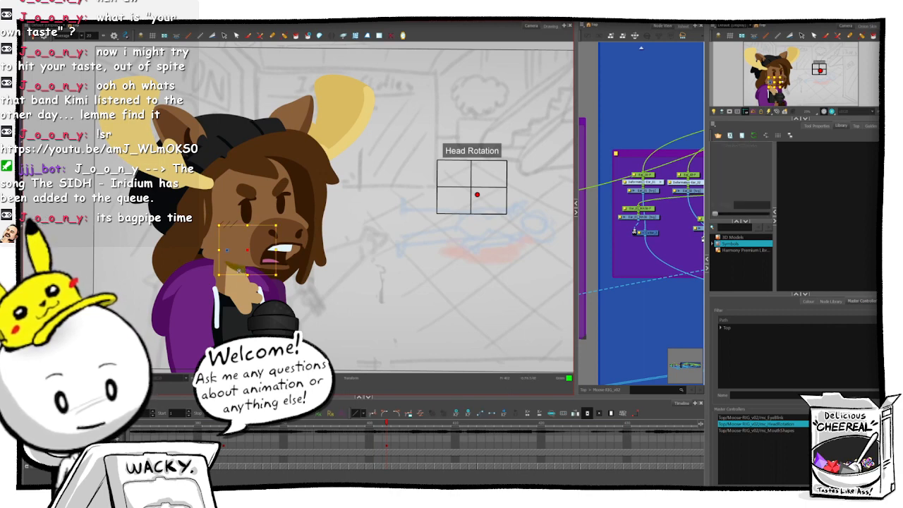
{"action": "left_click_drag", "start_coordinate": [239, 271], "coordinate": [239, 273]}
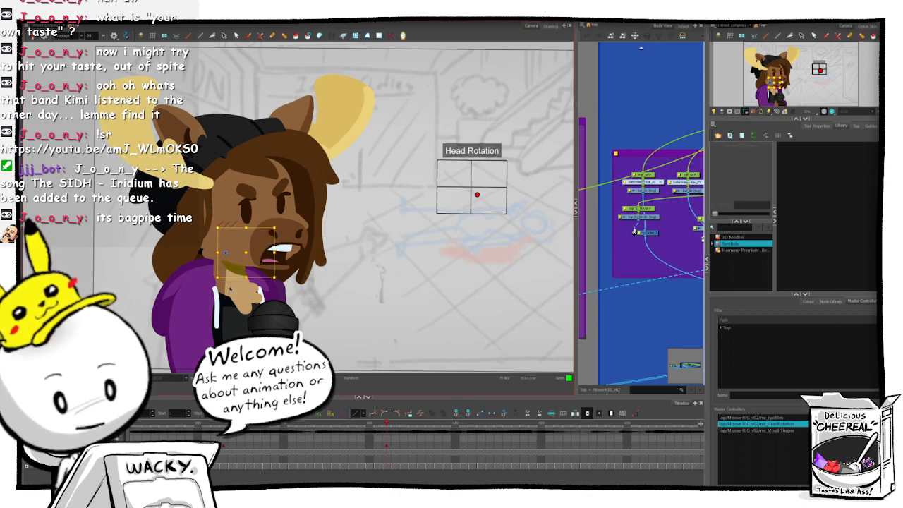
- Bend the neck by moving the upper point of its deformer slightly forward and down
{"action": "left_click", "coordinate": [229, 288]}
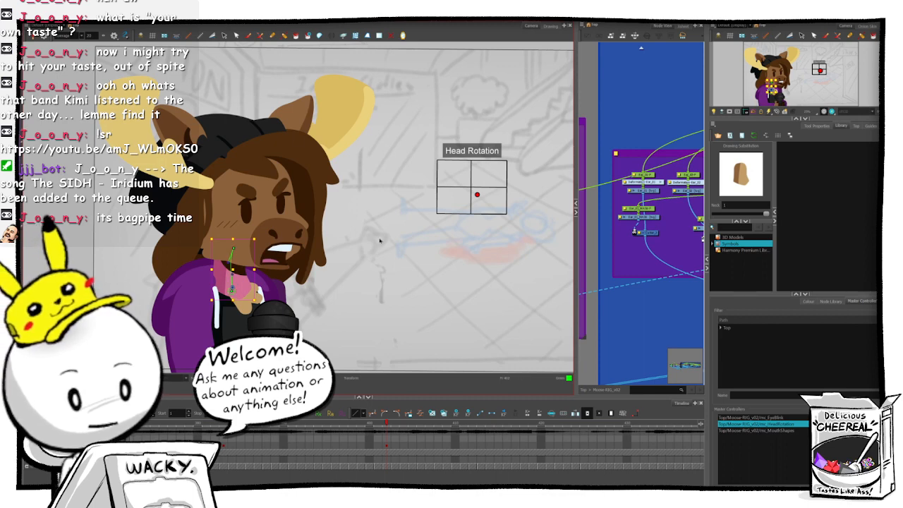
{"action": "left_click", "coordinate": [621, 317]}
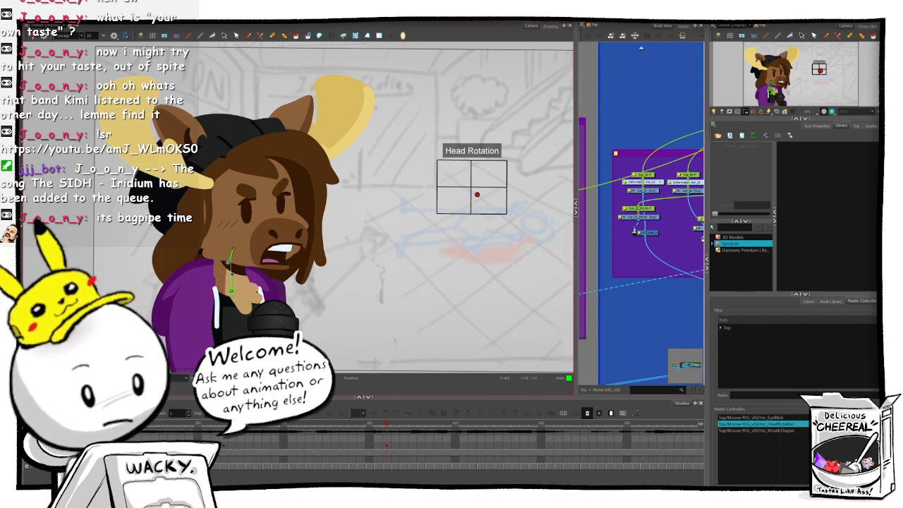
{"action": "left_click", "coordinate": [231, 282]}
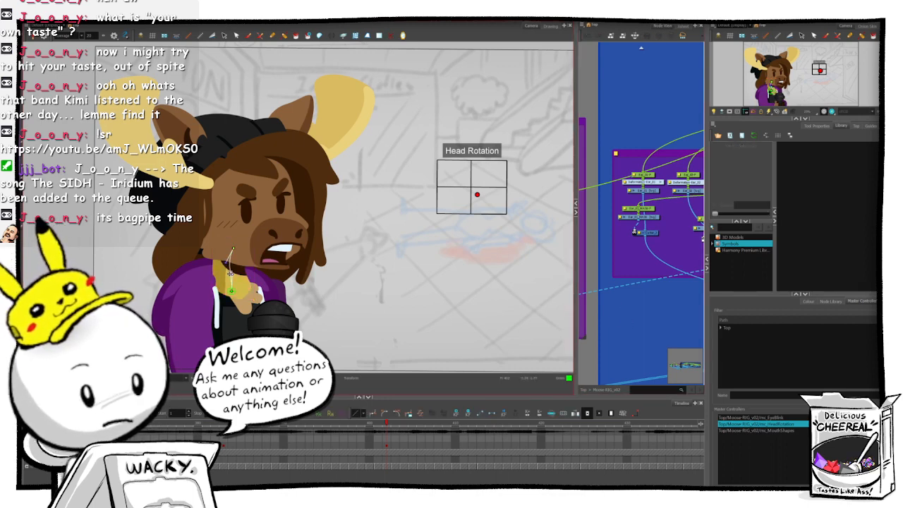
{"action": "left_click_drag", "start_coordinate": [230, 274], "coordinate": [240, 250]}
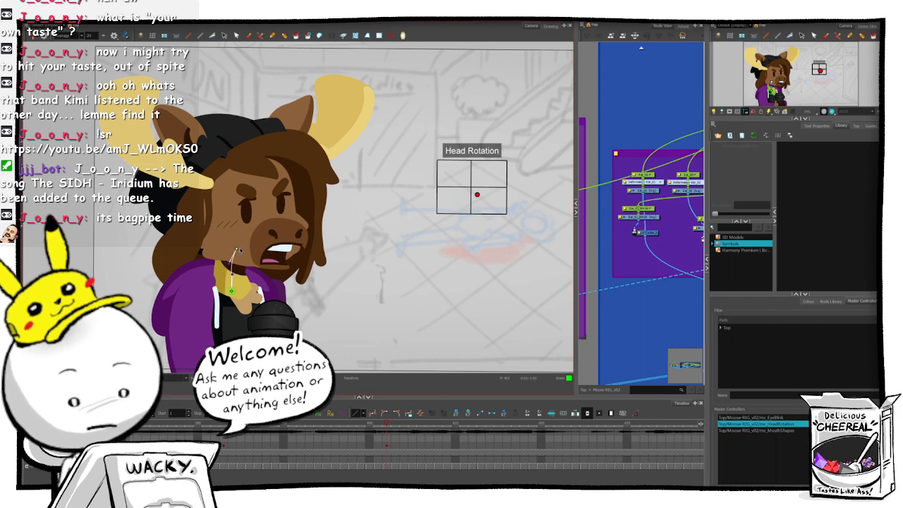
{"action": "left_click", "coordinate": [630, 325]}
- Rotate the whole head slightly clockwise and compare it with the preceding frame
{"action": "left_click", "coordinate": [254, 215]}
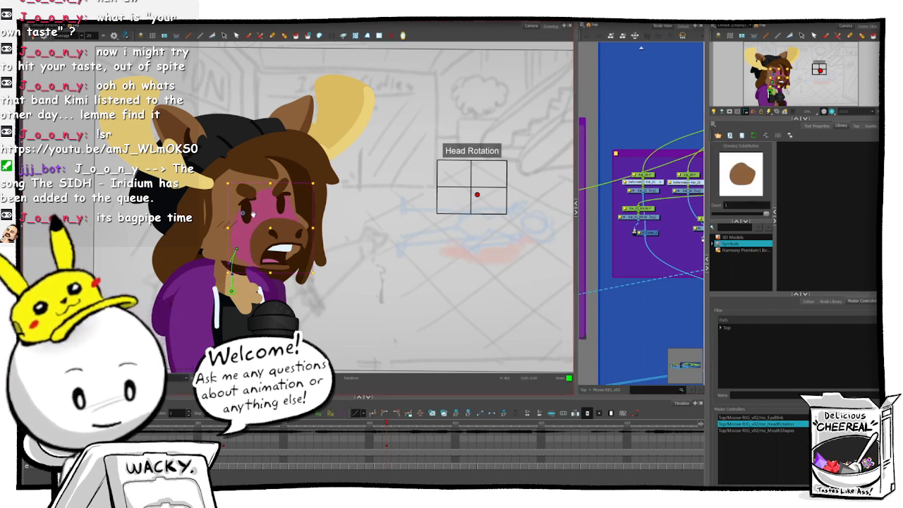
{"action": "left_click", "coordinate": [253, 215]}
{"action": "key", "text": "b"}
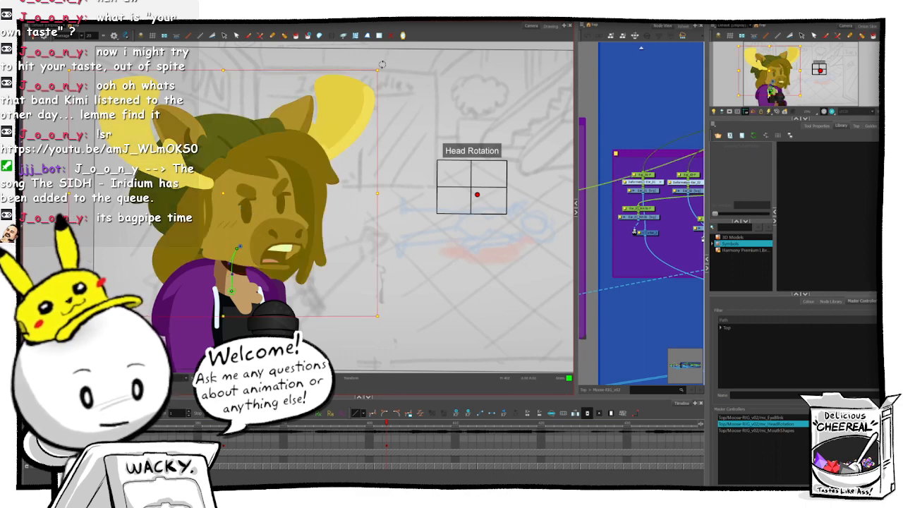
{"action": "left_click_drag", "start_coordinate": [385, 66], "coordinate": [389, 67]}
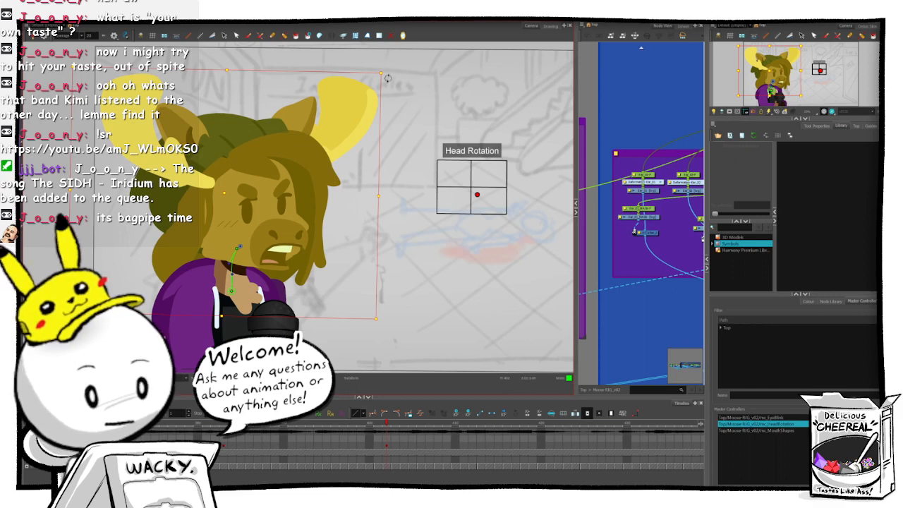
{"action": "key", "text": "ctrl+z"}
{"action": "key", "text": "ctrl+z"}
{"action": "key", "text": "ctrl+z"}
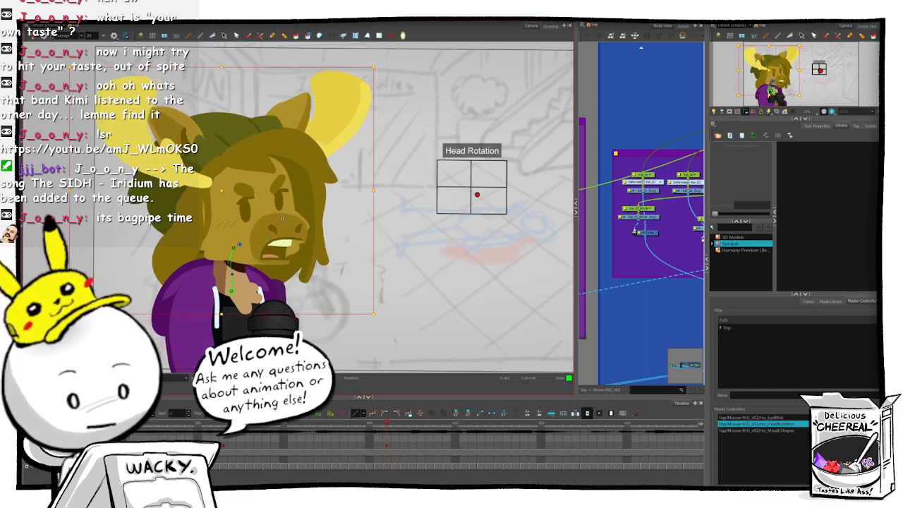
{"action": "left_click_drag", "start_coordinate": [387, 65], "coordinate": [390, 66]}
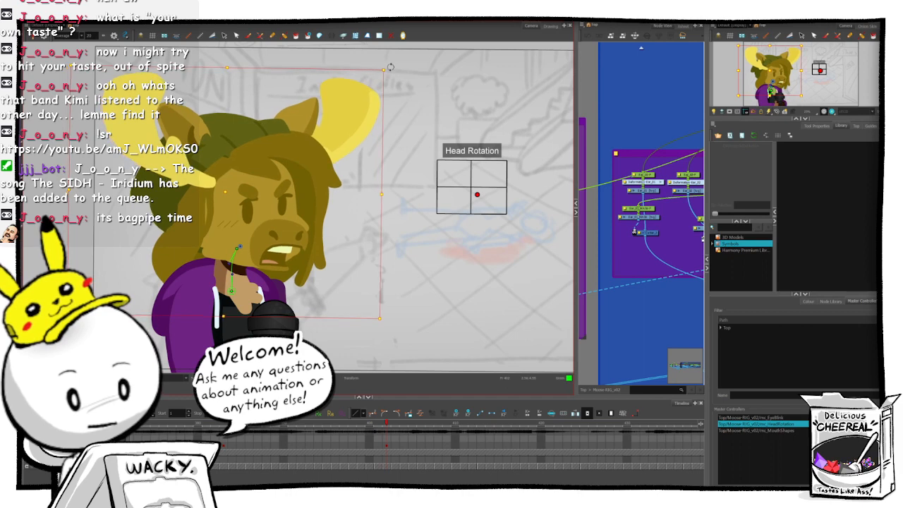
{"action": "key", "text": "comma"}
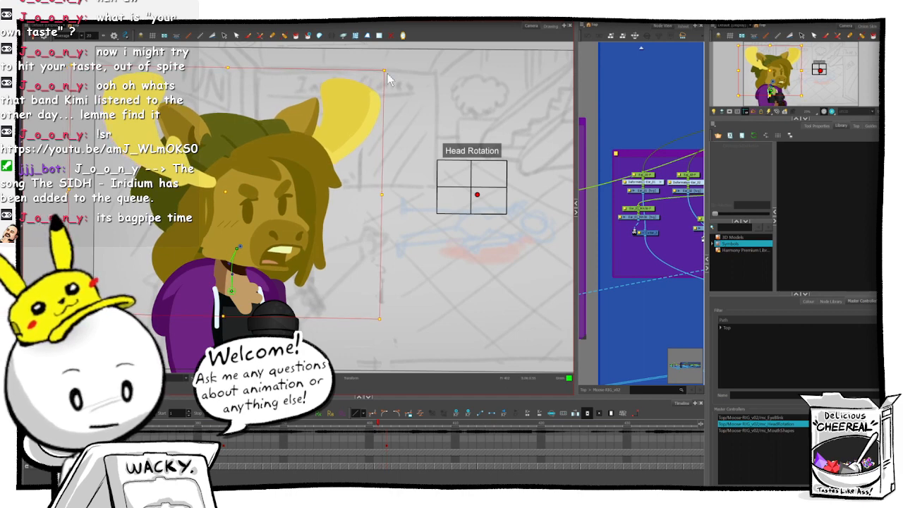
{"action": "key", "text": "period"}
{"action": "key", "text": "ctrl+z"}
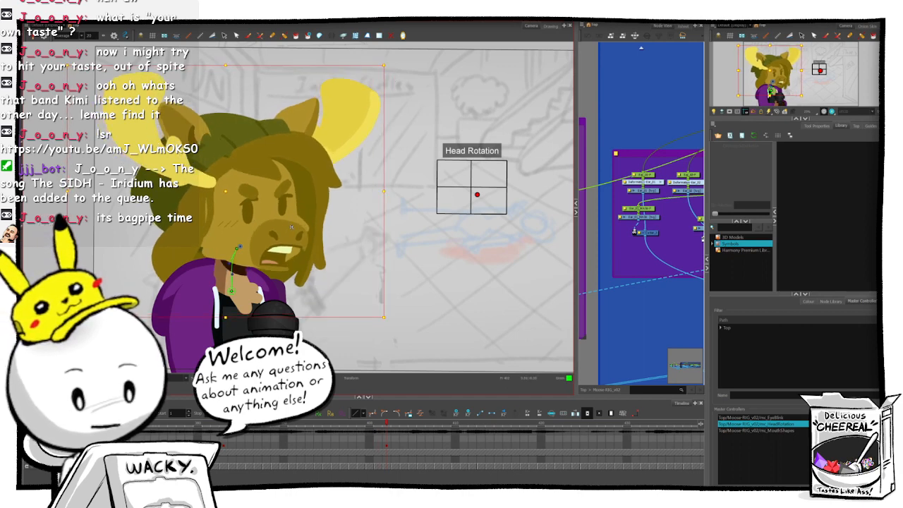
{"action": "key", "text": "comma"}
{"action": "key", "text": "period"}
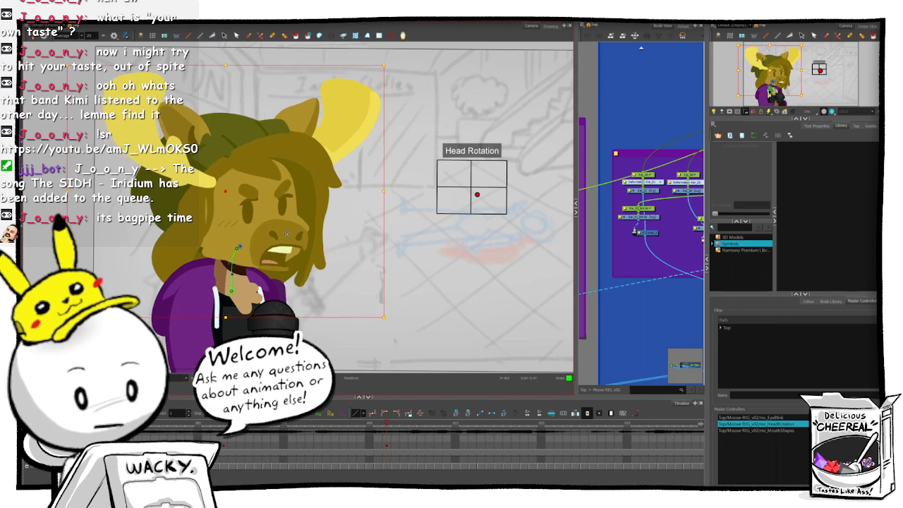
- Nudge the whole head slightly forward and compare it with the preceding frame
{"action": "left_click_drag", "start_coordinate": [286, 234], "coordinate": [288, 234]}
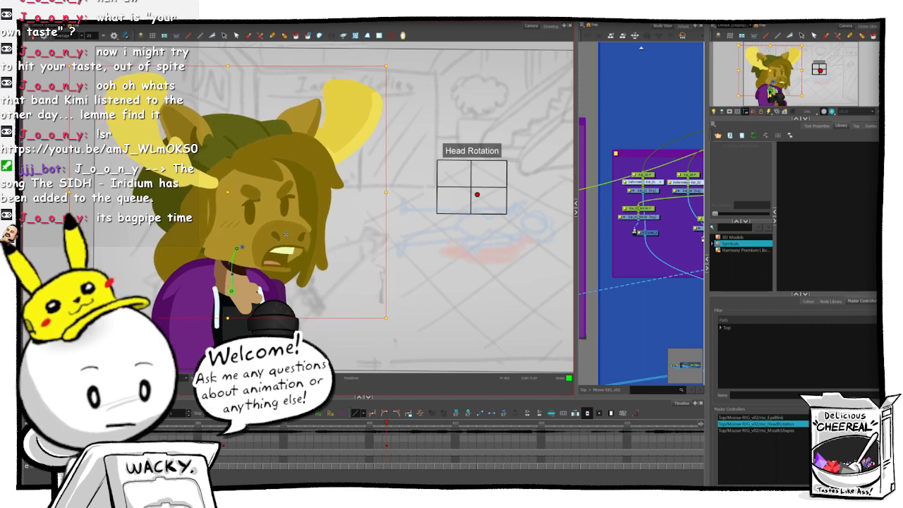
{"action": "key", "text": "comma"}
{"action": "key", "text": "period"}
{"action": "key", "text": "comma"}
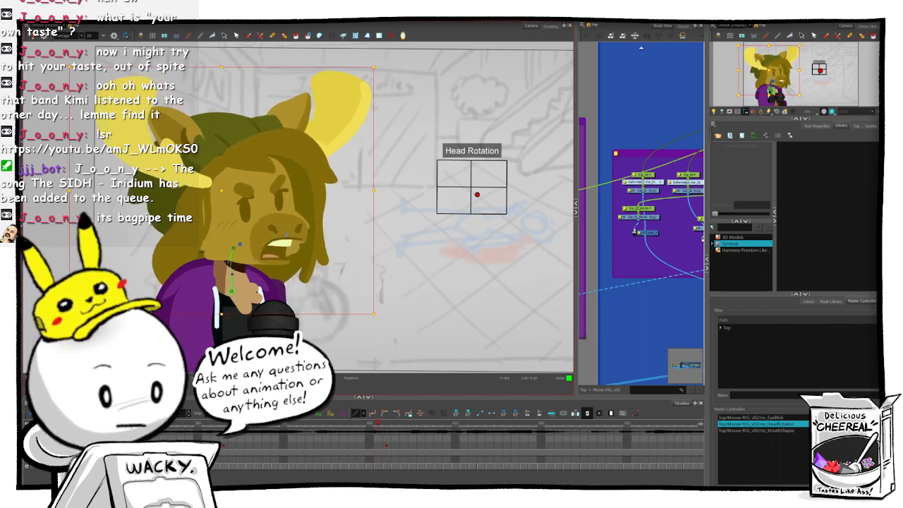
- Compare the moose's head tilt and neck on the current frame with the previous frame
{"action": "key", "text": "period"}
{"action": "key", "text": "comma"}
{"action": "key", "text": "period"}
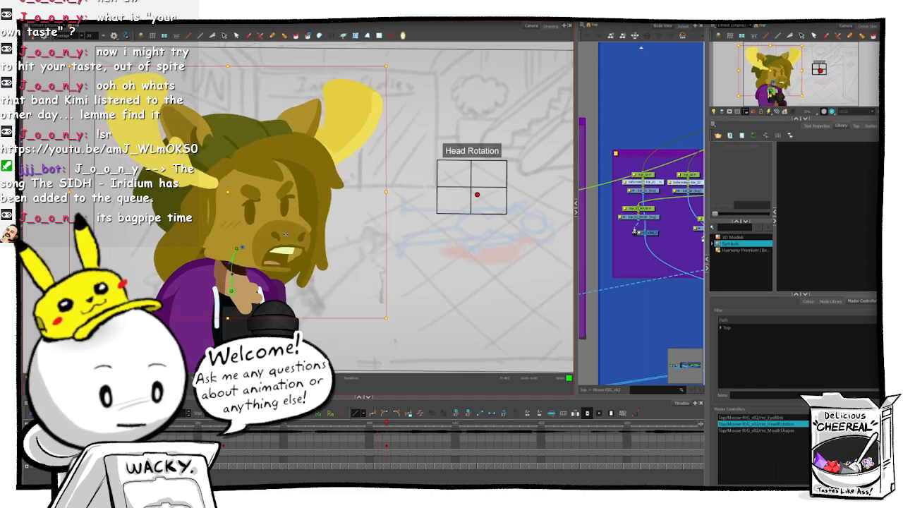
{"action": "key", "text": "comma"}
{"action": "key", "text": "period"}
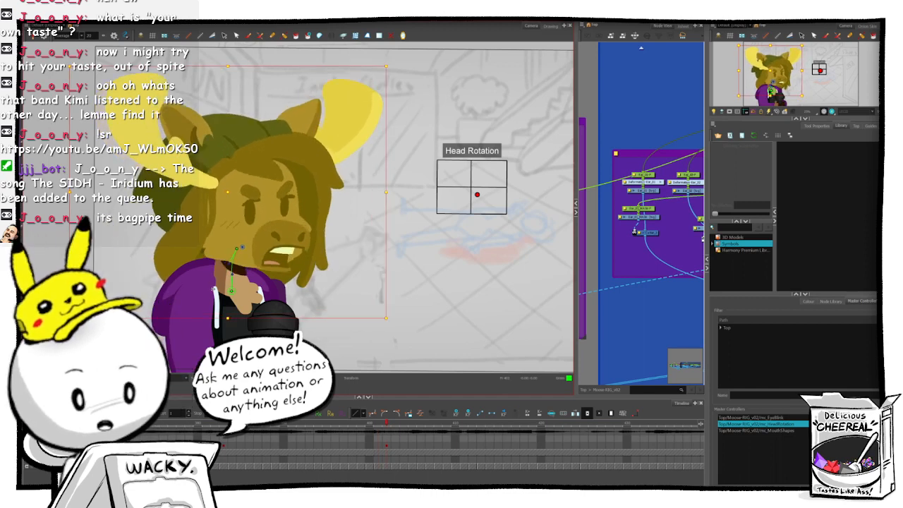
{"action": "left_click", "coordinate": [656, 322]}
{"action": "left_click", "coordinate": [232, 290]}
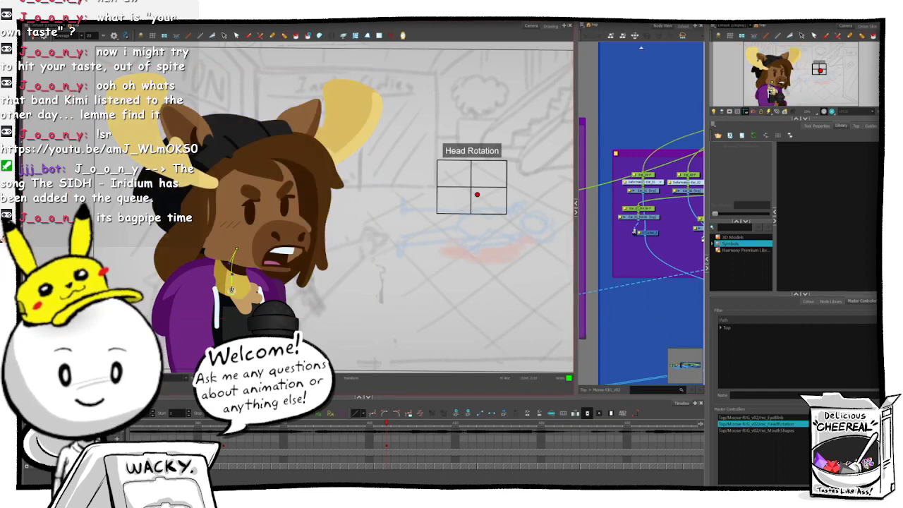
{"action": "left_click", "coordinate": [631, 332]}
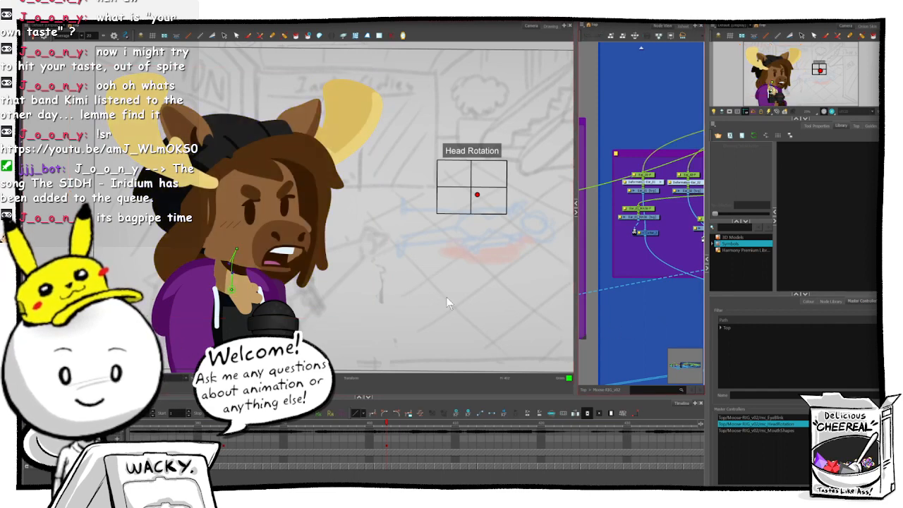
- Select the moose's neck piece and check how its placement changes between the previous and current frames
{"action": "key", "text": "ctrl+z"}
{"action": "key", "text": "ctrl+shift+z"}
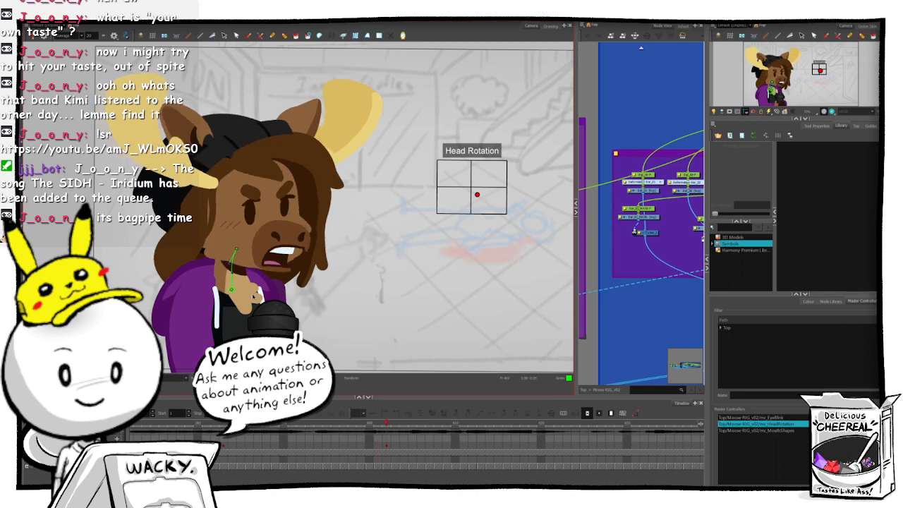
{"action": "left_click", "coordinate": [255, 298]}
{"action": "key", "text": "b"}
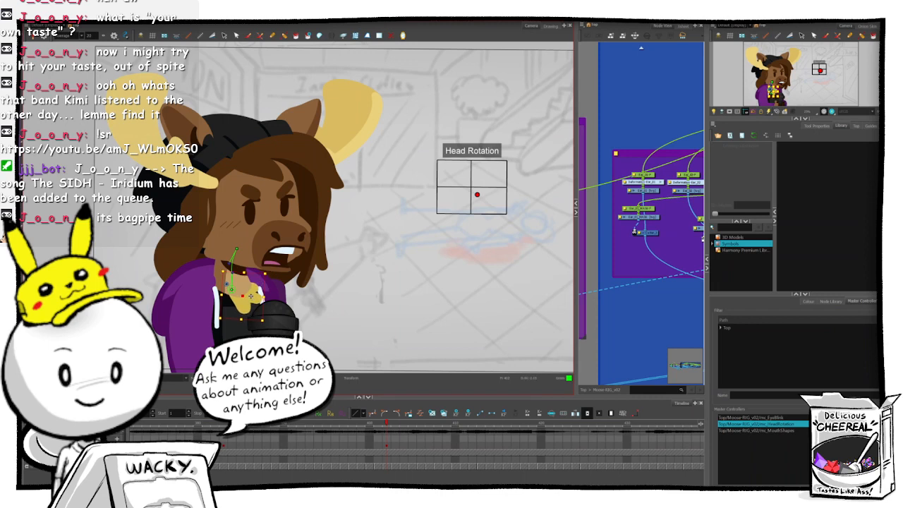
{"action": "key", "text": "comma"}
{"action": "key", "text": "period"}
{"action": "key", "text": "comma"}
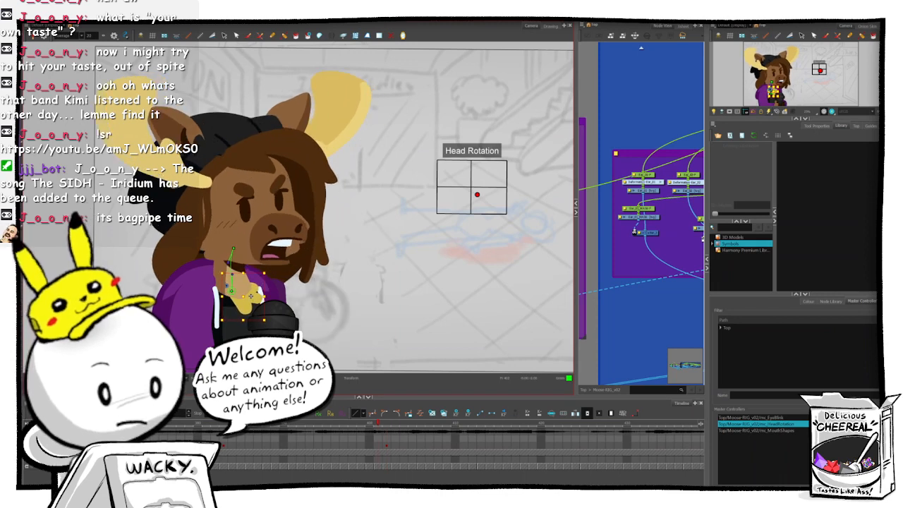
{"action": "key", "text": "period"}
{"action": "left_click", "coordinate": [624, 322]}
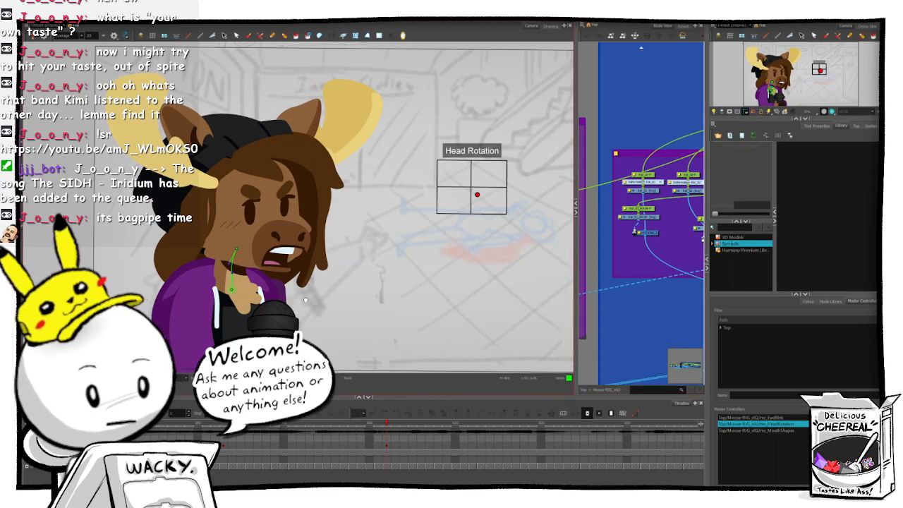
- Select the moose's whole upper body through its parent and rotate it slightly counterclockwise about the waist
{"action": "left_click_drag", "start_coordinate": [234, 332], "coordinate": [245, 306]}
{"action": "left_click", "coordinate": [246, 306]}
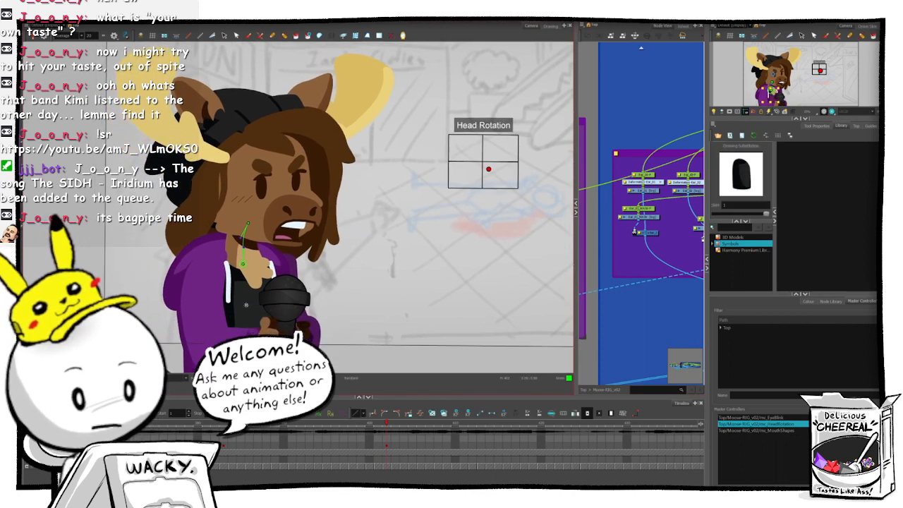
{"action": "key", "text": "1"}
{"action": "key", "text": "1"}
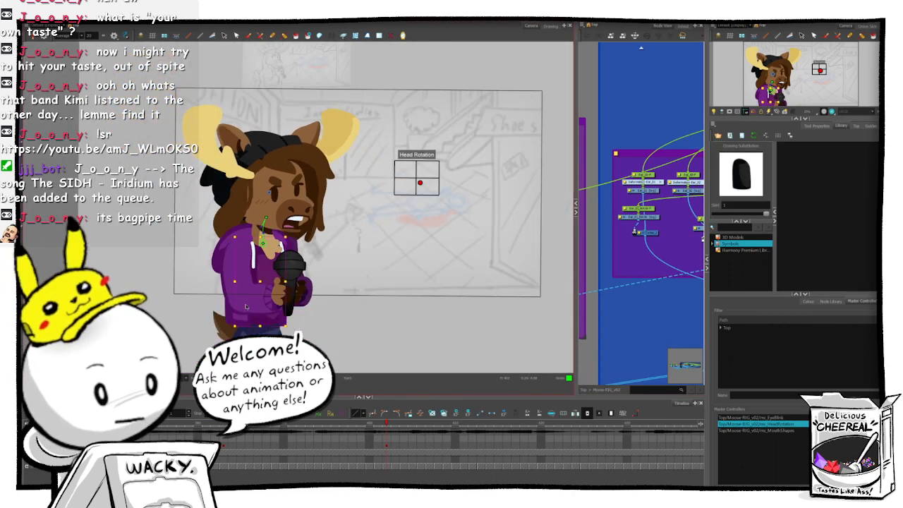
{"action": "key", "text": "b"}
{"action": "key", "text": "b"}
{"action": "key", "text": "b"}
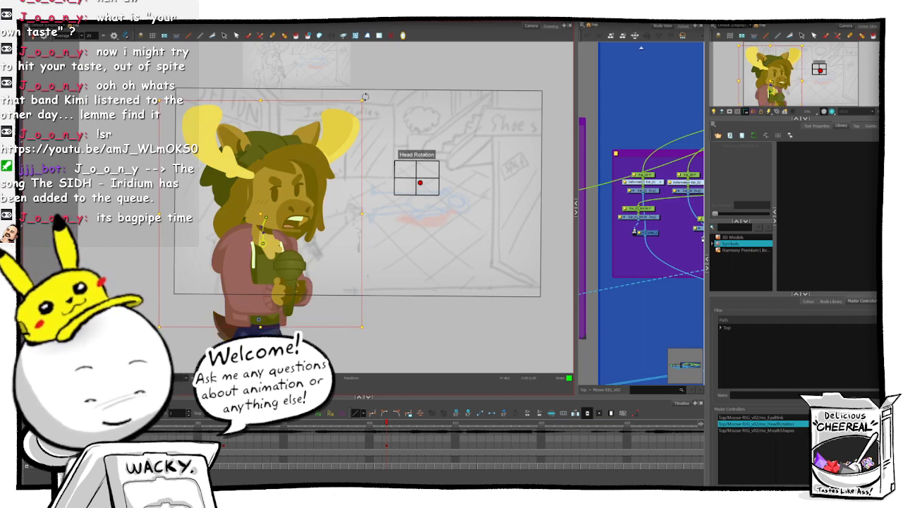
{"action": "left_click_drag", "start_coordinate": [365, 95], "coordinate": [361, 102]}
- Flip back and forth to compare the rotated upper body with the pose on the previous frame
{"action": "key", "text": "ctrl+z"}
{"action": "key", "text": "ctrl+shift+z"}
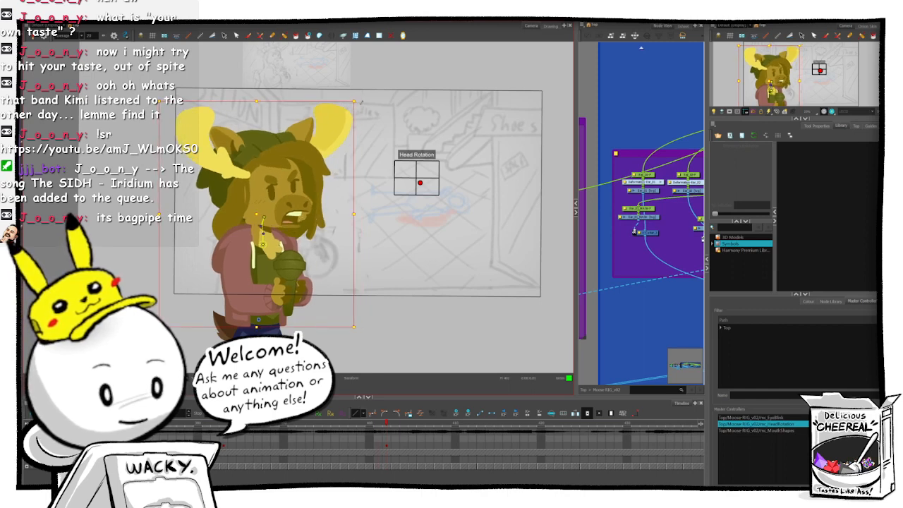
{"action": "key", "text": "ctrl+z"}
{"action": "key", "text": "ctrl+shift+z"}
{"action": "key", "text": "ctrl+z"}
{"action": "key", "text": "ctrl+shift+z"}
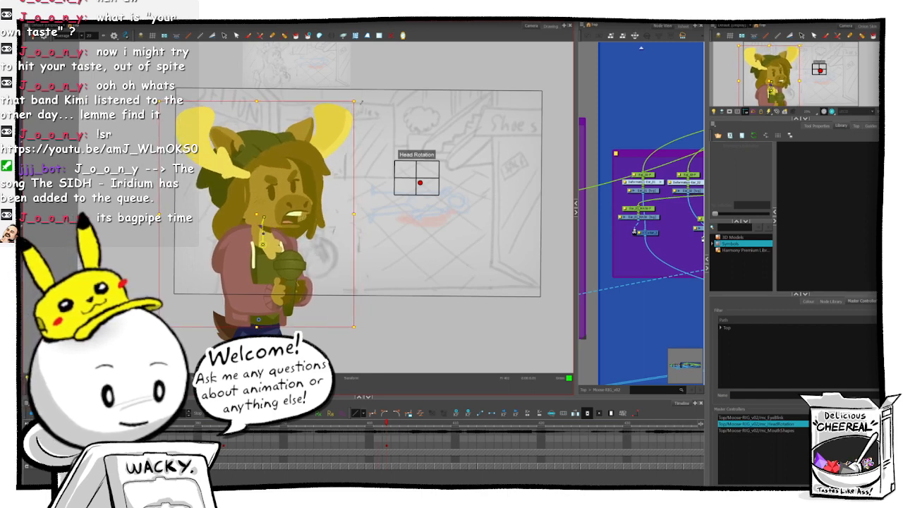
{"action": "key", "text": "ctrl+z"}
{"action": "key", "text": "ctrl+shift+z"}
{"action": "key", "text": "ctrl+z"}
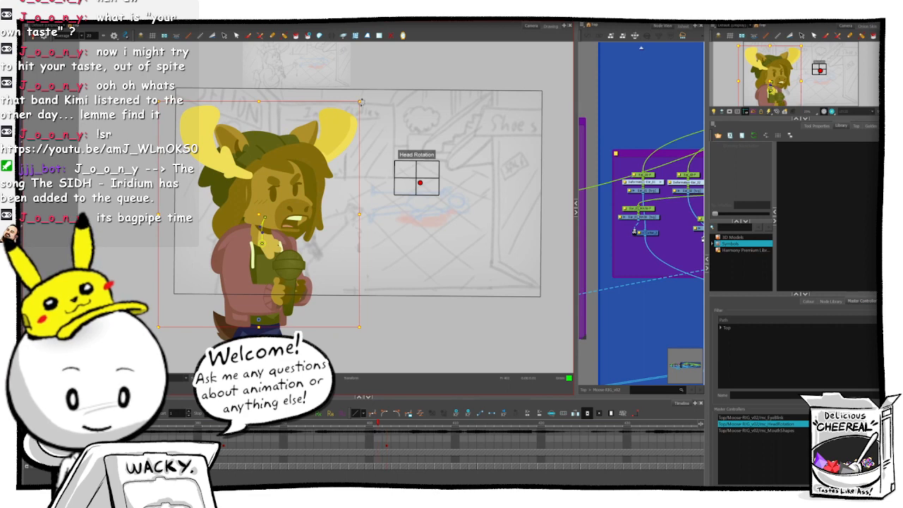
{"action": "key", "text": "ctrl+shift+z"}
{"action": "key", "text": "ctrl+z"}
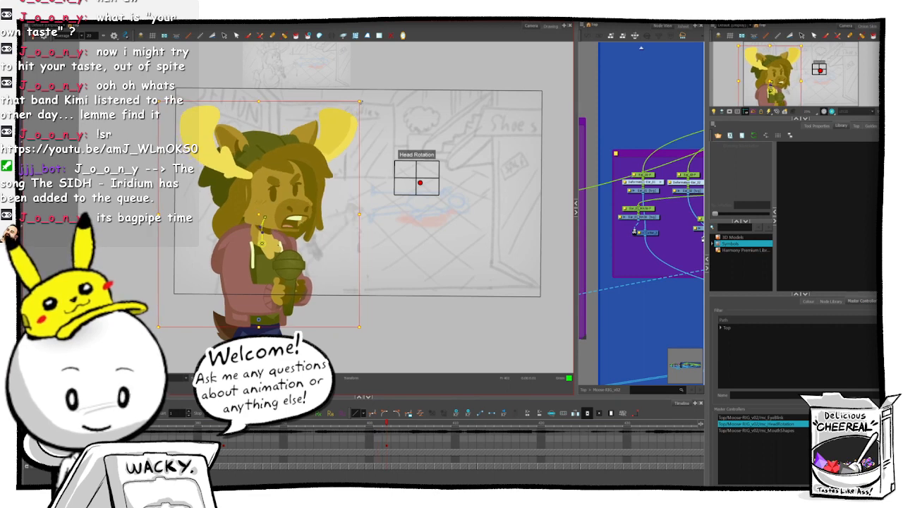
- Rotate the moose's whole near arm, including the hand and microphone, slightly clockwise about the shoulder
{"action": "left_click", "coordinate": [635, 322]}
{"action": "left_click", "coordinate": [241, 264]}
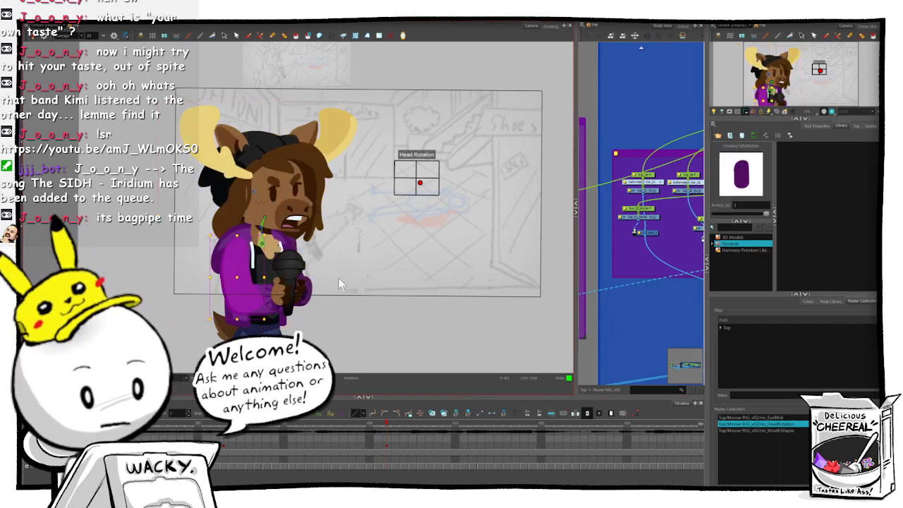
{"action": "scroll", "coordinate": [339, 277], "scroll_direction": "up", "scroll_amount": 3}
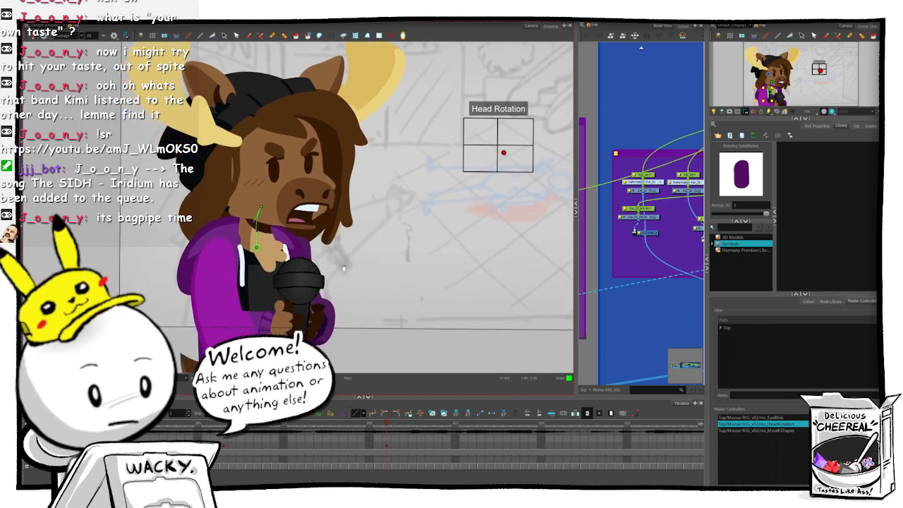
{"action": "scroll", "coordinate": [344, 269], "scroll_direction": "up", "scroll_amount": 1}
{"action": "left_click", "coordinate": [318, 273]}
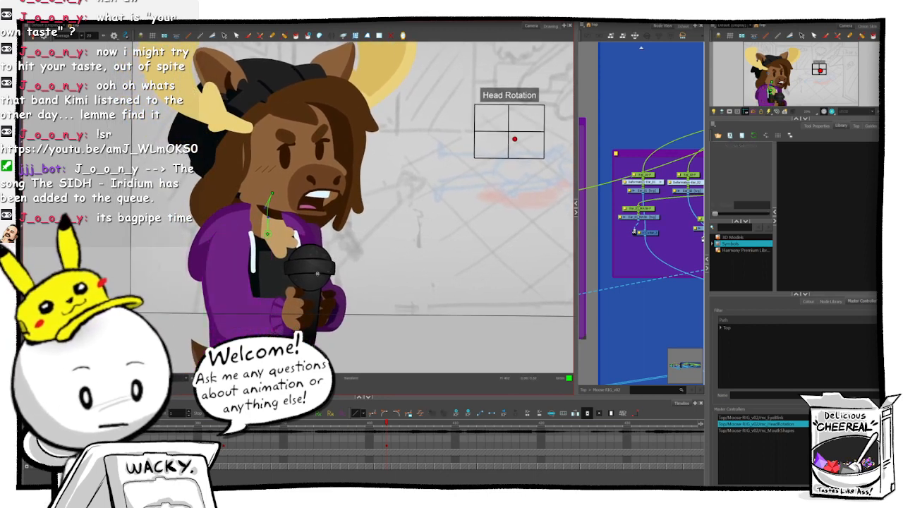
{"action": "left_click", "coordinate": [318, 274]}
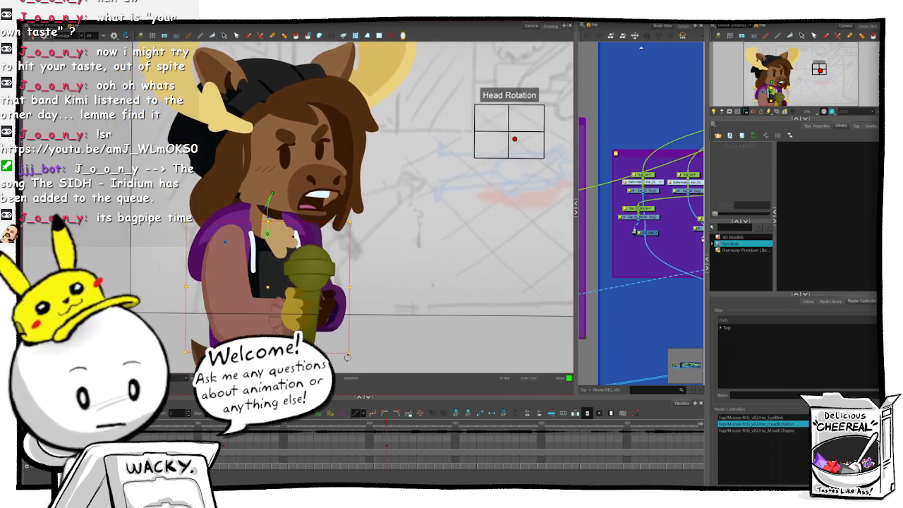
{"action": "left_click_drag", "start_coordinate": [348, 357], "coordinate": [345, 358]}
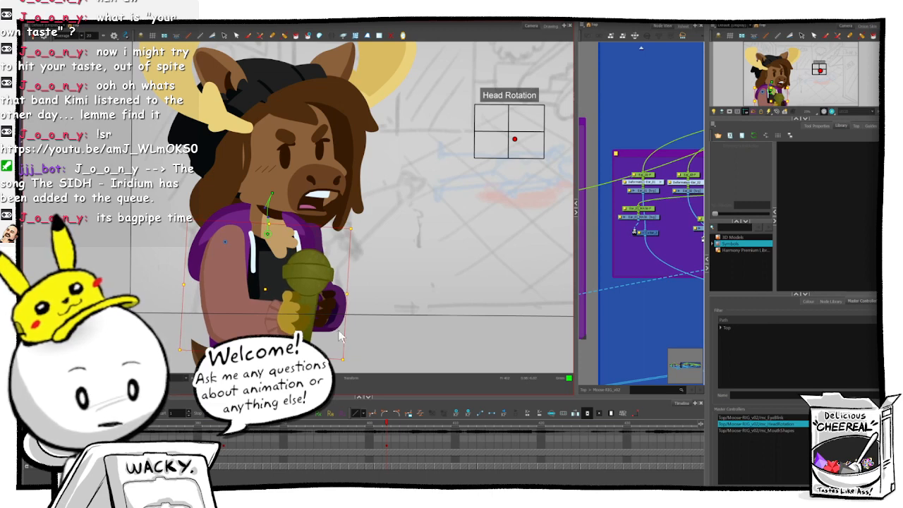
{"action": "left_click", "coordinate": [338, 329]}
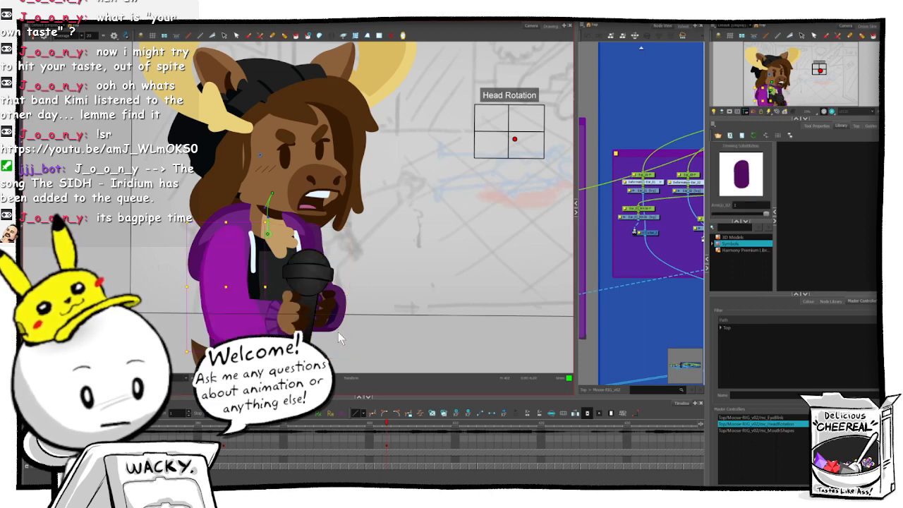
{"action": "left_click", "coordinate": [624, 321]}
- Rotate the near forearm with the hand and microphone counterclockwise about the elbow and nudge it slightly upward
{"action": "left_click", "coordinate": [262, 309]}
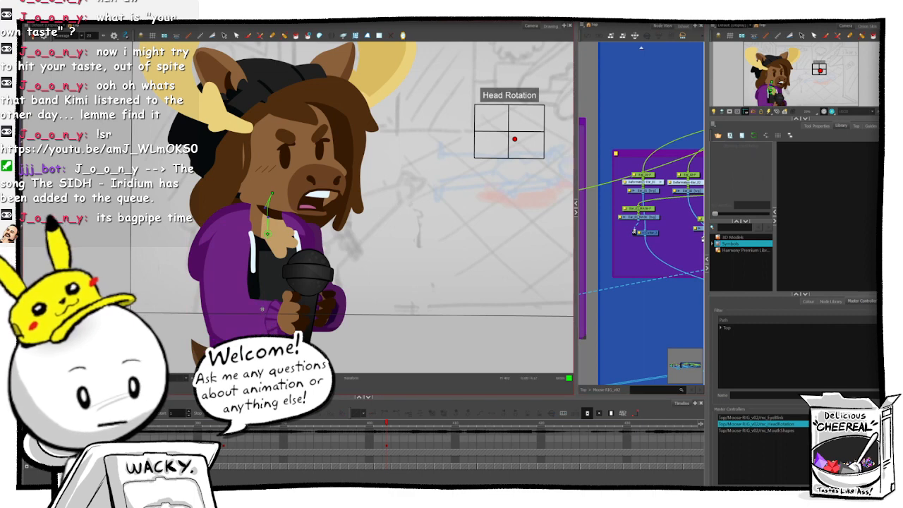
{"action": "key", "text": "b"}
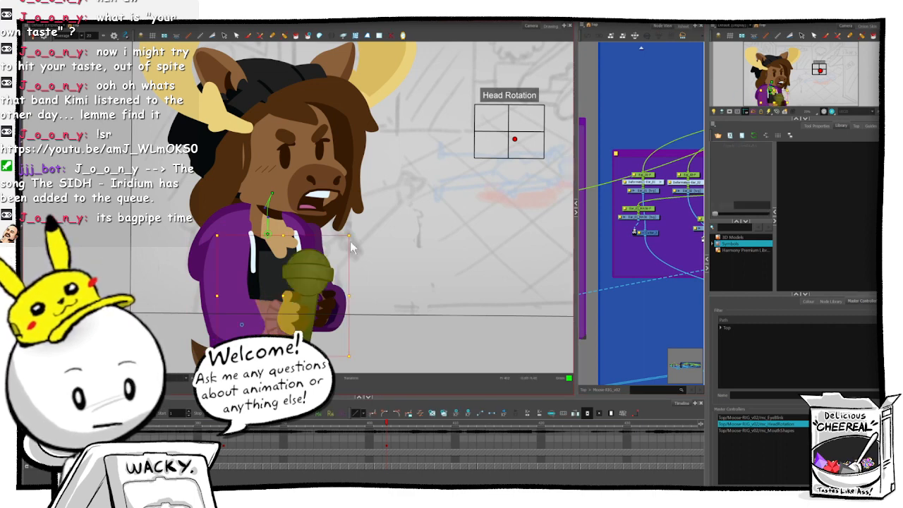
{"action": "left_click_drag", "start_coordinate": [352, 231], "coordinate": [348, 214]}
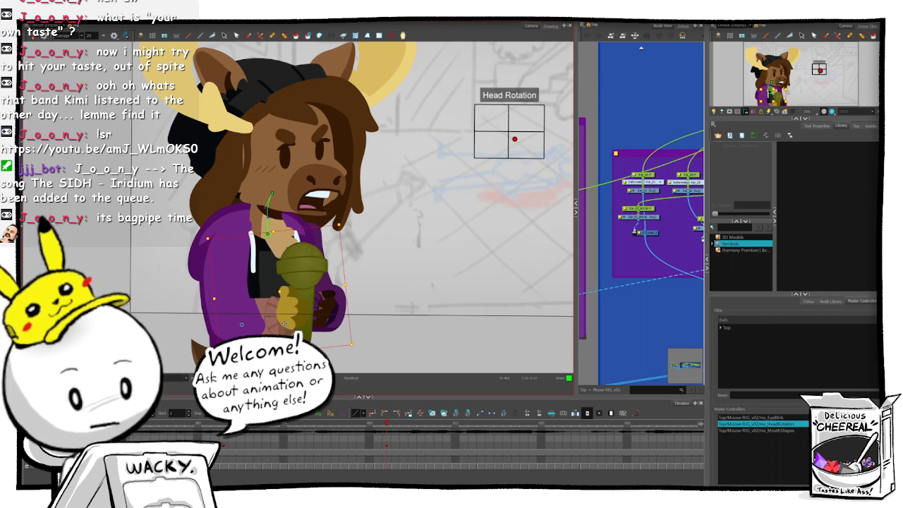
{"action": "left_click_drag", "start_coordinate": [285, 324], "coordinate": [284, 322]}
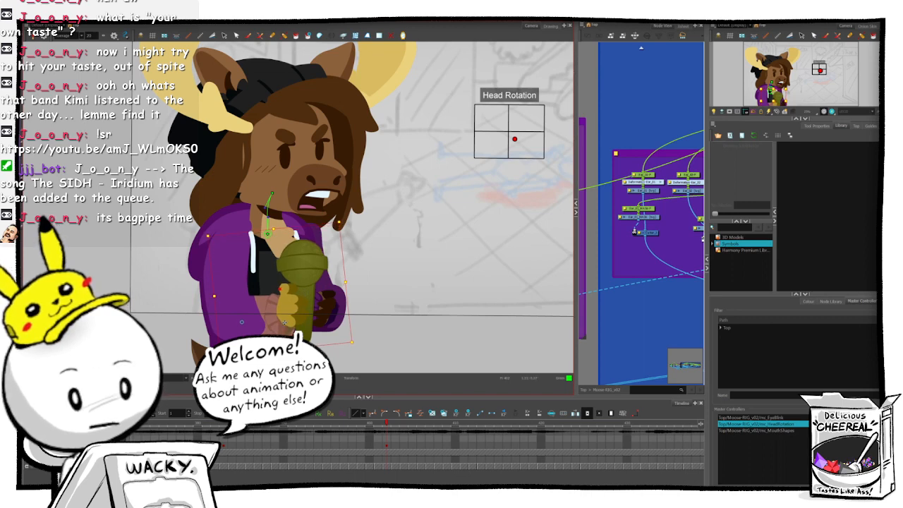
{"action": "left_click", "coordinate": [620, 305]}
{"action": "left_click", "coordinate": [436, 257]}
- Compare the arm with the previous frame, rotate the near hand and microphone slightly clockwise, and nudge them up
{"action": "key", "text": "comma"}
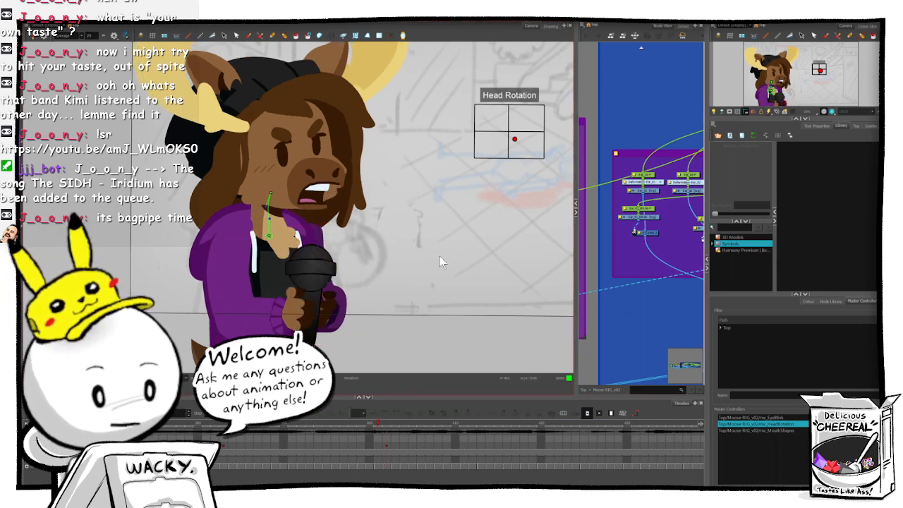
{"action": "key", "text": "period"}
{"action": "key", "text": "period"}
{"action": "key", "text": "period"}
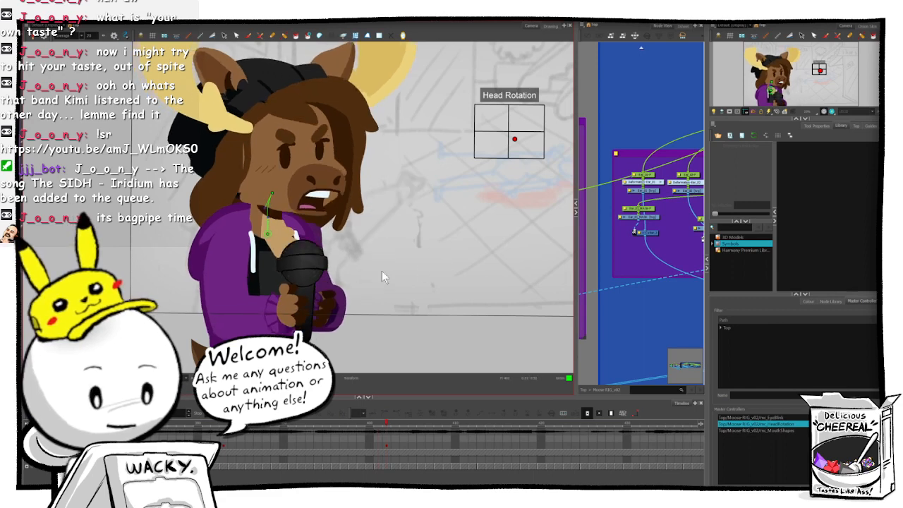
{"action": "key", "text": "comma"}
{"action": "key", "text": "period"}
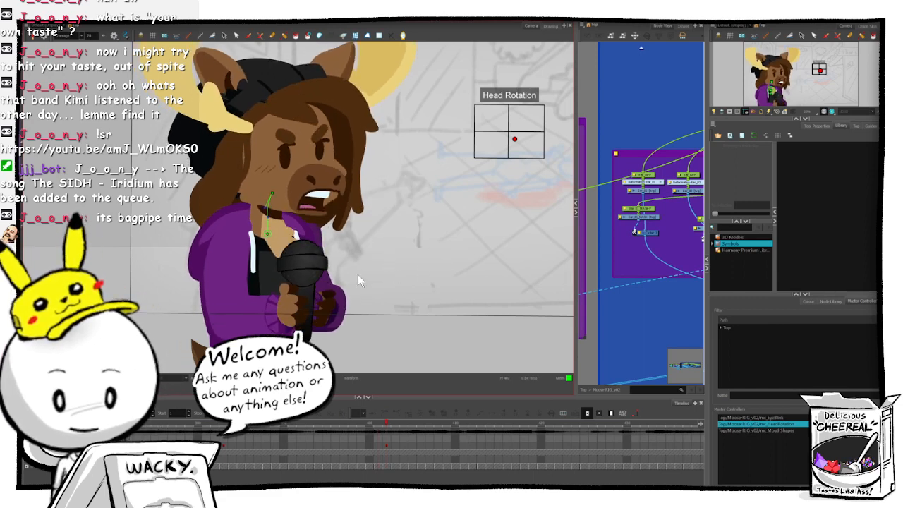
{"action": "left_click", "coordinate": [290, 305]}
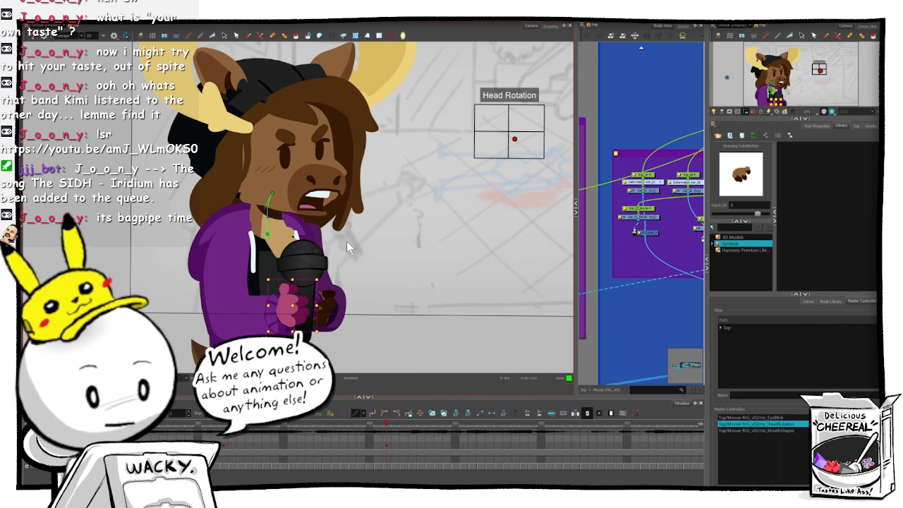
{"action": "key", "text": "b"}
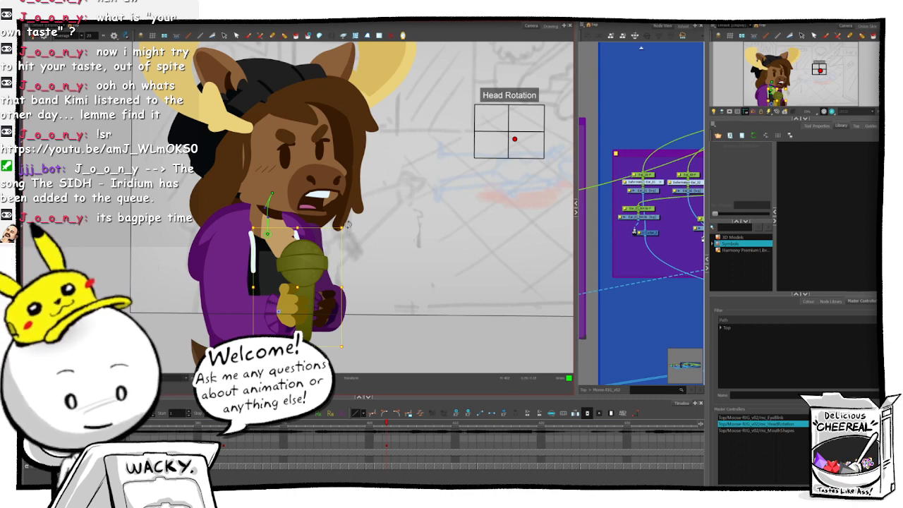
{"action": "left_click_drag", "start_coordinate": [352, 226], "coordinate": [355, 228]}
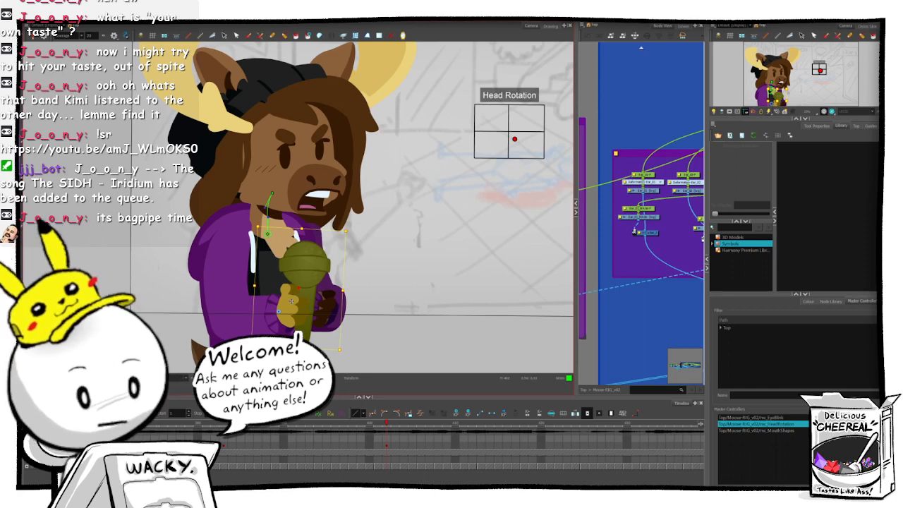
{"action": "left_click_drag", "start_coordinate": [292, 302], "coordinate": [292, 300]}
{"action": "left_click", "coordinate": [422, 247]}
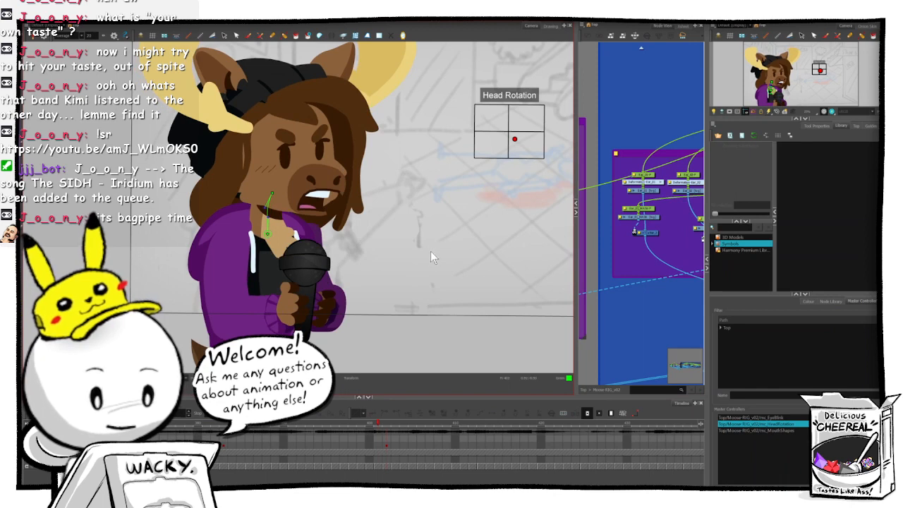
- Recheck against the previous frame and rotate the near hand, sleeve cuff and microphone slightly further clockwise about the wrist
{"action": "key", "text": "comma"}
{"action": "key", "text": "period"}
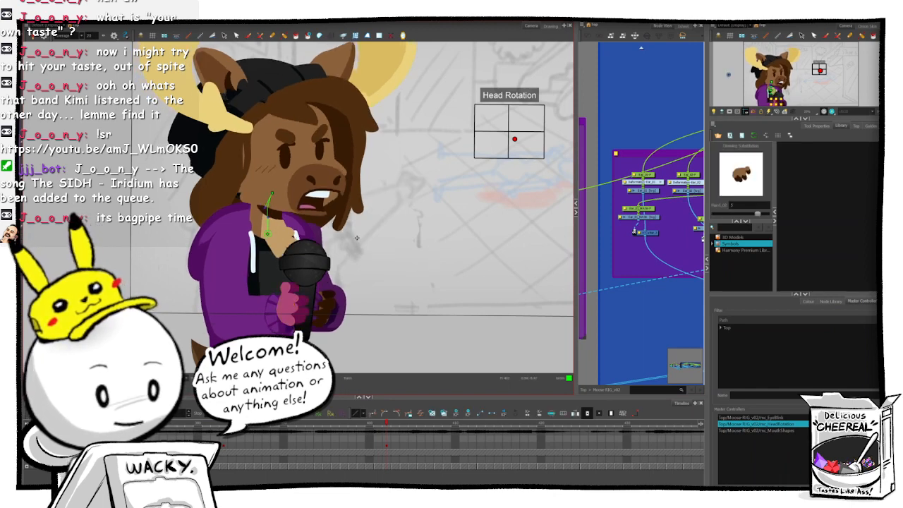
{"action": "left_click", "coordinate": [289, 296]}
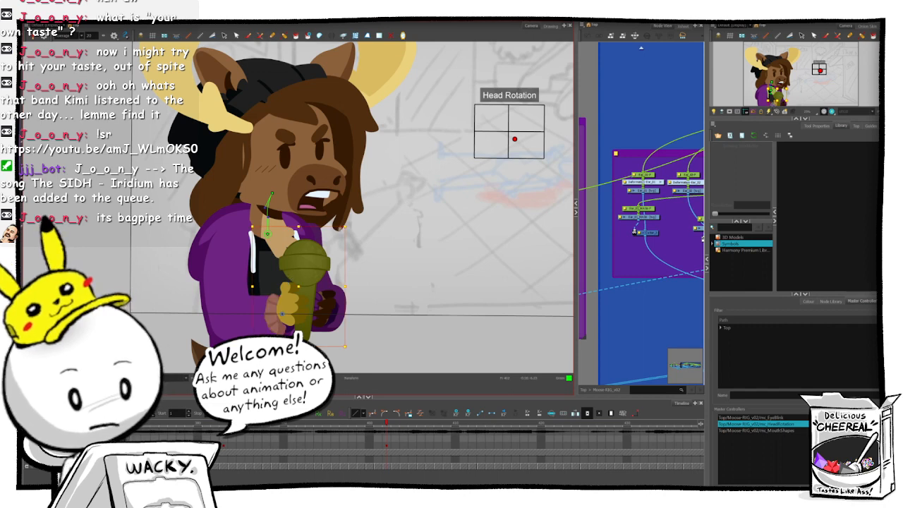
{"action": "left_click_drag", "start_coordinate": [354, 227], "coordinate": [357, 224]}
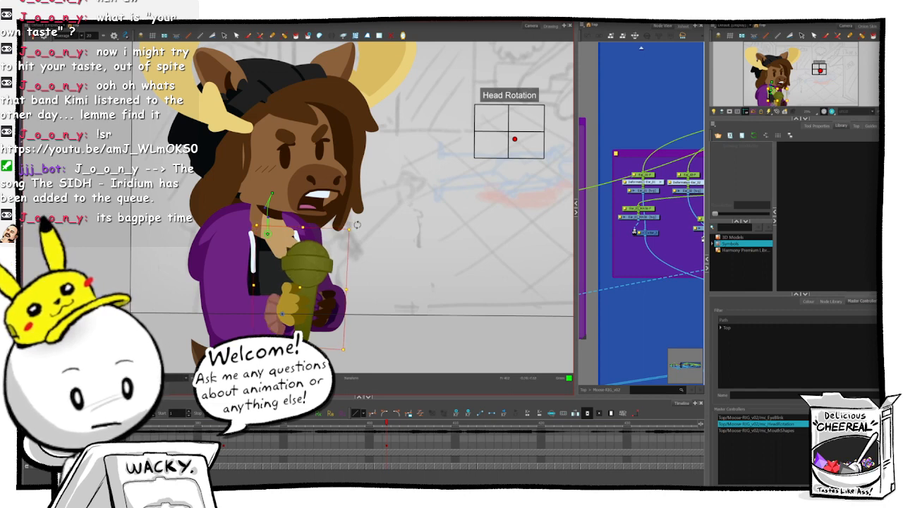
- Rotate the moose's whole far arm counterclockwise about the shoulder into a raised pose, adjust its position slightly, and push it back behind the hair
{"action": "left_click", "coordinate": [455, 241]}
{"action": "key", "text": "Return"}
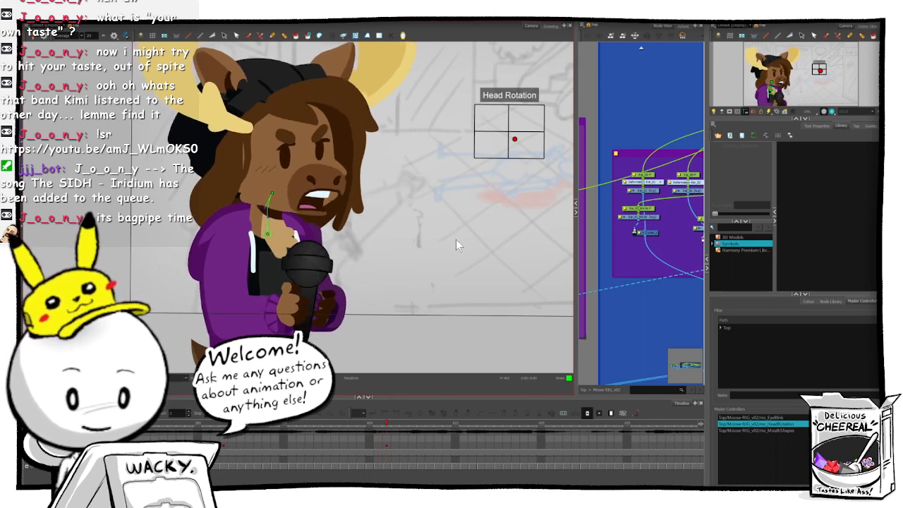
{"action": "left_click", "coordinate": [314, 234]}
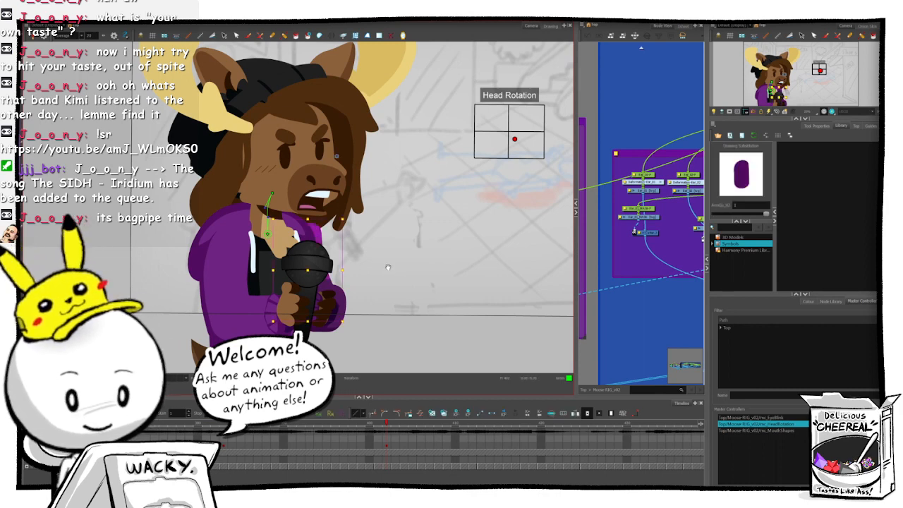
{"action": "key", "text": "b"}
{"action": "key", "text": "b"}
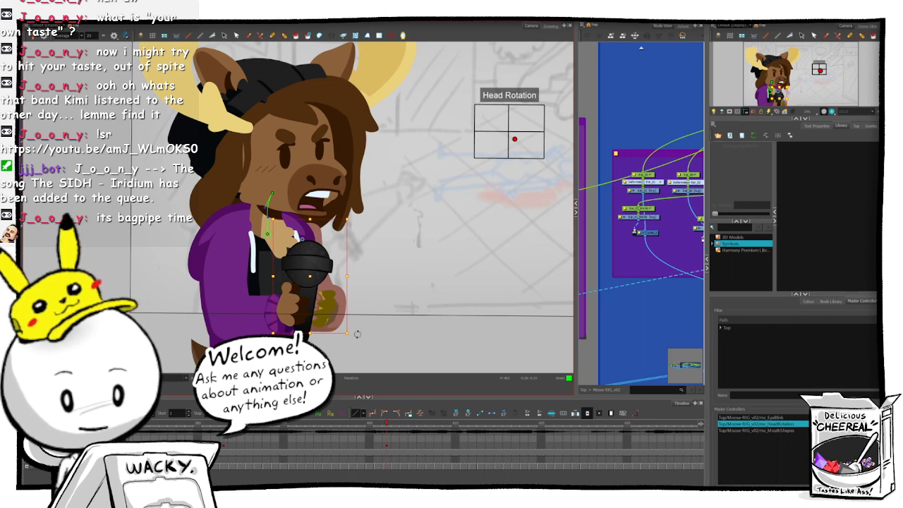
{"action": "left_click_drag", "start_coordinate": [358, 334], "coordinate": [401, 118]}
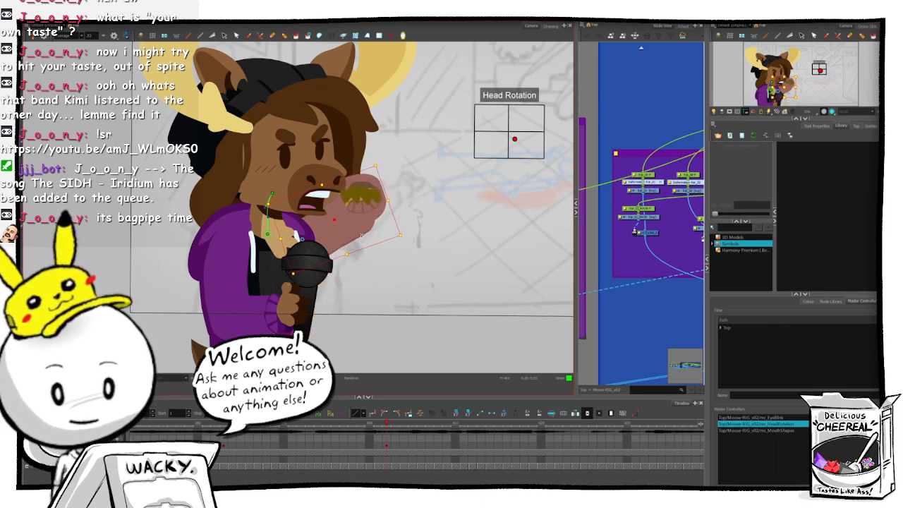
{"action": "left_click_drag", "start_coordinate": [361, 235], "coordinate": [364, 237]}
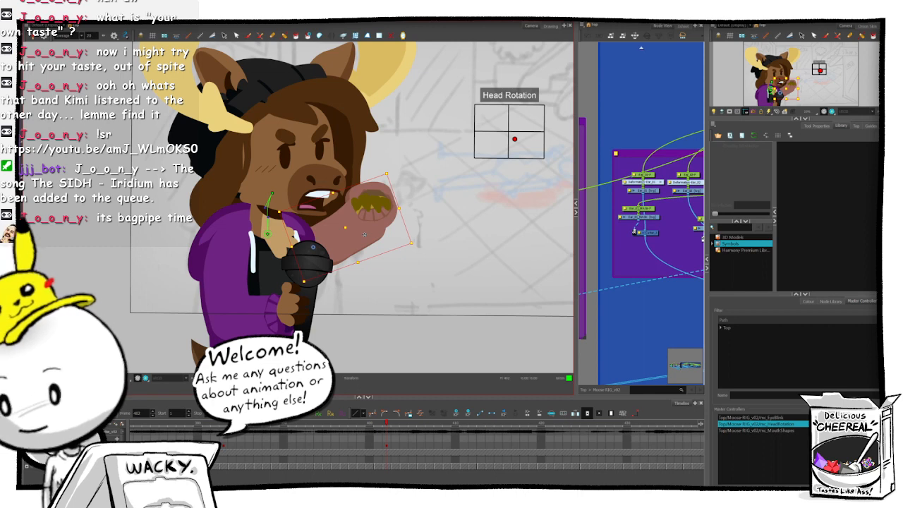
{"action": "left_click_drag", "start_coordinate": [376, 235], "coordinate": [375, 234]}
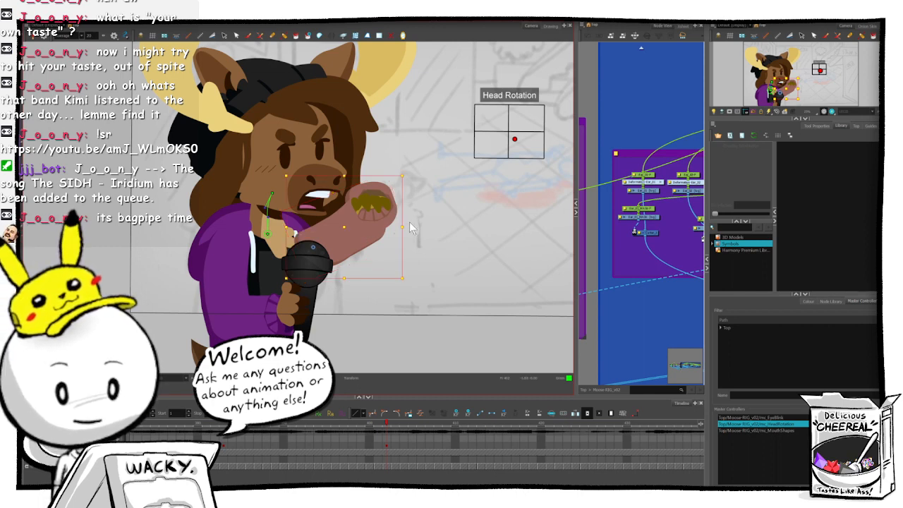
{"action": "key", "text": "alt+Up"}
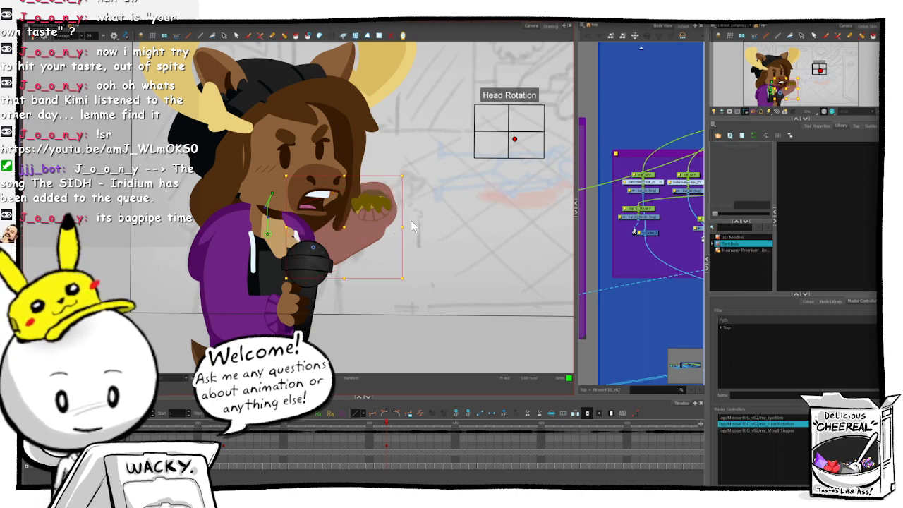
{"action": "key", "text": "alt+Up"}
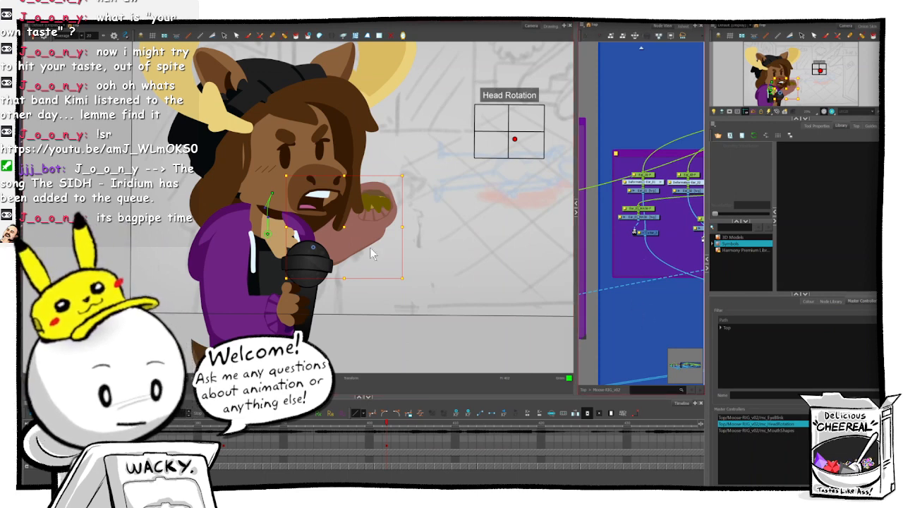
- Show the far upper arm's deformation controls and reset the deformation to its straight rest shape
{"action": "left_click", "coordinate": [346, 245]}
{"action": "left_click", "coordinate": [352, 246]}
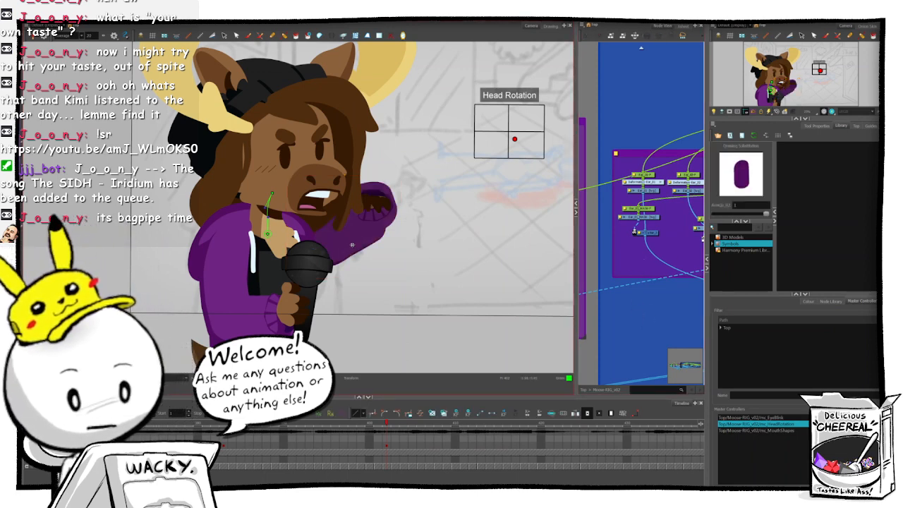
{"action": "left_click", "coordinate": [352, 245]}
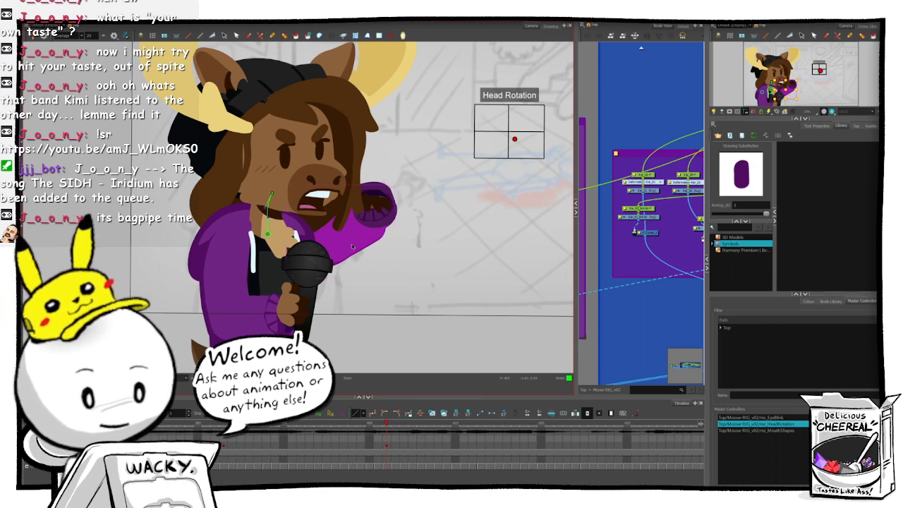
{"action": "left_click", "coordinate": [352, 246]}
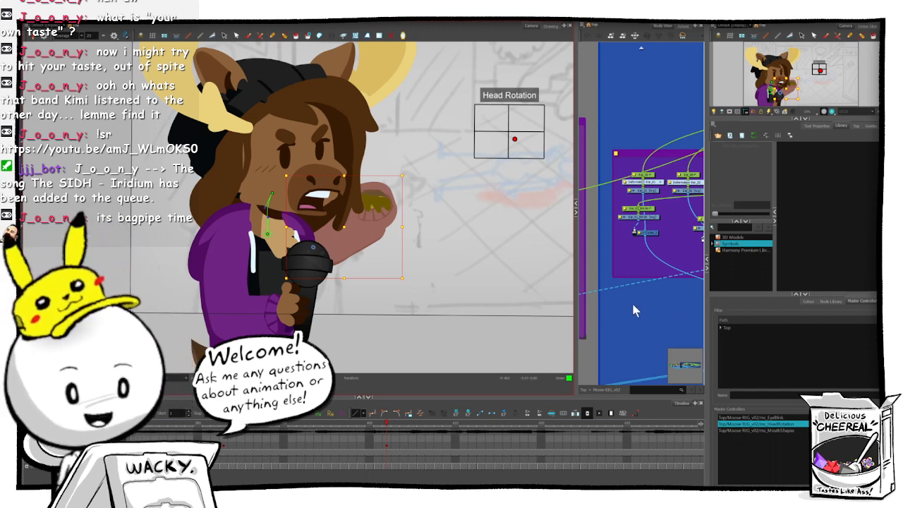
{"action": "left_click", "coordinate": [494, 224]}
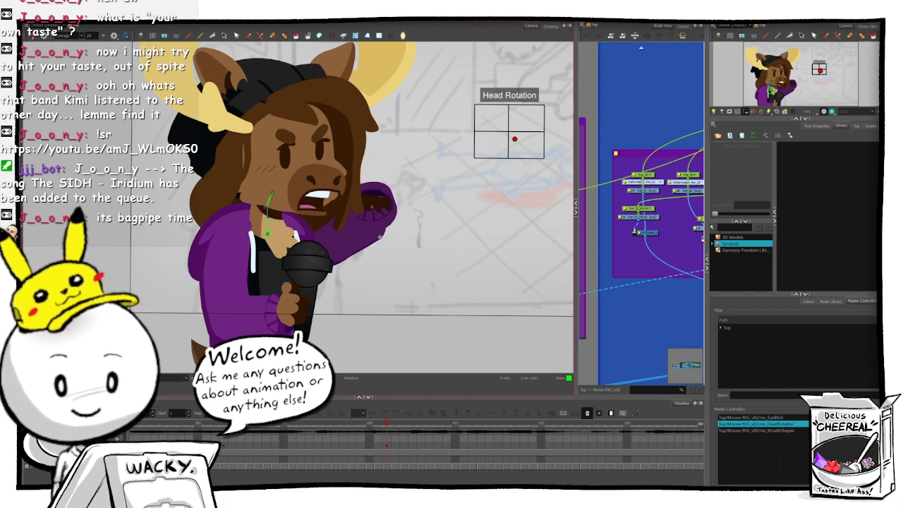
{"action": "left_click", "coordinate": [379, 237]}
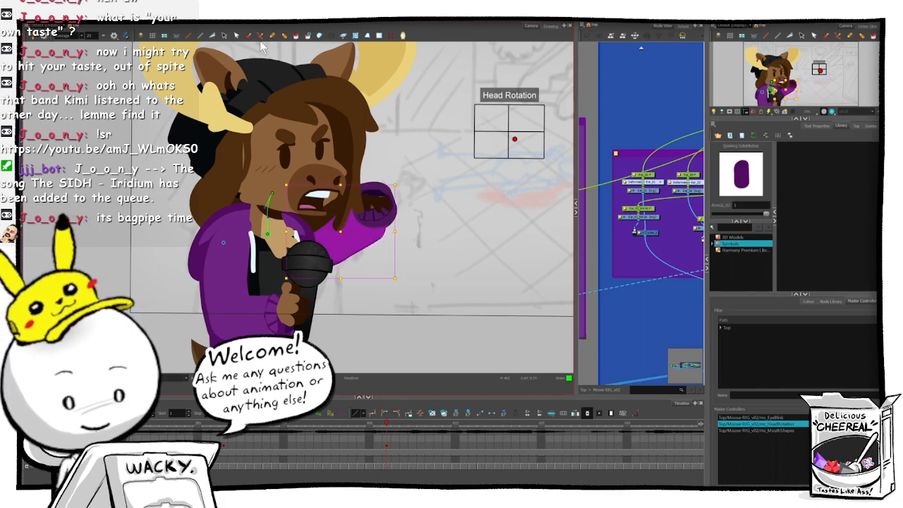
{"action": "left_click", "coordinate": [213, 34]}
{"action": "left_click", "coordinate": [632, 303]}
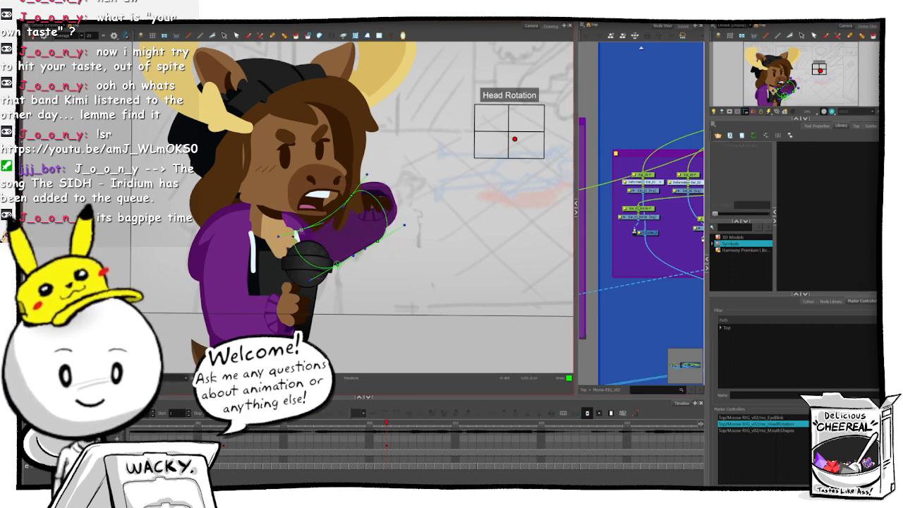
{"action": "left_click", "coordinate": [381, 236]}
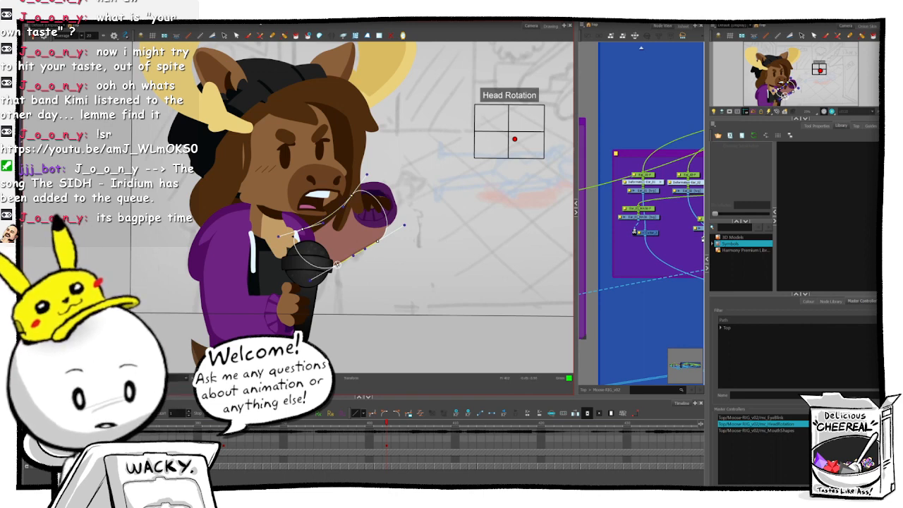
{"action": "left_click", "coordinate": [652, 293]}
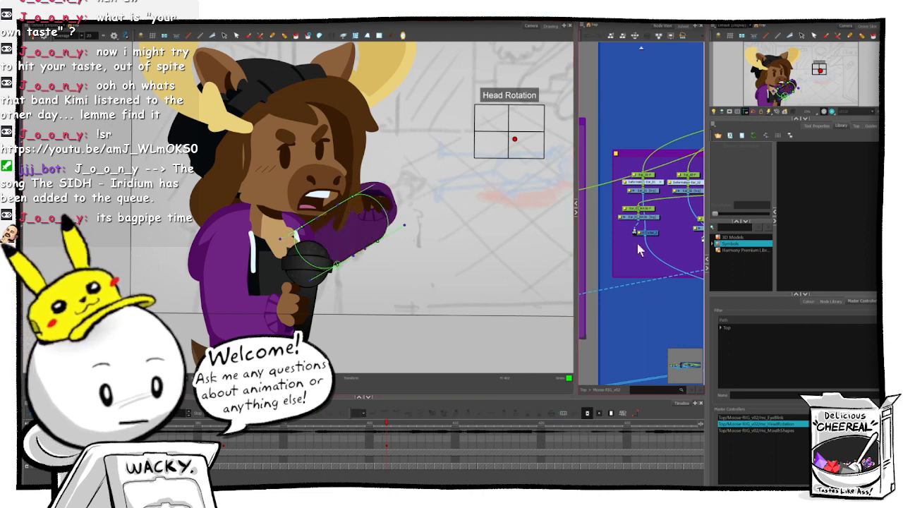
- Locate the far forearm in the node network and reset its deformation and rotation to extend it straight from the upper arm
{"action": "left_click", "coordinate": [390, 189]}
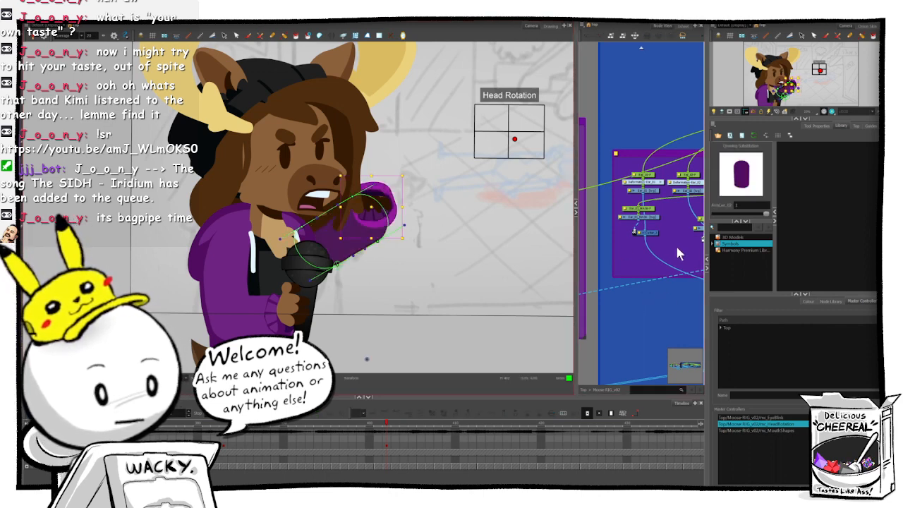
{"action": "key", "text": "o"}
{"action": "left_click", "coordinate": [654, 214]}
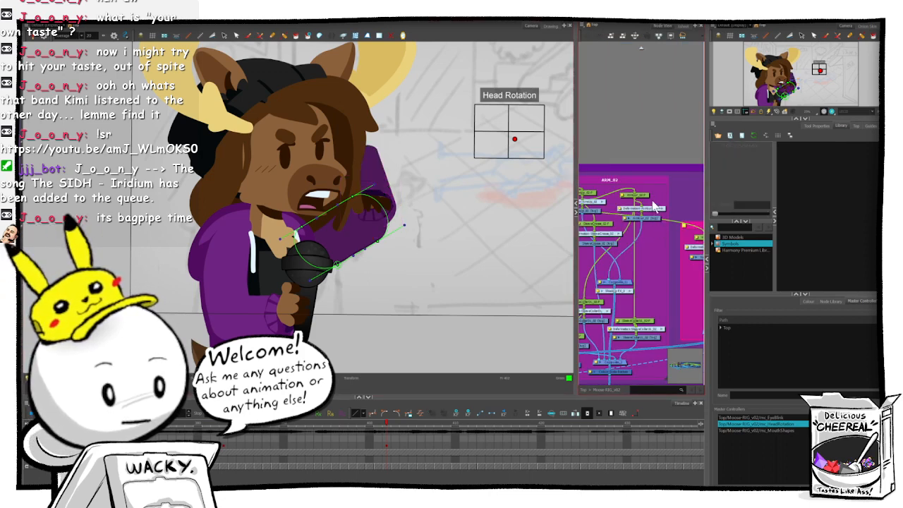
{"action": "left_click", "coordinate": [643, 199]}
{"action": "key", "text": "r"}
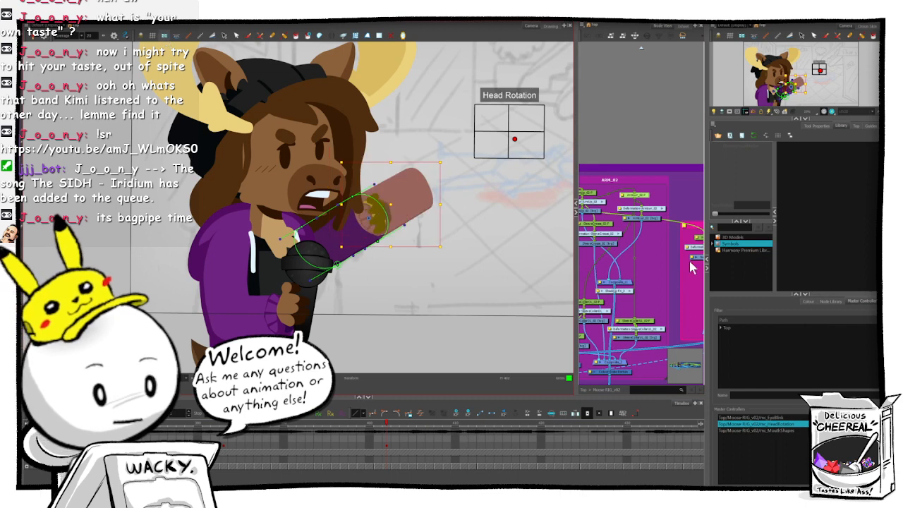
{"action": "left_click", "coordinate": [650, 287]}
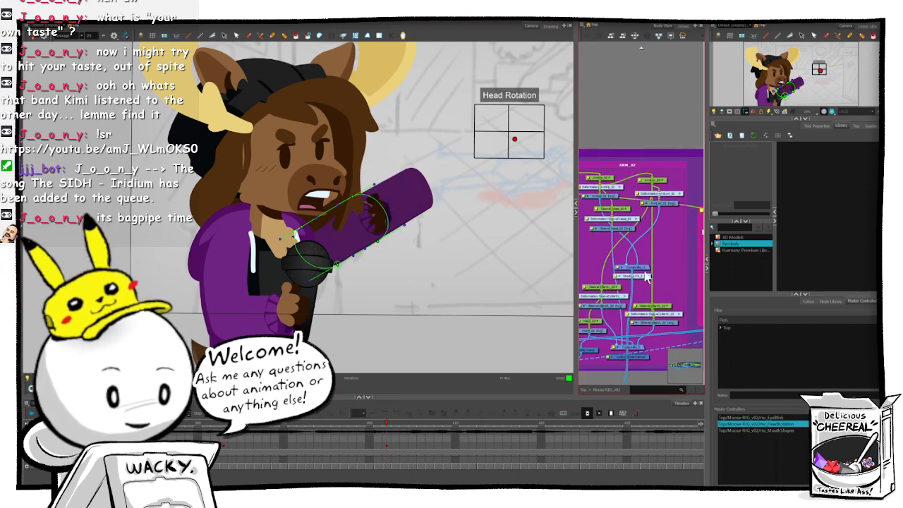
- Reset the transformation of the far sleeve cuff's peg, bringing the attached hand to the end of the straightened forearm
{"action": "left_click", "coordinate": [617, 289]}
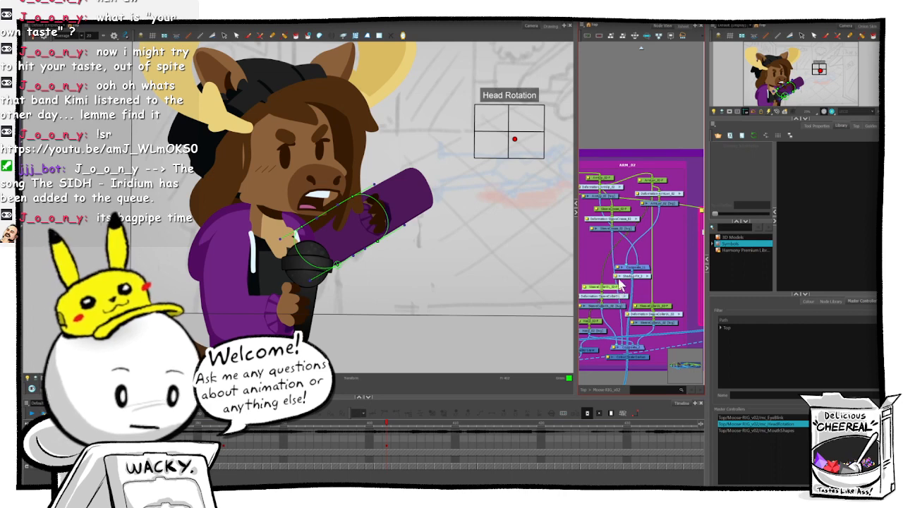
{"action": "left_click", "coordinate": [621, 285]}
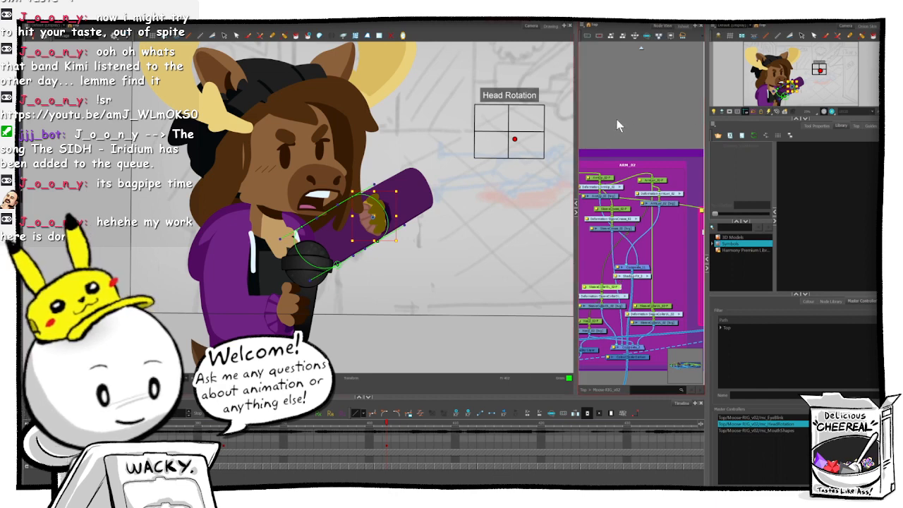
{"action": "left_click", "coordinate": [612, 289]}
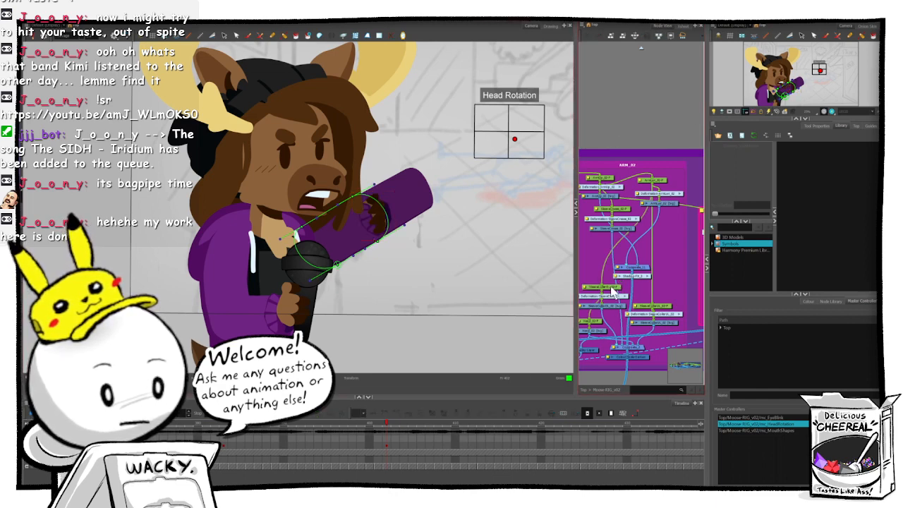
{"action": "left_click", "coordinate": [612, 288]}
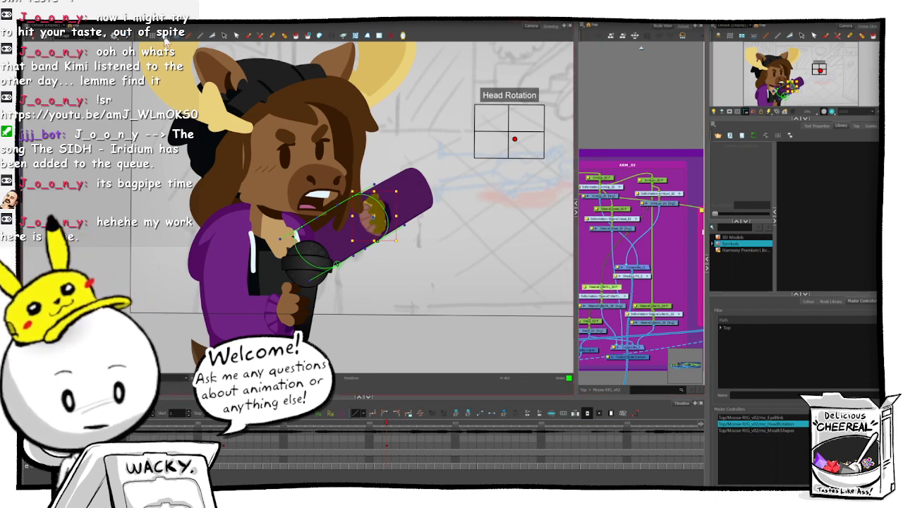
{"action": "key", "text": "ctrl+z"}
{"action": "left_click", "coordinate": [617, 281]}
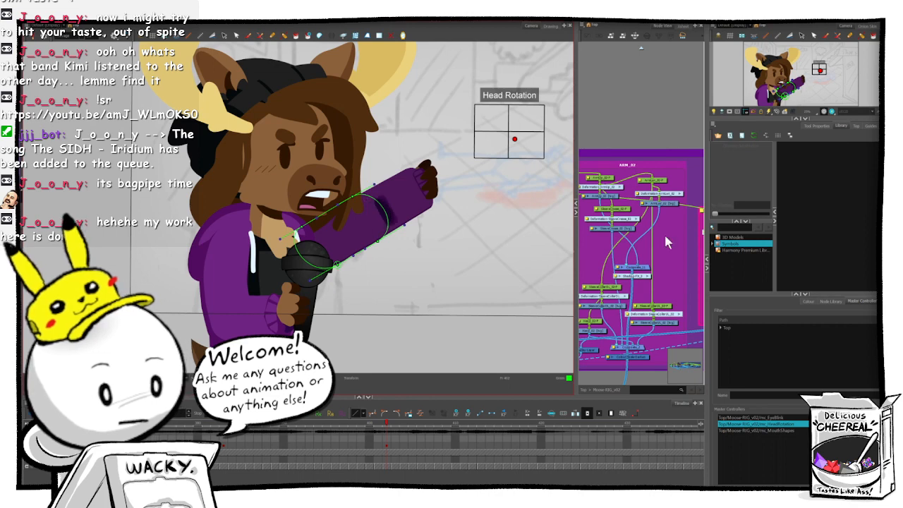
- Select the far hand's peg in the node network and reset the hand's transformation at the wrist
{"action": "left_click", "coordinate": [586, 329]}
{"action": "left_click", "coordinate": [594, 322]}
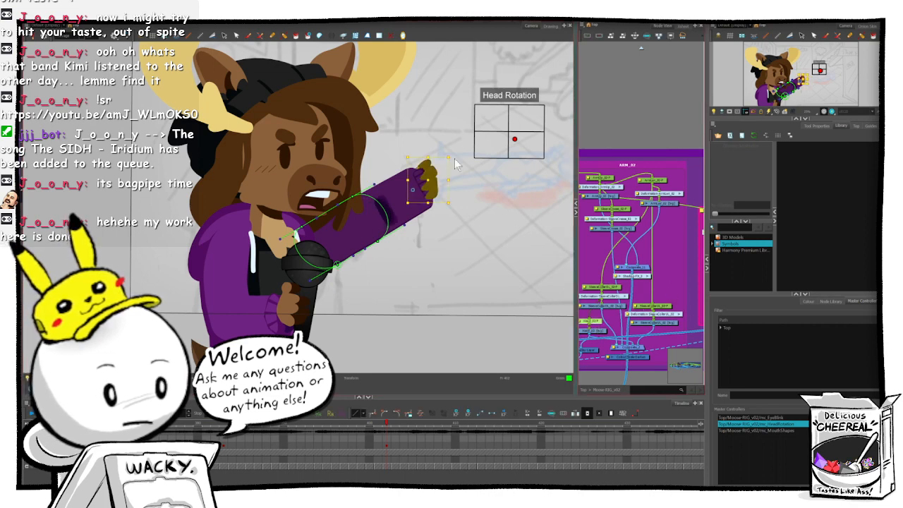
{"action": "left_click", "coordinate": [153, 35]}
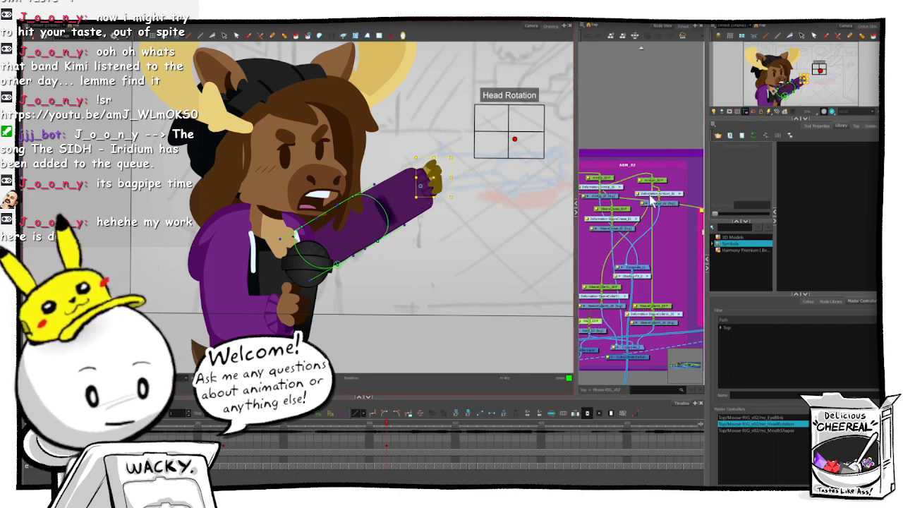
{"action": "left_click", "coordinate": [672, 229]}
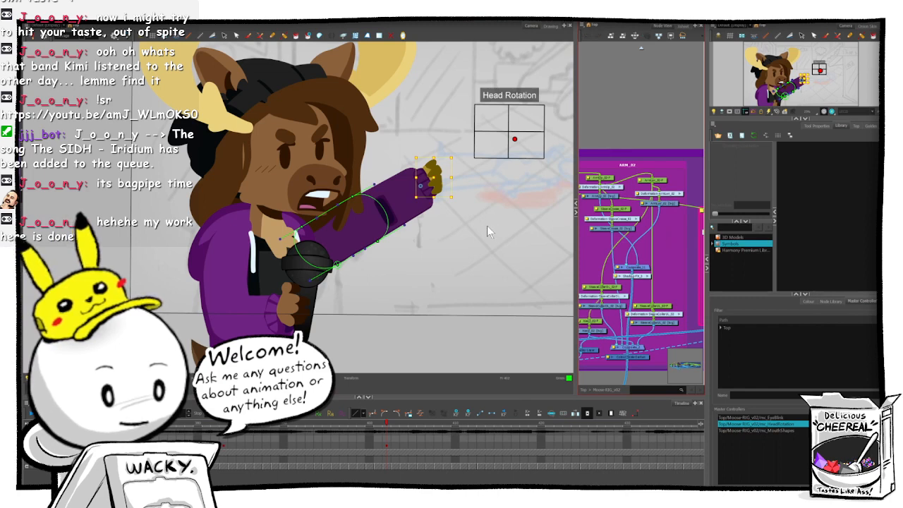
- Reset the second far sleeve cuff piece's peg to move it from the elbow back to the wrist
{"action": "left_click_drag", "start_coordinate": [371, 221], "coordinate": [351, 230]}
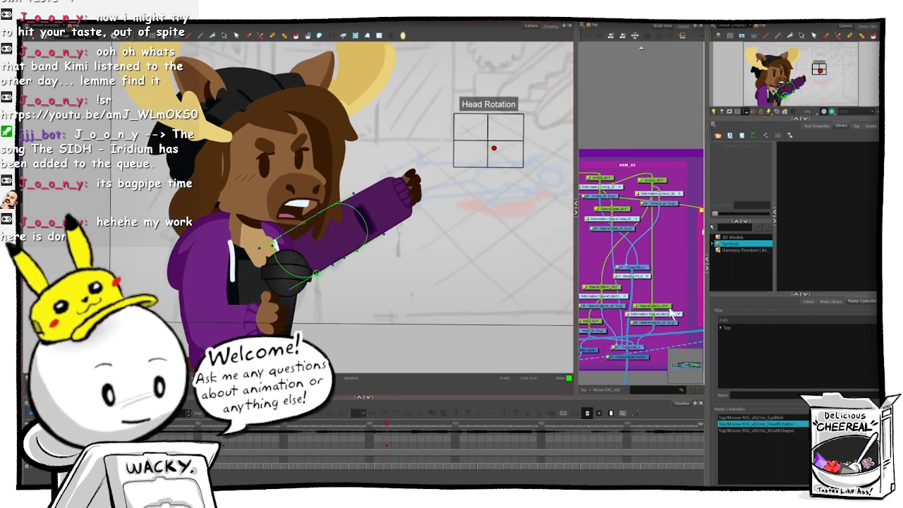
{"action": "left_click", "coordinate": [669, 318]}
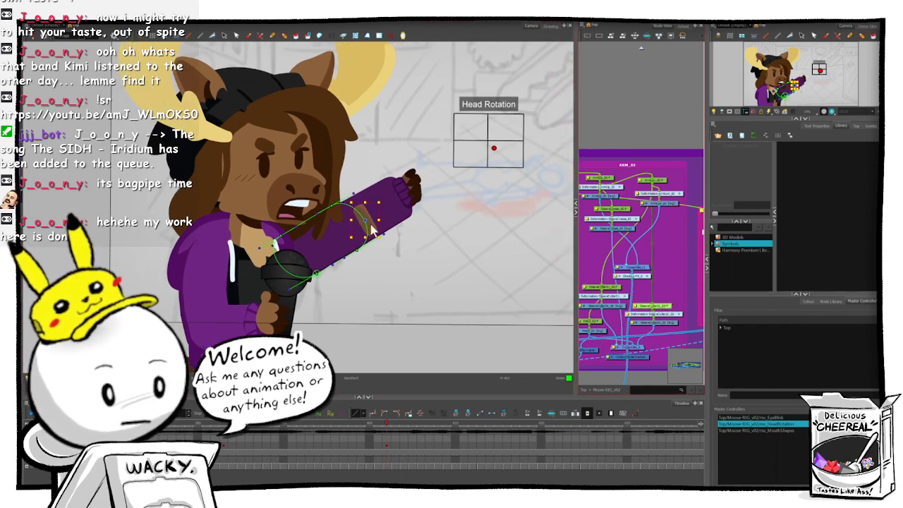
{"action": "left_click", "coordinate": [670, 240]}
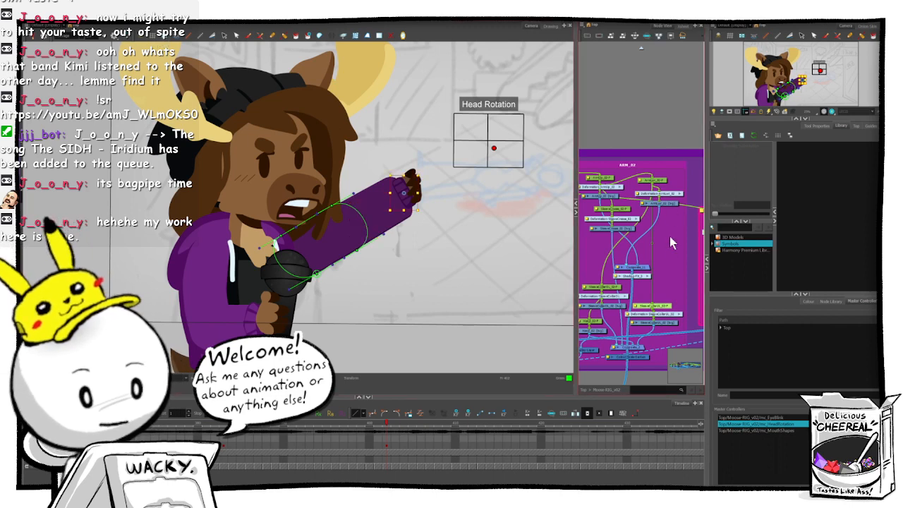
- Narrow the elbow end of the far upper arm by moving its upper and lower deformation points inward
{"action": "left_click_drag", "start_coordinate": [494, 251], "coordinate": [478, 250]}
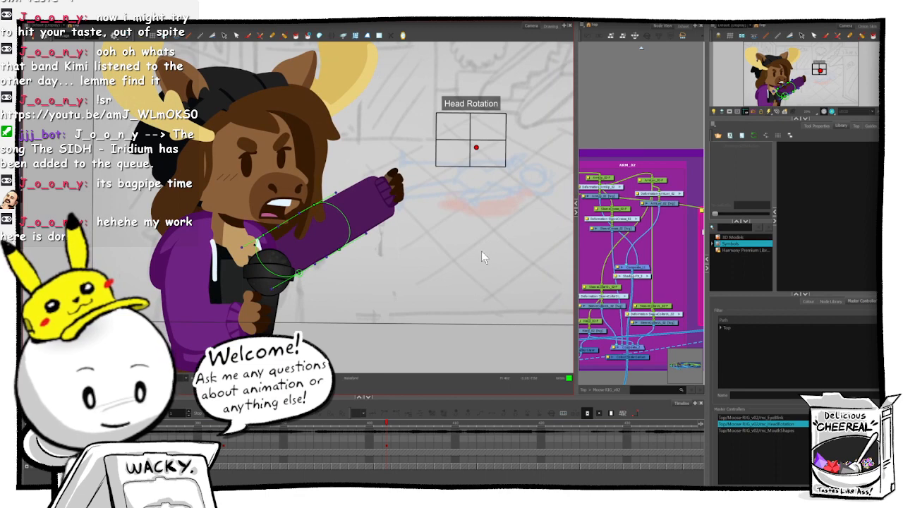
{"action": "scroll", "coordinate": [482, 251], "scroll_direction": "up", "scroll_amount": 1}
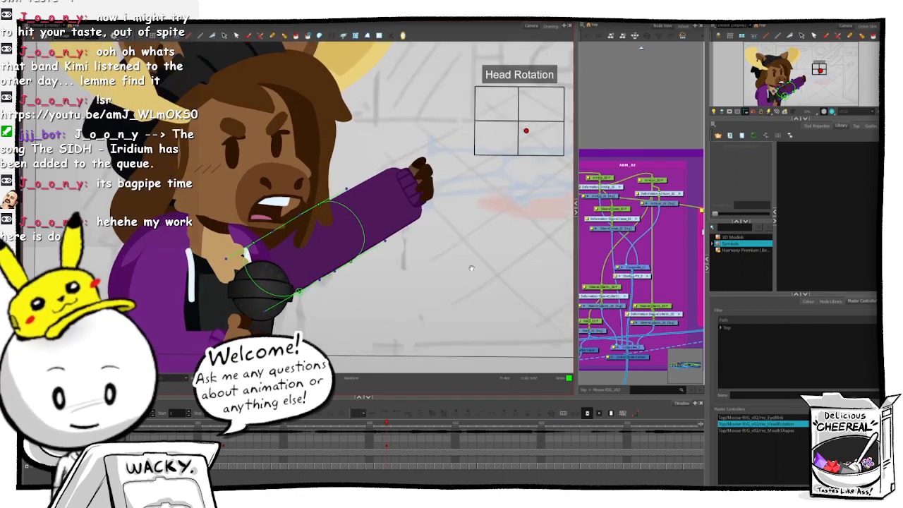
{"action": "scroll", "coordinate": [427, 286], "scroll_direction": "up", "scroll_amount": 1}
{"action": "left_click_drag", "start_coordinate": [425, 288], "coordinate": [405, 300]}
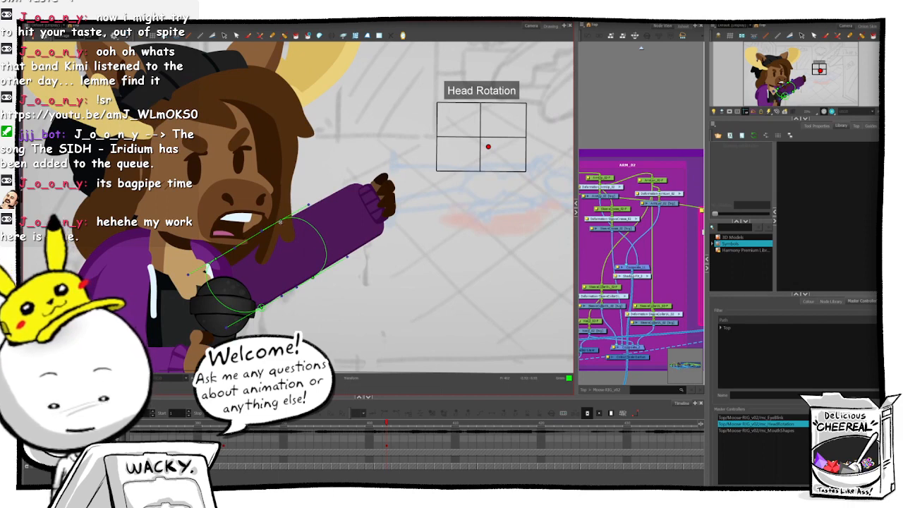
{"action": "left_click", "coordinate": [285, 225]}
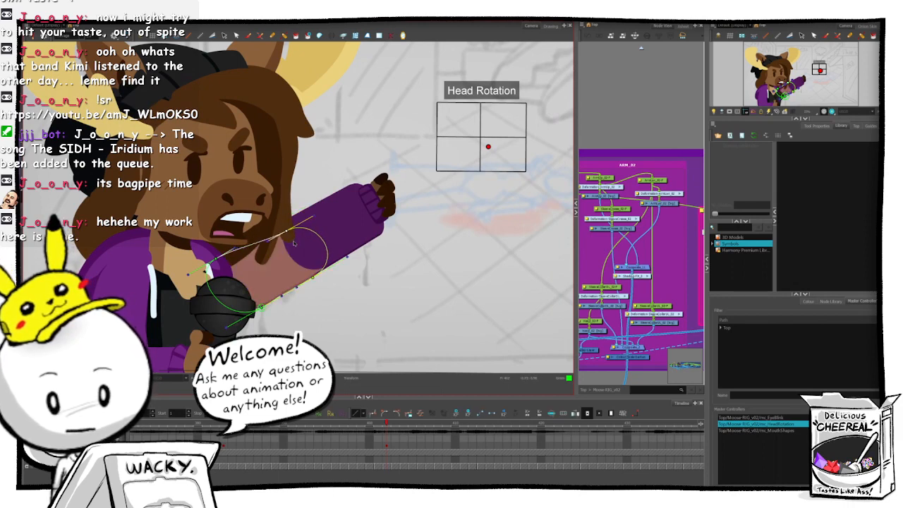
{"action": "left_click_drag", "start_coordinate": [291, 237], "coordinate": [286, 228]}
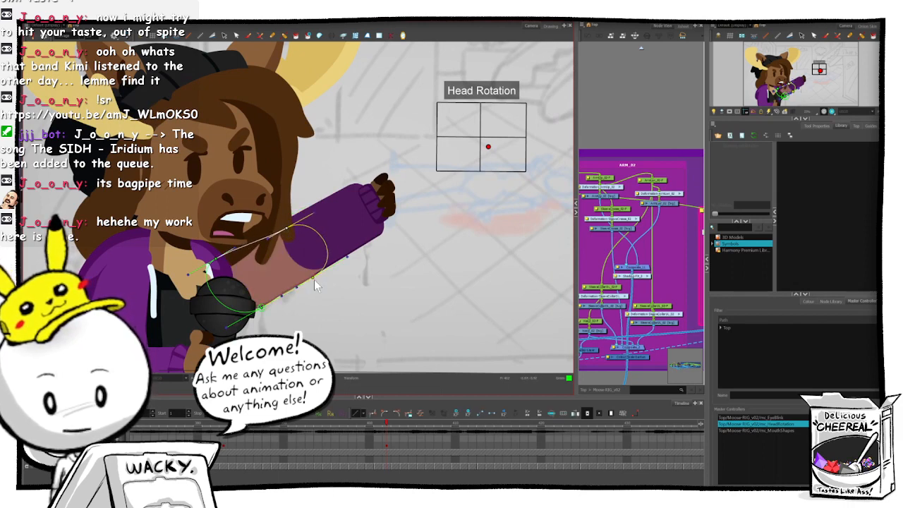
{"action": "mouse_move", "coordinate": [313, 278]}
{"action": "left_mouse_down"}
{"action": "mouse_move", "coordinate": [296, 250]}
{"action": "mouse_move", "coordinate": [305, 262]}
{"action": "left_mouse_up"}
- Show the far forearm's deformation points, fit its elbow end to the upper arm, and pull the wrist end back to shorten it
{"action": "left_click", "coordinate": [345, 213]}
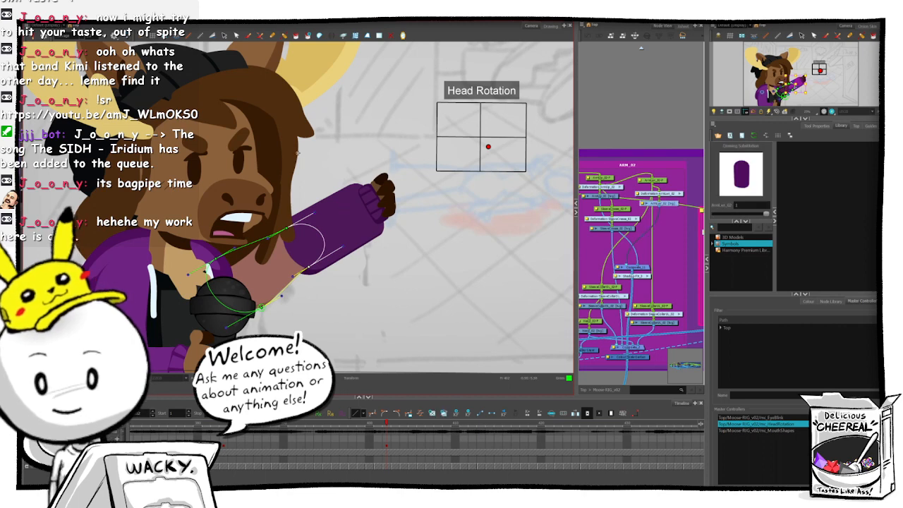
{"action": "left_click", "coordinate": [239, 38]}
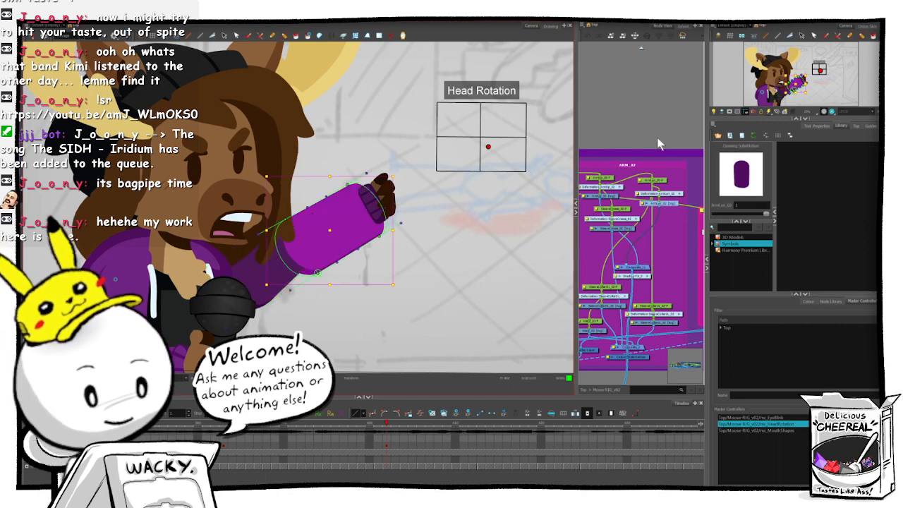
{"action": "left_click", "coordinate": [658, 139]}
{"action": "mouse_move", "coordinate": [311, 265]}
{"action": "left_mouse_down"}
{"action": "mouse_move", "coordinate": [305, 256]}
{"action": "mouse_move", "coordinate": [309, 263]}
{"action": "left_mouse_up"}
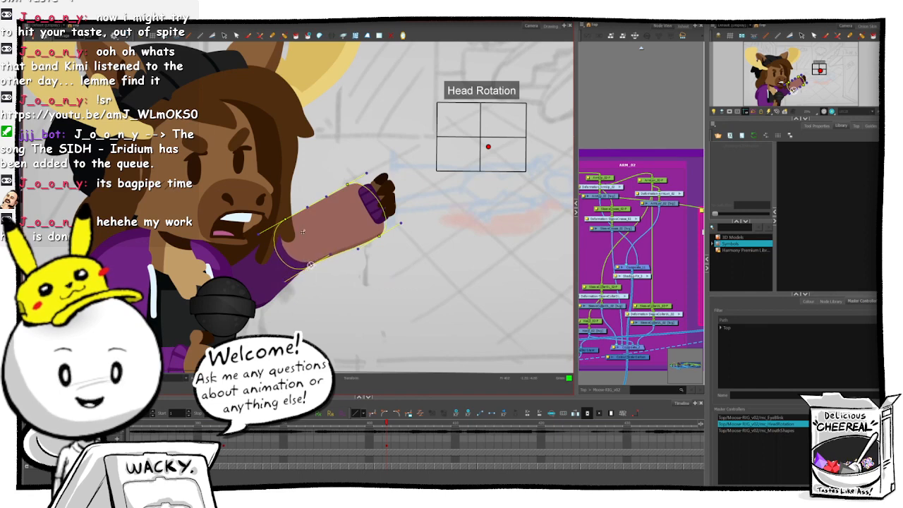
{"action": "left_click_drag", "start_coordinate": [286, 220], "coordinate": [292, 233]}
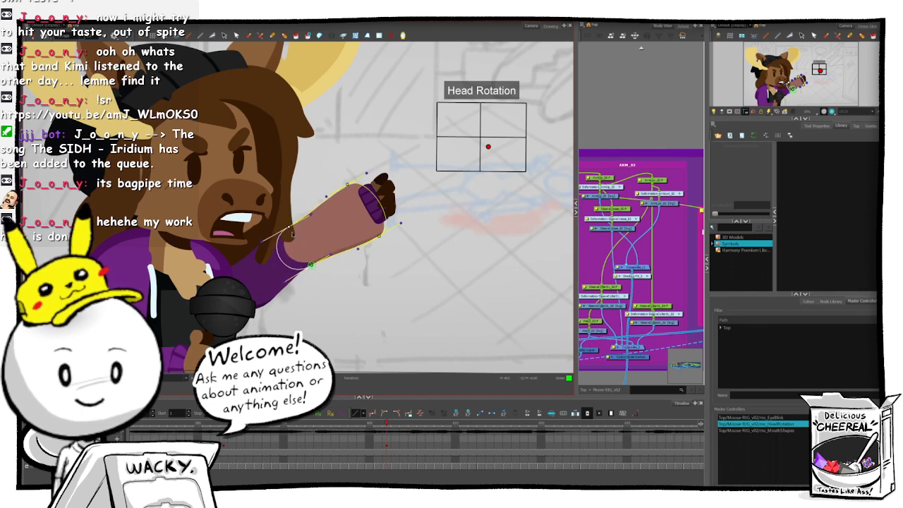
{"action": "left_click_drag", "start_coordinate": [379, 236], "coordinate": [342, 242]}
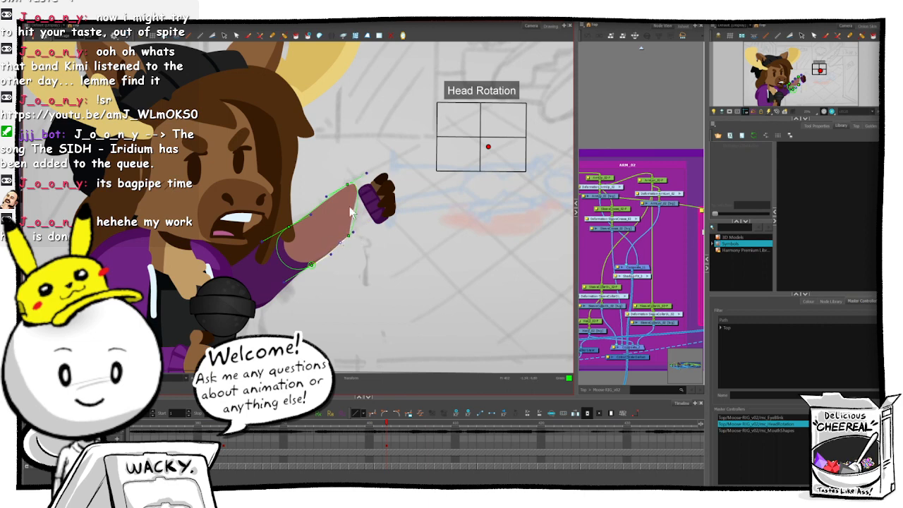
{"action": "left_click_drag", "start_coordinate": [346, 187], "coordinate": [327, 208]}
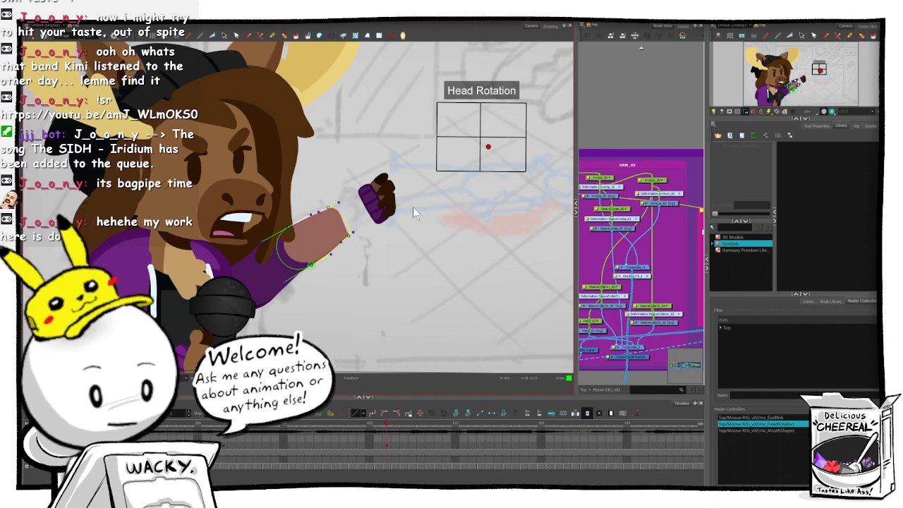
- Select the far hand's peg on its own and scale the hand down slightly
{"action": "left_click", "coordinate": [671, 236]}
{"action": "scroll", "coordinate": [416, 228], "scroll_direction": "down", "scroll_amount": 4}
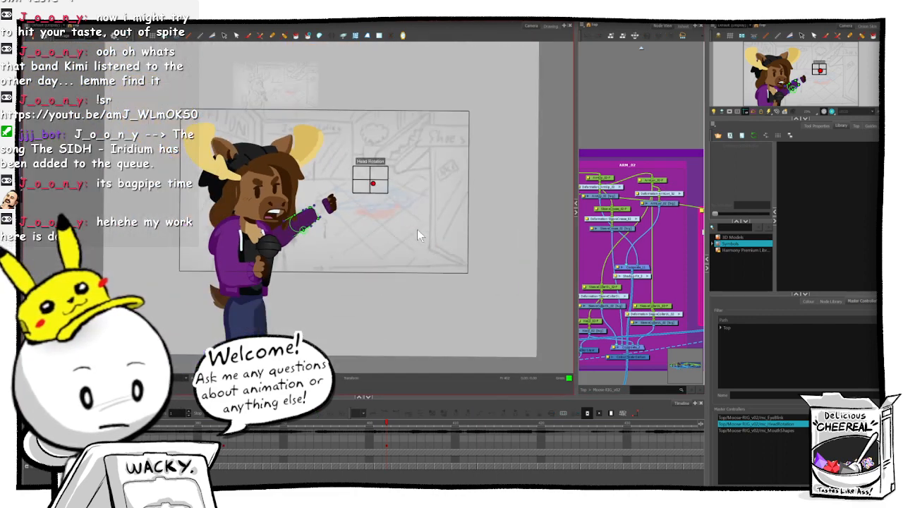
{"action": "scroll", "coordinate": [422, 232], "scroll_direction": "up", "scroll_amount": 6}
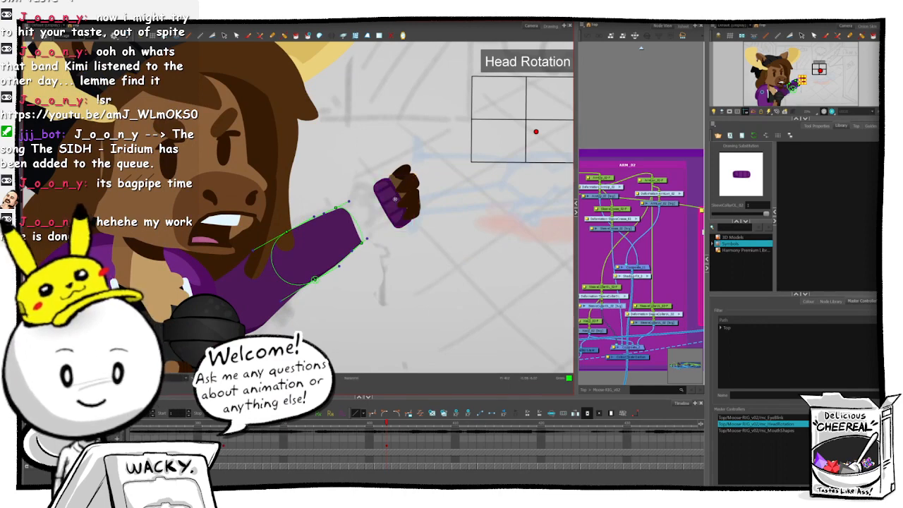
{"action": "left_click", "coordinate": [397, 200]}
{"action": "left_click_drag", "start_coordinate": [435, 166], "coordinate": [429, 169]}
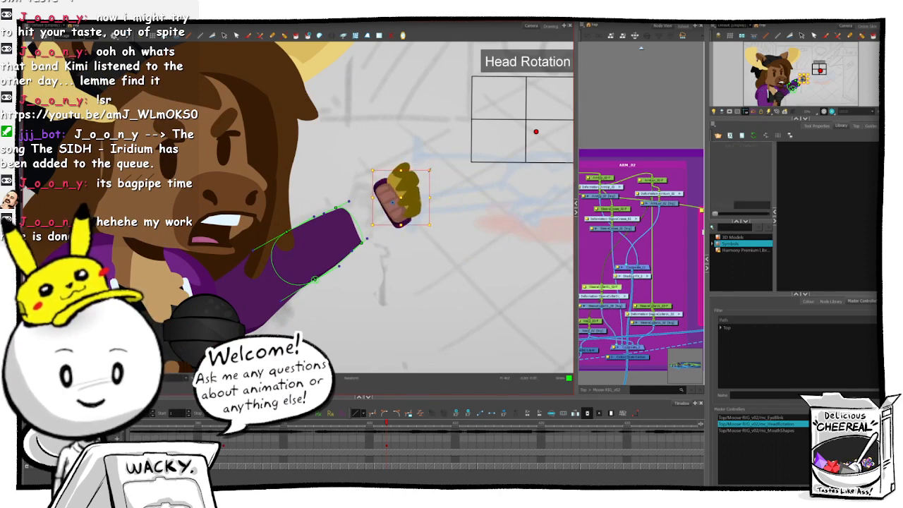
{"action": "left_click", "coordinate": [665, 272]}
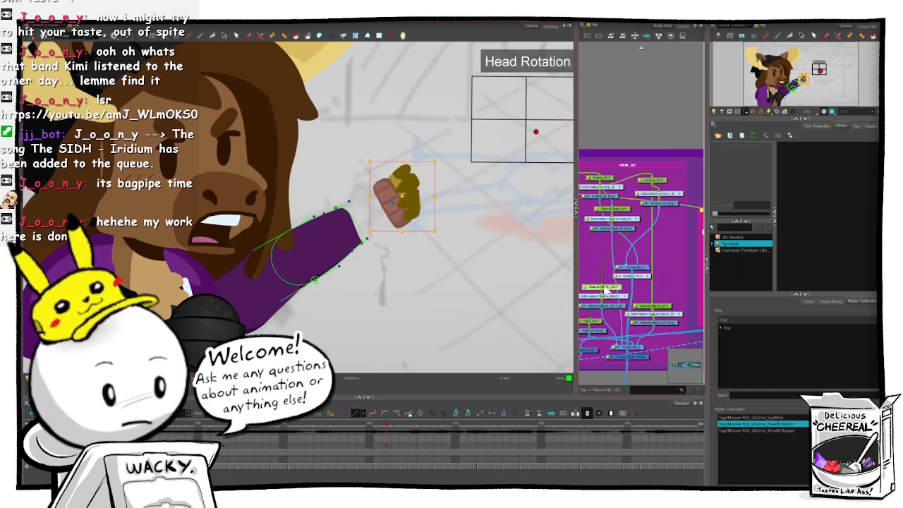
{"action": "left_click", "coordinate": [596, 322]}
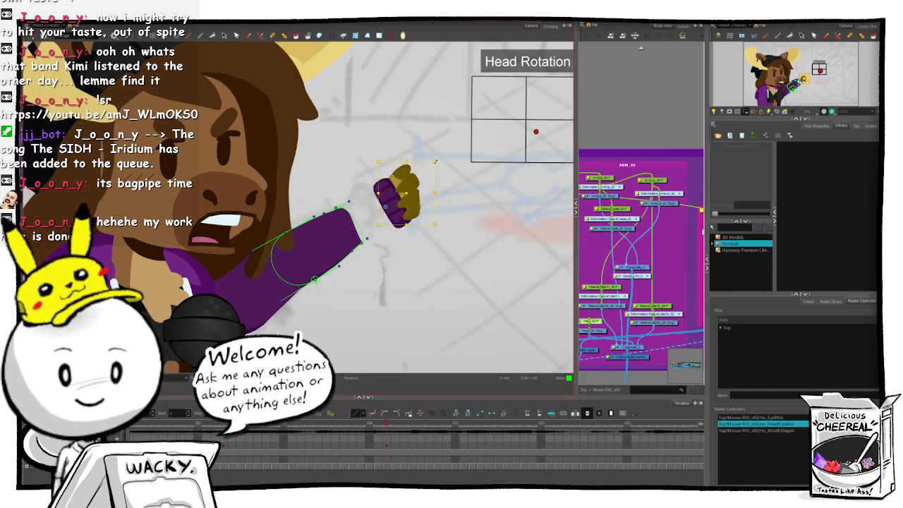
{"action": "left_click_drag", "start_coordinate": [431, 167], "coordinate": [428, 171]}
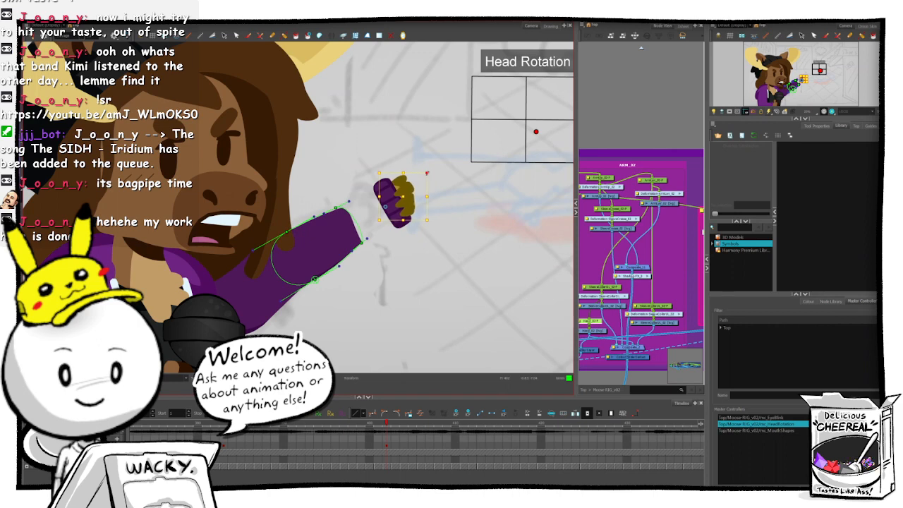
- Scale down the front sleeve cuff together with the far hand, and shrink the back cuff piece to match
{"action": "left_click", "coordinate": [611, 290], "text": "shift"}
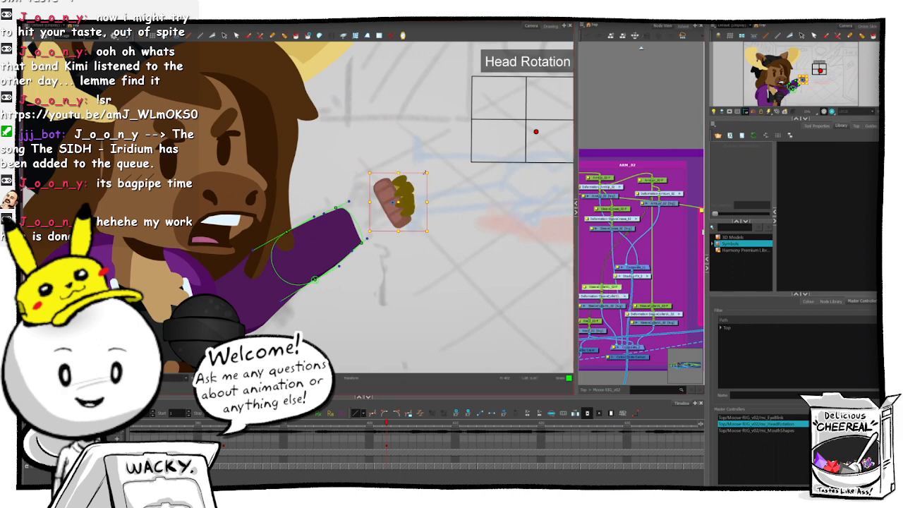
{"action": "left_click_drag", "start_coordinate": [427, 172], "coordinate": [418, 182]}
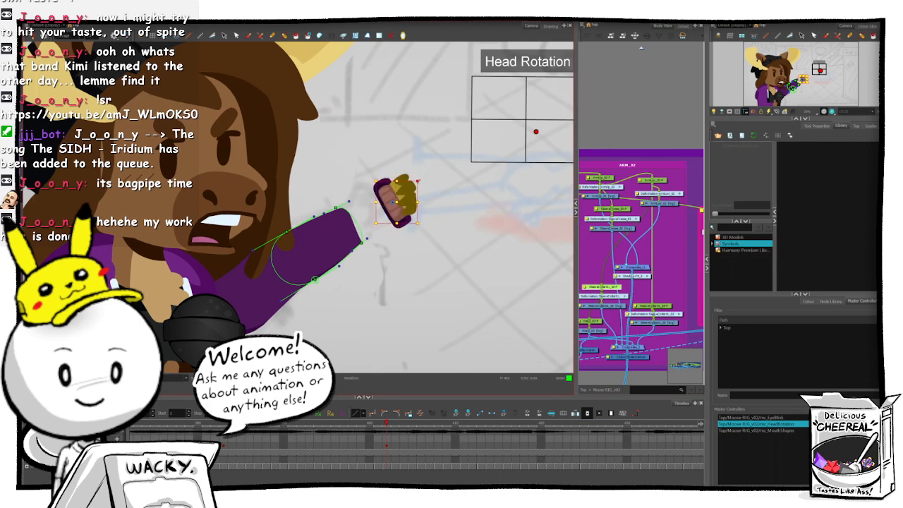
{"action": "left_click", "coordinate": [665, 306]}
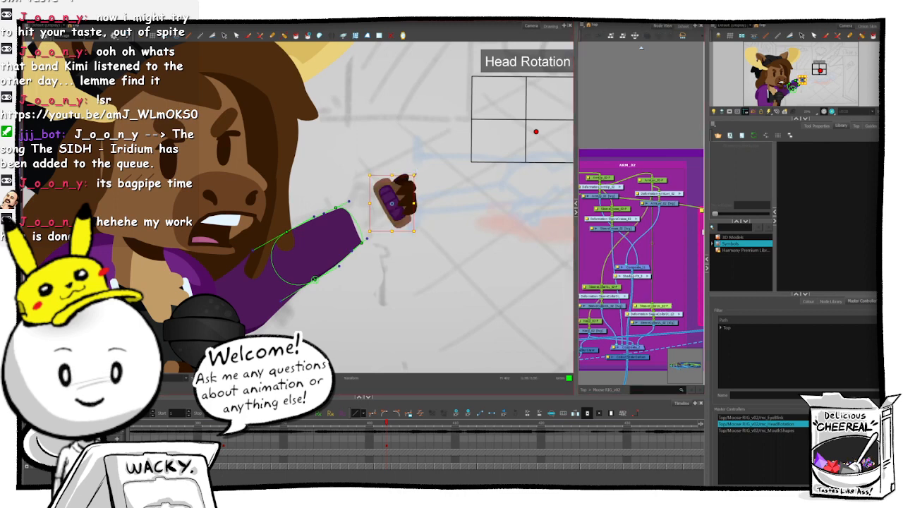
{"action": "left_click_drag", "start_coordinate": [414, 176], "coordinate": [407, 182]}
- Move the front cuff with the attached hand and the back cuff piece onto the wrist end of the shortened forearm
{"action": "left_click", "coordinate": [611, 289]}
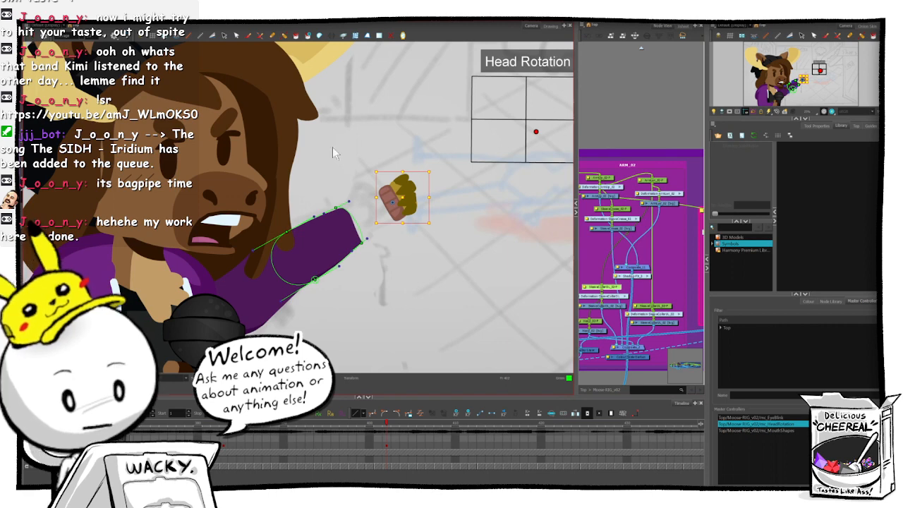
{"action": "key", "text": "alt+2"}
{"action": "mouse_move", "coordinate": [402, 212]}
{"action": "left_mouse_down"}
{"action": "mouse_move", "coordinate": [378, 219]}
{"action": "mouse_move", "coordinate": [389, 219]}
{"action": "left_mouse_up"}
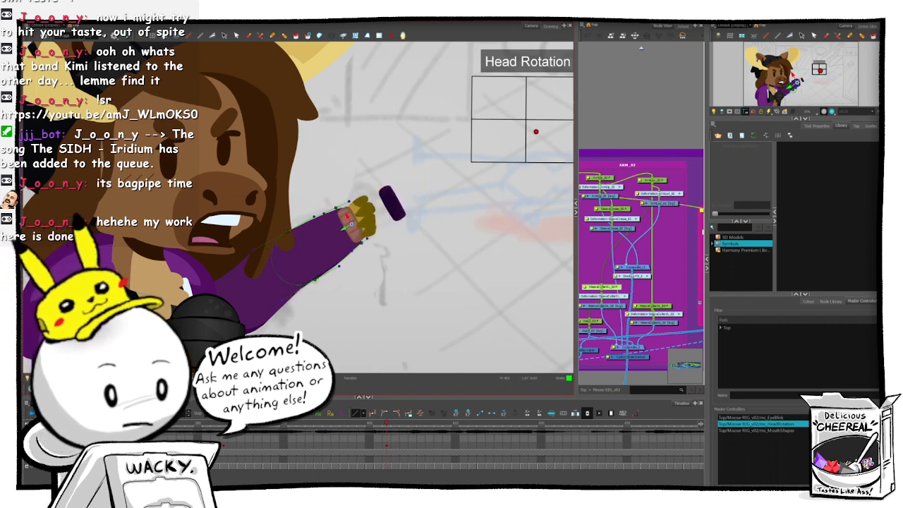
{"action": "left_click", "coordinate": [662, 307]}
{"action": "left_click_drag", "start_coordinate": [428, 193], "coordinate": [386, 221]}
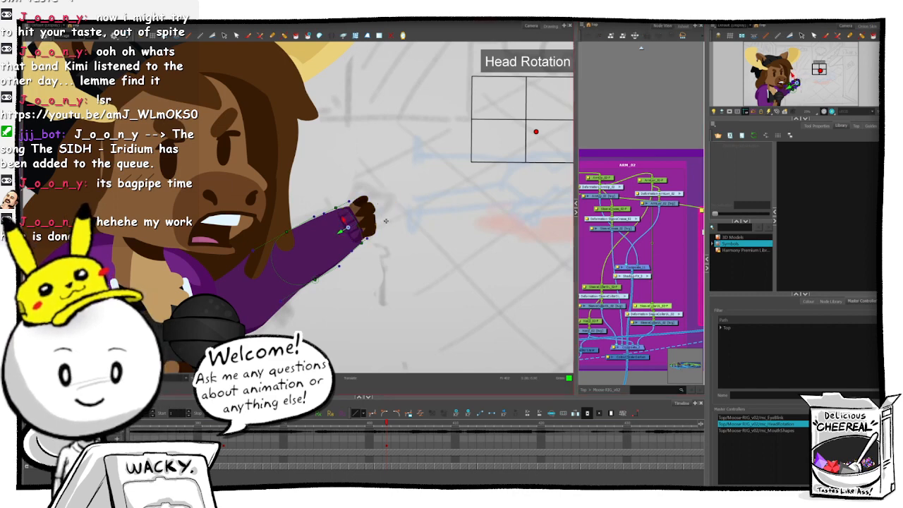
{"action": "left_click", "coordinate": [667, 284]}
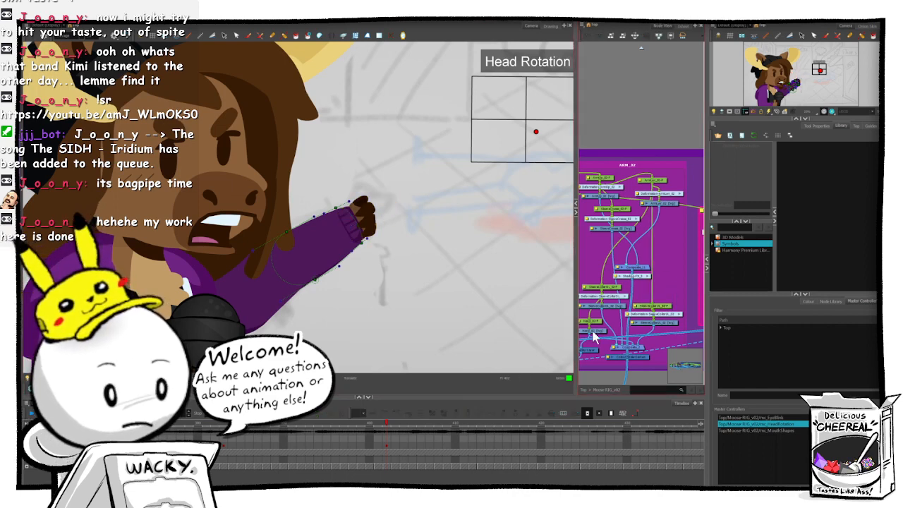
- Select the far hand's drawing node and create a new empty drawing for it on the current frame
{"action": "left_click", "coordinate": [592, 337]}
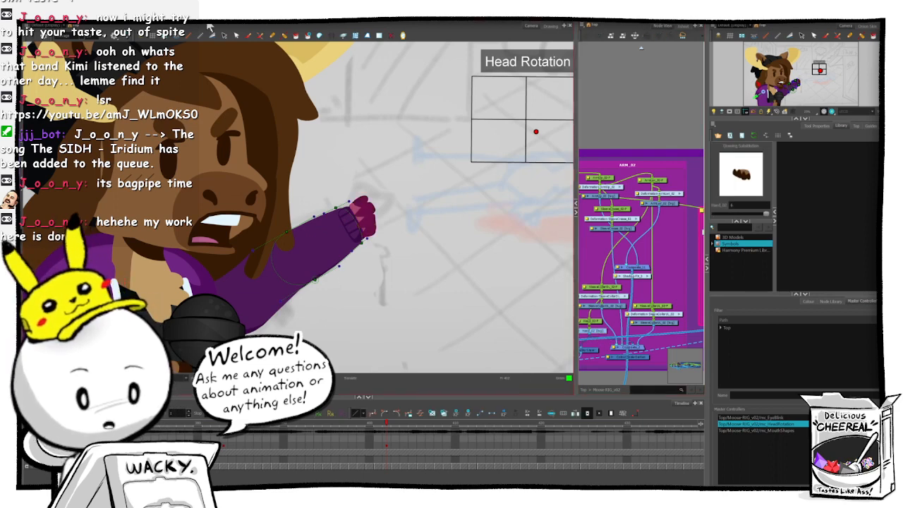
{"action": "left_click", "coordinate": [432, 413]}
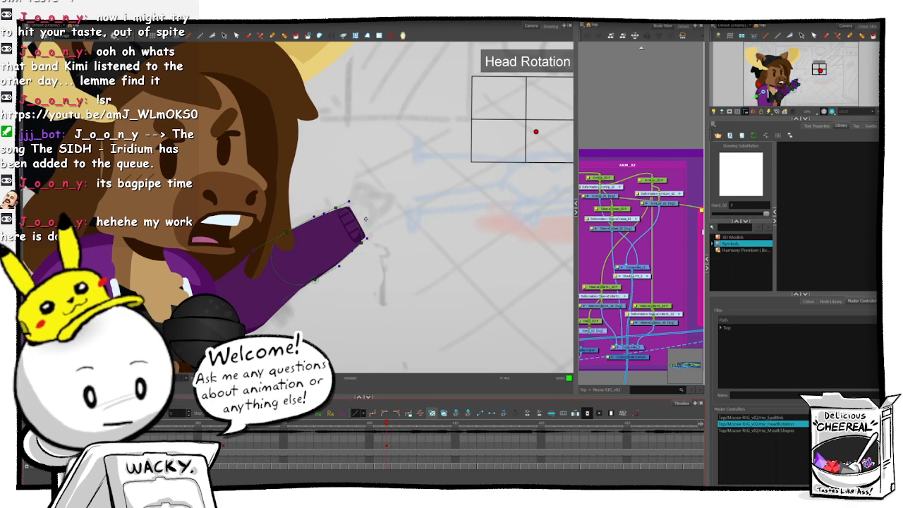
{"action": "key", "text": "2"}
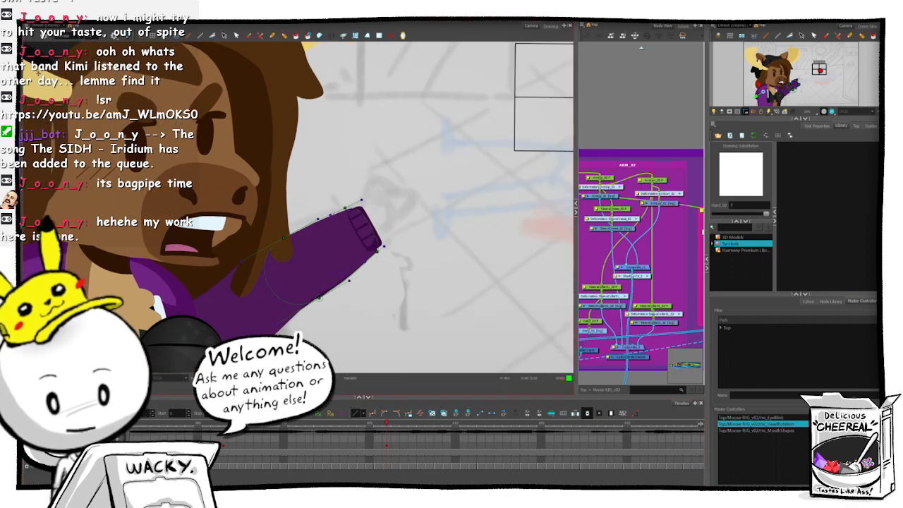
{"action": "key", "text": "2"}
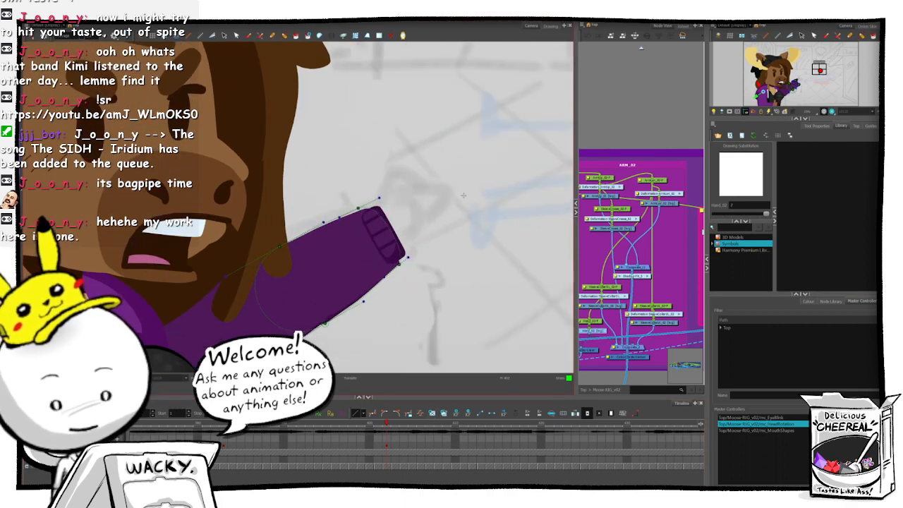
{"action": "key", "text": "space"}
{"action": "left_click_drag", "start_coordinate": [448, 198], "coordinate": [403, 203]}
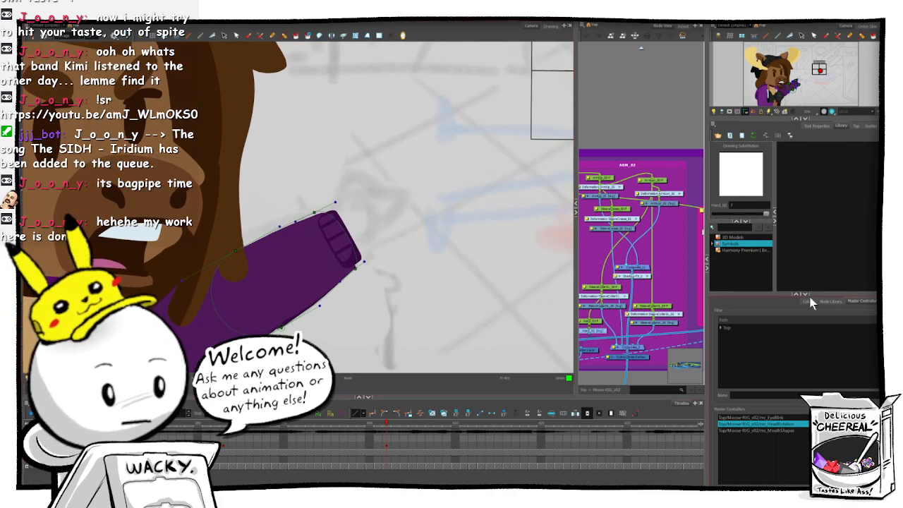
- Show the colour palettes, adjust the brush size, and sketch the open hand's palm outline in red at the far cuff
{"action": "left_click", "coordinate": [807, 301]}
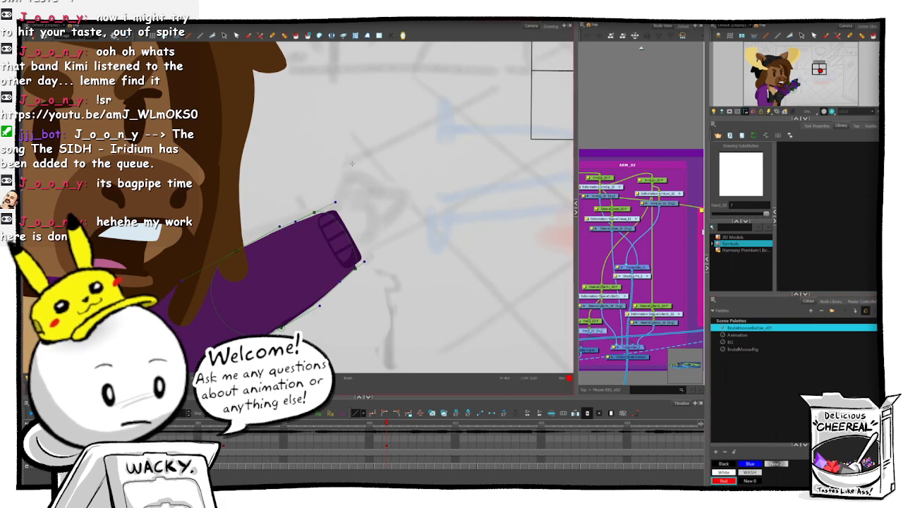
{"action": "mouse_move", "coordinate": [352, 163]}
{"action": "left_mouse_down"}
{"action": "mouse_move", "coordinate": [363, 190]}
{"action": "mouse_move", "coordinate": [400, 185]}
{"action": "left_mouse_up"}
{"action": "key", "text": "ctrl+z"}
{"action": "key", "text": "o"}
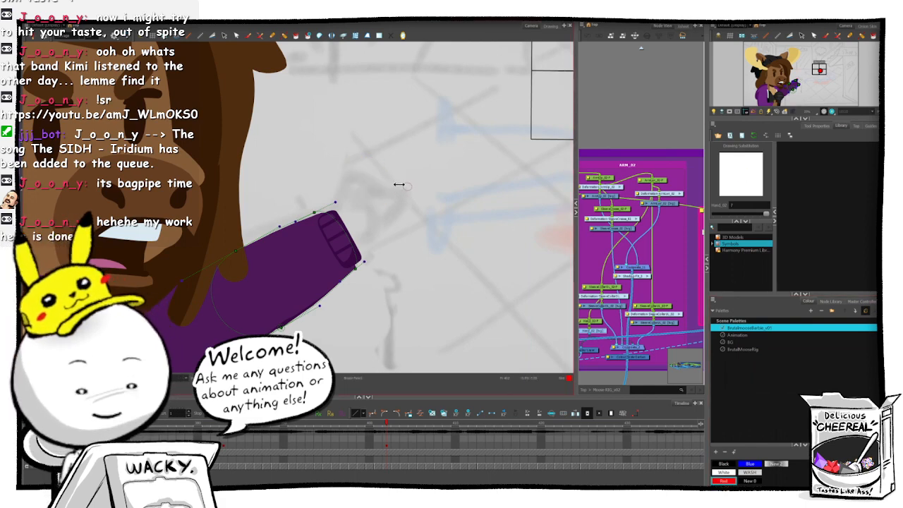
{"action": "key", "text": "o"}
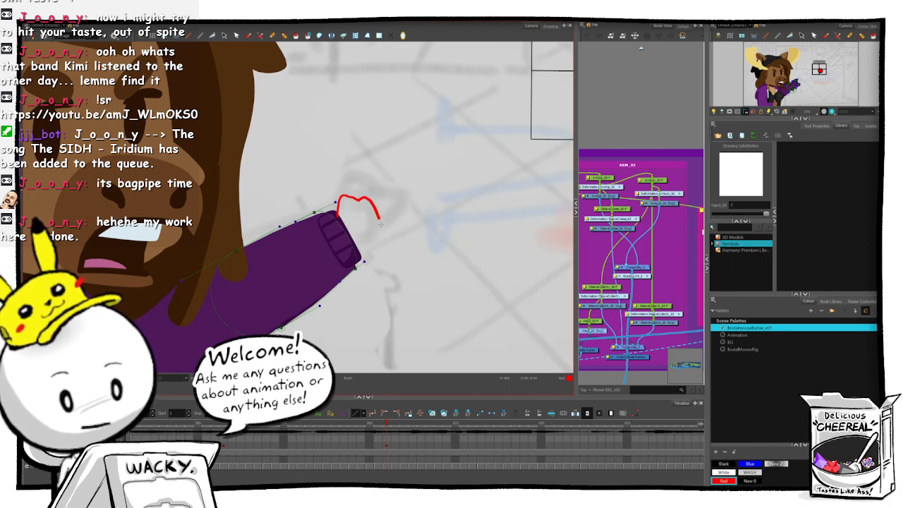
{"action": "left_click_drag", "start_coordinate": [356, 251], "coordinate": [338, 220]}
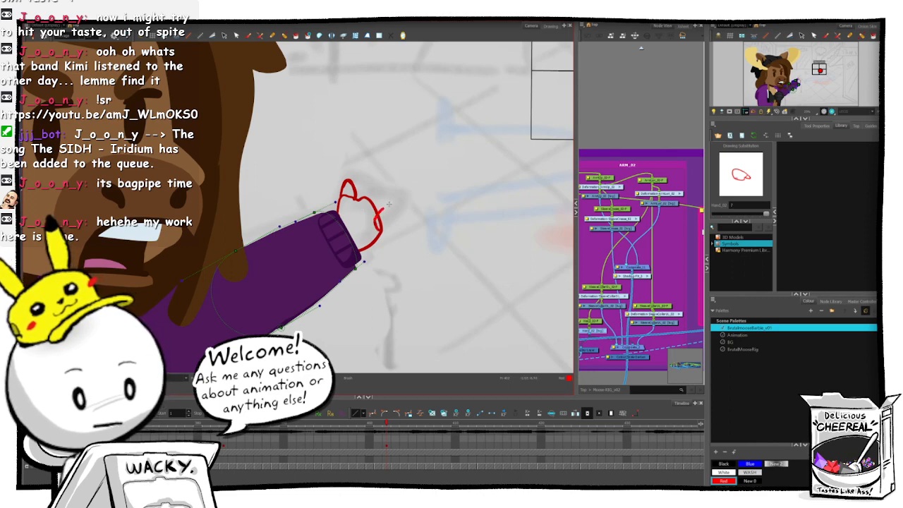
- Sketch the outstretched fingers of the open hand in red along the outer edge of the palm
{"action": "left_click_drag", "start_coordinate": [396, 203], "coordinate": [383, 230]}
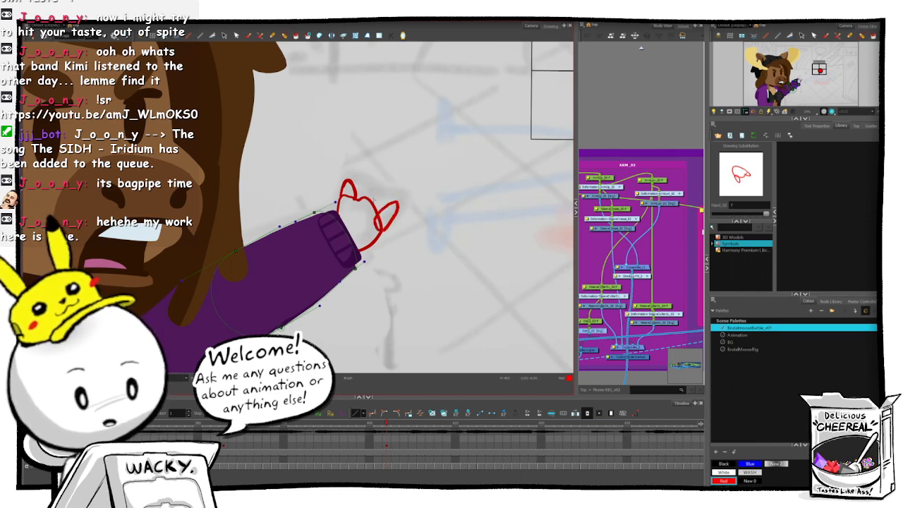
{"action": "left_click_drag", "start_coordinate": [399, 188], "coordinate": [393, 182]}
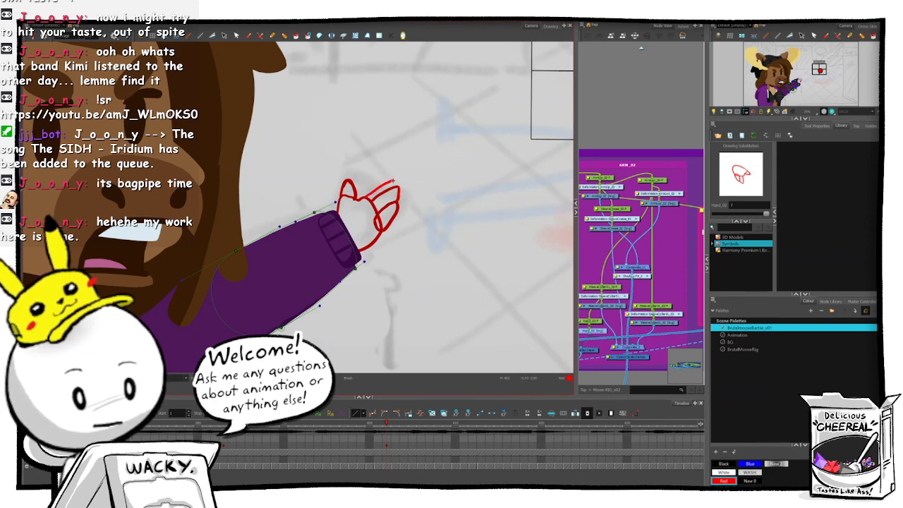
{"action": "scroll", "coordinate": [446, 160], "scroll_direction": "down", "scroll_amount": 5}
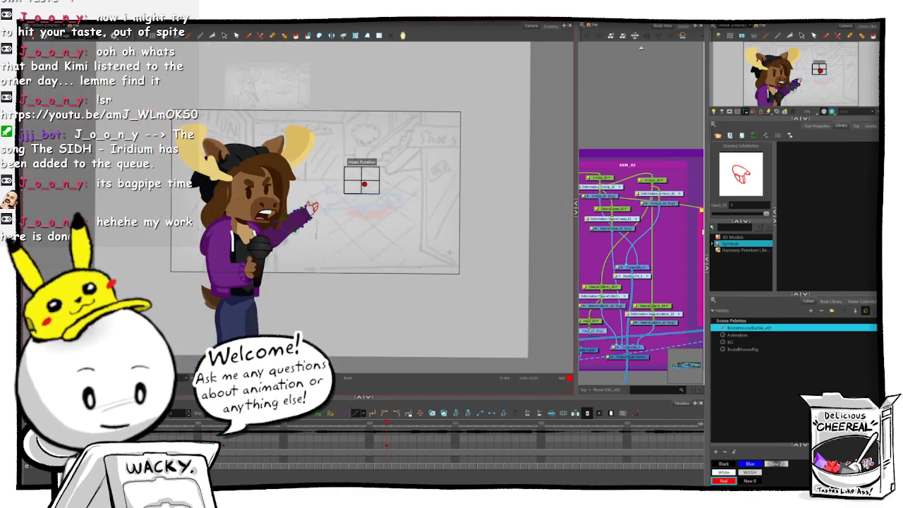
{"action": "scroll", "coordinate": [450, 252], "scroll_direction": "up", "scroll_amount": 6}
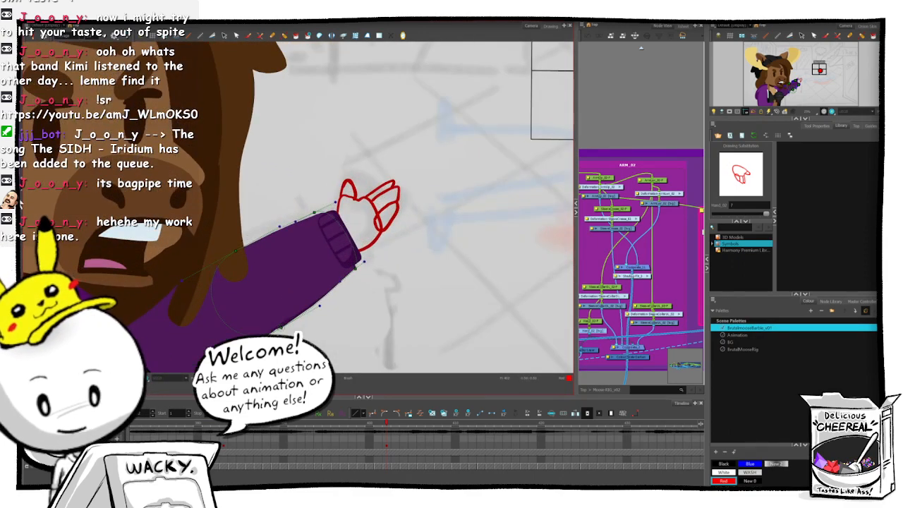
- Adjust the far forearm's deformation curve at the lower wrist point so the sleeve edge meets the cuff
{"action": "key", "text": "shift+t"}
{"action": "left_click", "coordinate": [634, 114]}
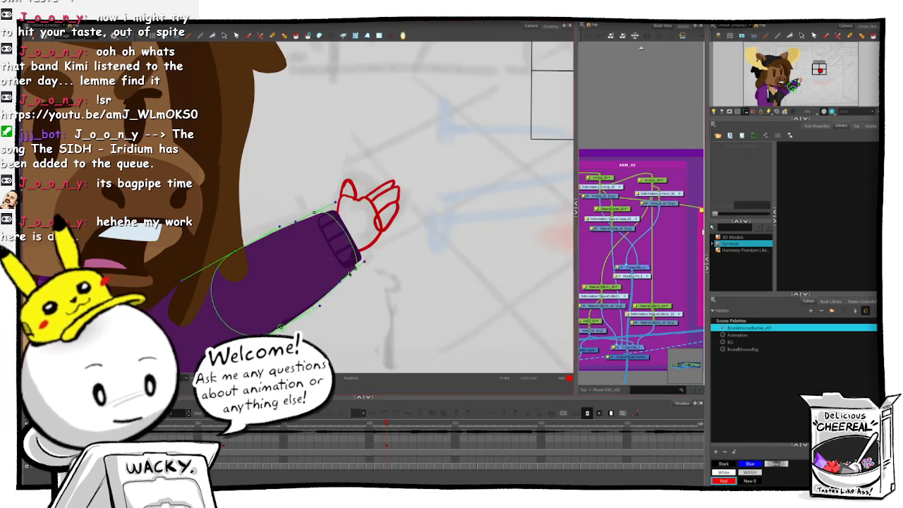
{"action": "left_click_drag", "start_coordinate": [355, 268], "coordinate": [339, 282]}
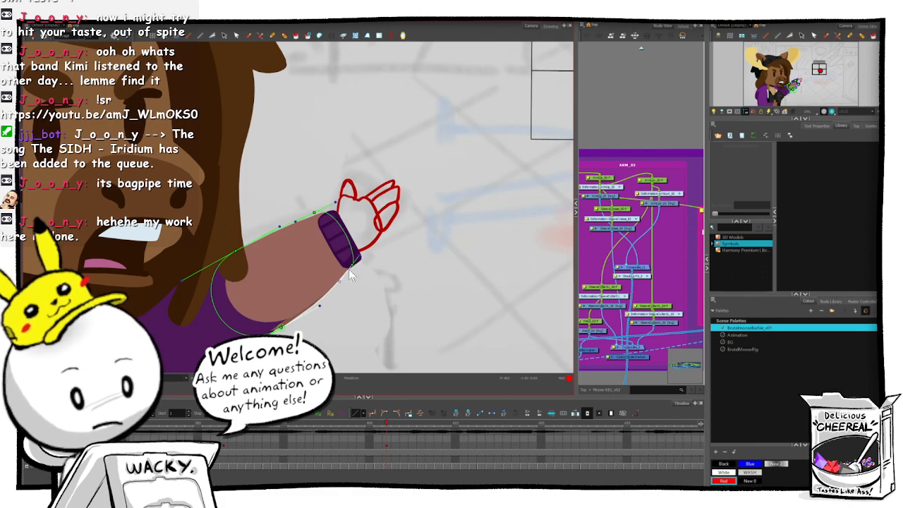
{"action": "scroll", "coordinate": [374, 244], "scroll_direction": "down", "scroll_amount": 5}
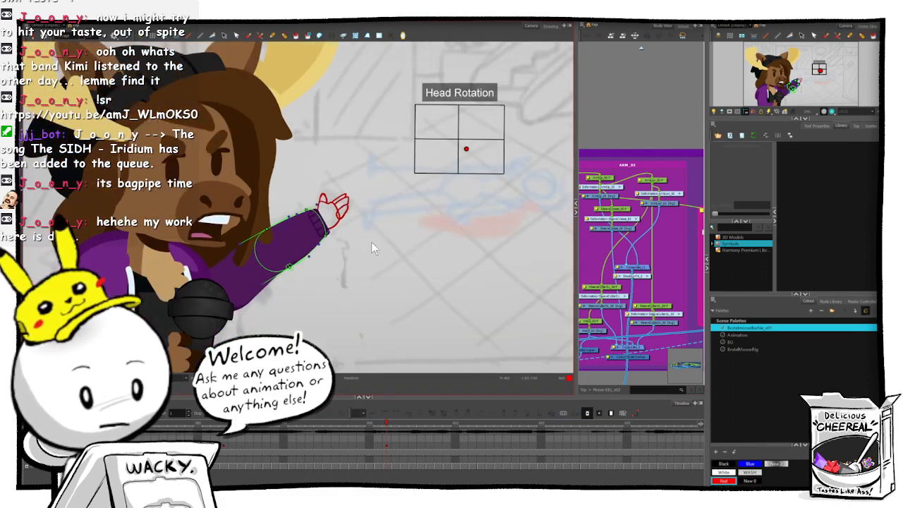
{"action": "scroll", "coordinate": [371, 244], "scroll_direction": "down", "scroll_amount": 3}
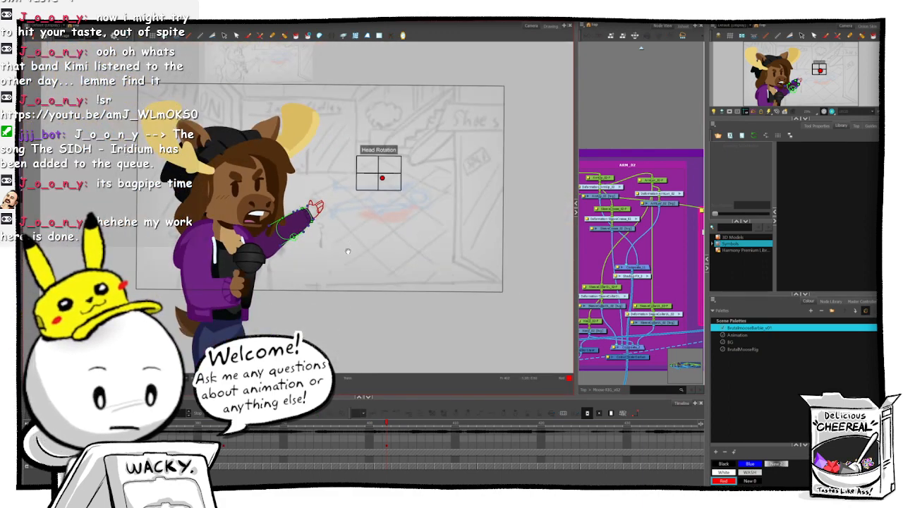
- Show the far upper arm's deformer and reshape its curve, shifting the lower shoulder-end point inward and adjusting the upper edge
{"action": "left_click_drag", "start_coordinate": [378, 240], "coordinate": [436, 205]}
{"action": "scroll", "coordinate": [384, 236], "scroll_direction": "up", "scroll_amount": 2}
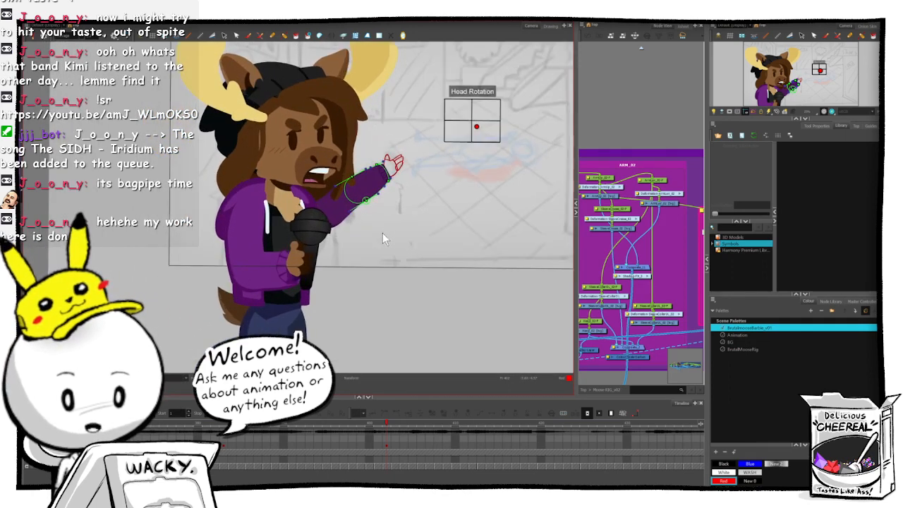
{"action": "scroll", "coordinate": [380, 237], "scroll_direction": "up", "scroll_amount": 2}
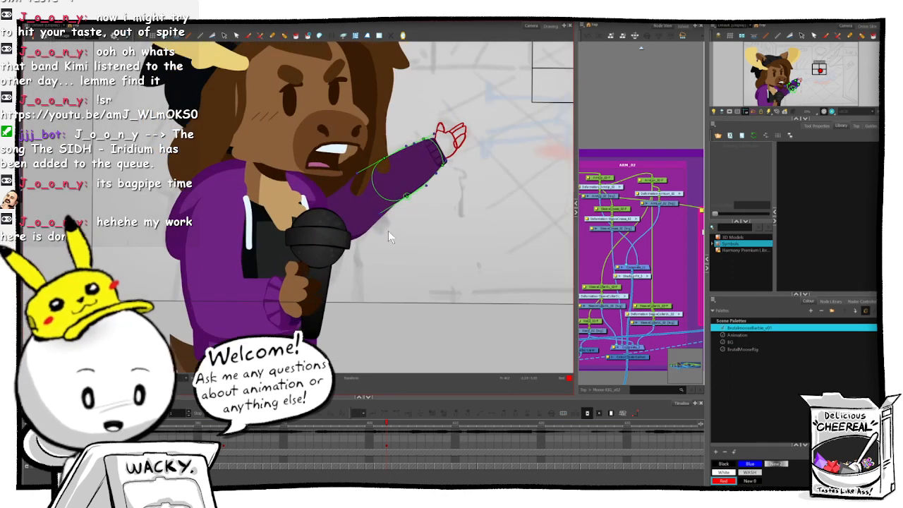
{"action": "scroll", "coordinate": [388, 231], "scroll_direction": "up", "scroll_amount": 2}
{"action": "left_click_drag", "start_coordinate": [376, 225], "coordinate": [308, 274]}
{"action": "left_click", "coordinate": [310, 268]}
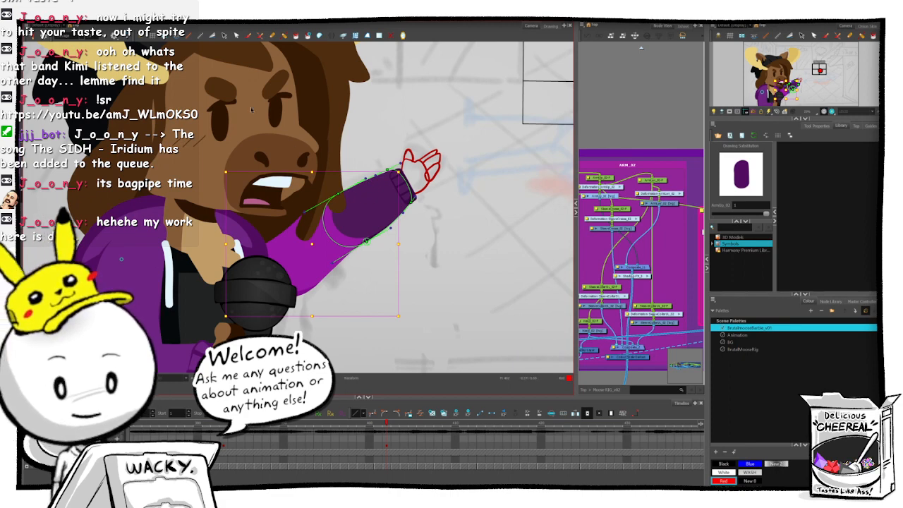
{"action": "left_click", "coordinate": [220, 24]}
{"action": "left_click", "coordinate": [634, 94]}
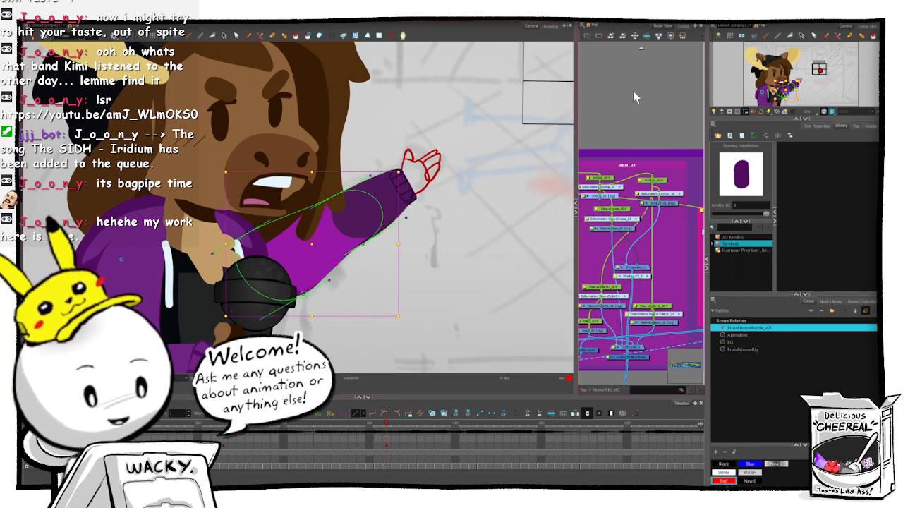
{"action": "left_click", "coordinate": [301, 295]}
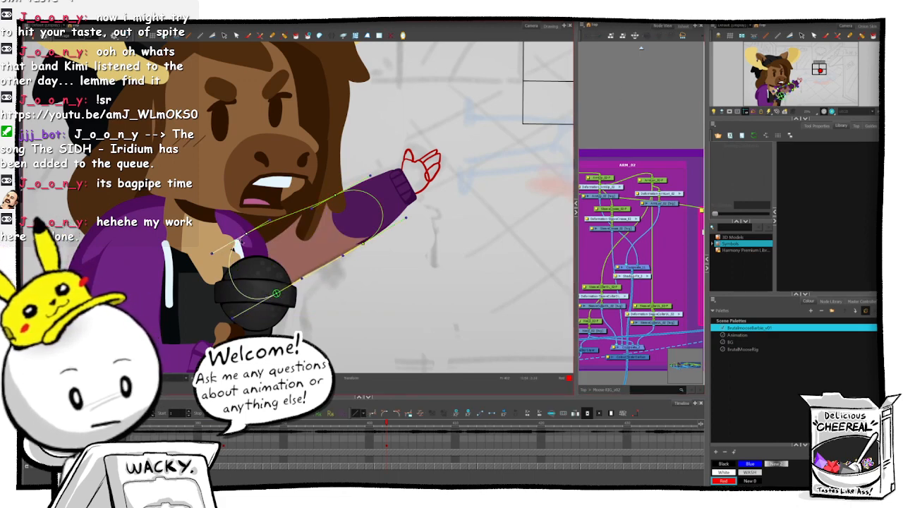
{"action": "left_click_drag", "start_coordinate": [241, 242], "coordinate": [273, 229]}
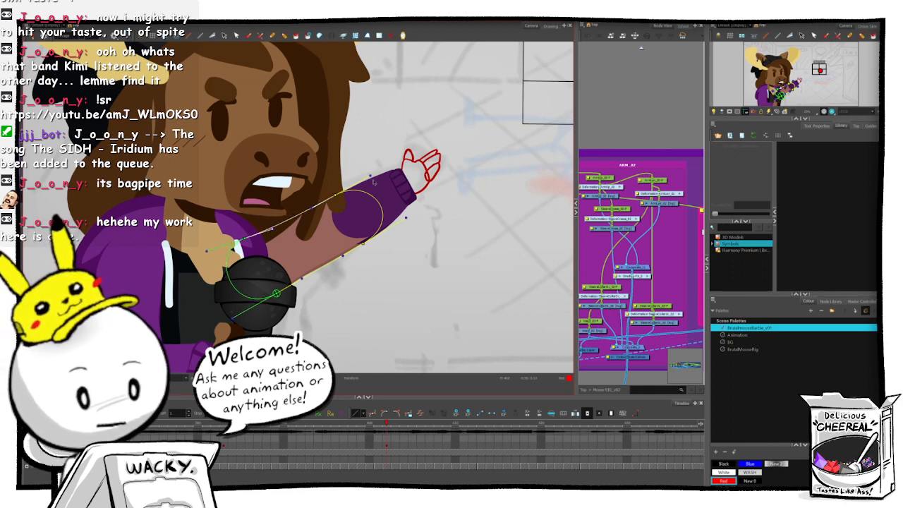
{"action": "left_click_drag", "start_coordinate": [311, 206], "coordinate": [310, 202]}
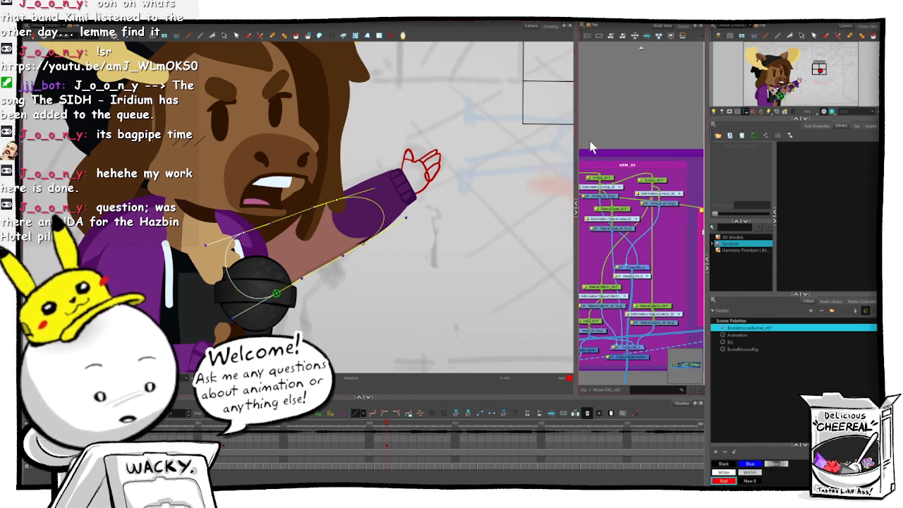
- Show the far forearm's deformer, move its upper elbow point back towards the shoulder, and nudge the upper wrist point
{"action": "left_click", "coordinate": [382, 204]}
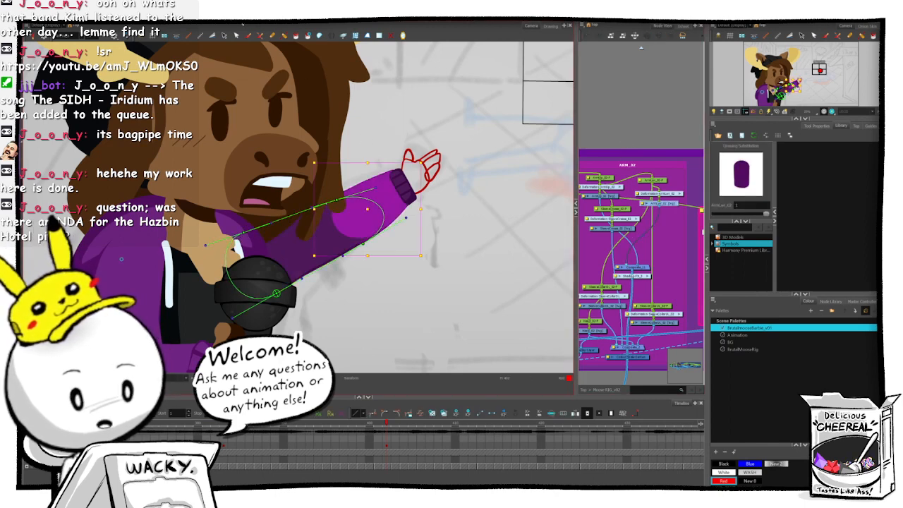
{"action": "left_click", "coordinate": [342, 199]}
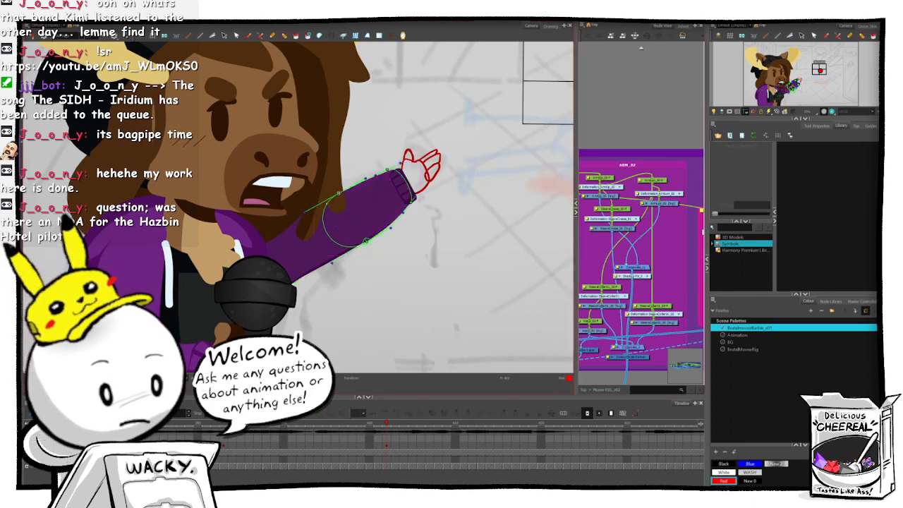
{"action": "left_click_drag", "start_coordinate": [342, 199], "coordinate": [326, 206]}
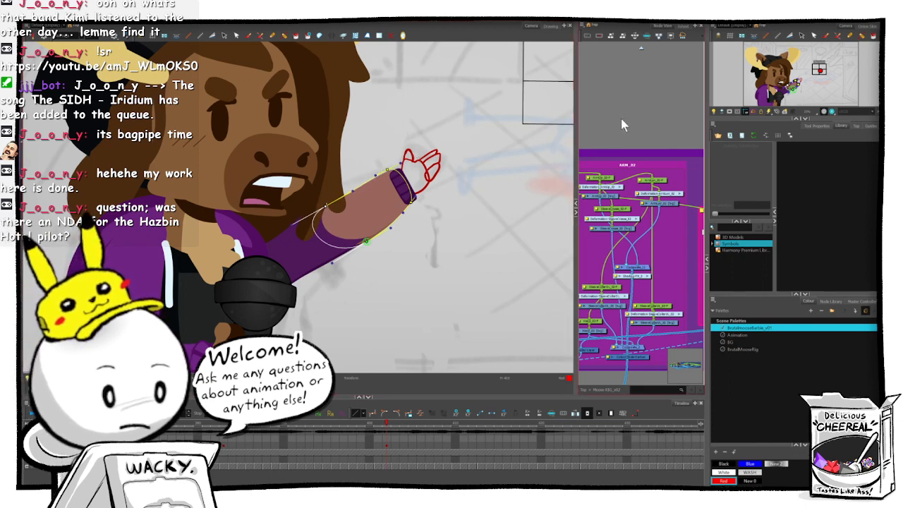
{"action": "left_click", "coordinate": [389, 170]}
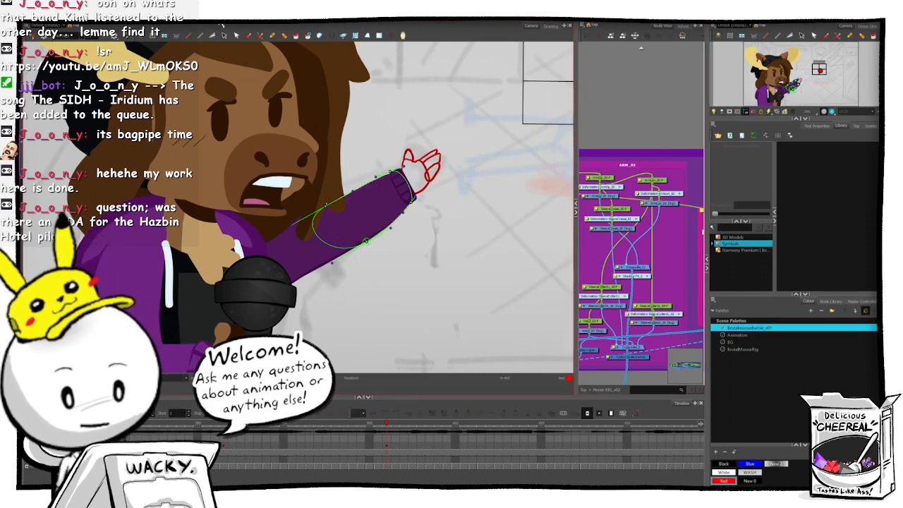
{"action": "key", "text": "Escape"}
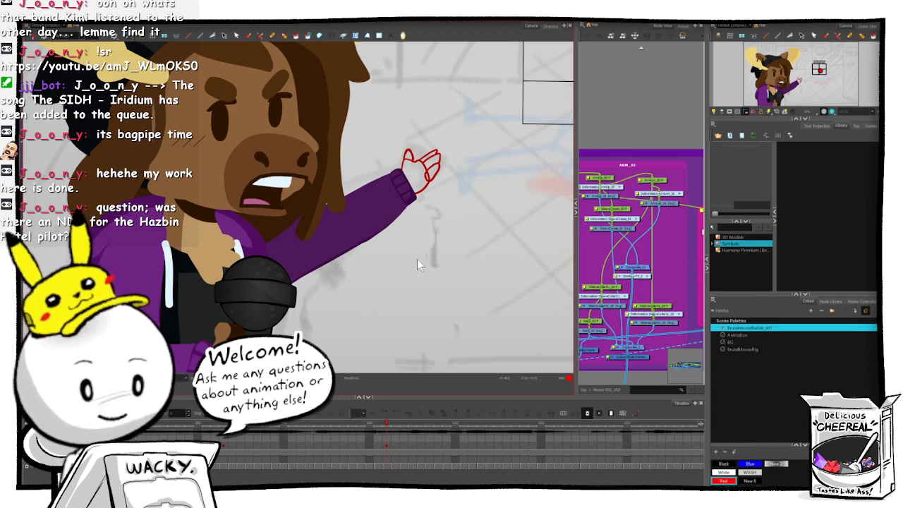
- Move the lower elbow point of the far forearm's deformer slightly towards the shoulder to smooth the underside, and hide the controls
{"action": "left_click_drag", "start_coordinate": [420, 217], "coordinate": [382, 230]}
{"action": "left_click", "coordinate": [337, 222]}
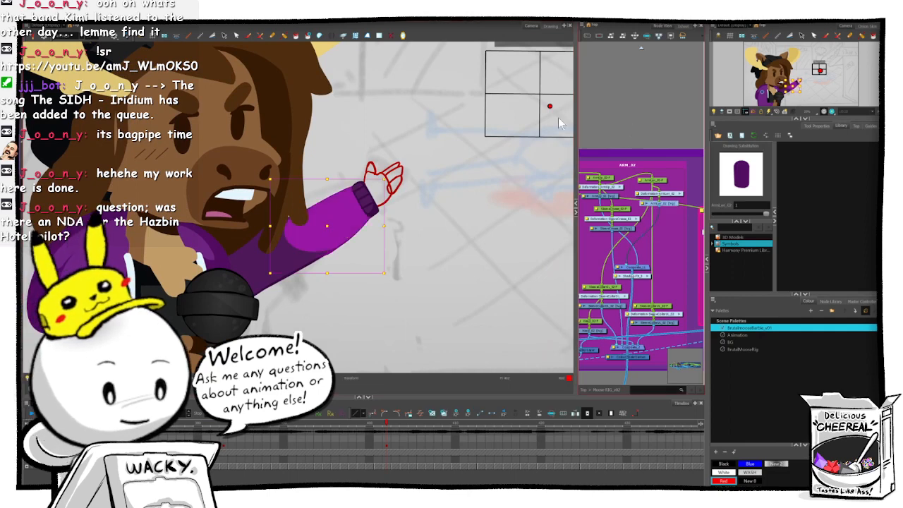
{"action": "left_click", "coordinate": [222, 24]}
{"action": "left_click", "coordinate": [639, 99]}
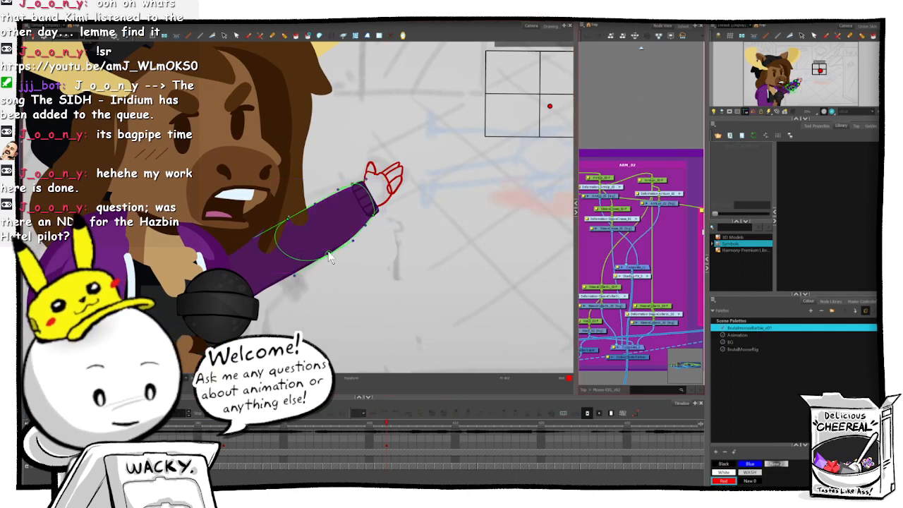
{"action": "key", "text": "1"}
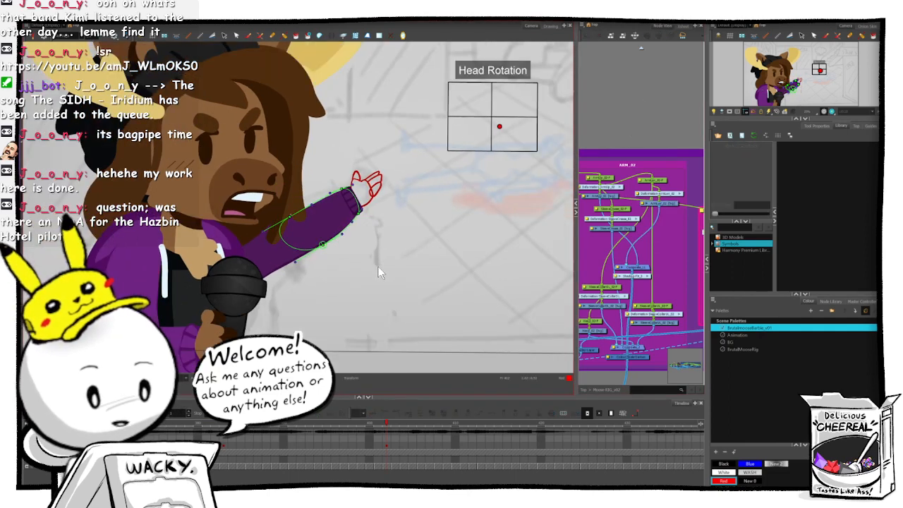
{"action": "key", "text": "2"}
{"action": "key", "text": "2"}
{"action": "key", "text": "2"}
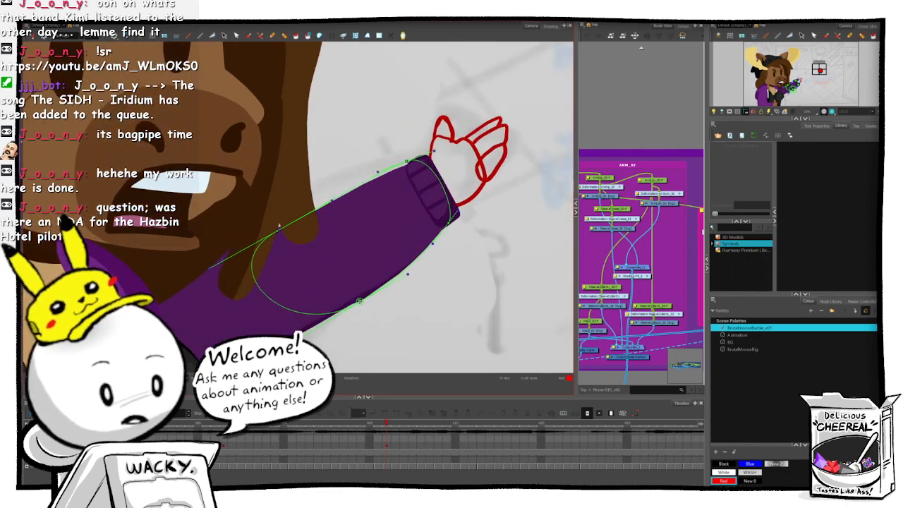
{"action": "left_click", "coordinate": [357, 303]}
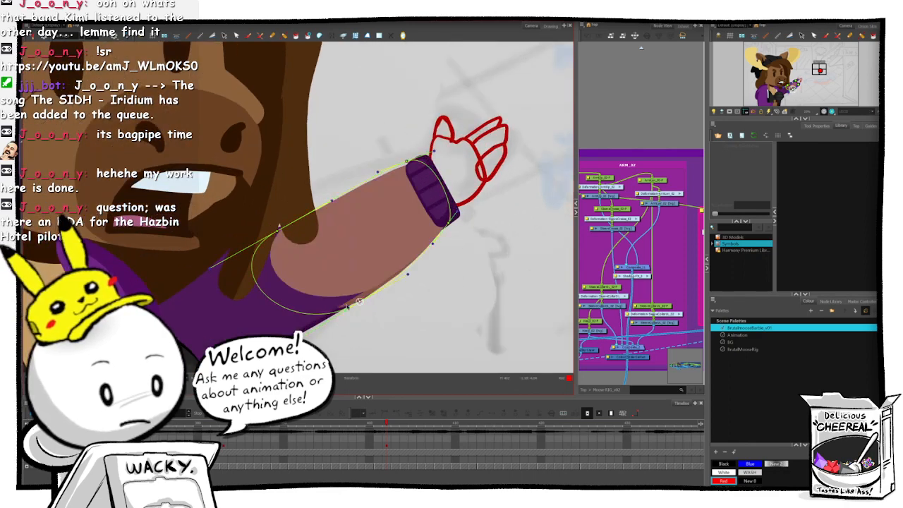
{"action": "left_click_drag", "start_coordinate": [350, 303], "coordinate": [348, 306]}
{"action": "left_click", "coordinate": [640, 116]}
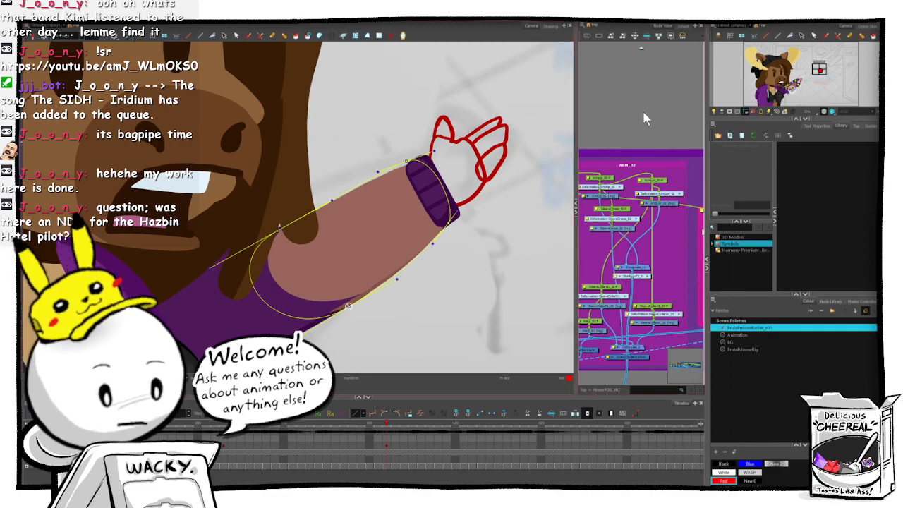
{"action": "key", "text": "shift+c"}
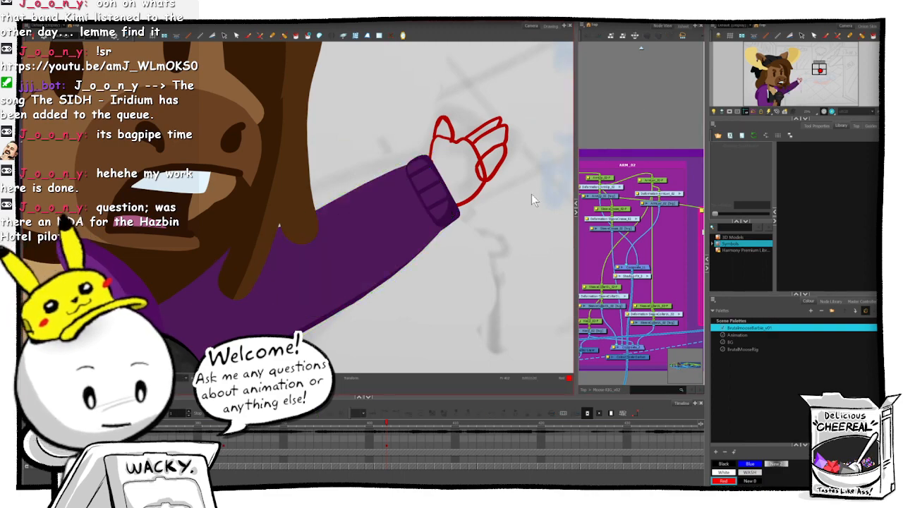
- Show the far forearm's deformer, nudge its lower elbow point towards the shoulder, and raise that point's wrist-side handle
{"action": "key", "text": "1"}
{"action": "key", "text": "1"}
{"action": "key", "text": "1"}
{"action": "key", "text": "1"}
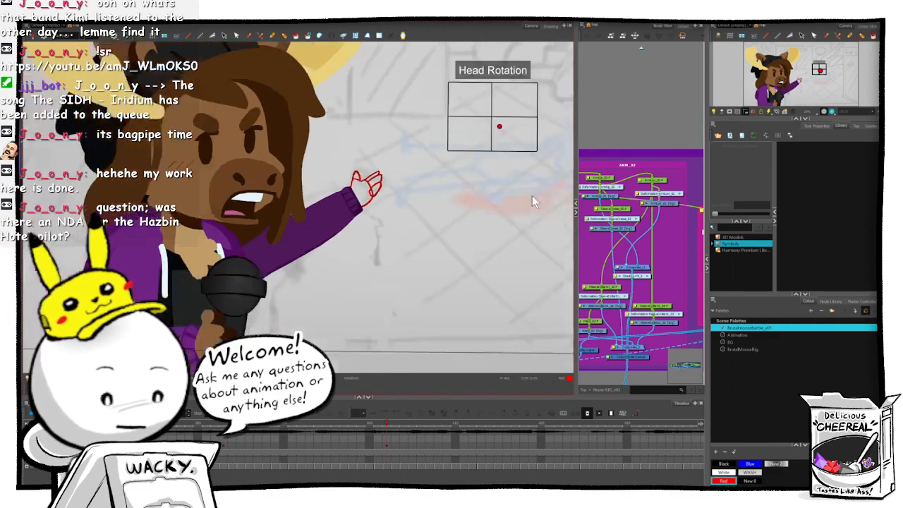
{"action": "key", "text": "2"}
{"action": "key", "text": "2"}
{"action": "key", "text": "2"}
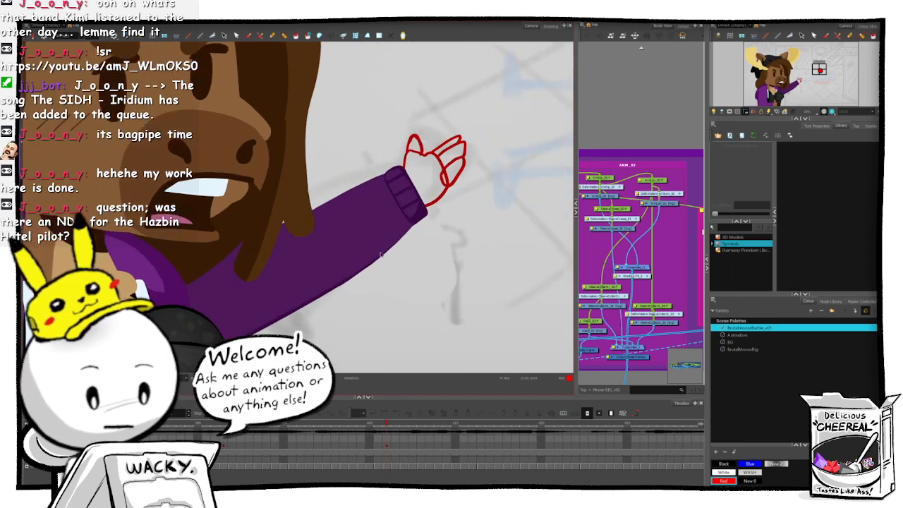
{"action": "left_click", "coordinate": [380, 254]}
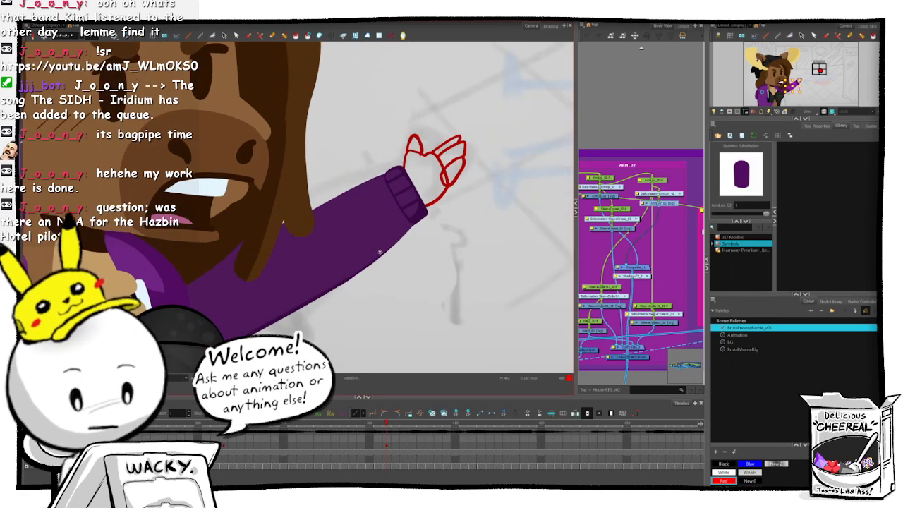
{"action": "left_click", "coordinate": [220, 16]}
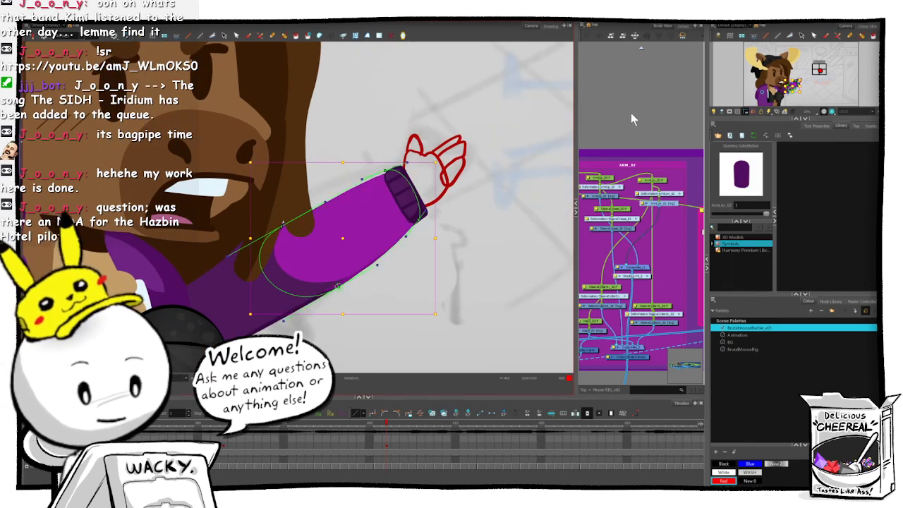
{"action": "left_click", "coordinate": [631, 113]}
{"action": "left_click_drag", "start_coordinate": [339, 286], "coordinate": [335, 285]}
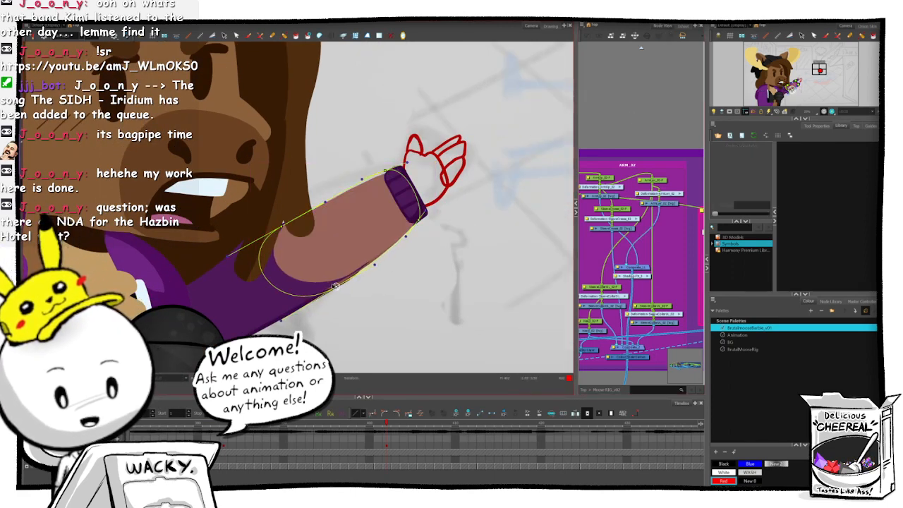
{"action": "left_click_drag", "start_coordinate": [375, 265], "coordinate": [373, 259]}
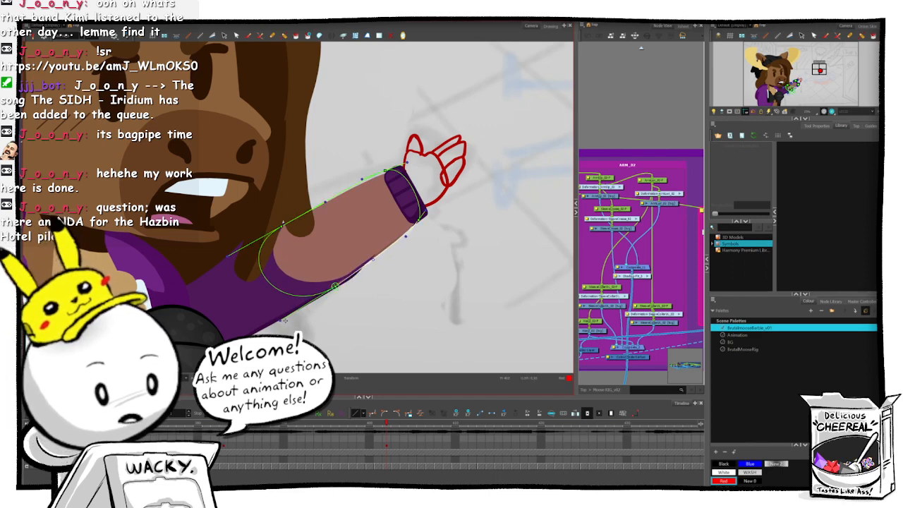
- Shorten the shoulder-side handle of the far forearm deformer's lower elbow point to refine the underside curve
{"action": "left_click", "coordinate": [634, 116]}
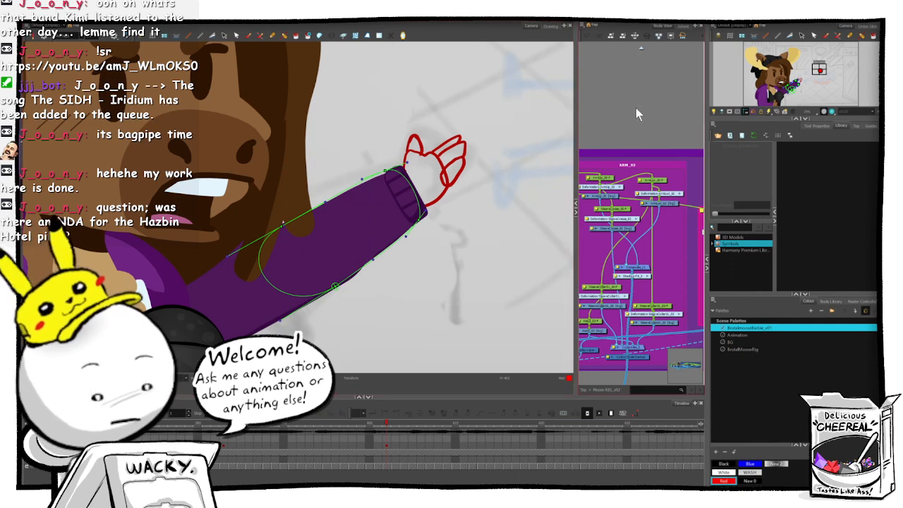
{"action": "left_click_drag", "start_coordinate": [281, 322], "coordinate": [293, 322]}
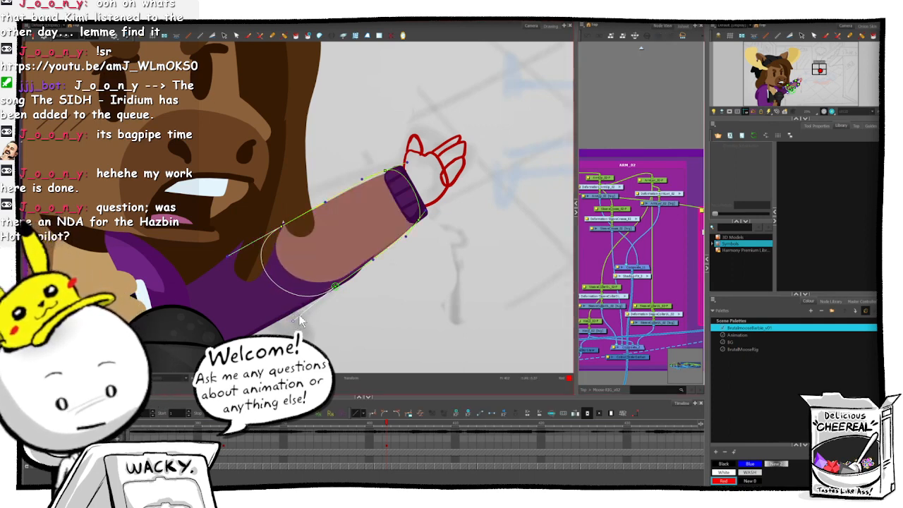
{"action": "left_click", "coordinate": [623, 113]}
- Show the far upper arm's deformer and nudge its lower elbow-end point slightly towards the shoulder
{"action": "left_click", "coordinate": [332, 230]}
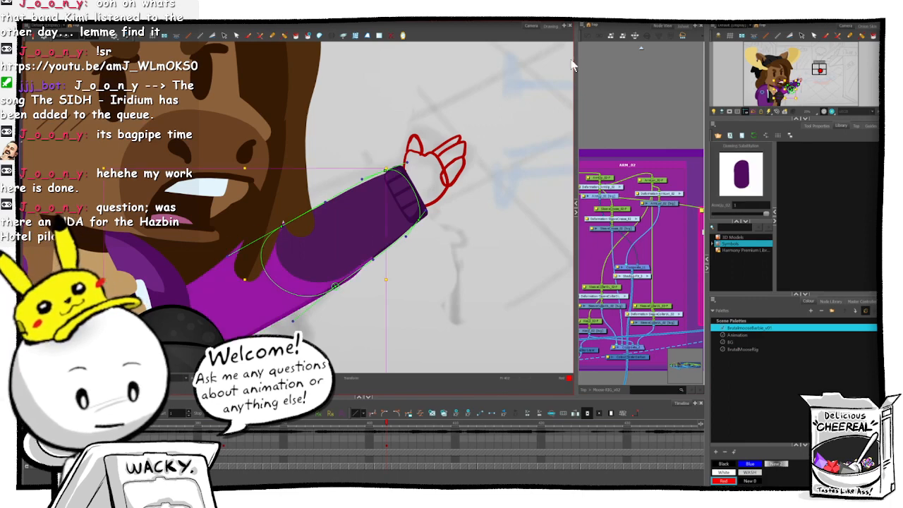
{"action": "left_click", "coordinate": [613, 95]}
{"action": "left_click", "coordinate": [342, 285]}
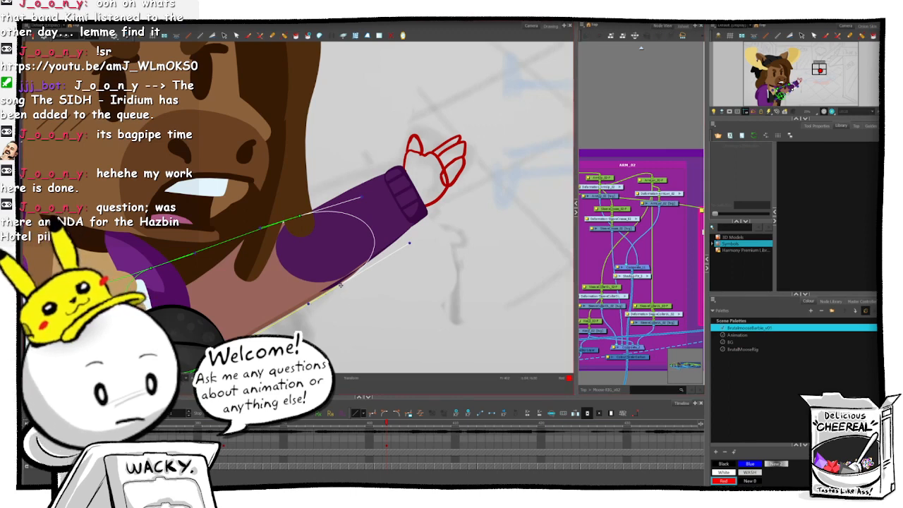
{"action": "left_click_drag", "start_coordinate": [340, 284], "coordinate": [338, 286]}
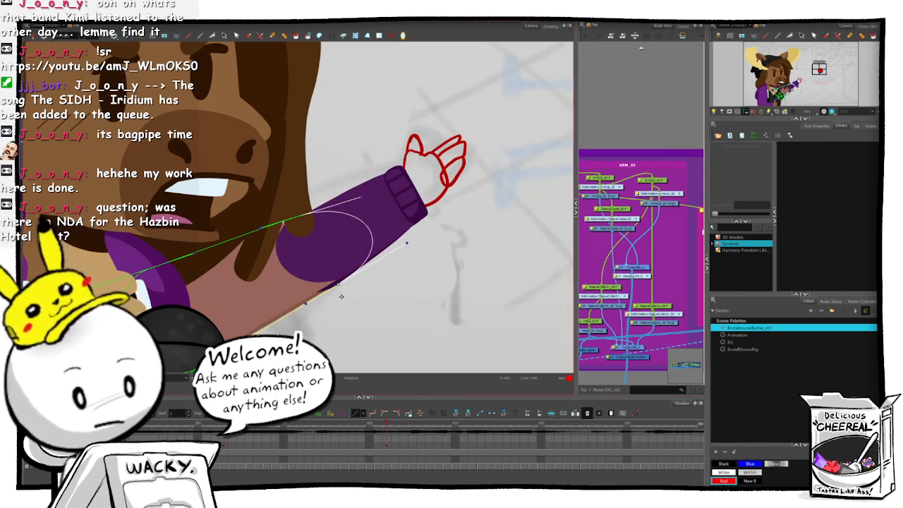
- Lower the upper arm deformer's bottom shoulder-end point behind the microphone and hide the deformation controls
{"action": "left_click_drag", "start_coordinate": [248, 348], "coordinate": [277, 280]}
{"action": "left_click_drag", "start_coordinate": [236, 310], "coordinate": [233, 319]}
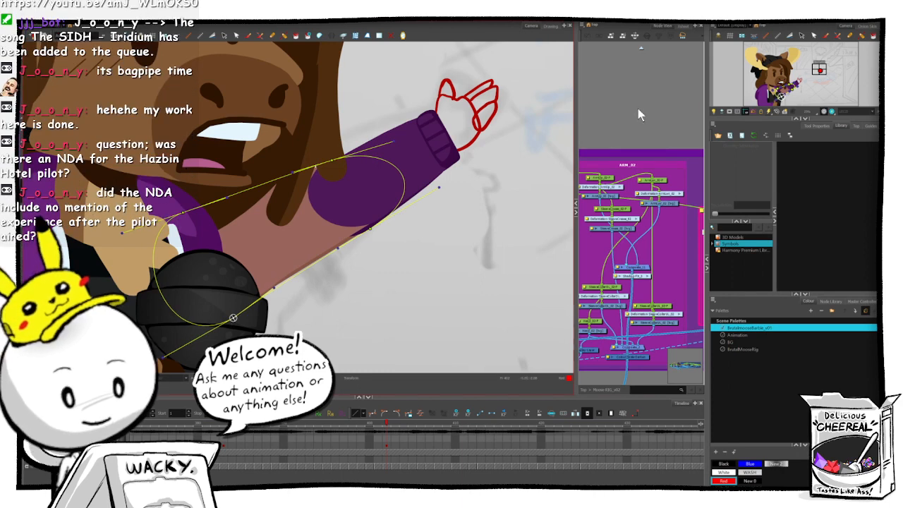
{"action": "left_click", "coordinate": [534, 123]}
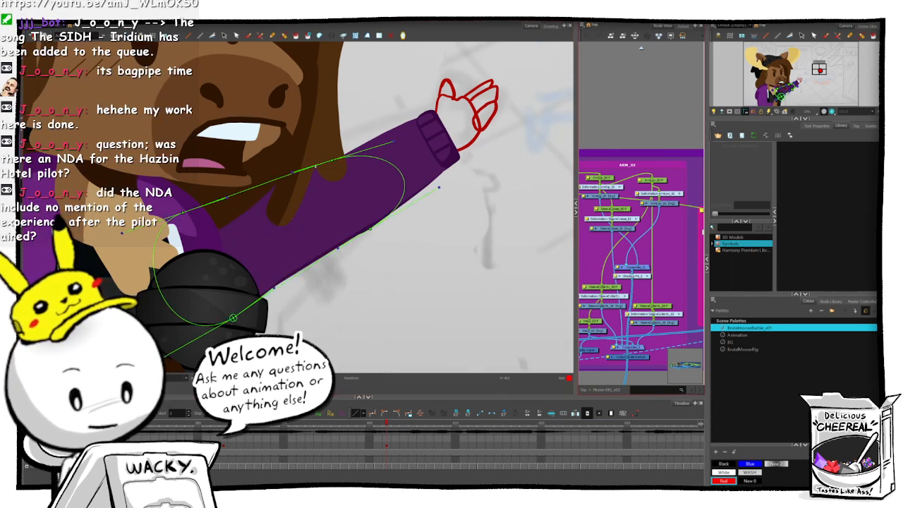
{"action": "key", "text": "shift+c"}
- Select the whole far arm through its parent and rotate it slightly upward with the hand, then deselect it
{"action": "key", "text": "1"}
{"action": "key", "text": "1"}
{"action": "key", "text": "1"}
{"action": "key", "text": "1"}
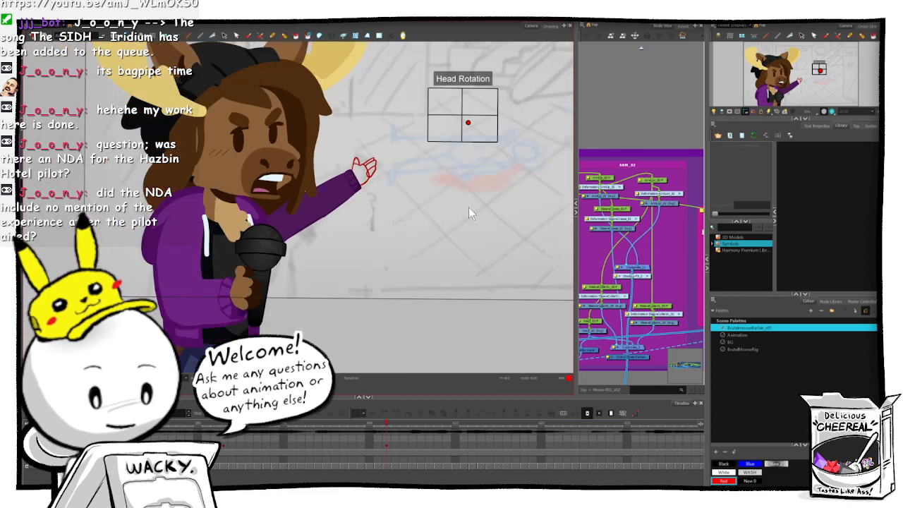
{"action": "key", "text": "1"}
{"action": "key", "text": "1"}
{"action": "key", "text": "1"}
{"action": "key", "text": "1"}
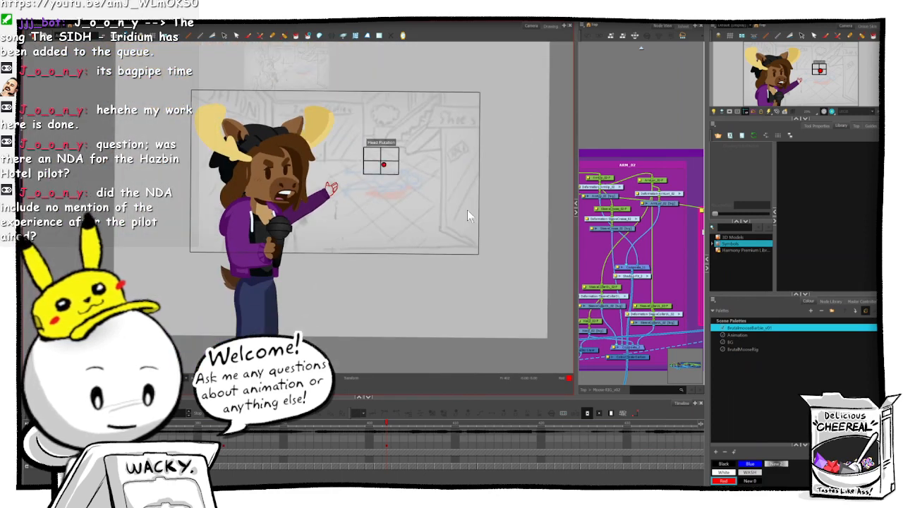
{"action": "key", "text": "2"}
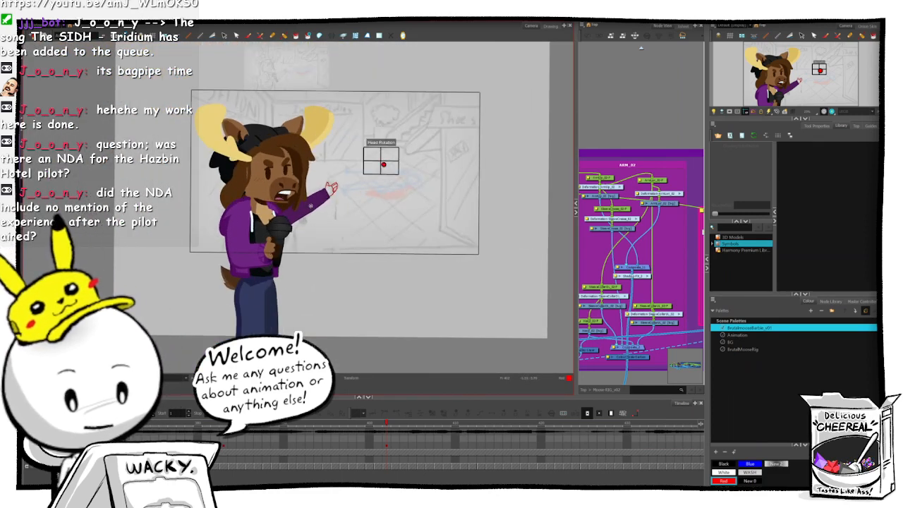
{"action": "left_click", "coordinate": [311, 206]}
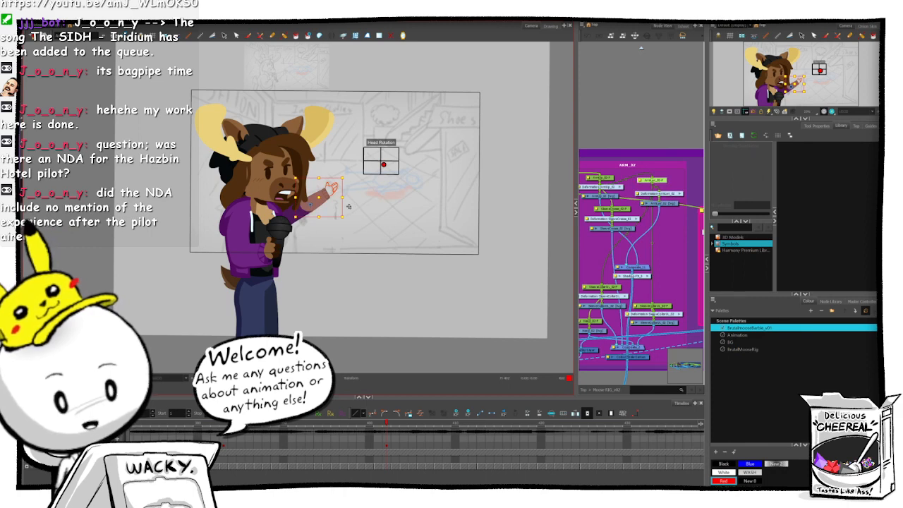
{"action": "key", "text": "b"}
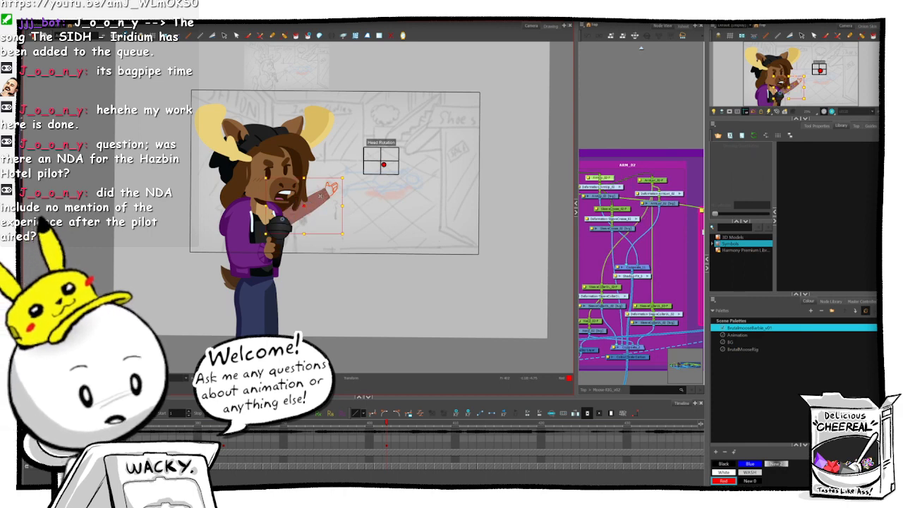
{"action": "left_click_drag", "start_coordinate": [319, 197], "coordinate": [319, 192]}
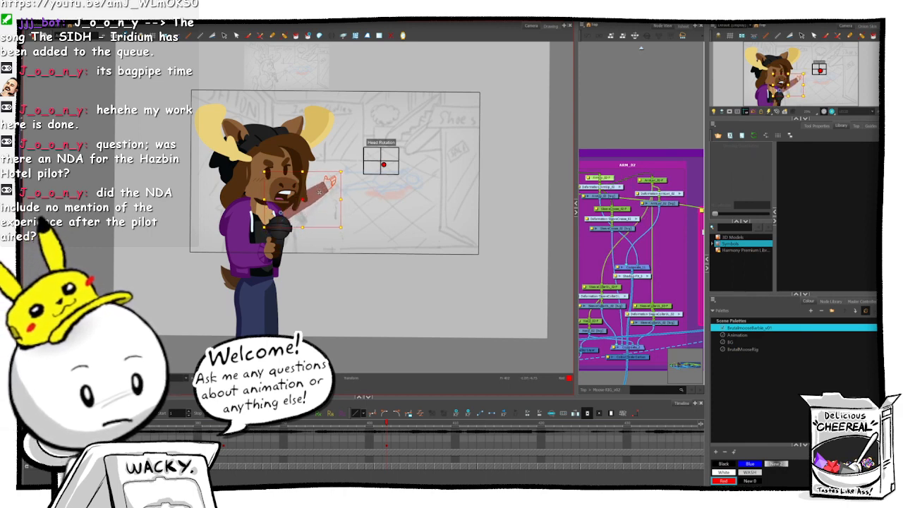
{"action": "left_click", "coordinate": [626, 118]}
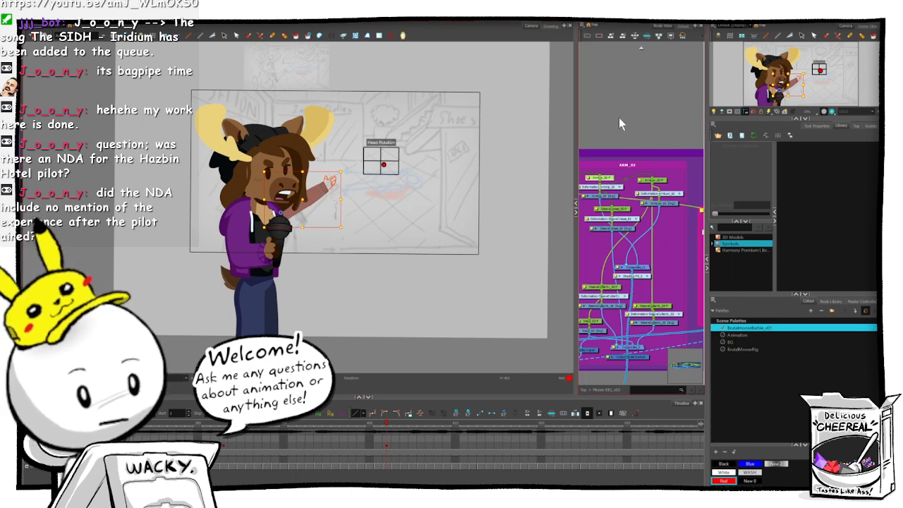
{"action": "left_click", "coordinate": [618, 115]}
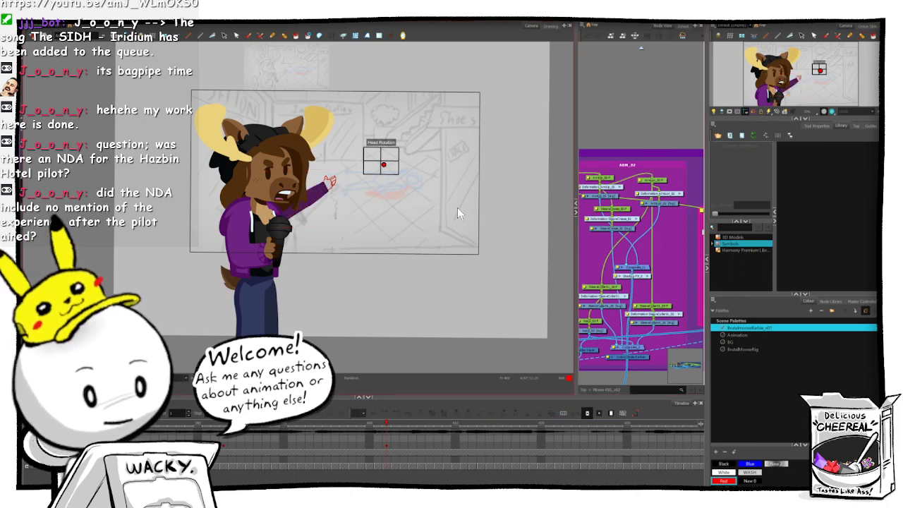
- Mirror the camera view to check the character's pose in reverse
{"action": "key", "text": "1"}
{"action": "key", "text": "1"}
{"action": "key", "text": "1"}
{"action": "key", "text": "2"}
{"action": "key", "text": "2"}
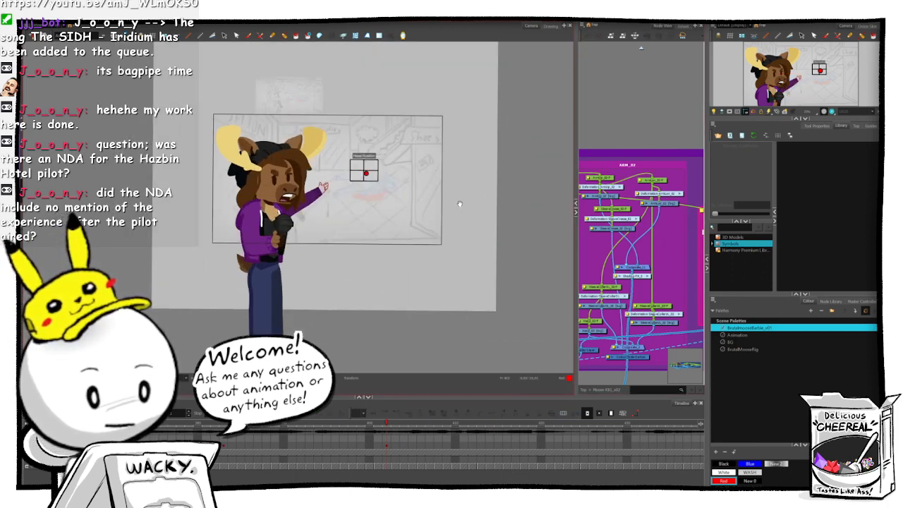
{"action": "key", "text": "4"}
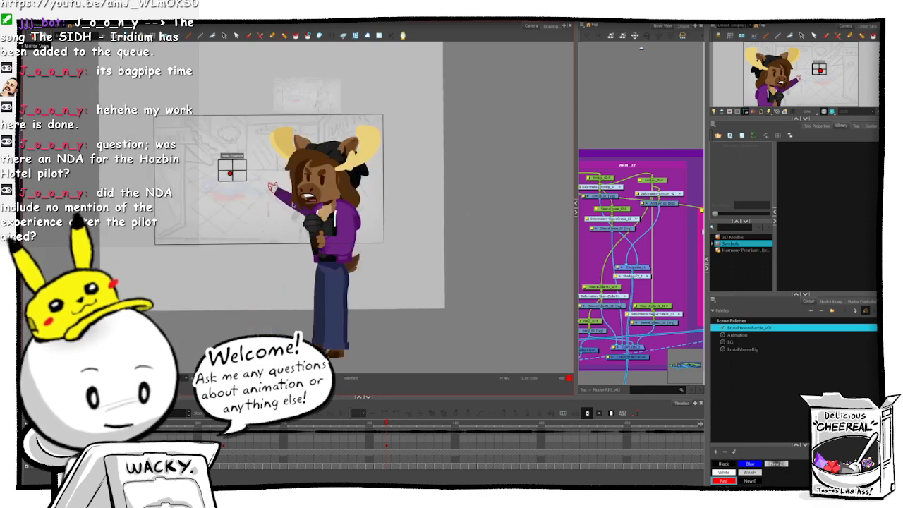
- Show the far upper arm's deformer, pull its lower shoulder-end point further down behind the microphone, and hide the controls
{"action": "left_click", "coordinate": [291, 202]}
{"action": "key", "text": "2"}
{"action": "key", "text": "2"}
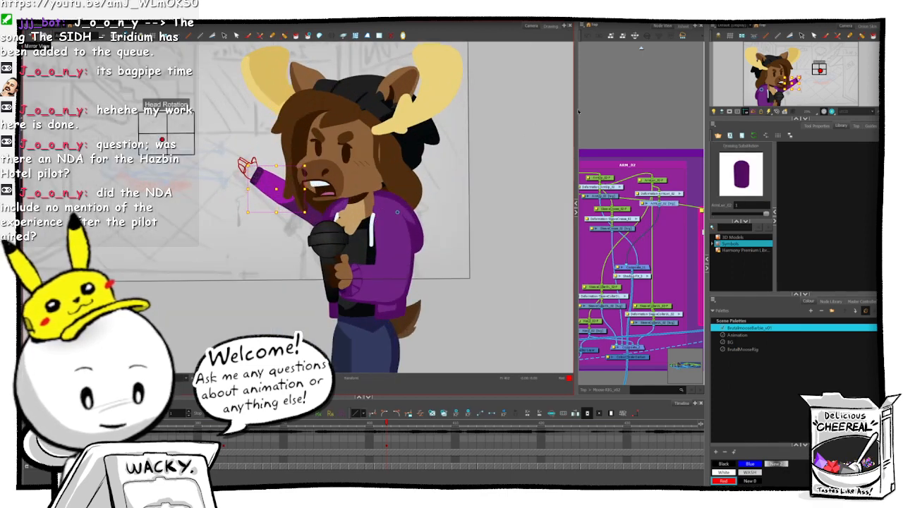
{"action": "key", "text": "2"}
{"action": "key", "text": "2"}
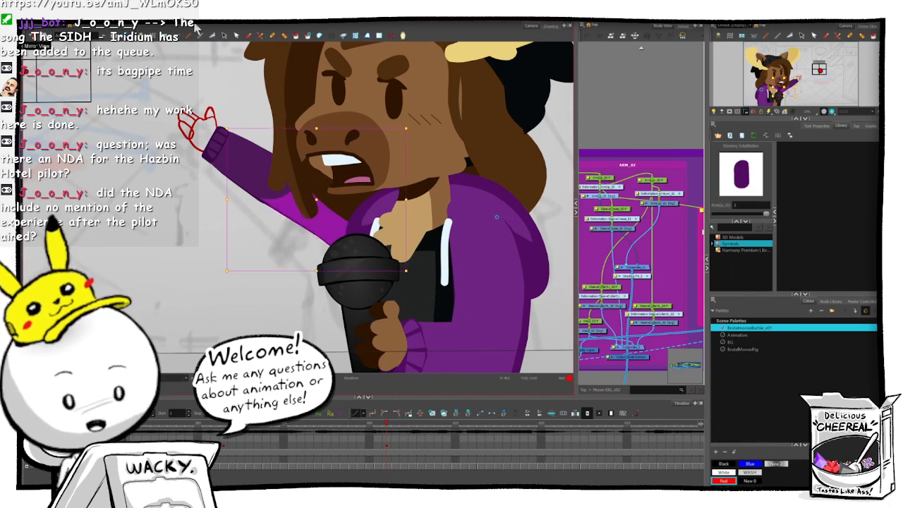
{"action": "left_click", "coordinate": [213, 26]}
{"action": "left_click", "coordinate": [587, 118]}
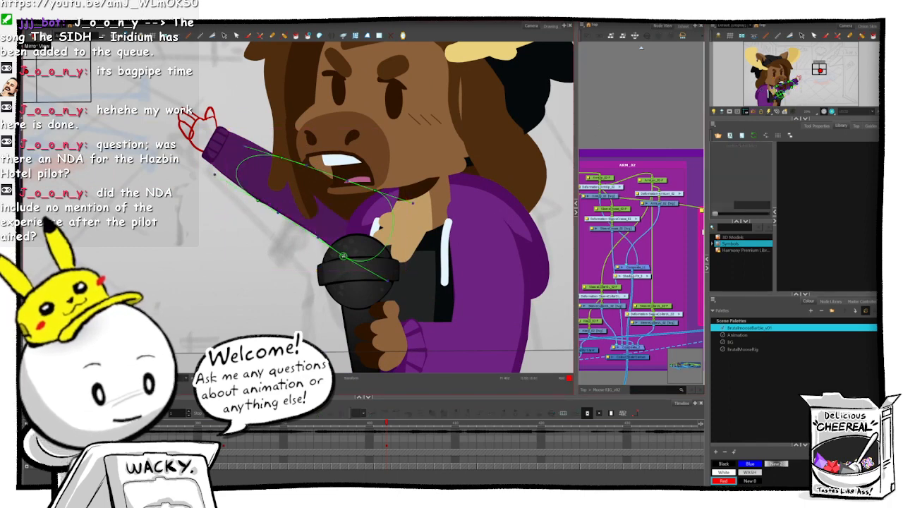
{"action": "left_click_drag", "start_coordinate": [343, 256], "coordinate": [348, 285]}
{"action": "left_click", "coordinate": [621, 92]}
{"action": "left_click", "coordinate": [221, 27]}
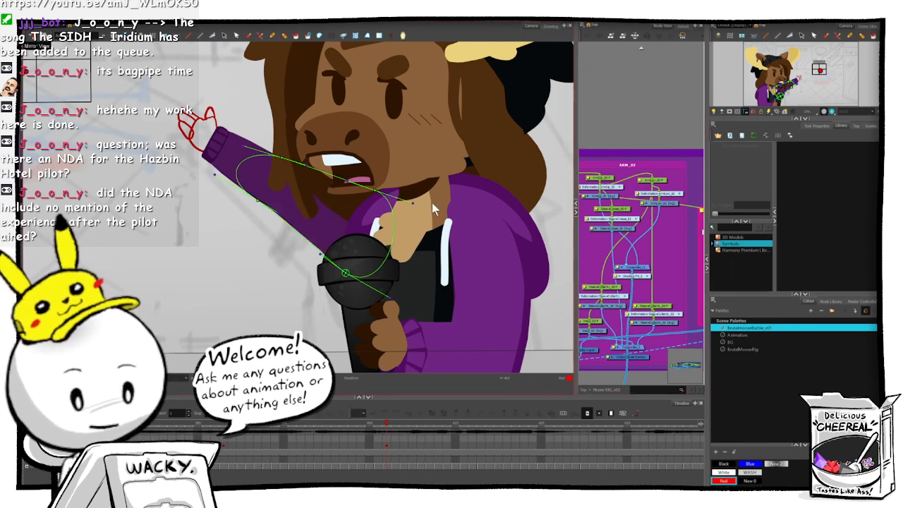
- Show the far forearm's deformer, nudge its upper wrist-end point slightly inward along the cuff, and deselect it
{"action": "scroll", "coordinate": [432, 209], "scroll_direction": "down", "scroll_amount": 5}
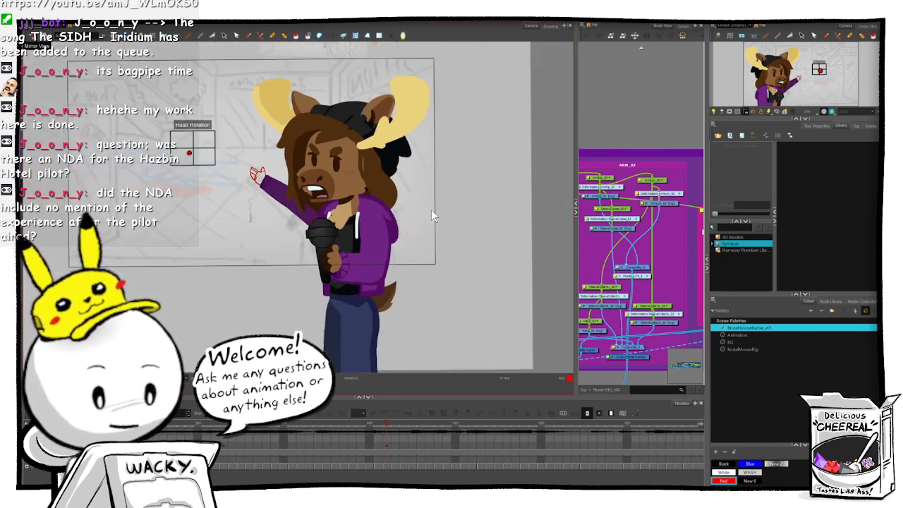
{"action": "scroll", "coordinate": [431, 210], "scroll_direction": "down", "scroll_amount": 4}
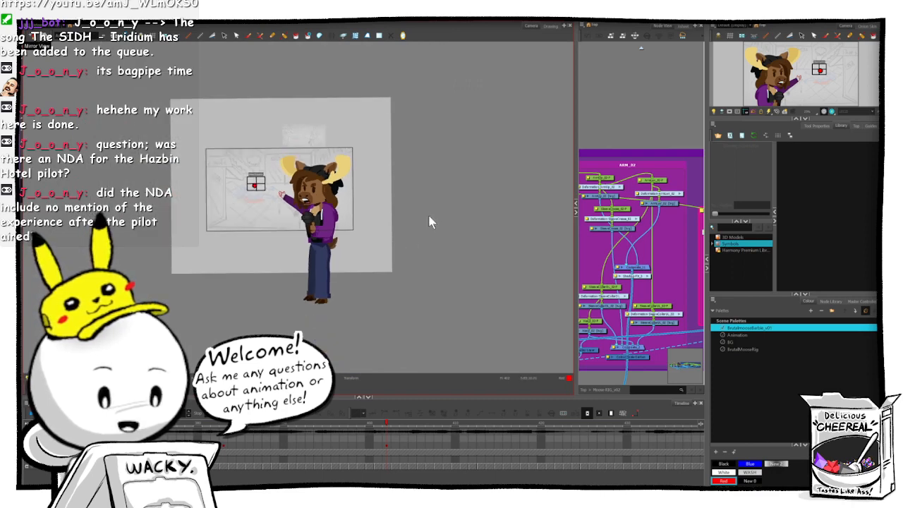
{"action": "scroll", "coordinate": [428, 215], "scroll_direction": "up", "scroll_amount": 5}
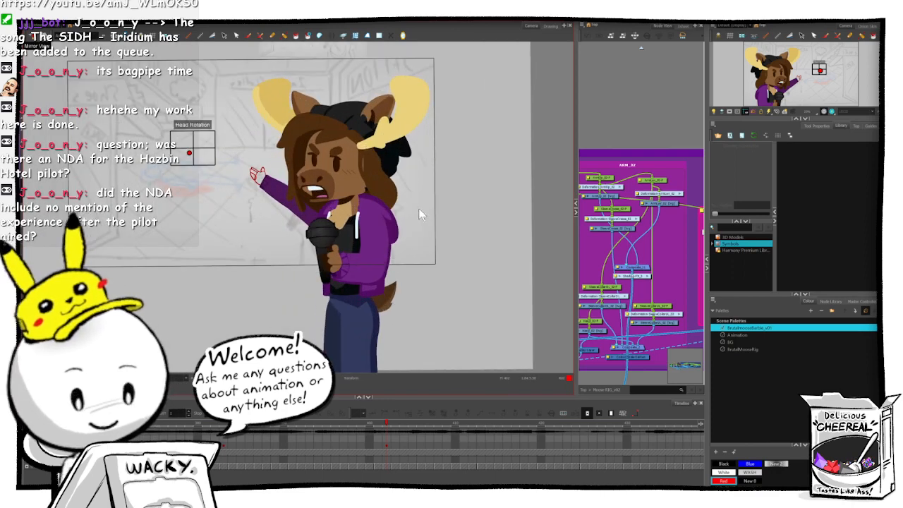
{"action": "scroll", "coordinate": [420, 214], "scroll_direction": "up", "scroll_amount": 5}
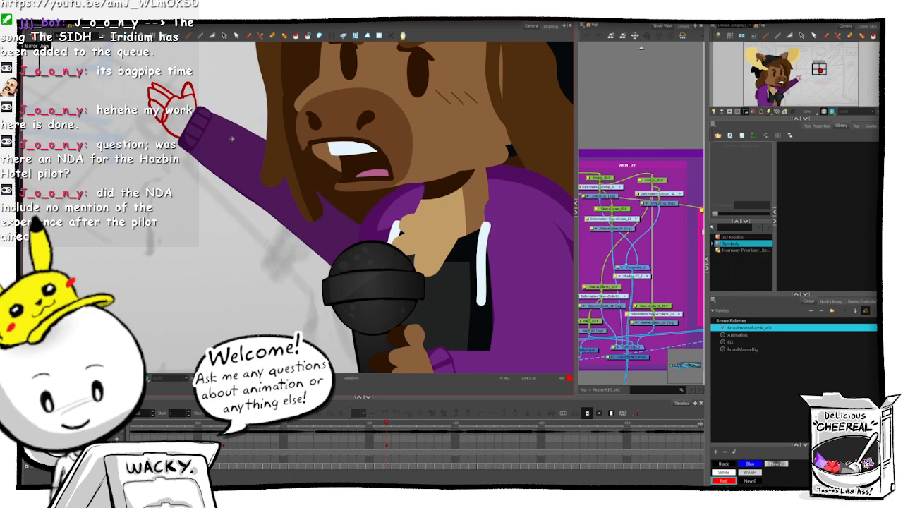
{"action": "scroll", "coordinate": [232, 138], "scroll_direction": "up", "scroll_amount": 1}
{"action": "left_click", "coordinate": [231, 122]}
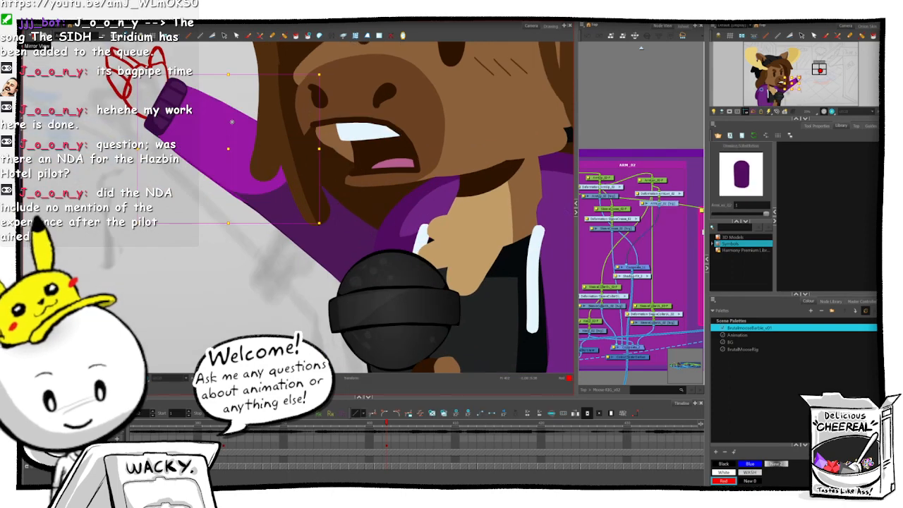
{"action": "key", "text": "F11"}
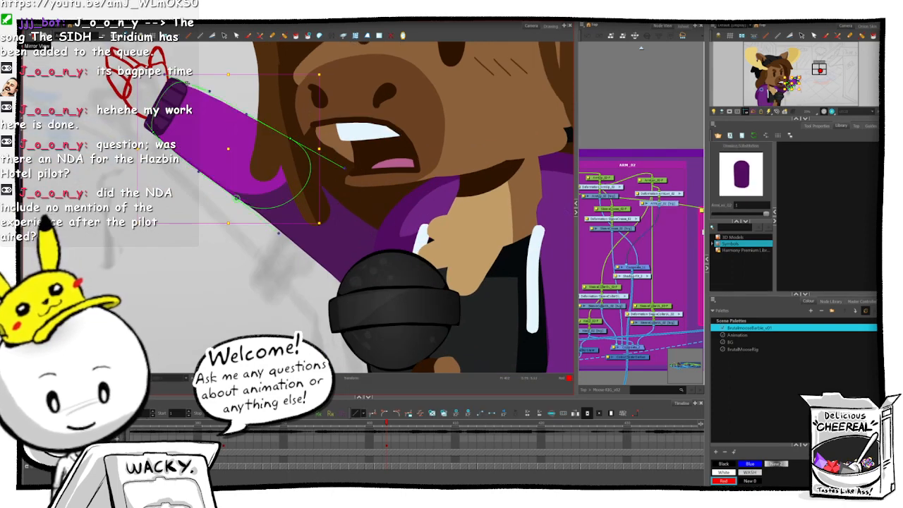
{"action": "left_click", "coordinate": [634, 97]}
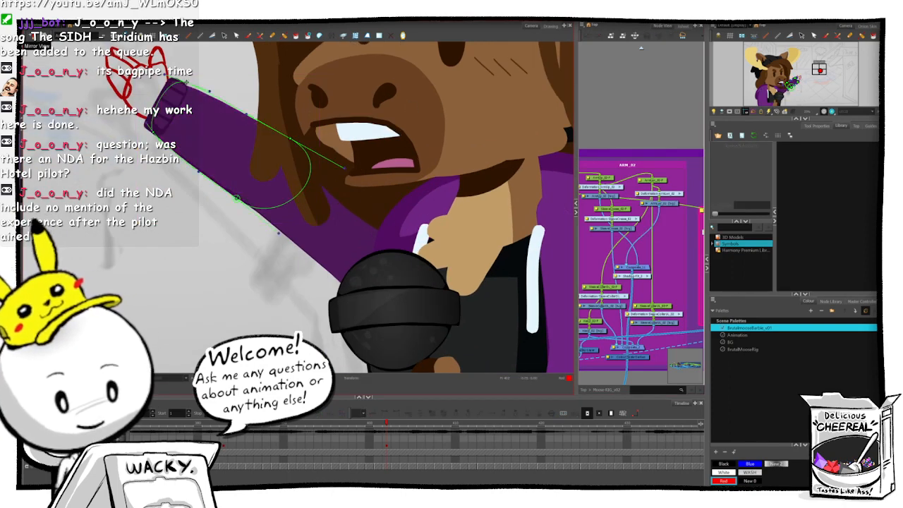
{"action": "left_click", "coordinate": [182, 90]}
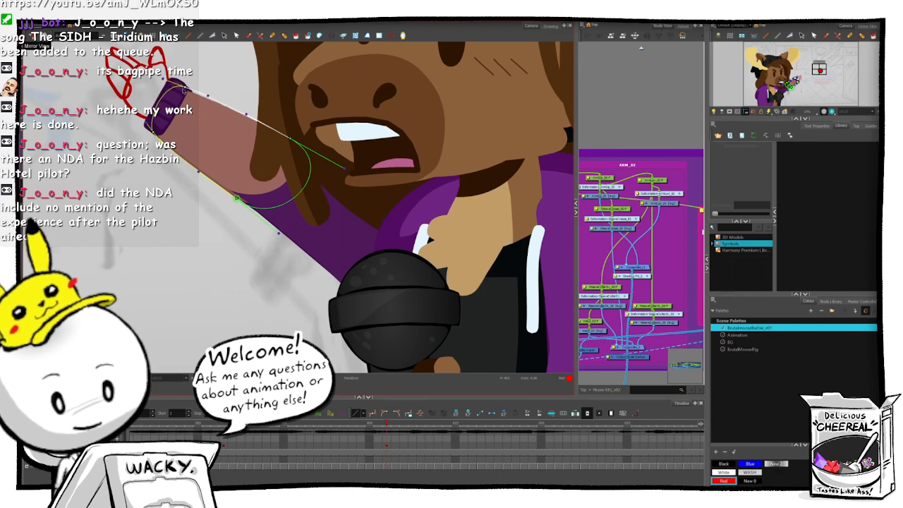
{"action": "left_click", "coordinate": [596, 84]}
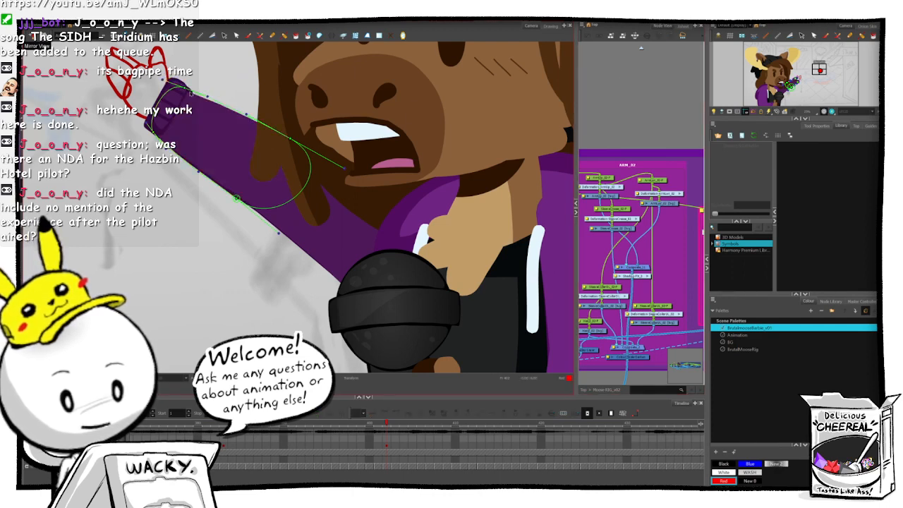
- Select the far sleeve's underlying cuff layer, give it an empty drawing on the current frame, and deselect it
{"action": "left_click", "coordinate": [667, 309]}
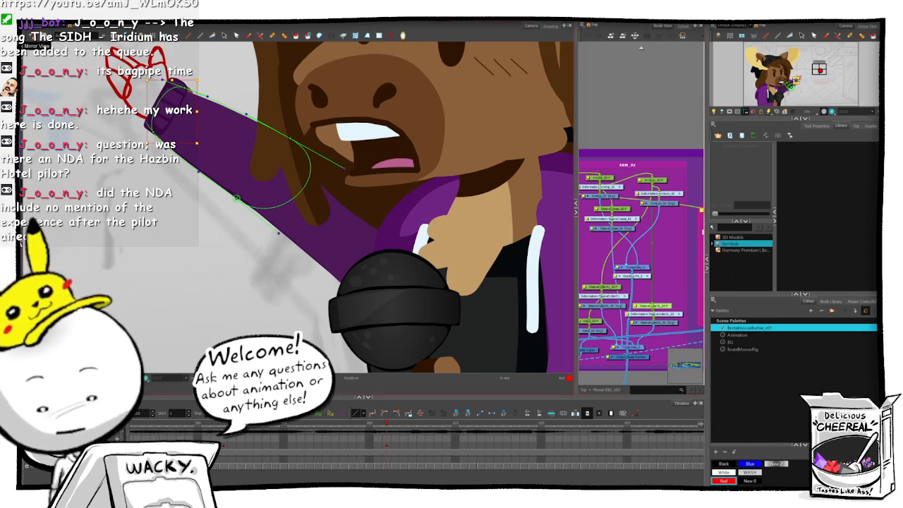
{"action": "key", "text": "alt+2"}
{"action": "mouse_move", "coordinate": [232, 112]}
{"action": "left_mouse_down"}
{"action": "mouse_move", "coordinate": [330, 107]}
{"action": "mouse_move", "coordinate": [216, 108]}
{"action": "mouse_move", "coordinate": [223, 111]}
{"action": "left_mouse_up"}
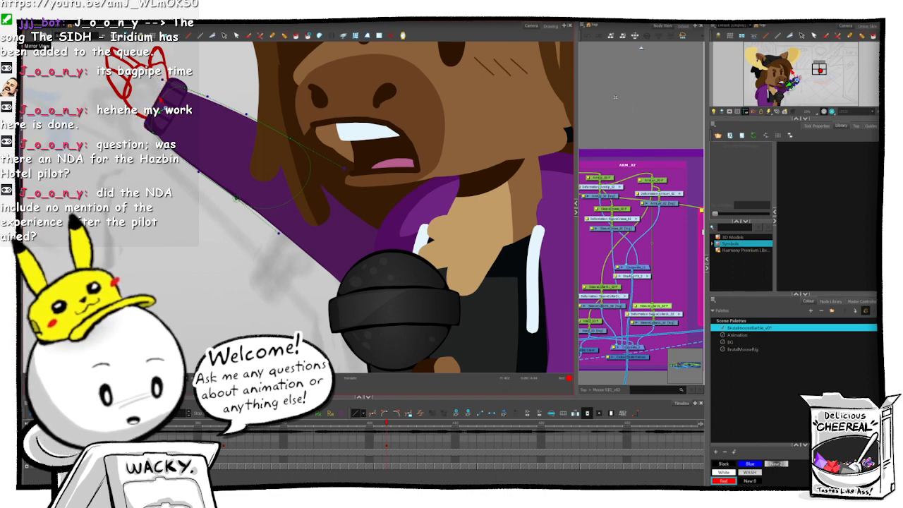
{"action": "left_click", "coordinate": [668, 323]}
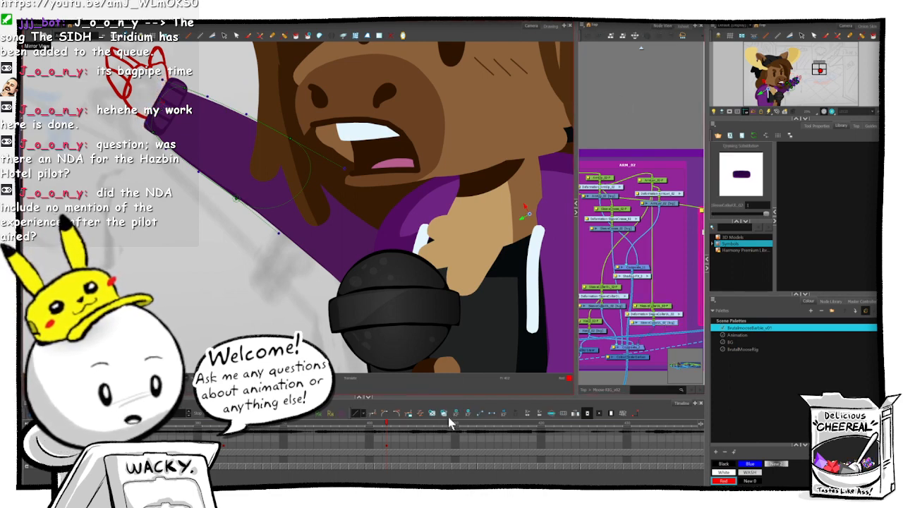
{"action": "left_click", "coordinate": [433, 415]}
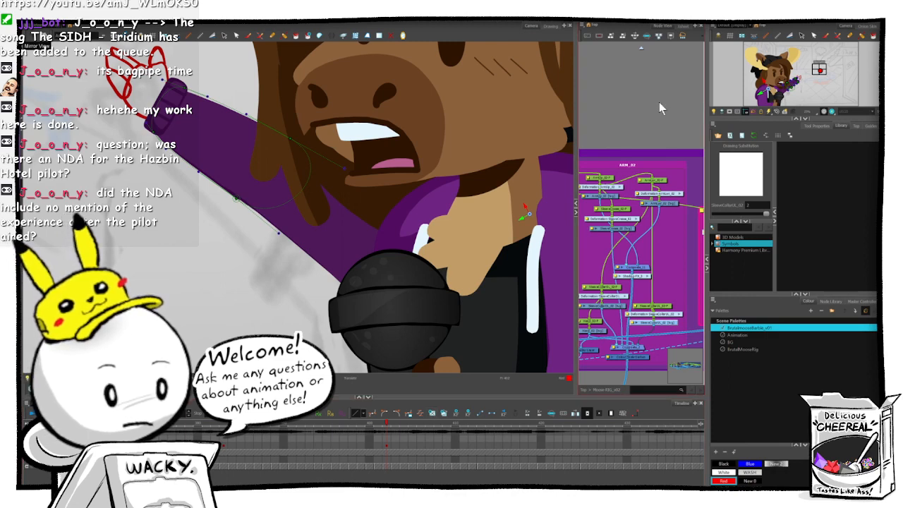
{"action": "left_click", "coordinate": [646, 98]}
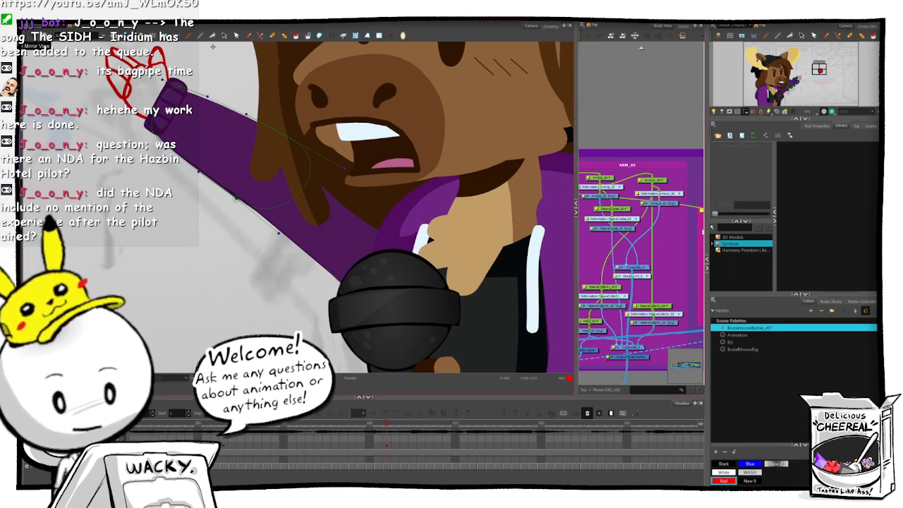
- Show the far sleeve cuff's deformer, bend it into a curve around the wrist by shifting its end points, and hide the controls
{"action": "left_click", "coordinate": [167, 107]}
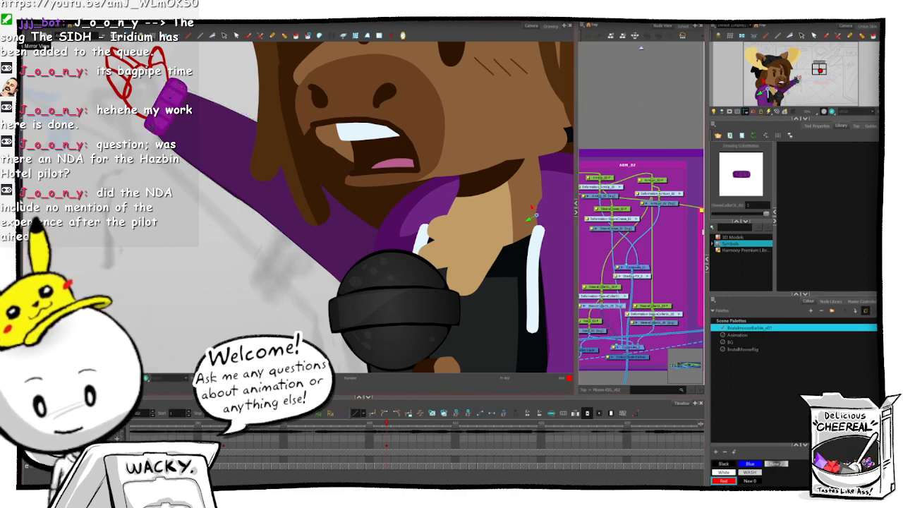
{"action": "left_click", "coordinate": [652, 101]}
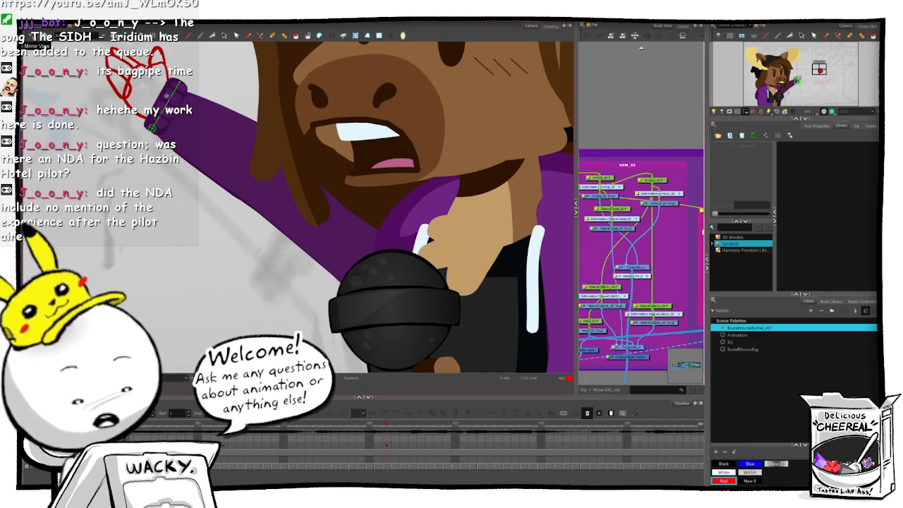
{"action": "left_click", "coordinate": [165, 94]}
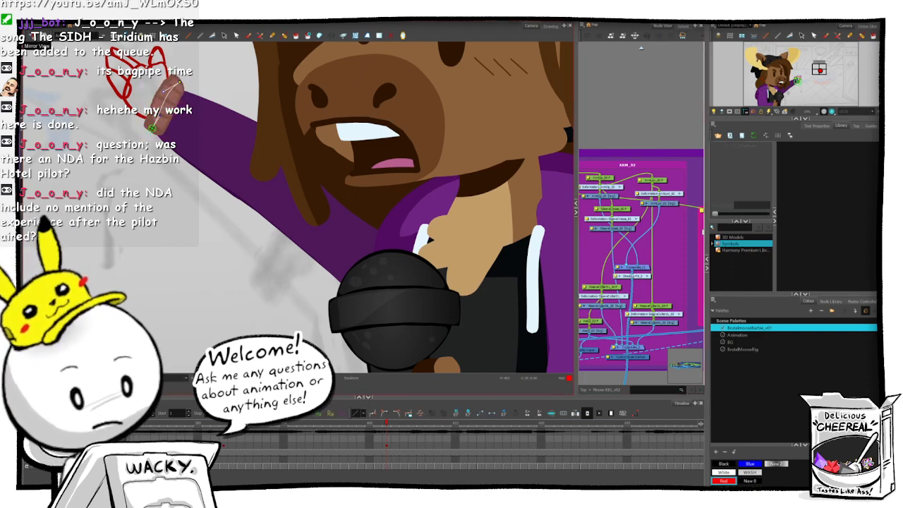
{"action": "left_click_drag", "start_coordinate": [161, 107], "coordinate": [185, 89]}
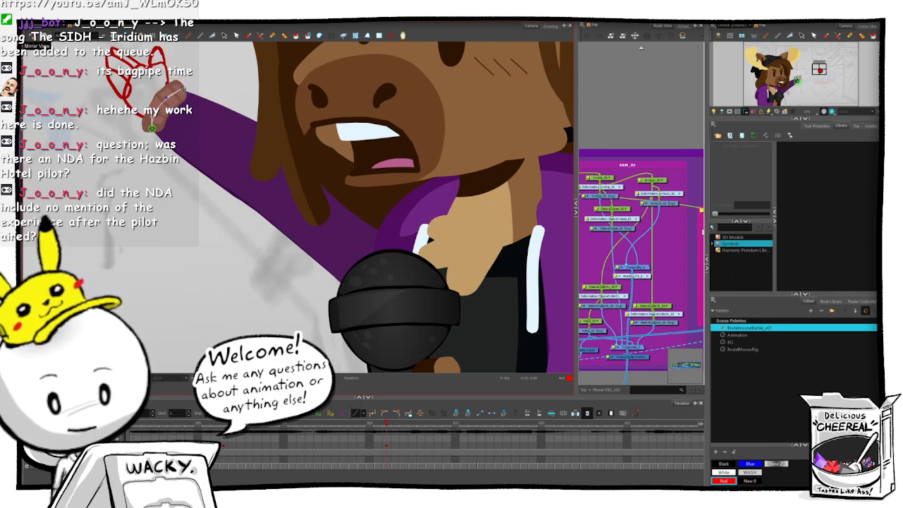
{"action": "left_click_drag", "start_coordinate": [152, 129], "coordinate": [155, 131]}
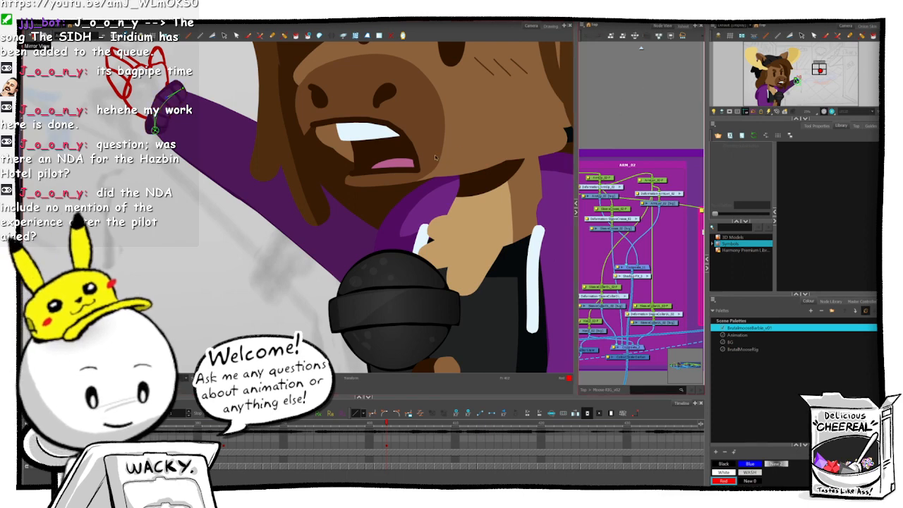
{"action": "scroll", "coordinate": [376, 119], "scroll_direction": "down", "scroll_amount": 2}
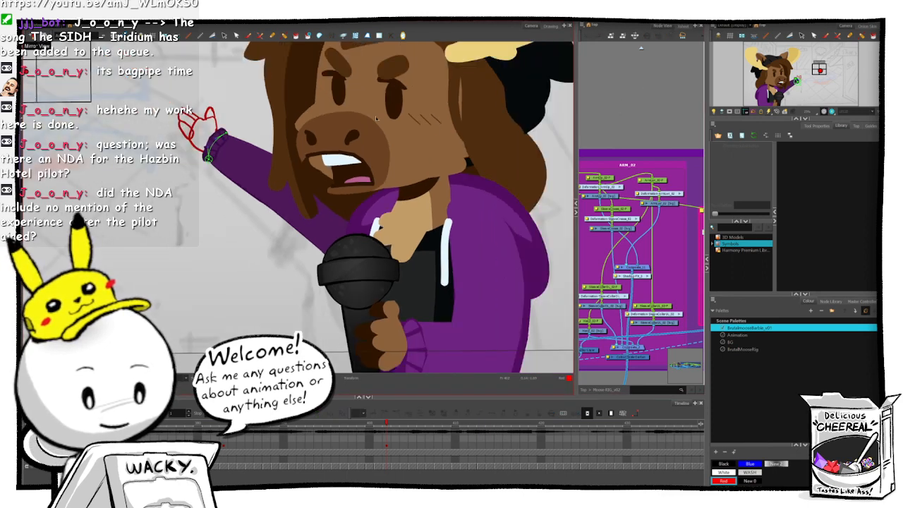
{"action": "scroll", "coordinate": [376, 118], "scroll_direction": "down", "scroll_amount": 2}
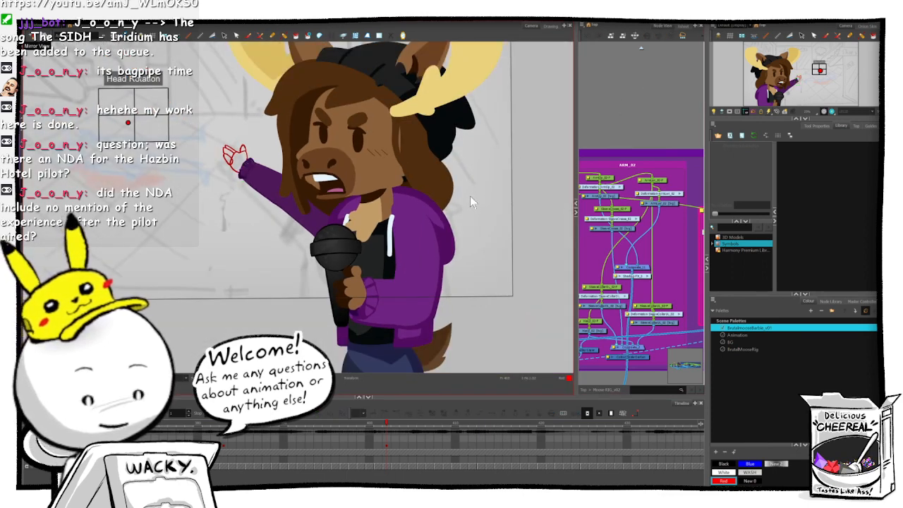
{"action": "scroll", "coordinate": [470, 196], "scroll_direction": "down", "scroll_amount": 2}
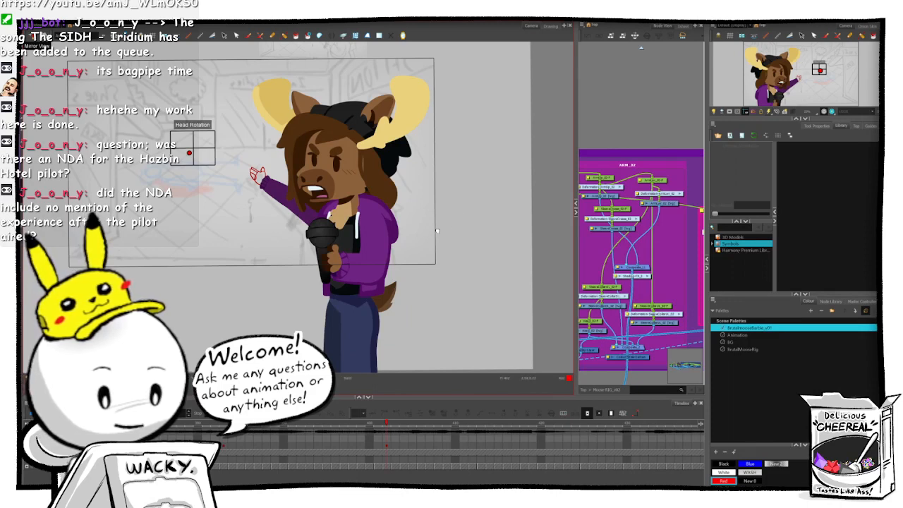
- Select the red sketch of the raised far hand
{"action": "left_click_drag", "start_coordinate": [445, 227], "coordinate": [408, 239]}
{"action": "left_click_drag", "start_coordinate": [386, 422], "coordinate": [420, 422]}
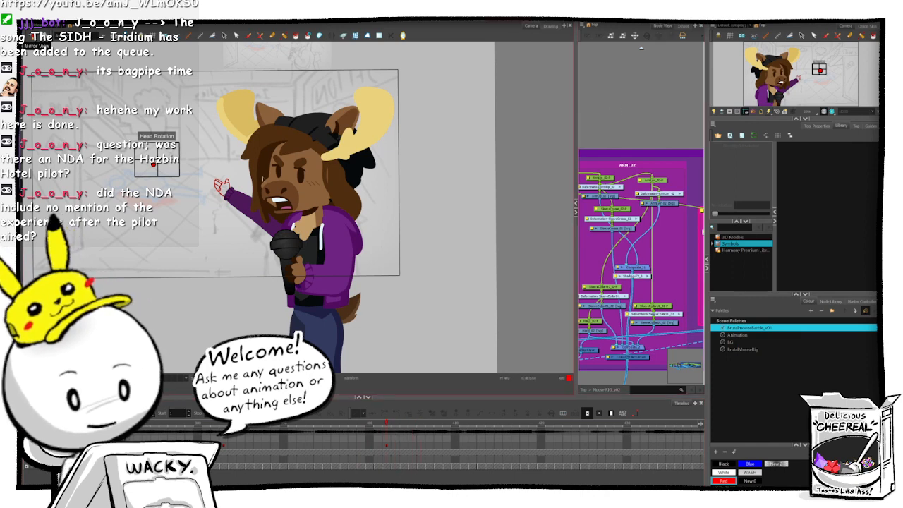
{"action": "key", "text": "2"}
{"action": "key", "text": "2"}
{"action": "key", "text": "2"}
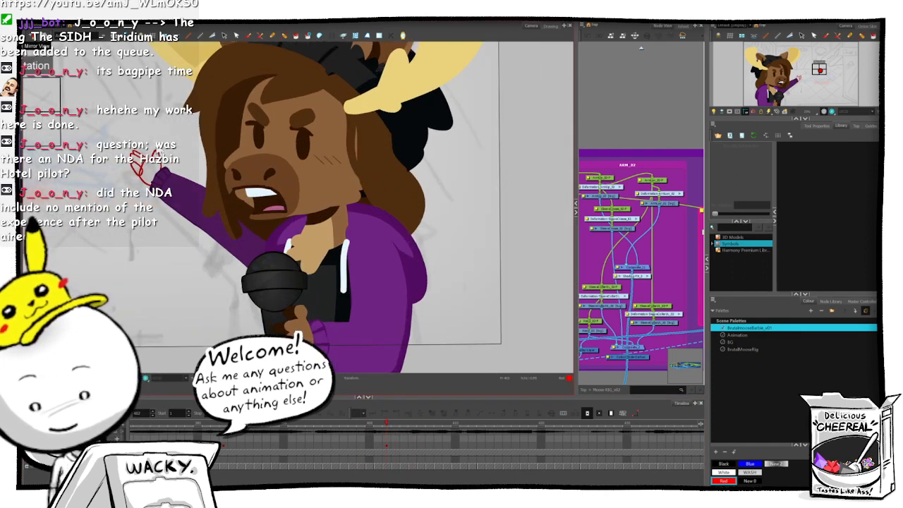
{"action": "key", "text": "2"}
{"action": "key", "text": "2"}
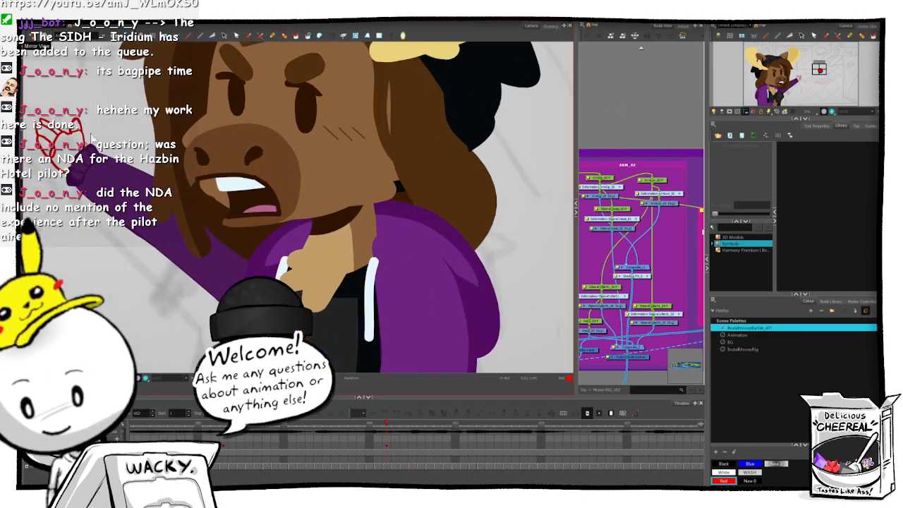
{"action": "left_click", "coordinate": [81, 127]}
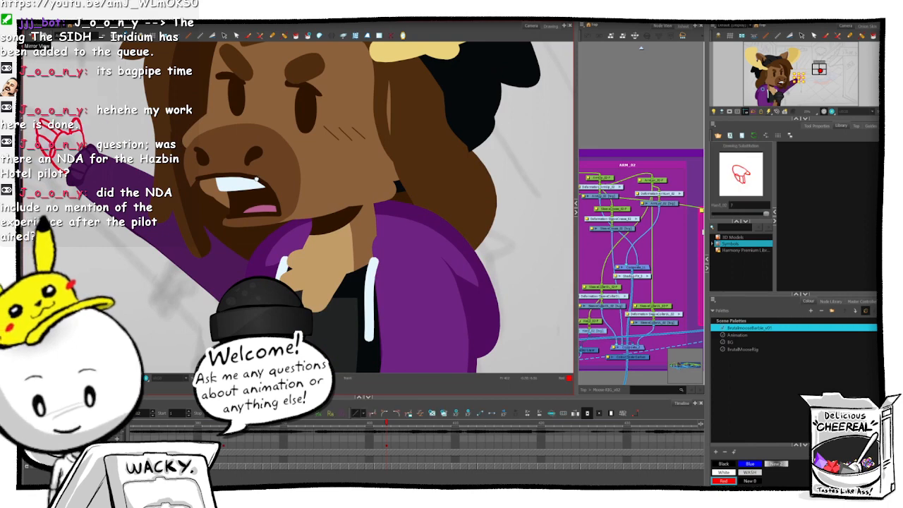
{"action": "mouse_move", "coordinate": [107, 124]}
{"action": "left_mouse_down"}
{"action": "mouse_move", "coordinate": [202, 151]}
{"action": "mouse_move", "coordinate": [301, 206]}
{"action": "left_mouse_up"}
- Open the hand's previous-frame drawing in the Drawing view, pick its Skin1 colour, and return to the red sketch's frame
{"action": "key", "text": "comma"}
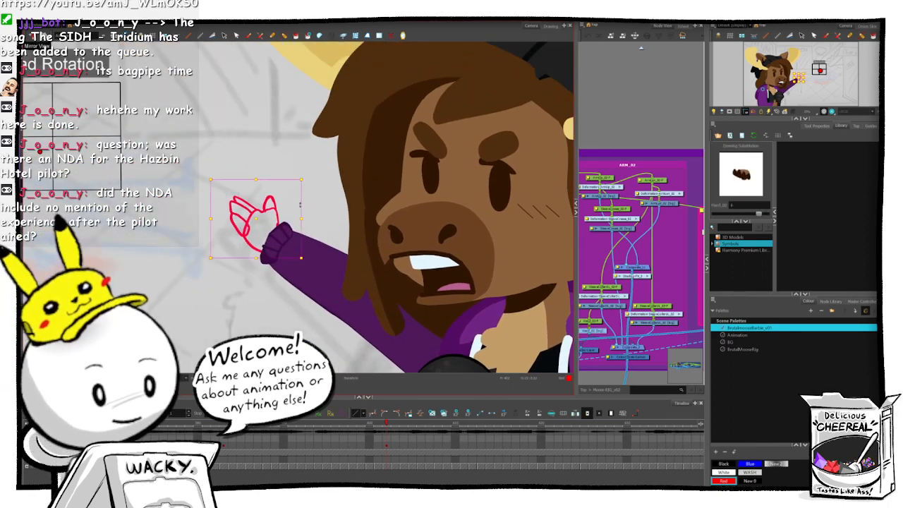
{"action": "left_click", "coordinate": [550, 25]}
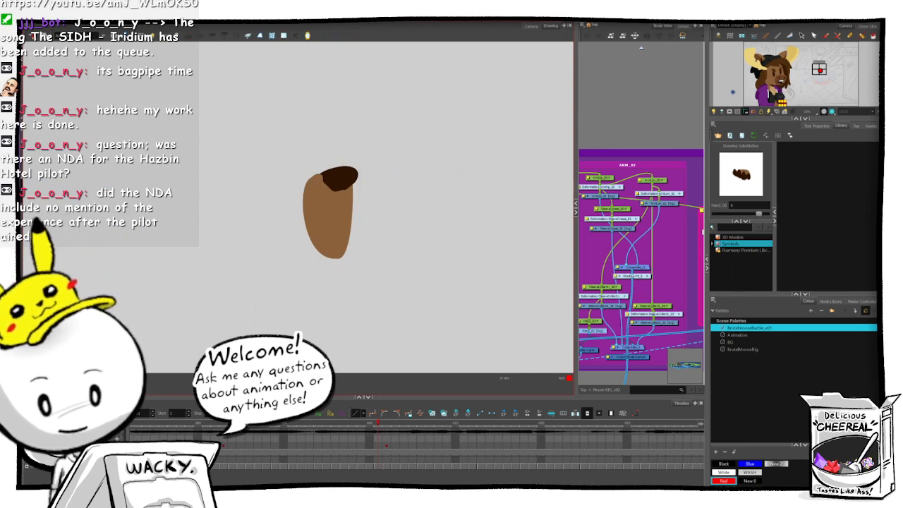
{"action": "left_click", "coordinate": [334, 214]}
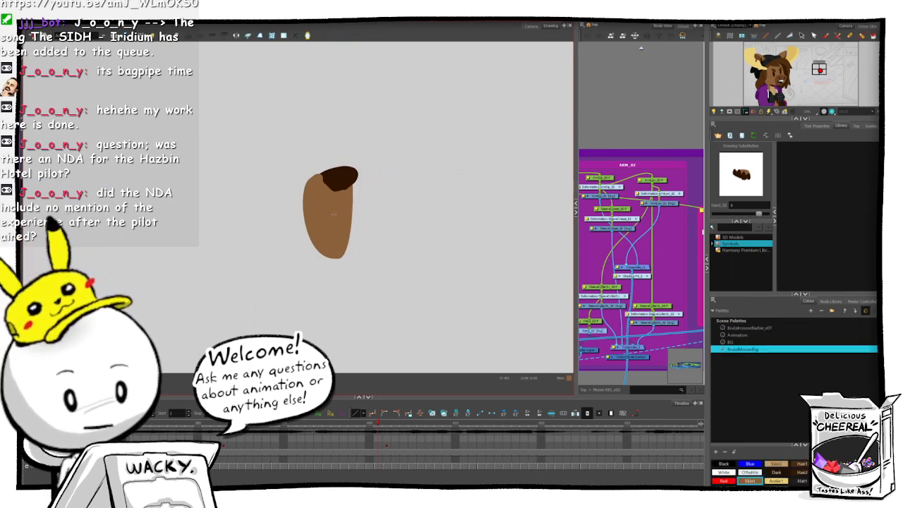
{"action": "key", "text": "period"}
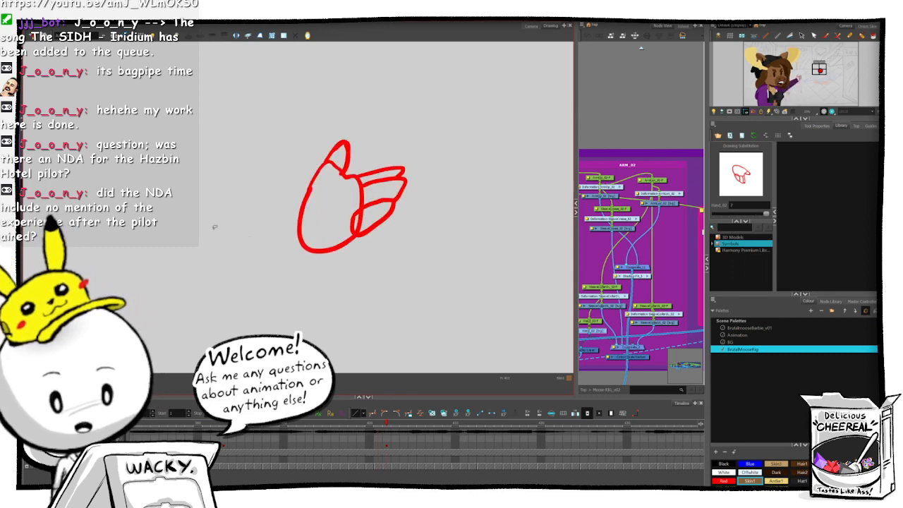
- Try deleting the whole red hand sketch from the drawing and undo the deletion
{"action": "key", "text": "alt+s"}
{"action": "mouse_move", "coordinate": [243, 215]}
{"action": "left_mouse_down"}
{"action": "mouse_move", "coordinate": [456, 196]}
{"action": "mouse_move", "coordinate": [419, 133]}
{"action": "left_mouse_up"}
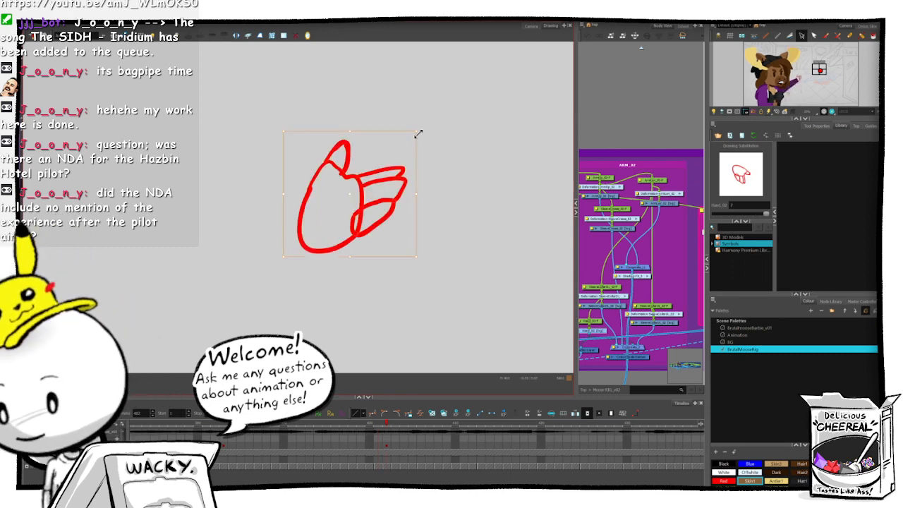
{"action": "key", "text": "Delete"}
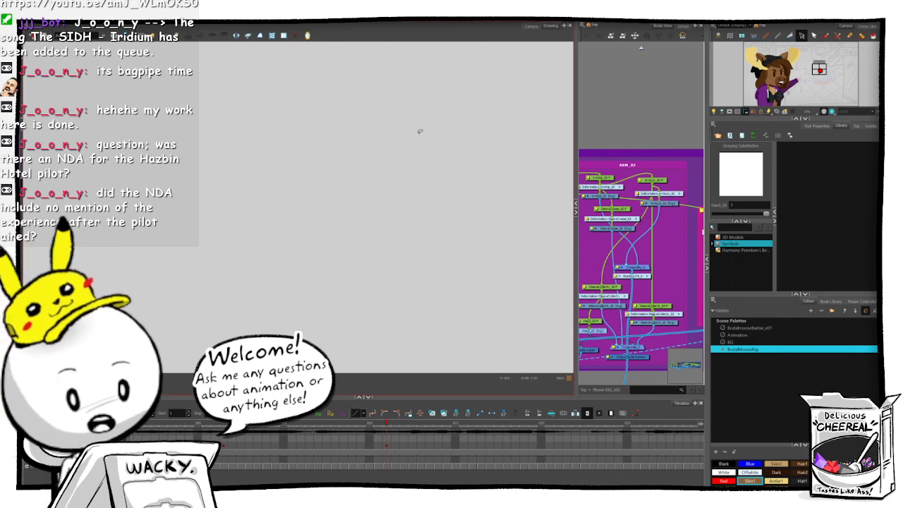
{"action": "key", "text": "ctrl+z"}
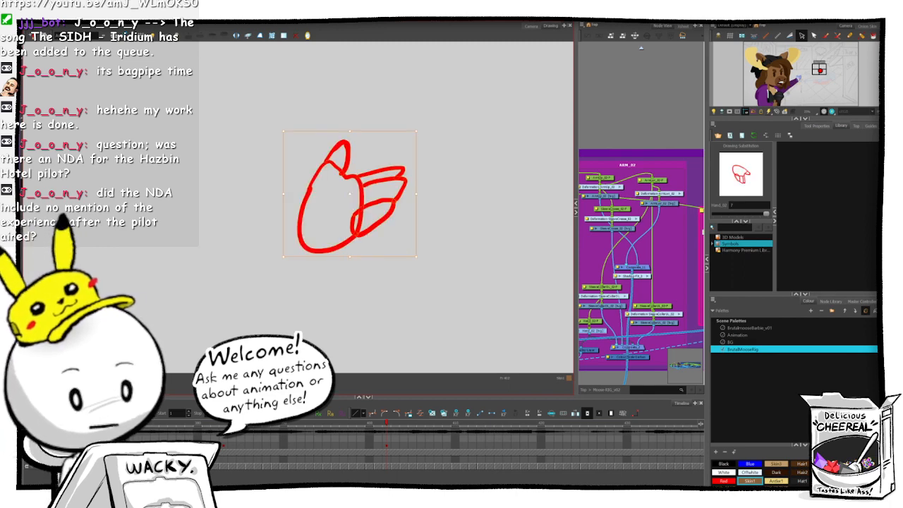
{"action": "key", "text": "Delete"}
{"action": "key", "text": "ctrl+z"}
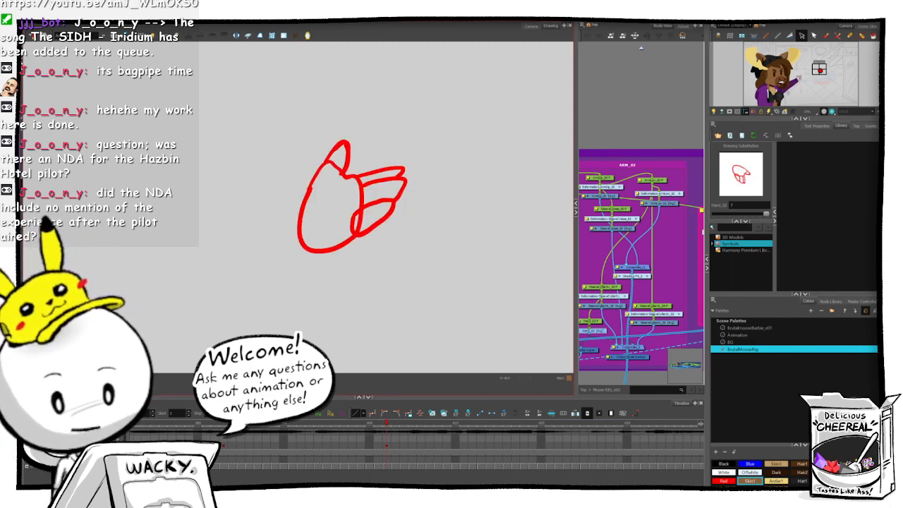
{"action": "key", "text": "2"}
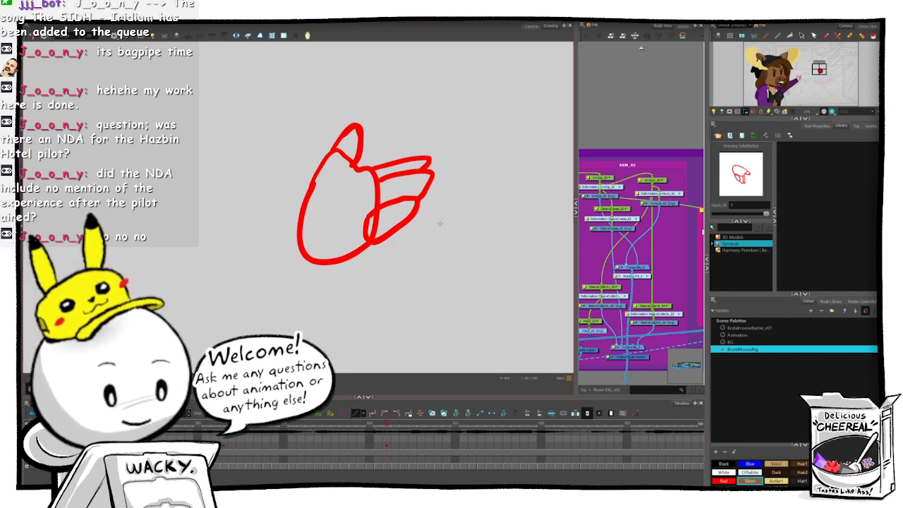
- Trace the palm over the red hand sketch with a closed Skin1 outline and fill the shape with the same colour
{"action": "key", "text": "comma"}
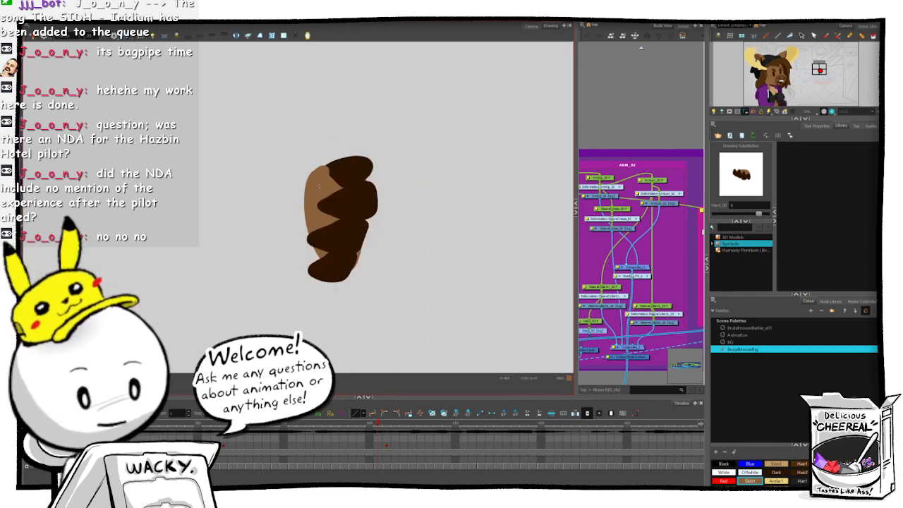
{"action": "key", "text": "period"}
{"action": "key", "text": "period"}
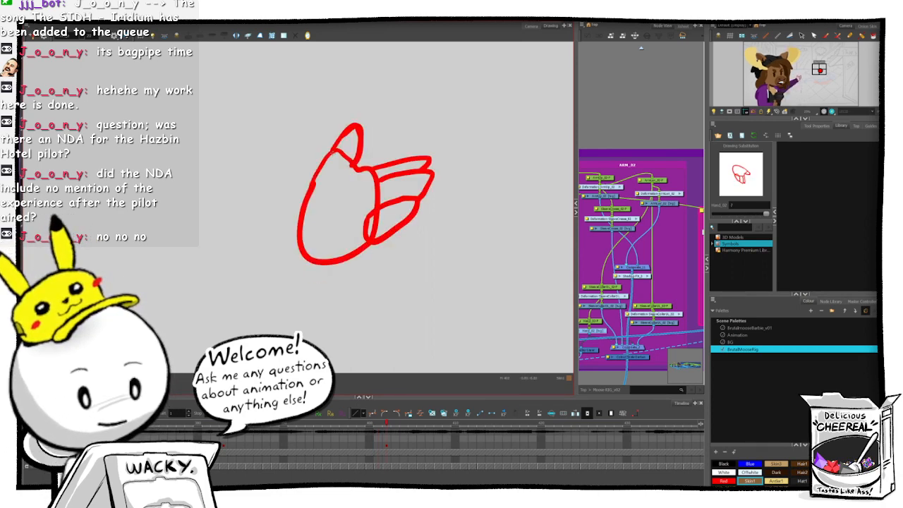
{"action": "key", "text": "2"}
{"action": "key", "text": "2"}
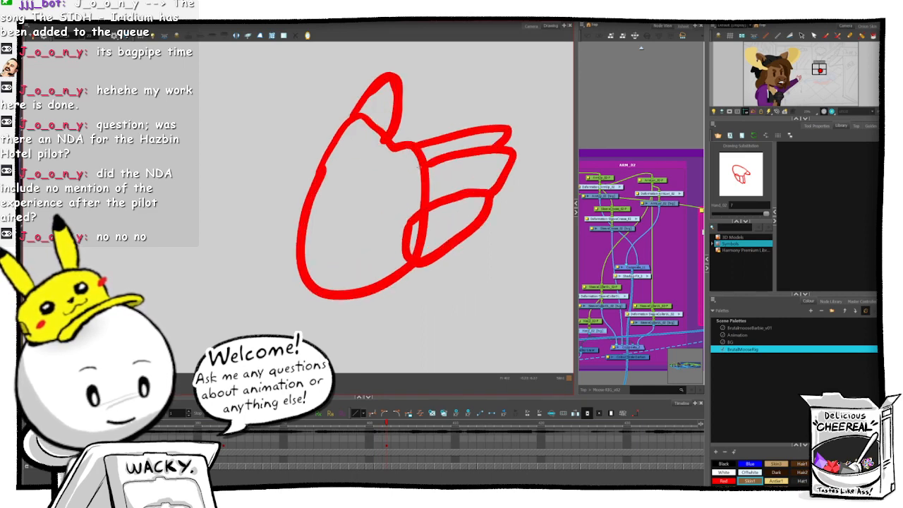
{"action": "mouse_move", "coordinate": [392, 150]}
{"action": "left_mouse_down"}
{"action": "mouse_move", "coordinate": [415, 149]}
{"action": "mouse_move", "coordinate": [427, 166]}
{"action": "mouse_move", "coordinate": [415, 260]}
{"action": "mouse_move", "coordinate": [387, 284]}
{"action": "mouse_move", "coordinate": [338, 293]}
{"action": "mouse_move", "coordinate": [305, 273]}
{"action": "mouse_move", "coordinate": [302, 220]}
{"action": "mouse_move", "coordinate": [353, 121]}
{"action": "mouse_move", "coordinate": [368, 123]}
{"action": "mouse_move", "coordinate": [407, 168]}
{"action": "left_mouse_up"}
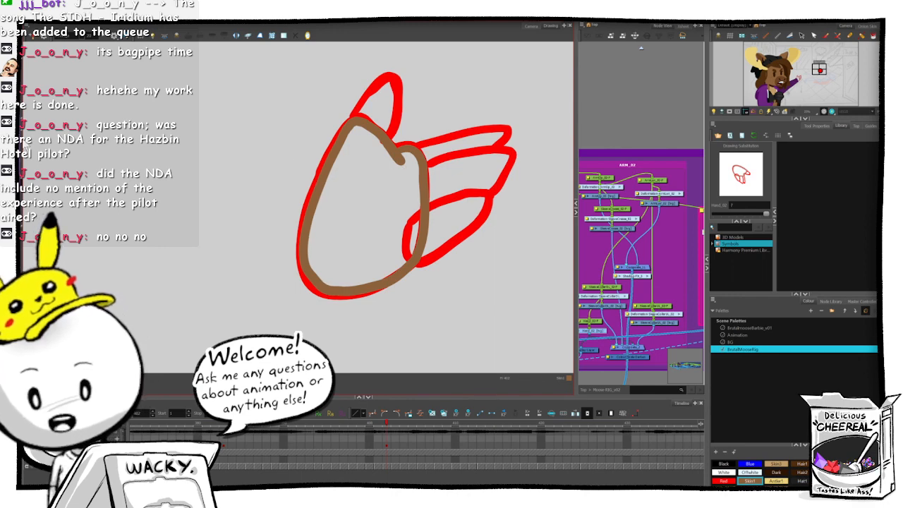
{"action": "left_click", "coordinate": [396, 196]}
- Select the brown palm shape and smooth its contour at the notch between the thumb and the fingers
{"action": "mouse_move", "coordinate": [387, 61]}
{"action": "left_mouse_down"}
{"action": "mouse_move", "coordinate": [227, 129]}
{"action": "mouse_move", "coordinate": [513, 196]}
{"action": "mouse_move", "coordinate": [419, 69]}
{"action": "left_mouse_up"}
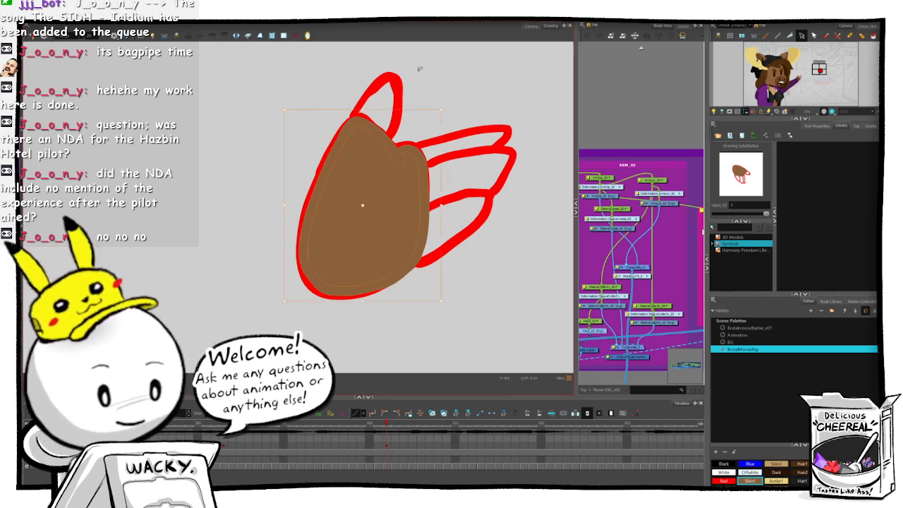
{"action": "key", "text": "alt+q"}
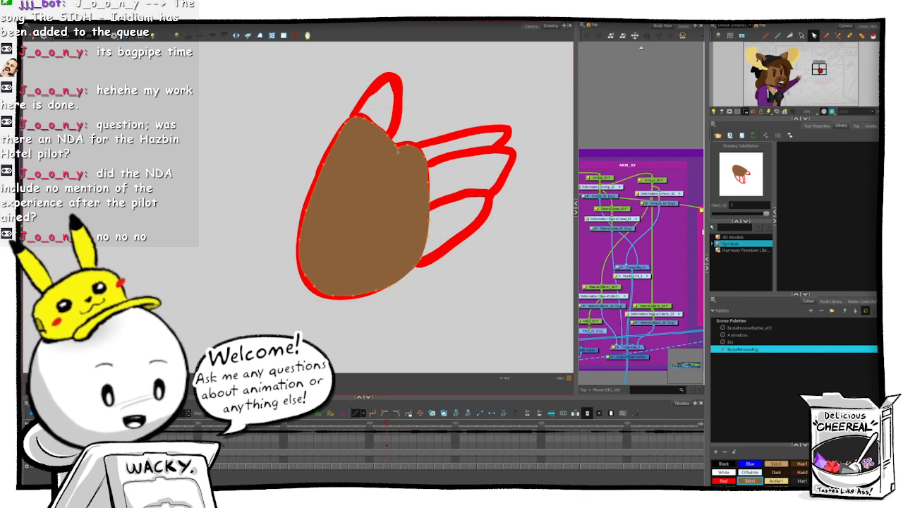
{"action": "key", "text": "2"}
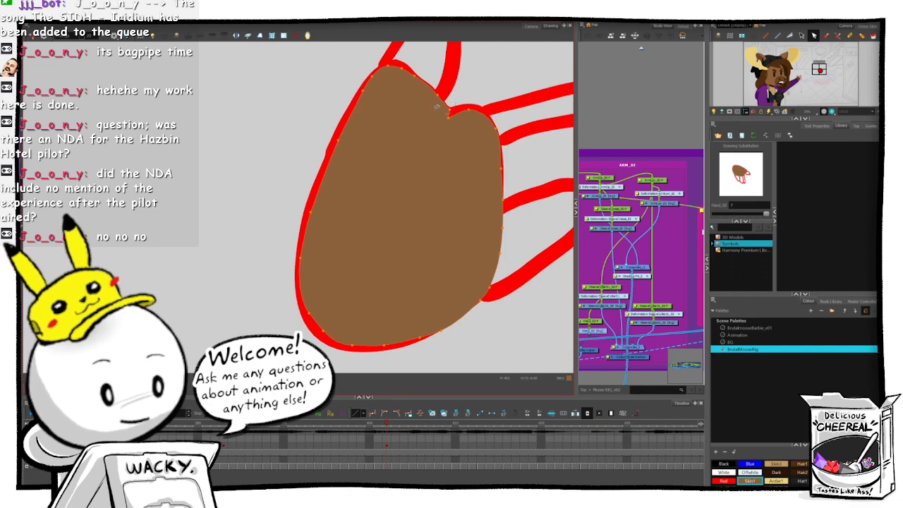
{"action": "key", "text": "1"}
{"action": "key", "text": "1"}
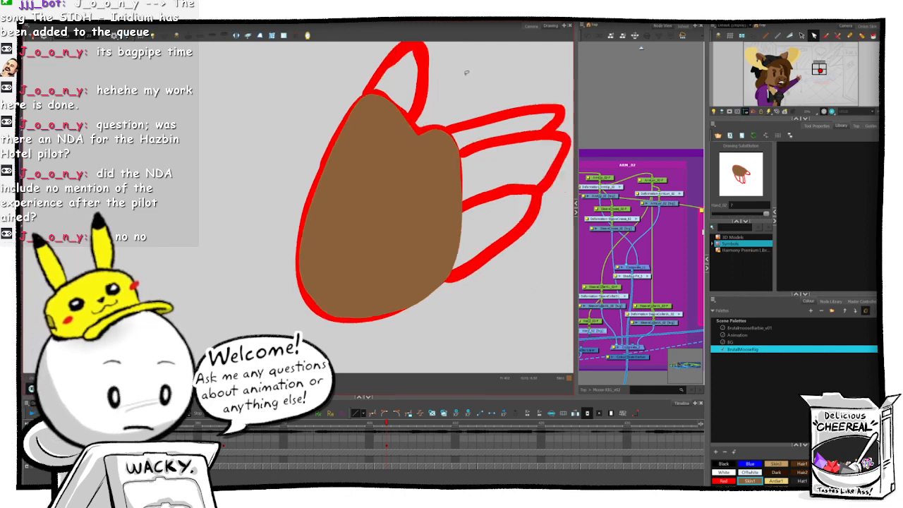
{"action": "left_click_drag", "start_coordinate": [479, 235], "coordinate": [442, 237]}
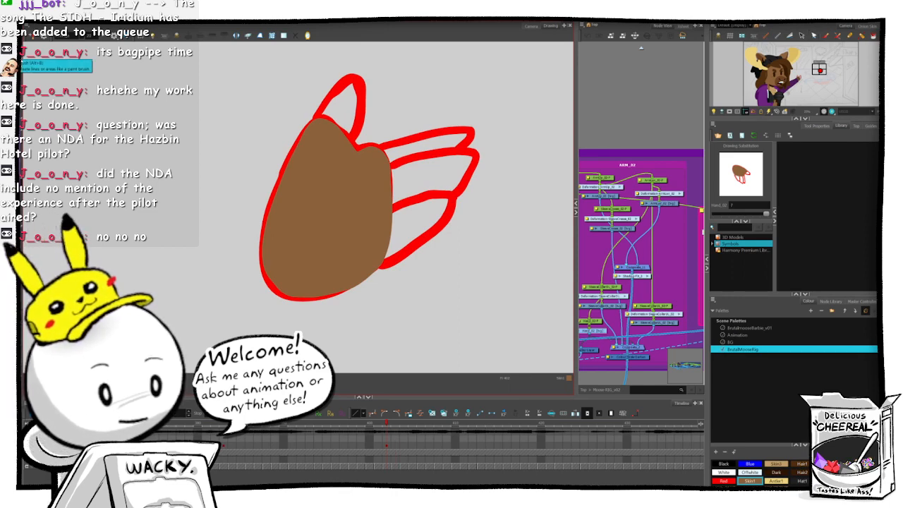
- Pick the Dark colour from the previous hand drawing and outline the three fingers and the thumb over the red sketch, overlapping the palm
{"action": "key", "text": "comma"}
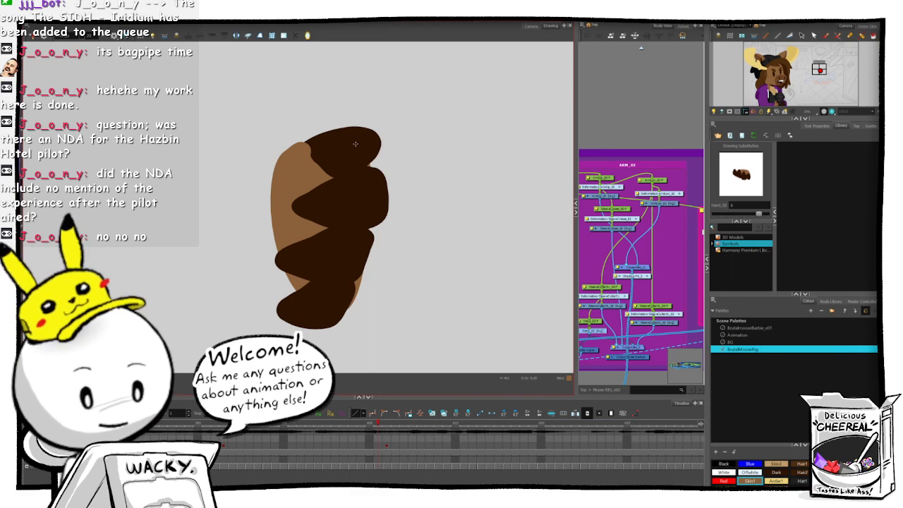
{"action": "key", "text": "period"}
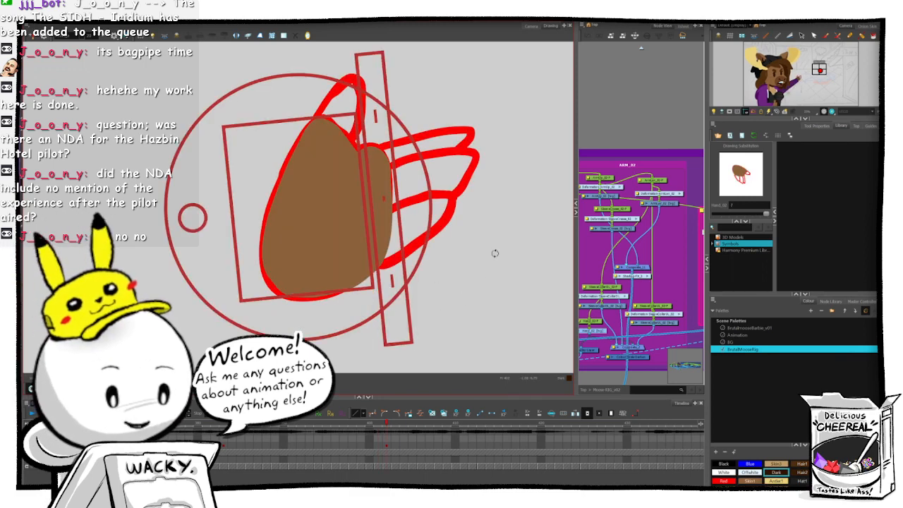
{"action": "mouse_move", "coordinate": [496, 254]}
{"action": "left_mouse_down"}
{"action": "mouse_move", "coordinate": [494, 226]}
{"action": "mouse_move", "coordinate": [482, 251]}
{"action": "mouse_move", "coordinate": [433, 292]}
{"action": "left_mouse_up"}
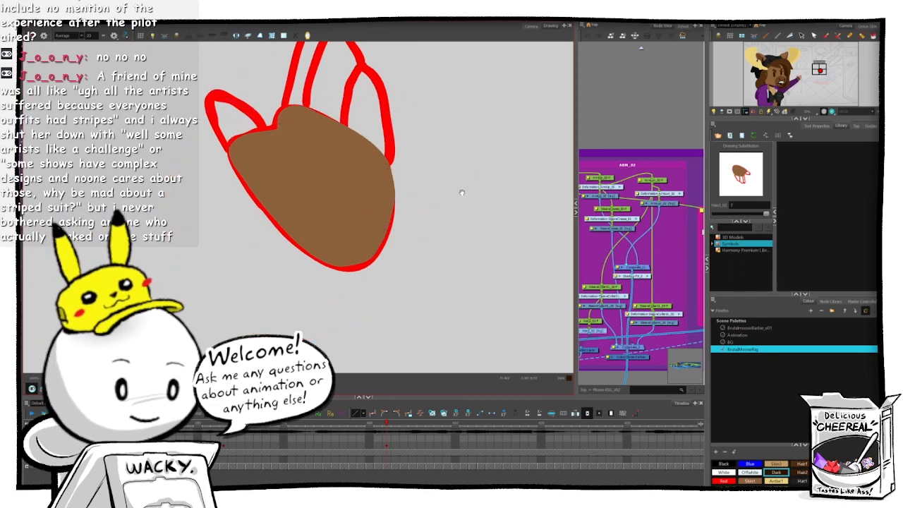
{"action": "left_click_drag", "start_coordinate": [462, 192], "coordinate": [423, 234]}
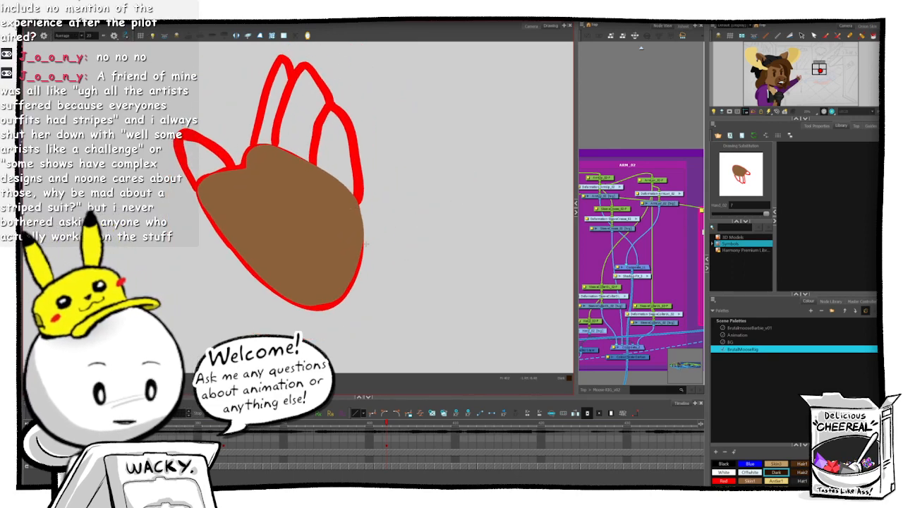
{"action": "mouse_move", "coordinate": [332, 110]}
{"action": "left_mouse_down"}
{"action": "mouse_move", "coordinate": [316, 148]}
{"action": "mouse_move", "coordinate": [319, 198]}
{"action": "mouse_move", "coordinate": [346, 215]}
{"action": "mouse_move", "coordinate": [355, 194]}
{"action": "mouse_move", "coordinate": [352, 148]}
{"action": "mouse_move", "coordinate": [336, 113]}
{"action": "mouse_move", "coordinate": [332, 120]}
{"action": "mouse_move", "coordinate": [367, 138]}
{"action": "mouse_move", "coordinate": [371, 164]}
{"action": "left_mouse_up"}
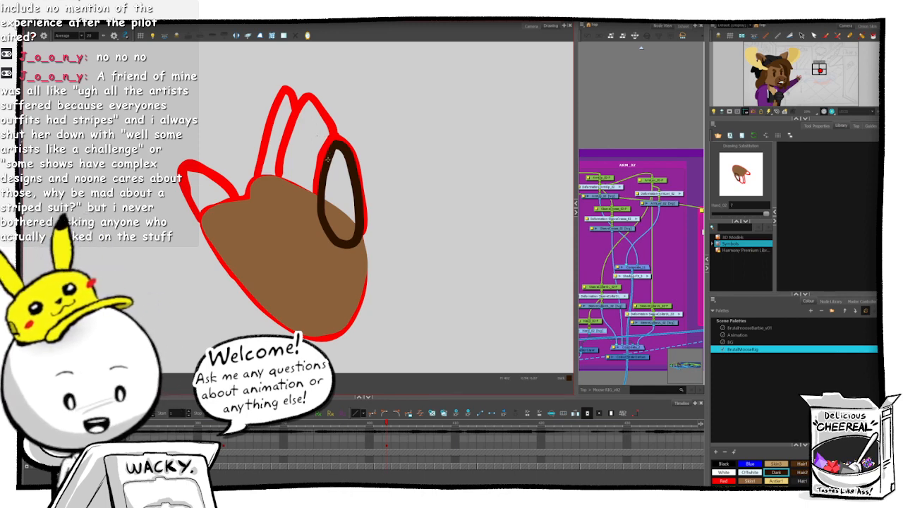
{"action": "mouse_move", "coordinate": [328, 159]}
{"action": "left_mouse_down"}
{"action": "mouse_move", "coordinate": [315, 105]}
{"action": "mouse_move", "coordinate": [304, 105]}
{"action": "mouse_move", "coordinate": [284, 154]}
{"action": "left_mouse_up"}
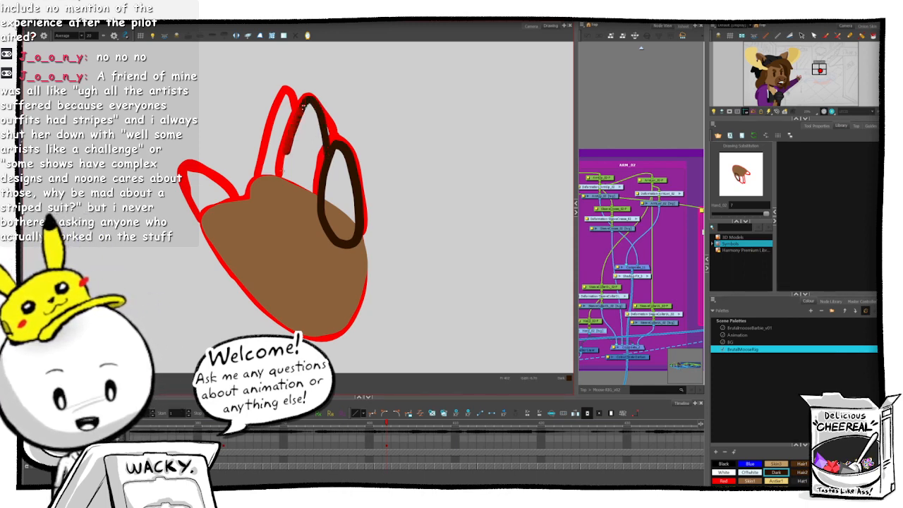
{"action": "mouse_move", "coordinate": [304, 106]}
{"action": "left_mouse_down"}
{"action": "mouse_move", "coordinate": [283, 178]}
{"action": "mouse_move", "coordinate": [311, 216]}
{"action": "mouse_move", "coordinate": [323, 199]}
{"action": "left_mouse_up"}
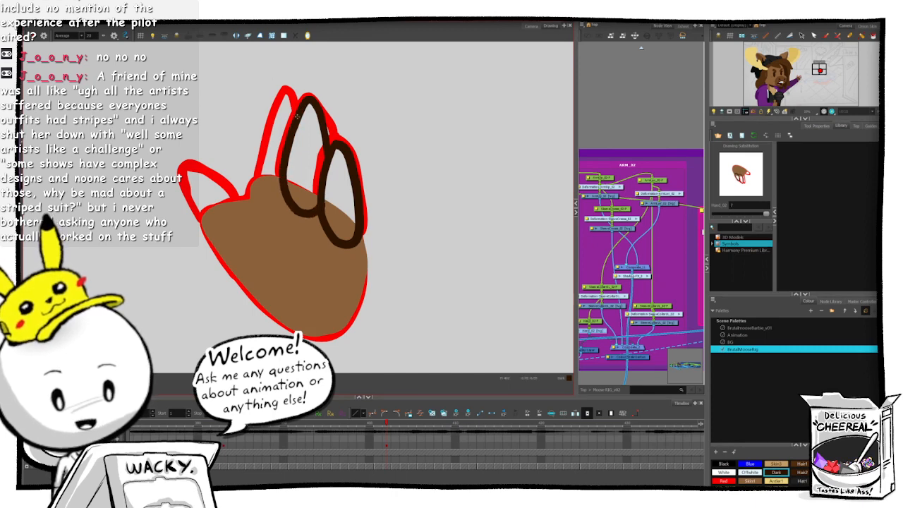
{"action": "mouse_move", "coordinate": [294, 121]}
{"action": "left_mouse_down"}
{"action": "mouse_move", "coordinate": [280, 102]}
{"action": "mouse_move", "coordinate": [262, 160]}
{"action": "mouse_move", "coordinate": [266, 186]}
{"action": "mouse_move", "coordinate": [282, 188]}
{"action": "left_mouse_up"}
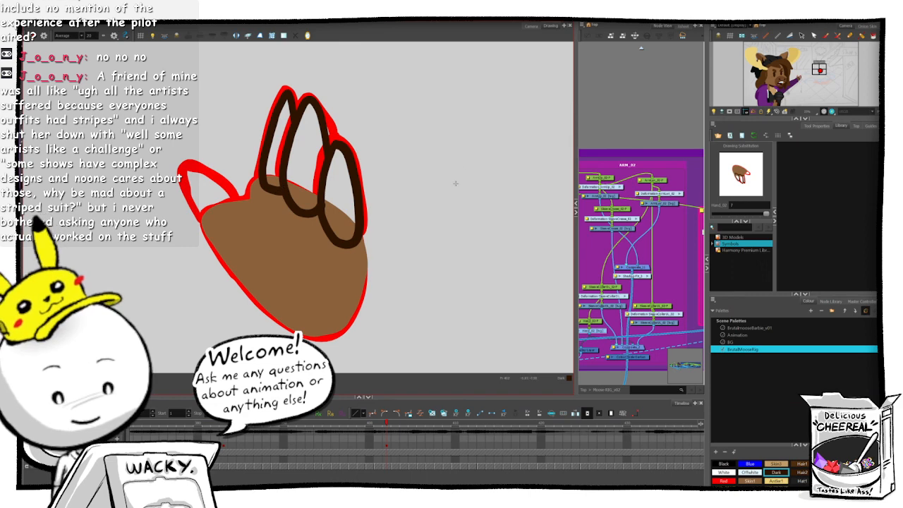
{"action": "left_click_drag", "start_coordinate": [470, 215], "coordinate": [405, 301]}
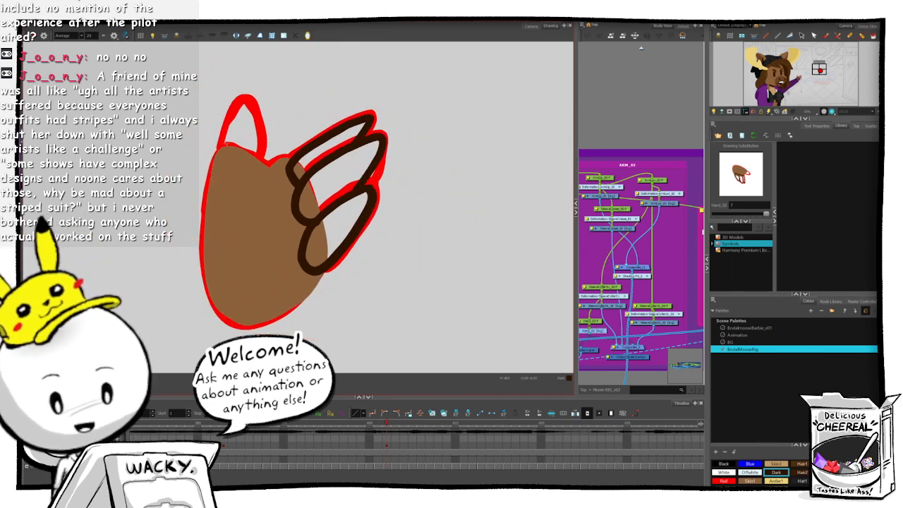
{"action": "mouse_move", "coordinate": [220, 153]}
{"action": "left_mouse_down"}
{"action": "mouse_move", "coordinate": [230, 113]}
{"action": "mouse_move", "coordinate": [247, 101]}
{"action": "mouse_move", "coordinate": [260, 137]}
{"action": "mouse_move", "coordinate": [253, 167]}
{"action": "mouse_move", "coordinate": [239, 170]}
{"action": "mouse_move", "coordinate": [221, 153]}
{"action": "mouse_move", "coordinate": [241, 168]}
{"action": "left_mouse_up"}
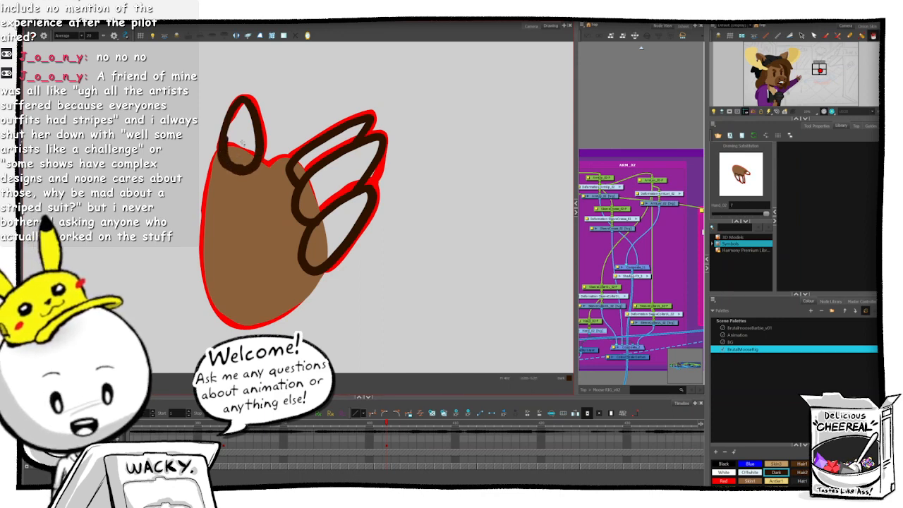
{"action": "left_click_drag", "start_coordinate": [242, 142], "coordinate": [244, 132]}
{"action": "key", "text": "ctrl+z"}
{"action": "key", "text": "ctrl+z"}
- Fill the three finger outlines and the thumb outline with the Dark colour, including the areas overlapping the palm
{"action": "left_click", "coordinate": [333, 145]}
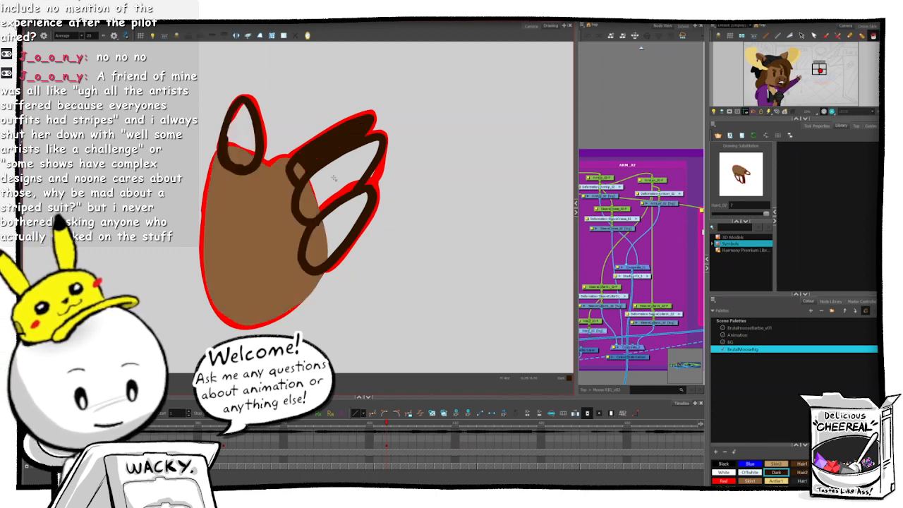
{"action": "left_click", "coordinate": [334, 179]}
{"action": "left_click", "coordinate": [343, 221]}
{"action": "left_click", "coordinate": [319, 240]}
{"action": "left_click", "coordinate": [309, 200]}
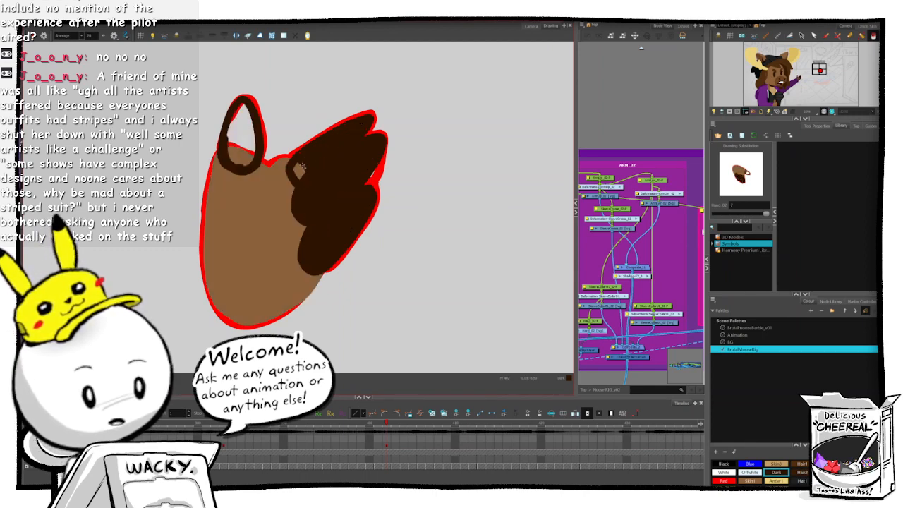
{"action": "left_click", "coordinate": [240, 141]}
{"action": "left_click", "coordinate": [239, 155]}
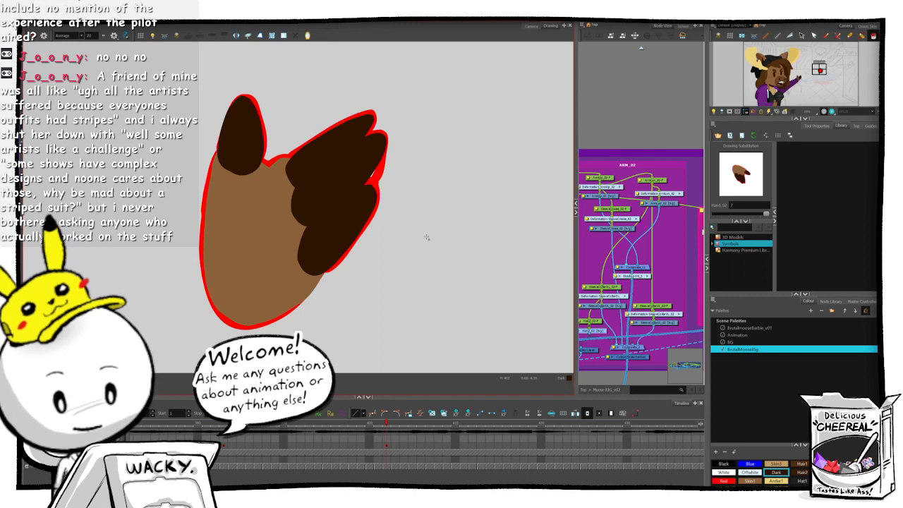
- Select only the red sketch lines around the painted hand and delete them
{"action": "key", "text": "shift+t"}
{"action": "mouse_move", "coordinate": [438, 280]}
{"action": "left_mouse_down"}
{"action": "mouse_move", "coordinate": [468, 160]}
{"action": "mouse_move", "coordinate": [453, 250]}
{"action": "left_mouse_up"}
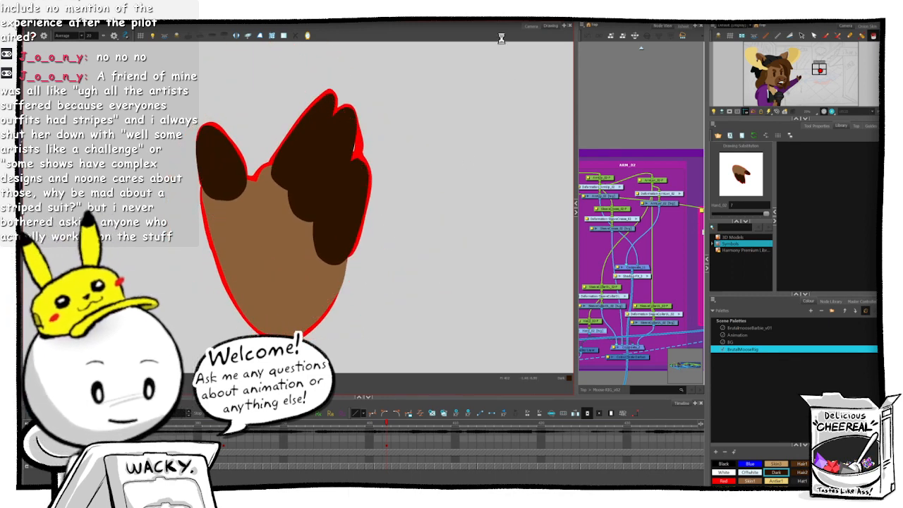
{"action": "key", "text": "alt+s"}
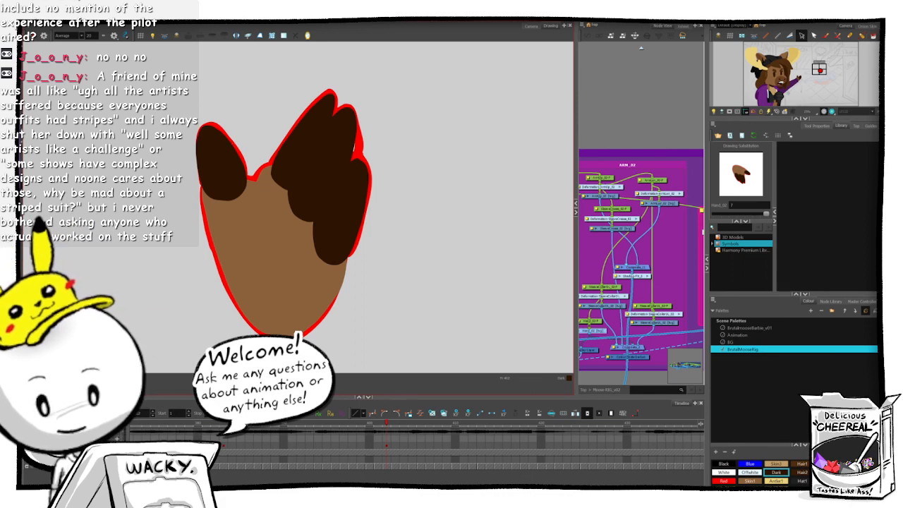
{"action": "key", "text": "k"}
{"action": "key", "text": "1"}
{"action": "mouse_move", "coordinate": [432, 223]}
{"action": "left_mouse_down"}
{"action": "mouse_move", "coordinate": [337, 80]}
{"action": "mouse_move", "coordinate": [471, 182]}
{"action": "left_mouse_up"}
{"action": "key", "text": "Delete"}
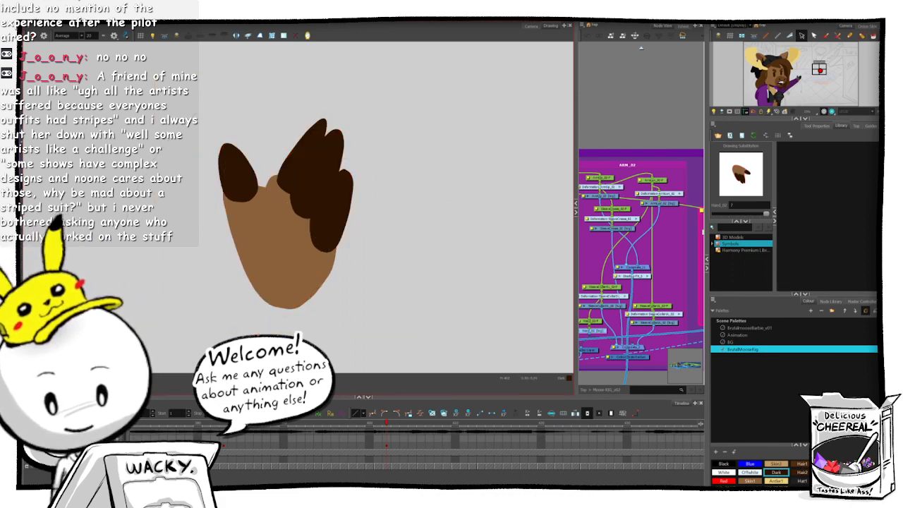
- Return to the Camera view and check the new far hand against the whole character at several zoom levels
{"action": "left_click", "coordinate": [532, 27]}
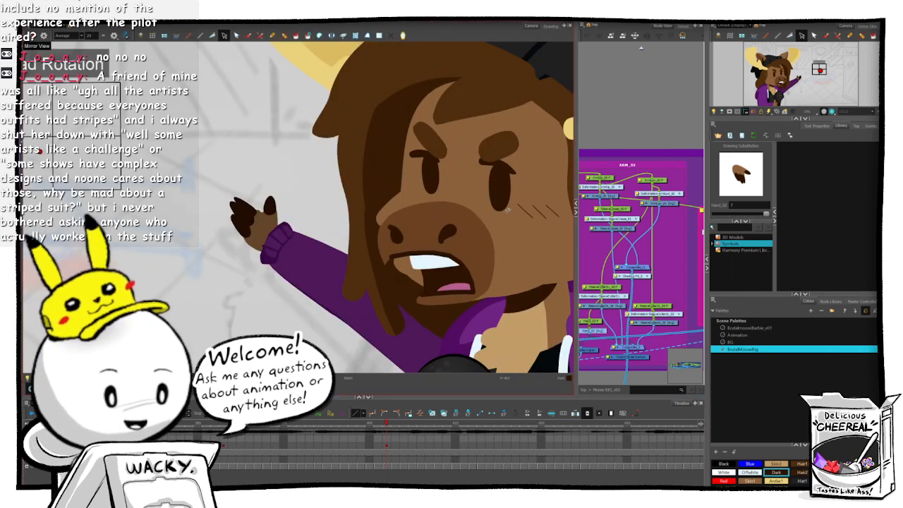
{"action": "left_click_drag", "start_coordinate": [505, 229], "coordinate": [501, 256]}
{"action": "scroll", "coordinate": [501, 256], "scroll_direction": "down", "scroll_amount": 8}
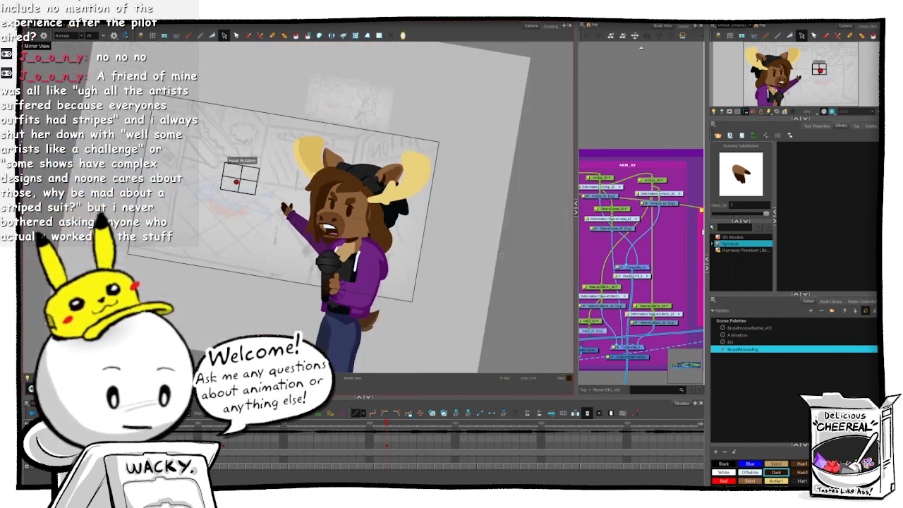
{"action": "scroll", "coordinate": [501, 255], "scroll_direction": "down", "scroll_amount": 3}
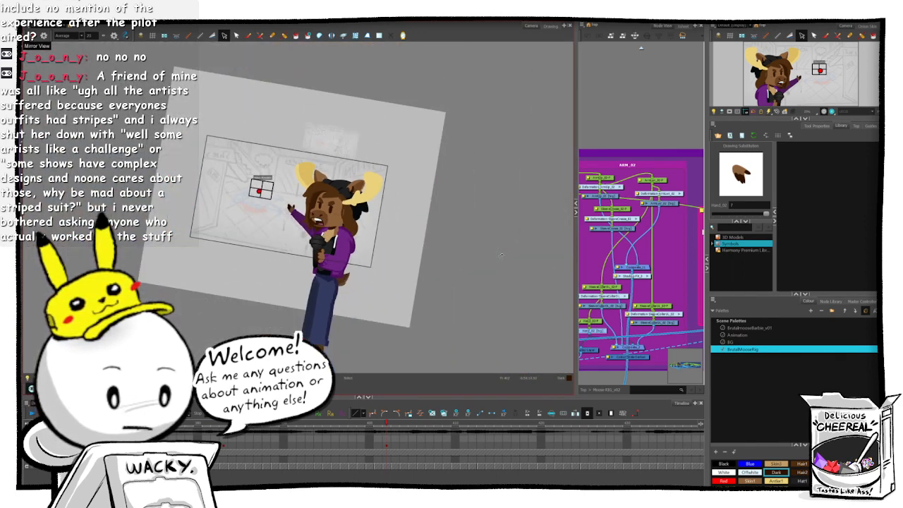
{"action": "scroll", "coordinate": [501, 255], "scroll_direction": "up", "scroll_amount": 2}
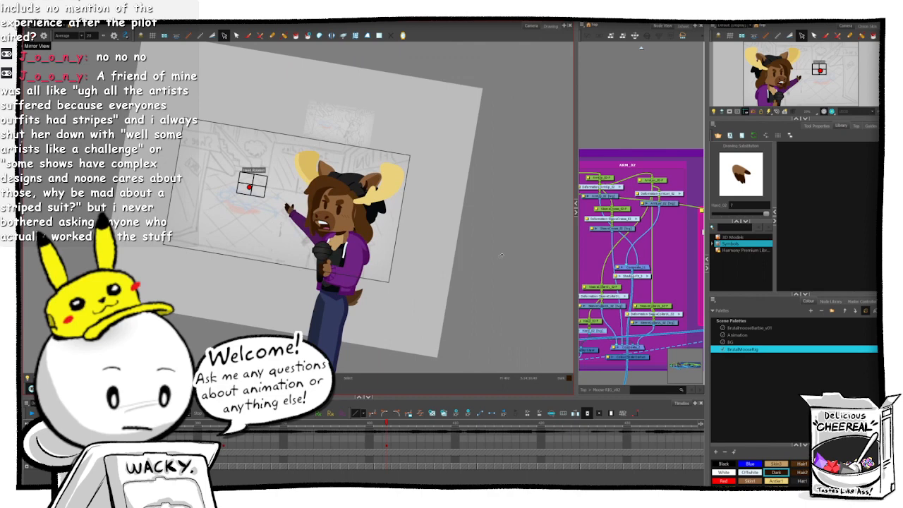
{"action": "scroll", "coordinate": [501, 256], "scroll_direction": "up", "scroll_amount": 1}
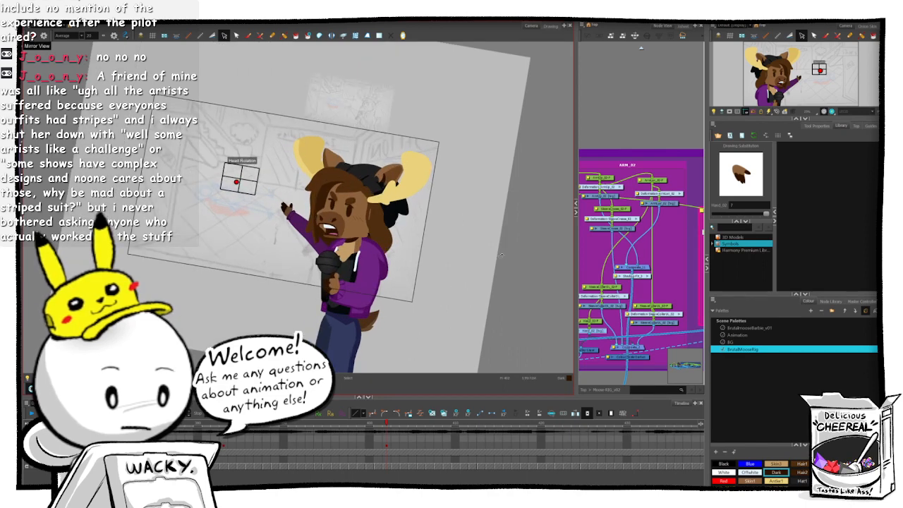
{"action": "scroll", "coordinate": [501, 256], "scroll_direction": "up", "scroll_amount": 5}
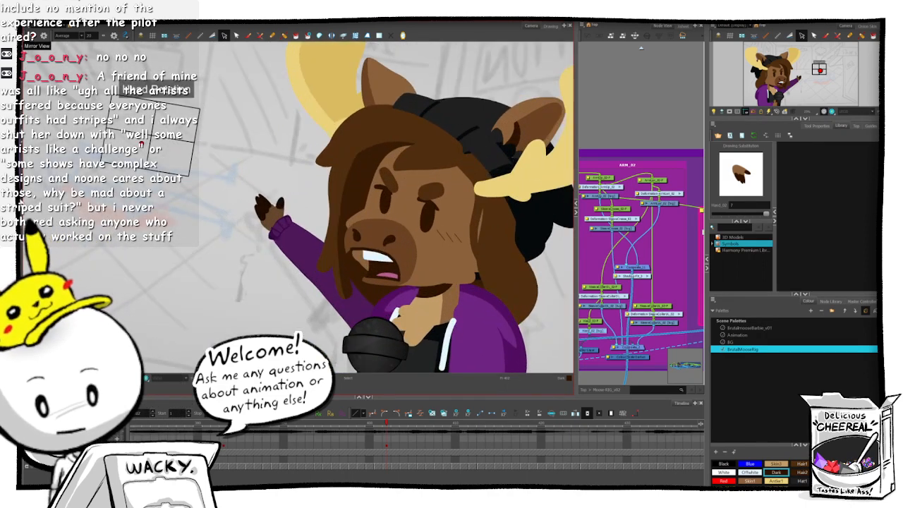
- Select the far hand's layer, scale the hand down and rotate it outward from the head to fit the sleeve cuff, then deselect it
{"action": "left_click", "coordinate": [268, 211]}
{"action": "left_click", "coordinate": [643, 116]}
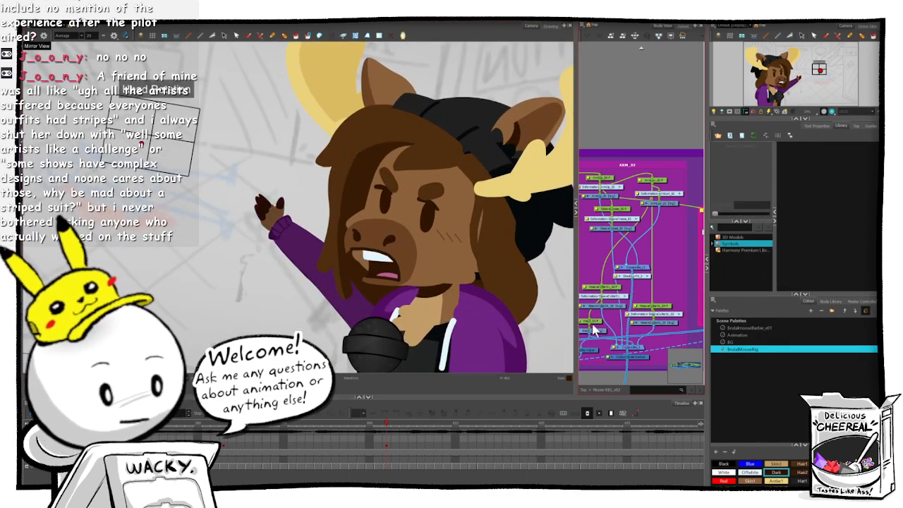
{"action": "left_click", "coordinate": [594, 322]}
{"action": "left_click", "coordinate": [164, 36]}
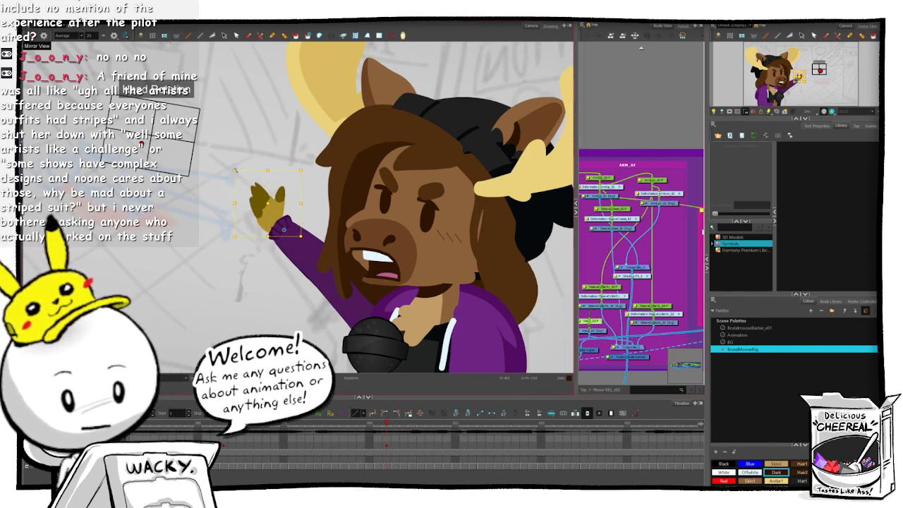
{"action": "left_click_drag", "start_coordinate": [235, 171], "coordinate": [242, 188]}
{"action": "left_click_drag", "start_coordinate": [301, 181], "coordinate": [278, 211]}
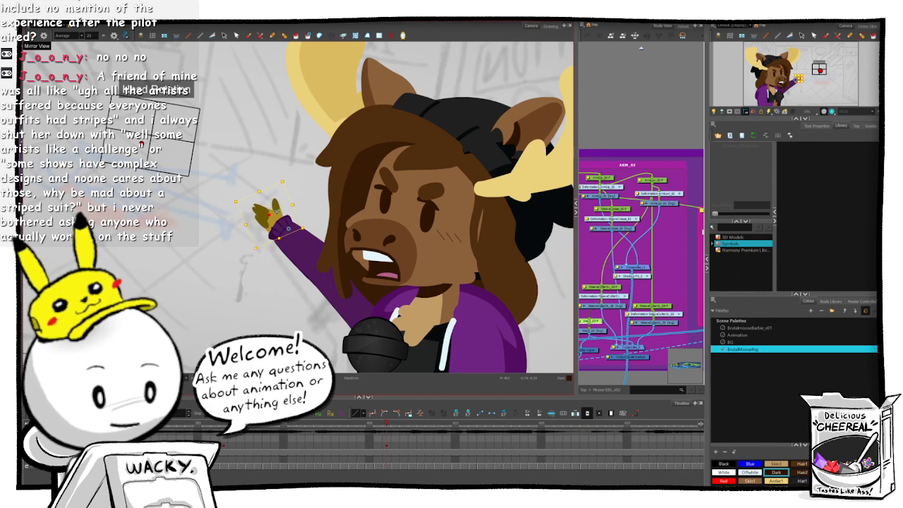
{"action": "left_click", "coordinate": [636, 89]}
{"action": "left_click_drag", "start_coordinate": [469, 252], "coordinate": [480, 229]}
{"action": "scroll", "coordinate": [481, 230], "scroll_direction": "down", "scroll_amount": 3}
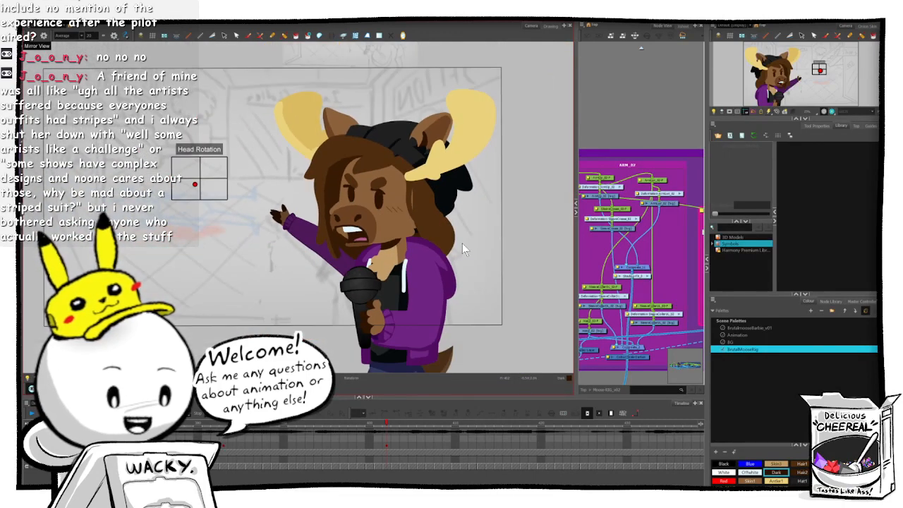
- Select the whole moose rig after its held arm-raised pose, move it far outside the camera frame on that frame, and deselect it
{"action": "left_click_drag", "start_coordinate": [447, 258], "coordinate": [450, 260]}
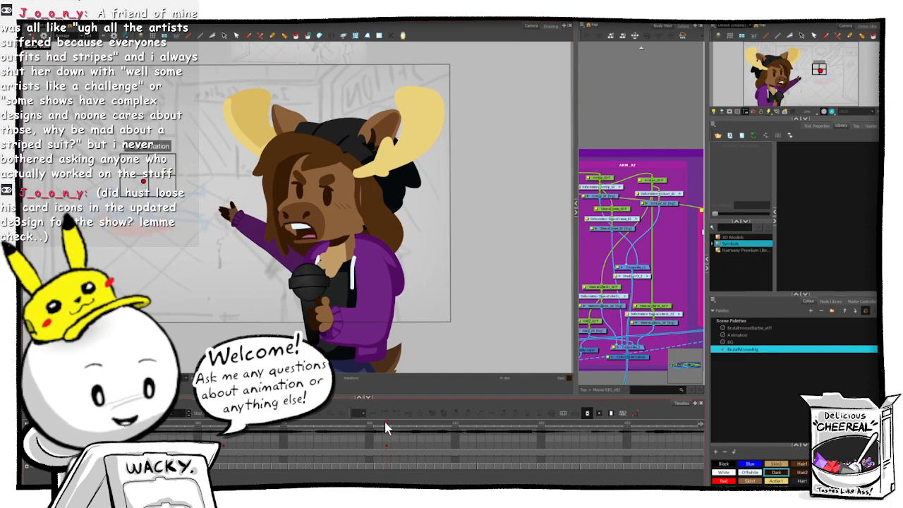
{"action": "left_click_drag", "start_coordinate": [396, 422], "coordinate": [451, 426]}
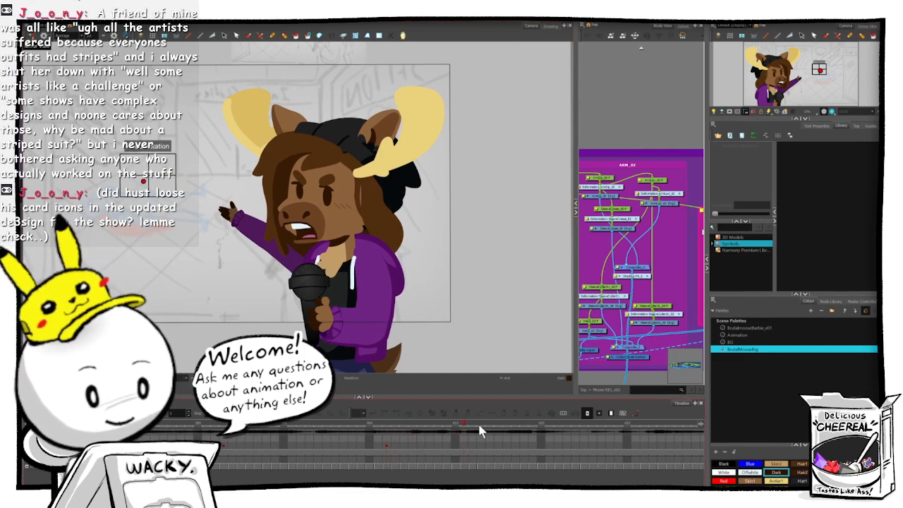
{"action": "mouse_move", "coordinate": [546, 427]}
{"action": "left_mouse_down"}
{"action": "mouse_move", "coordinate": [557, 427]}
{"action": "mouse_move", "coordinate": [538, 427]}
{"action": "left_mouse_up"}
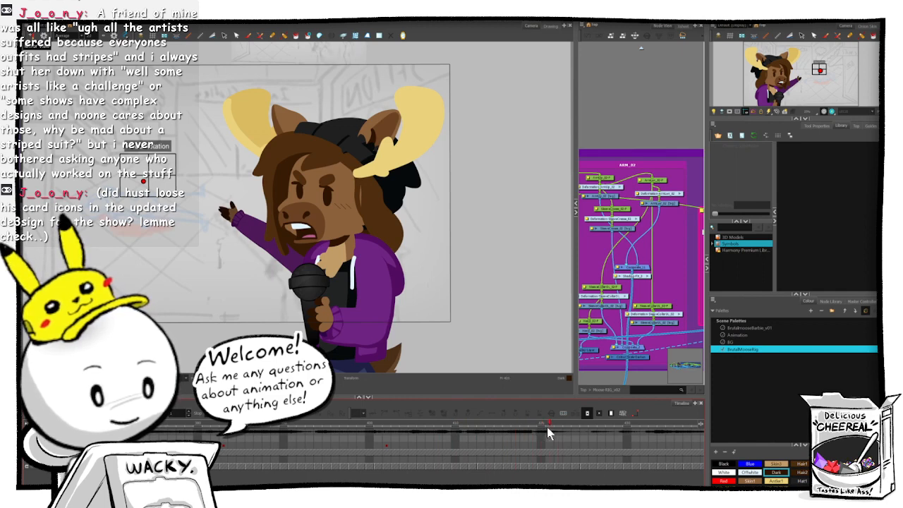
{"action": "left_click", "coordinate": [550, 446]}
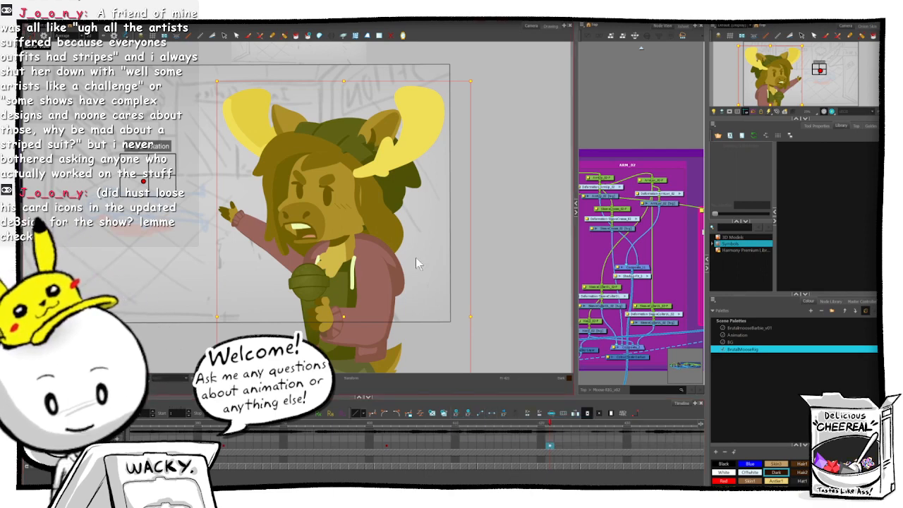
{"action": "scroll", "coordinate": [405, 261], "scroll_direction": "down", "scroll_amount": 2}
{"action": "scroll", "coordinate": [405, 262], "scroll_direction": "down", "scroll_amount": 5}
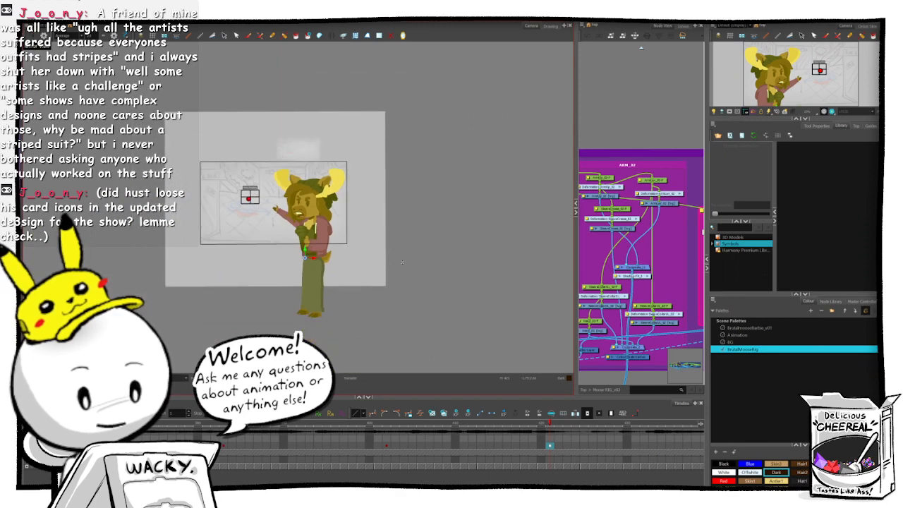
{"action": "scroll", "coordinate": [397, 256], "scroll_direction": "down", "scroll_amount": 6}
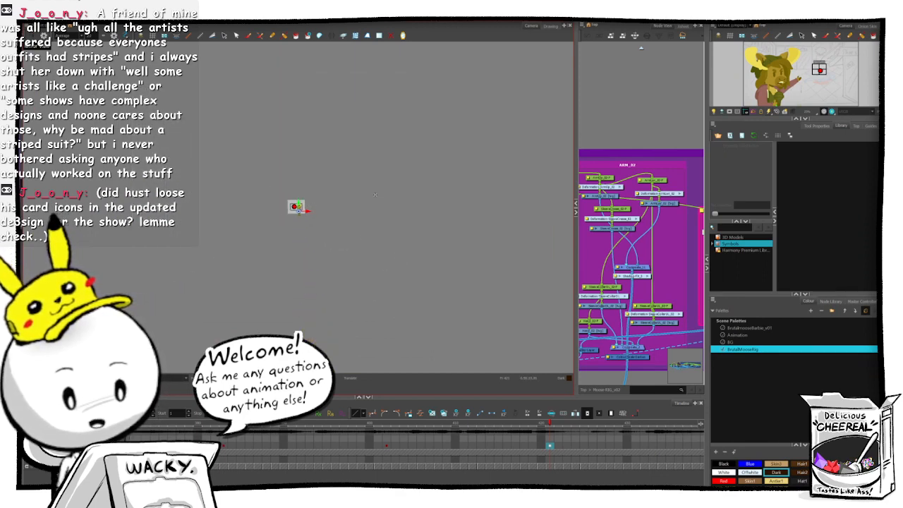
{"action": "left_click_drag", "start_coordinate": [375, 195], "coordinate": [512, 160]}
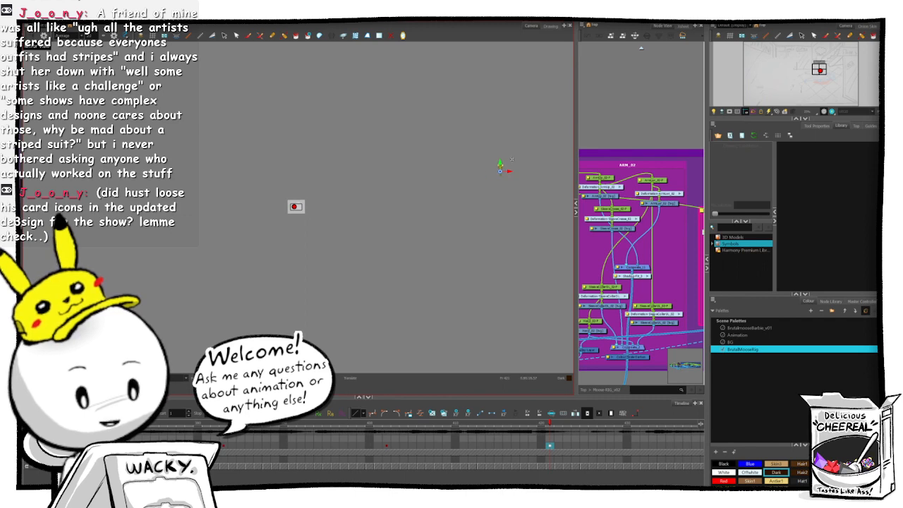
{"action": "left_click", "coordinate": [644, 122]}
{"action": "scroll", "coordinate": [637, 115], "scroll_direction": "up", "scroll_amount": 5}
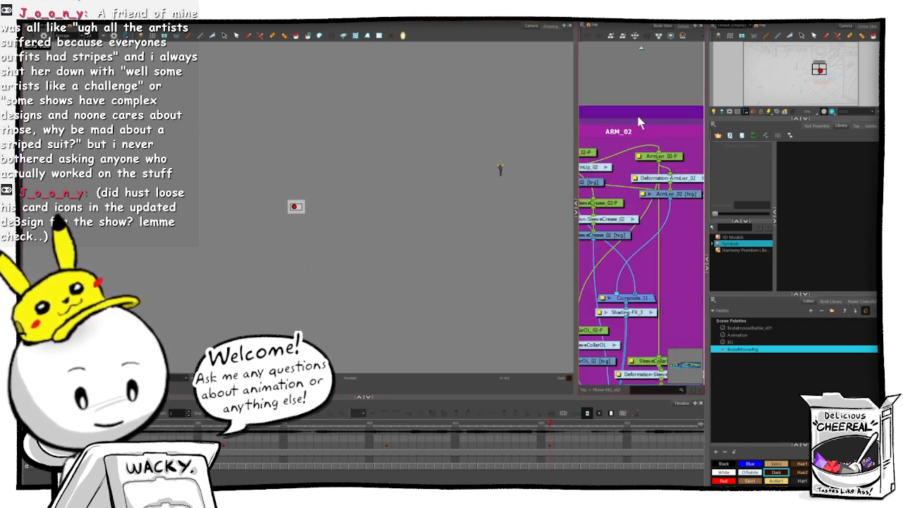
- Restore the unmirrored view of the camera frame and check the held pose on frames before the character's exit
{"action": "left_click", "coordinate": [319, 221]}
{"action": "scroll", "coordinate": [316, 221], "scroll_direction": "up", "scroll_amount": 3}
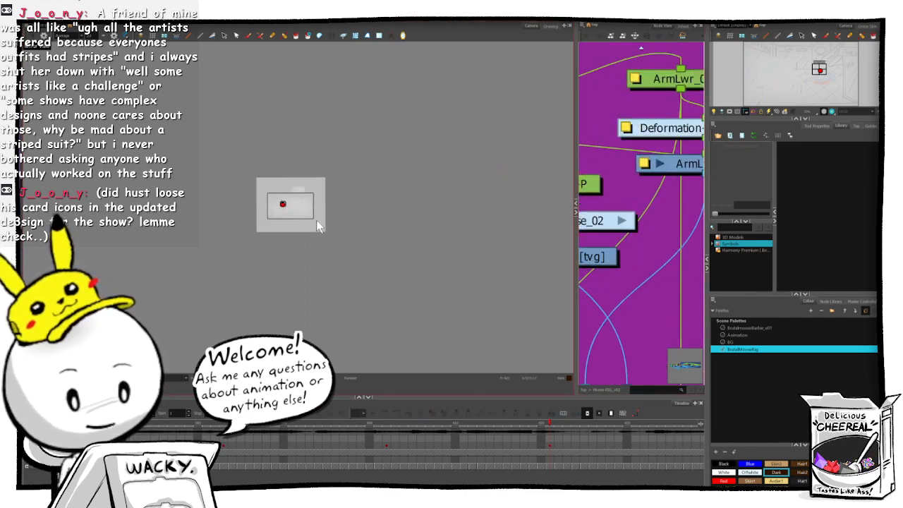
{"action": "scroll", "coordinate": [317, 220], "scroll_direction": "up", "scroll_amount": 5}
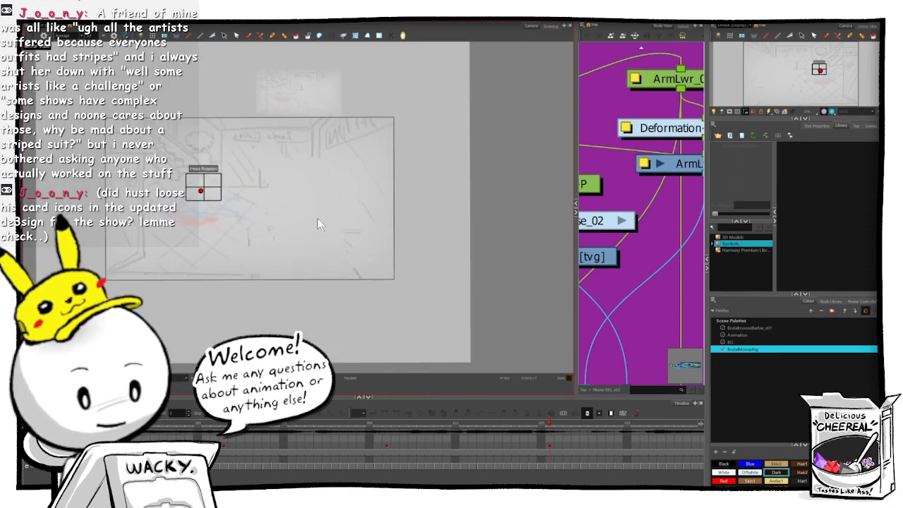
{"action": "scroll", "coordinate": [318, 218], "scroll_direction": "up", "scroll_amount": 4}
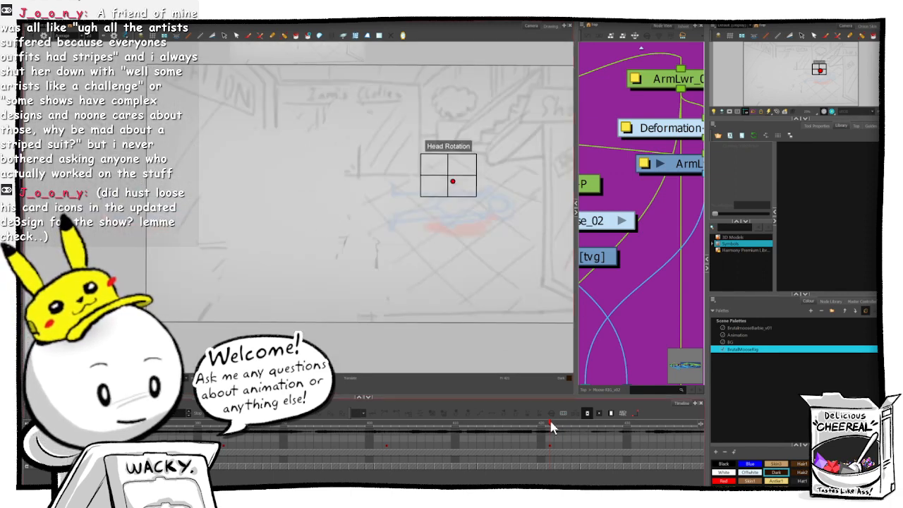
{"action": "left_click_drag", "start_coordinate": [549, 426], "coordinate": [529, 428]}
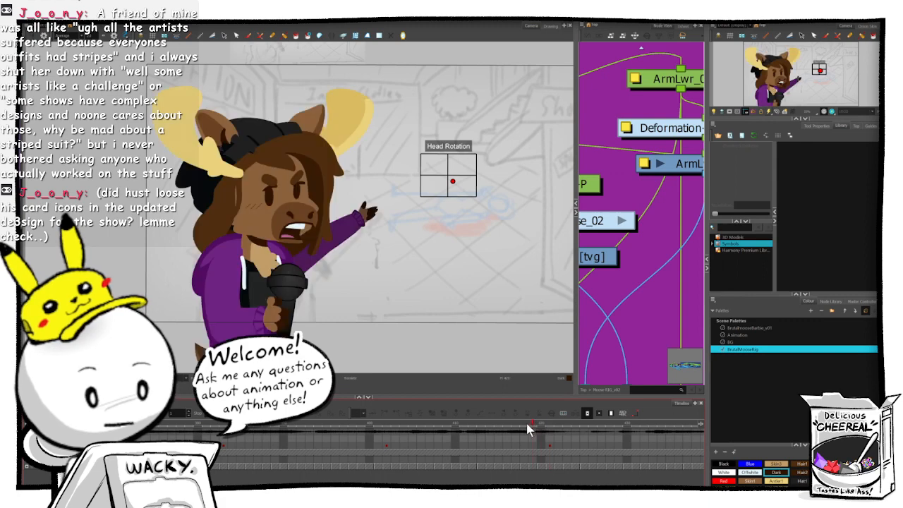
{"action": "left_click", "coordinate": [394, 444]}
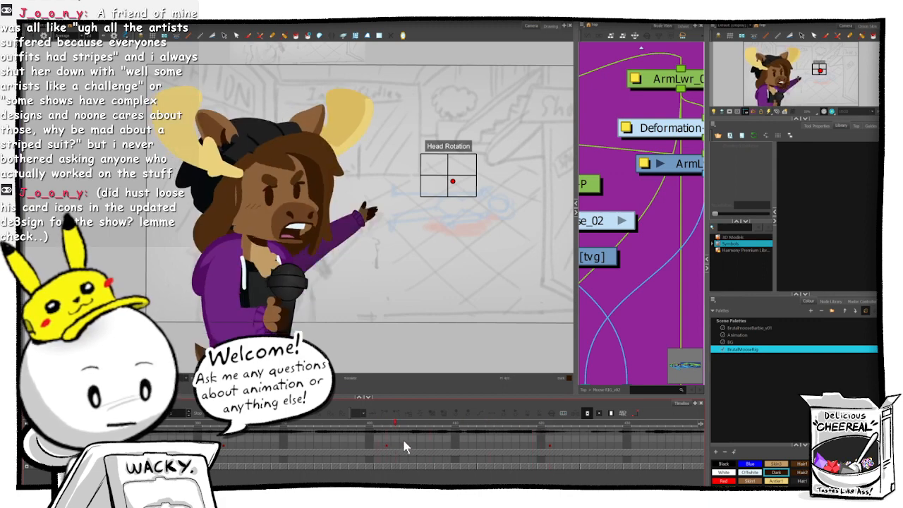
{"action": "left_click", "coordinate": [428, 438]}
- Select the legs' parent peg, go to the keyframe with both hands on the microphone, set the pivot at the feet and skew the legs slightly
{"action": "left_click_drag", "start_coordinate": [403, 208], "coordinate": [389, 42]}
{"action": "left_click", "coordinate": [246, 212]}
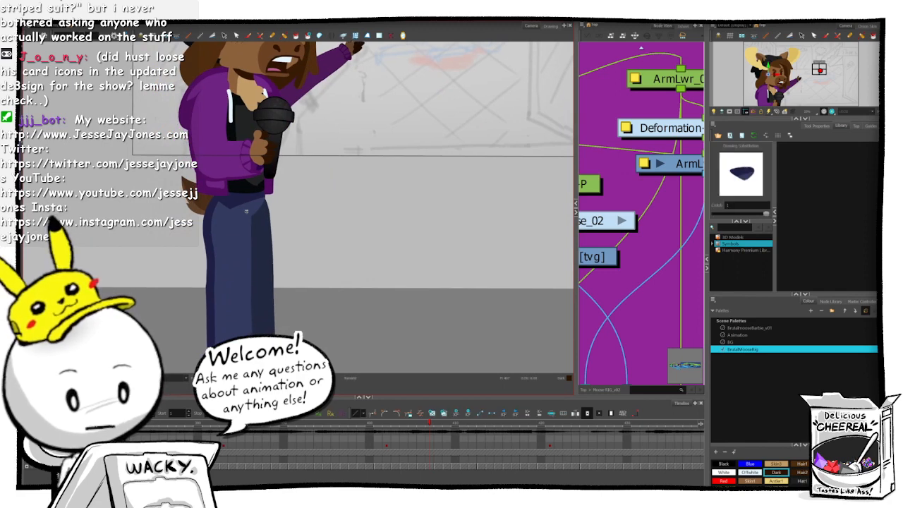
{"action": "key", "text": "b"}
{"action": "left_click", "coordinate": [430, 423]}
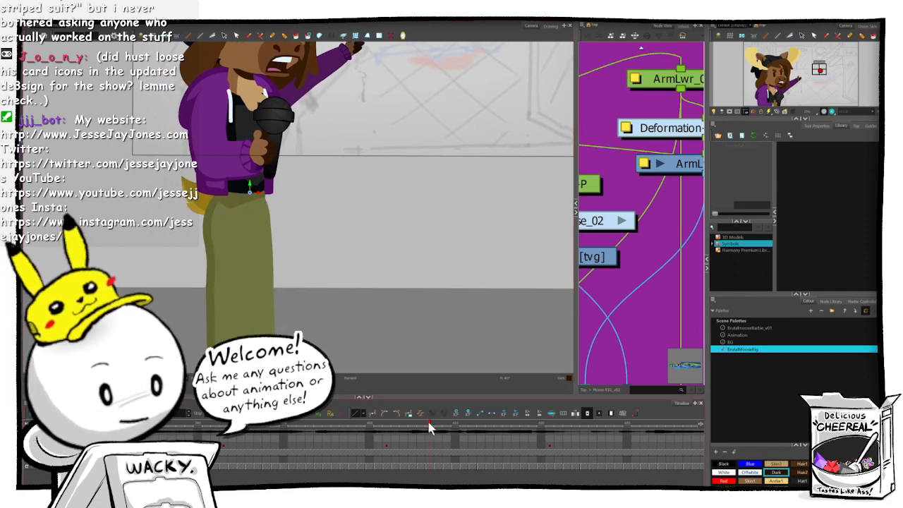
{"action": "left_click", "coordinate": [362, 423]}
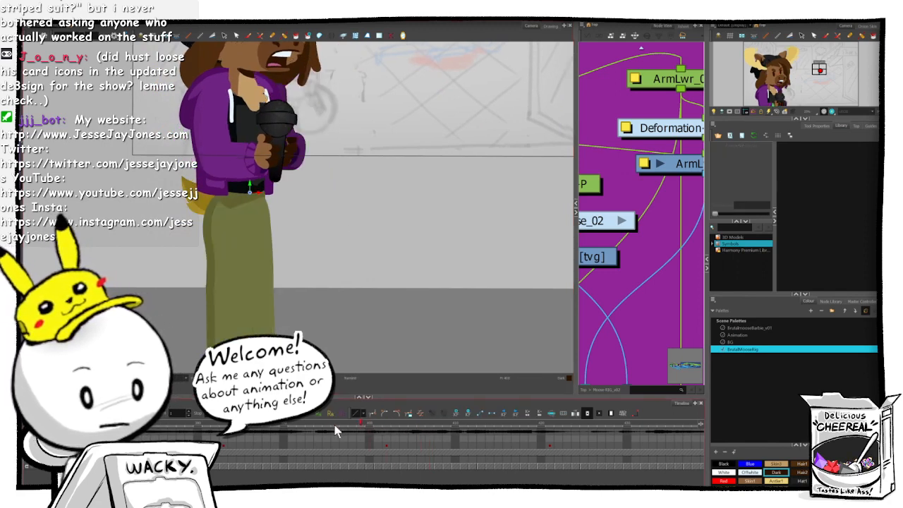
{"action": "left_click", "coordinate": [204, 424]}
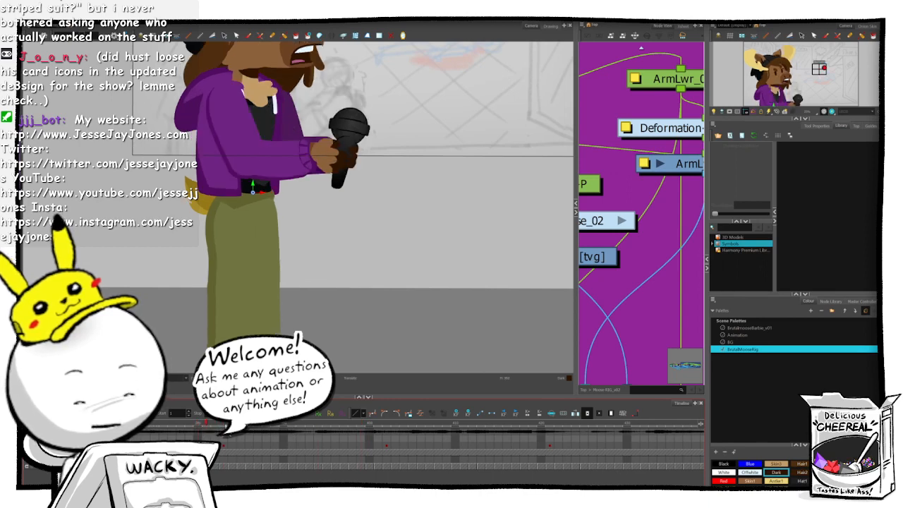
{"action": "left_click", "coordinate": [271, 425]}
{"action": "left_click", "coordinate": [209, 425]}
{"action": "left_click", "coordinate": [224, 425]}
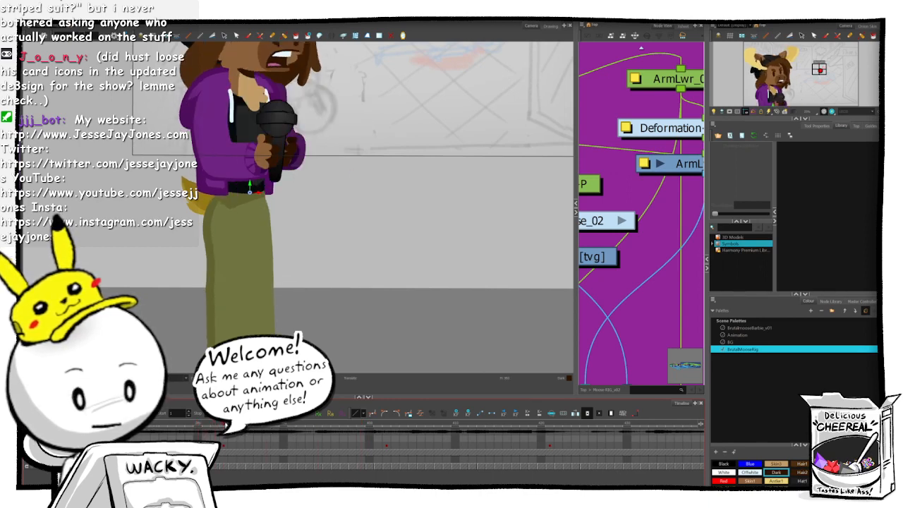
{"action": "key", "text": "shift+2"}
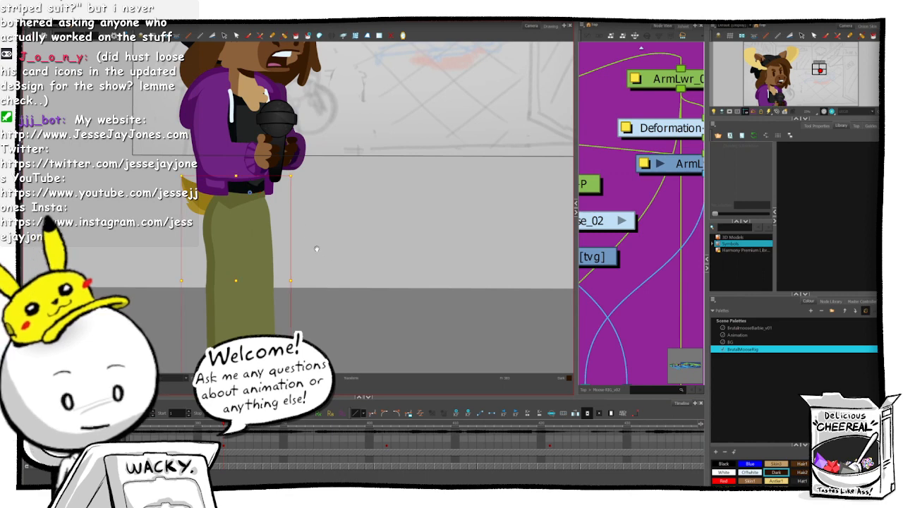
{"action": "left_click_drag", "start_coordinate": [317, 249], "coordinate": [325, 198]}
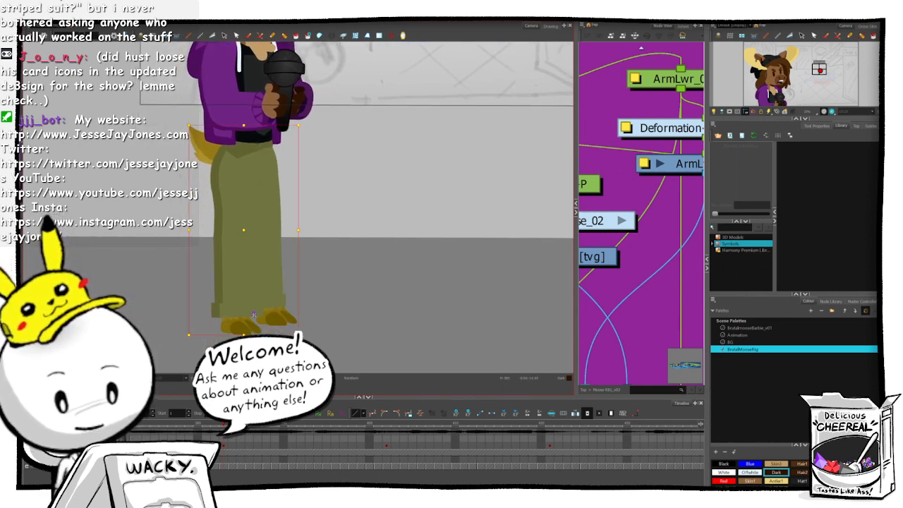
{"action": "left_click_drag", "start_coordinate": [259, 126], "coordinate": [262, 125]}
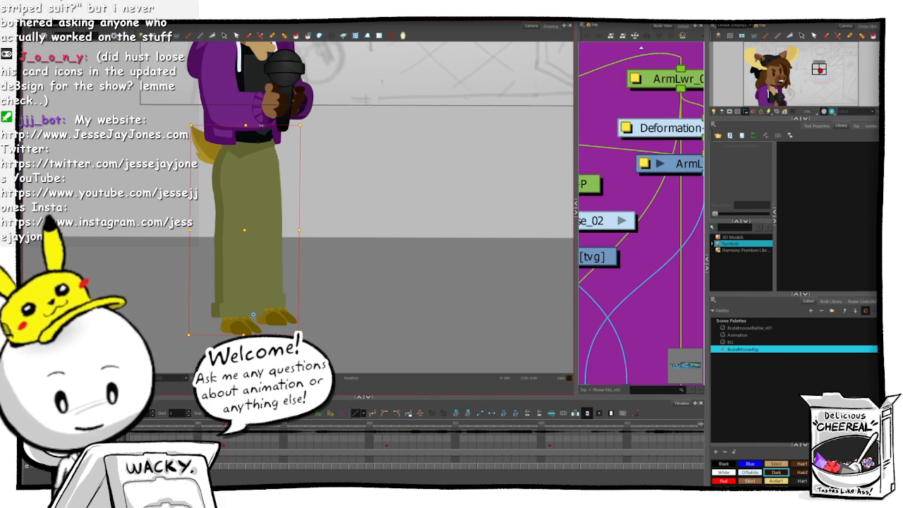
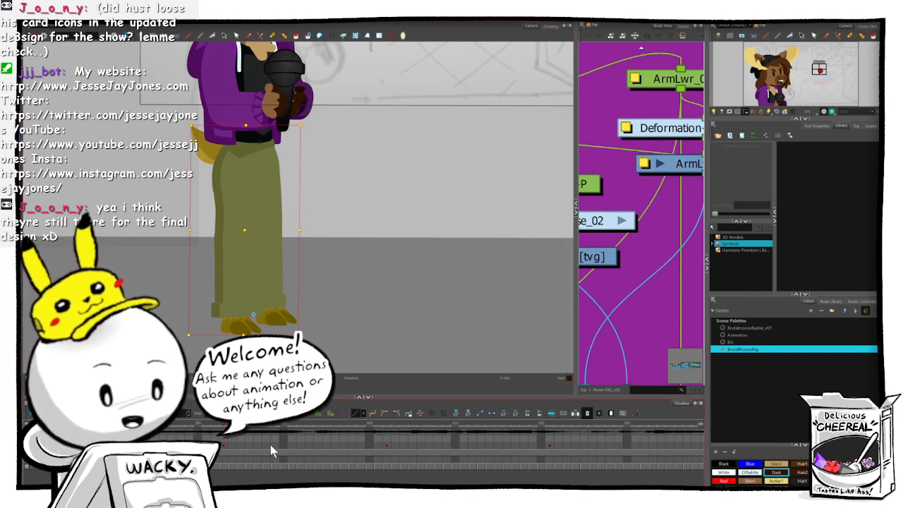
- Compare the legs between the two-handed and raised-arm keyframes, then deselect them and bring the upper body back into view
{"action": "left_click", "coordinate": [384, 426]}
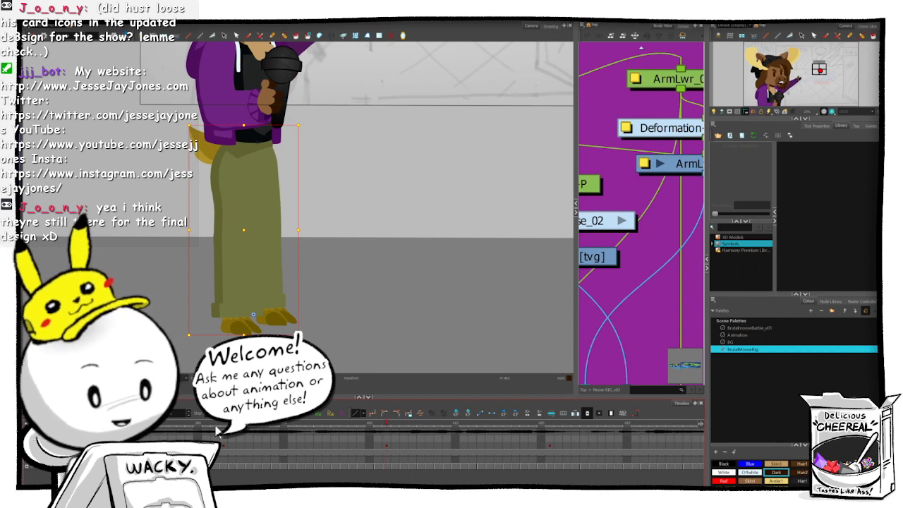
{"action": "left_click", "coordinate": [224, 424]}
{"action": "left_click", "coordinate": [386, 425]}
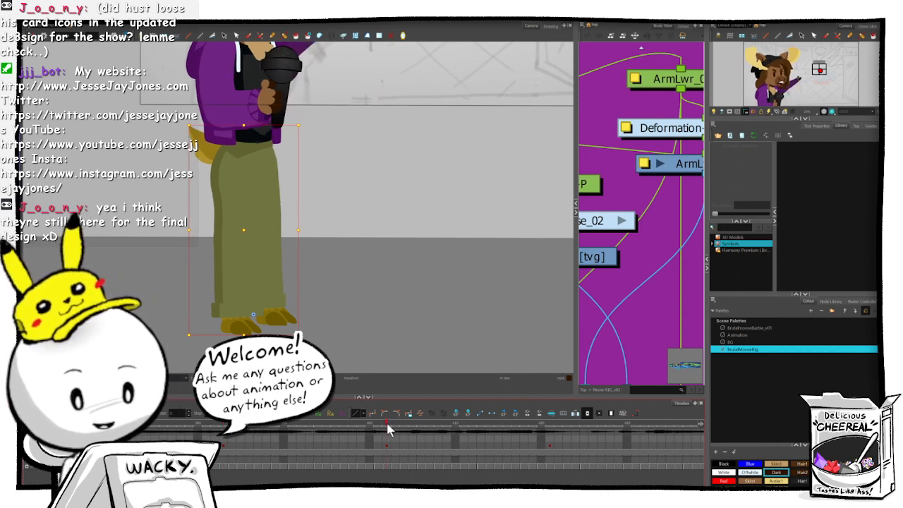
{"action": "left_click", "coordinate": [223, 424]}
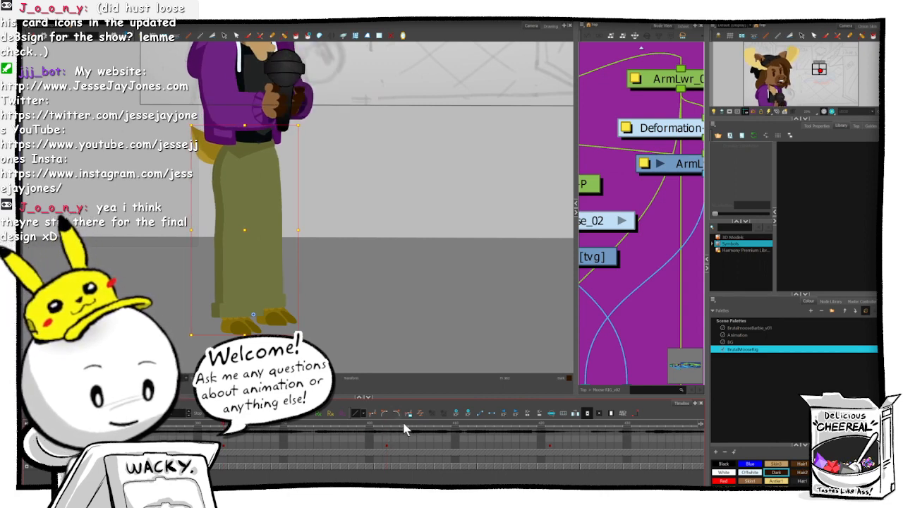
{"action": "left_click", "coordinate": [387, 424]}
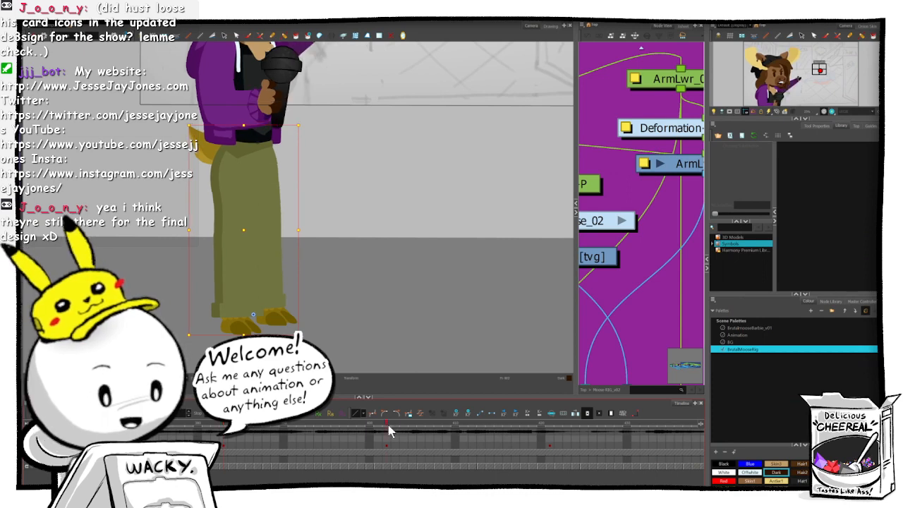
{"action": "left_click", "coordinate": [548, 424]}
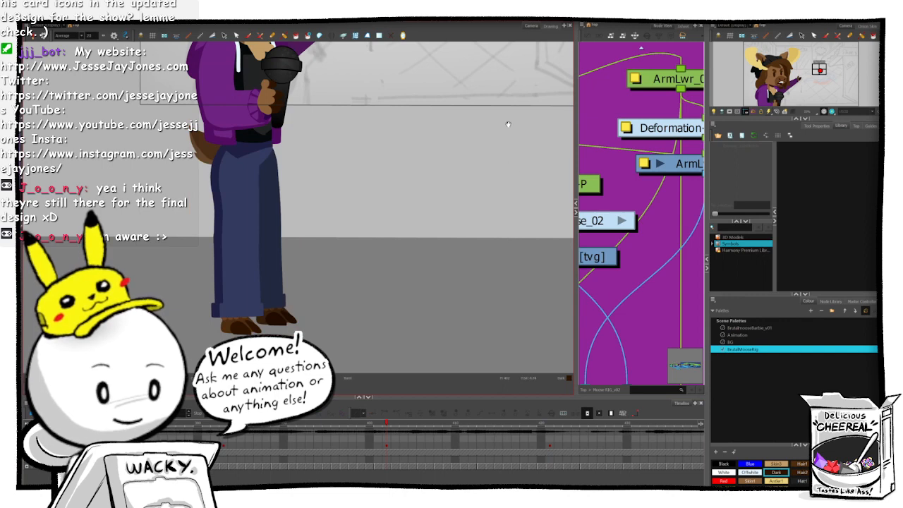
{"action": "left_click_drag", "start_coordinate": [508, 132], "coordinate": [388, 307]}
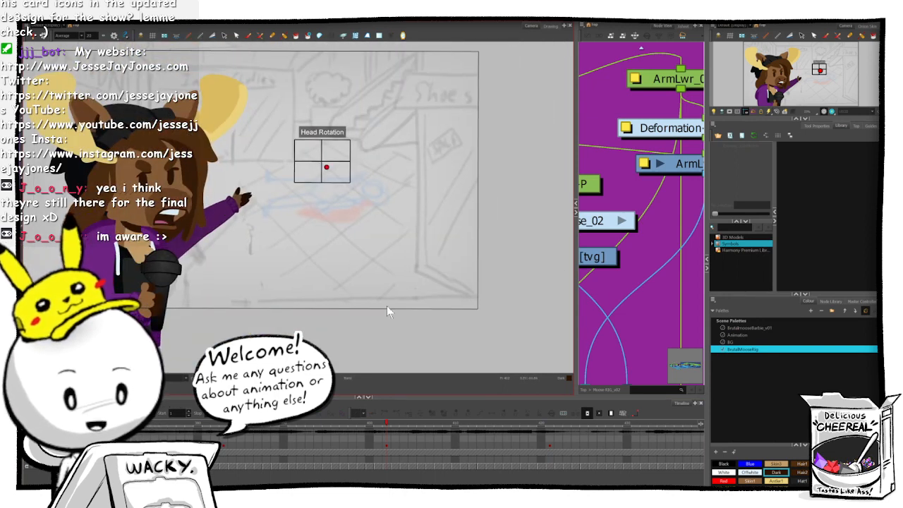
{"action": "key", "text": "1"}
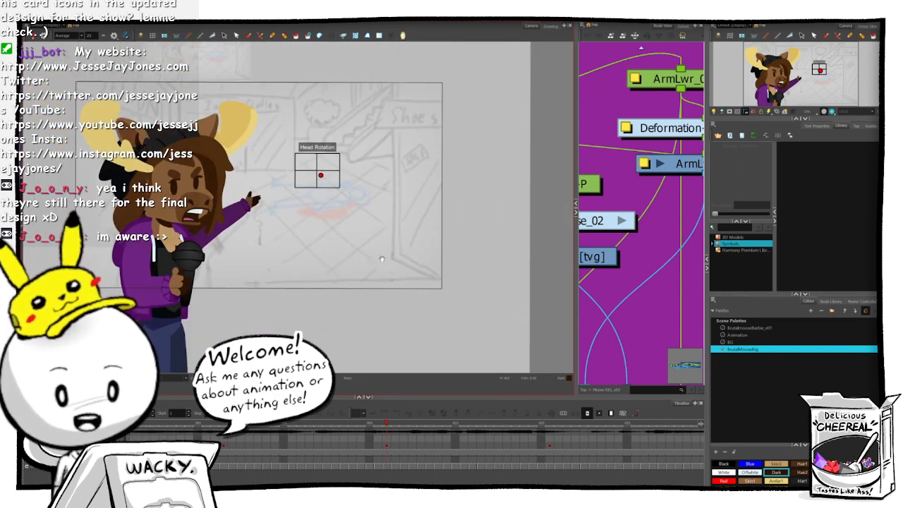
{"action": "left_click_drag", "start_coordinate": [382, 259], "coordinate": [442, 281]}
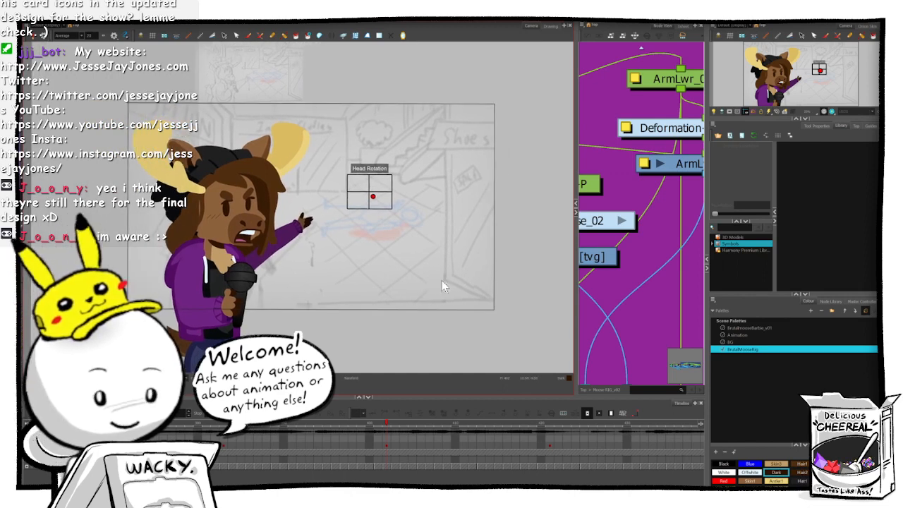
- Flip repeatedly between the frames around the raised-arm keyframe to examine the change from the two-handed microphone pose
{"action": "left_click", "coordinate": [373, 423]}
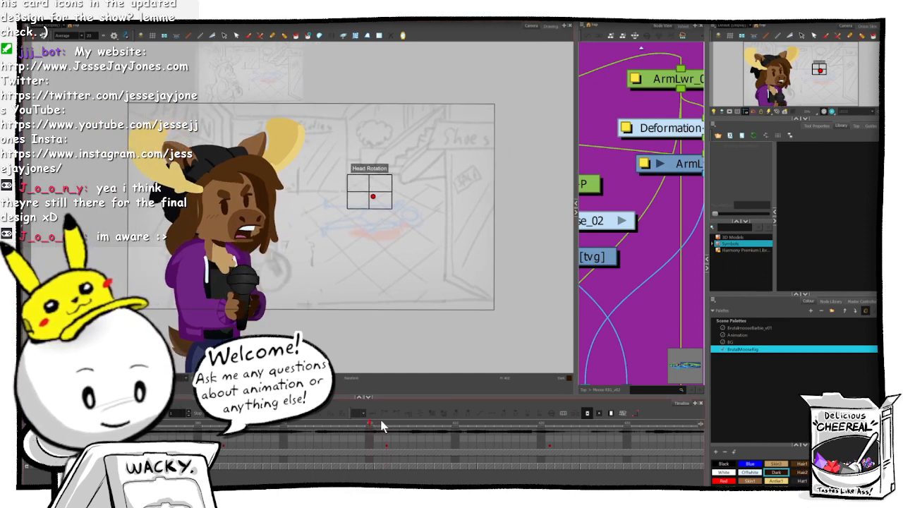
{"action": "left_click", "coordinate": [383, 423]}
{"action": "left_click", "coordinate": [373, 423]}
{"action": "left_click", "coordinate": [383, 424]}
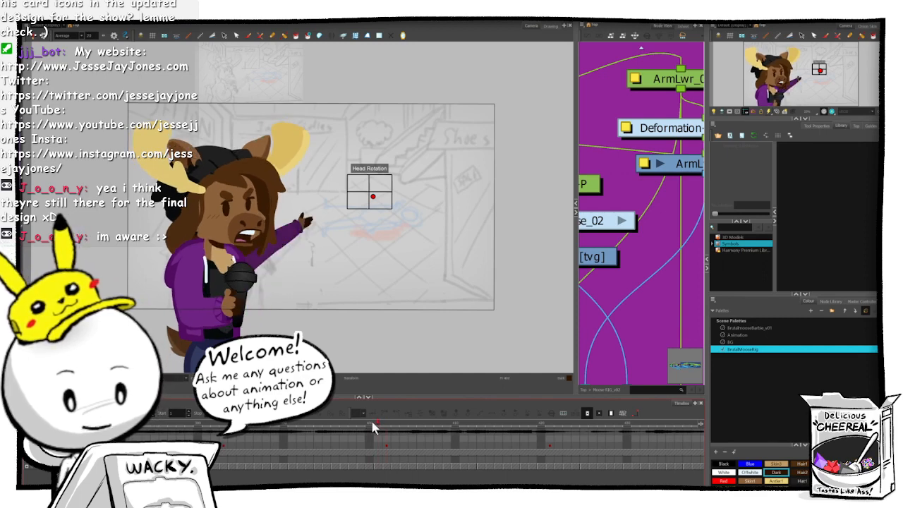
{"action": "left_click", "coordinate": [372, 424]}
{"action": "left_click", "coordinate": [384, 423]}
{"action": "left_click", "coordinate": [377, 423]}
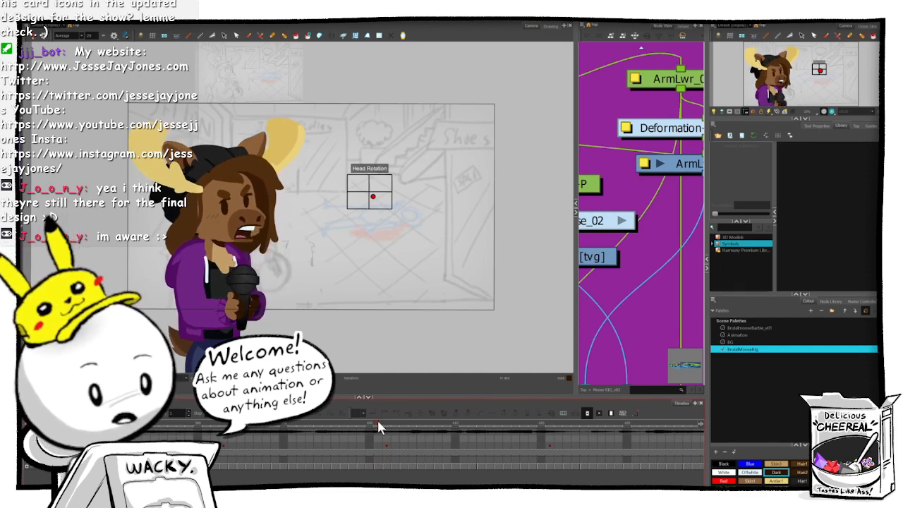
{"action": "left_click", "coordinate": [385, 423]}
{"action": "left_click", "coordinate": [379, 423]}
{"action": "left_click", "coordinate": [385, 423]}
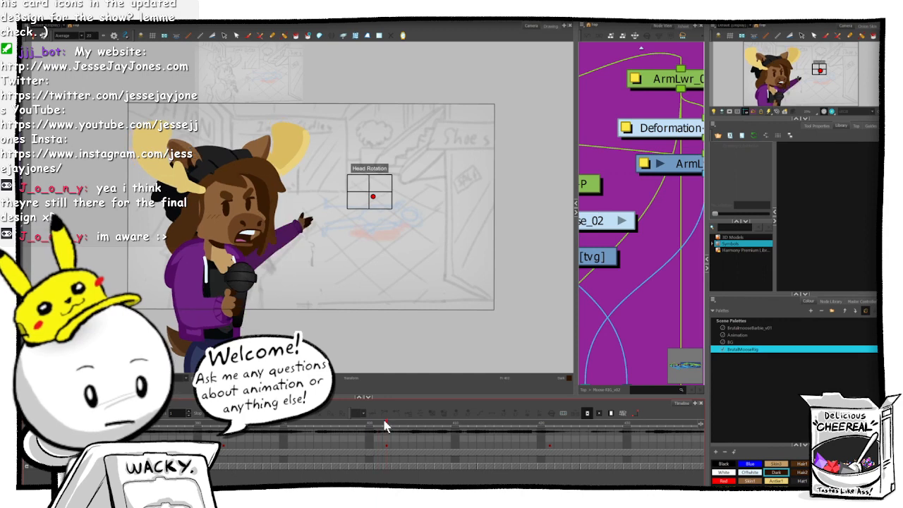
{"action": "left_click", "coordinate": [378, 424]}
{"action": "left_click", "coordinate": [385, 423]}
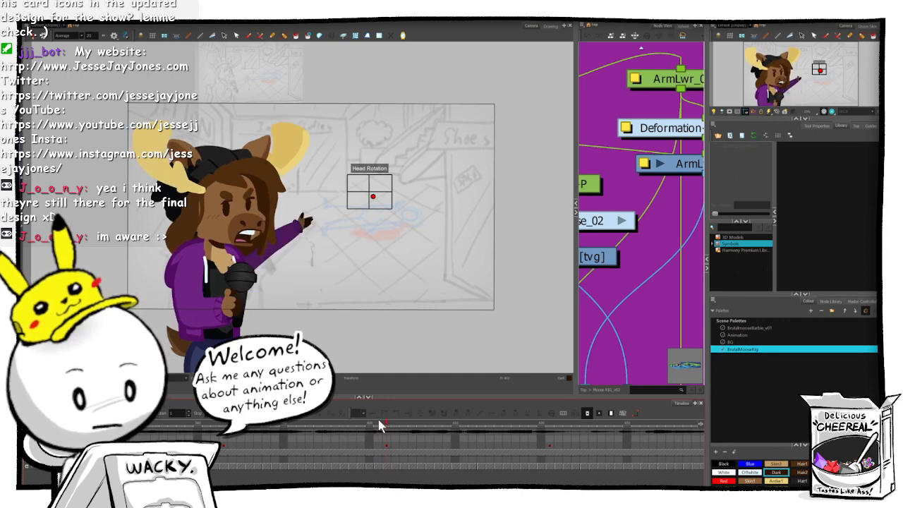
- Scrub between the two-handed microphone pose and the raised-arm keyframe to examine the change
{"action": "left_click", "coordinate": [379, 424]}
{"action": "left_click", "coordinate": [384, 424]}
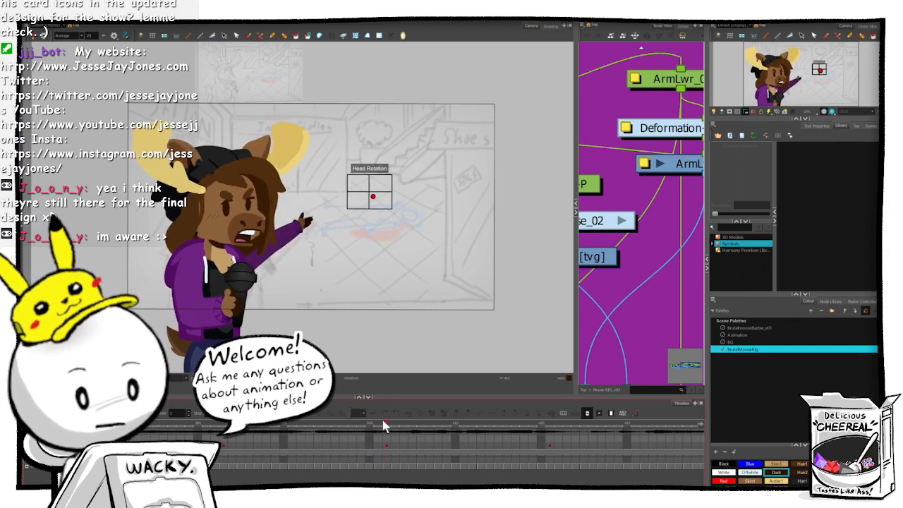
{"action": "key", "text": "period"}
{"action": "left_click", "coordinate": [217, 424]}
{"action": "key", "text": "period"}
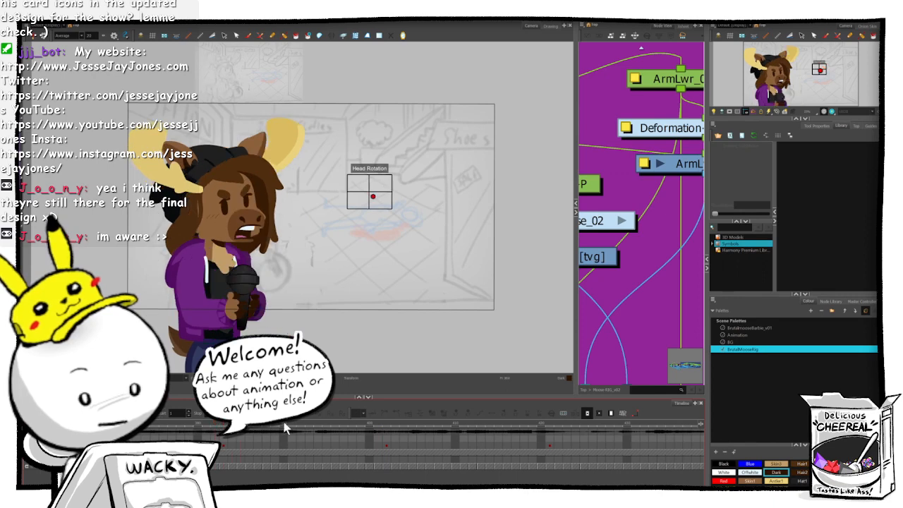
{"action": "left_click", "coordinate": [394, 423]}
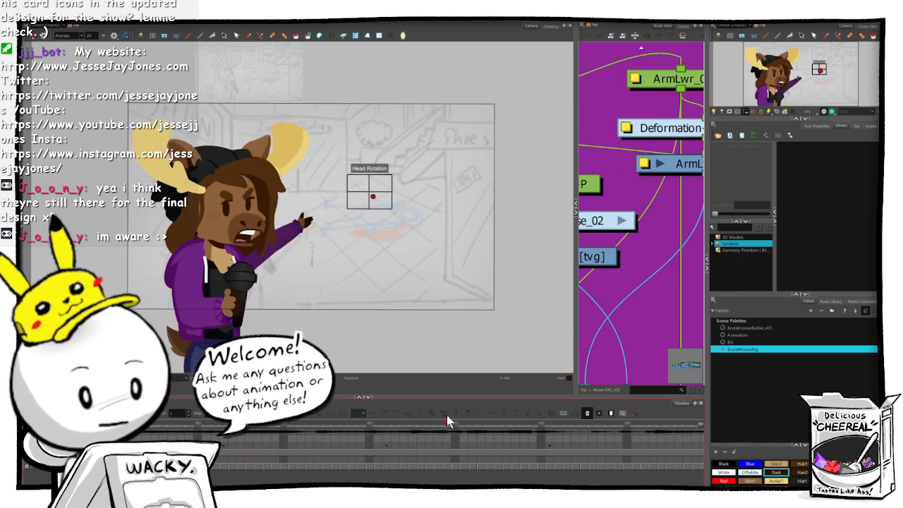
{"action": "left_click_drag", "start_coordinate": [379, 423], "coordinate": [386, 424]}
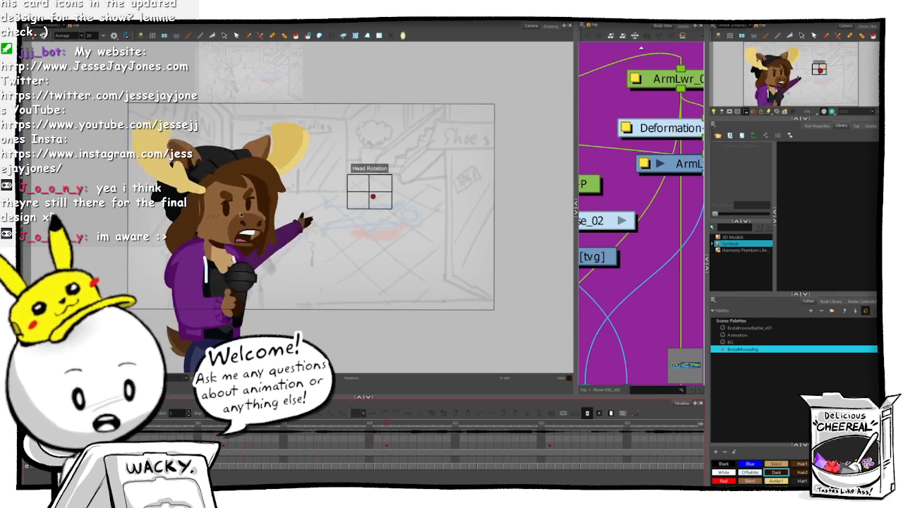
- Rotate the whole head slightly clockwise and shift it a little down on the raised-arm keyframe, and check it against the two-handed pose
{"action": "left_click", "coordinate": [240, 209]}
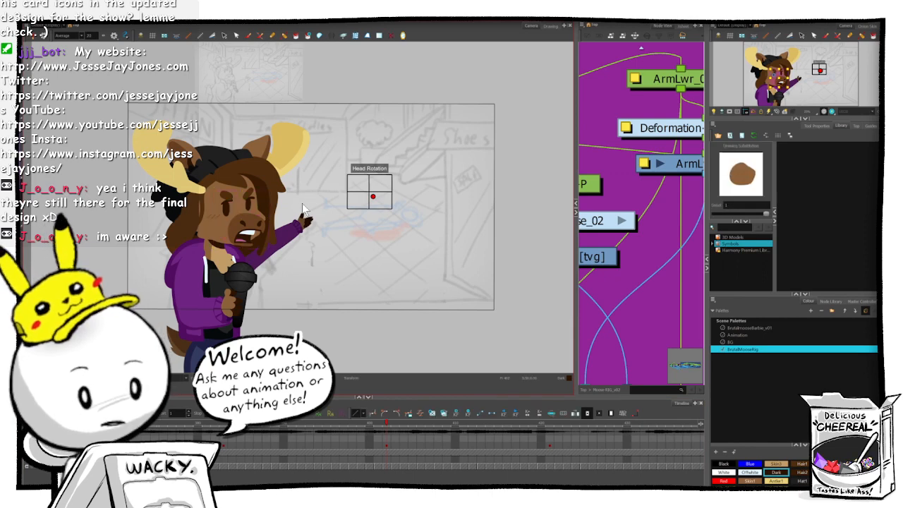
{"action": "key", "text": "b"}
{"action": "key", "text": "b"}
{"action": "key", "text": "b"}
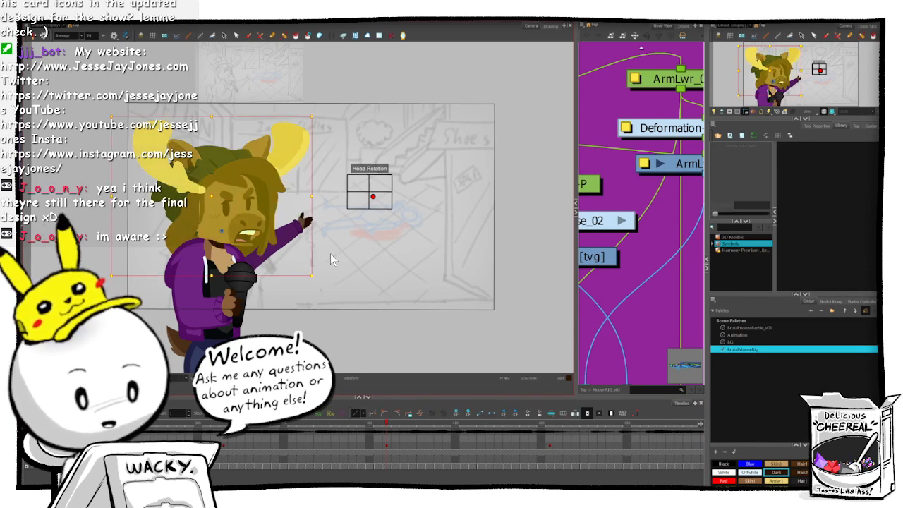
{"action": "left_click_drag", "start_coordinate": [319, 279], "coordinate": [314, 282]}
{"action": "left_click_drag", "start_coordinate": [254, 223], "coordinate": [251, 228]}
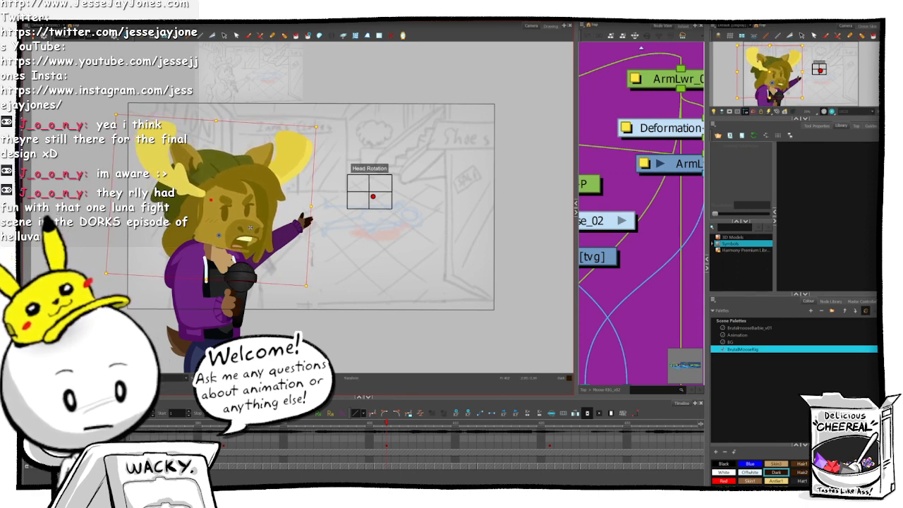
{"action": "left_click", "coordinate": [513, 323]}
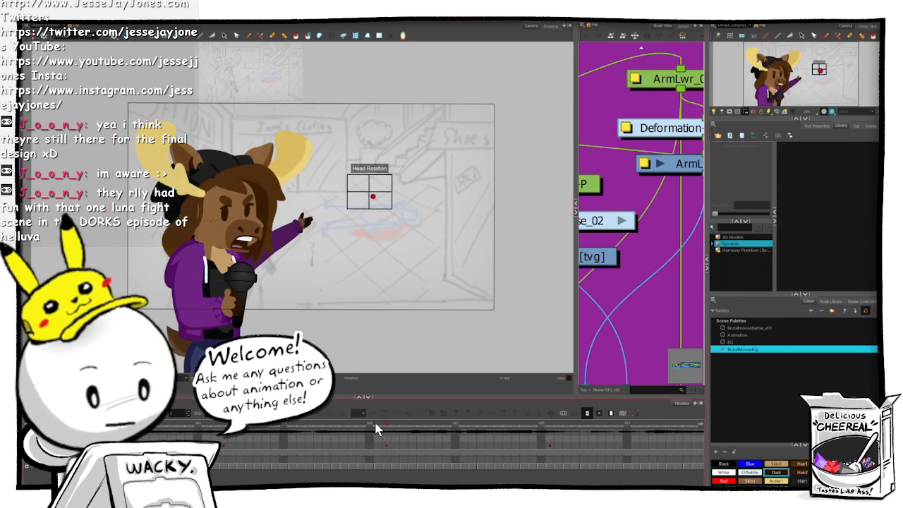
{"action": "left_click", "coordinate": [356, 425]}
{"action": "left_click", "coordinate": [399, 425]}
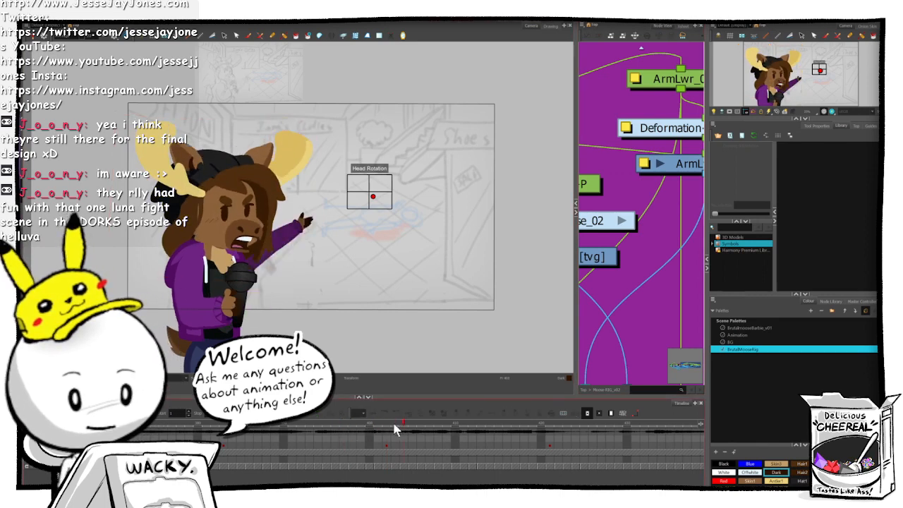
{"action": "left_click_drag", "start_coordinate": [380, 425], "coordinate": [387, 426]}
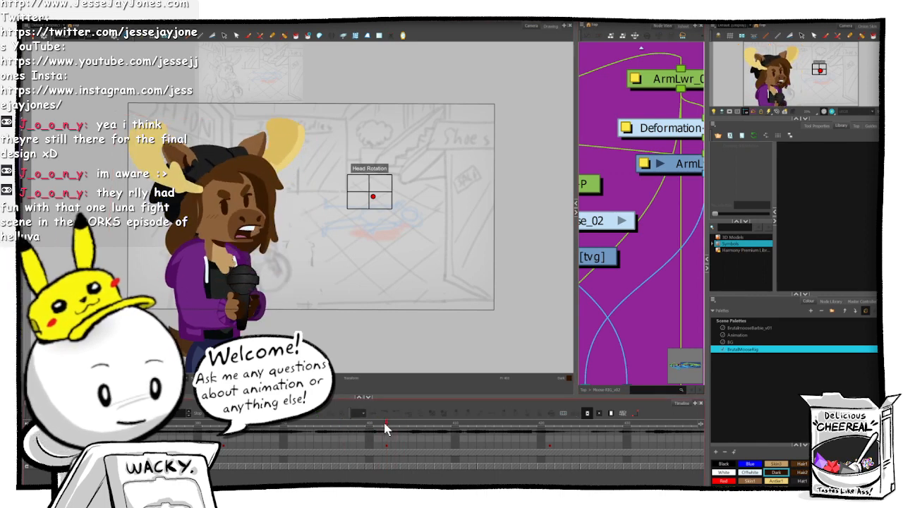
- Adjust the muzzle and tilt both eyes slightly clockwise on the raised-arm keyframe, and compare the face with the previous pose
{"action": "left_click", "coordinate": [251, 228]}
{"action": "left_click", "coordinate": [250, 229]}
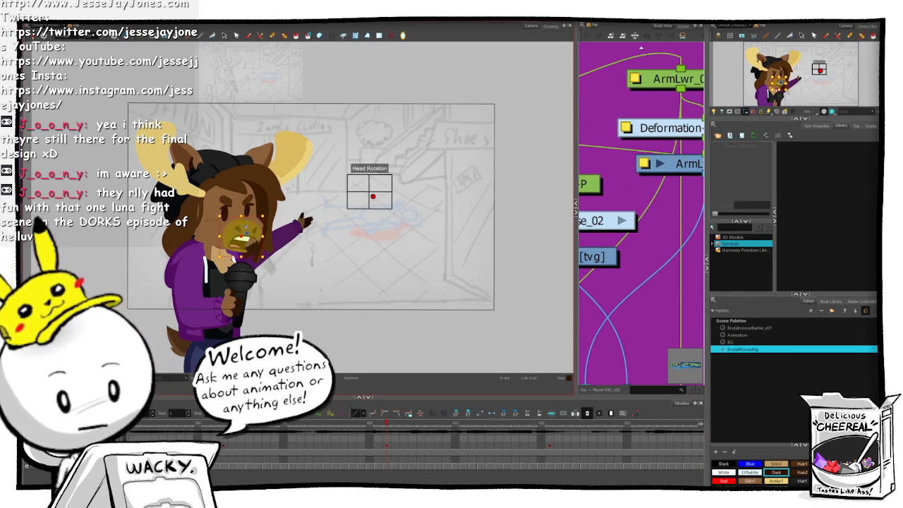
{"action": "left_click", "coordinate": [607, 124]}
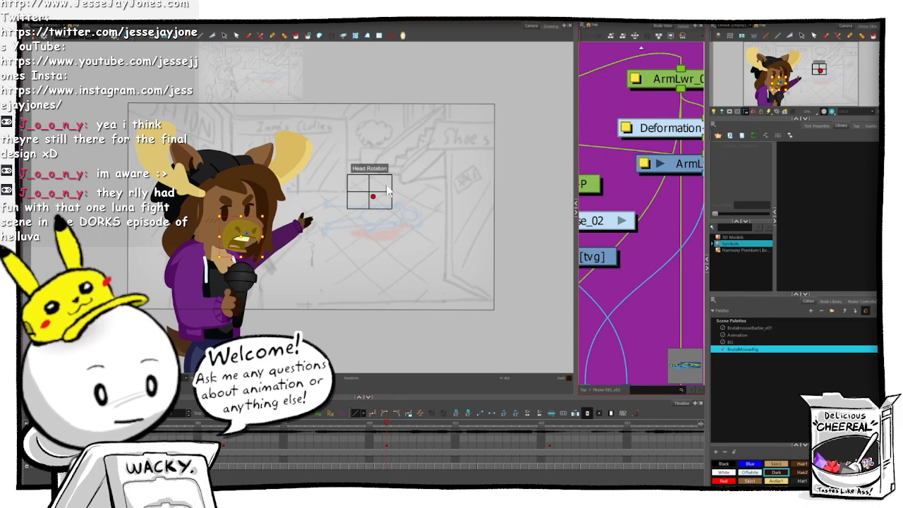
{"action": "left_click", "coordinate": [249, 210]}
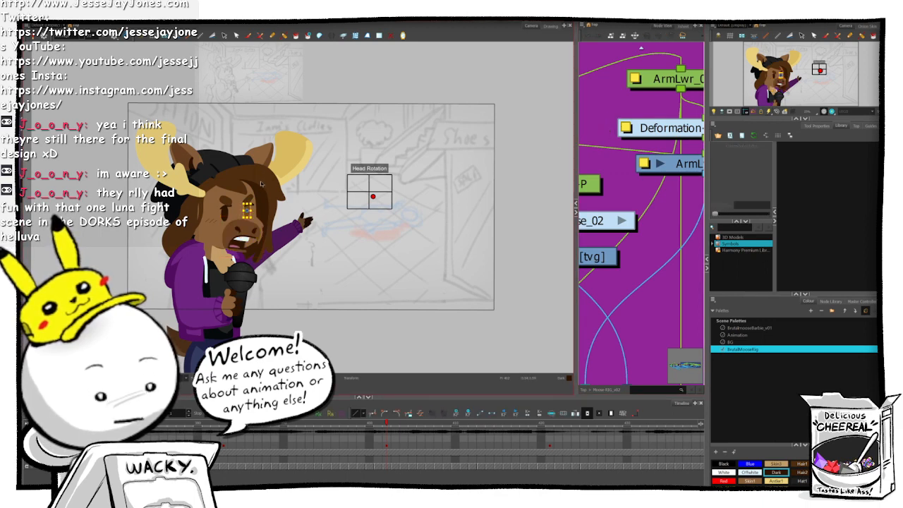
{"action": "left_click", "coordinate": [262, 187]}
{"action": "key", "text": "b"}
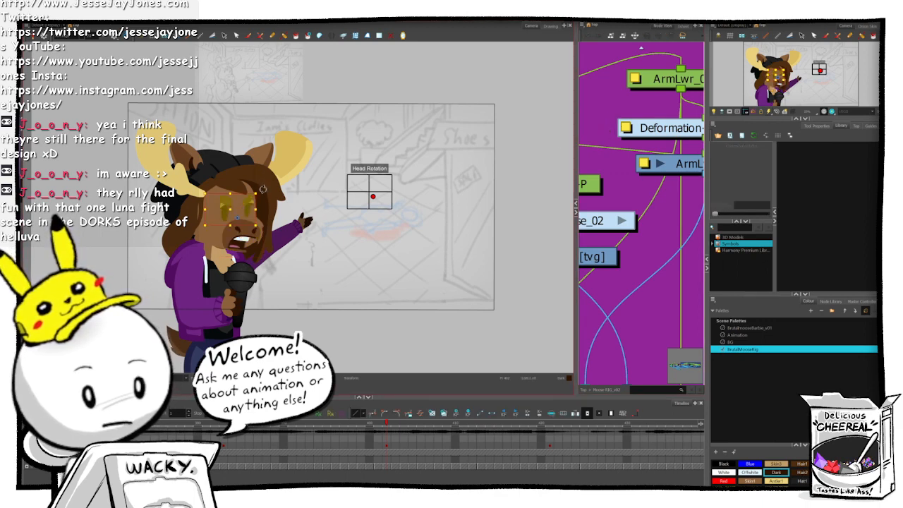
{"action": "left_click_drag", "start_coordinate": [264, 192], "coordinate": [265, 193]}
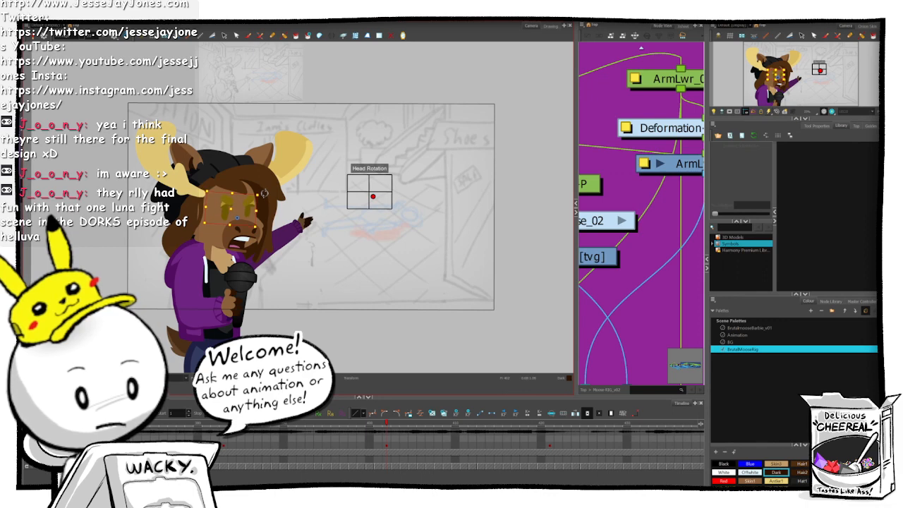
{"action": "left_click", "coordinate": [602, 121]}
{"action": "left_click", "coordinate": [385, 423]}
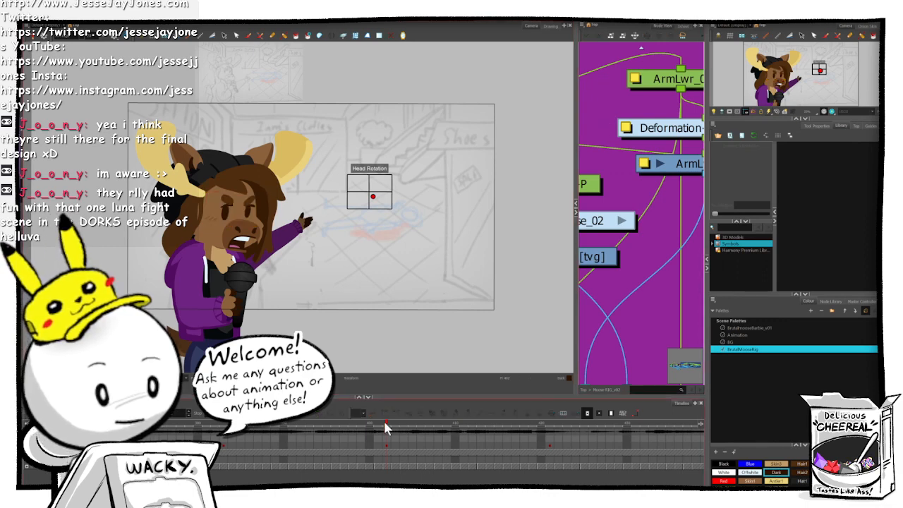
{"action": "left_click_drag", "start_coordinate": [368, 428], "coordinate": [389, 427]}
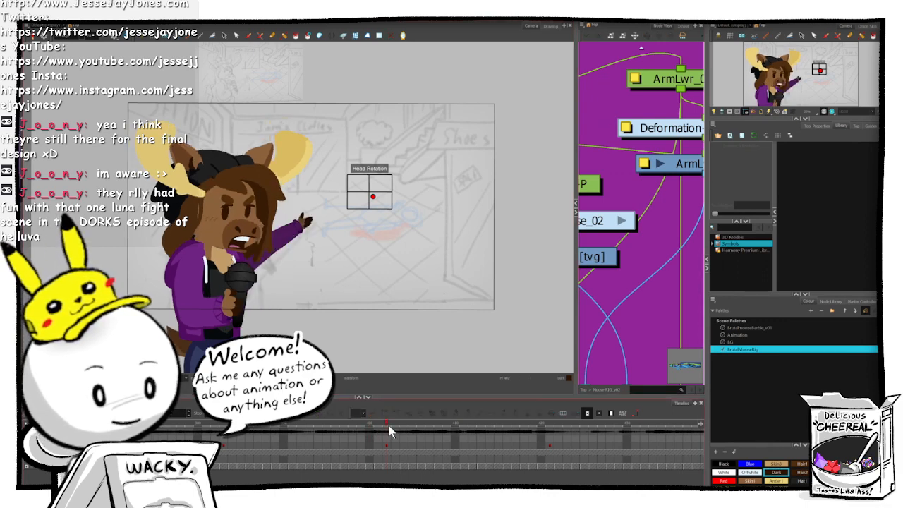
- Bend the tip of the small forehead hair strand down and inward with its curve deformer, and check the transition into the pose
{"action": "left_click", "coordinate": [247, 206]}
{"action": "key", "text": "shift+F11"}
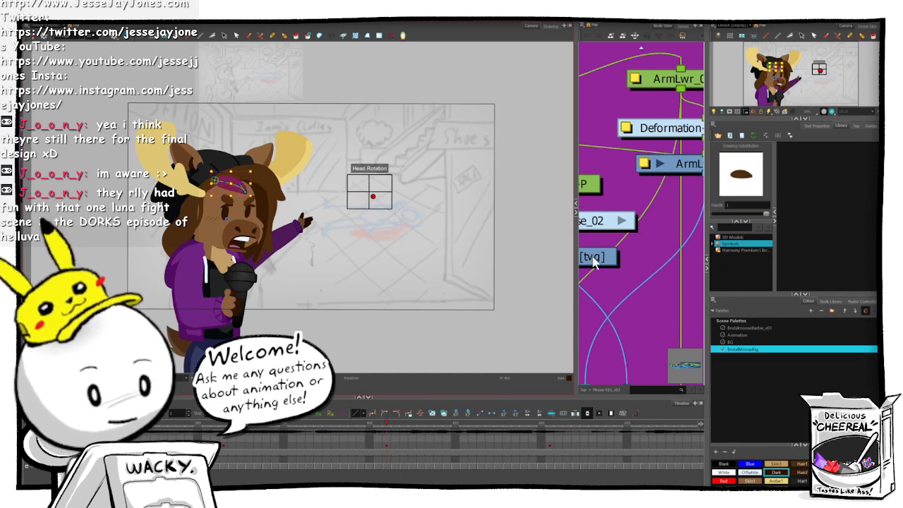
{"action": "left_click", "coordinate": [610, 281]}
{"action": "scroll", "coordinate": [315, 217], "scroll_direction": "up", "scroll_amount": 2}
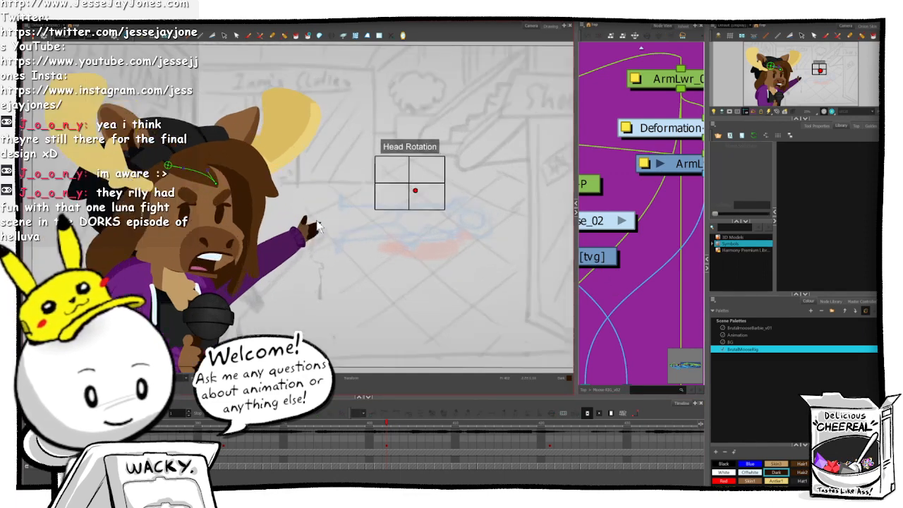
{"action": "left_click_drag", "start_coordinate": [235, 183], "coordinate": [361, 218]}
{"action": "scroll", "coordinate": [363, 214], "scroll_direction": "up", "scroll_amount": 1}
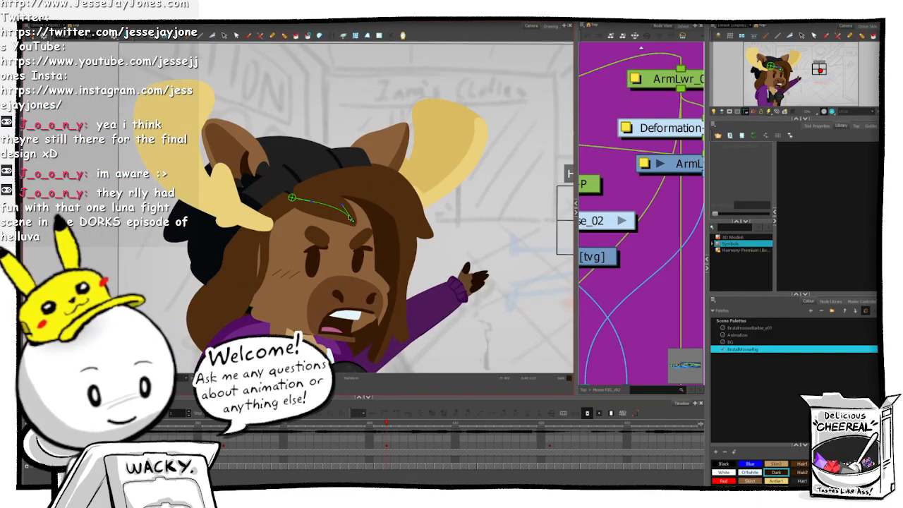
{"action": "left_click_drag", "start_coordinate": [354, 223], "coordinate": [347, 230]}
{"action": "left_click", "coordinate": [621, 183]}
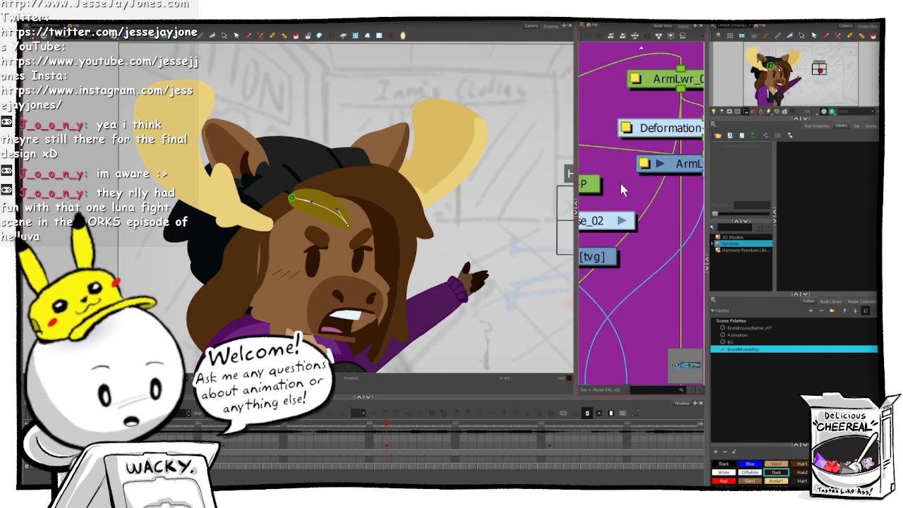
{"action": "left_click", "coordinate": [380, 207]}
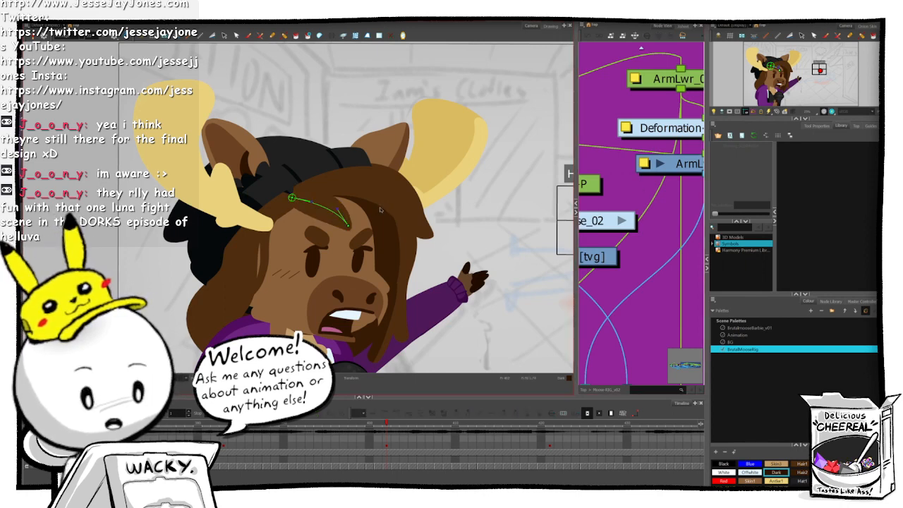
{"action": "left_click", "coordinate": [622, 188]}
{"action": "scroll", "coordinate": [438, 220], "scroll_direction": "down", "scroll_amount": 1}
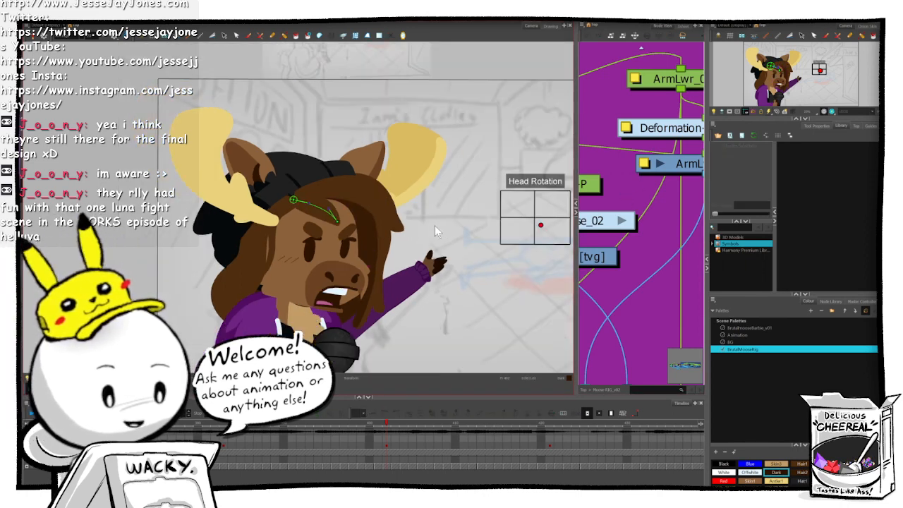
{"action": "scroll", "coordinate": [436, 233], "scroll_direction": "down", "scroll_amount": 1}
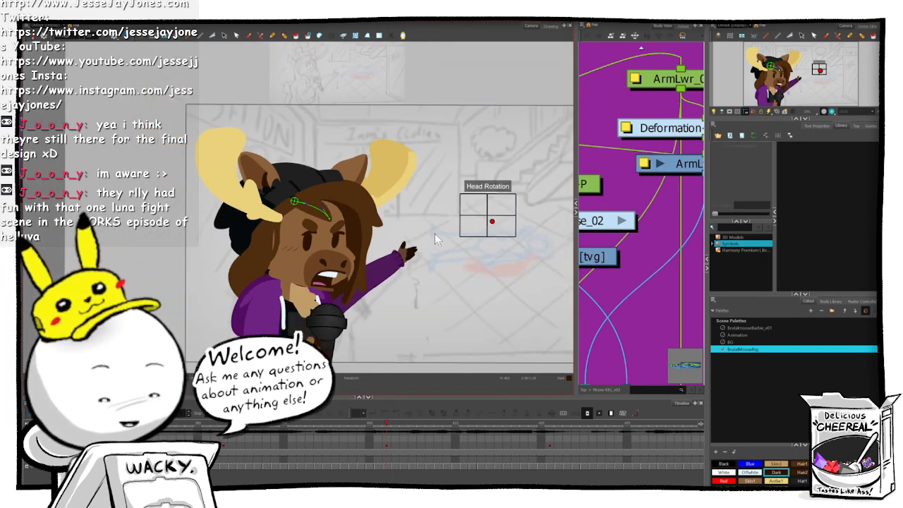
{"action": "mouse_move", "coordinate": [393, 418]}
{"action": "left_mouse_down"}
{"action": "mouse_move", "coordinate": [378, 423]}
{"action": "mouse_move", "coordinate": [384, 428]}
{"action": "left_mouse_up"}
- Rotate the long hair lock on the far side of the face slightly counter-clockwise, and flip against the previous pose to compare
{"action": "left_click", "coordinate": [368, 206]}
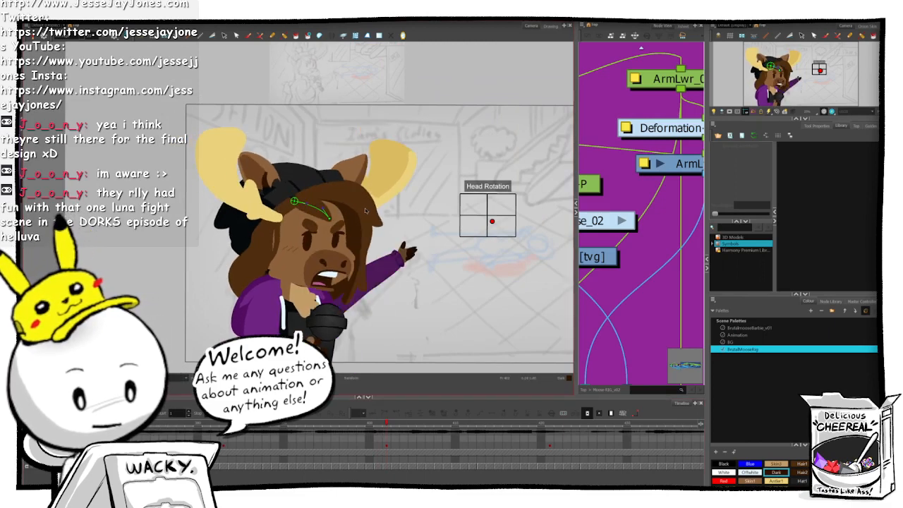
{"action": "left_click", "coordinate": [601, 287]}
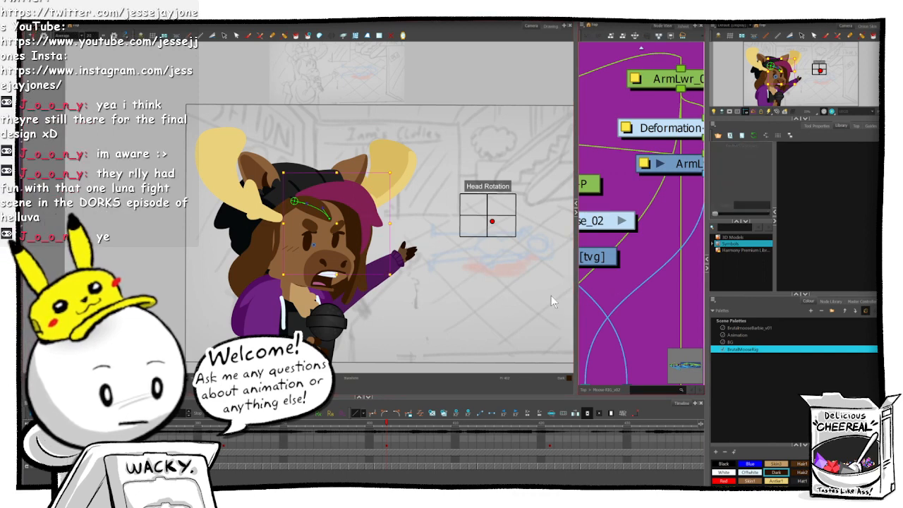
{"action": "left_click", "coordinate": [364, 278]}
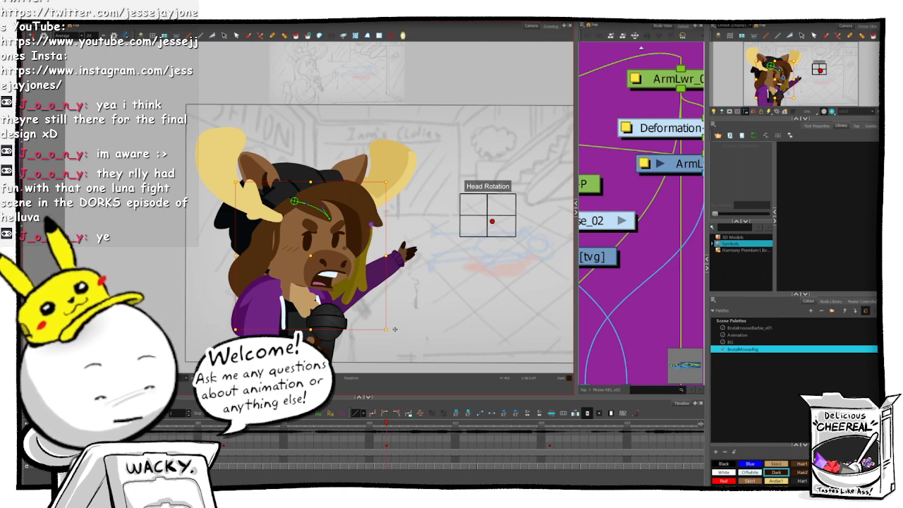
{"action": "left_click_drag", "start_coordinate": [392, 332], "coordinate": [399, 332]}
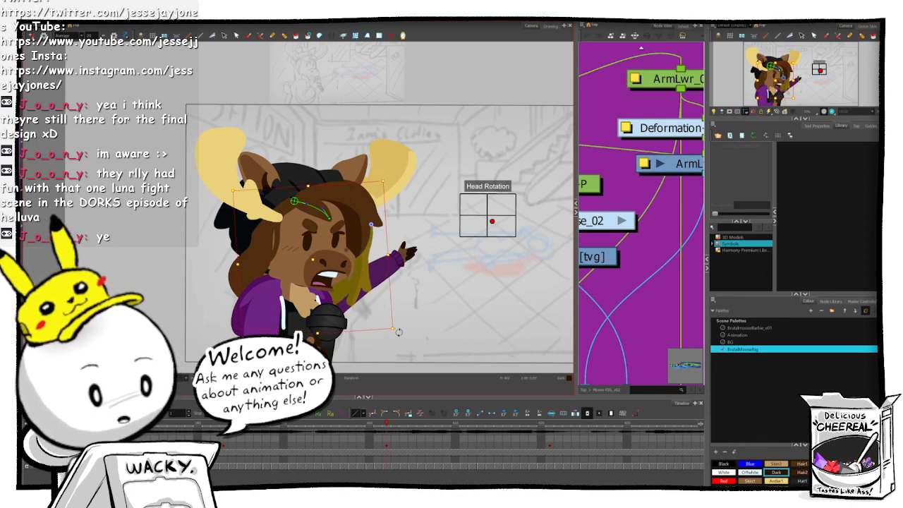
{"action": "left_click", "coordinate": [613, 273]}
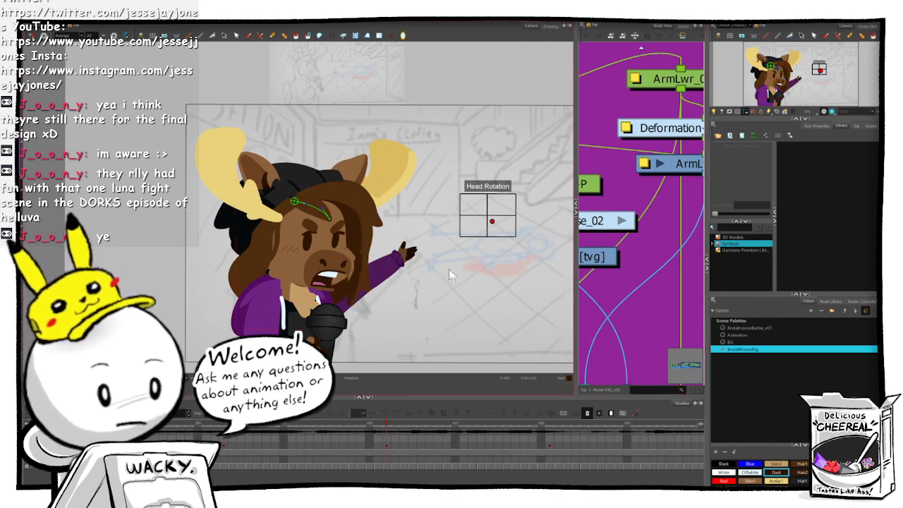
{"action": "key", "text": "comma"}
{"action": "key", "text": "period"}
{"action": "key", "text": "comma"}
{"action": "key", "text": "period"}
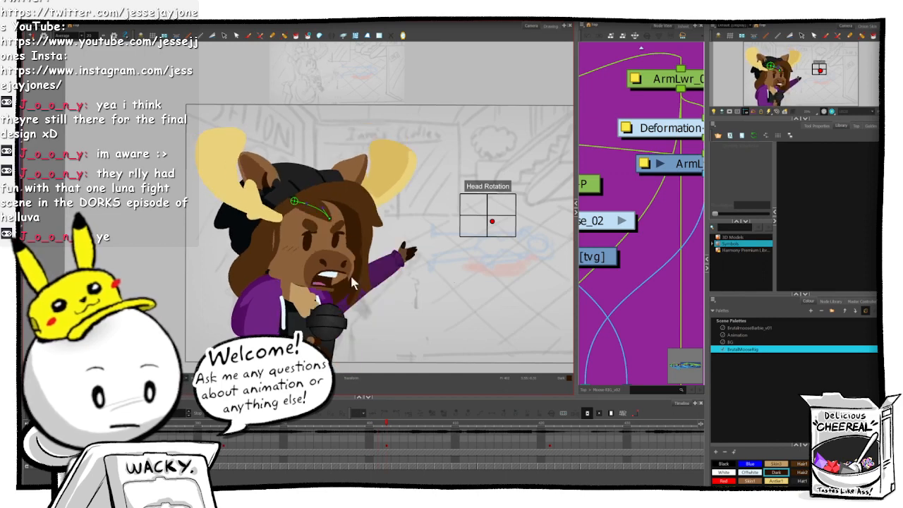
- Rotate the hair section behind the near side of the face slightly counter-clockwise, and flip between the frames to check it
{"action": "left_click", "coordinate": [240, 276]}
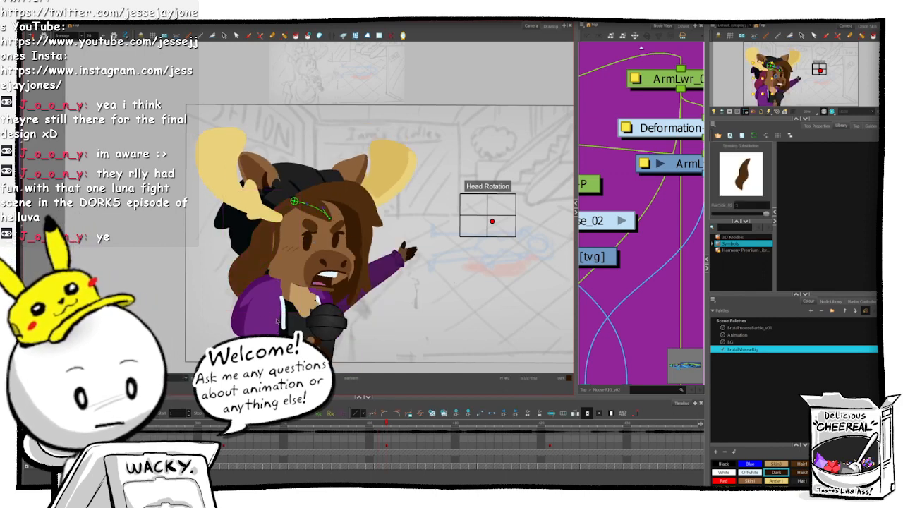
{"action": "key", "text": "Escape"}
{"action": "left_click", "coordinate": [275, 214]}
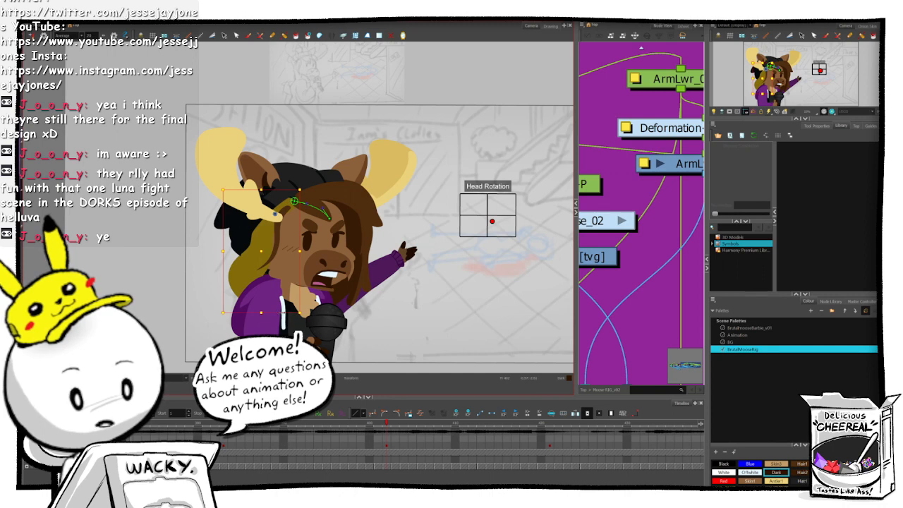
{"action": "left_click_drag", "start_coordinate": [280, 313], "coordinate": [286, 313]}
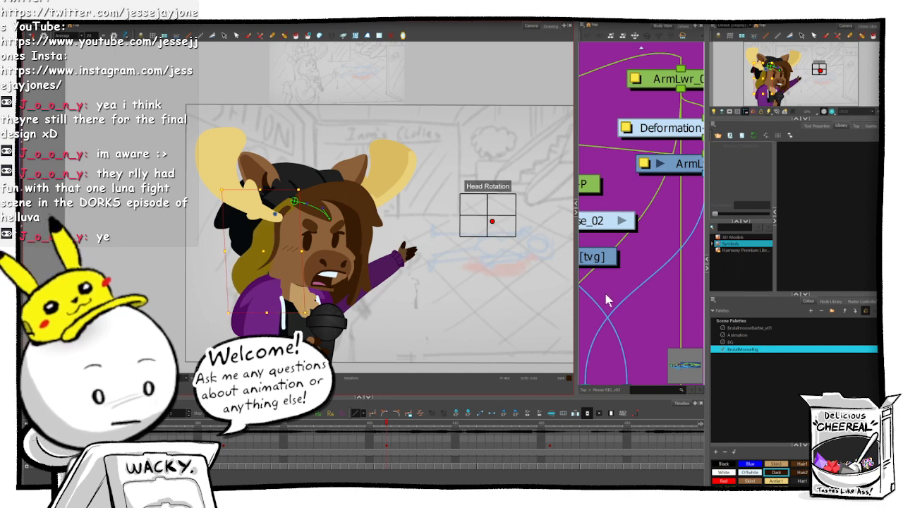
{"action": "left_click", "coordinate": [459, 246]}
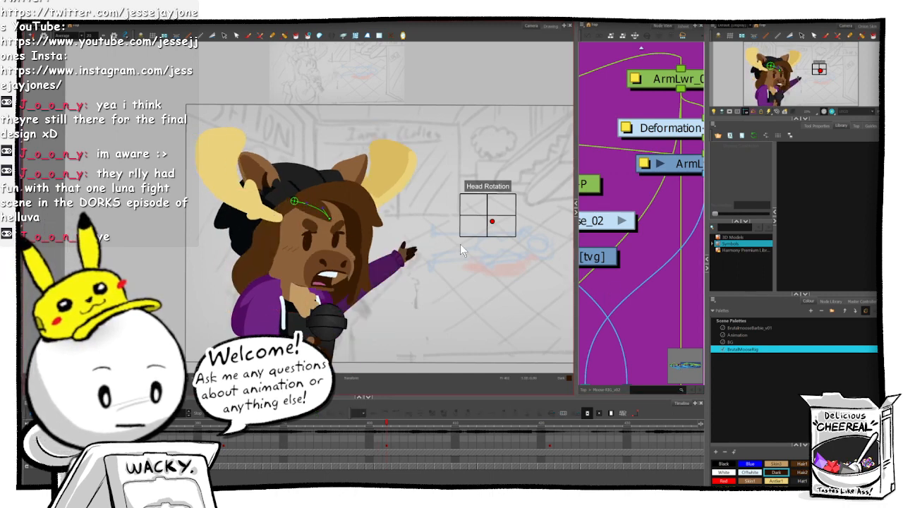
{"action": "key", "text": "comma"}
{"action": "key", "text": "period"}
- Rotate the microphone together with the hand holding it slightly counter-clockwise on the raised-arm keyframe
{"action": "left_click", "coordinate": [327, 351]}
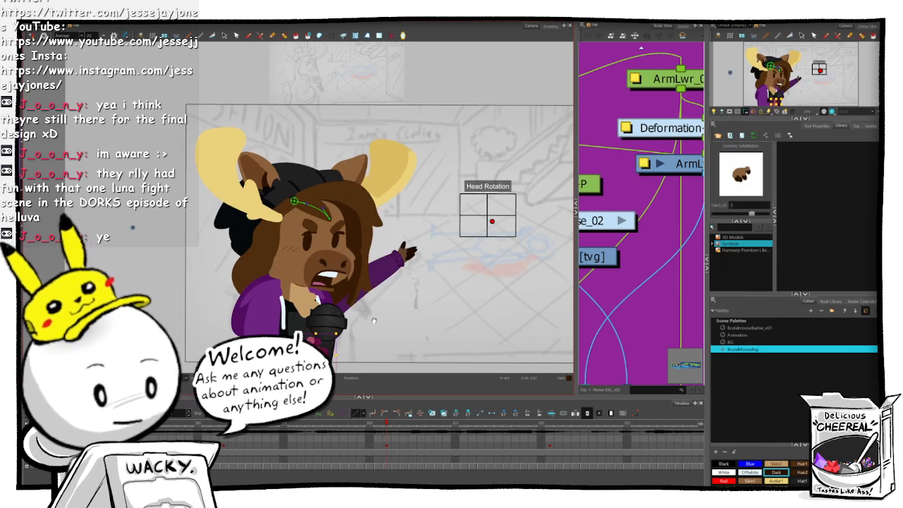
{"action": "key", "text": "b"}
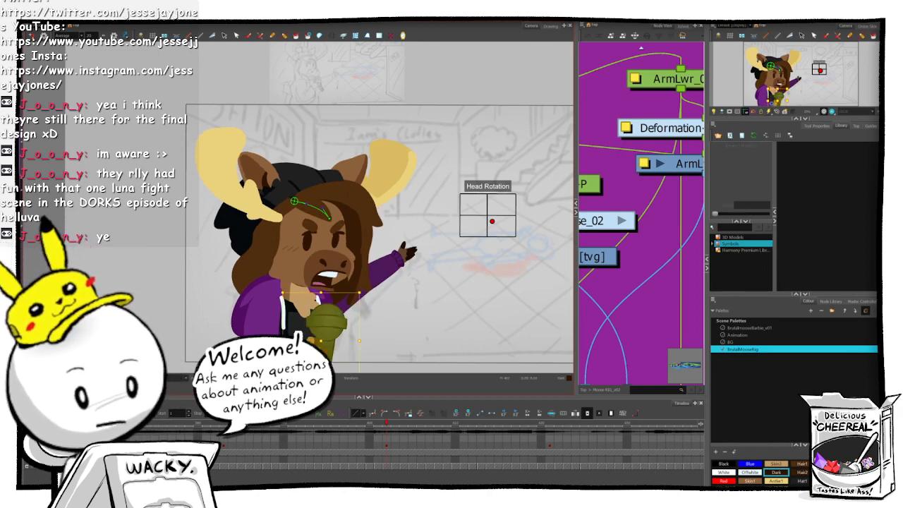
{"action": "left_click", "coordinate": [352, 281], "text": "shift"}
{"action": "left_click", "coordinate": [646, 266]}
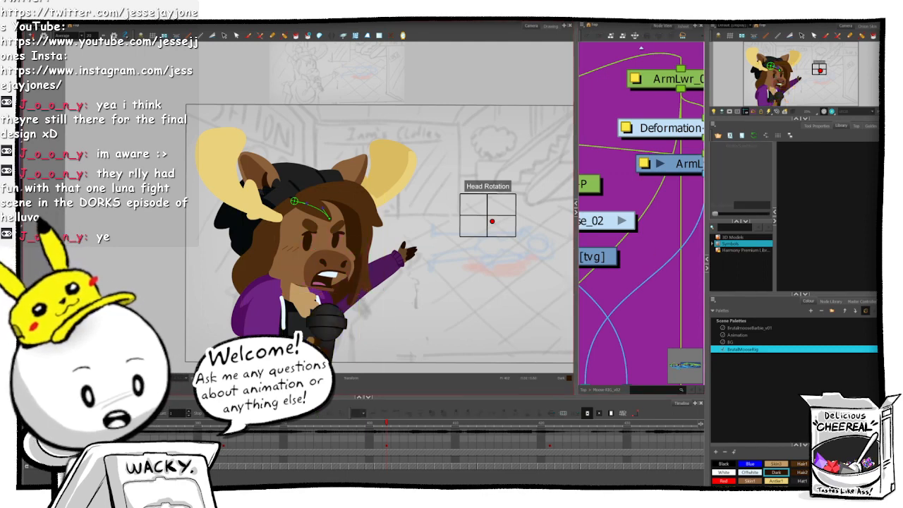
{"action": "left_click", "coordinate": [334, 308]}
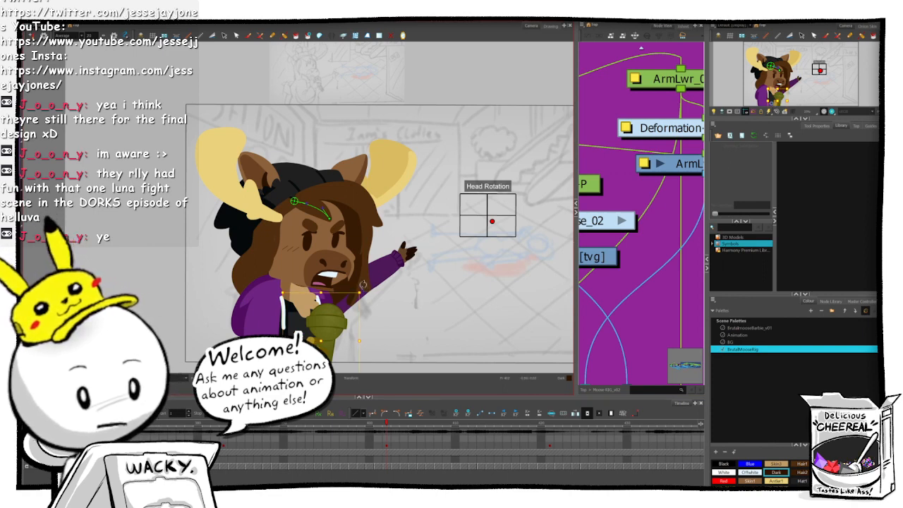
{"action": "left_click_drag", "start_coordinate": [362, 285], "coordinate": [359, 278]}
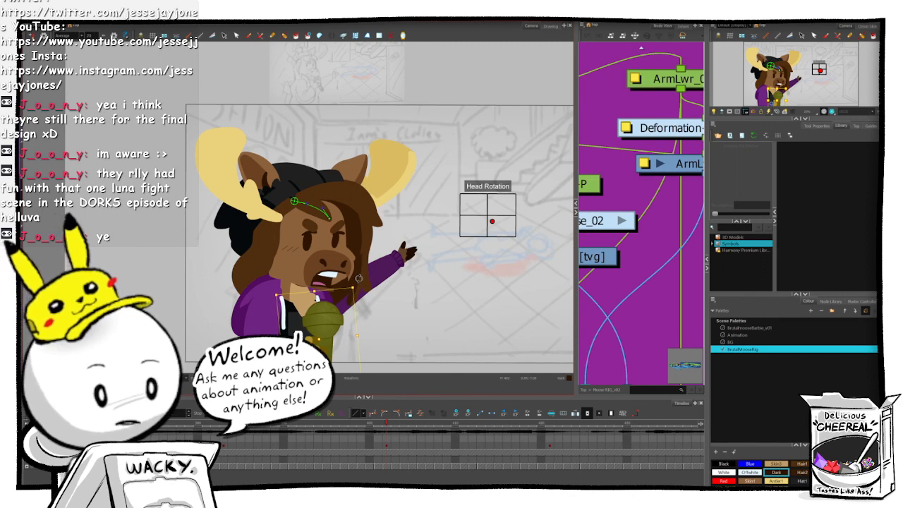
{"action": "left_click", "coordinate": [635, 257]}
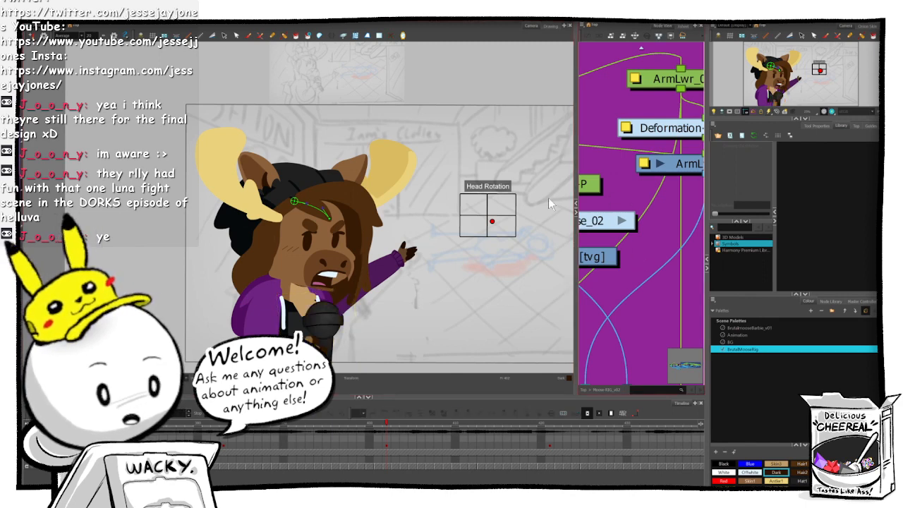
- Move the neck shadow down slightly below the jaw on the raised-arm keyframe, and flip against the previous pose to compare
{"action": "left_click", "coordinate": [382, 425]}
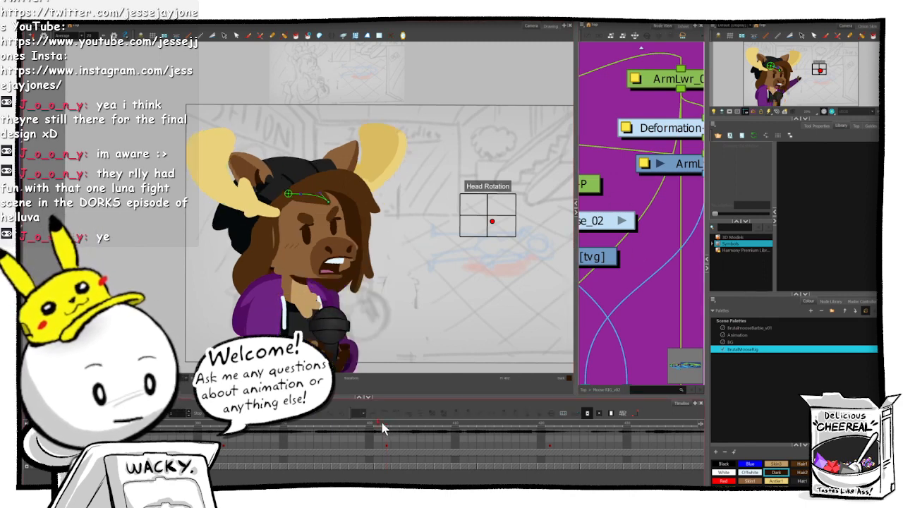
{"action": "left_click", "coordinate": [301, 282]}
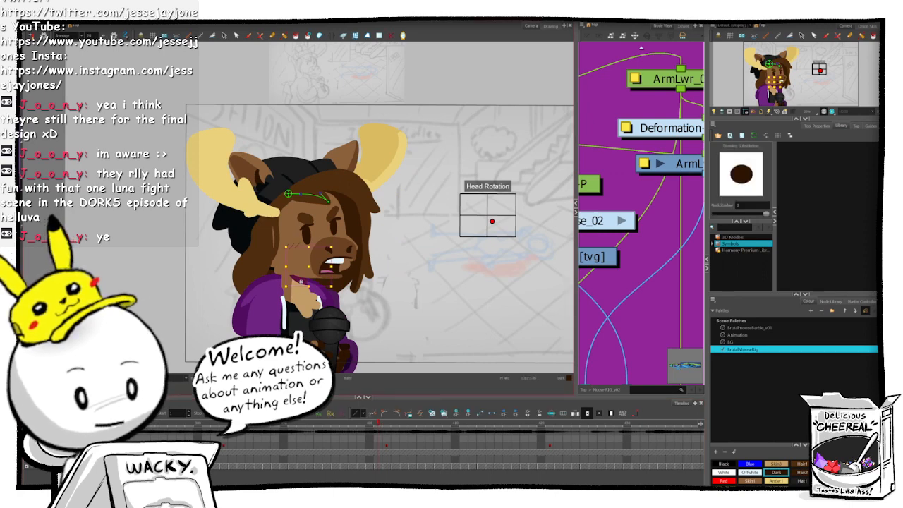
{"action": "left_click", "coordinate": [386, 424]}
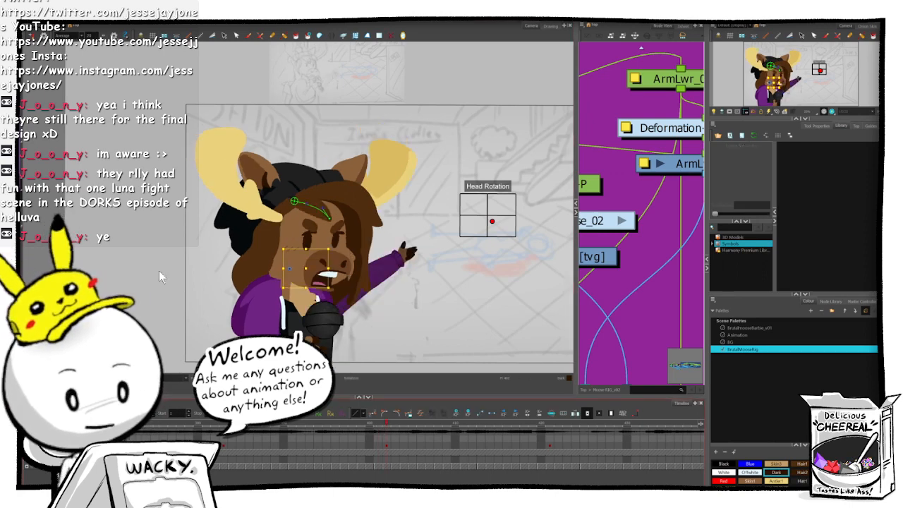
{"action": "key", "text": "alt+2"}
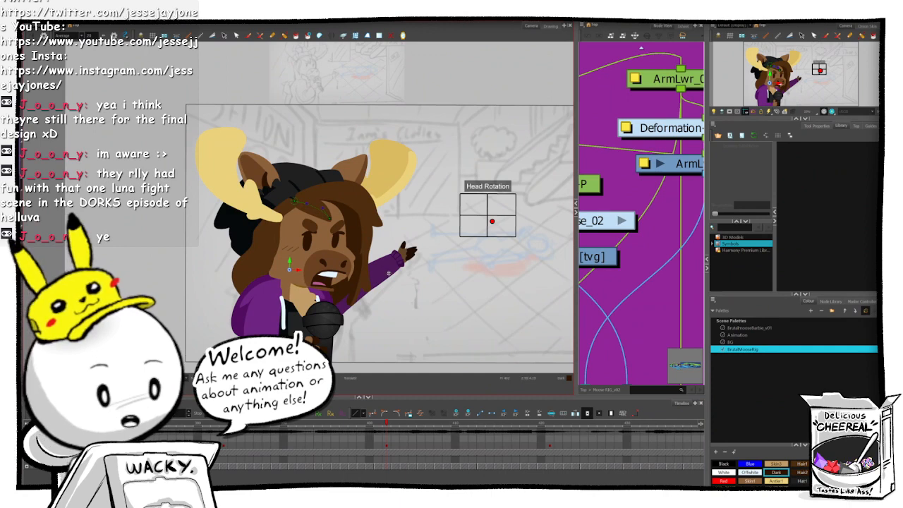
{"action": "left_click_drag", "start_coordinate": [389, 273], "coordinate": [390, 282]}
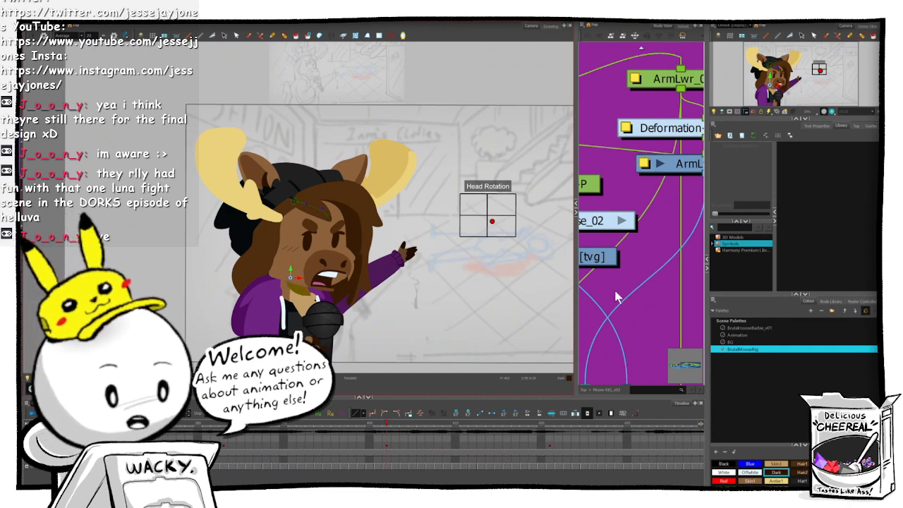
{"action": "key", "text": "shift+Return"}
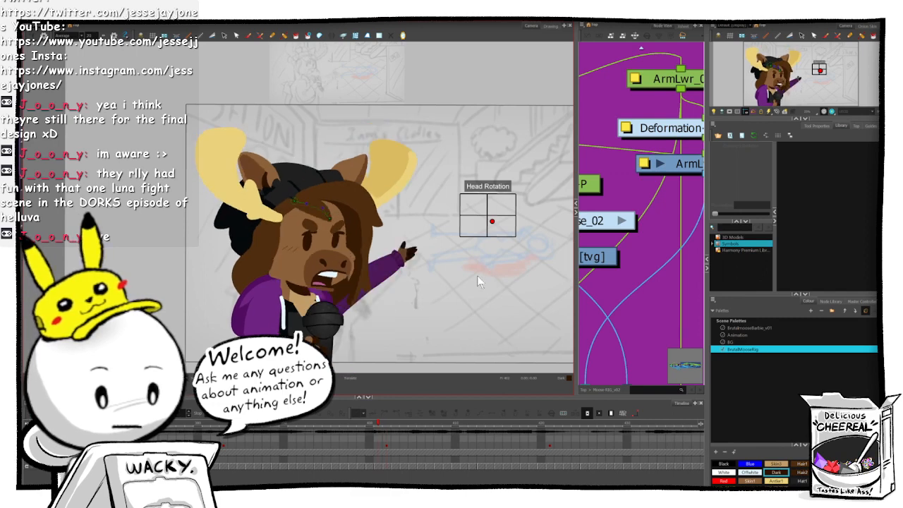
{"action": "key", "text": "comma"}
{"action": "key", "text": "period"}
- Pull the tip of the near-side hair strand slightly inward toward the face with its curve deformer, and check the transition
{"action": "left_click", "coordinate": [278, 243]}
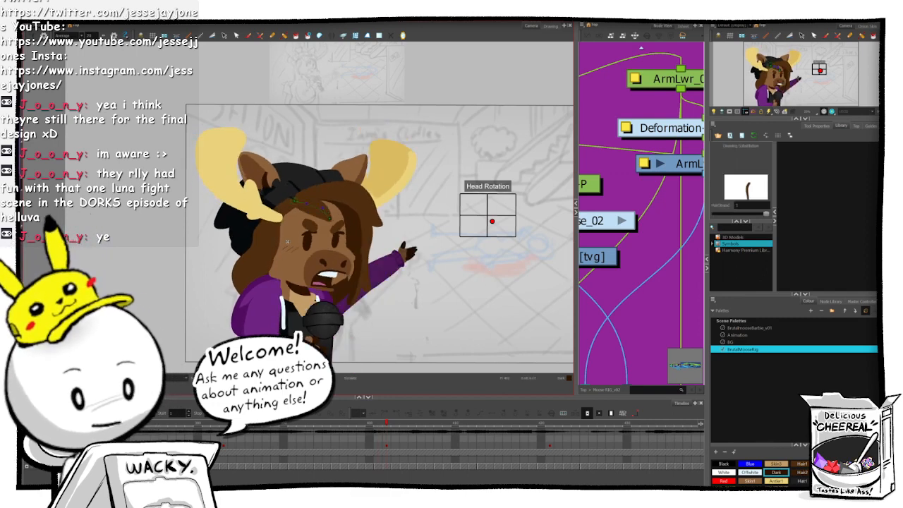
{"action": "left_click", "coordinate": [318, 155]}
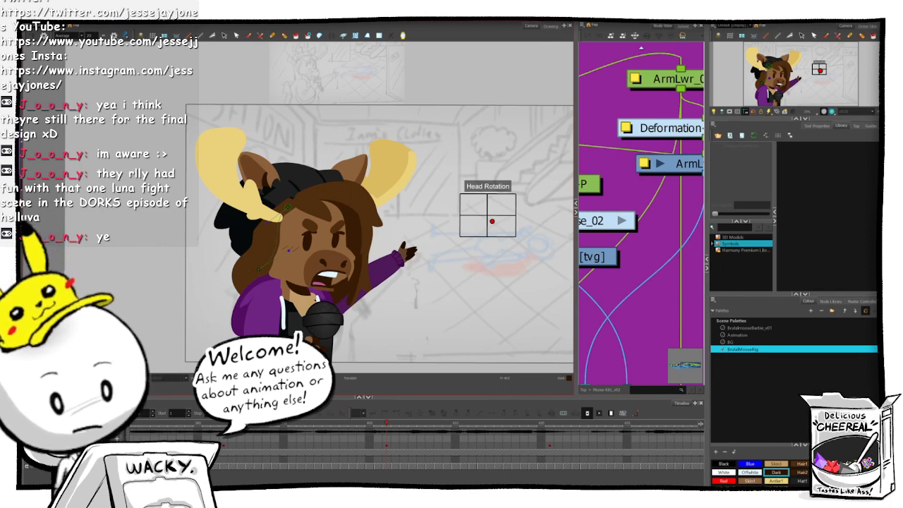
{"action": "left_click", "coordinate": [259, 268]}
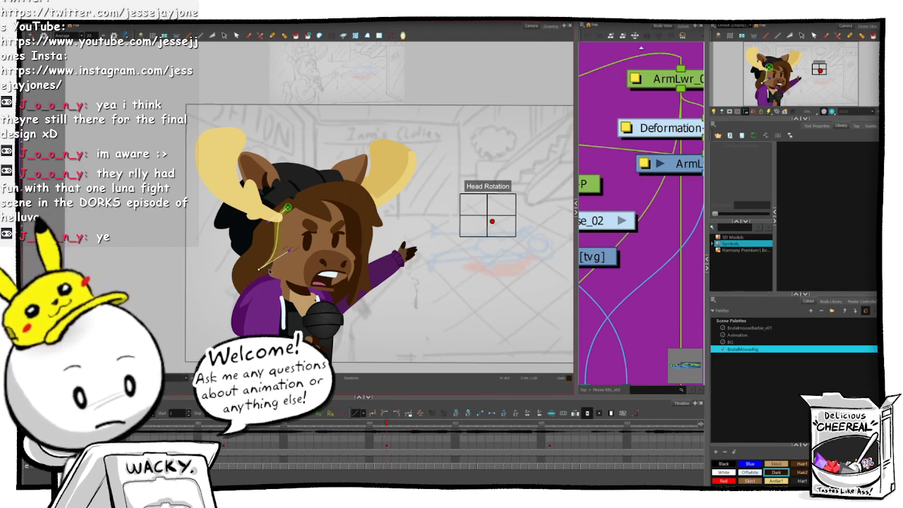
{"action": "left_click_drag", "start_coordinate": [259, 269], "coordinate": [264, 269]}
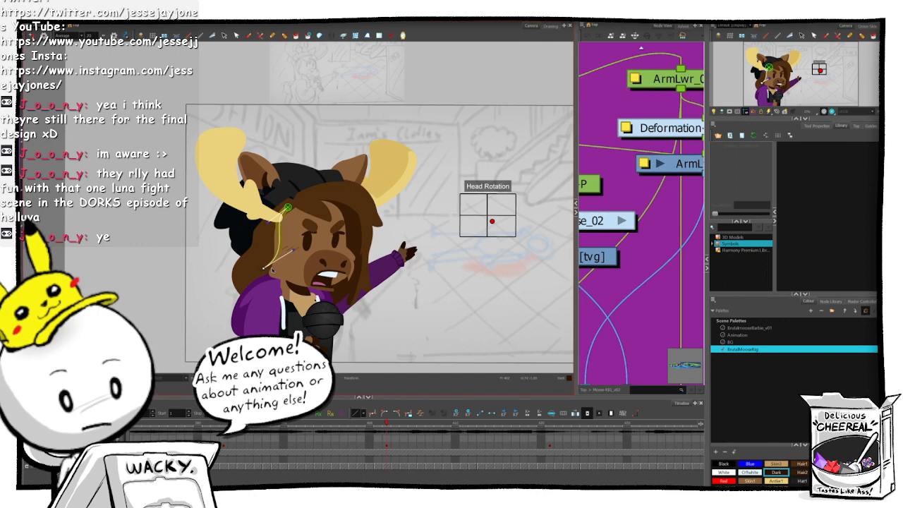
{"action": "left_click", "coordinate": [623, 288]}
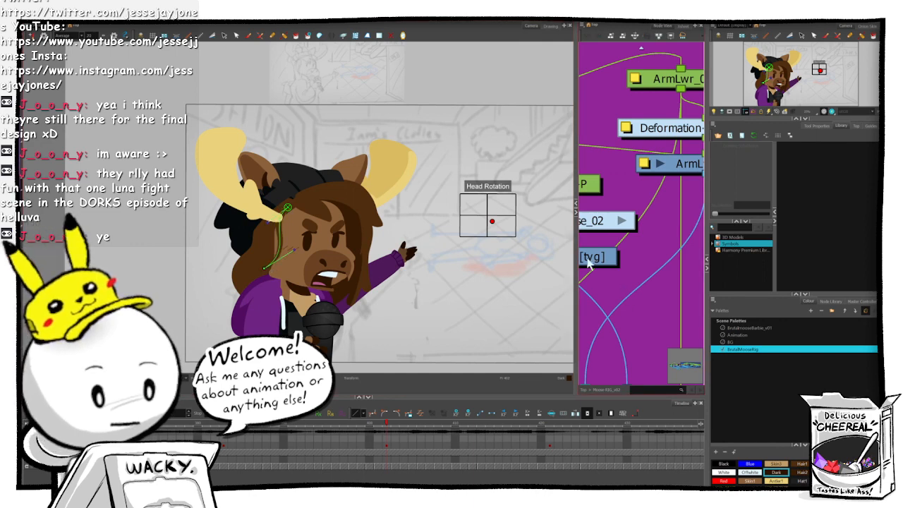
{"action": "key", "text": "shift+c"}
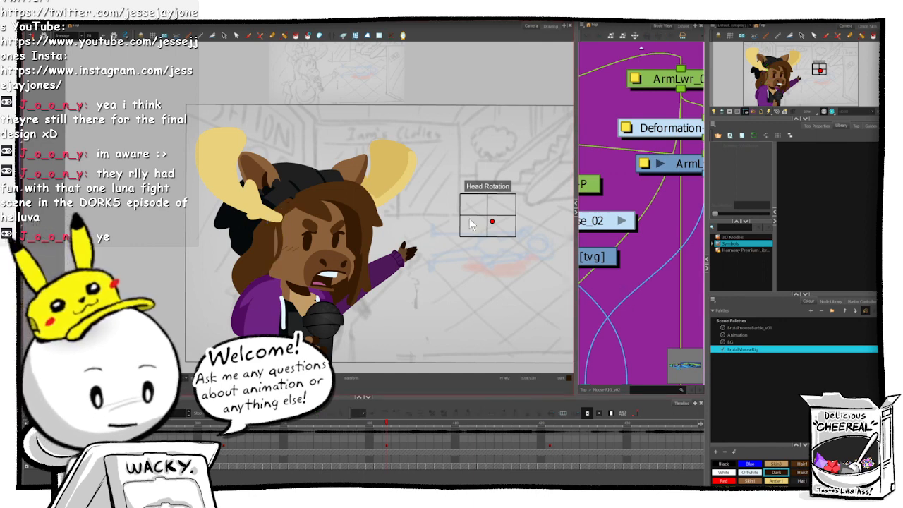
{"action": "key", "text": "."}
{"action": "key", "text": "."}
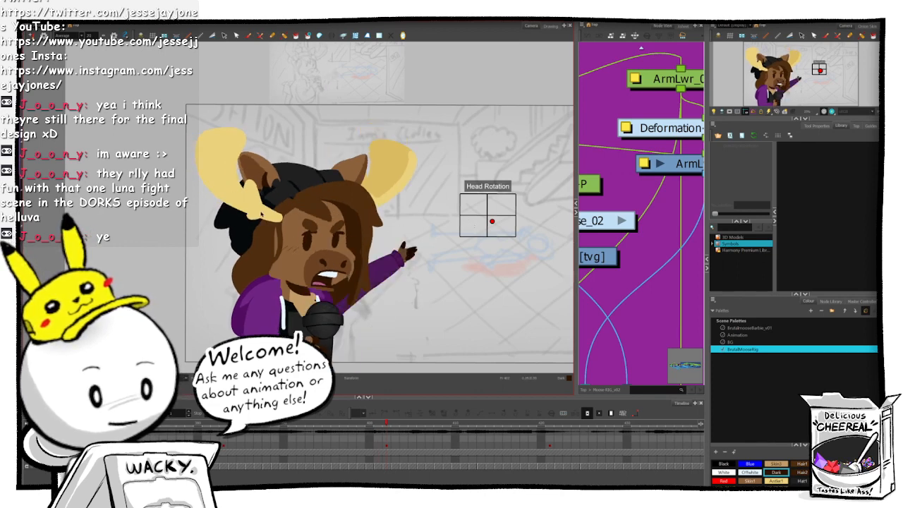
- Rotate the near antler slightly clockwise and shift it a little down and outward, and flip between the frames to check it
{"action": "left_click", "coordinate": [267, 210]}
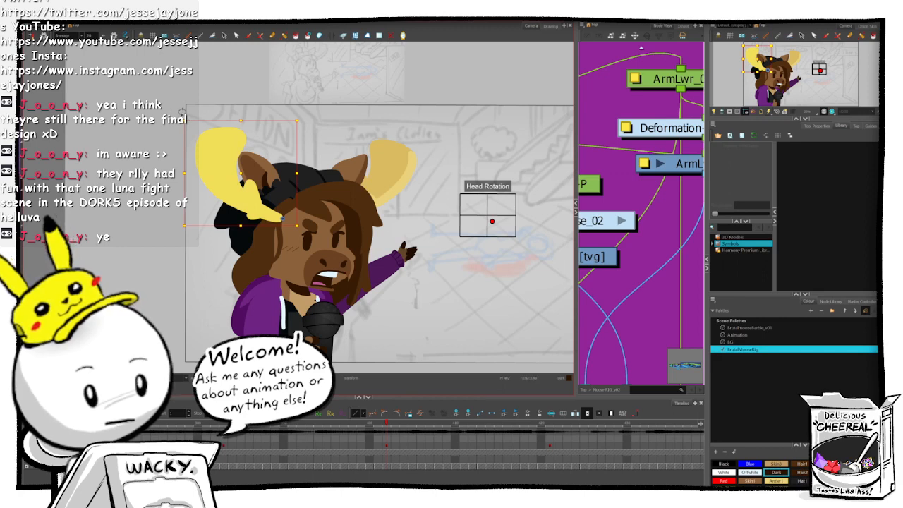
{"action": "left_click_drag", "start_coordinate": [182, 112], "coordinate": [183, 110]}
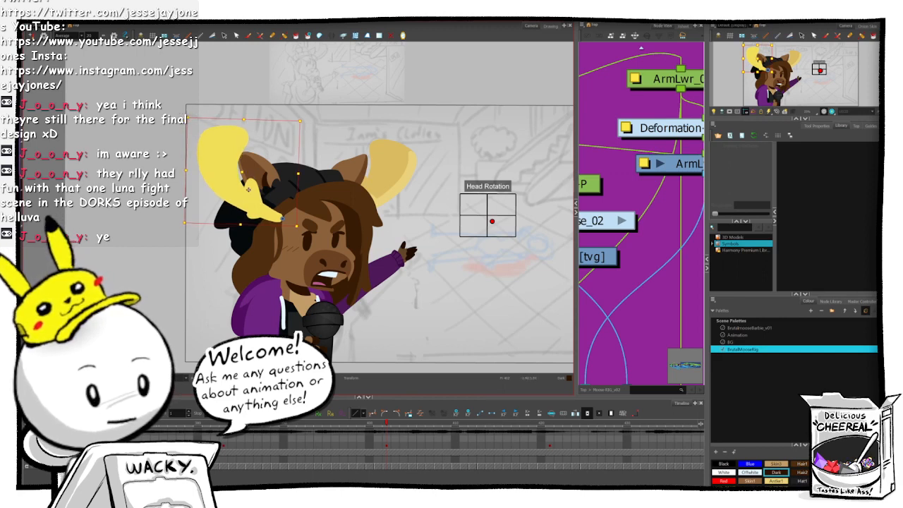
{"action": "left_click_drag", "start_coordinate": [252, 196], "coordinate": [250, 196]}
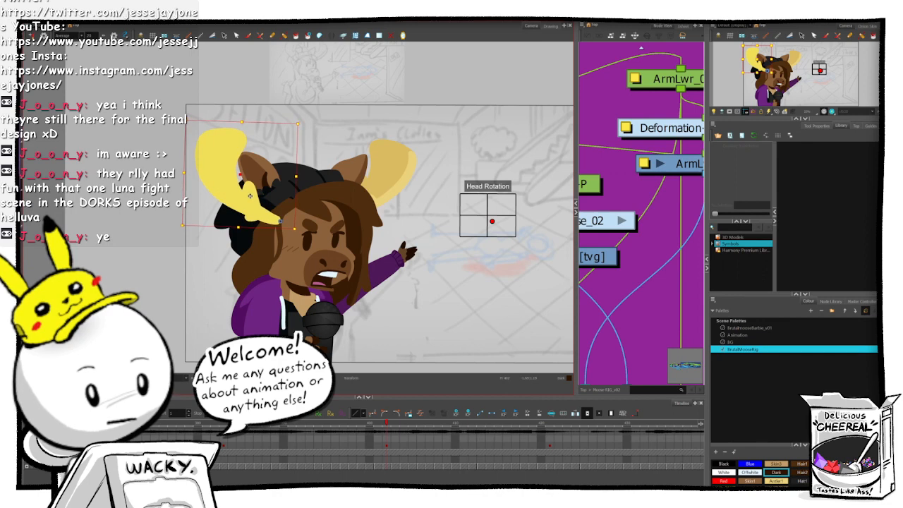
{"action": "left_click", "coordinate": [606, 280]}
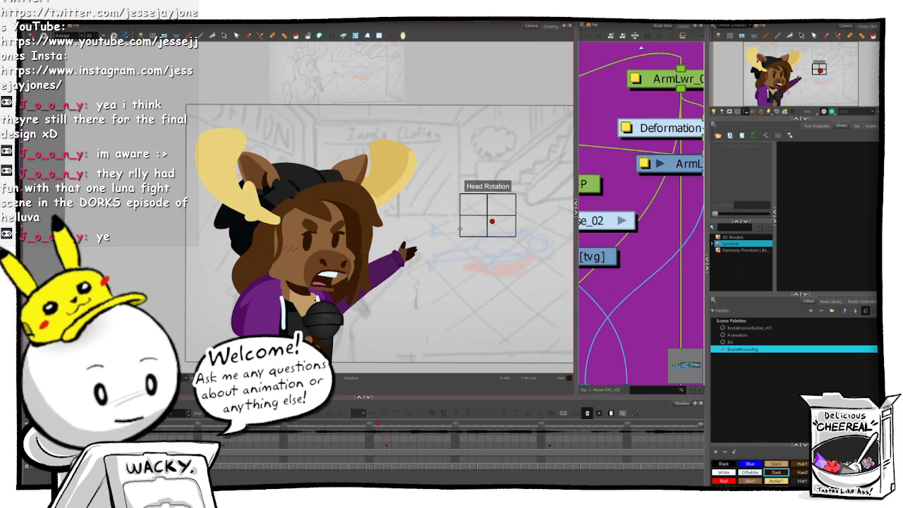
{"action": "key", "text": "."}
{"action": "key", "text": "."}
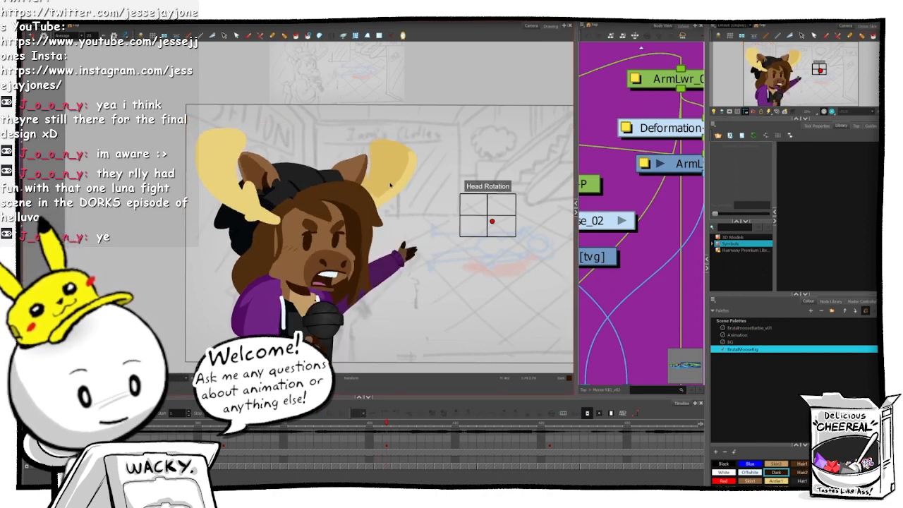
- Rotate the far antler slightly clockwise and shift it down and toward the head, and flip against the previous pose to compare
{"action": "left_click", "coordinate": [397, 175]}
{"action": "left_click", "coordinate": [405, 157]}
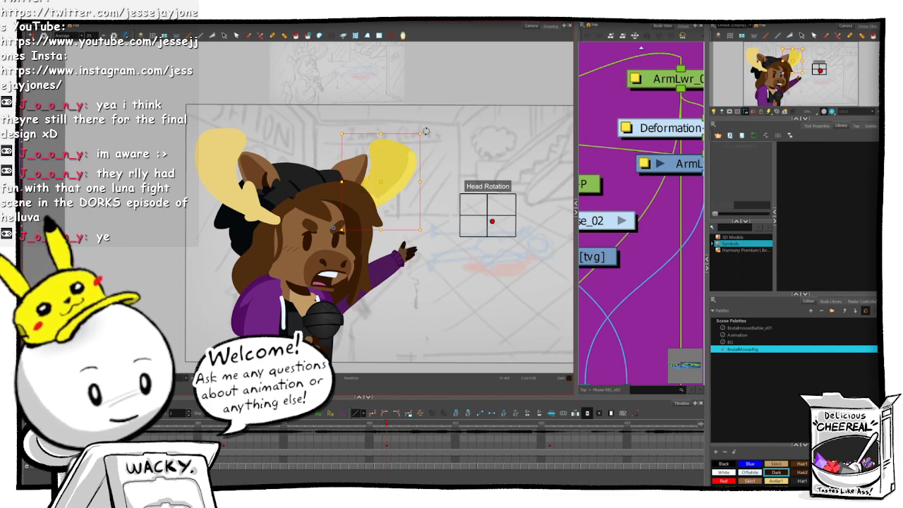
{"action": "left_click_drag", "start_coordinate": [426, 131], "coordinate": [428, 141]}
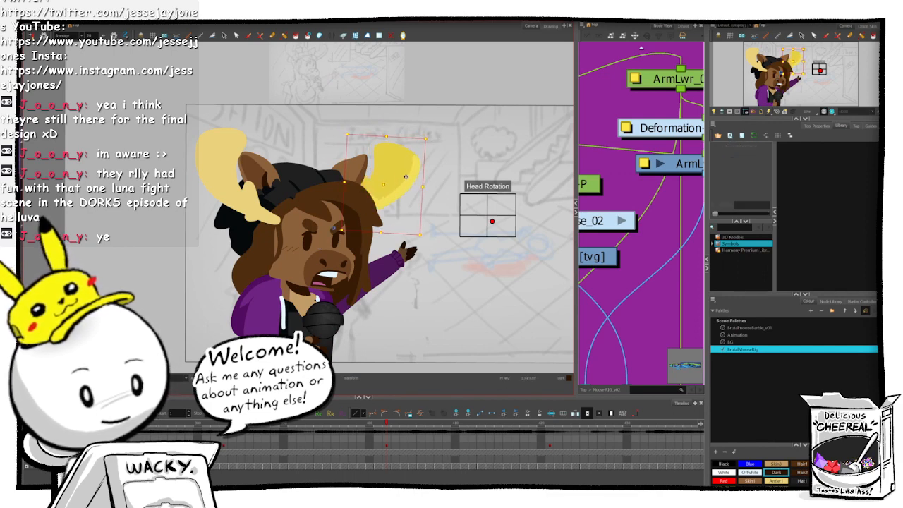
{"action": "left_click_drag", "start_coordinate": [404, 180], "coordinate": [401, 186]}
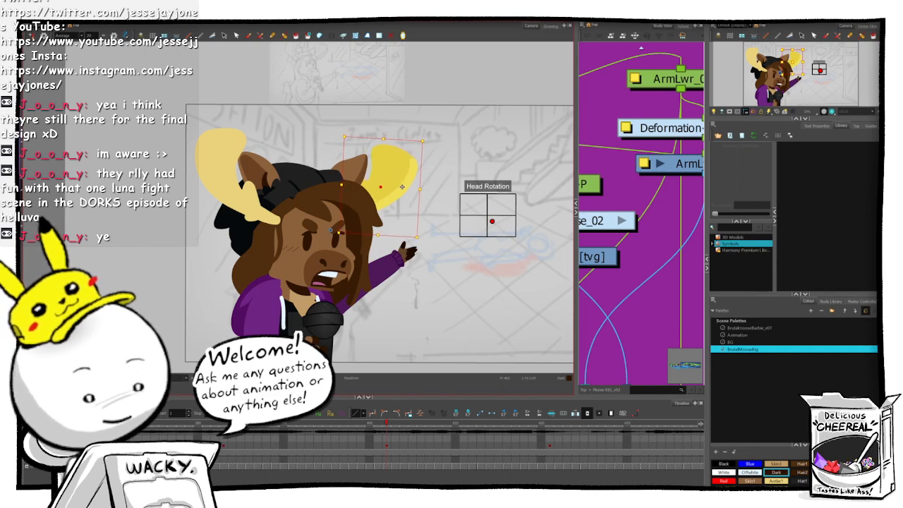
{"action": "left_click", "coordinate": [634, 261]}
{"action": "key", "text": "comma"}
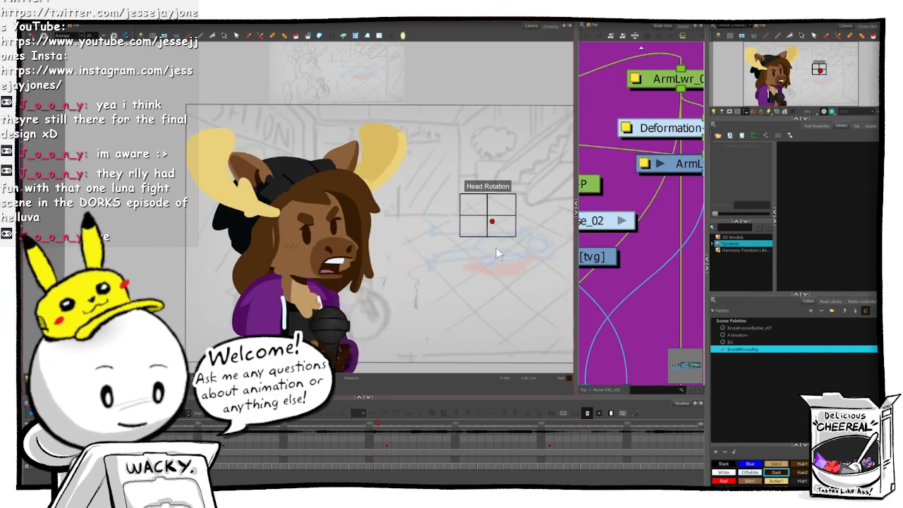
{"action": "key", "text": "period"}
{"action": "key", "text": "comma"}
{"action": "key", "text": "period"}
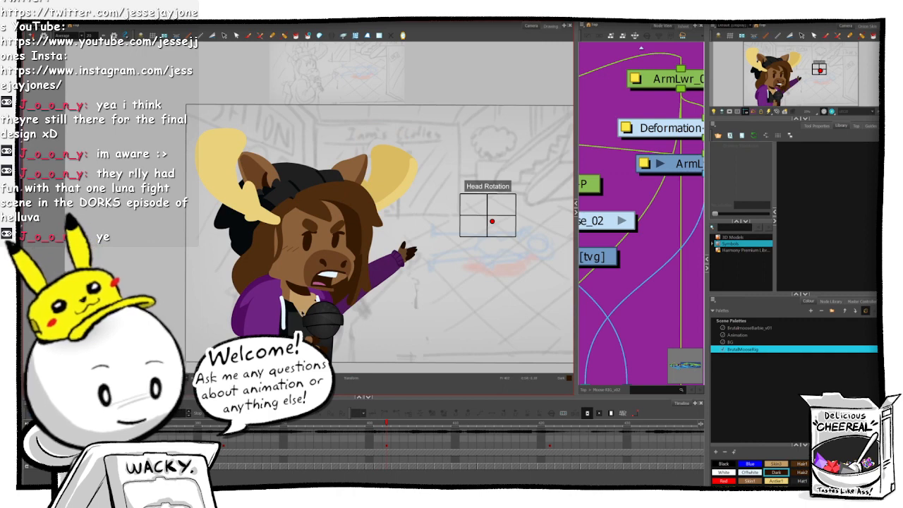
{"action": "left_click", "coordinate": [303, 312]}
{"action": "left_click", "coordinate": [324, 324]}
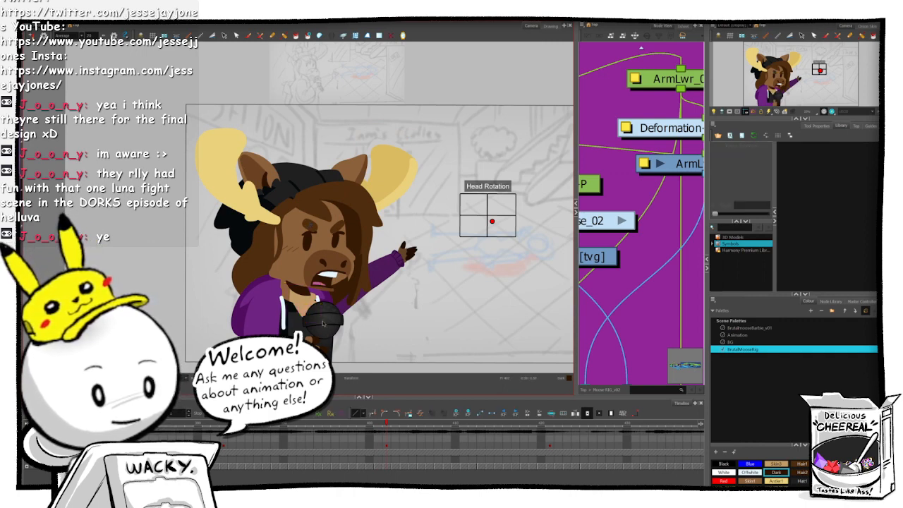
{"action": "left_click", "coordinate": [324, 324]}
{"action": "left_click", "coordinate": [323, 328]}
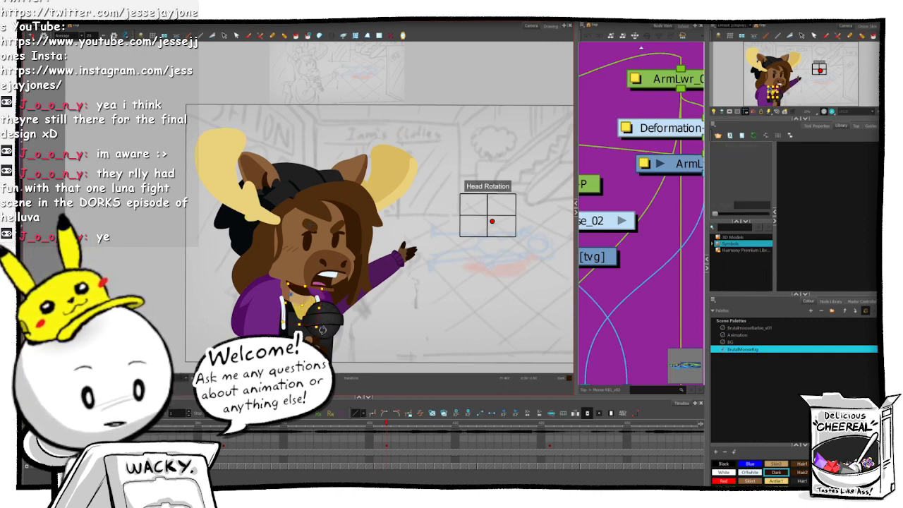
{"action": "left_click", "coordinate": [466, 261]}
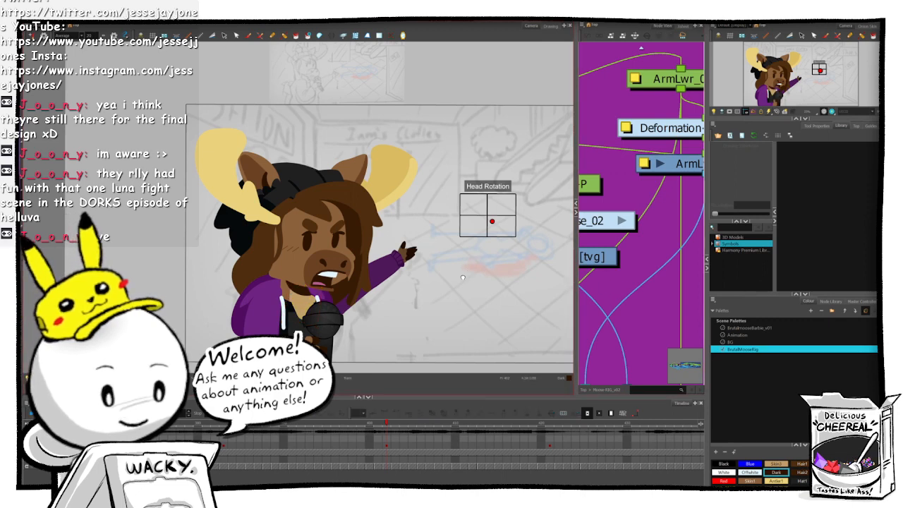
- Check the transition into the raised-arm pose, and skew the neck shadow slightly so its front edge sits higher
{"action": "left_click_drag", "start_coordinate": [457, 280], "coordinate": [436, 272]}
{"action": "mouse_move", "coordinate": [396, 425]}
{"action": "left_mouse_down"}
{"action": "mouse_move", "coordinate": [374, 425]}
{"action": "mouse_move", "coordinate": [401, 427]}
{"action": "mouse_move", "coordinate": [391, 428]}
{"action": "left_mouse_up"}
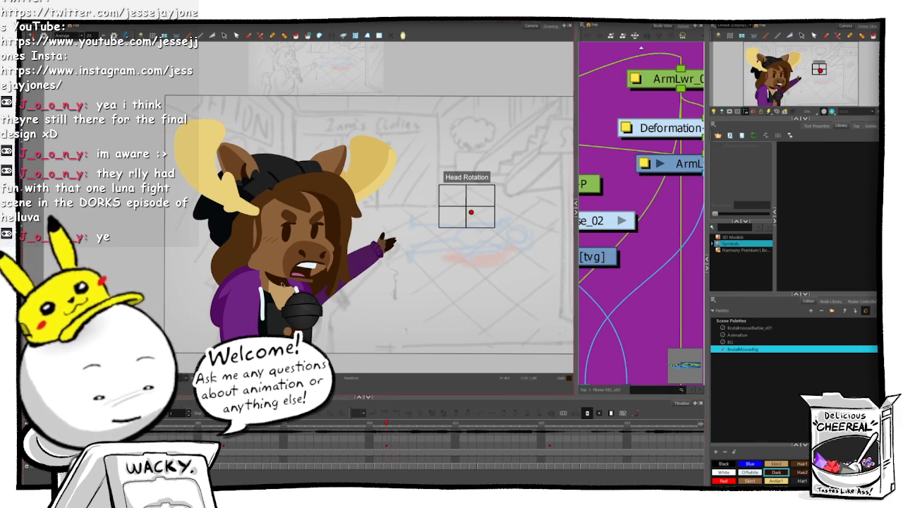
{"action": "left_click", "coordinate": [288, 271]}
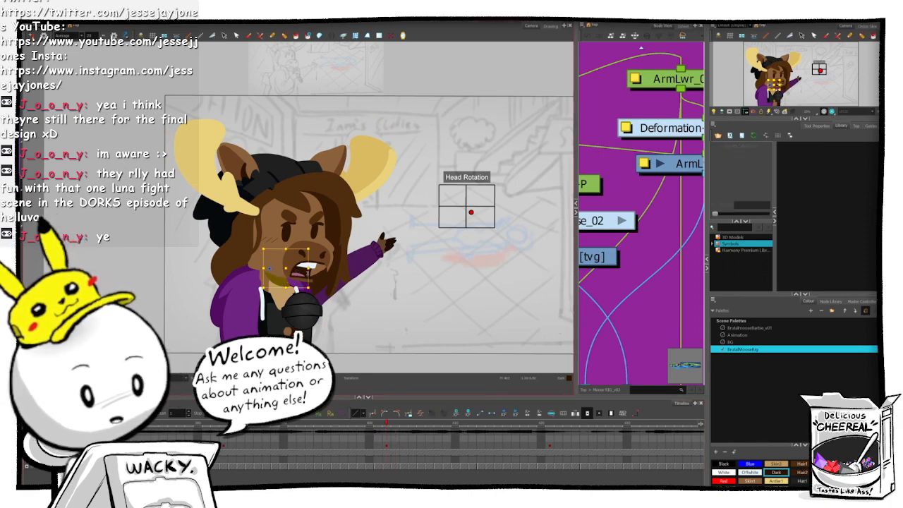
{"action": "left_click_drag", "start_coordinate": [308, 275], "coordinate": [309, 272]}
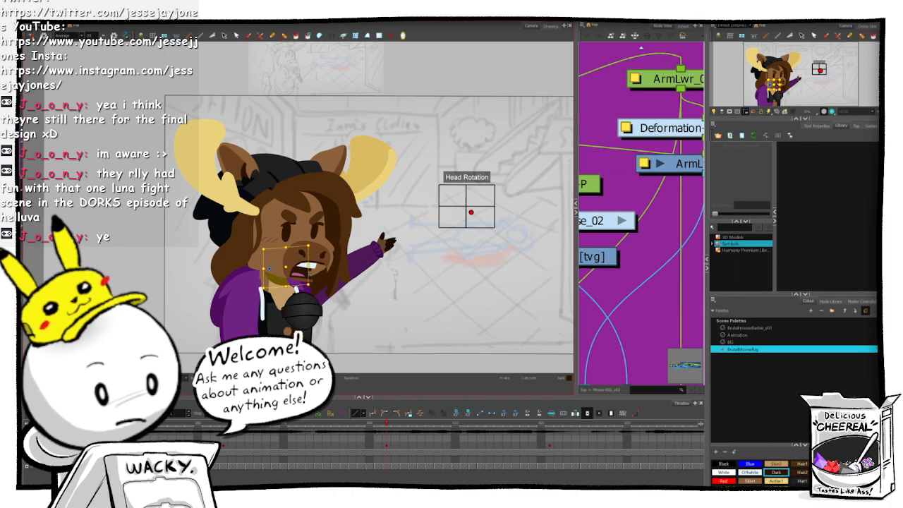
- Deselect the neck shadow, scrub from the raised-arm pose past the following keyframe, and return to the raised-arm keyframe
{"action": "left_click", "coordinate": [612, 285]}
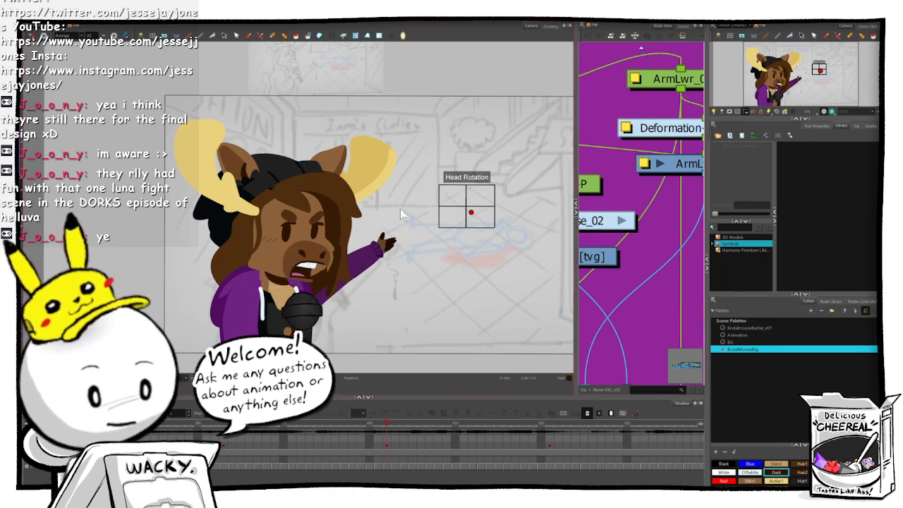
{"action": "left_click_drag", "start_coordinate": [380, 425], "coordinate": [410, 424]}
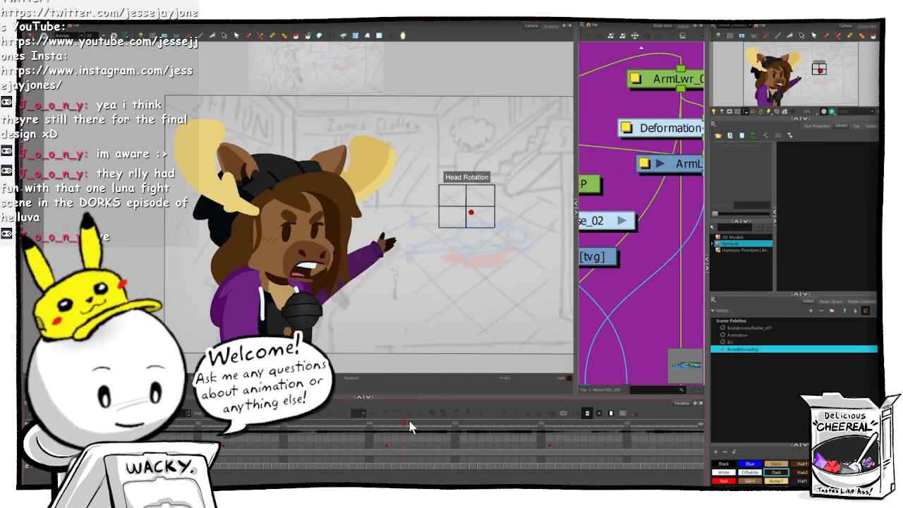
{"action": "left_click_drag", "start_coordinate": [551, 430], "coordinate": [557, 435]}
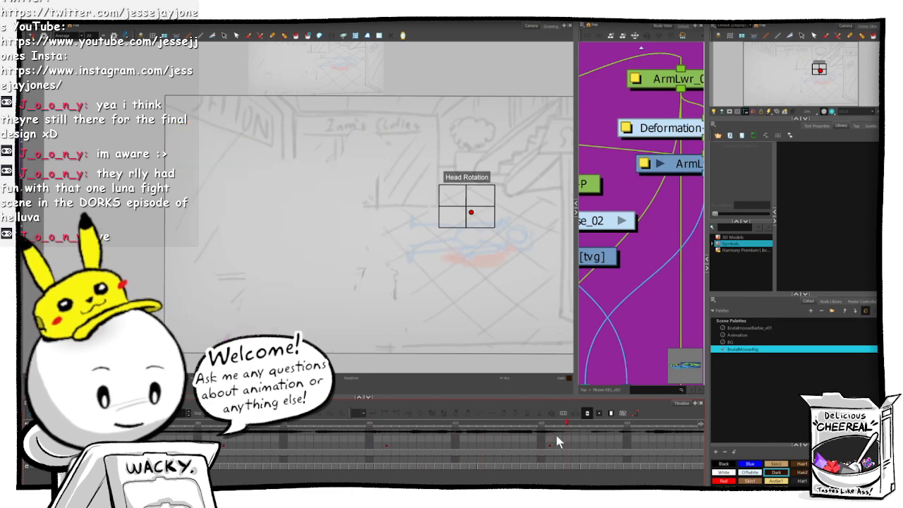
{"action": "left_click", "coordinate": [385, 429]}
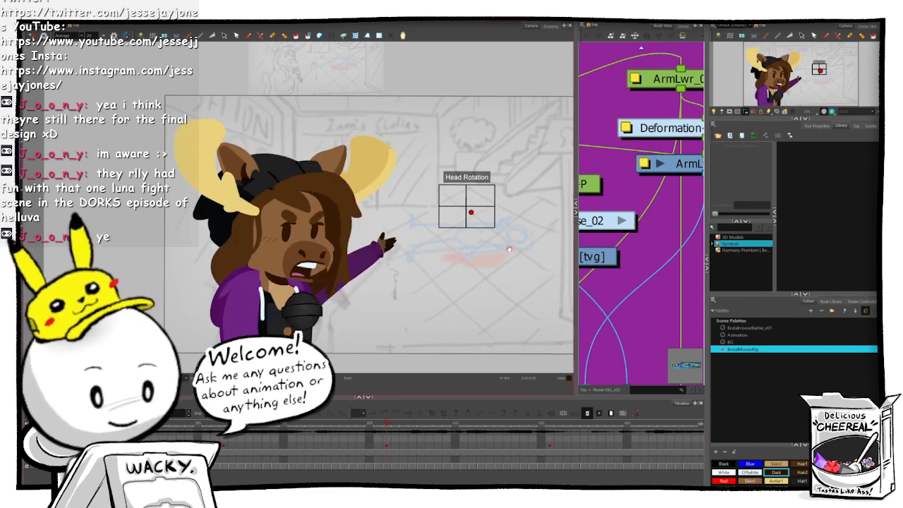
- Collapse the timeline and node view to enlarge the camera view, frame the whole shot, and play back the animation
{"action": "left_click_drag", "start_coordinate": [510, 249], "coordinate": [400, 254]}
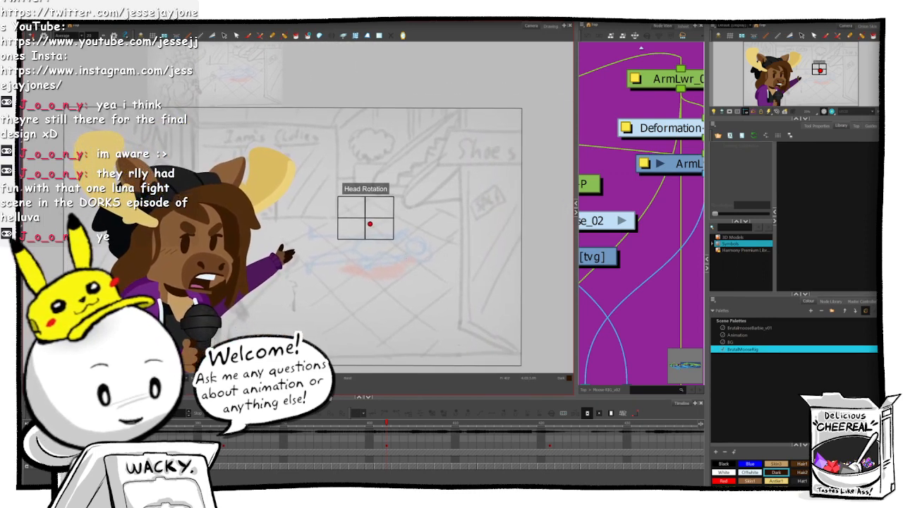
{"action": "left_click", "coordinate": [367, 396]}
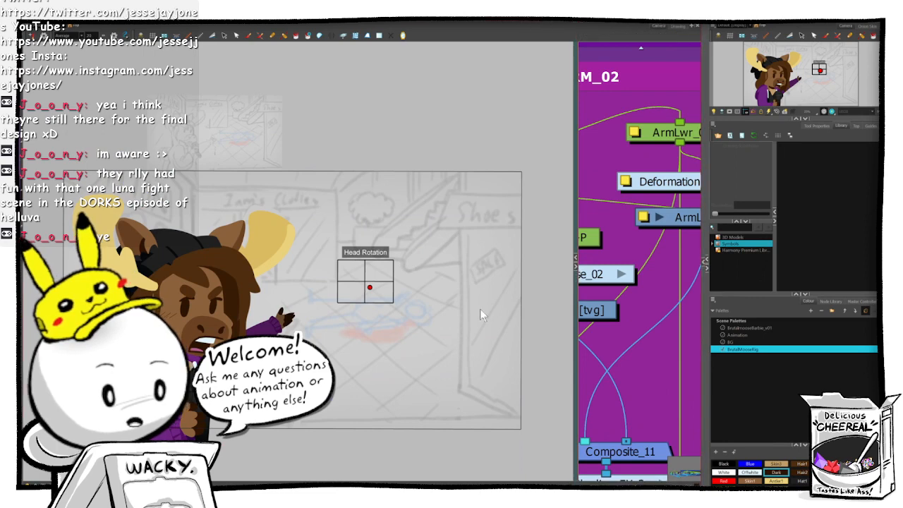
{"action": "left_click", "coordinate": [576, 267]}
{"action": "left_click_drag", "start_coordinate": [541, 368], "coordinate": [594, 333]}
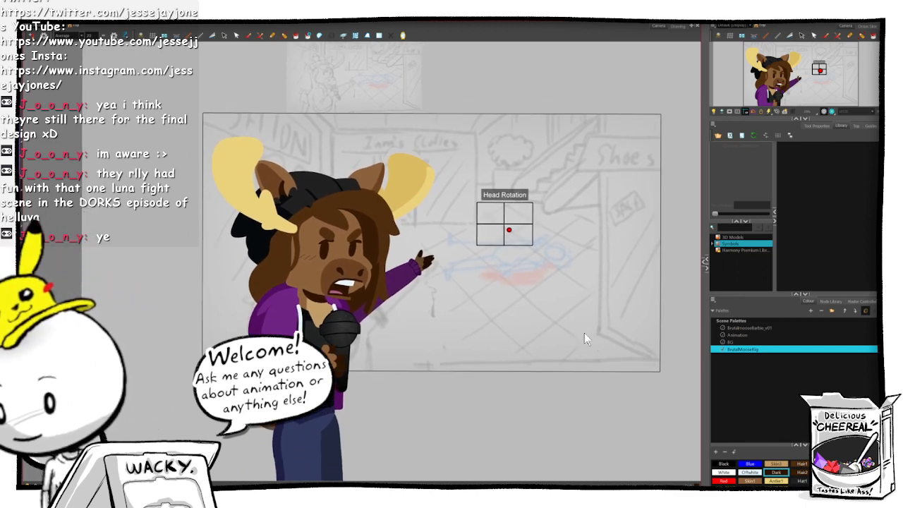
{"action": "key", "text": "shift+Return"}
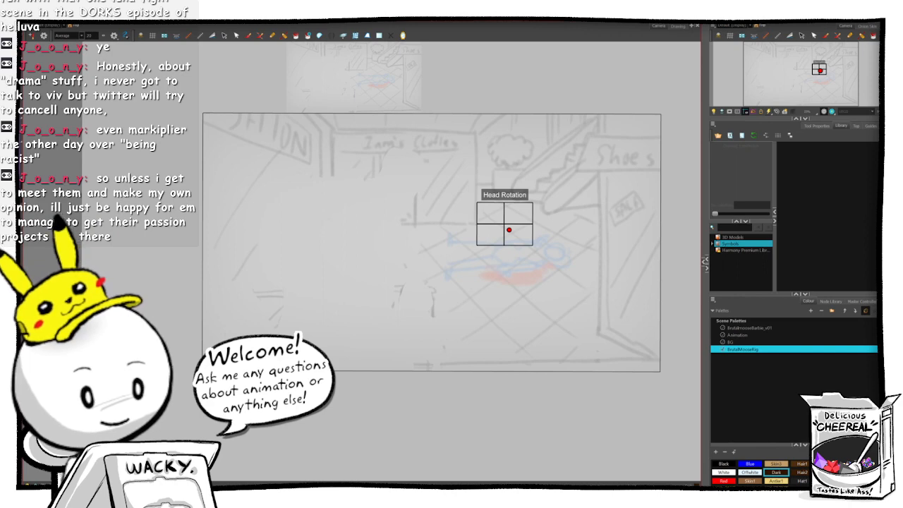
- Restore the timeline below the enlarged camera view and go back to the raised-arm keyframe
{"action": "left_click", "coordinate": [360, 502]}
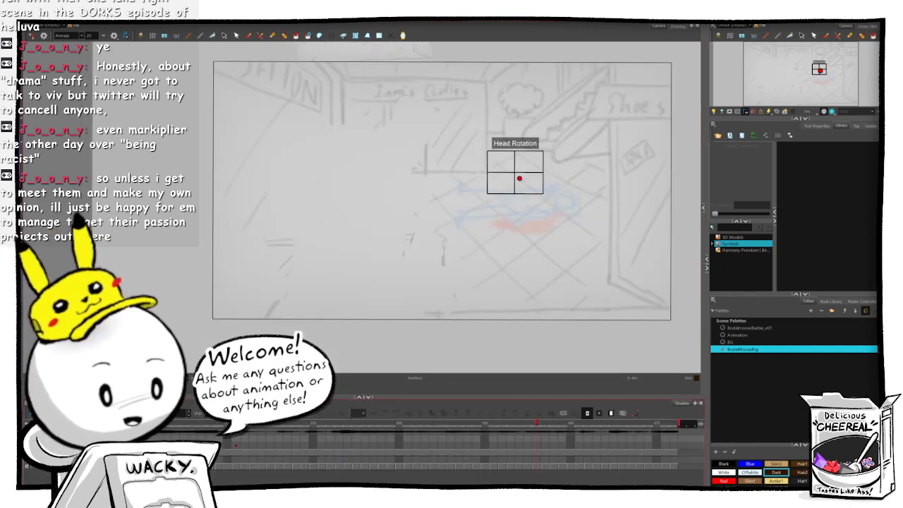
{"action": "scroll", "coordinate": [452, 445], "scroll_direction": "left", "scroll_amount": 6}
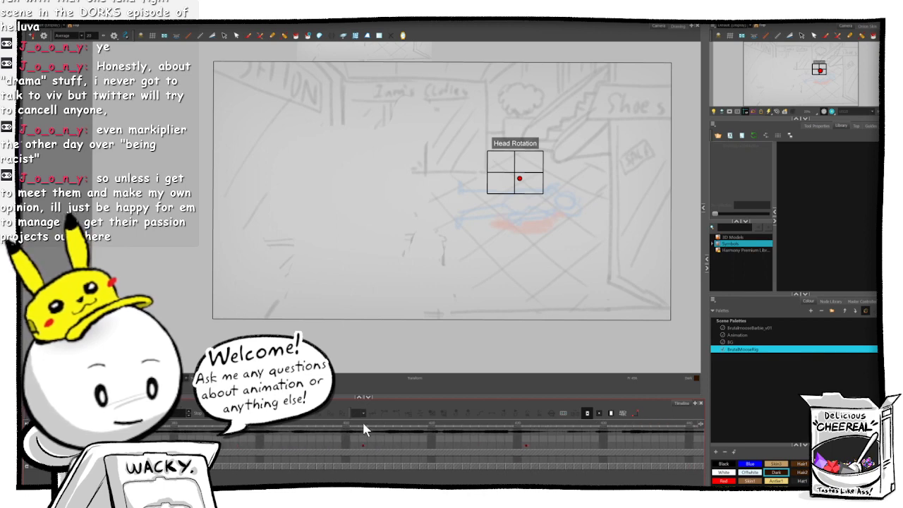
{"action": "left_click", "coordinate": [363, 423]}
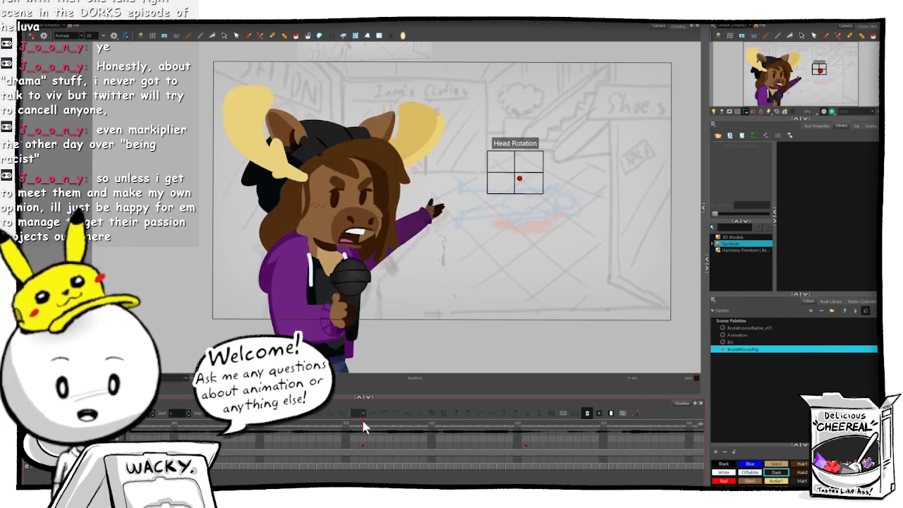